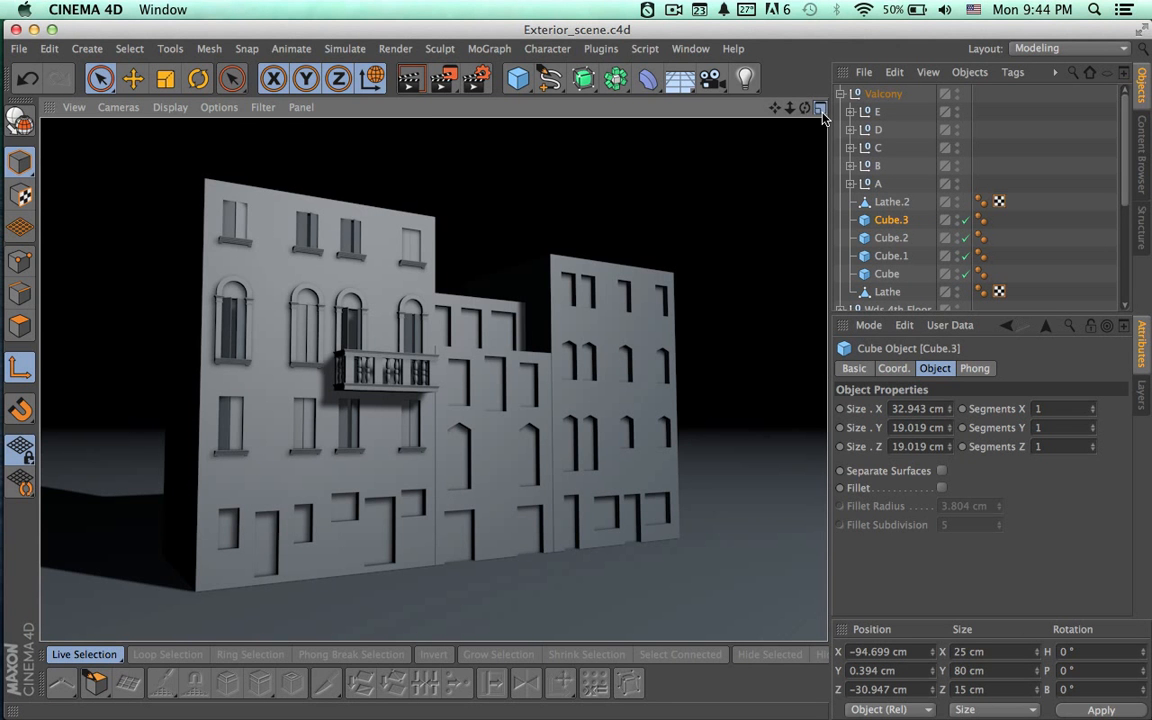
Show the underside of the balcony slab up close in the Right view, including the wall behind it.
left_click(821, 112)
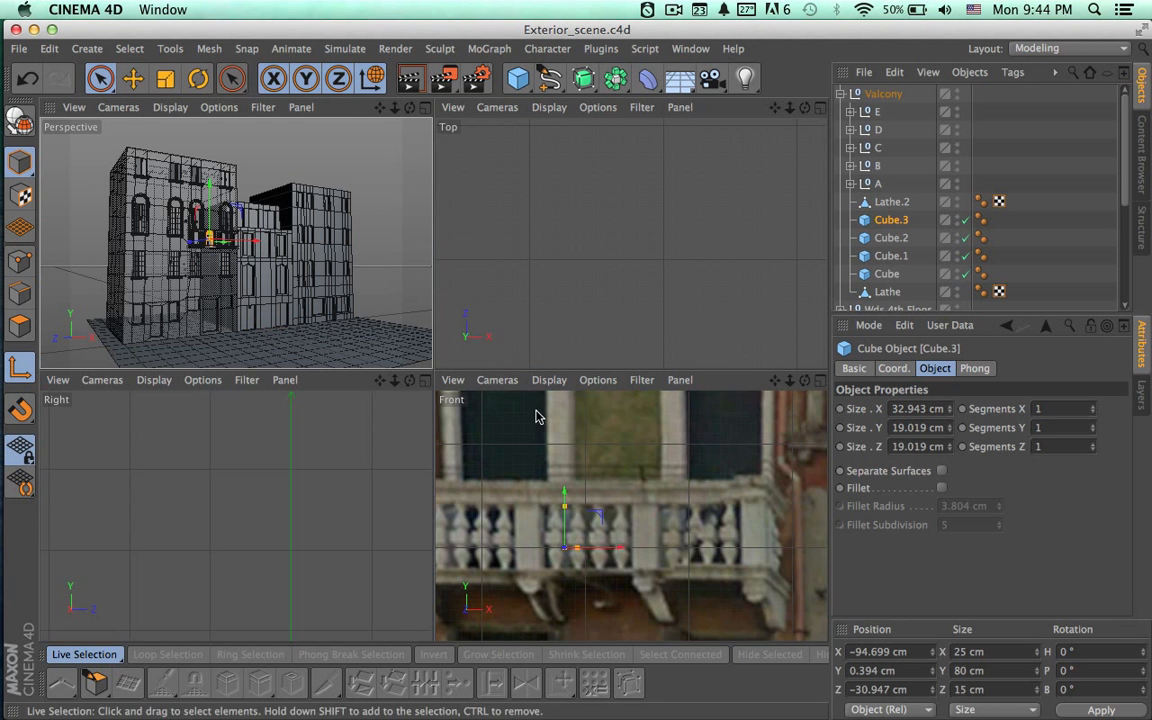
left_click(425, 383)
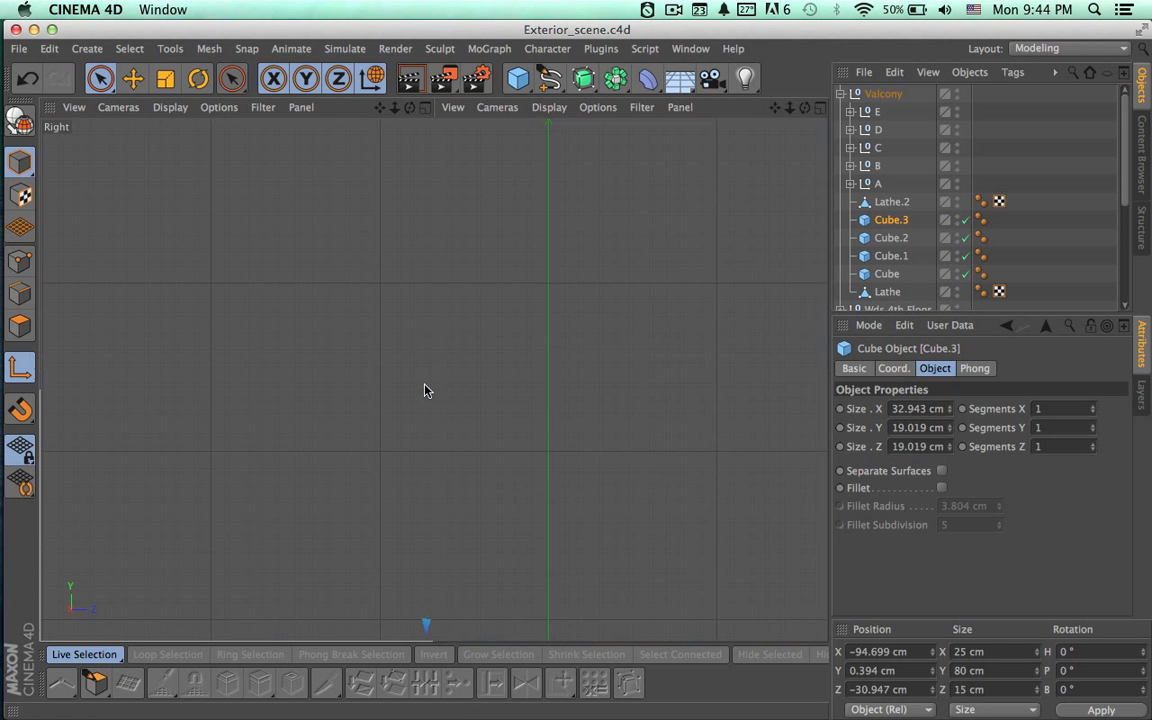
mouse_move(362, 474)
right_mouse_down("alt")
mouse_move(203, 466)
mouse_move(152, 445)
right_mouse_up("alt")
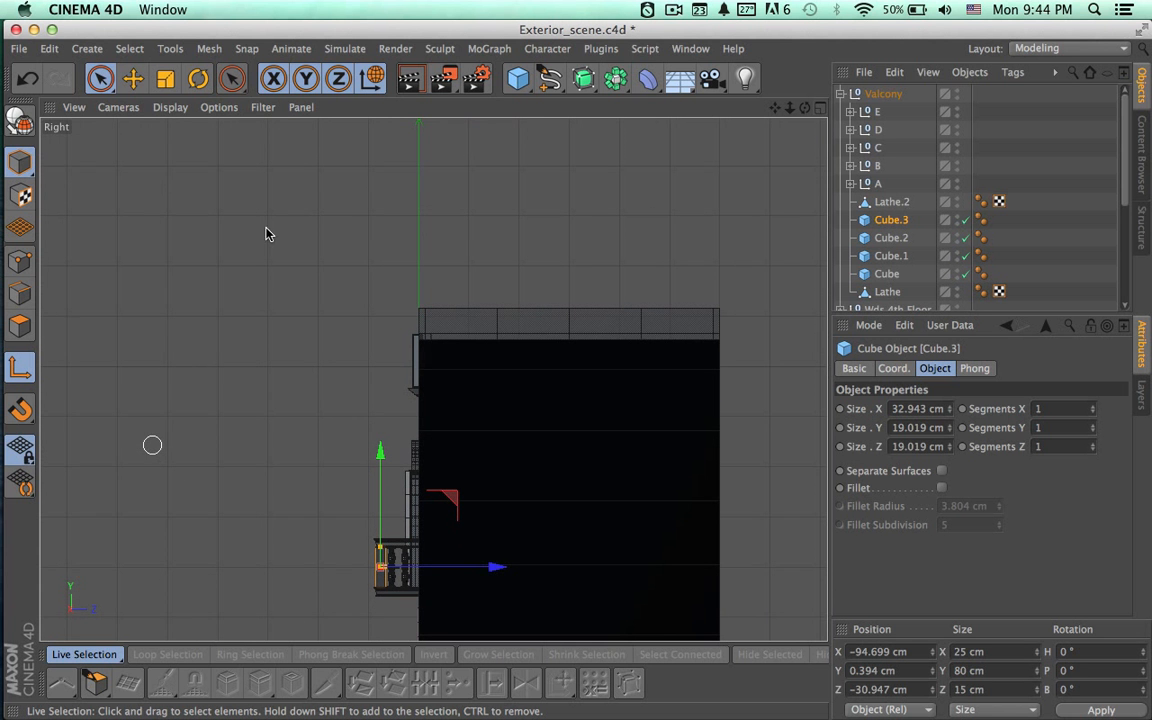
middle_click_drag(372, 223, 421, 187, "alt")
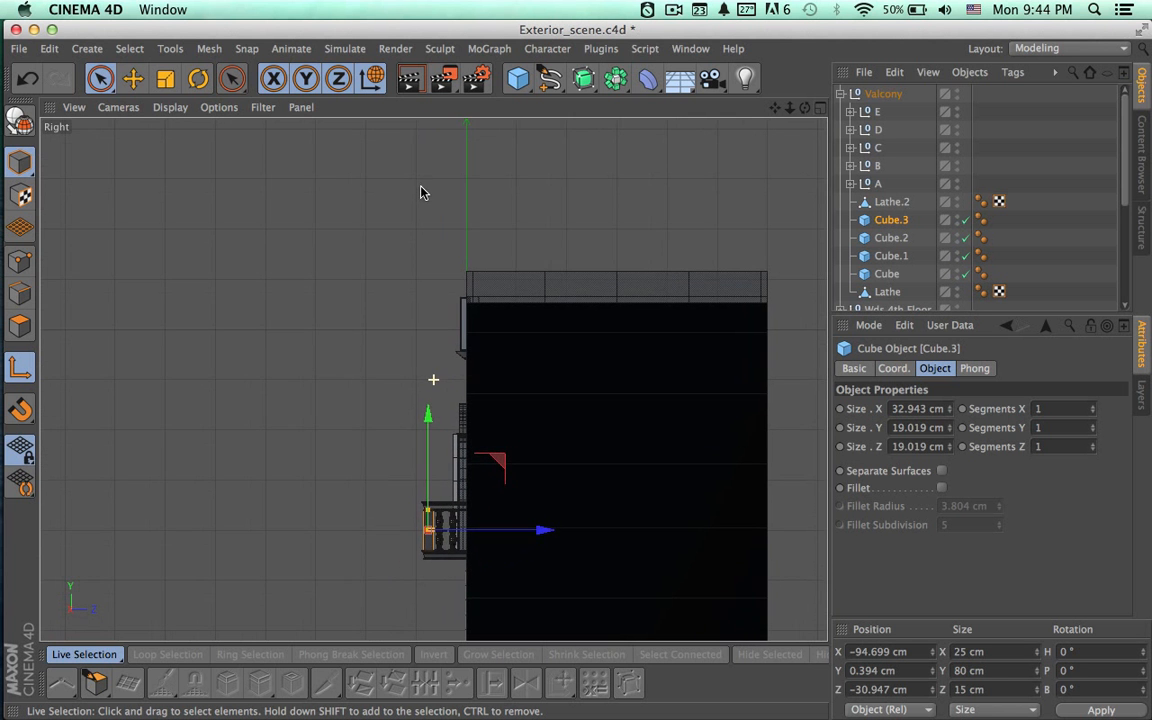
middle_click_drag(392, 307, 412, 235, "alt")
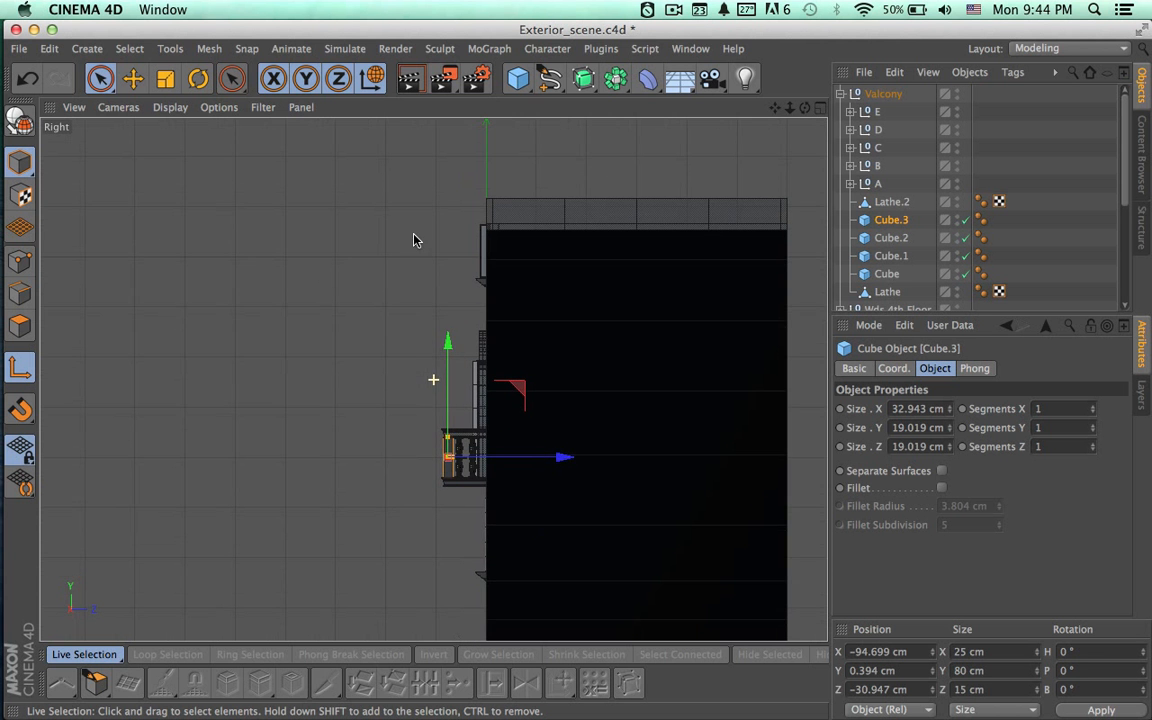
right_click_drag(430, 462, 635, 514, "alt")
middle_click_drag(635, 514, 470, 494, "alt")
right_click_drag(470, 494, 549, 461, "alt")
middle_click_drag(549, 461, 482, 419, "alt")
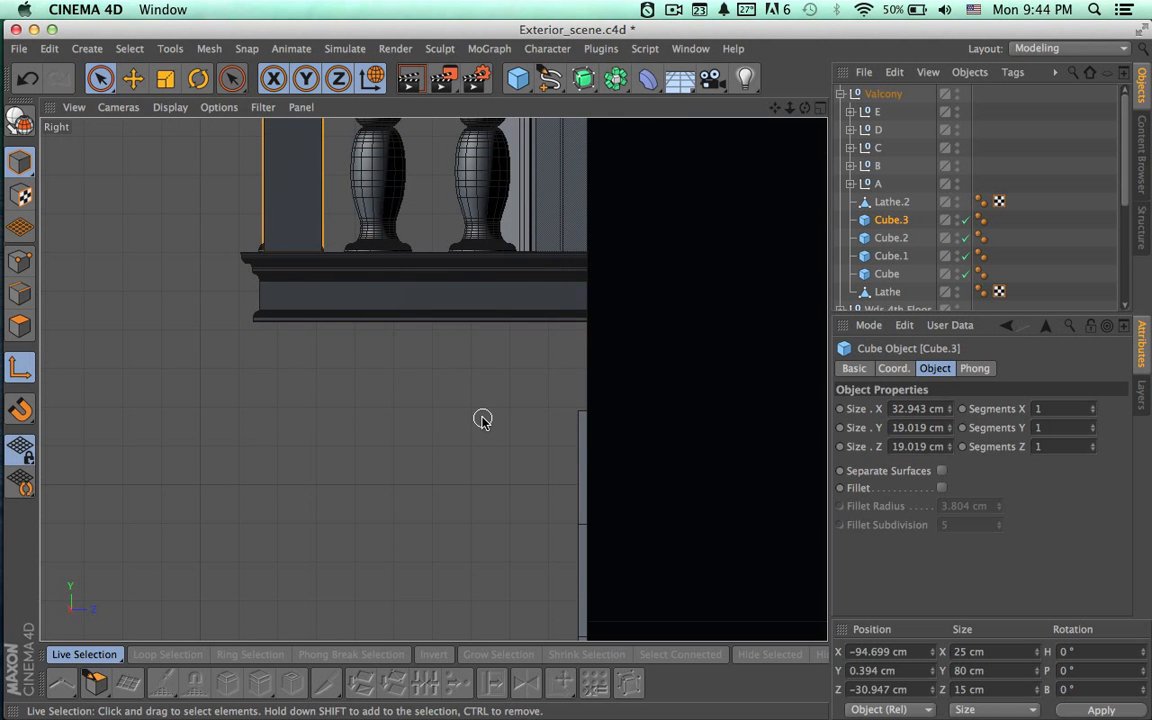
Switch to Google Earth and examine the support brackets under the real balcony from a more sideways angle.
key("super+Tab")
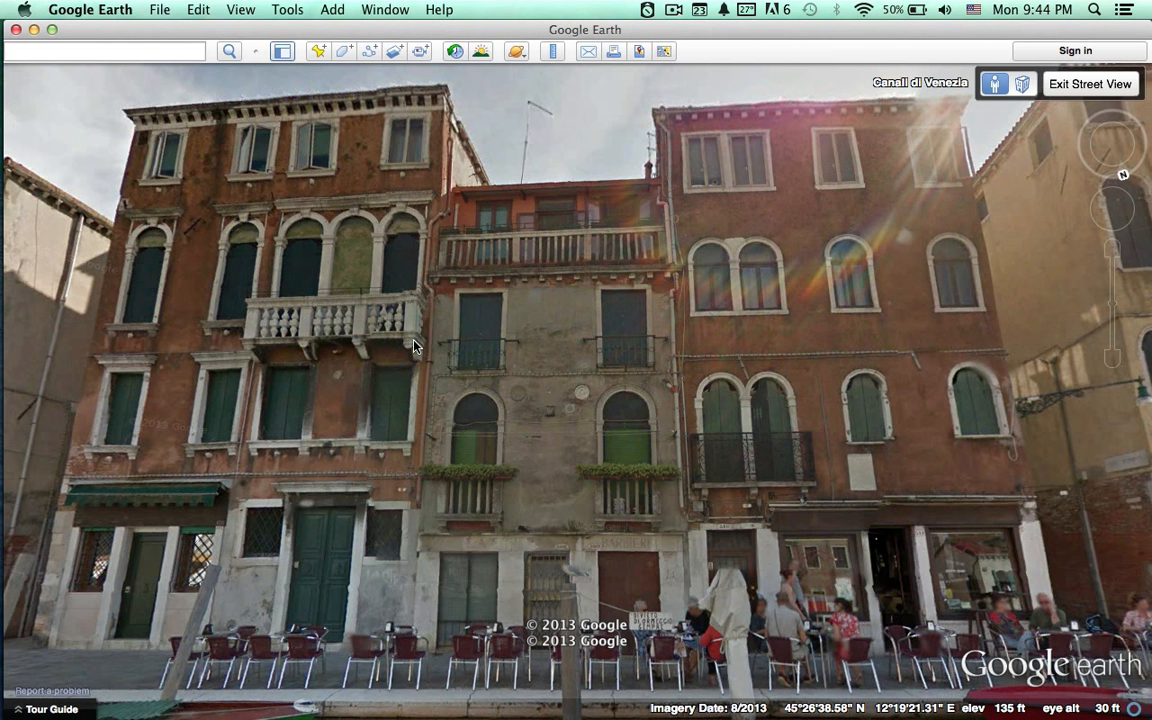
left_click_drag(432, 340, 773, 350)
left_click_drag(606, 367, 695, 364)
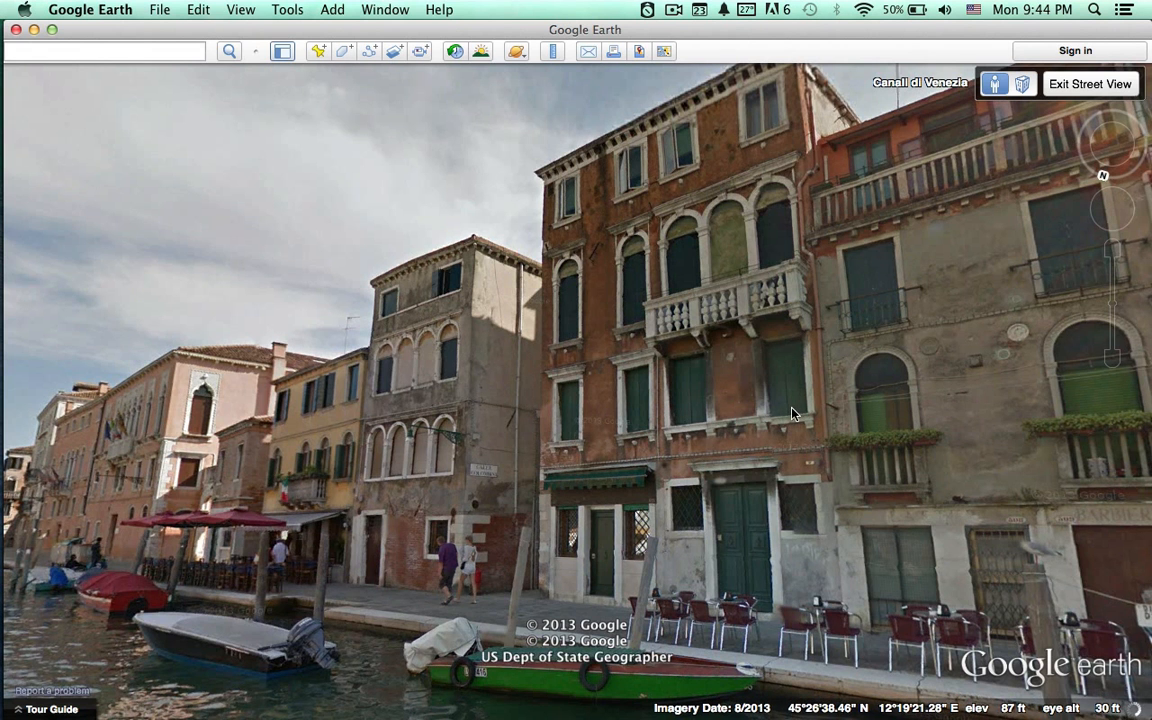
key("super+Tab")
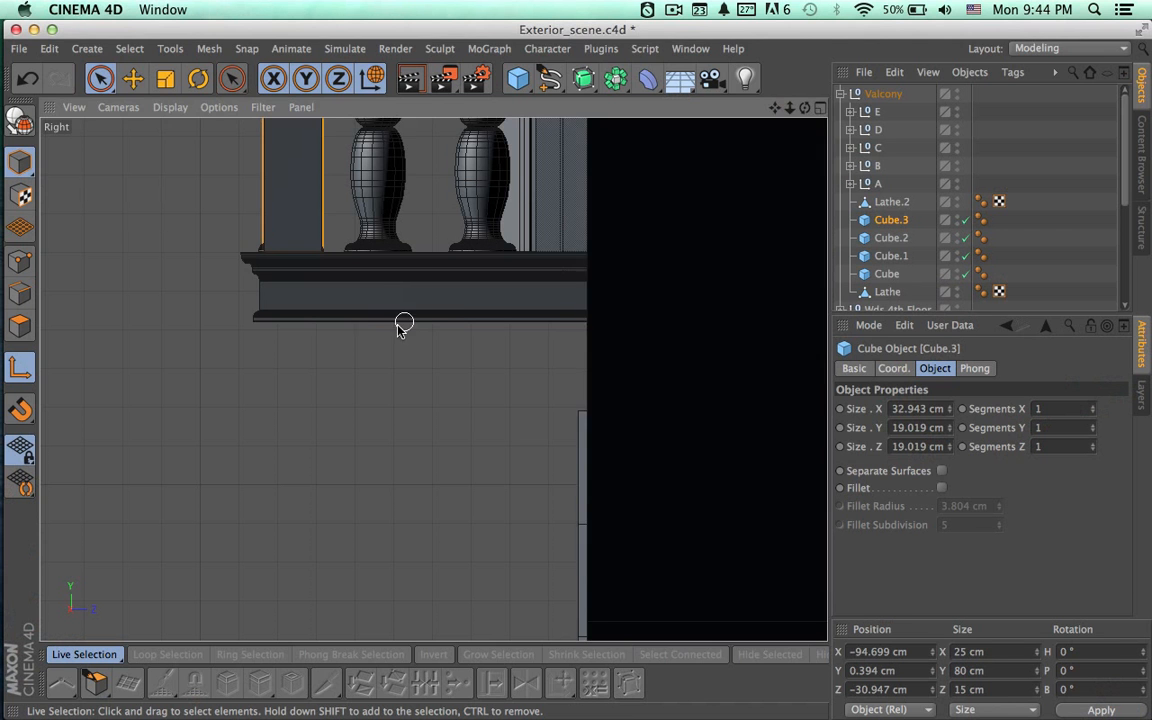
key("super+Tab")
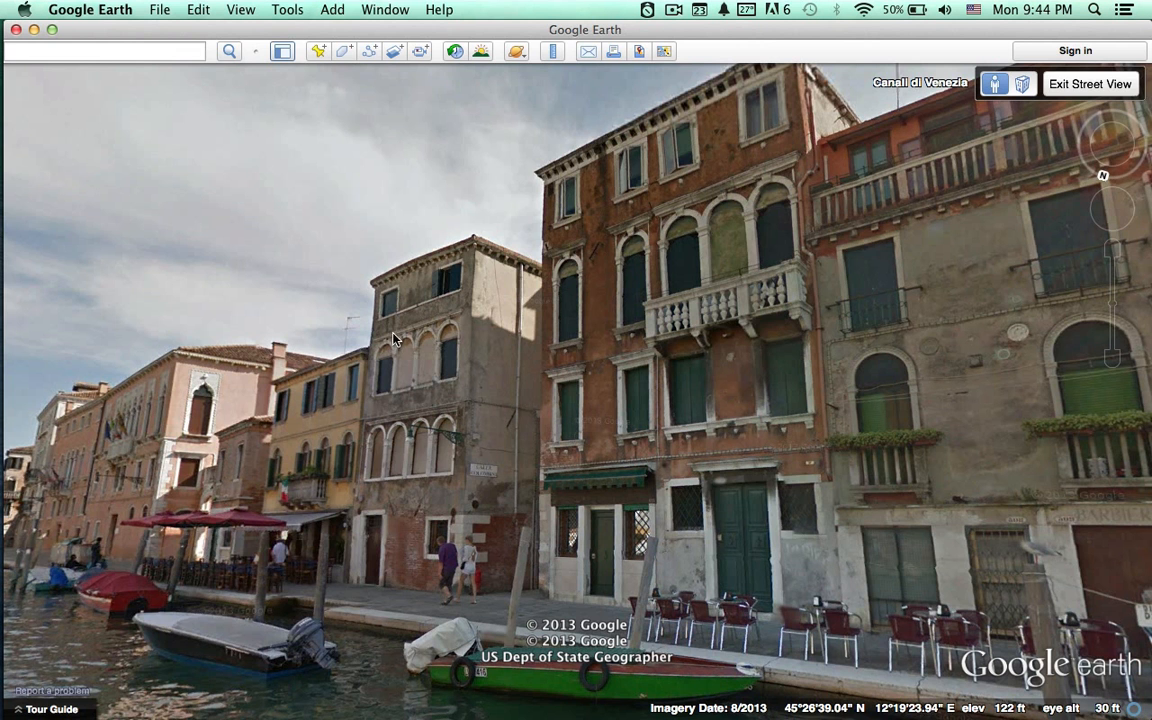
key("super+Tab")
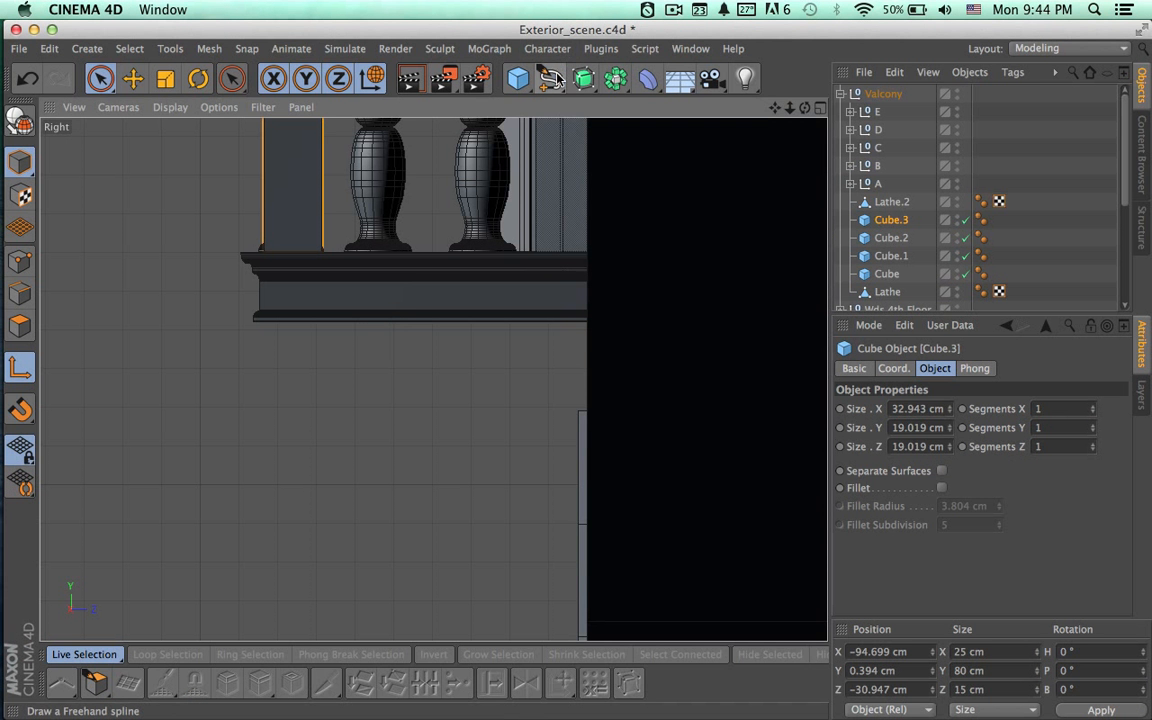
Draw a Bezier spline as the bracket's scalloped front profile, starting inside the slab's lower front edge and curving downward.
left_click(551, 80)
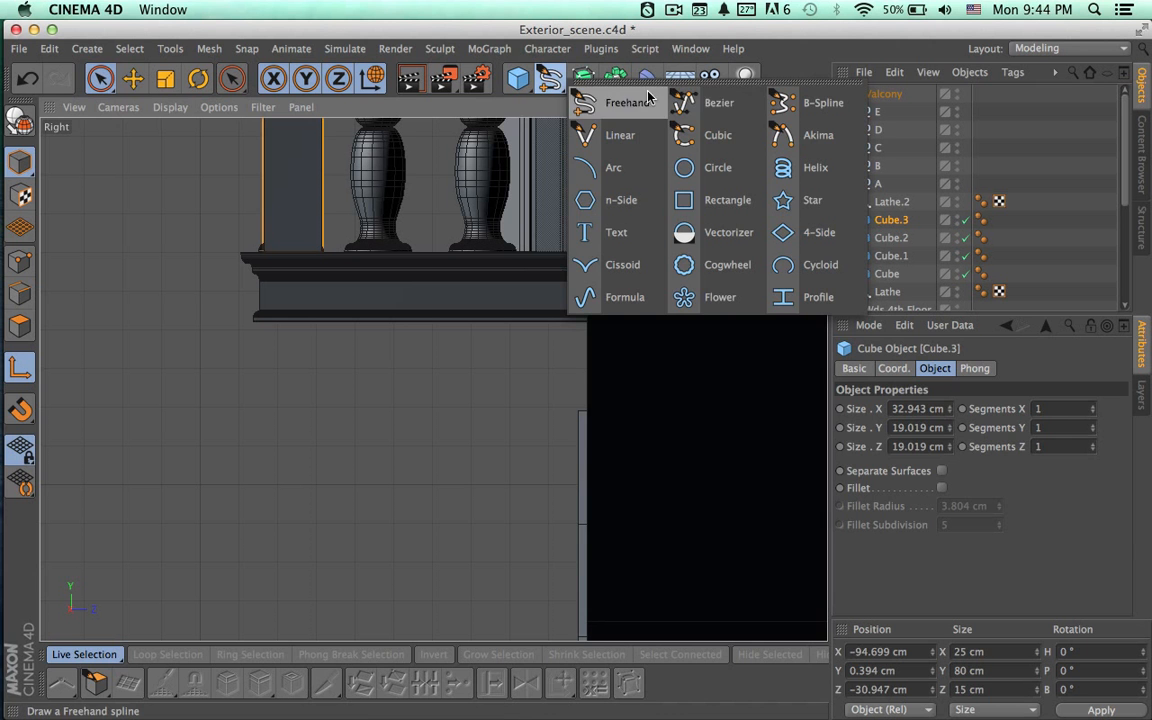
left_click(722, 104)
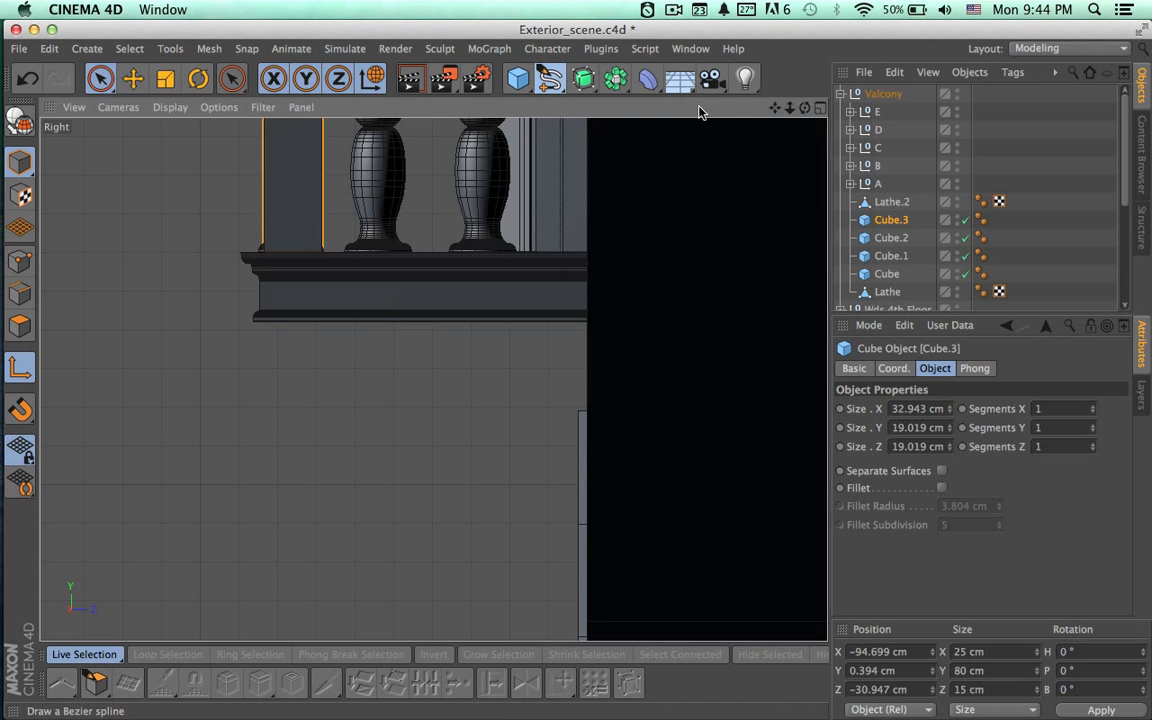
left_click(270, 322)
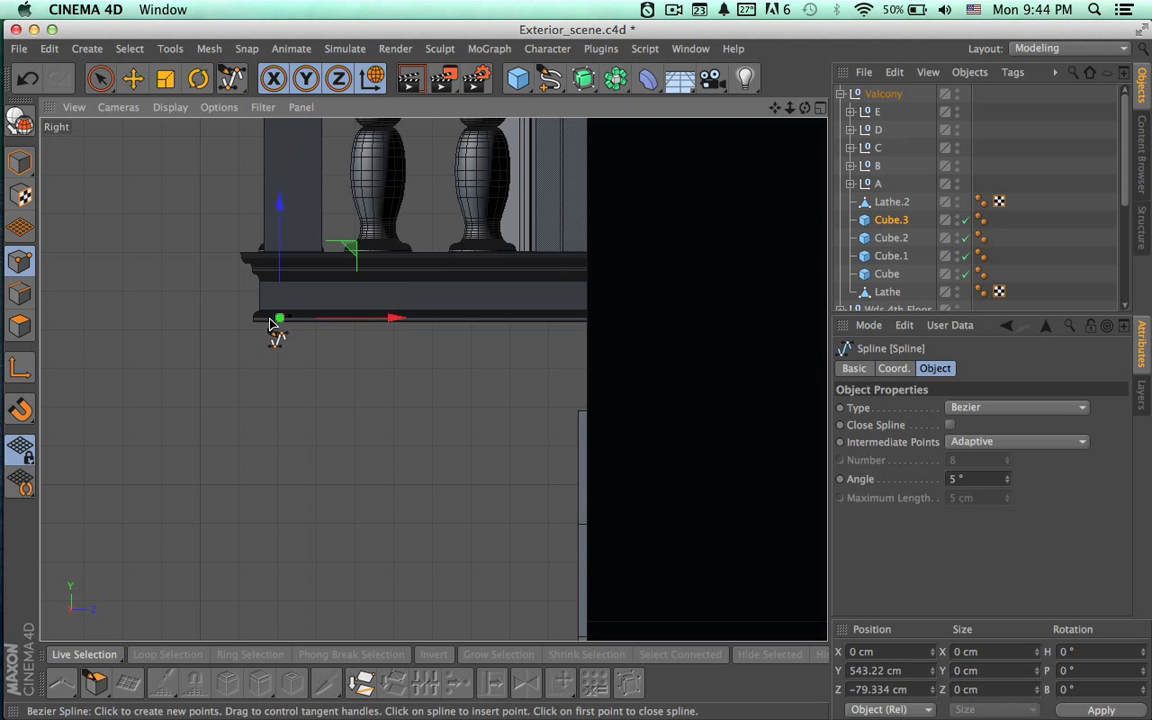
left_click(267, 331)
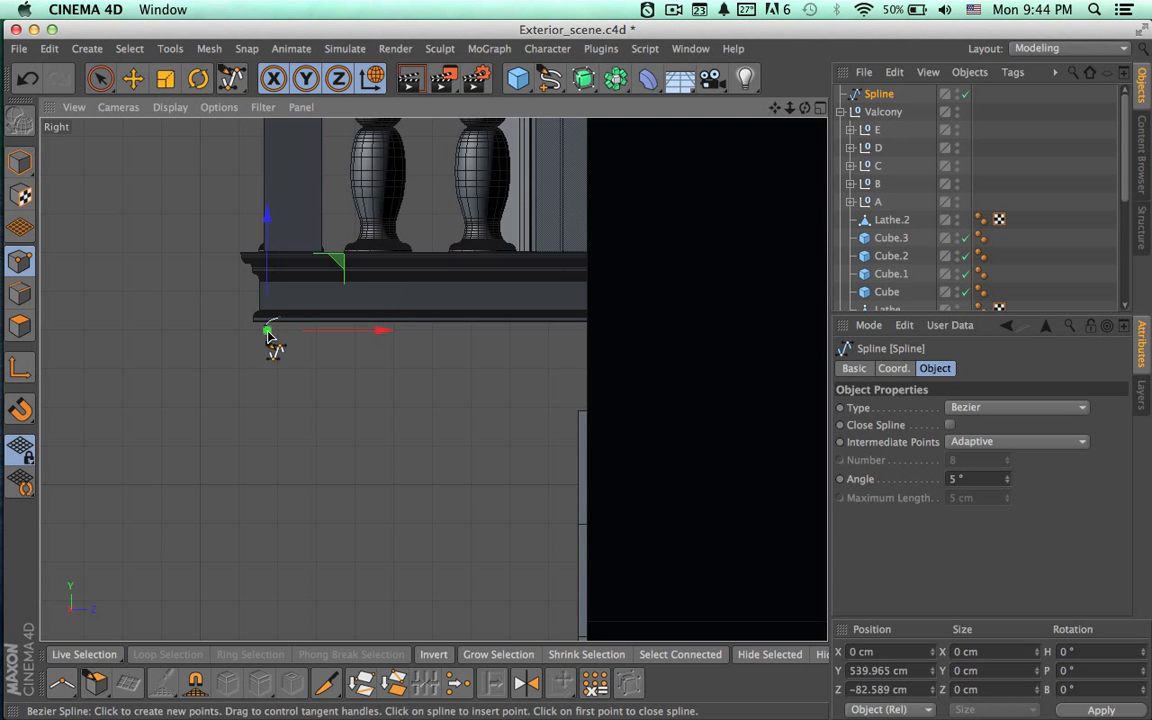
left_click(262, 347)
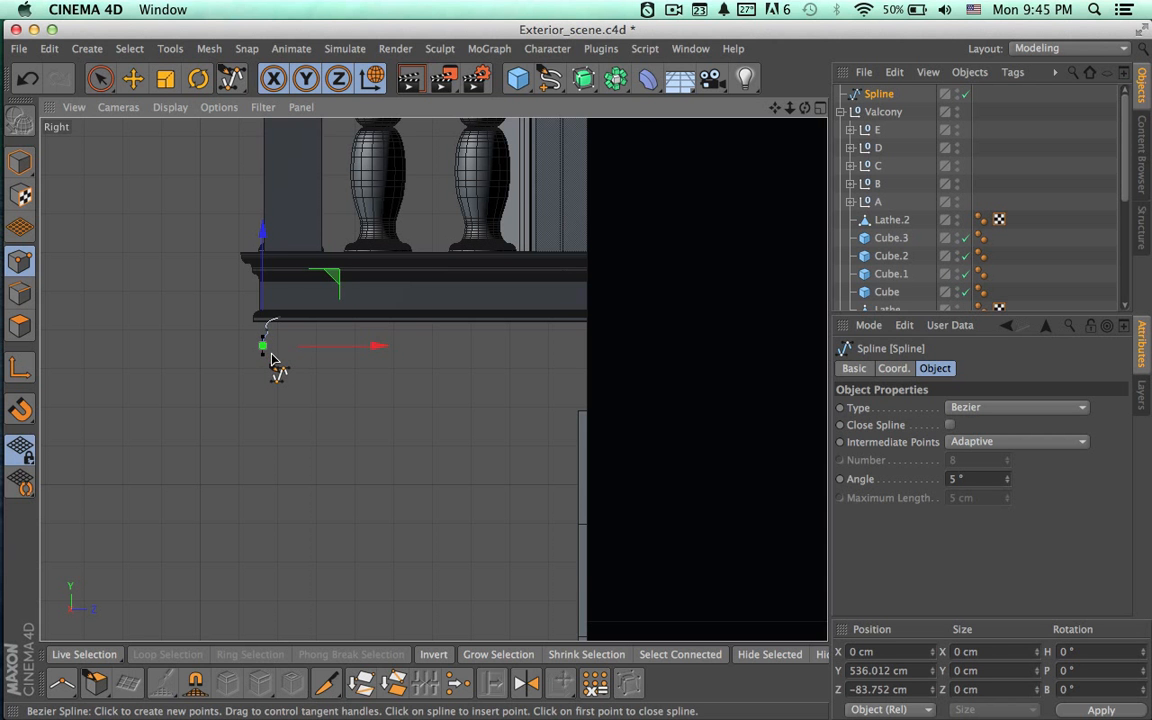
left_click(273, 355)
right_click_drag(231, 362, 392, 356, "alt")
left_click_drag(333, 229, 334, 245)
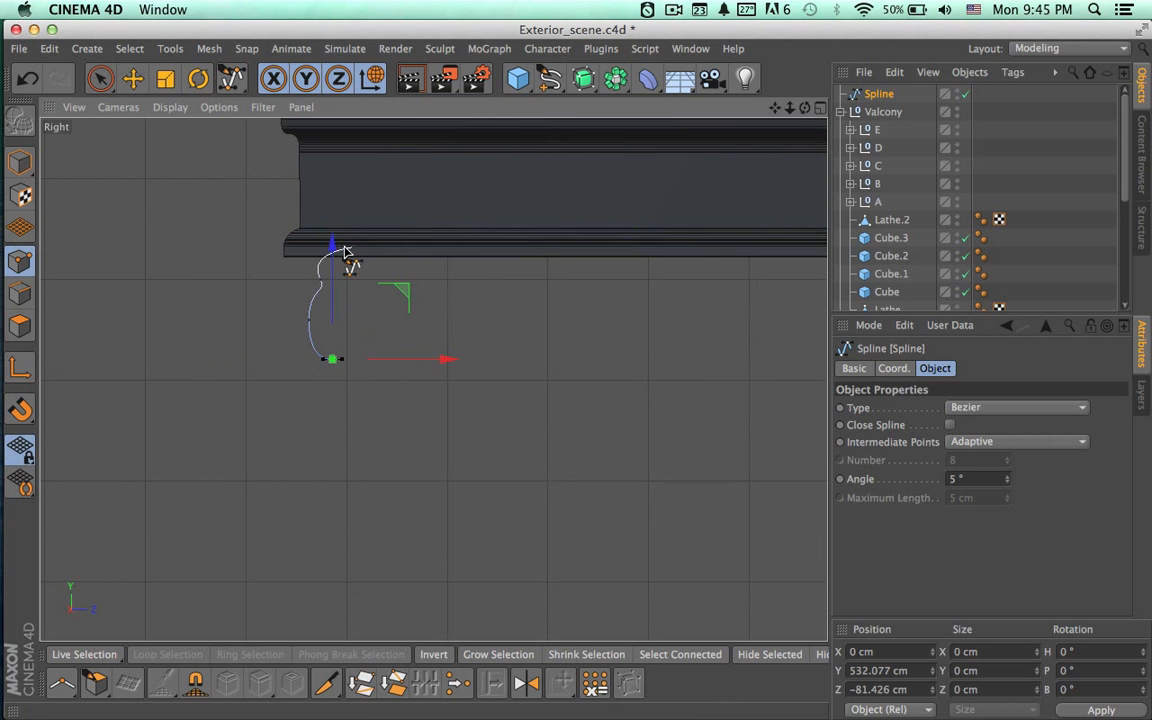
left_click(357, 386)
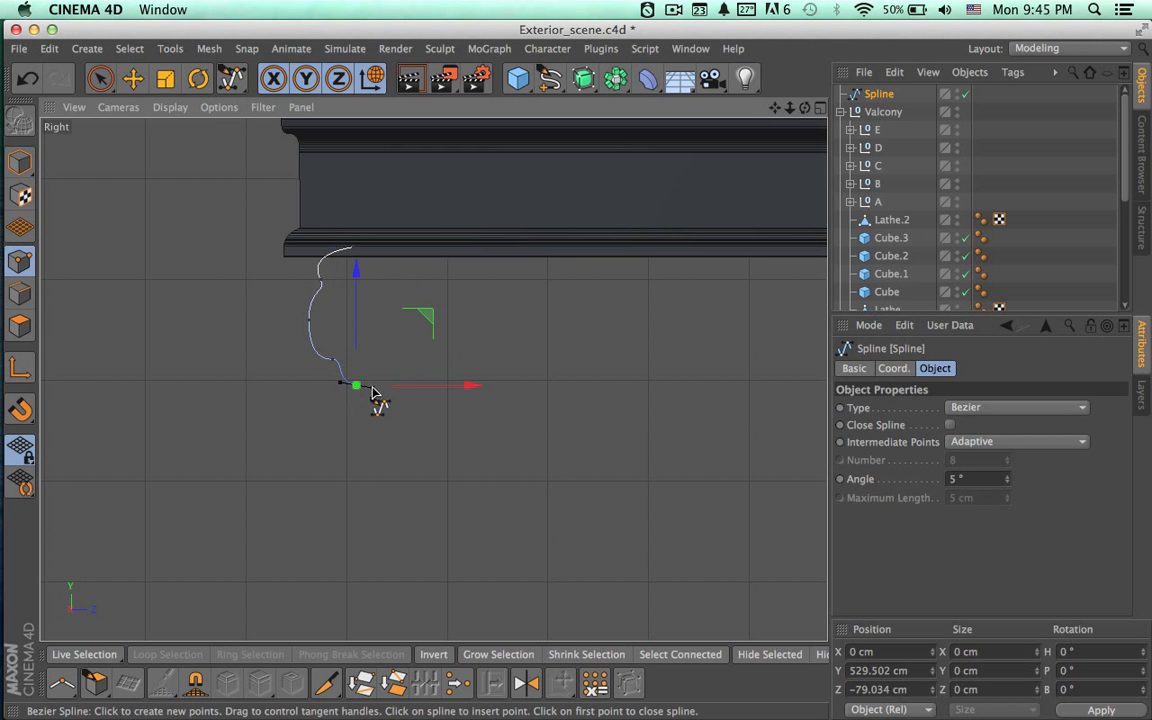
Extend the spline in a long S-curve back into the wall, and end it inside the wall at slab height.
right_click_drag(440, 420, 329, 425, "alt")
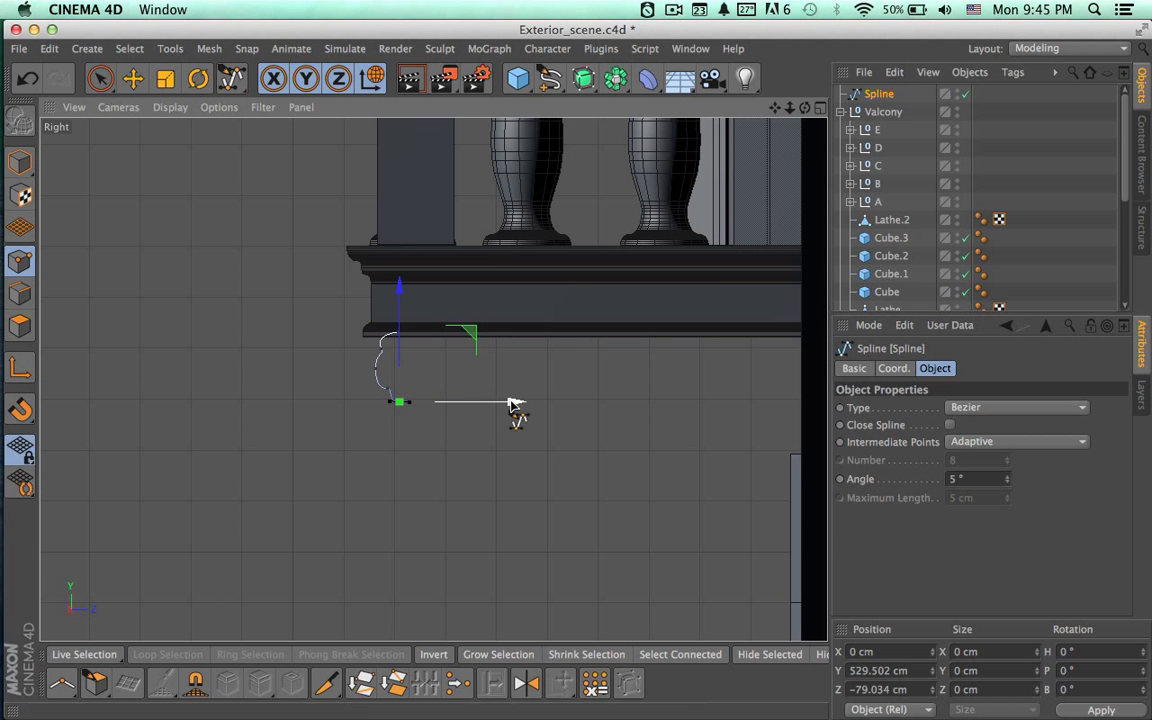
left_click(432, 392)
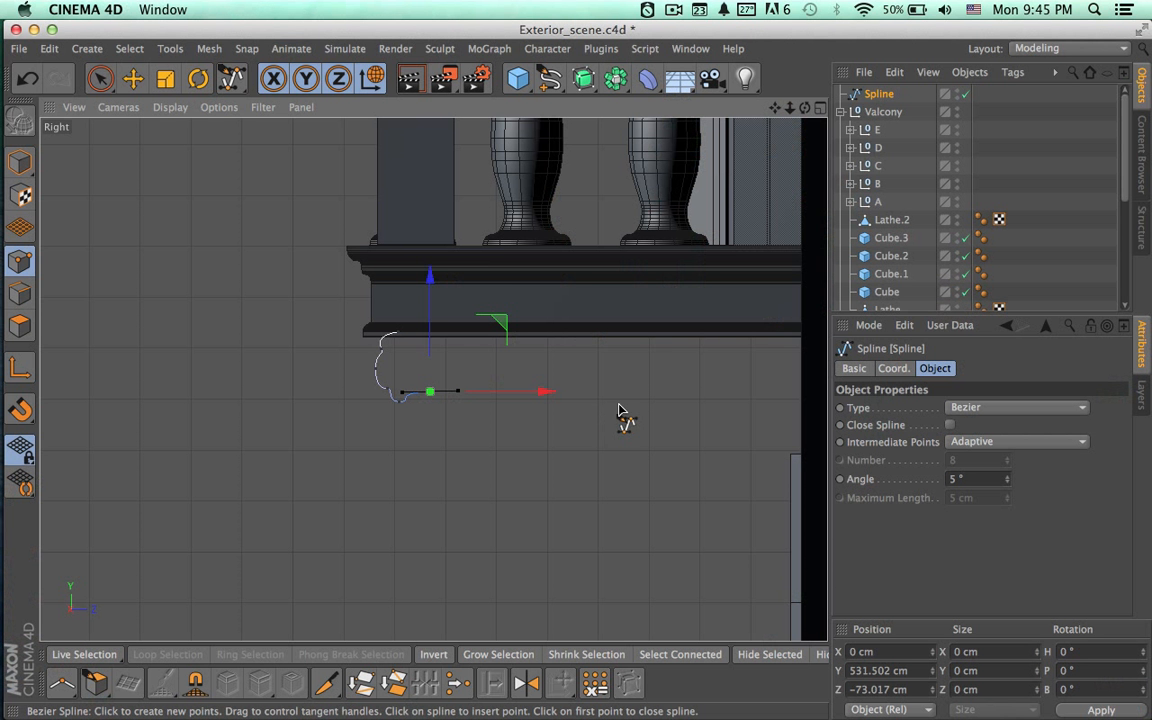
left_click_drag(590, 407, 648, 438)
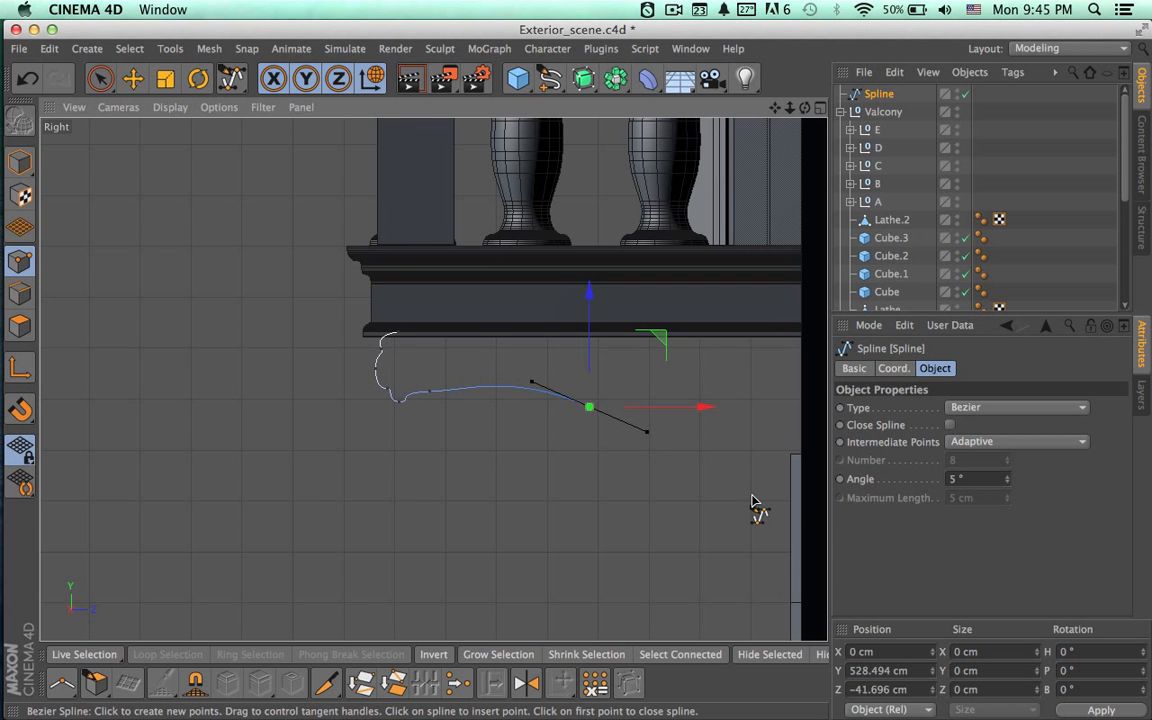
middle_click_drag(752, 502, 568, 502, "alt")
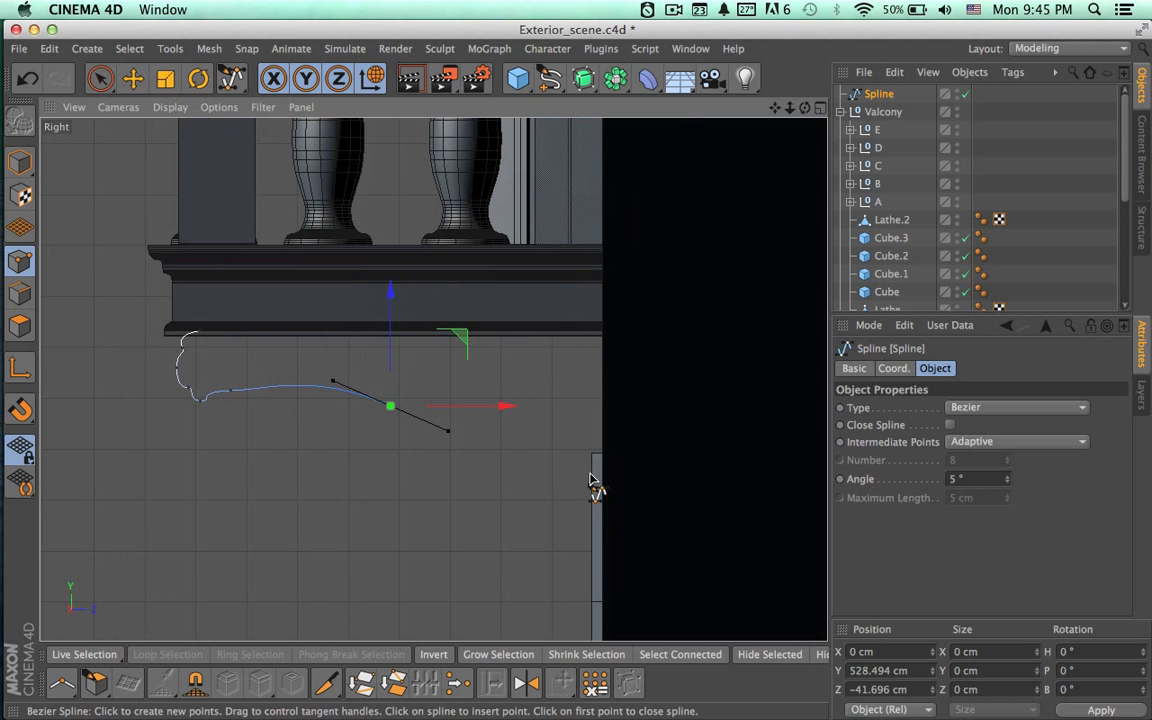
left_click_drag(608, 447, 733, 458)
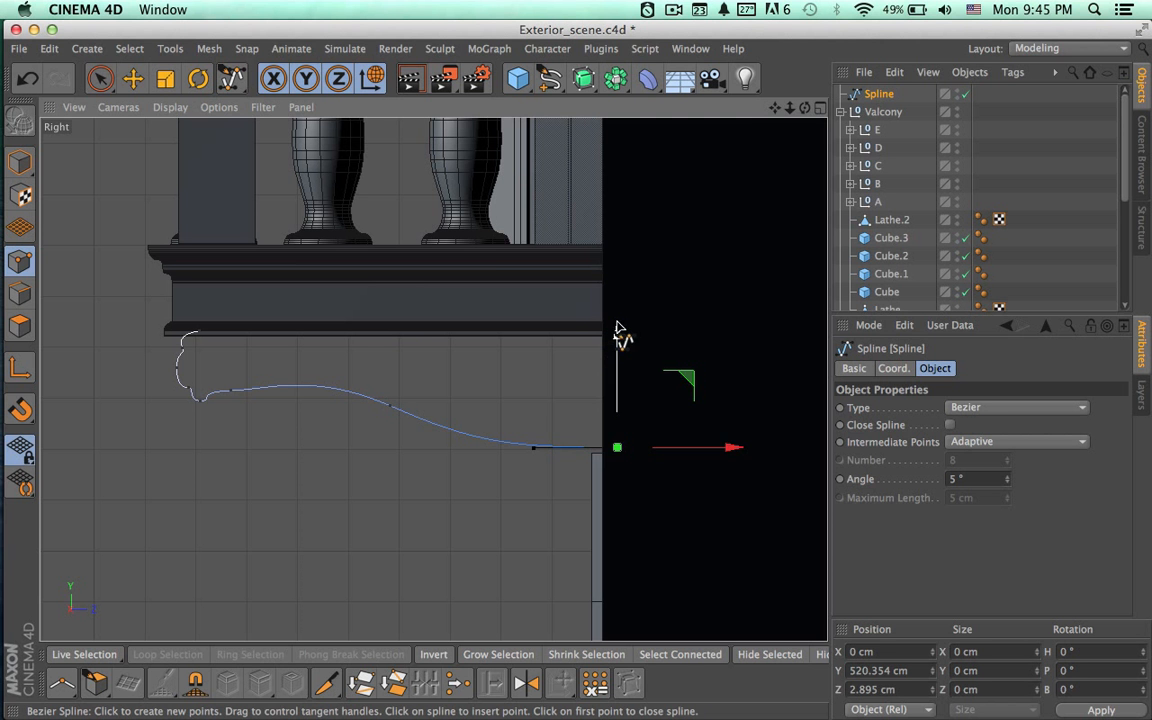
left_click_drag(617, 316, 621, 237)
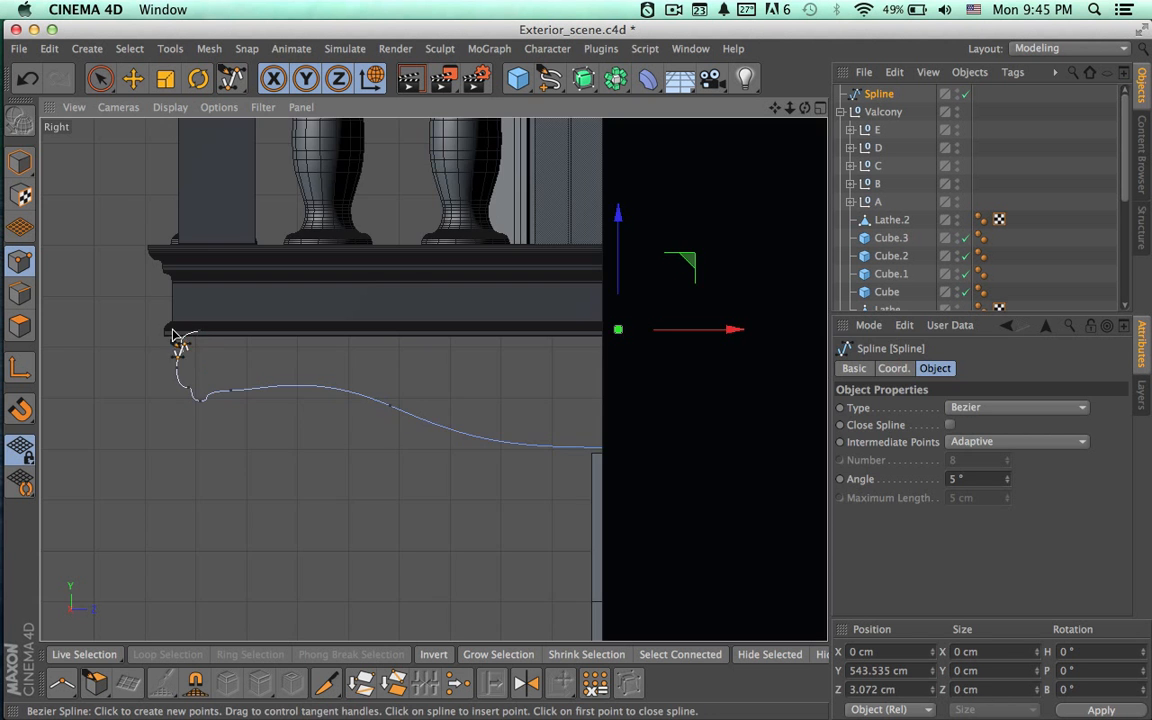
Raise the spline's first point slightly into the slab, to Y about 543.6 cm.
right_click_drag(172, 330, 449, 351, "alt")
key("space")
left_click(290, 329)
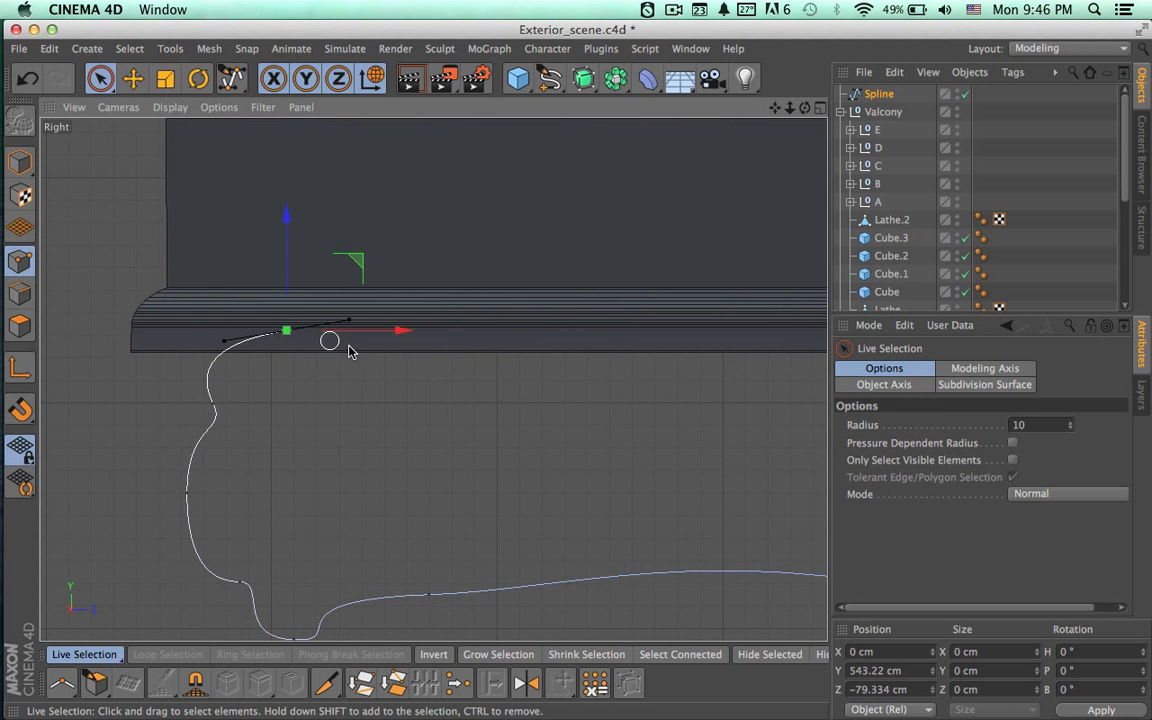
scroll(392, 361, "down", 3)
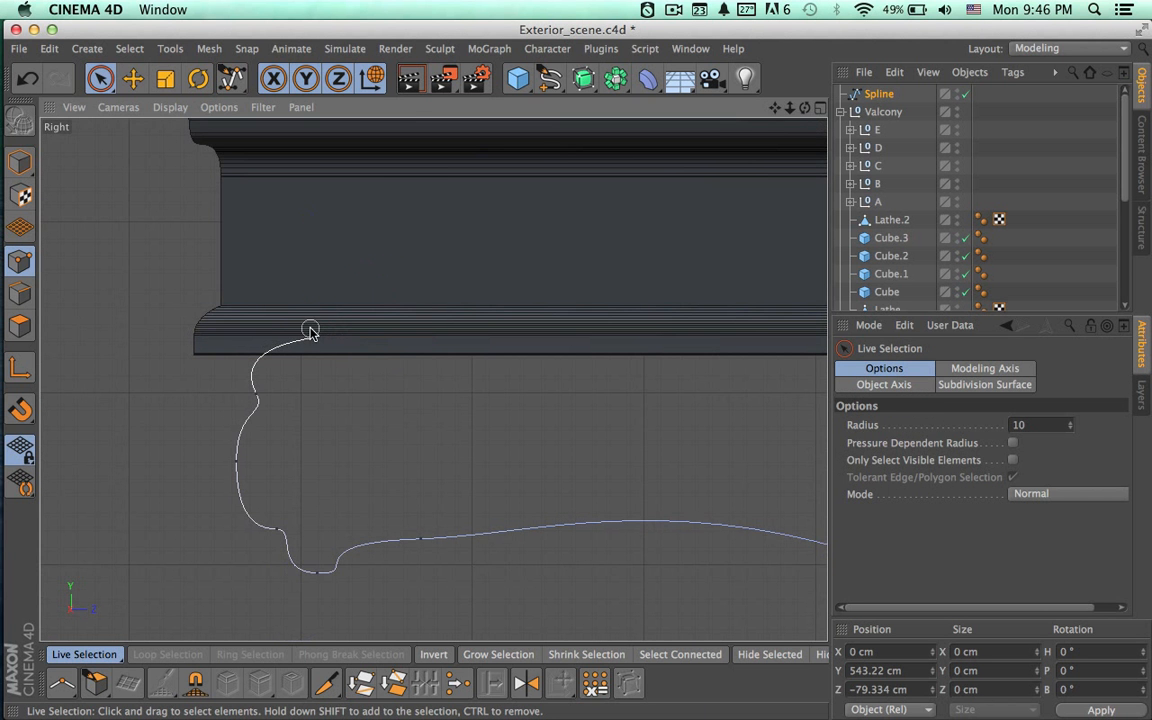
left_click_drag(312, 285, 313, 282)
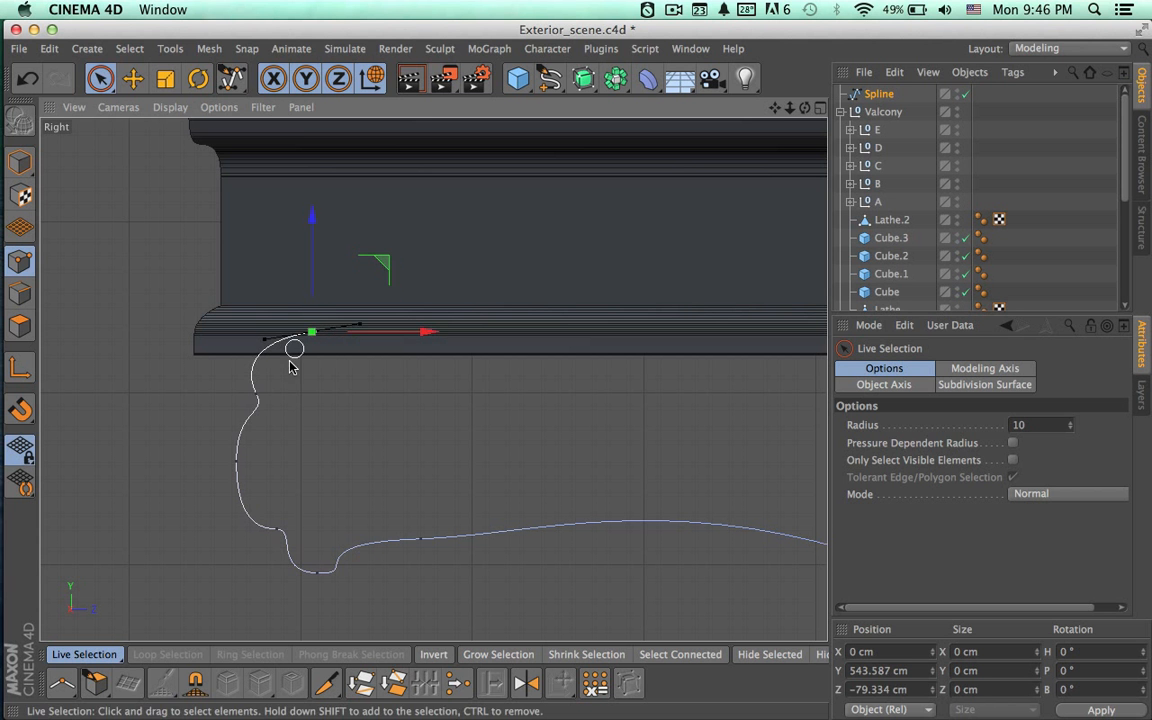
Move the point at the middle of the front bulge outward and slightly down, to Y about 535.6 cm and Z about -84.5 cm.
left_click(258, 397)
left_click(236, 461)
left_click_drag(288, 466, 276, 465)
left_click_drag(229, 393, 223, 398)
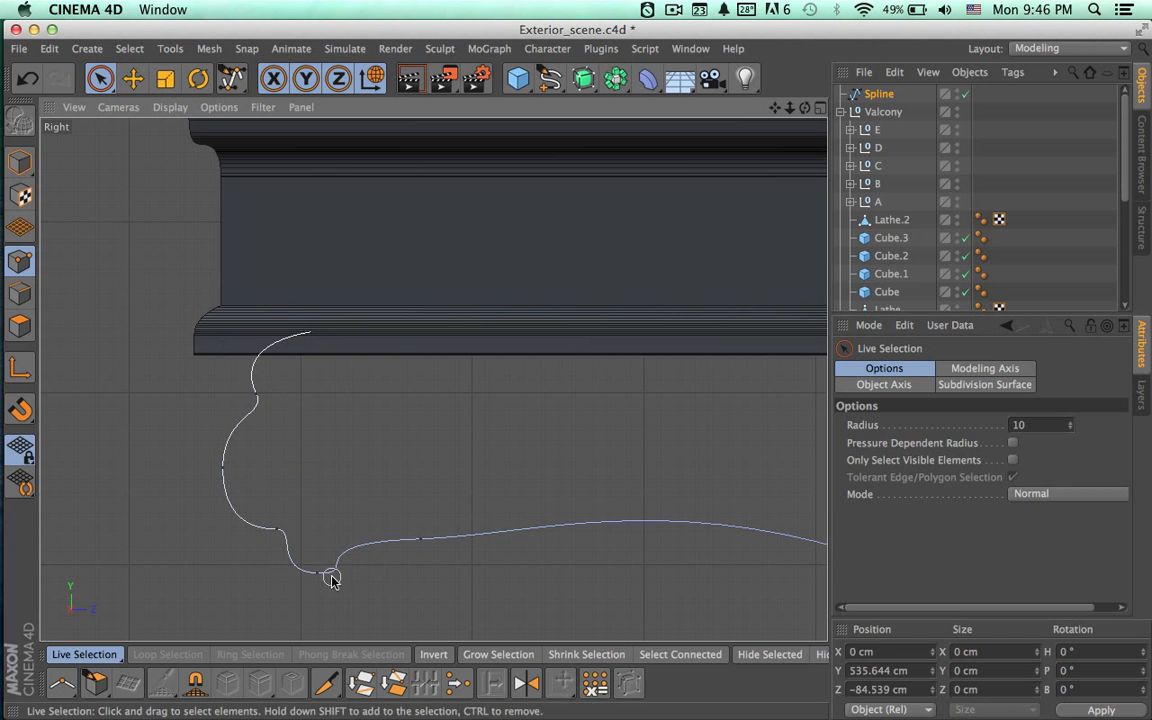
Shift the spline's lowest front point to Z about -79.3 cm and the following point to Y about 532.1 cm, Z about -70.9 cm.
left_click(316, 574)
left_click_drag(350, 575, 384, 577)
left_click(424, 542)
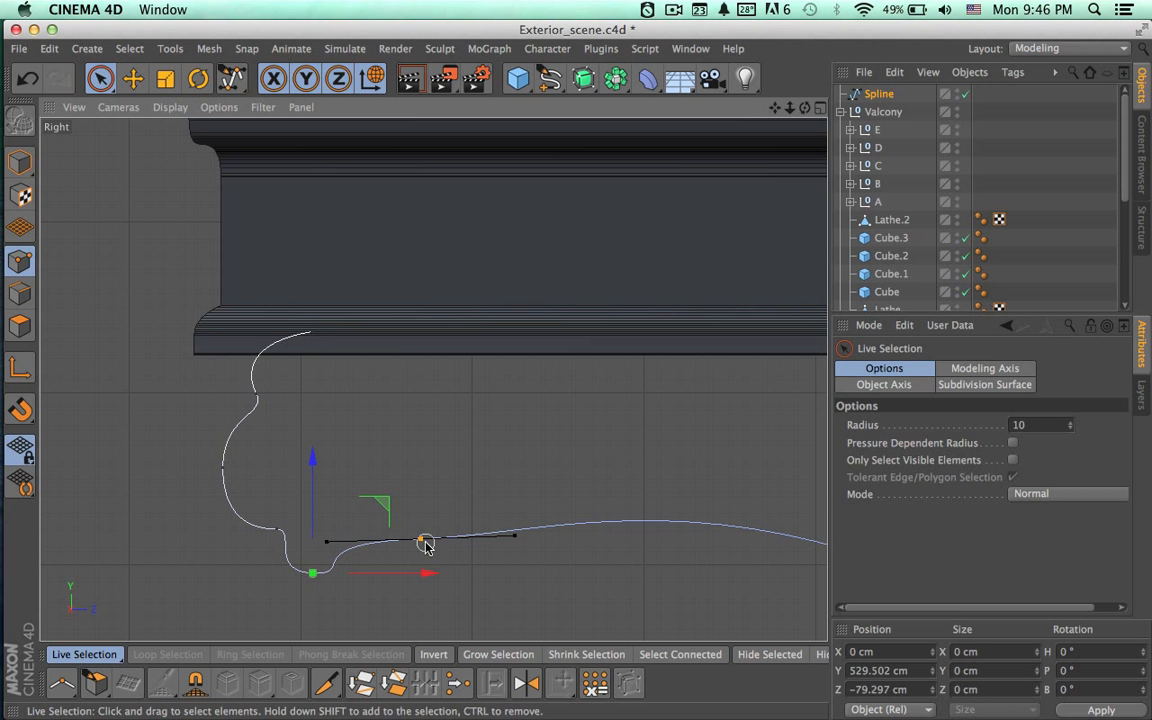
left_click_drag(498, 468, 530, 458)
Rotate the tangent of the point behind the front curl by about 11° and raise that point to Y about 533.1 cm.
middle_click_drag(690, 515, 445, 458, "alt")
right_click_drag(480, 488, 356, 479, "alt")
key("r")
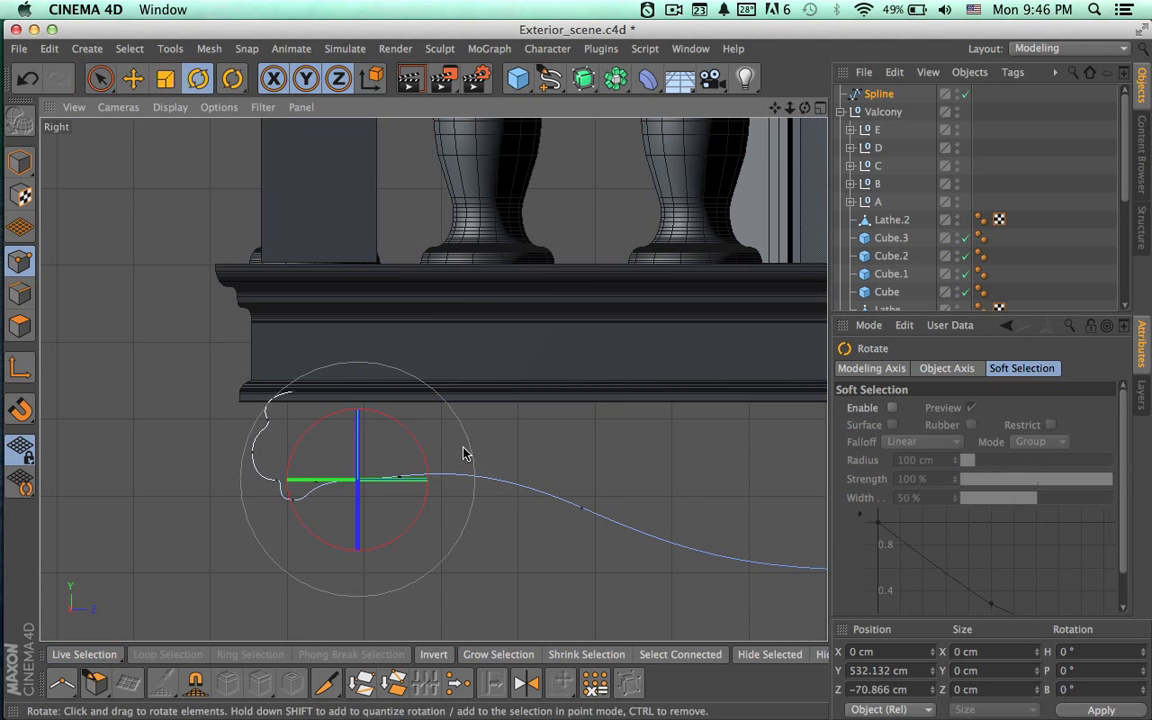
left_click_drag(427, 465, 418, 452)
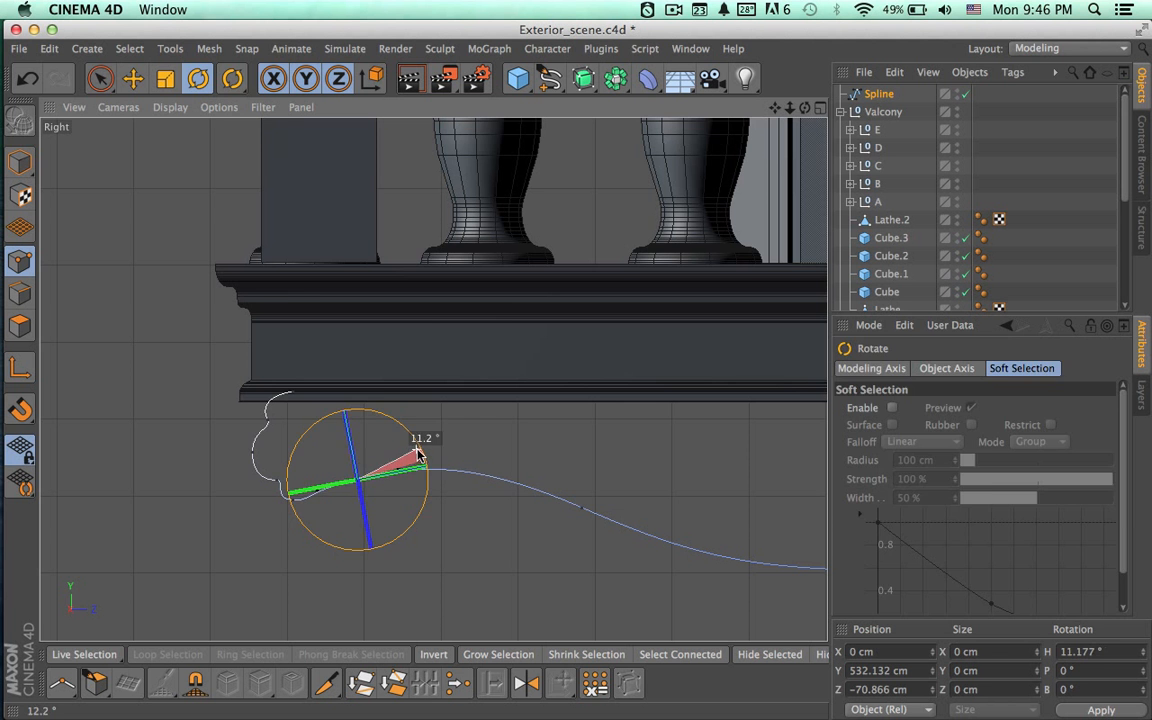
key("space")
left_click_drag(358, 430, 358, 424)
Move the spline's first point slightly up and forward inside the slab, to Y about 543.9 cm and Z about -79.6 cm.
middle_click_drag(470, 528, 344, 510, "alt")
right_click_drag(497, 533, 382, 538, "alt")
middle_click_drag(446, 478, 370, 473, "alt")
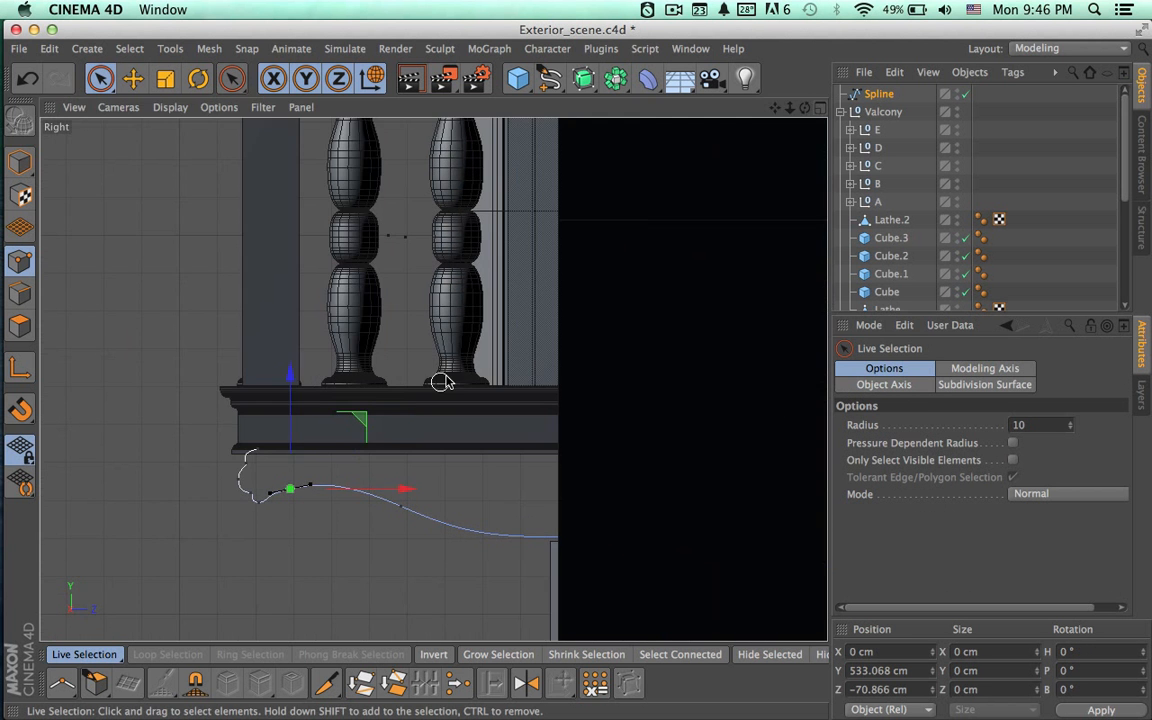
left_click(261, 450)
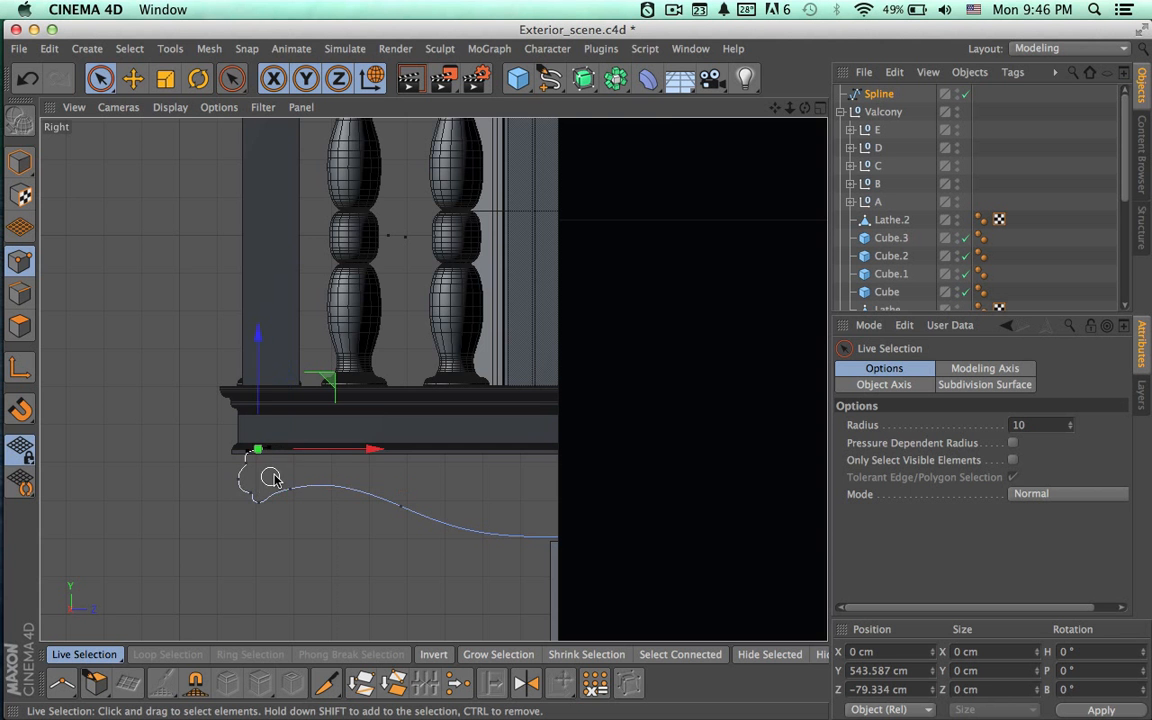
right_click_drag(250, 474, 518, 470, "alt")
key("F1")
middle_click_drag(386, 357, 440, 385, "alt")
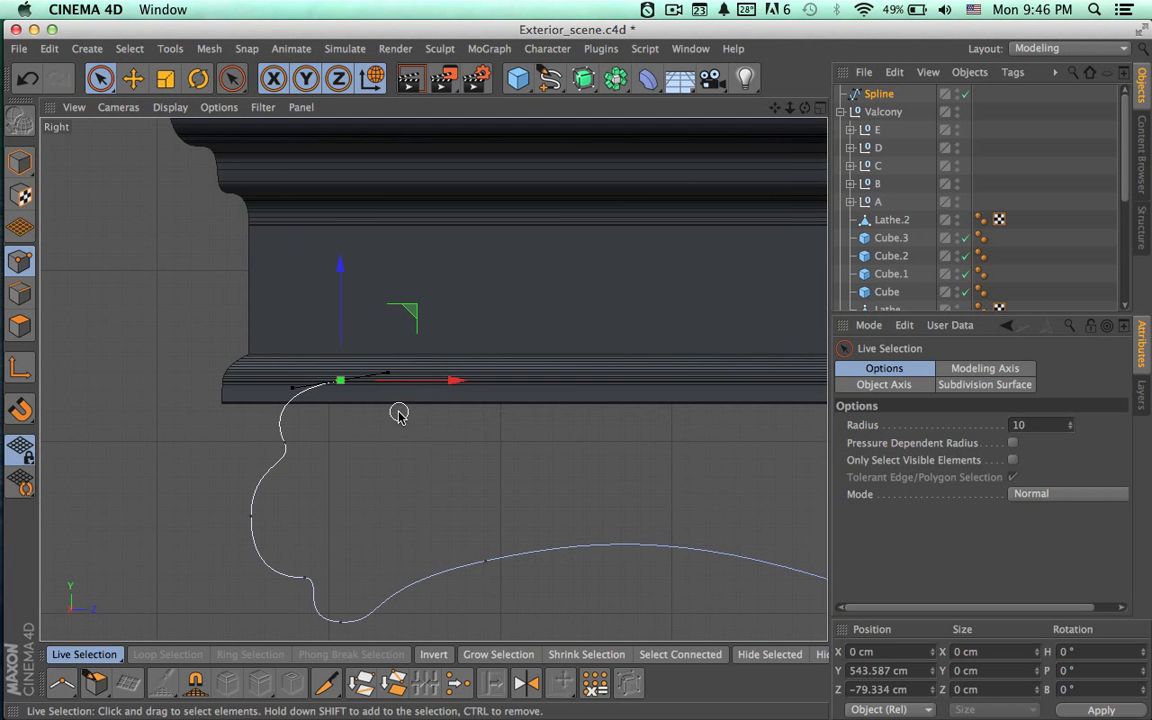
mouse_move(424, 382)
left_mouse_down()
mouse_move(463, 378)
mouse_move(445, 378)
left_mouse_up()
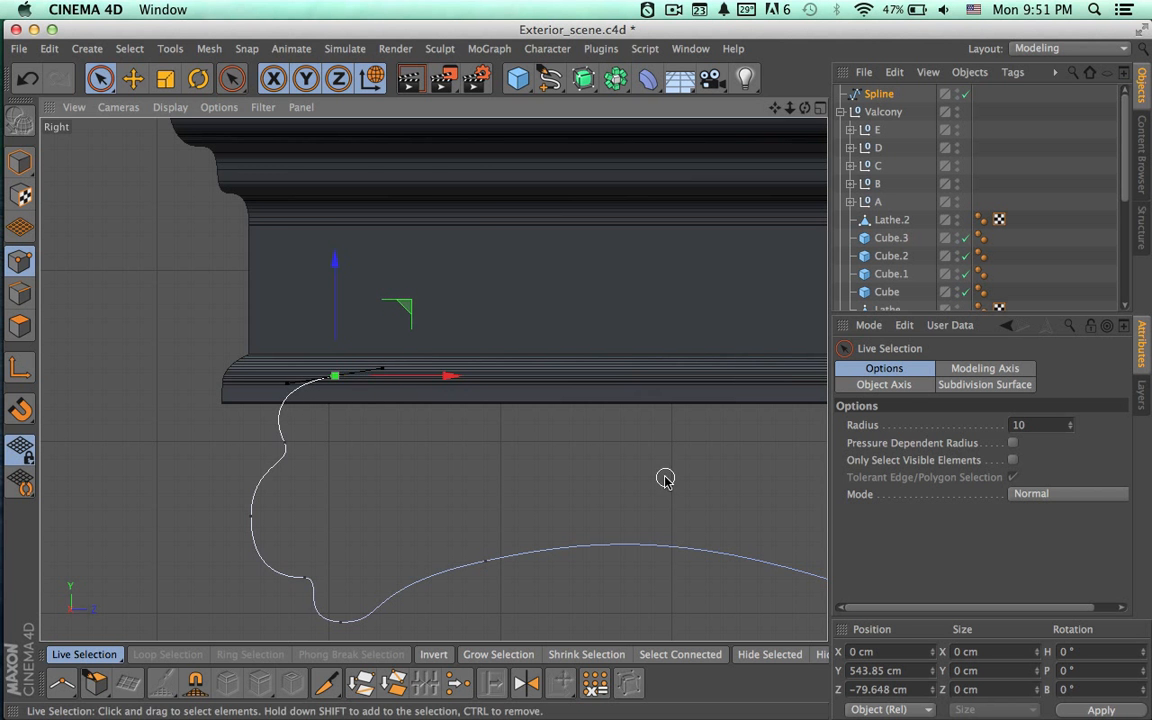
Add a point with the Knife right beside the spline's first point inside the slab.
middle_click_drag(663, 478, 359, 407, "alt")
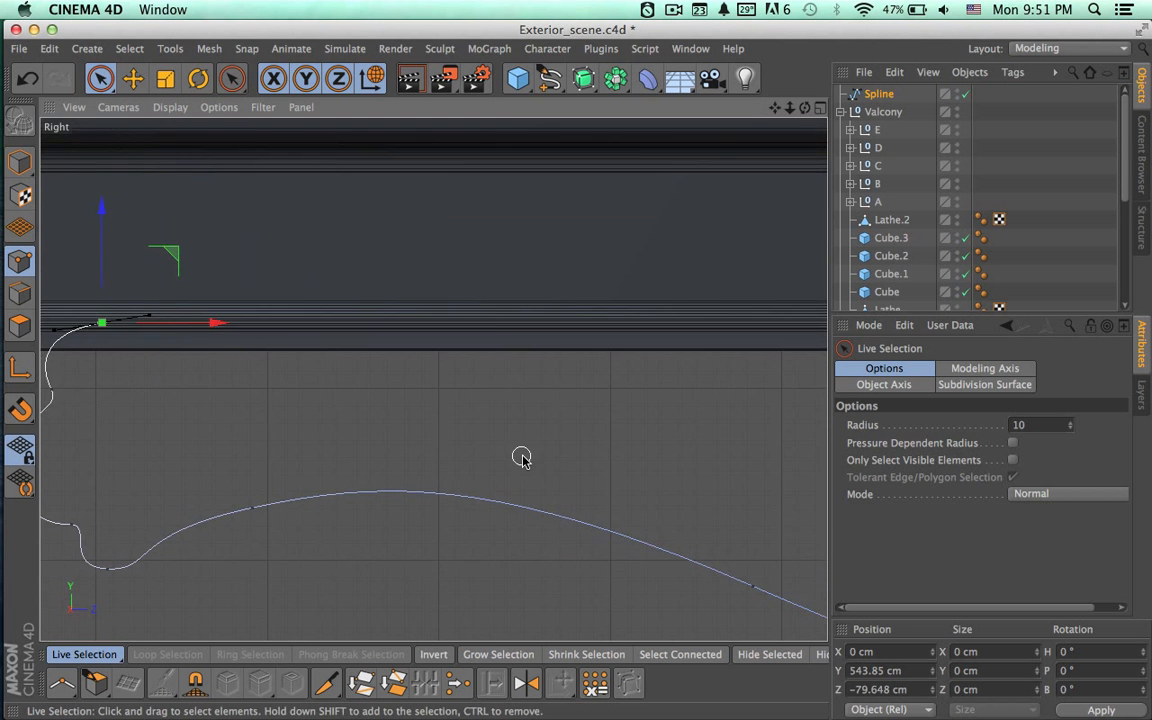
right_click_drag(524, 456, 425, 435, "alt")
middle_click_drag(580, 487, 252, 432, "alt")
middle_click_drag(458, 484, 421, 484, "alt")
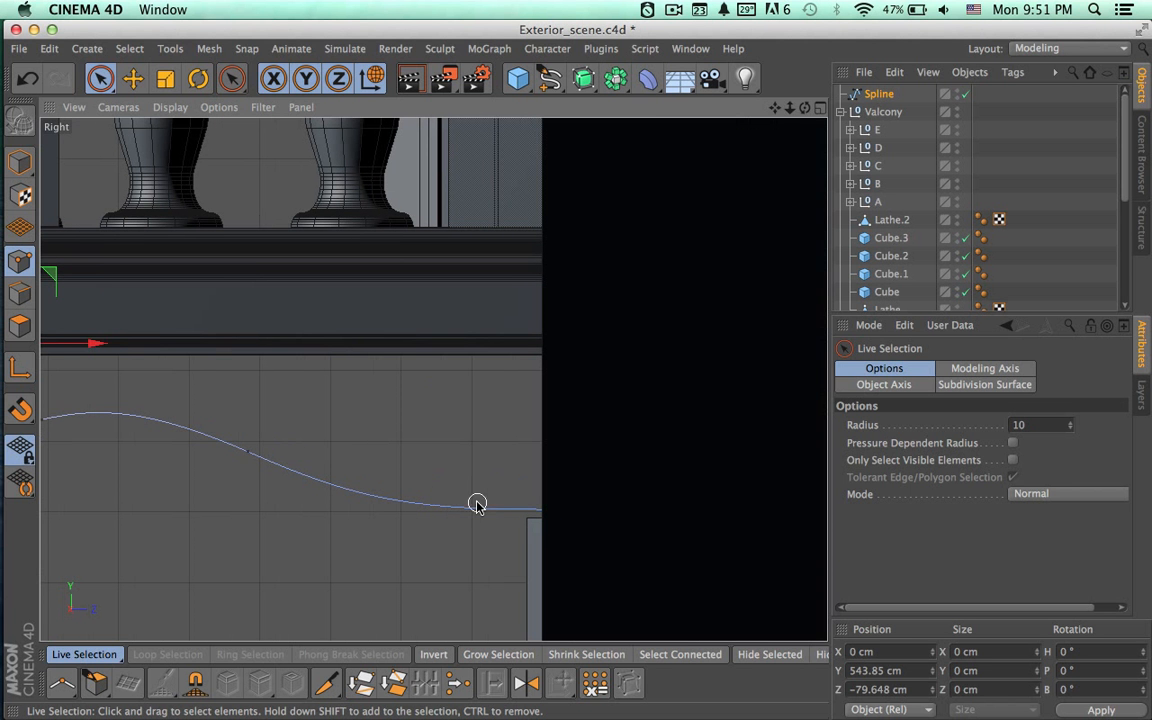
key("super+a")
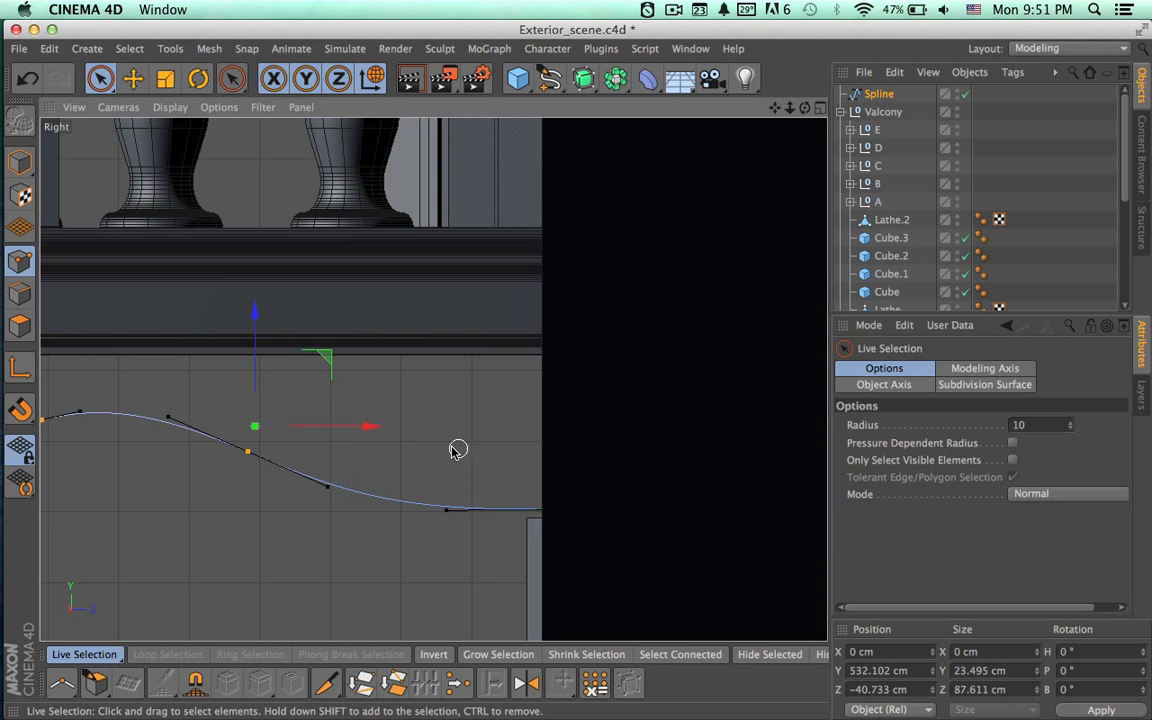
middle_click_drag(455, 449, 776, 483, "alt")
left_click(327, 379)
scroll(324, 404, "up", 5)
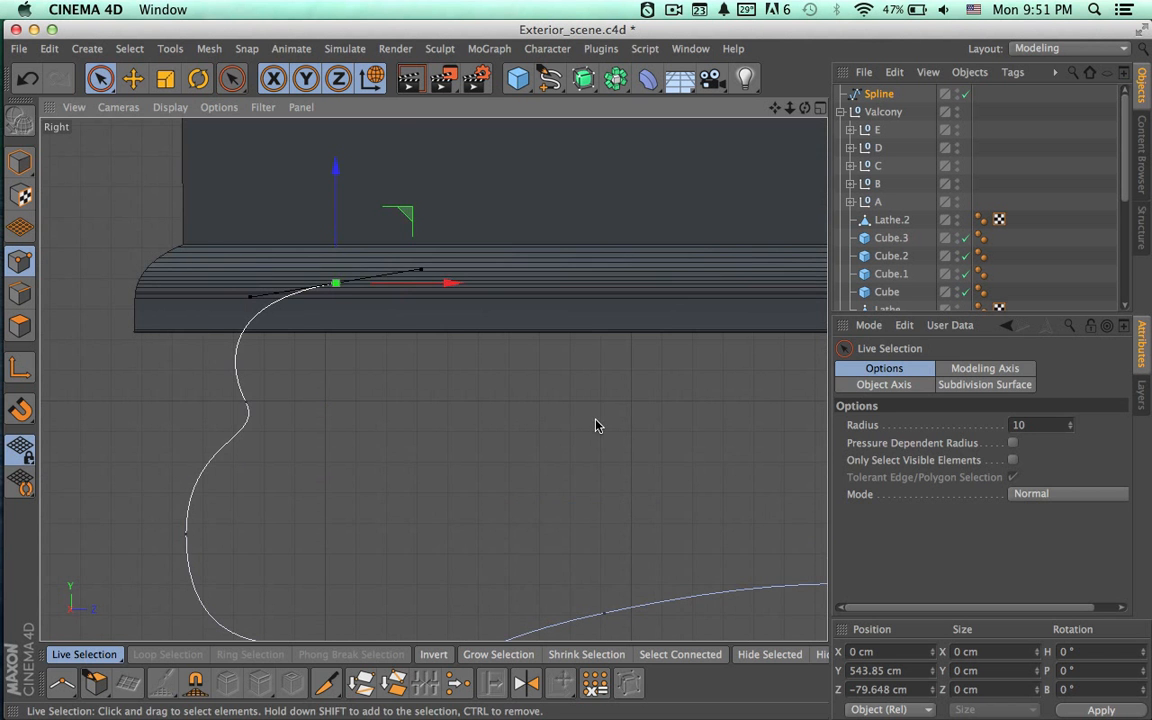
left_click(326, 683)
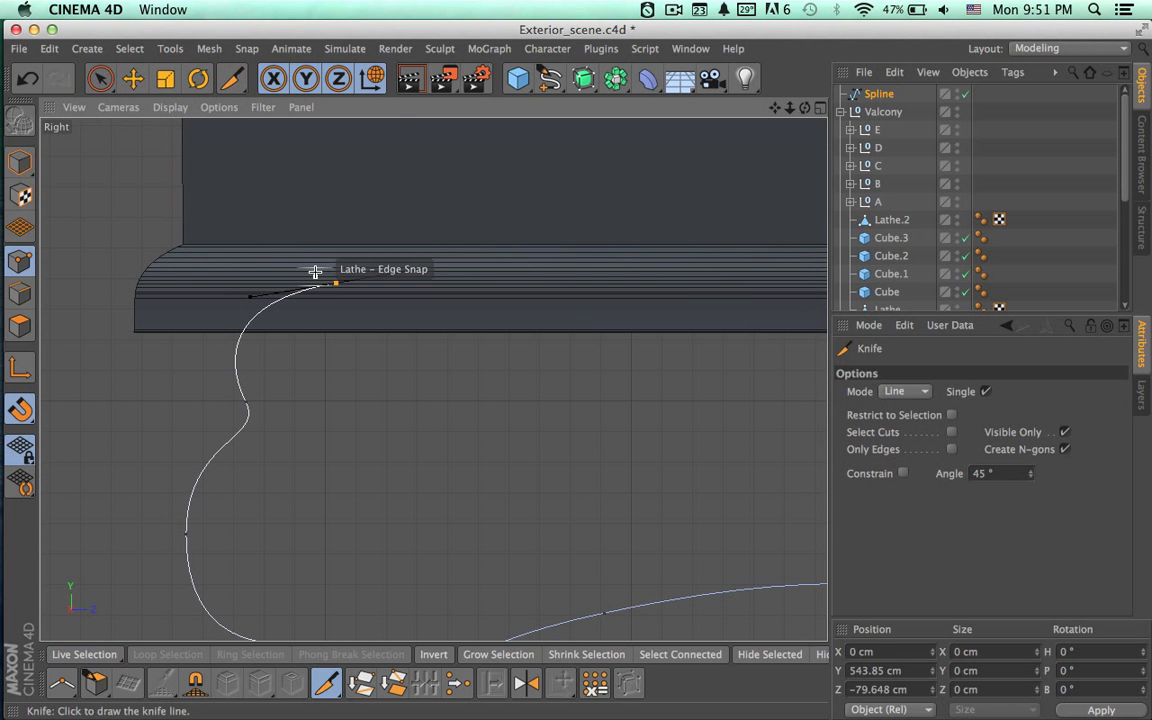
key("space")
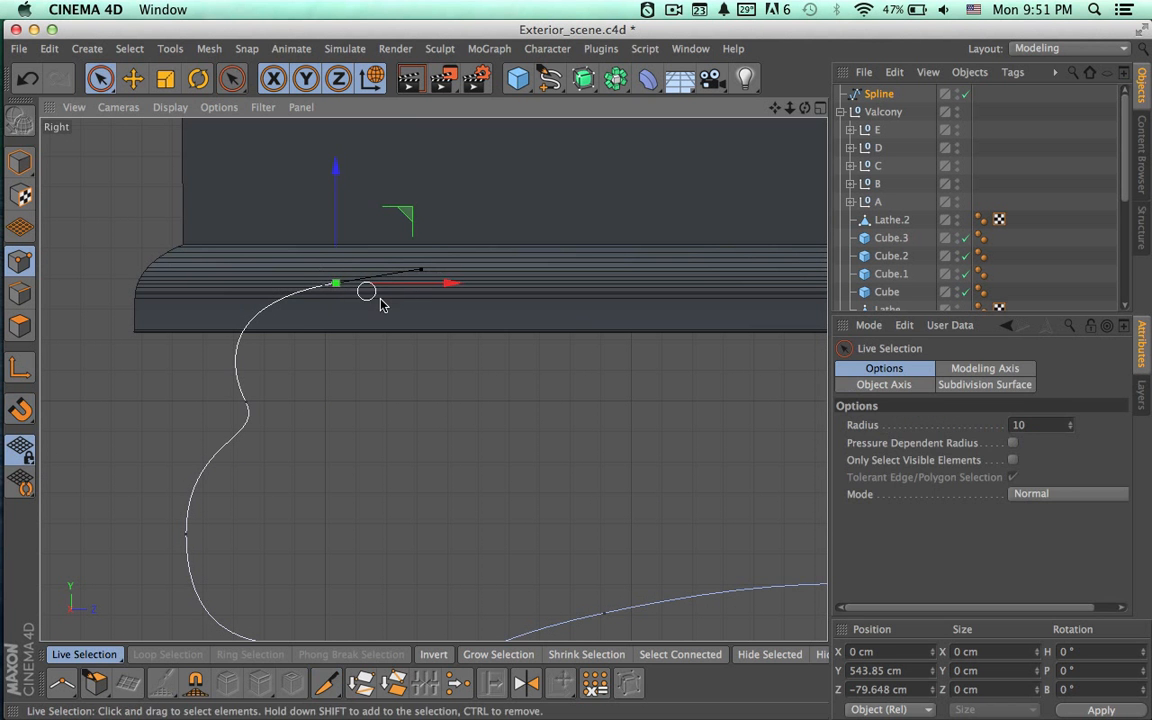
Move the spline's first point straight back along the slab into the wall, to Y about 543.8 cm and Z about 4.1 cm.
left_click_drag(338, 219, 338, 221)
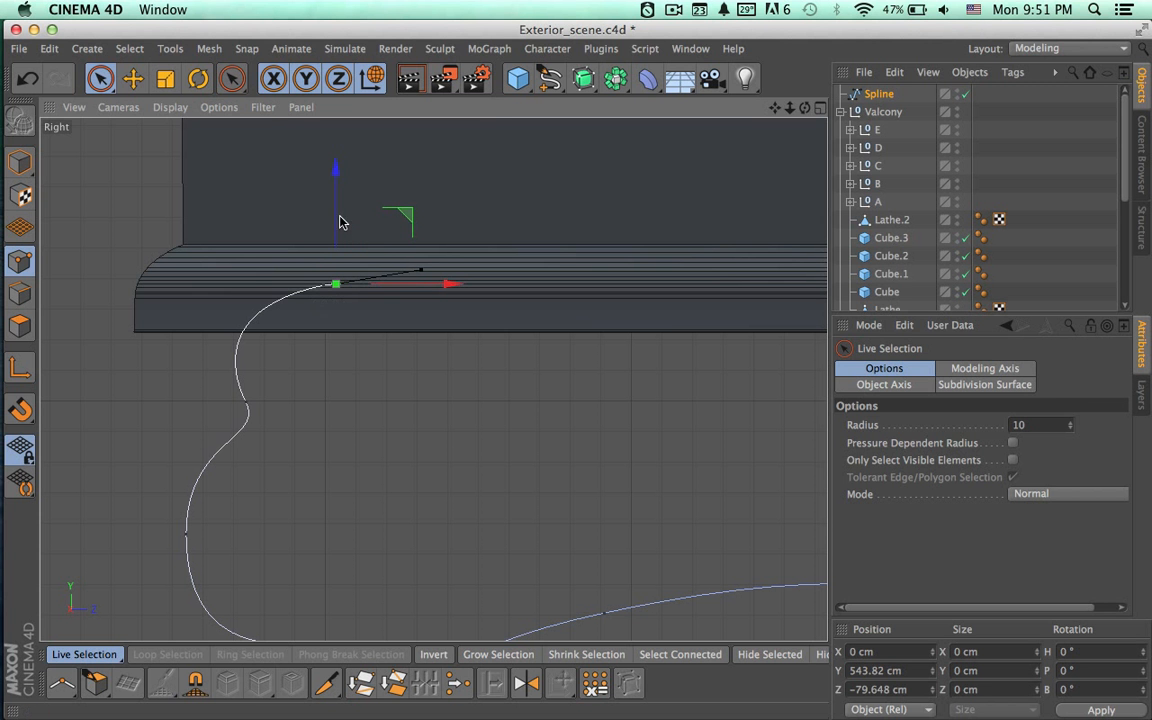
left_click_drag(425, 290, 645, 287)
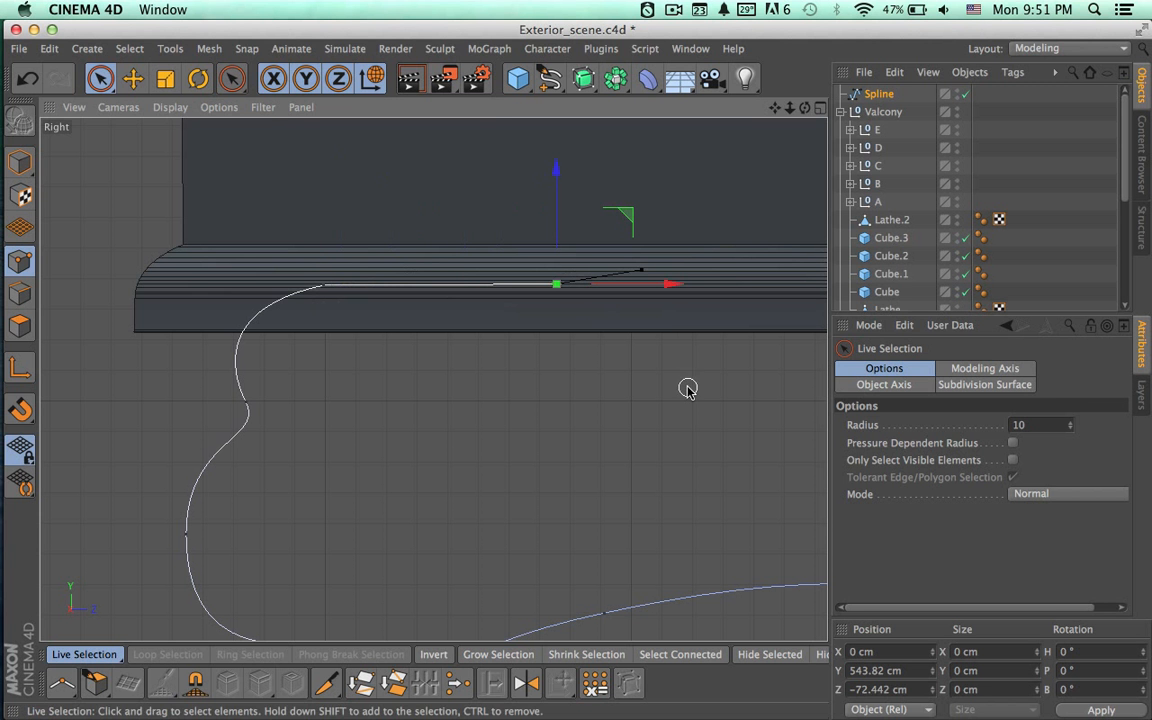
left_click_drag(561, 214, 562, 214)
scroll(615, 332, "down", 10)
middle_click_drag(800, 470, 545, 393, "alt")
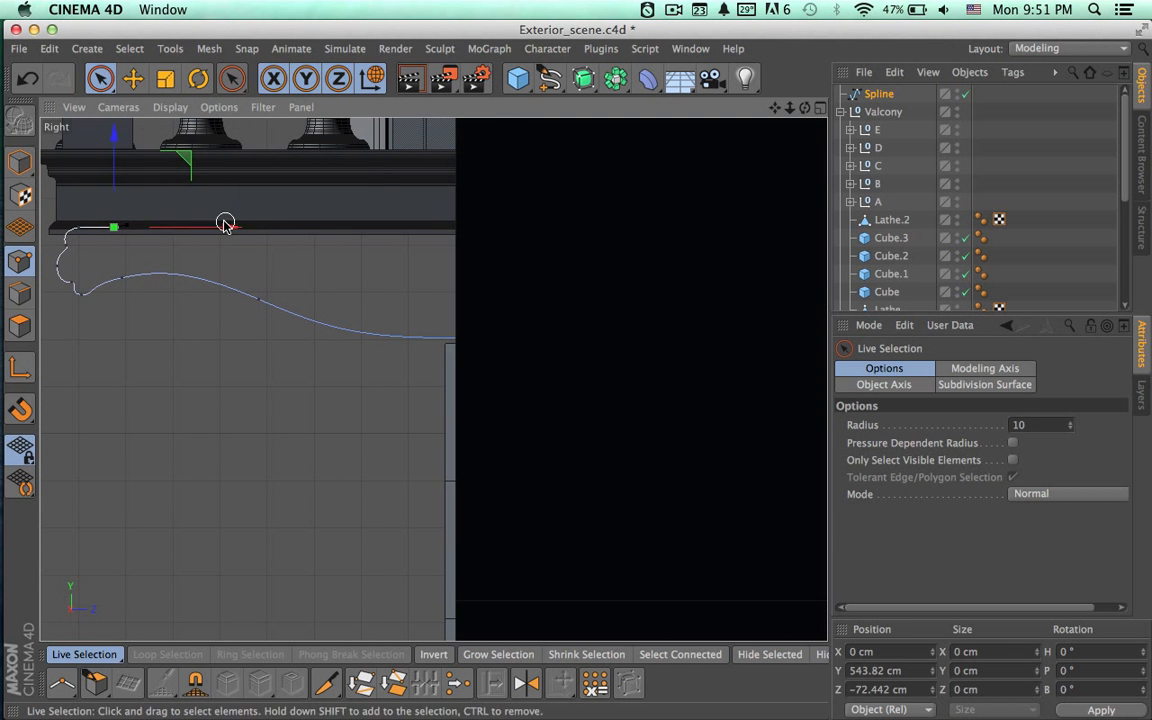
left_click_drag(228, 227, 589, 233)
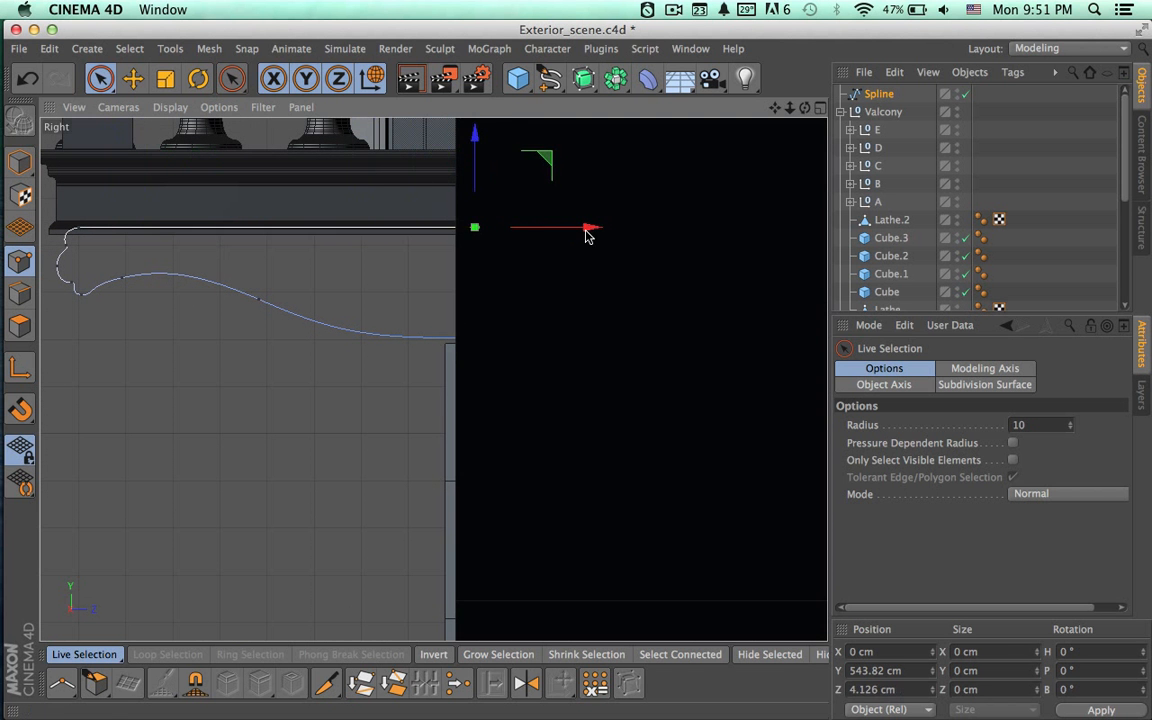
Collapse the Valcony group and hide Valcony, Wds 4th Floor, 3rd Floor, 2nd Floor, WD 4th Floor, Building 03 and Building 02.
left_click(842, 111)
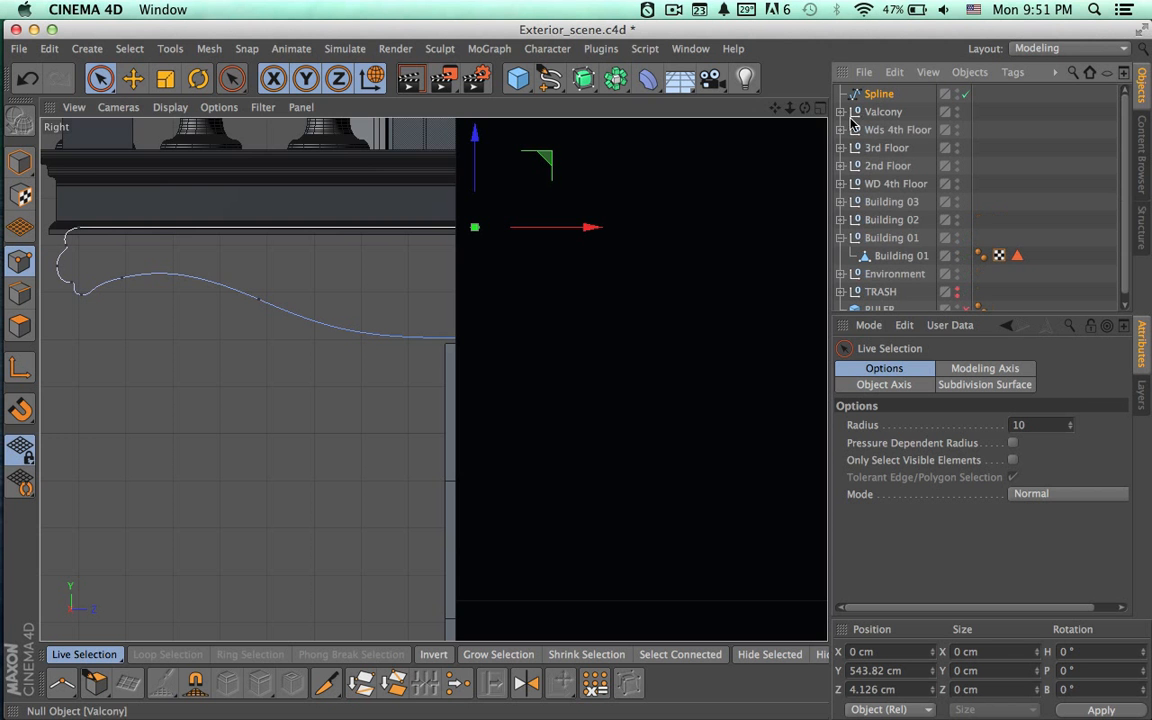
left_click(957, 112)
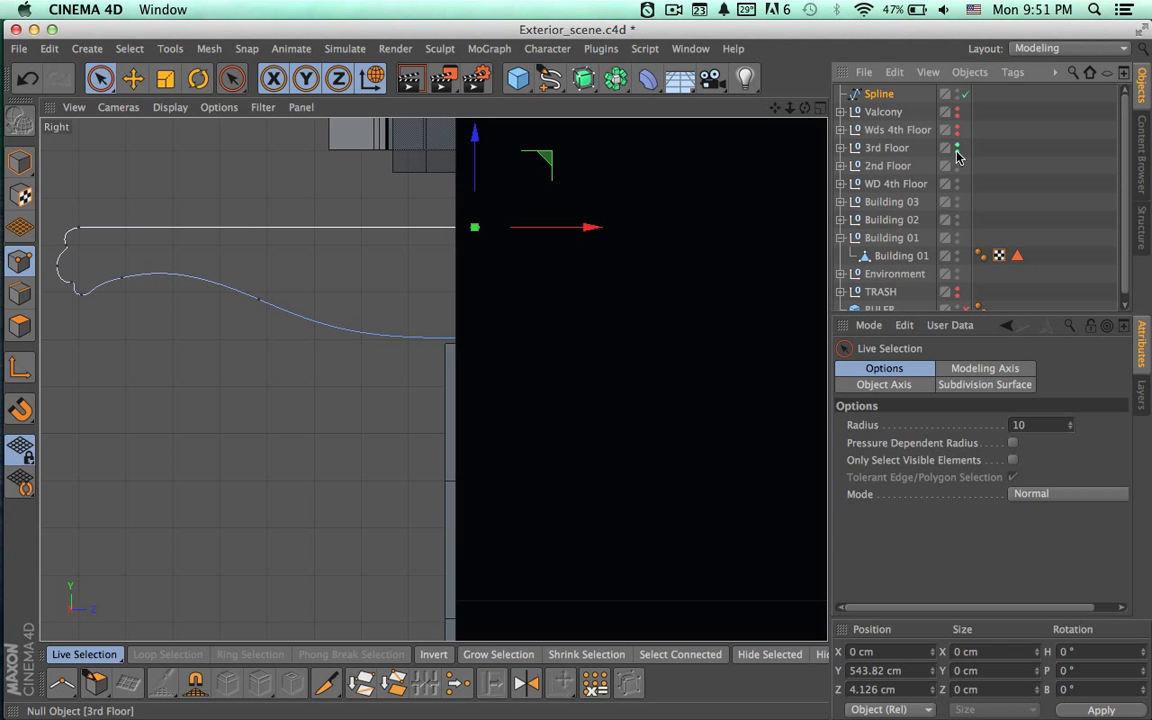
left_click_drag(957, 152, 957, 238)
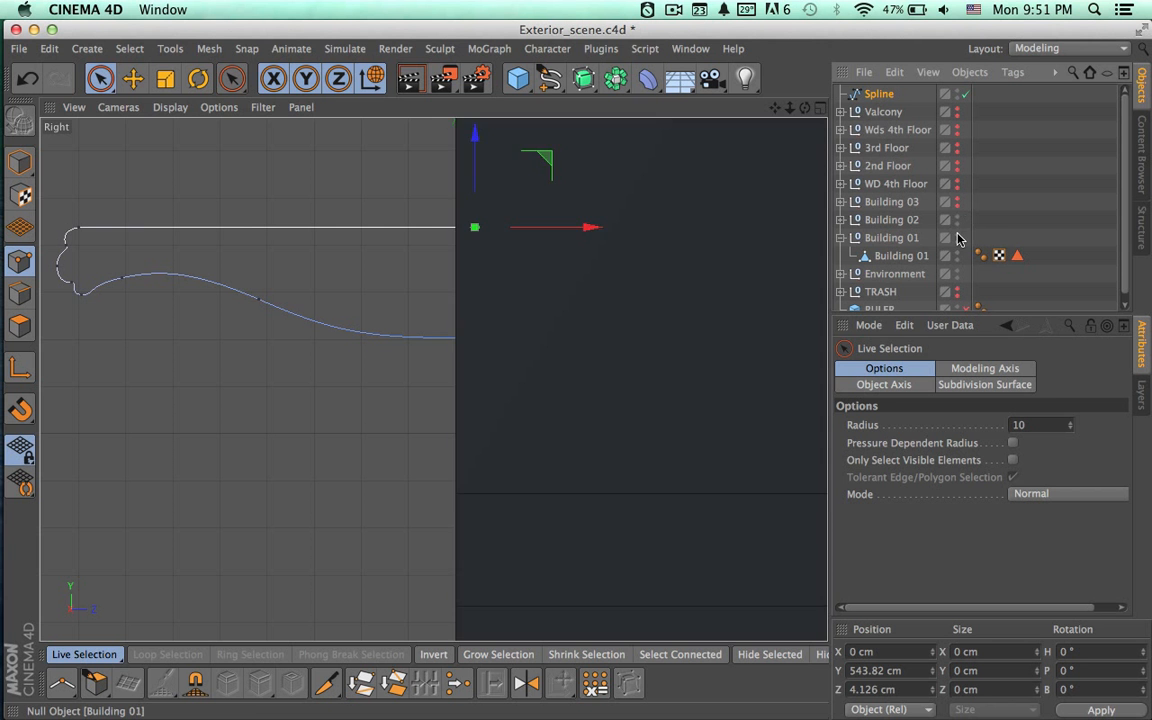
left_click(957, 221)
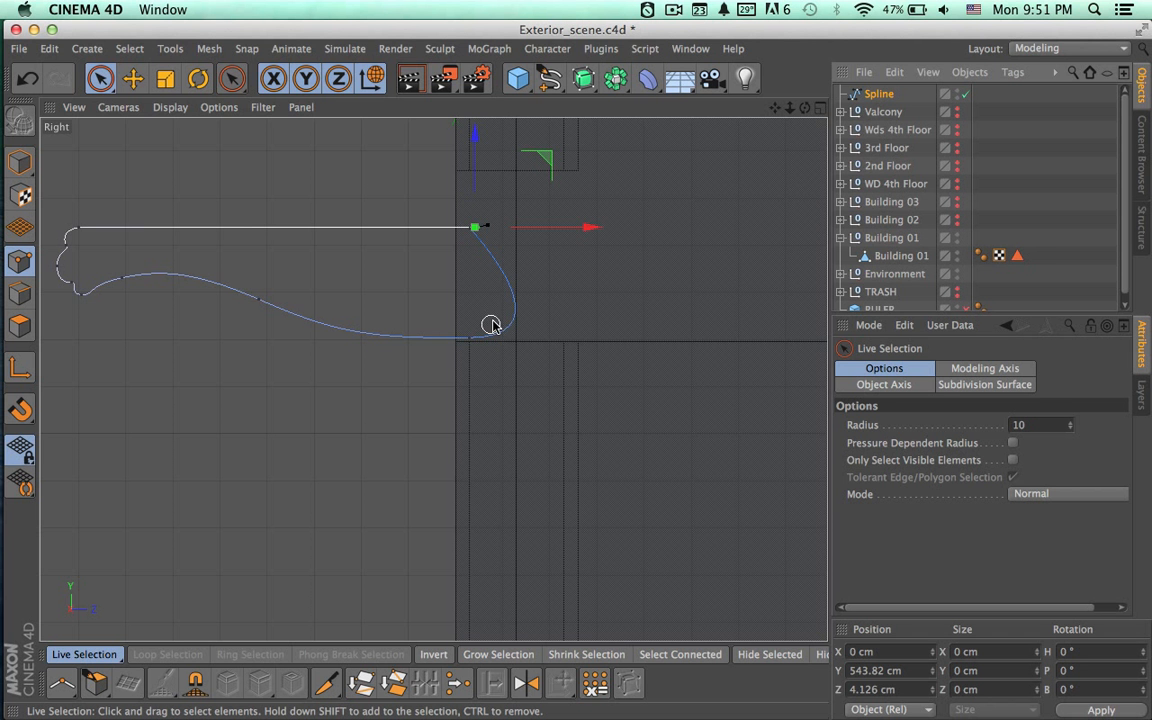
Try moving the spline's upper wall-end point deeper into the wall, to Z about 21.8 cm, and undo the move.
left_click(475, 245)
left_click(471, 232)
left_click(465, 253)
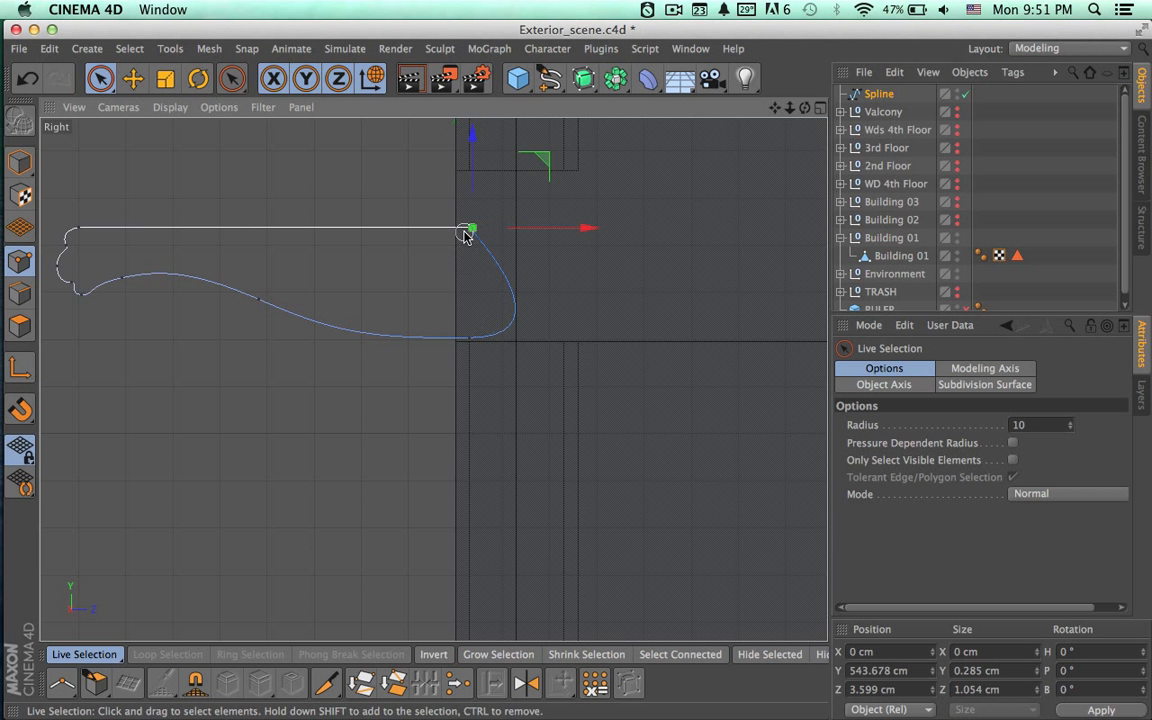
left_click_drag(540, 229, 628, 234)
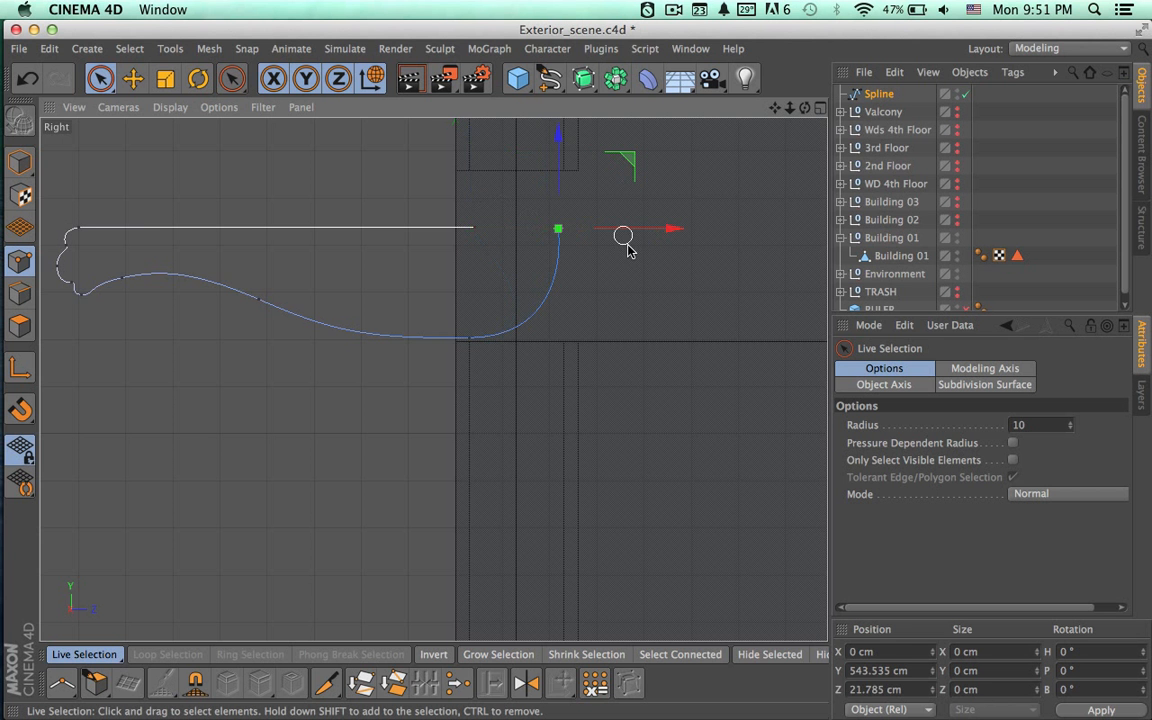
key("ctrl+z")
Shift the spline's upper wall-end point forward to Z about 2.6 cm, roughly above the lower end point.
right_click_drag(488, 275, 684, 290, "alt")
middle_click_drag(501, 325, 500, 401, "alt")
left_click(425, 534)
left_click_drag(535, 537, 441, 208)
left_click_drag(532, 213, 508, 218)
right_click_drag(535, 396, 230, 308, "alt")
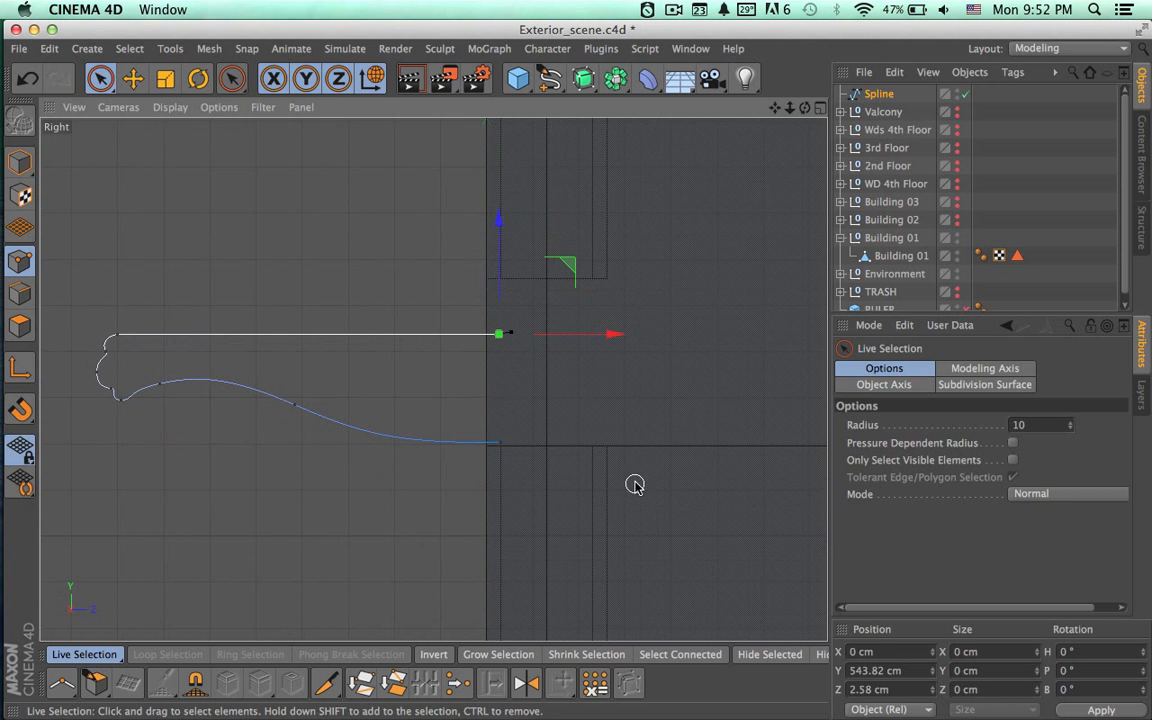
Enable Close Spline on the bracket profile and check its upper and lower end points at the wall.
left_click(882, 93)
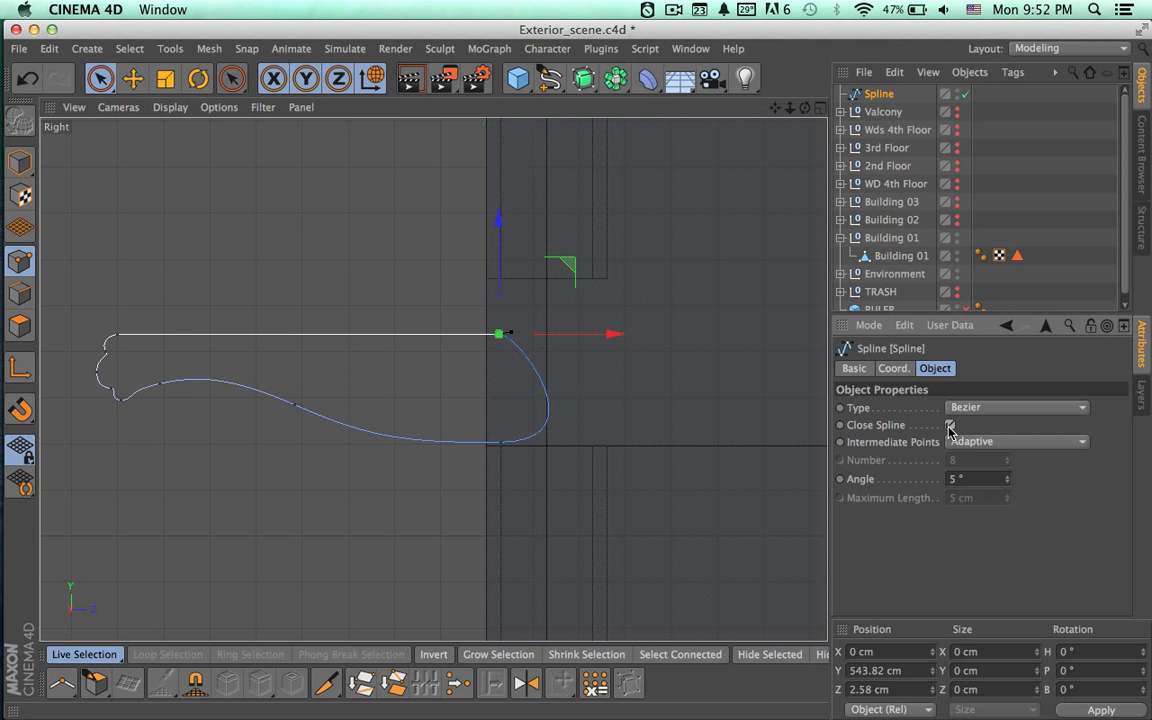
right_click_drag(511, 401, 641, 403, "alt")
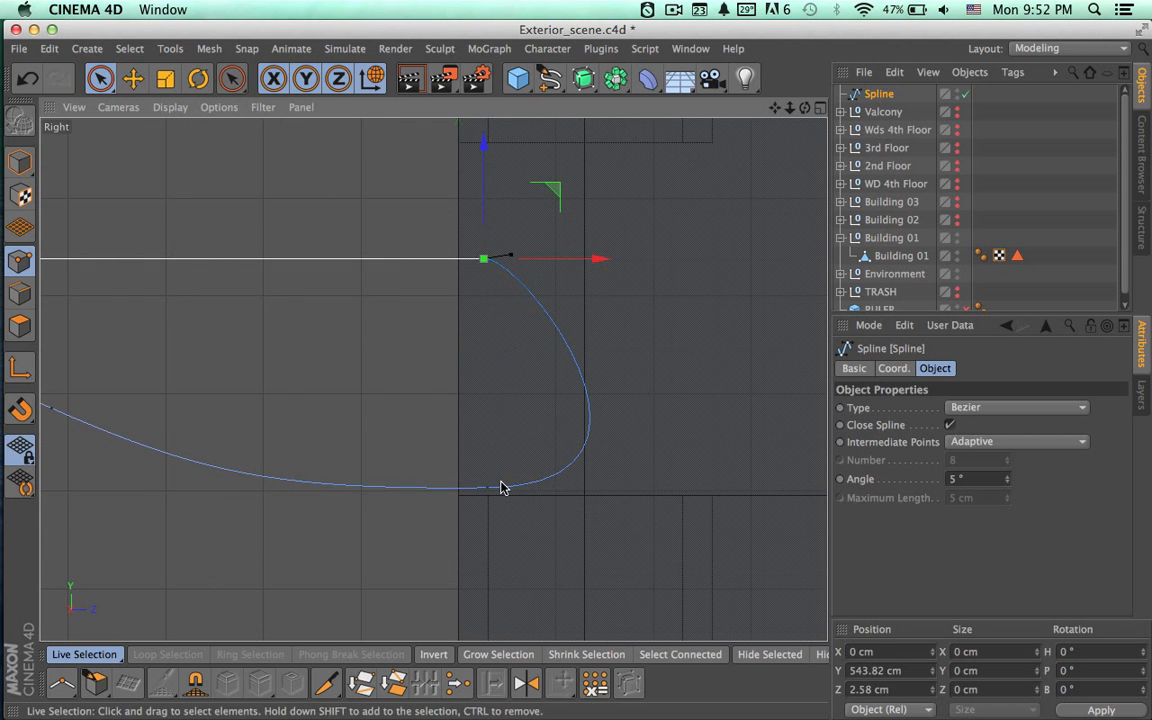
left_click(488, 485)
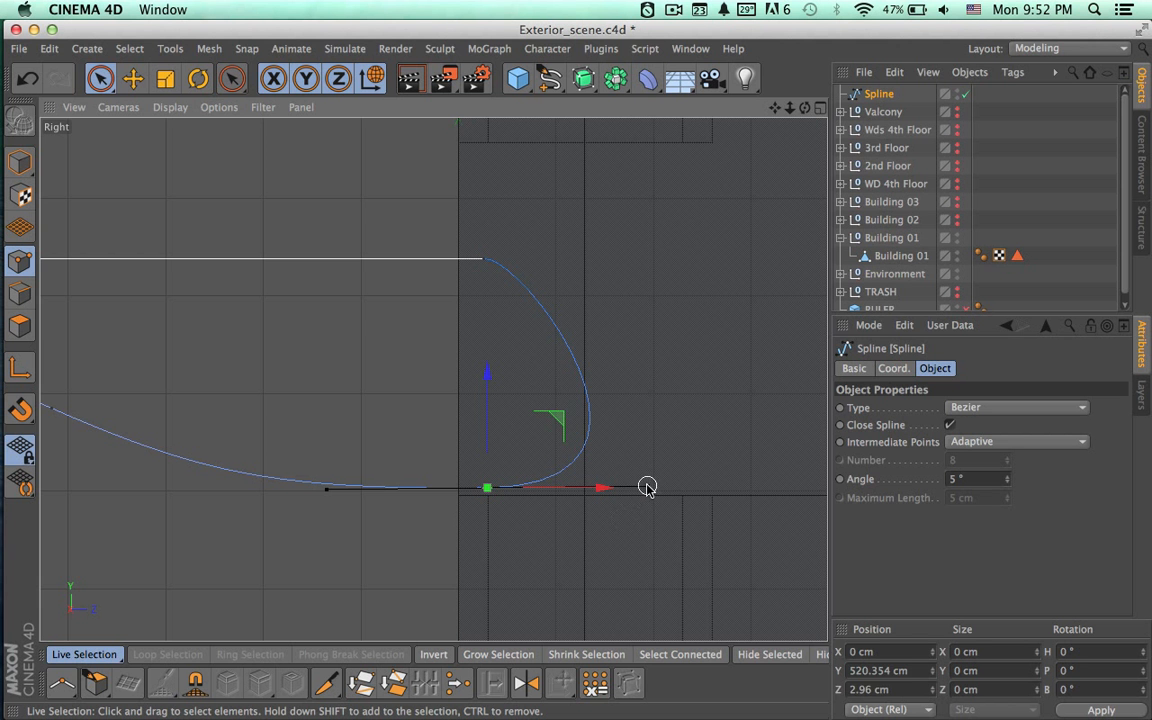
left_click(445, 494)
left_click(486, 258)
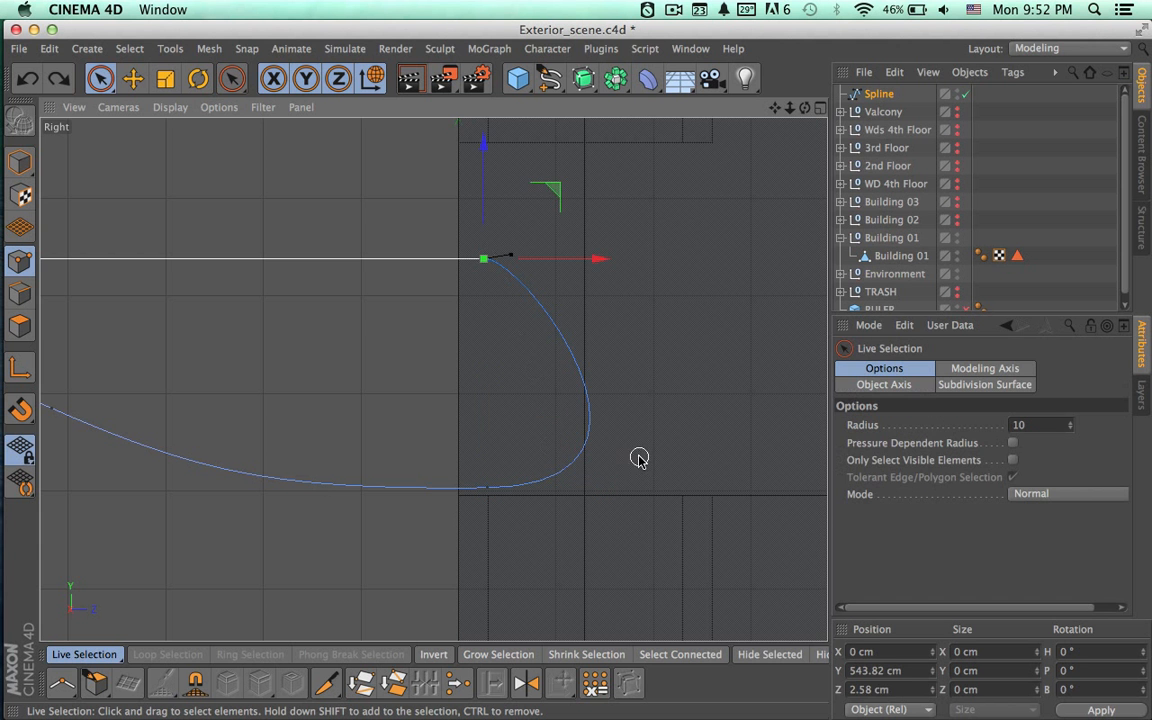
right_click_drag(638, 458, 445, 460, "alt")
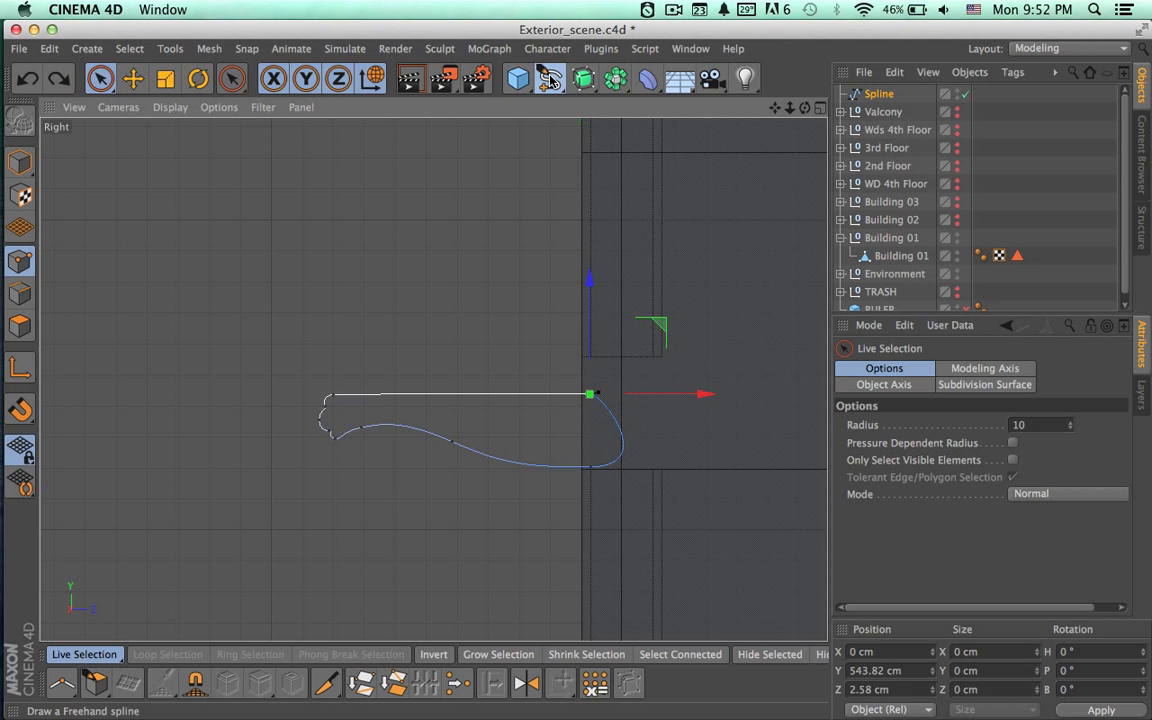
Add an Extrude object and make the bracket spline its child.
left_click_drag(549, 76, 785, 103)
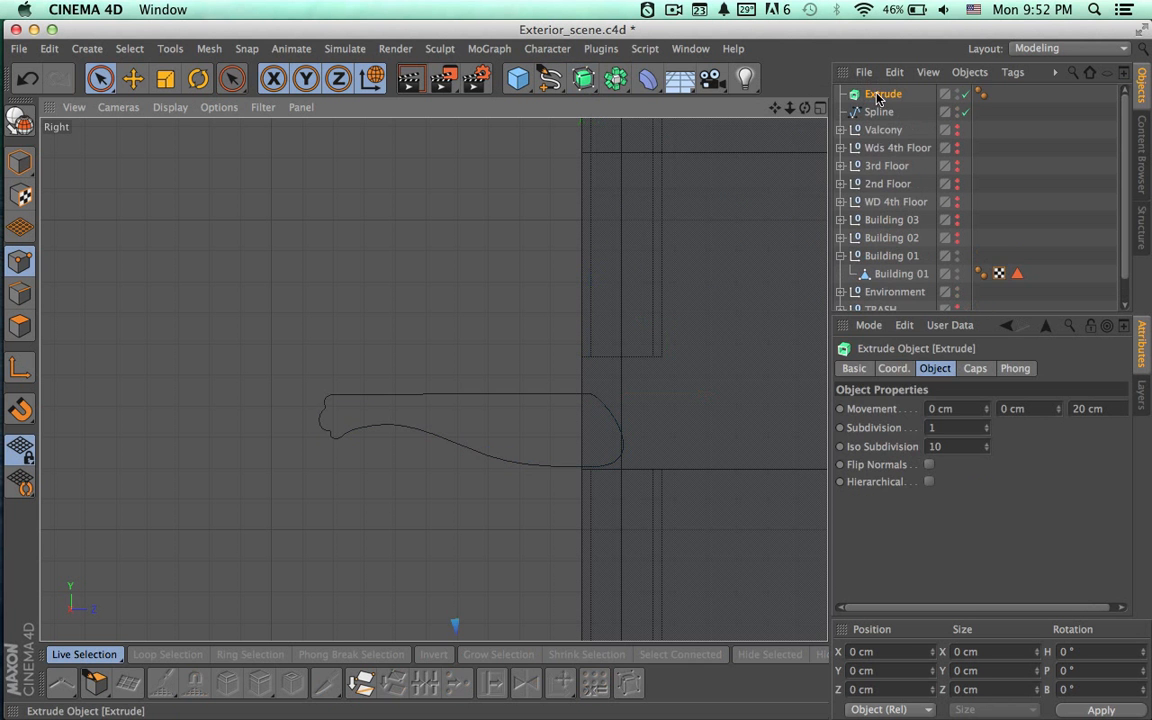
left_click_drag(876, 118, 876, 94)
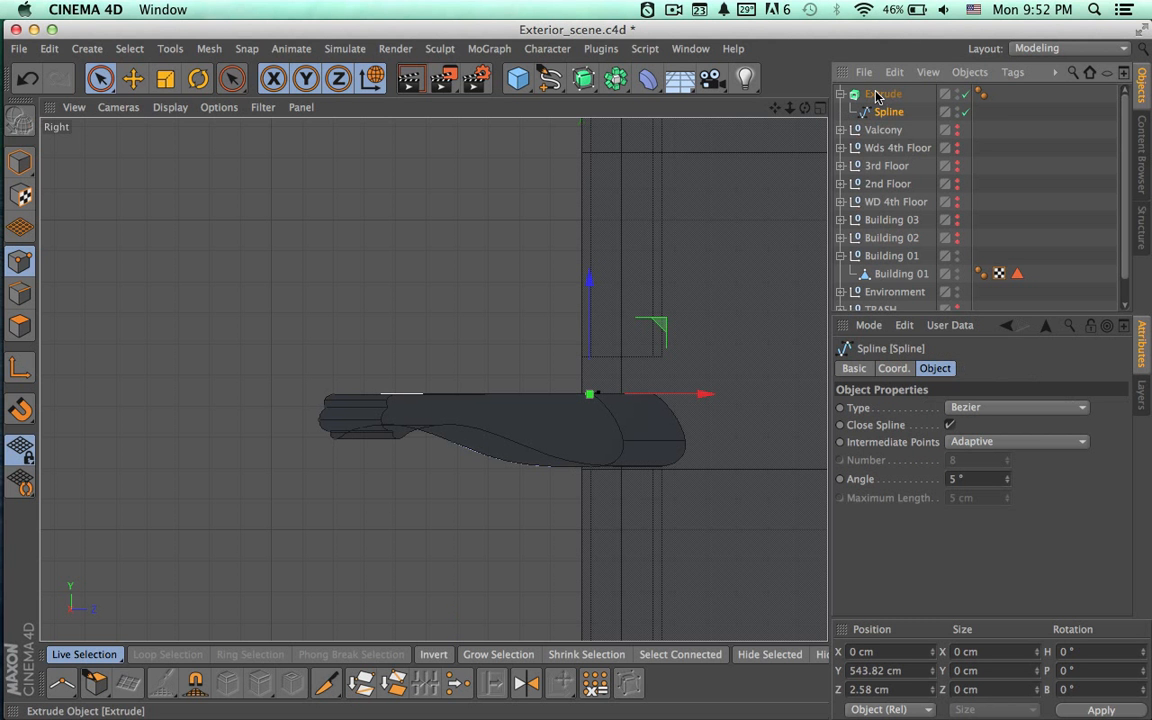
Take the spline out of the Extrude object and raise the Extrude vertically to the height of the bracket profile.
double_click(878, 112)
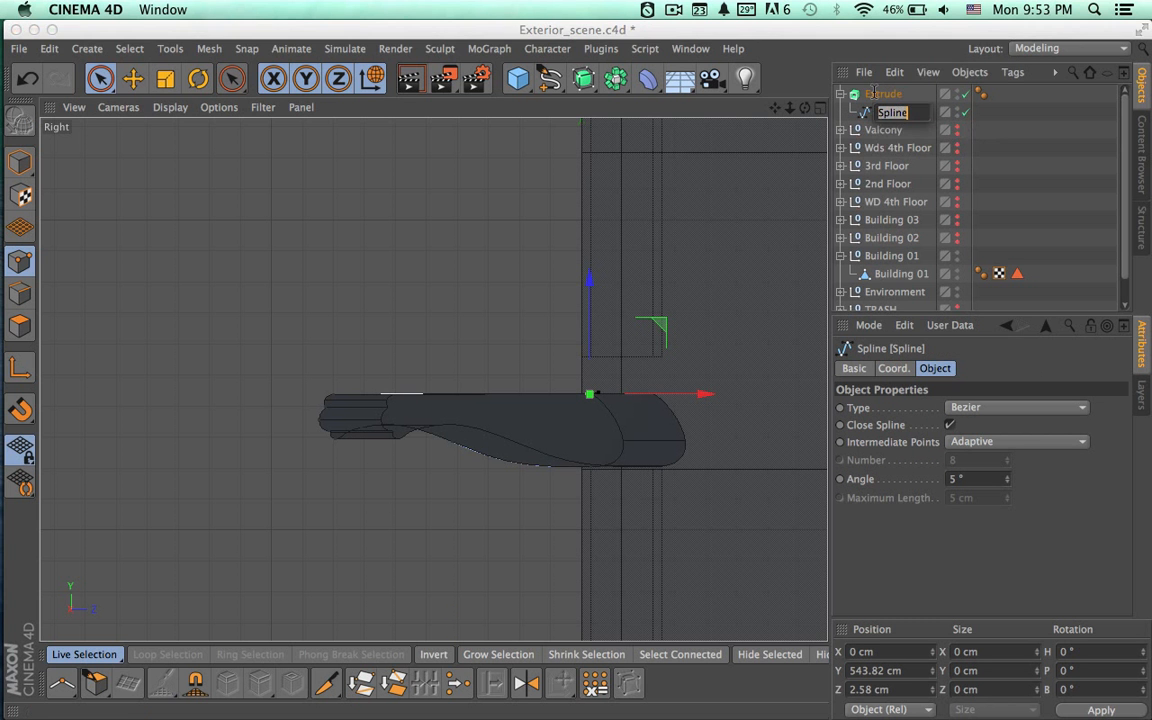
left_click(871, 110)
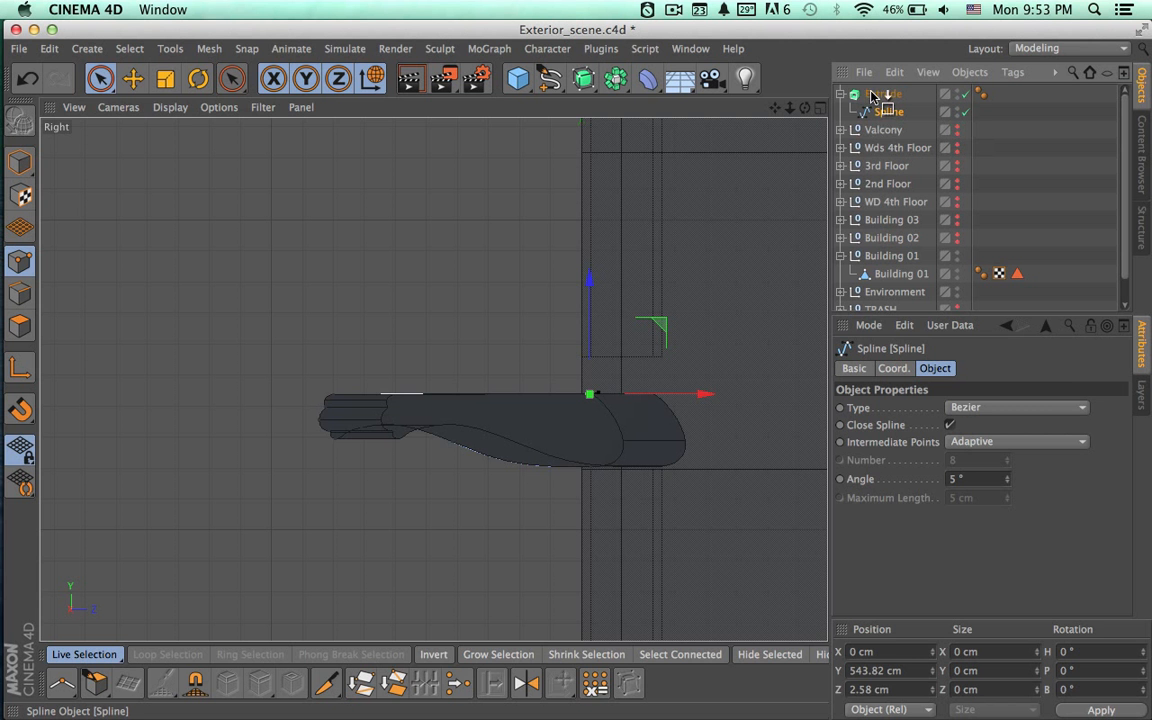
left_click_drag(873, 93, 872, 90)
left_click(884, 111)
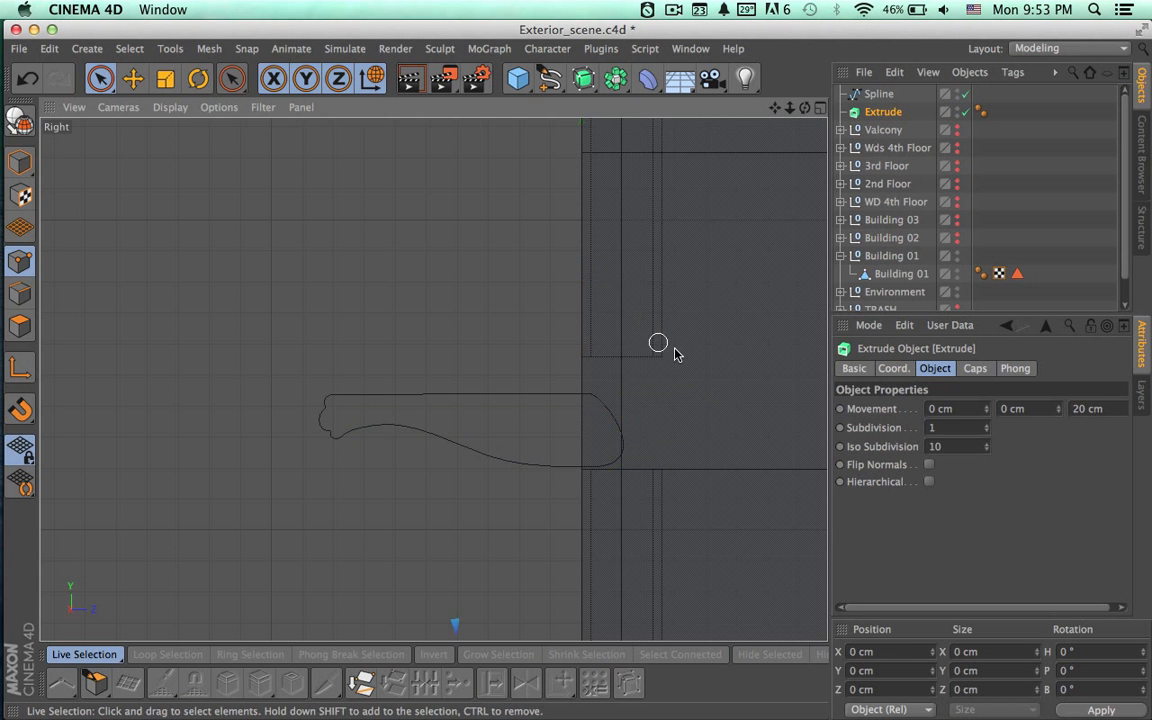
scroll(674, 351, "down", 5)
right_click_drag(473, 327, 395, 322, "alt")
middle_click_drag(640, 527, 405, 412, "alt")
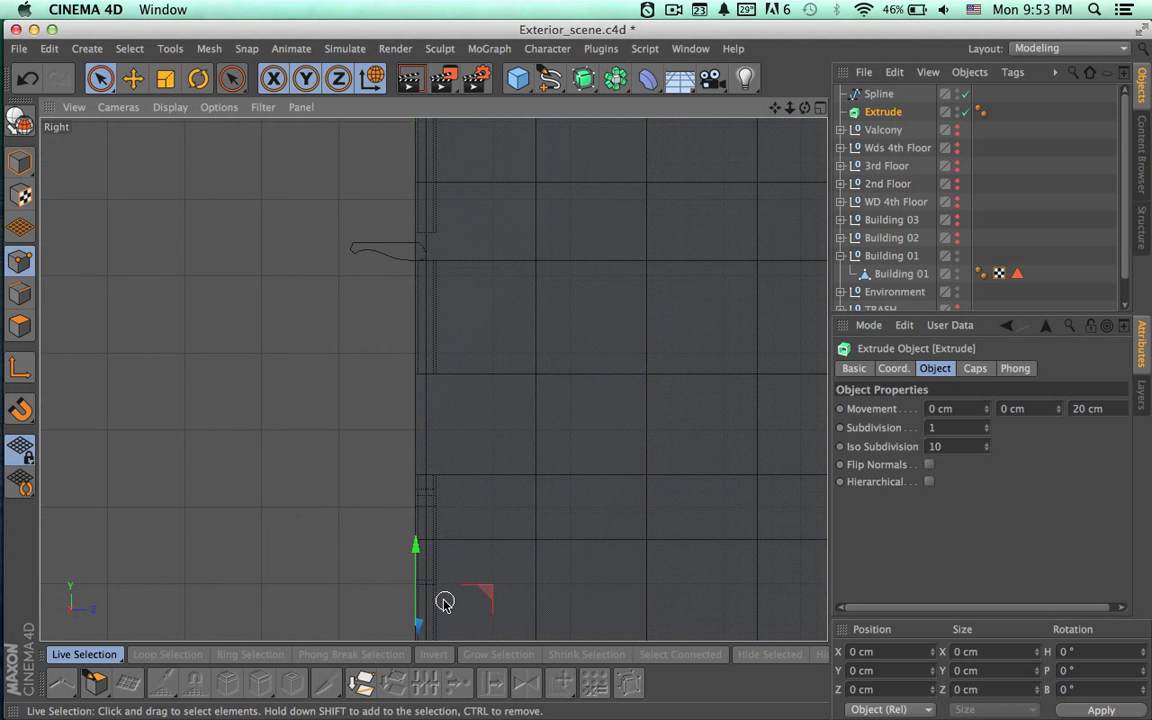
left_click_drag(430, 550, 432, 175)
scroll(359, 242, "up", 8)
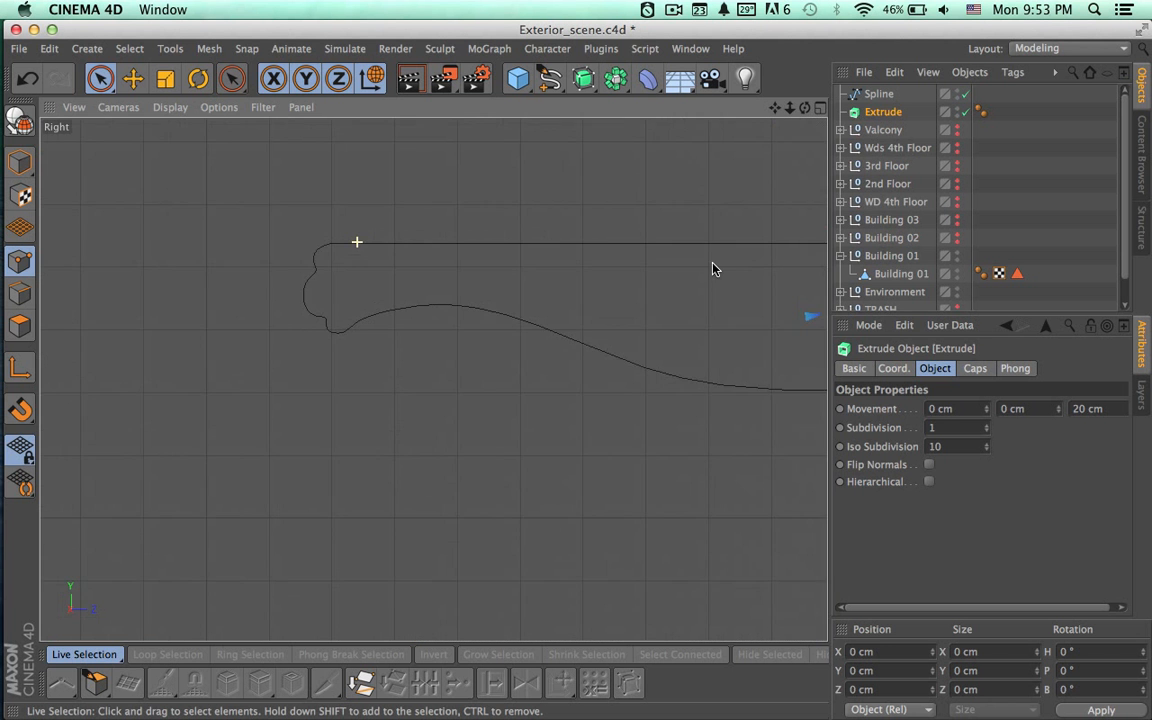
middle_click_drag(713, 268, 495, 288, "alt")
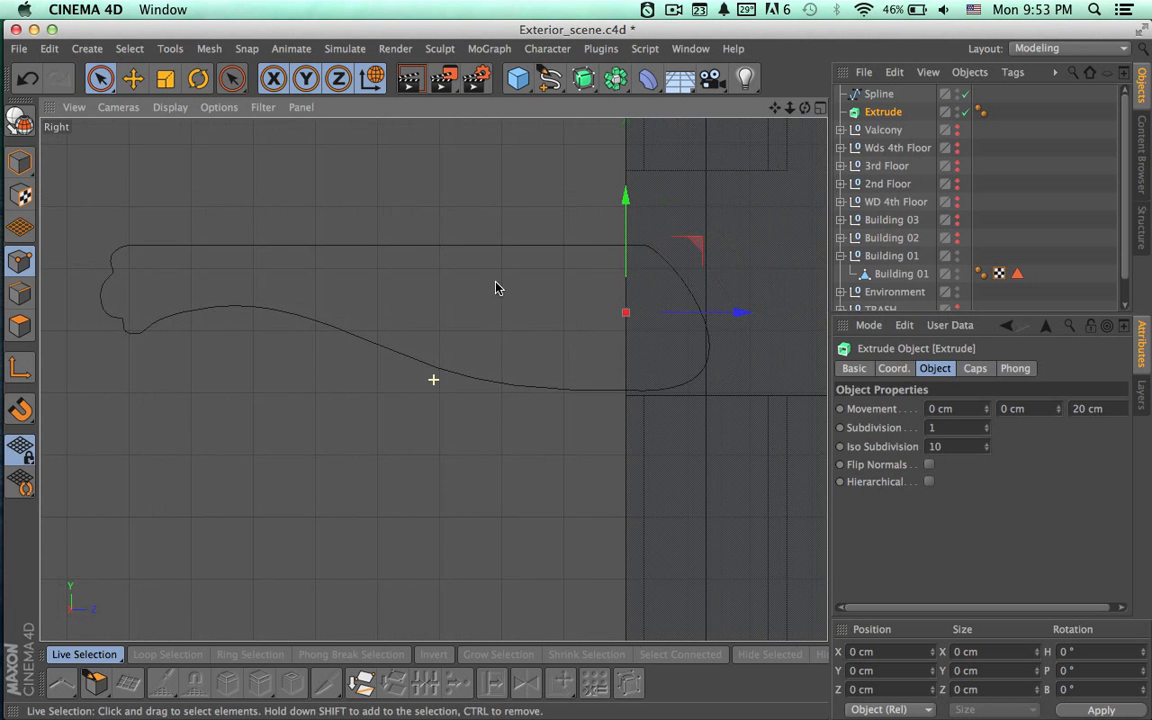
Nest the spline under the Extrude again, set its movement to 10, 0 and 0 cm, and show all four views.
left_click(875, 94)
left_click_drag(876, 97, 879, 113)
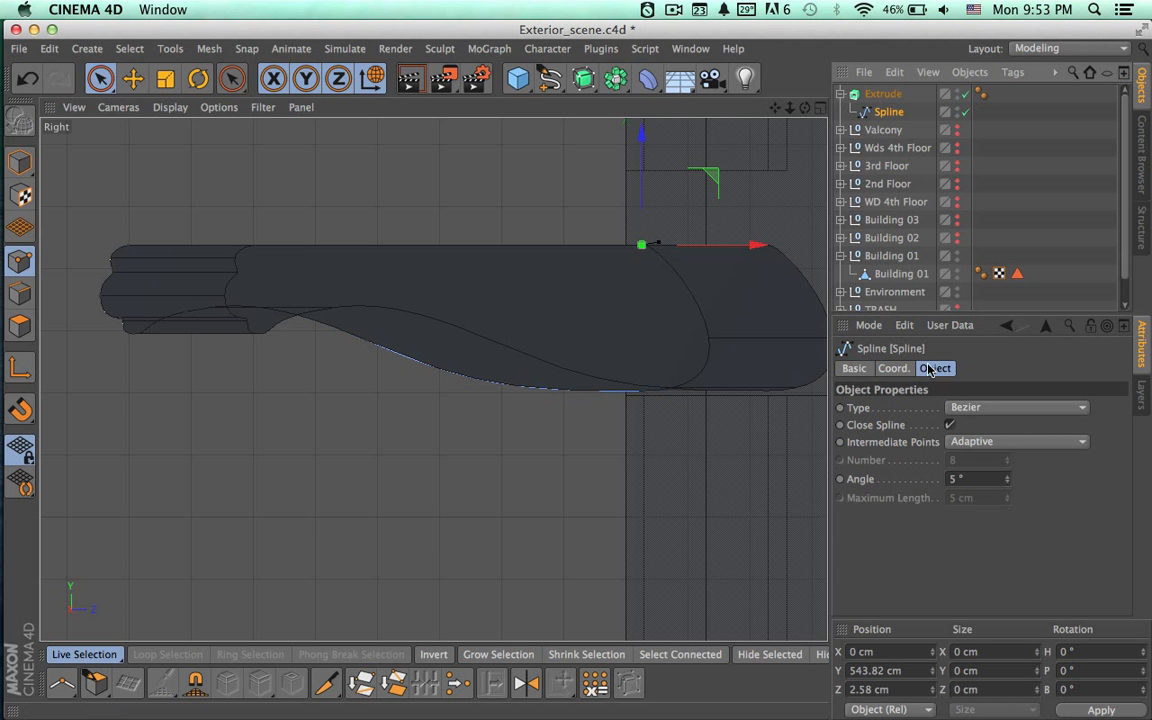
left_click(883, 94)
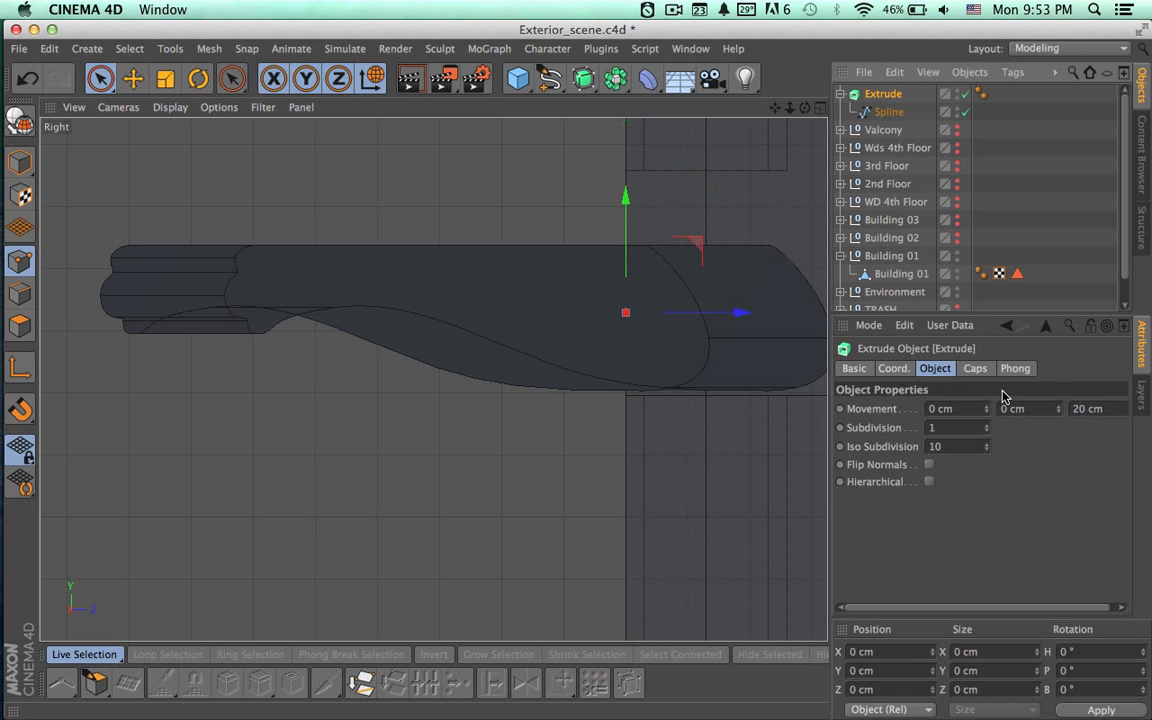
left_click(1103, 409)
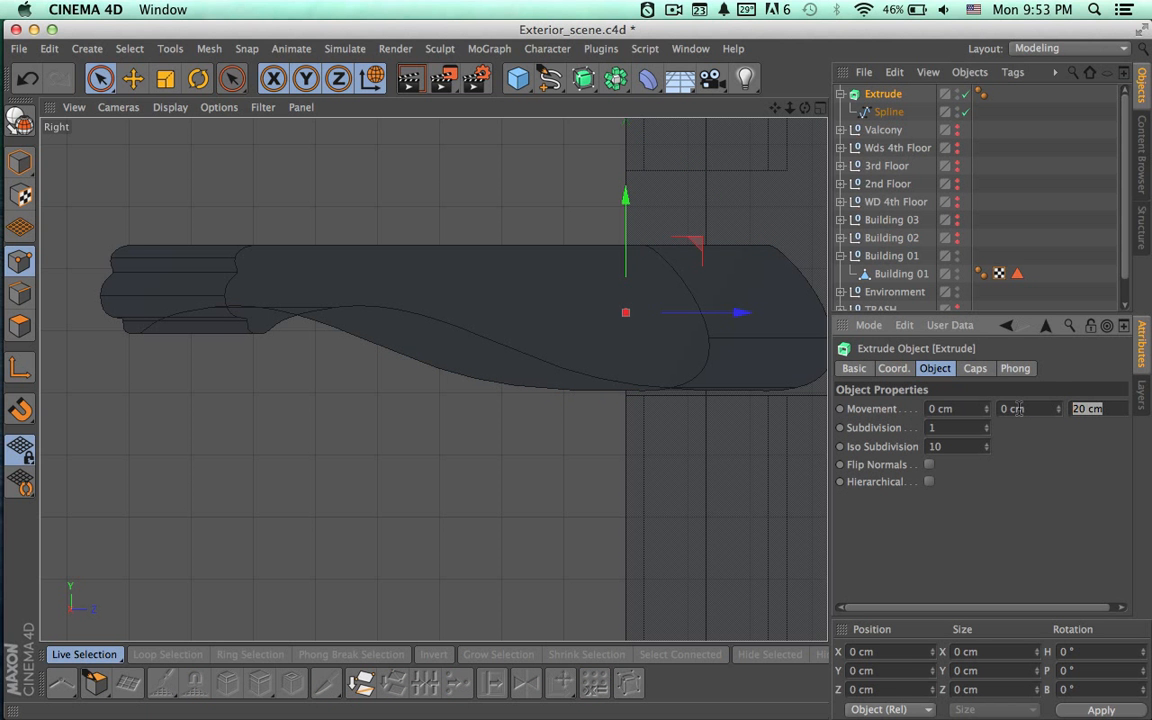
type("0")
key("Return")
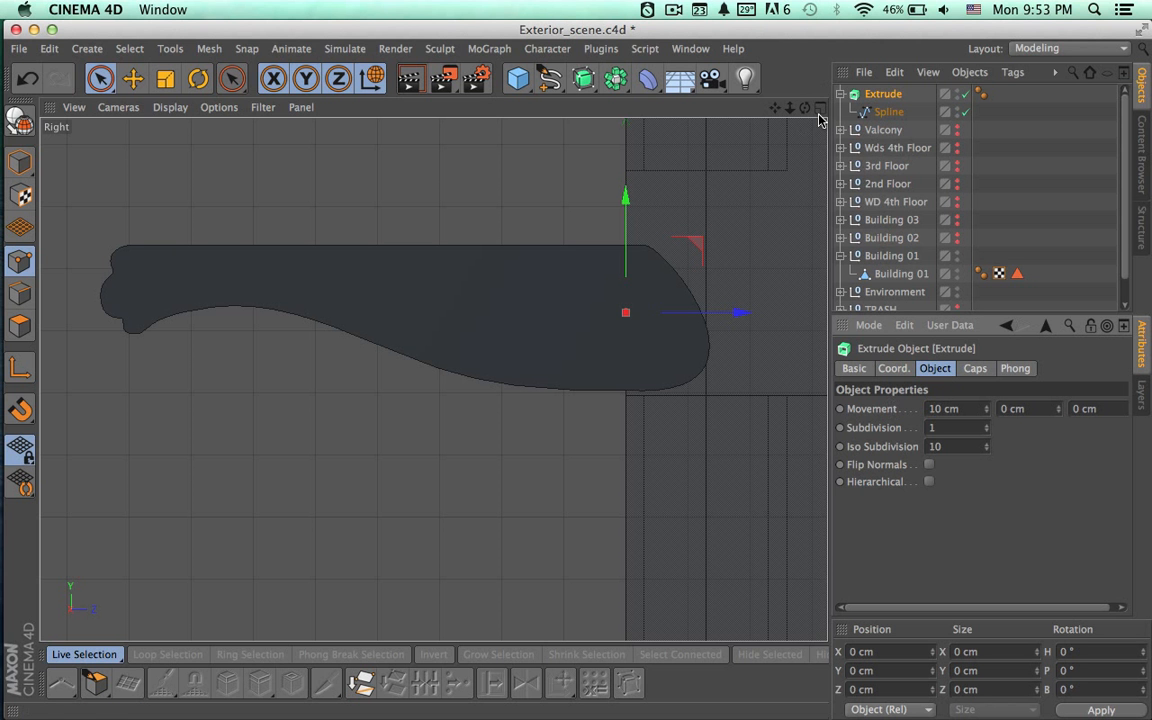
middle_click(728, 112)
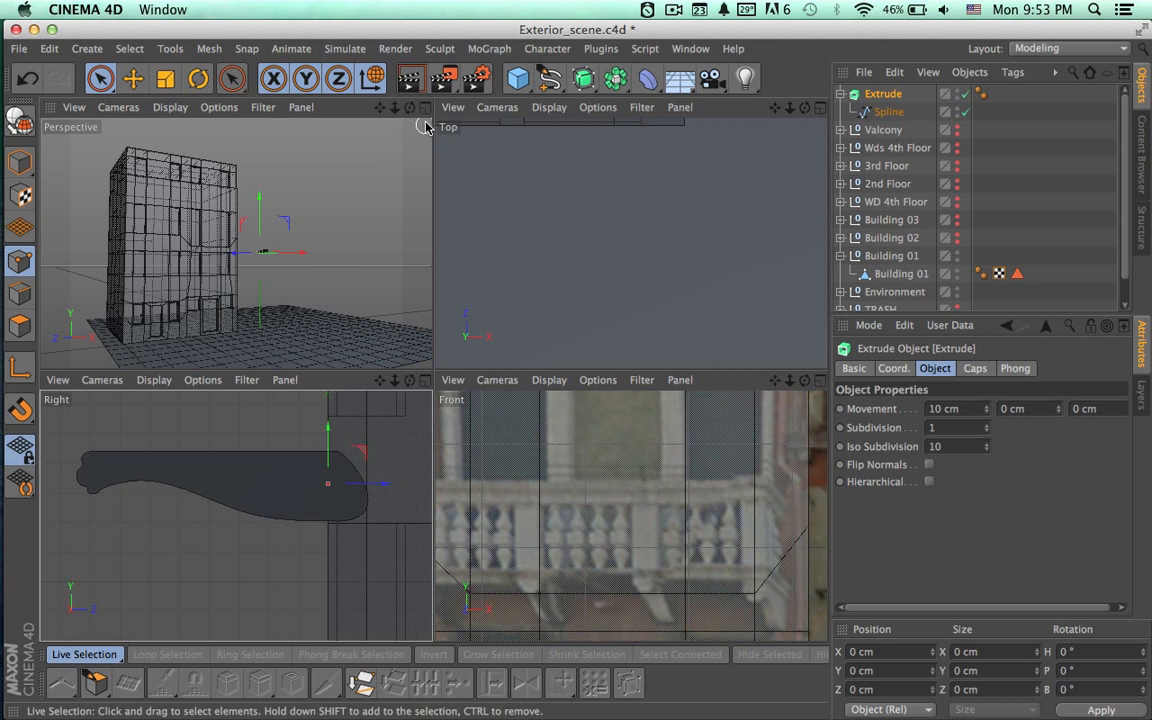
Enlarge the perspective view and unhide the Valcony, Wds 4th Floor, 3rd Floor, 2nd Floor, WD 4th Floor, Building 03 and Building 02 groups.
middle_click(424, 122)
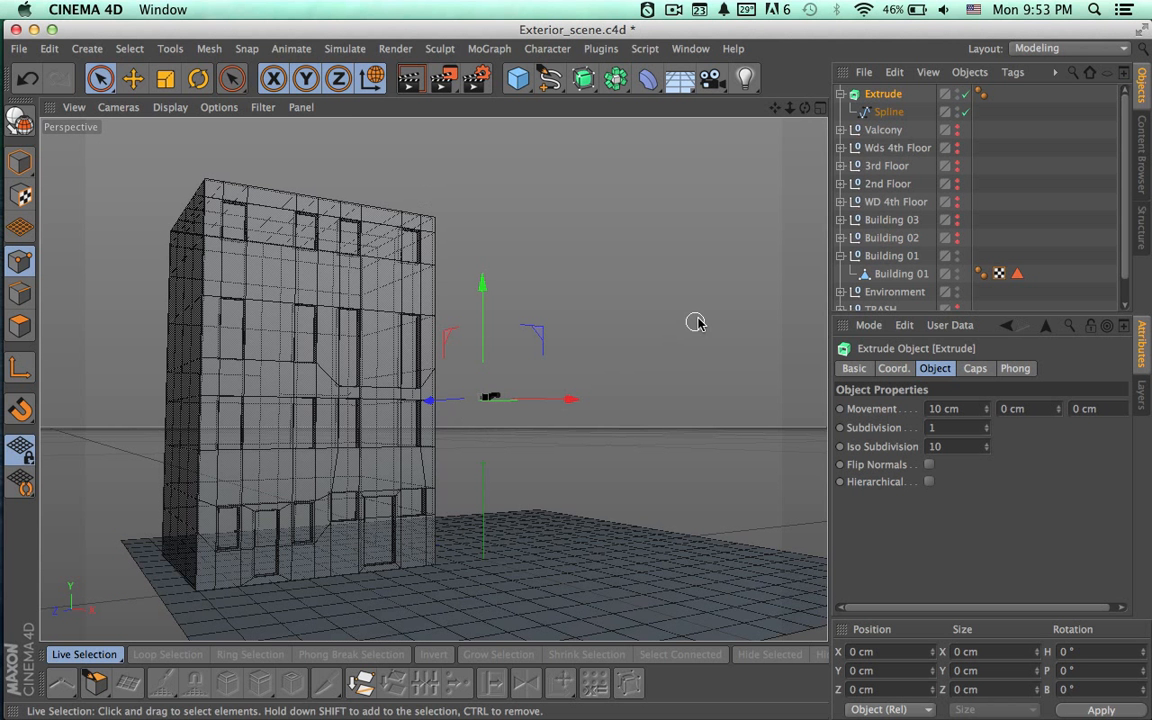
left_click(956, 128)
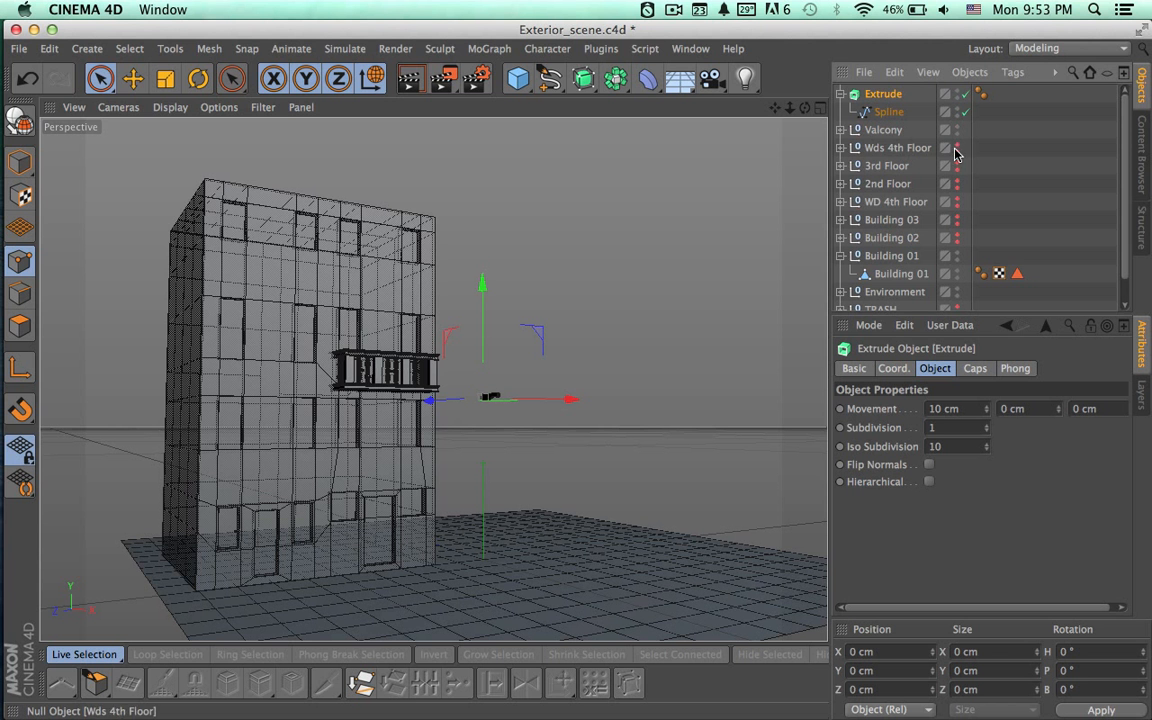
left_click(956, 148)
left_click(956, 166)
left_click(956, 184)
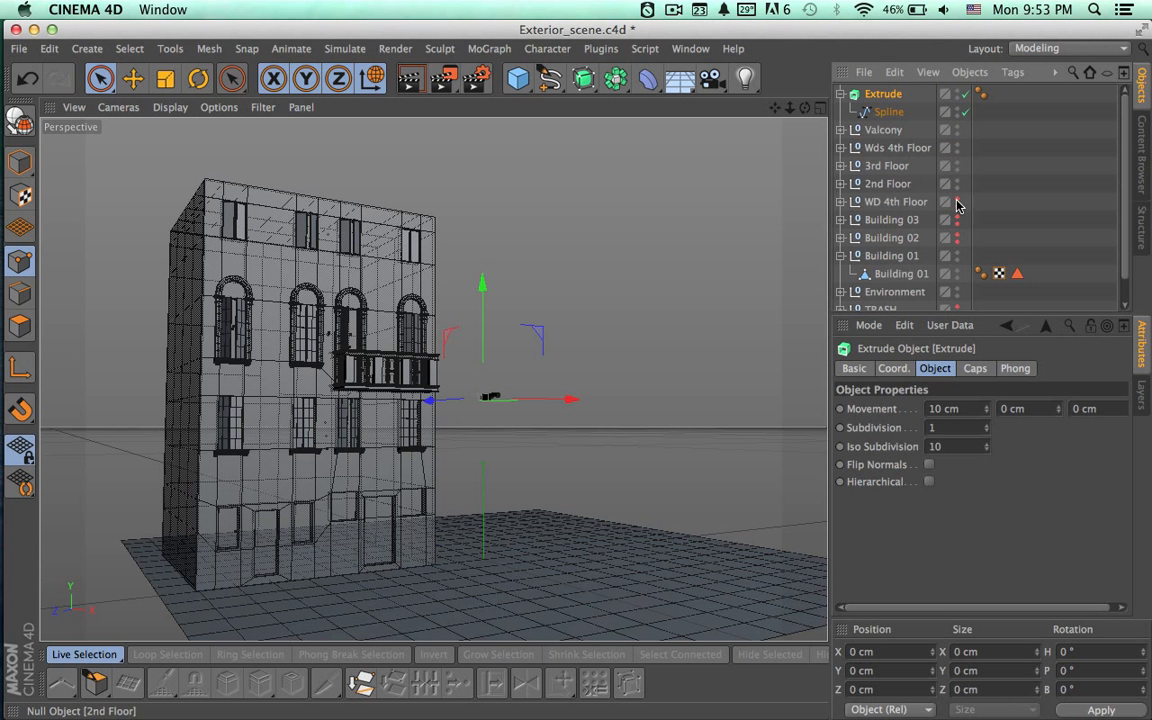
left_click(956, 202)
left_click(956, 220)
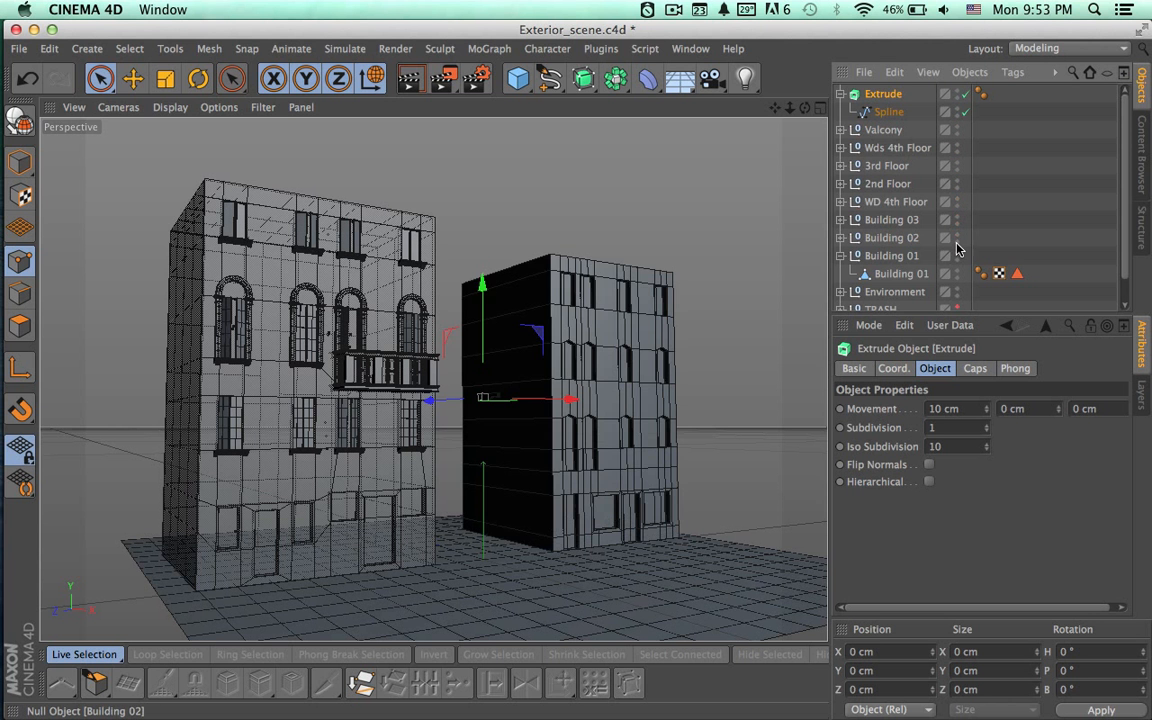
left_click(956, 240)
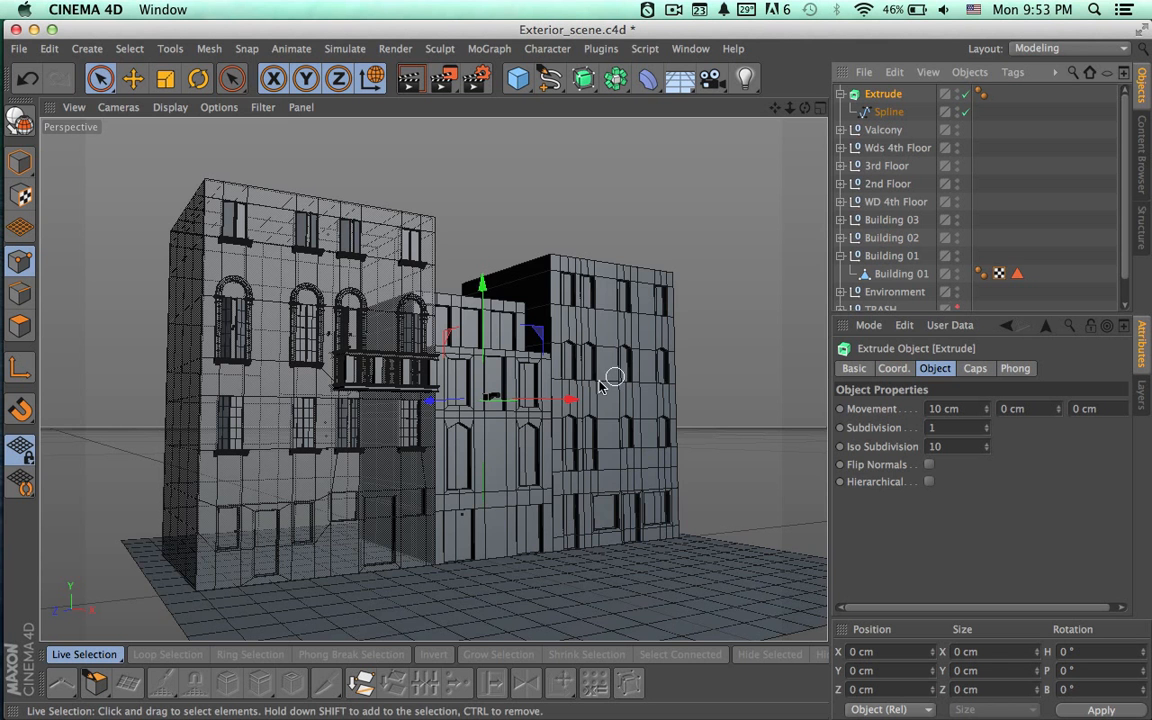
Move the bracket Extrude sideways along X until it sits beneath the balcony's right end.
right_click_drag(393, 401, 700, 419, "alt")
left_click_drag(703, 425, 361, 399, "alt")
key("ctrl+z")
left_click_drag(593, 408, 357, 400, "alt")
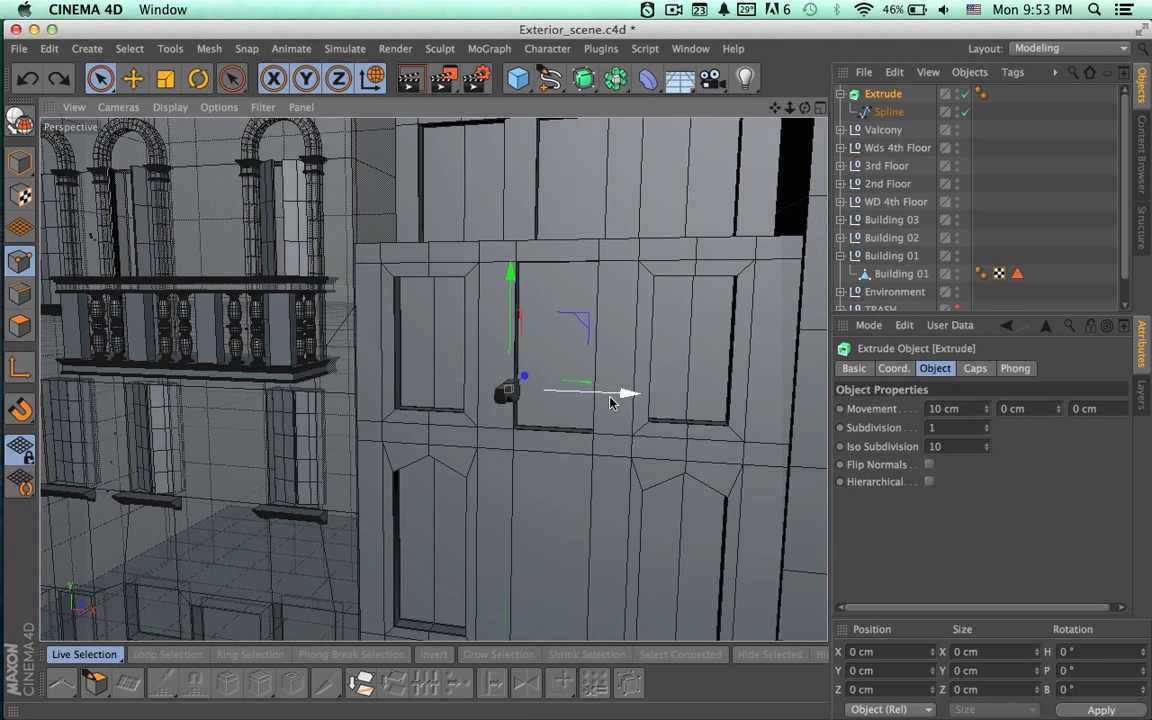
mouse_move(613, 400)
left_mouse_down()
mouse_move(470, 397)
mouse_move(404, 381)
left_mouse_up()
right_click_drag(266, 445, 488, 446, "alt")
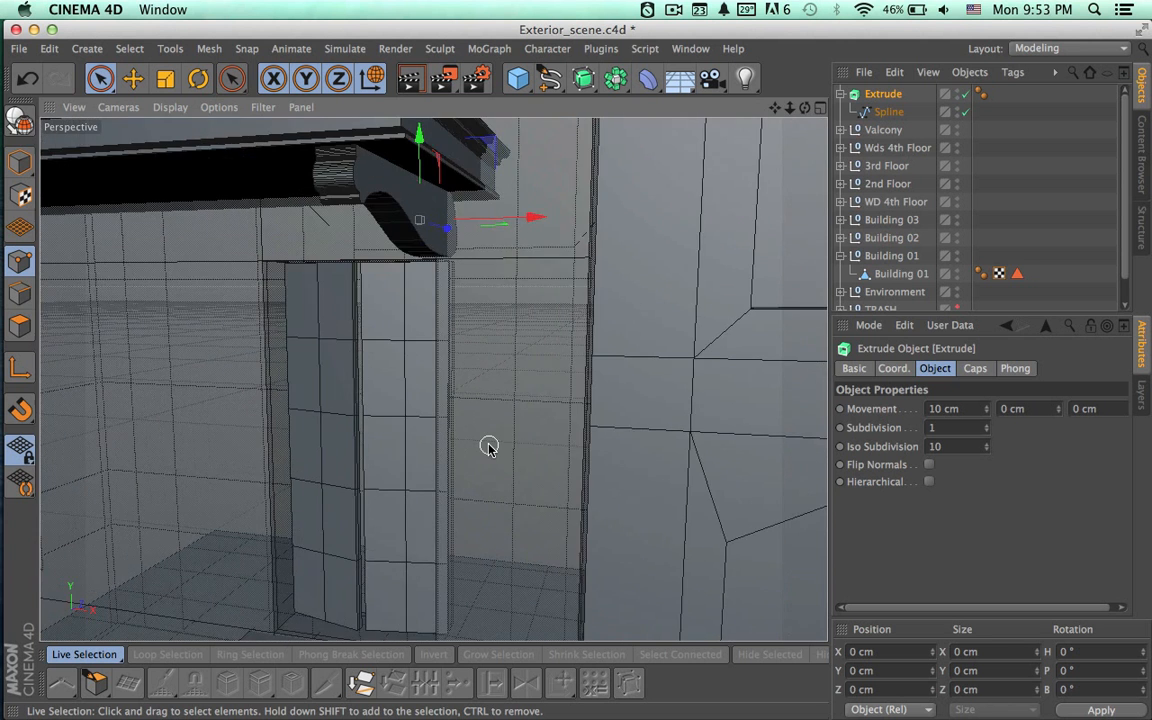
mouse_move(528, 378)
left_mouse_down("alt")
mouse_move(427, 442)
mouse_move(339, 411)
mouse_move(365, 368)
mouse_move(281, 366)
mouse_move(427, 329)
mouse_move(540, 324)
mouse_move(537, 340)
mouse_move(578, 393)
left_mouse_up("alt")
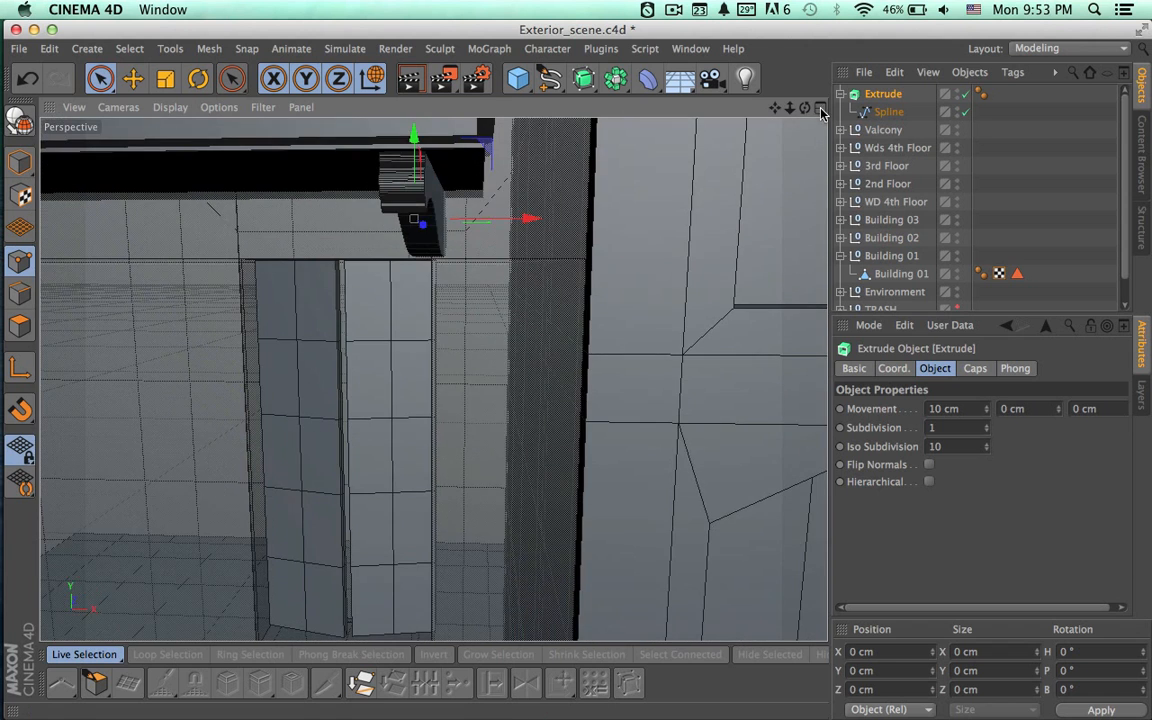
In the front view, set the bracket's extrusion movement to 15 cm and fine-tune its X position under the balcony's right corner.
middle_click(783, 167)
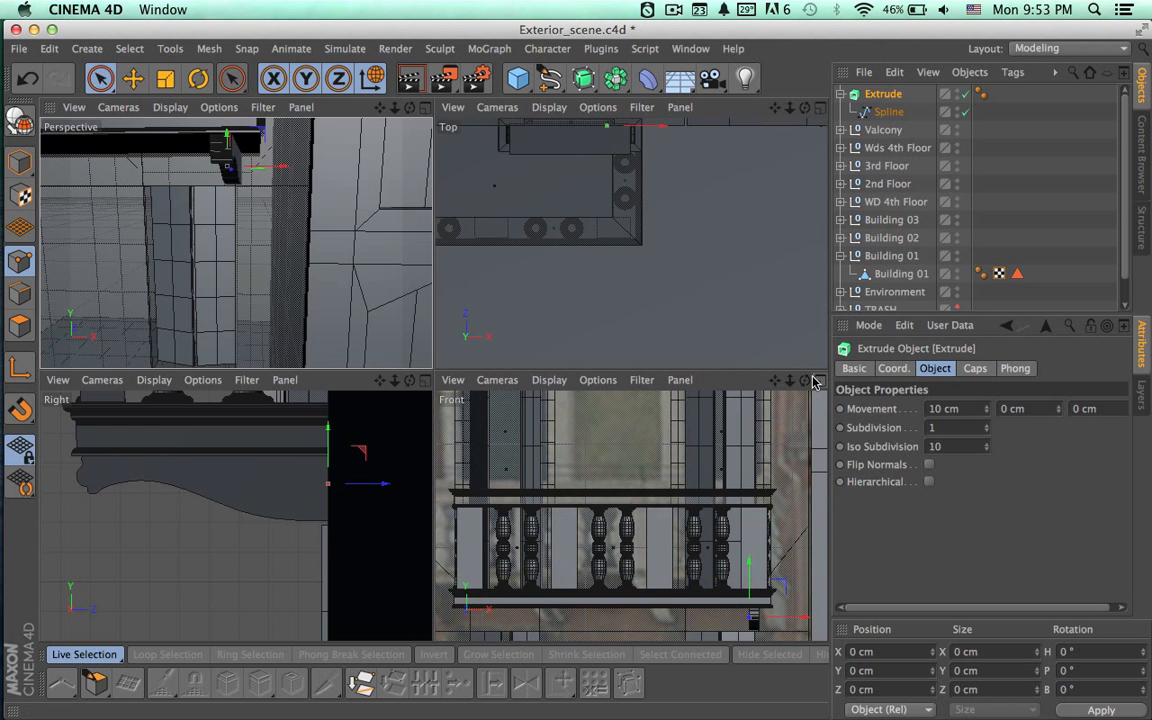
middle_click(673, 465)
middle_click_drag(694, 479, 575, 405, "alt")
mouse_move(674, 517)
left_mouse_down()
mouse_move(696, 523)
mouse_move(678, 524)
left_mouse_up()
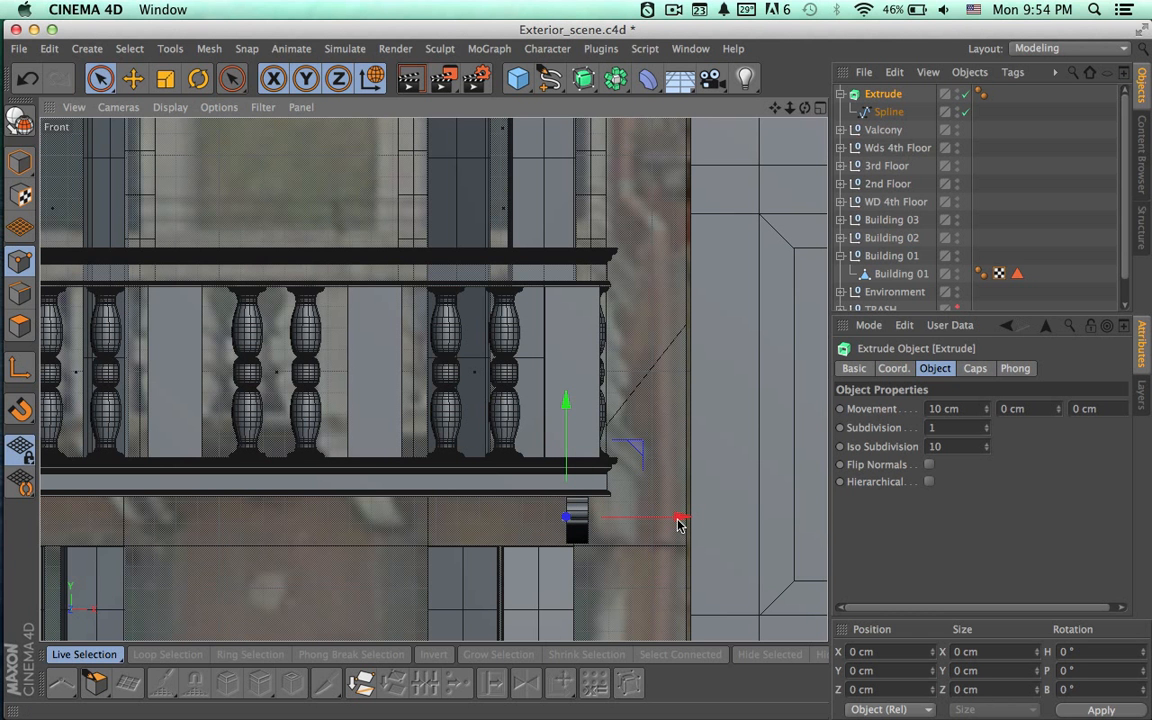
double_click(944, 408)
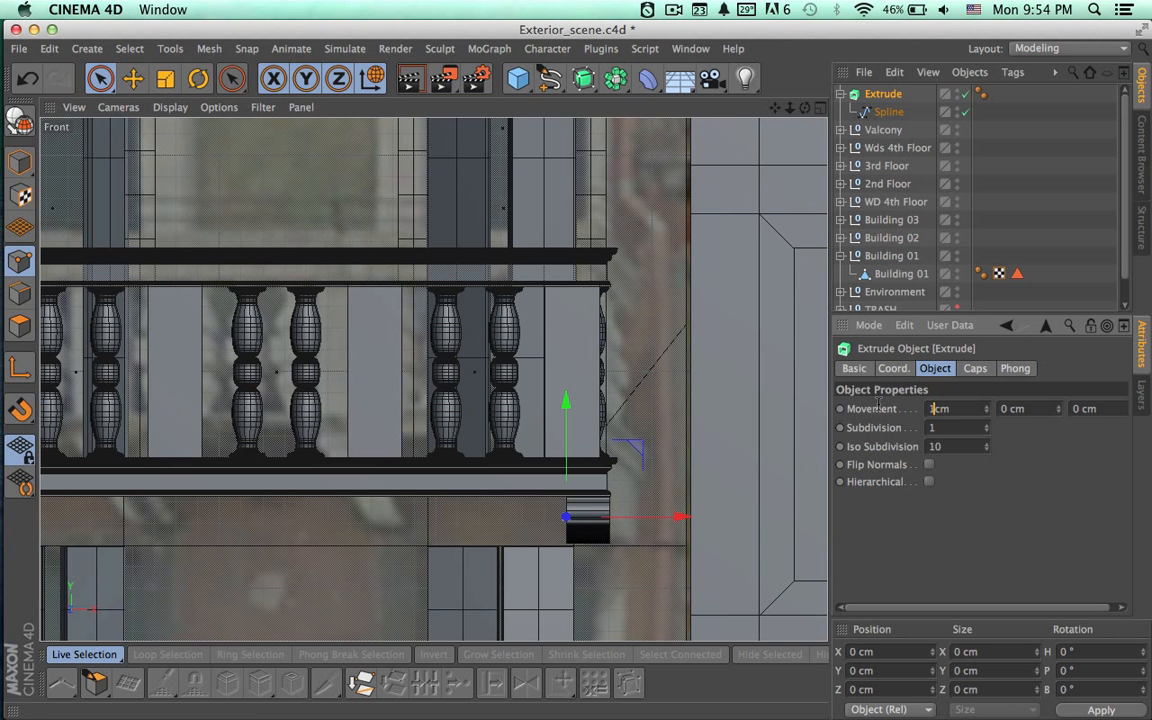
key("Return")
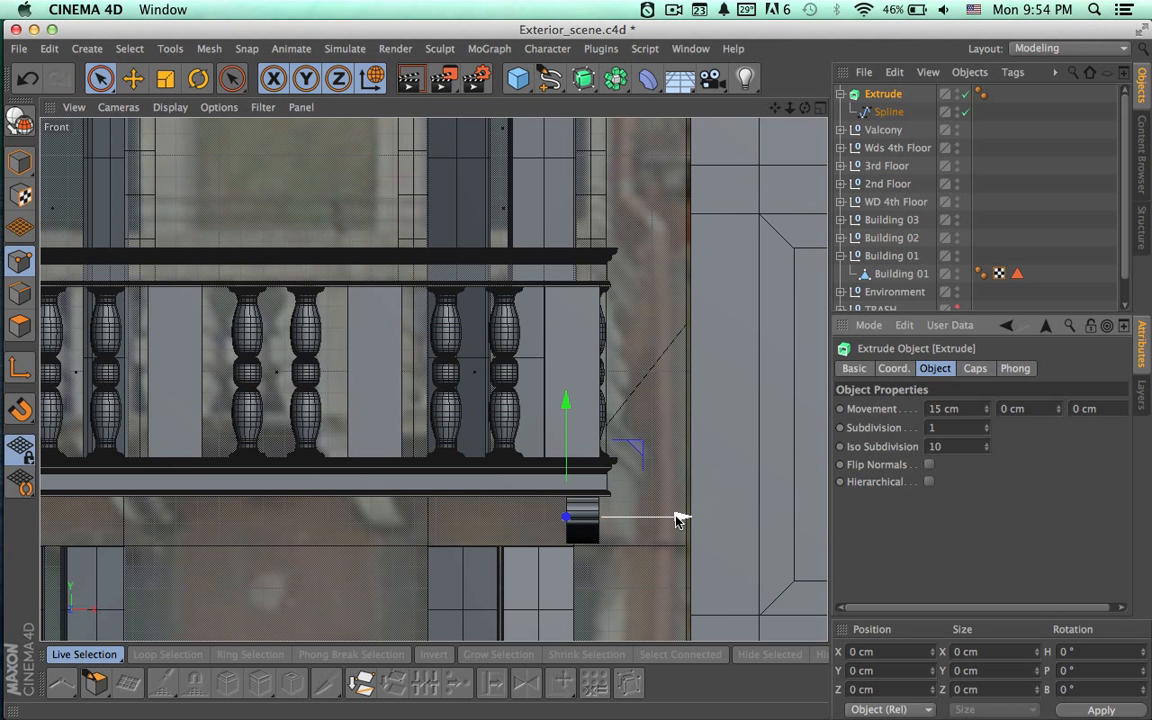
left_click_drag(677, 520, 668, 519)
Rename the bracket Extrude as Base C and collapse its hierarchy.
scroll(668, 540, "down", 6)
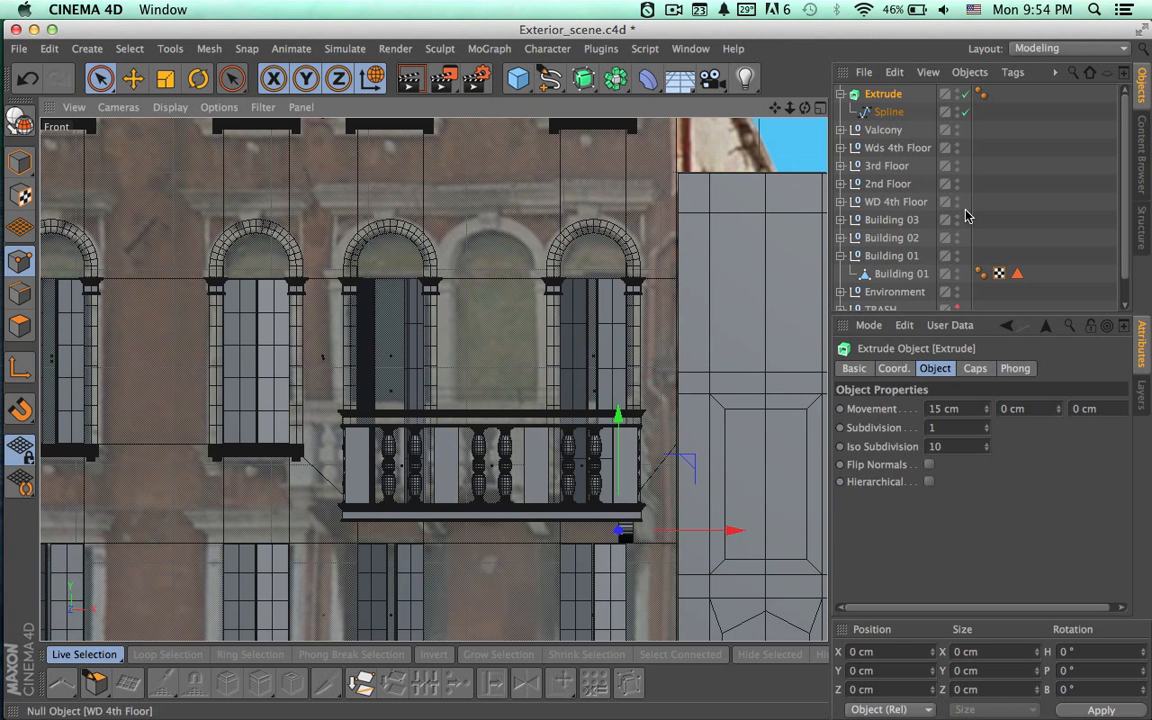
double_click(880, 95)
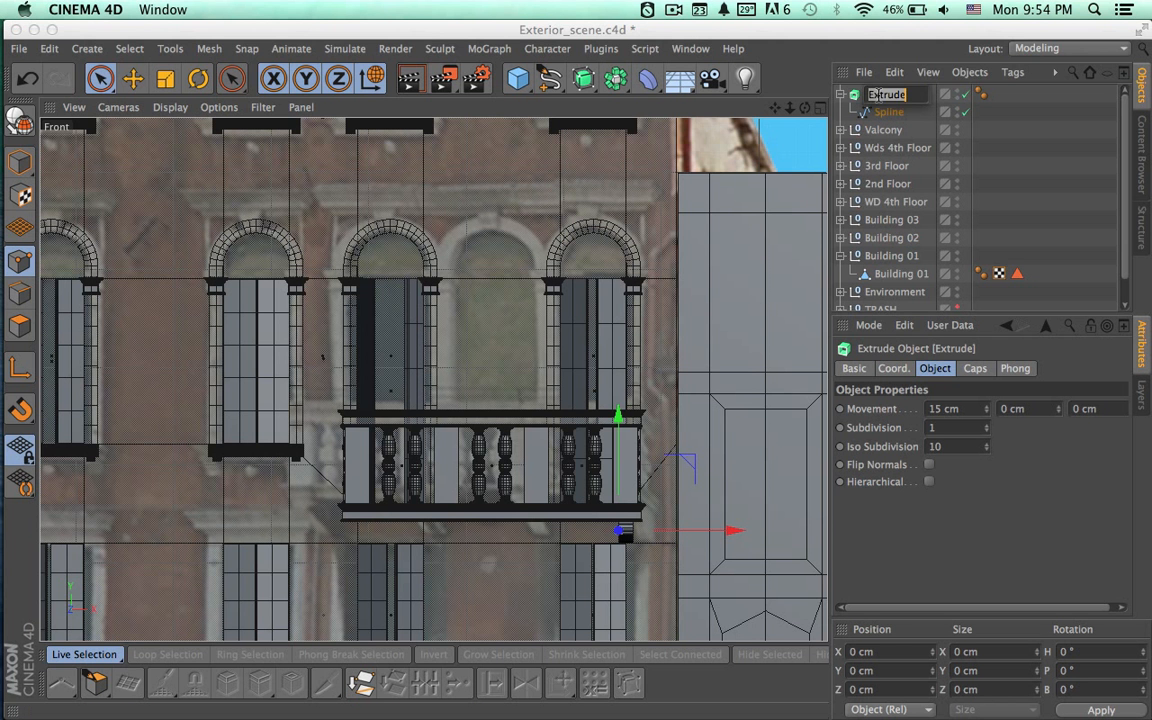
type("Base")
key("Return")
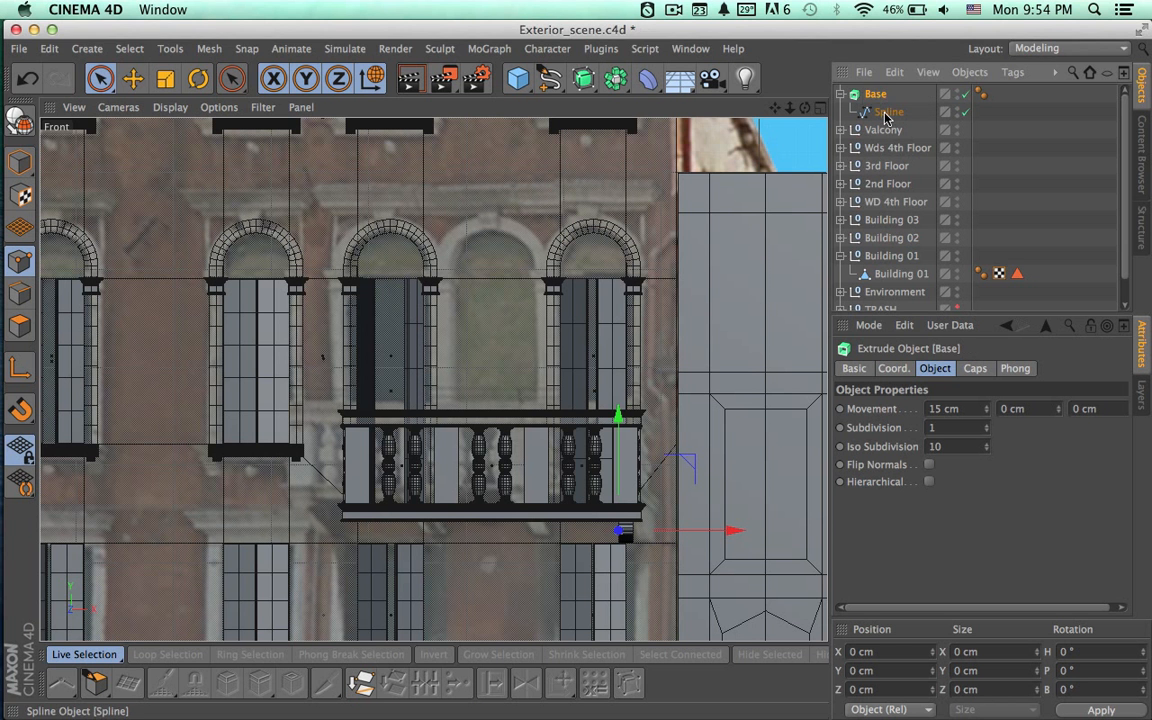
left_click(841, 94)
double_click(876, 95)
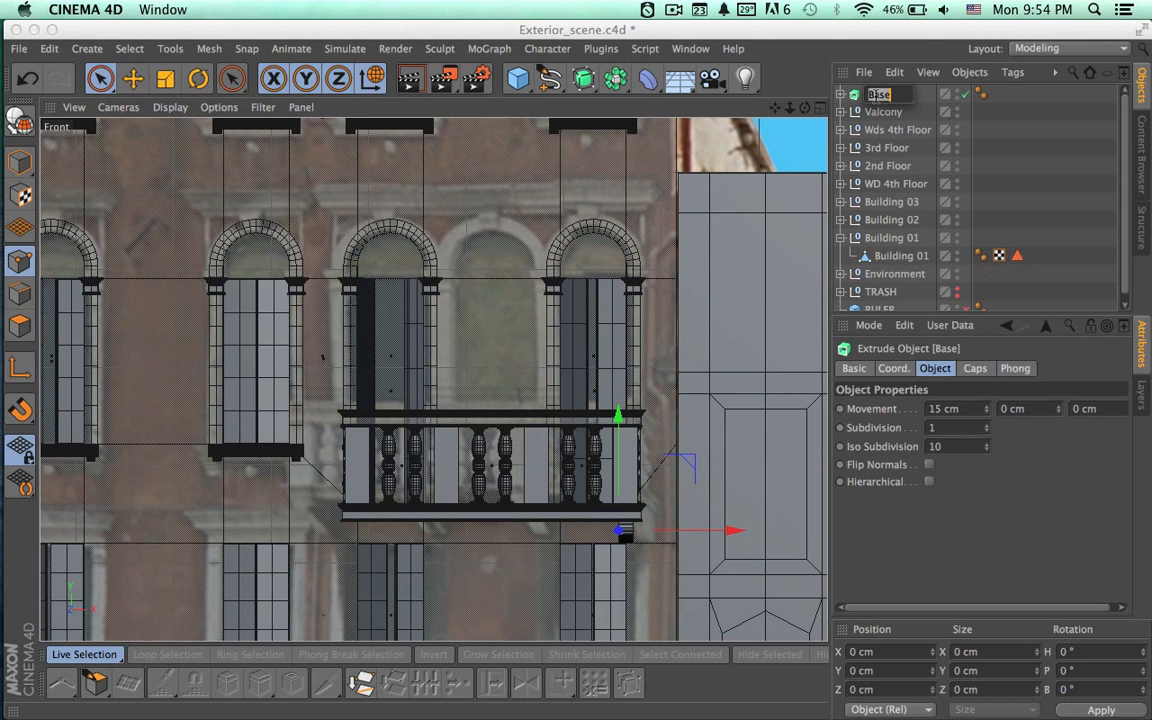
key("Return")
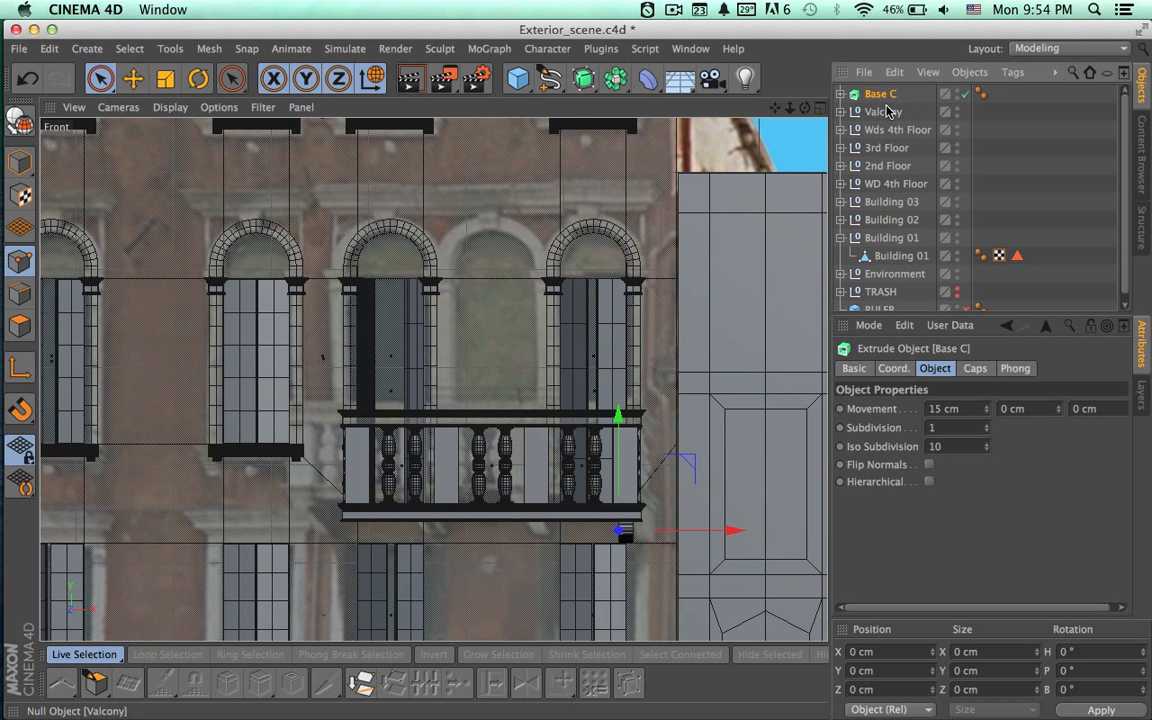
Duplicate Base C and move the copy along X to beneath the balcony's left end.
key("super+c")
key("super+v")
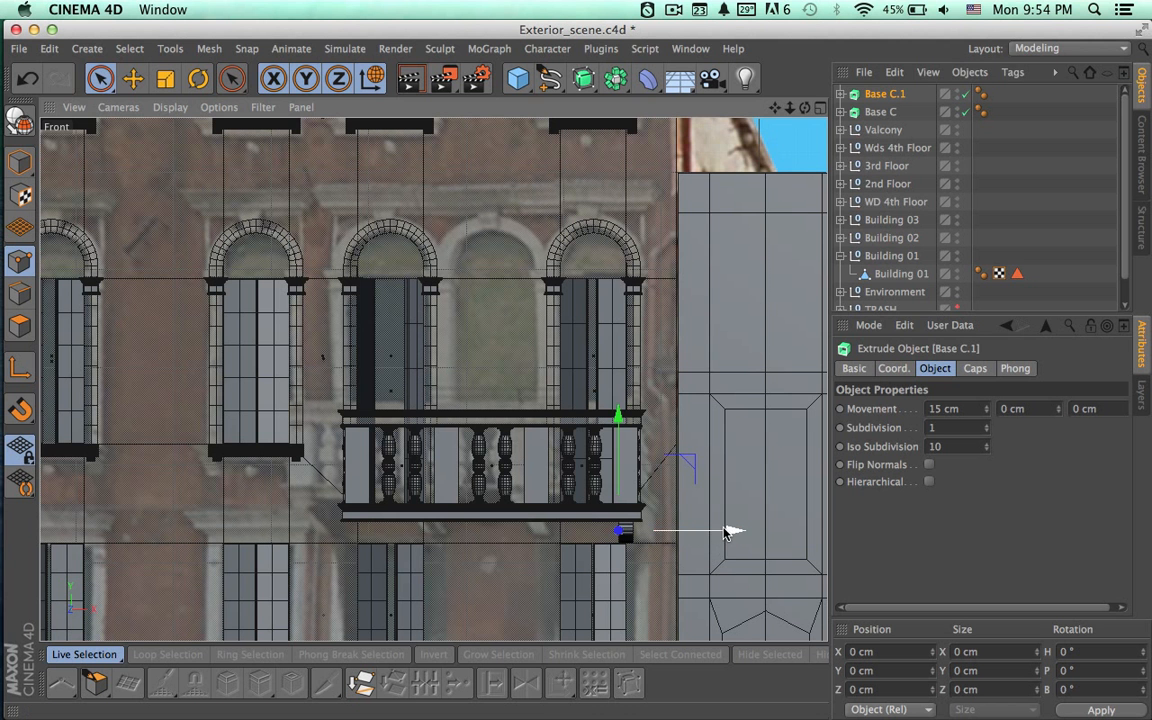
left_click_drag(724, 533, 456, 551)
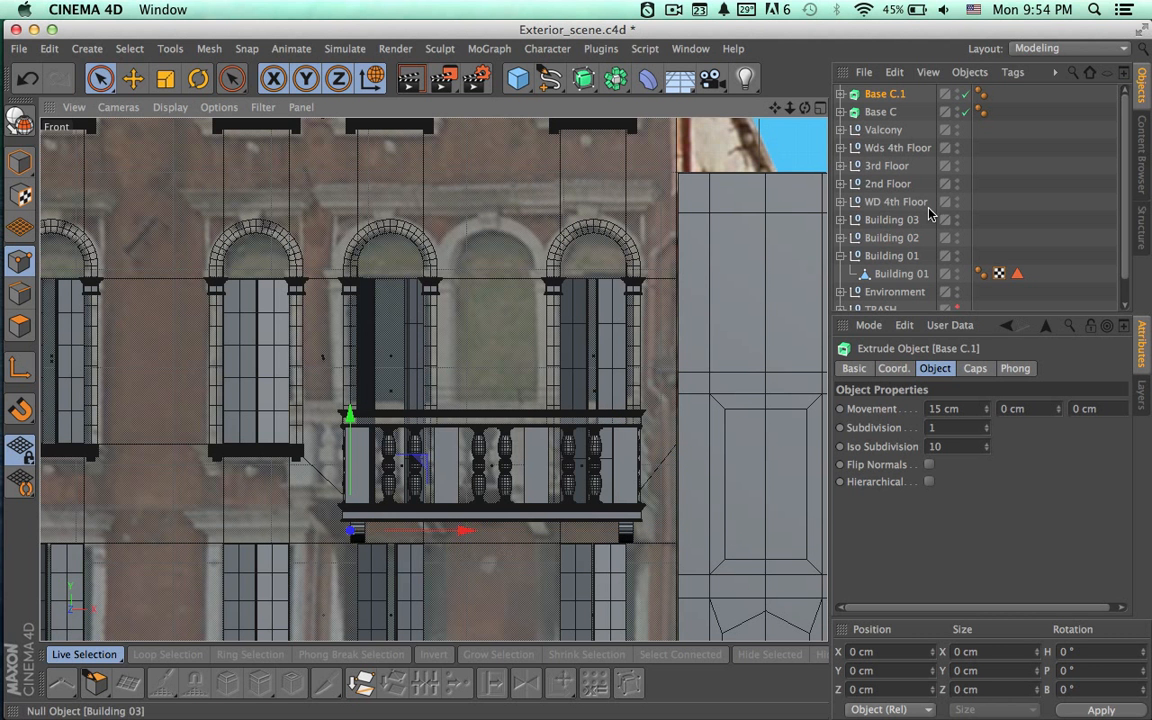
Rename the bracket copy at the balcony's left end as Base A.
double_click(885, 94)
key("BackSpace")
key("BackSpace")
key("BackSpace")
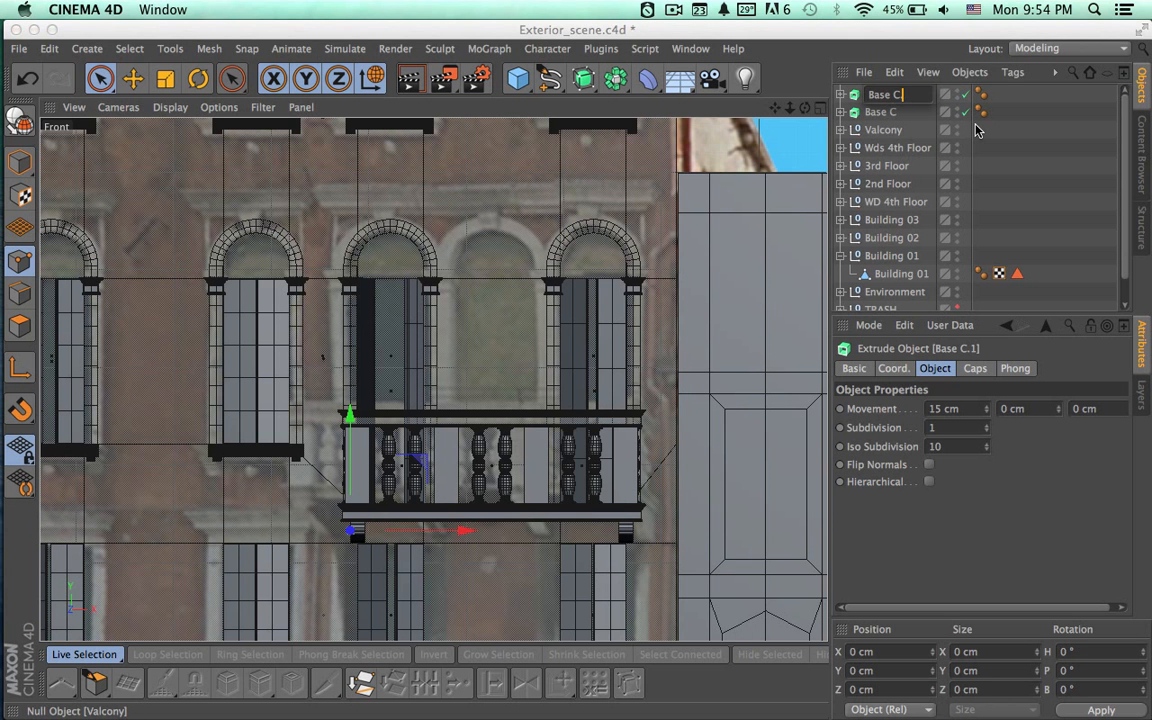
type("A")
key("Return")
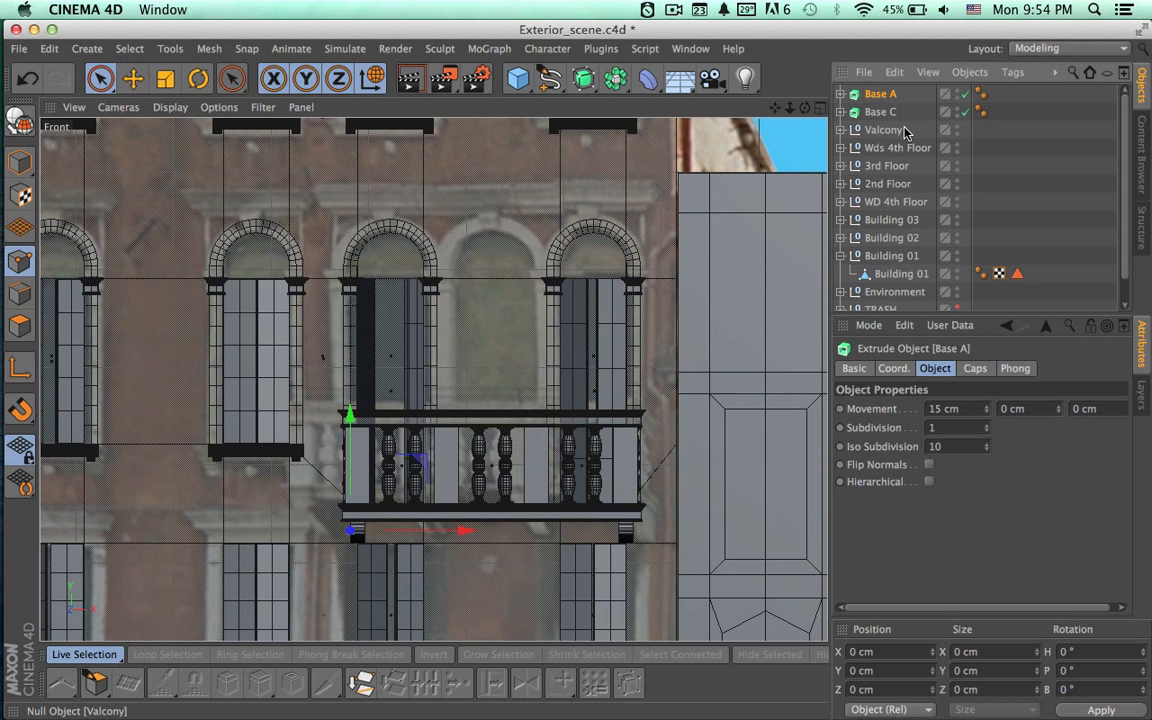
Paste another copy of the bracket, place it between Base A and Base C in the hierarchy, and name it Base B.
left_click(878, 112)
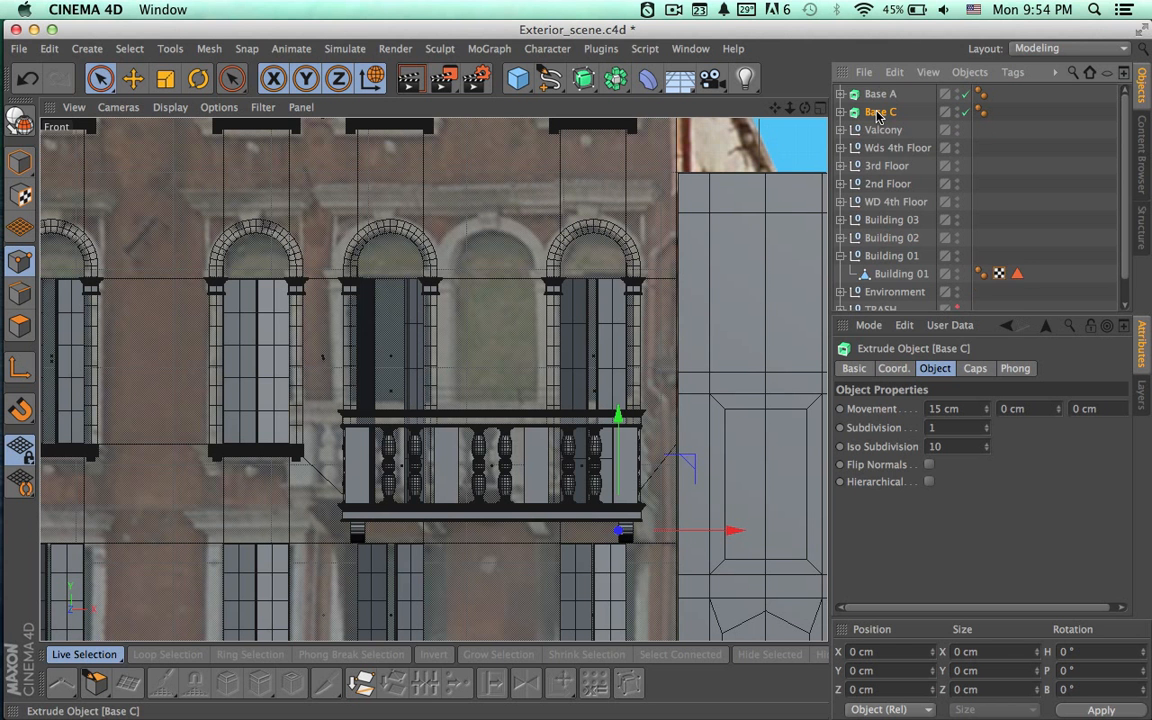
key("super+v")
left_click_drag(877, 95, 882, 120)
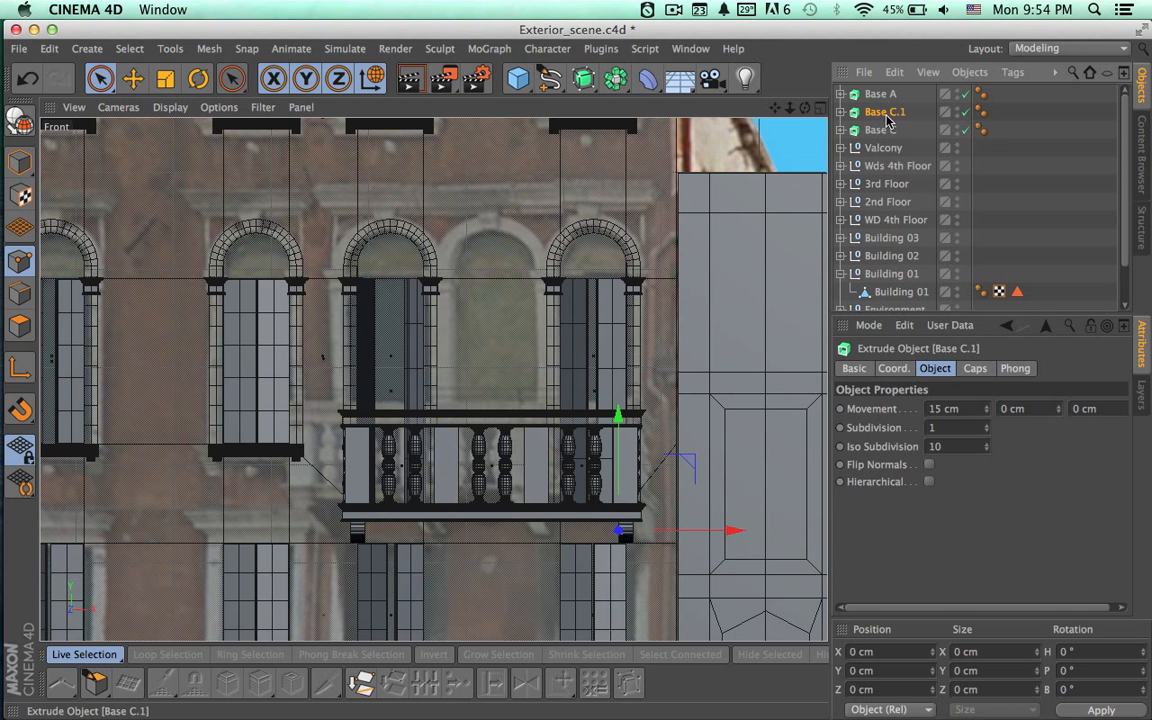
double_click(885, 114)
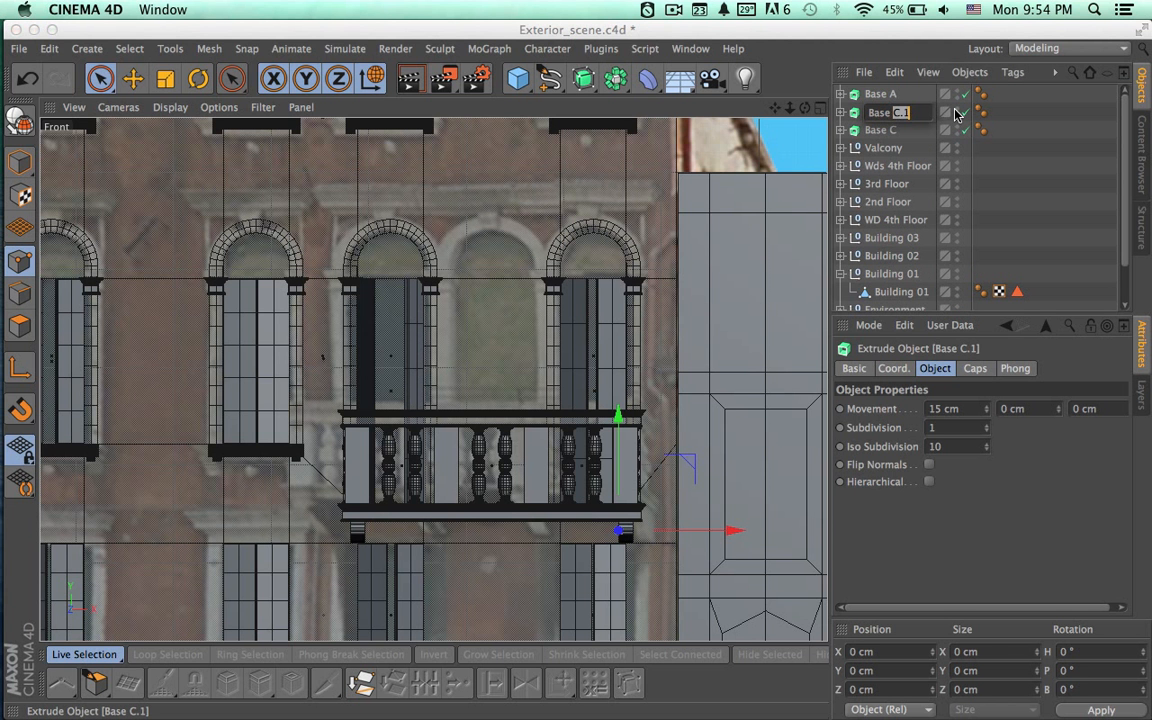
type("B")
key("Return")
Move Base B along X to the middle of the balcony's underside, midway between the two outer brackets.
left_click_drag(730, 531, 585, 531)
right_click_drag(487, 584, 764, 579, "alt")
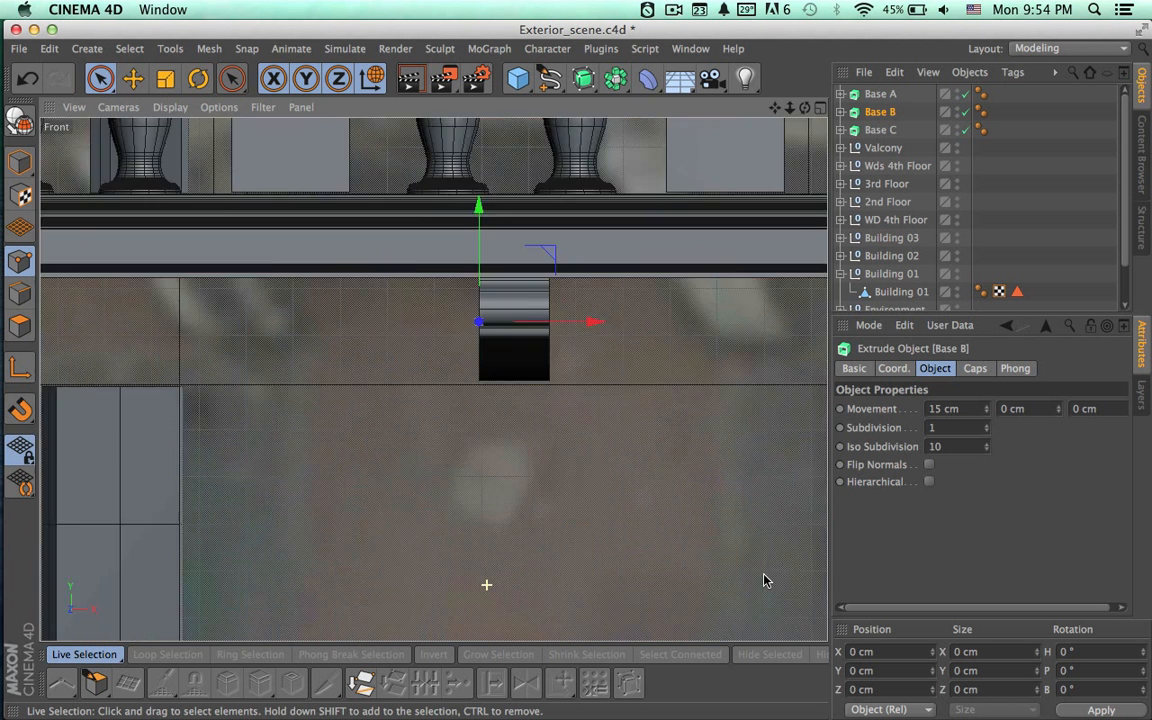
middle_click_drag(612, 455, 607, 537, "alt")
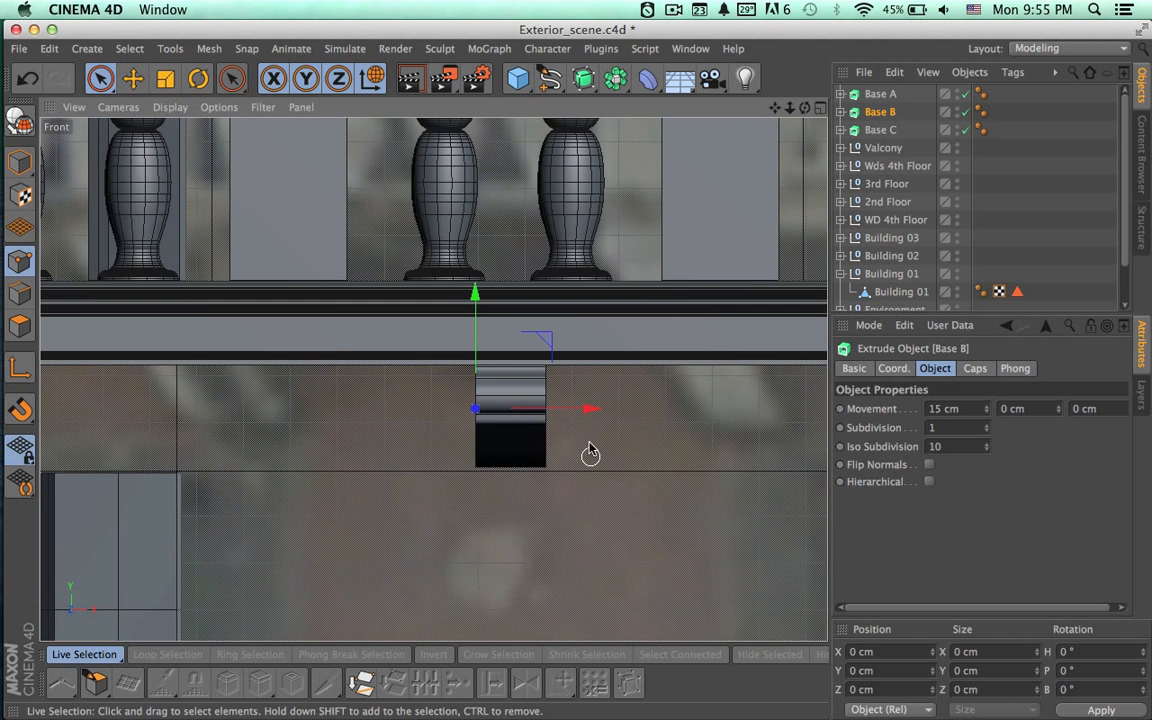
left_click_drag(586, 412, 586, 411)
right_click_drag(635, 528, 385, 491, "alt")
right_click_drag(514, 546, 481, 546, "alt")
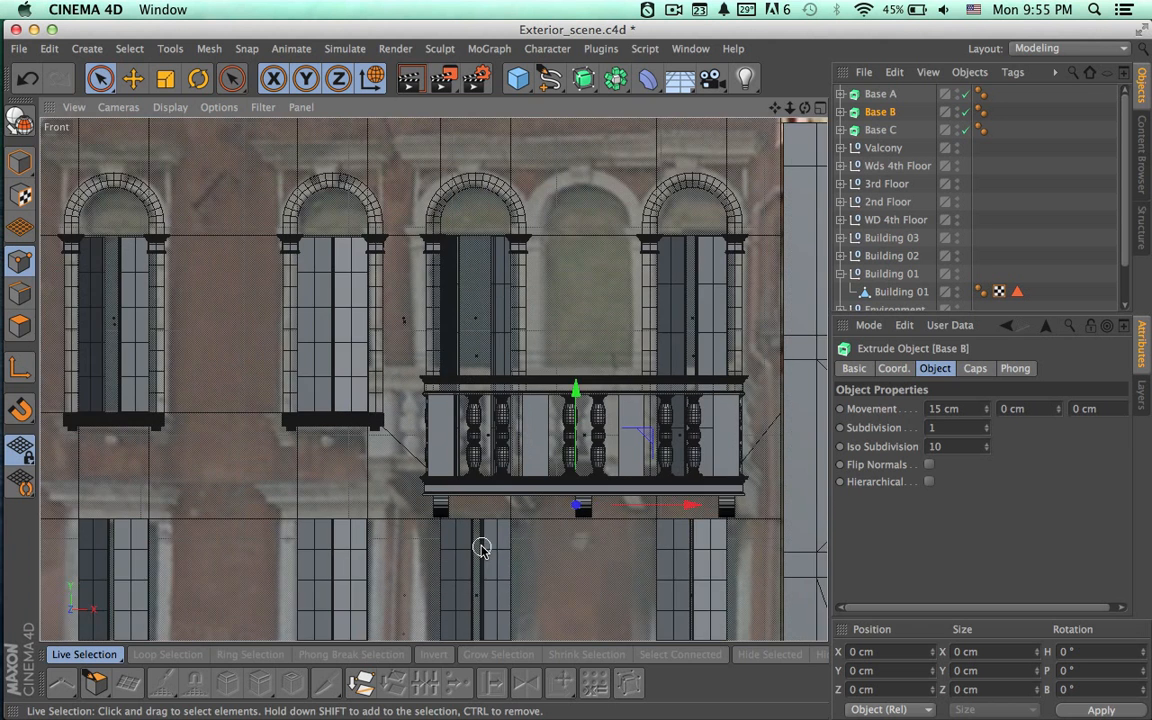
middle_click_drag(600, 560, 529, 525, "alt")
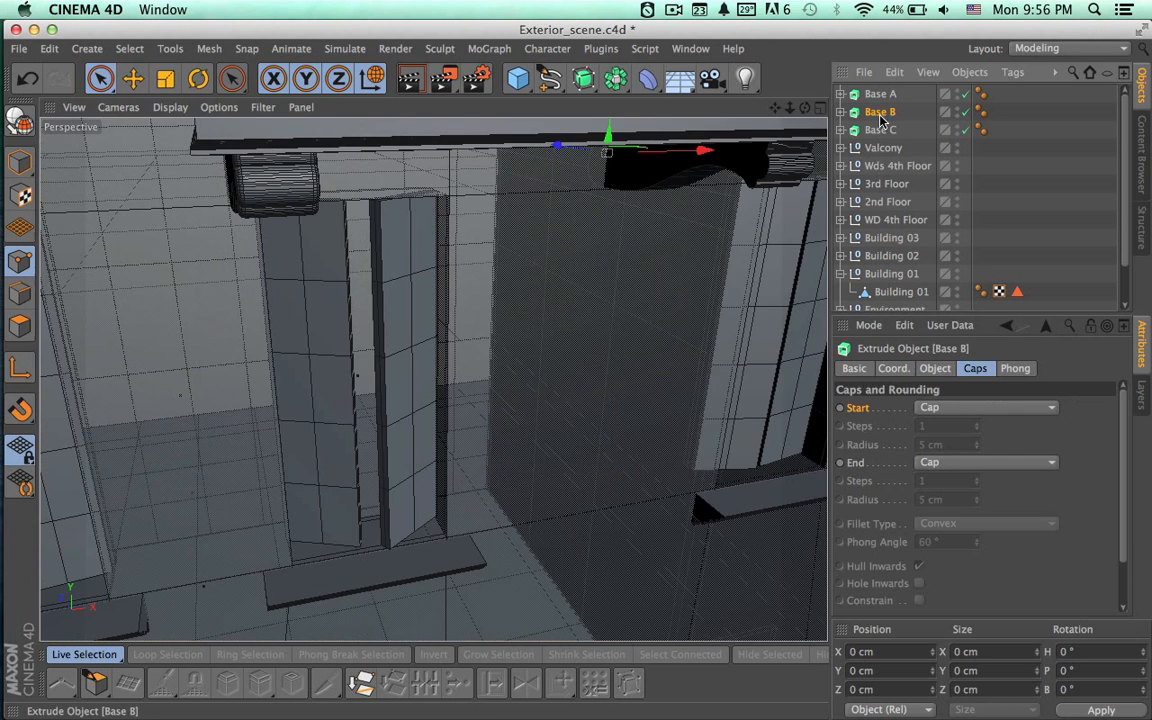
Give Base B and Base C a Fillet Cap at the start with 3 steps and a 1.5 cm radius.
left_click(881, 131, "shift")
left_click(956, 407)
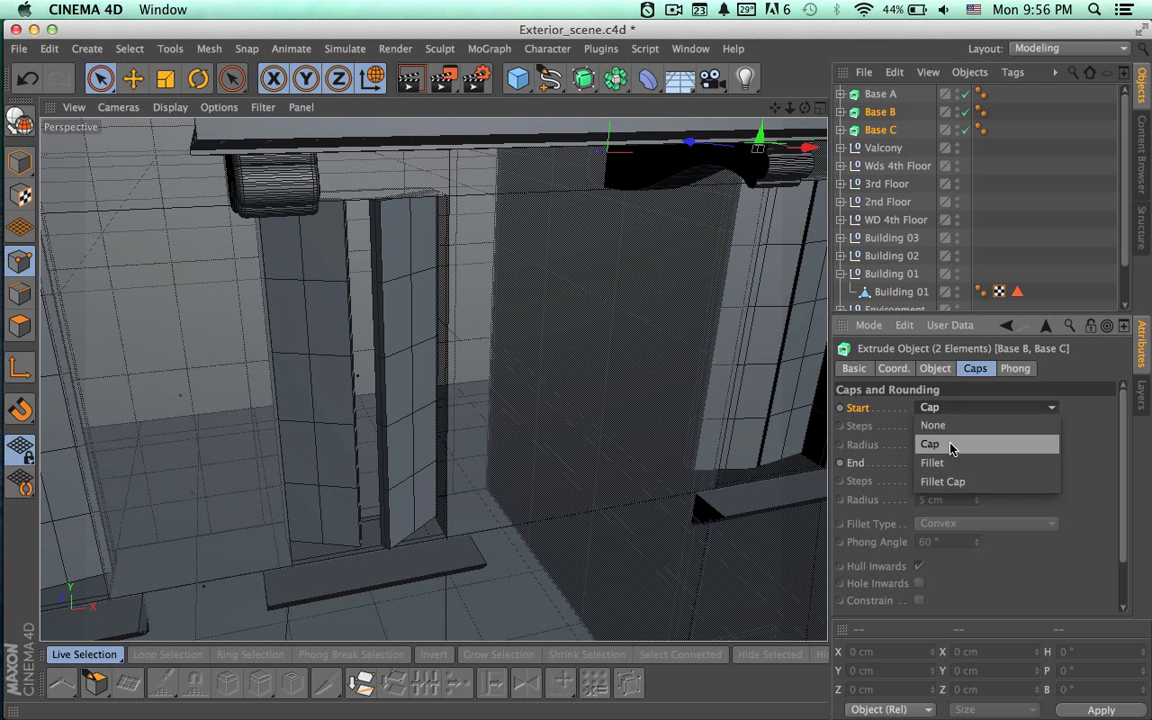
left_click(952, 482)
left_click(940, 427)
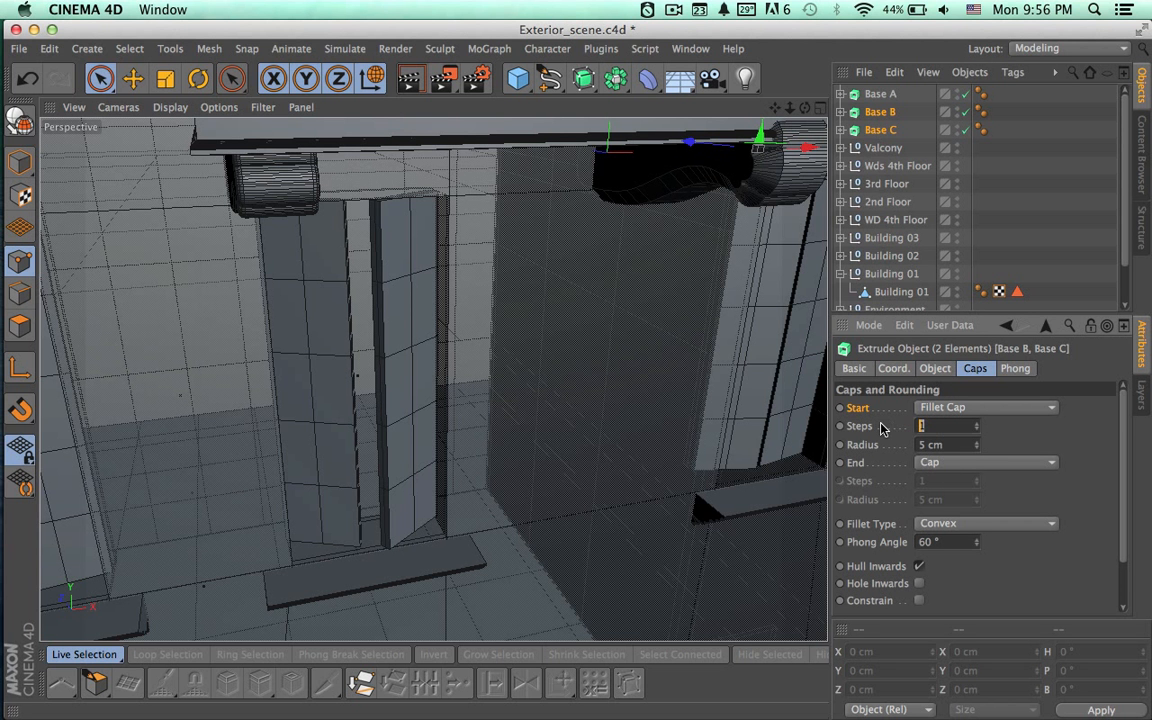
type("3")
key("Tab")
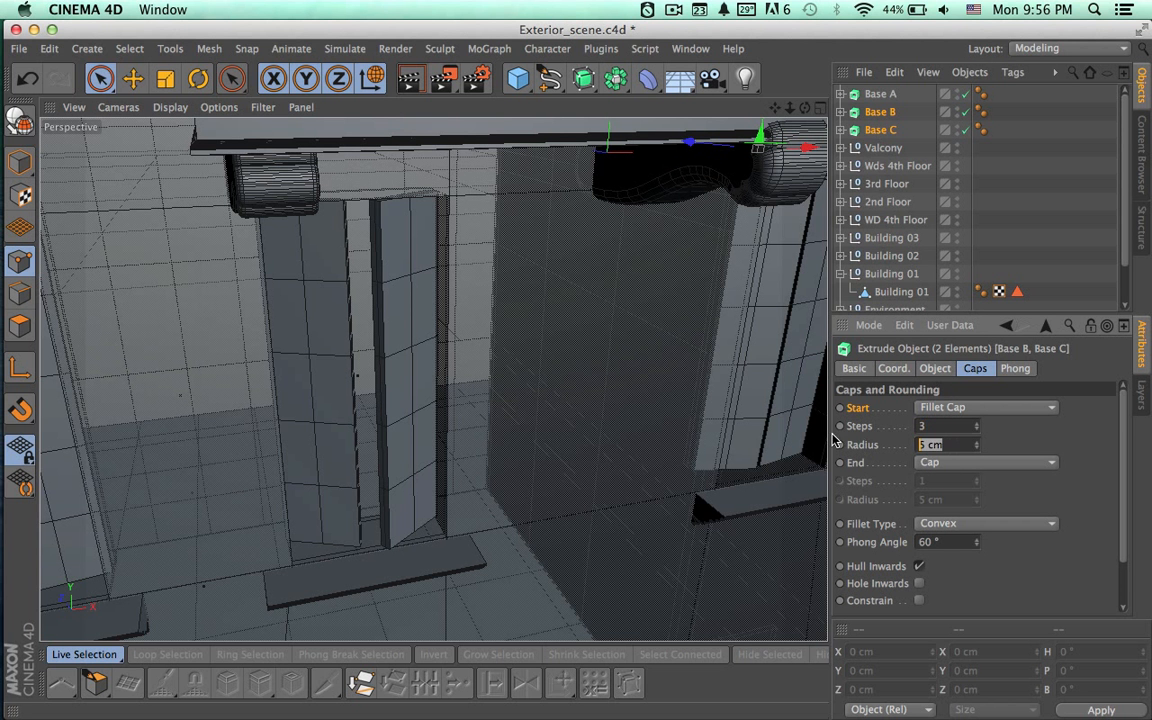
type("1.5")
key("Return")
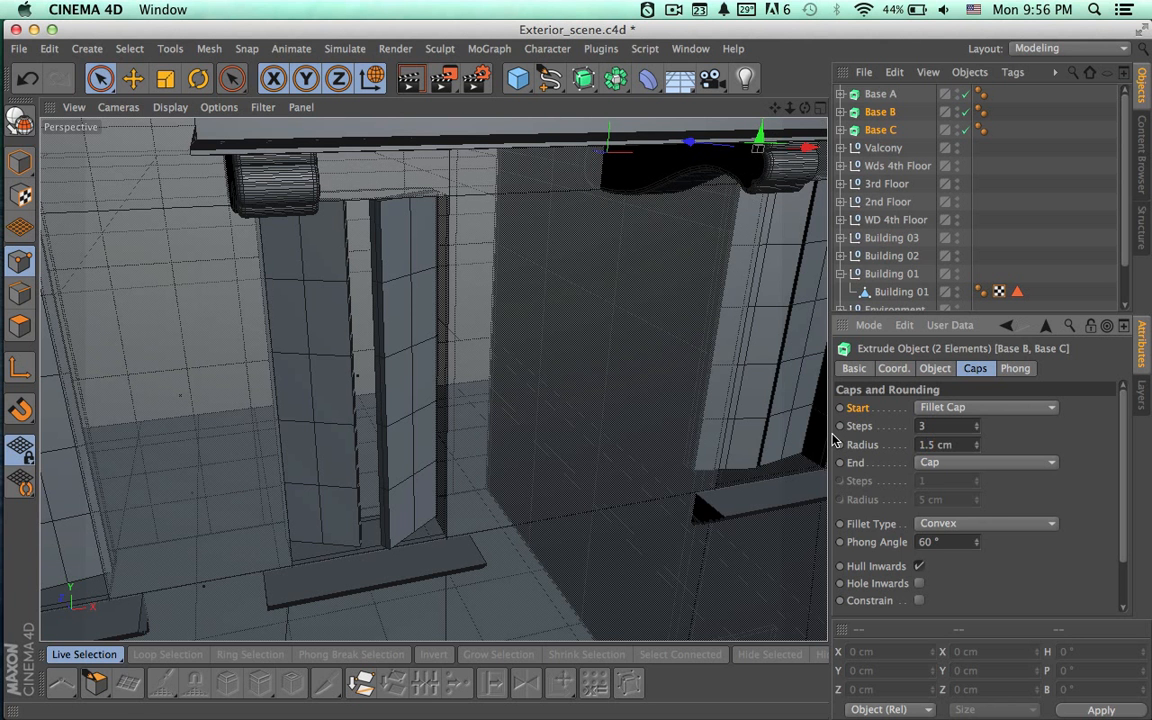
Give Base B and Base C a Fillet Cap at the end with 3 steps and a 1.5 cm radius.
left_click(962, 522)
left_click(988, 455)
left_click(985, 462)
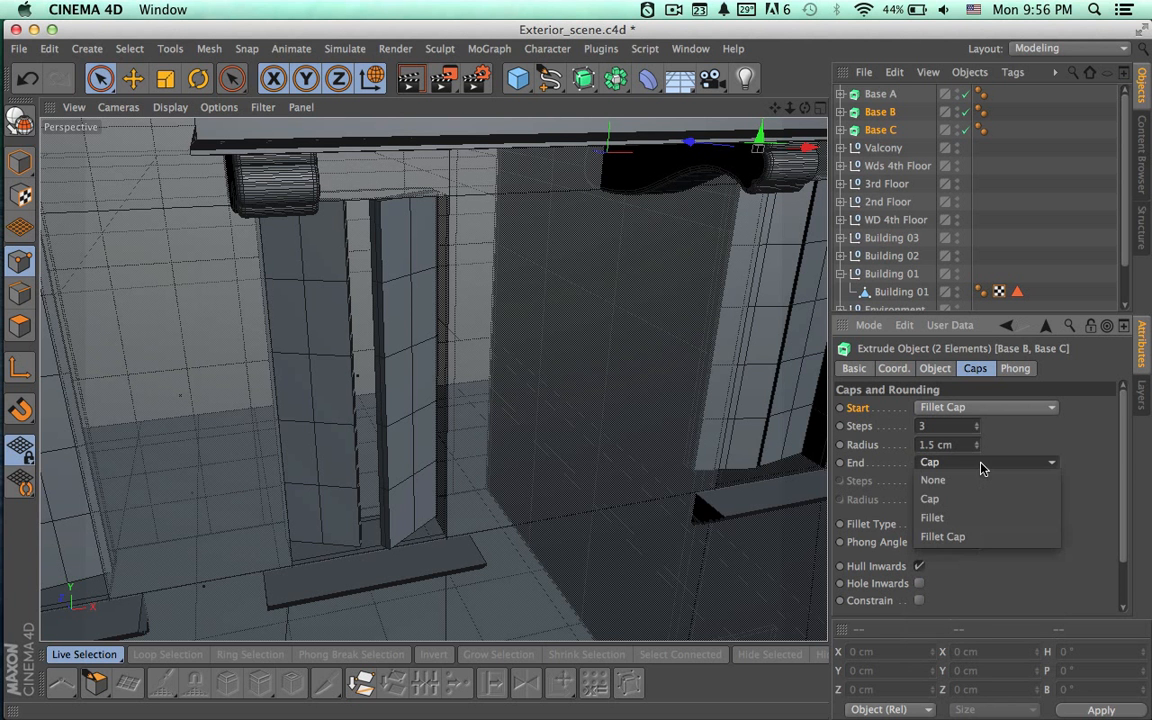
left_click(970, 537)
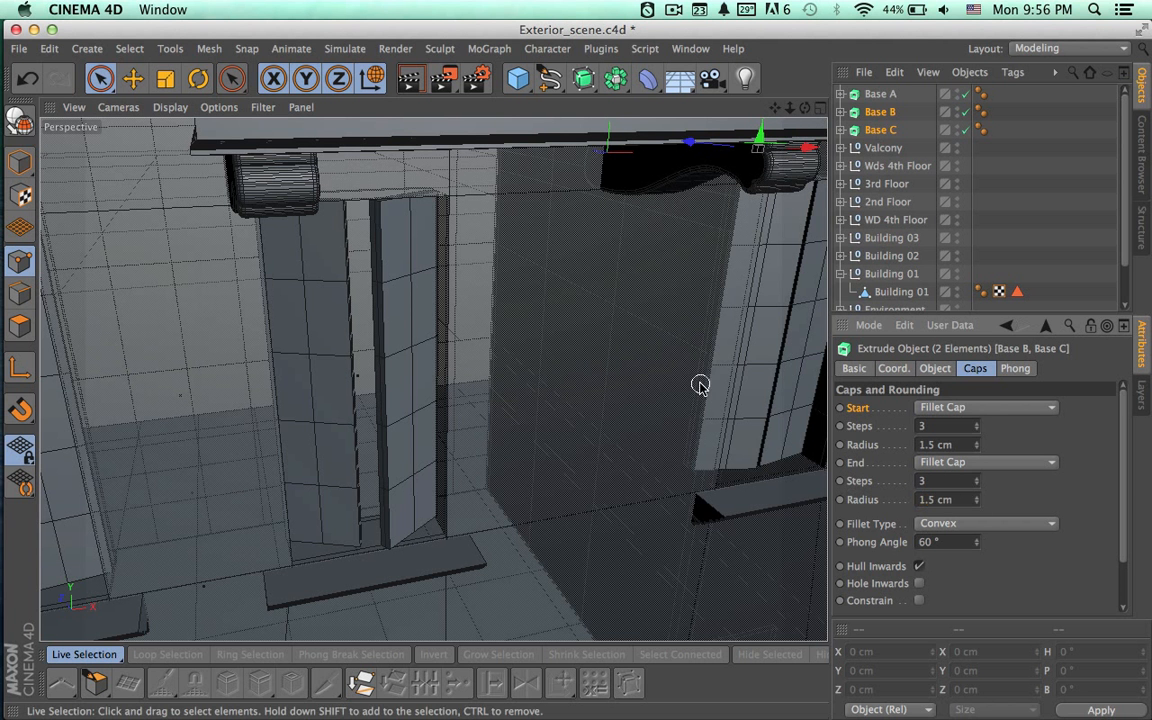
left_click_drag(667, 370, 540, 357, "alt")
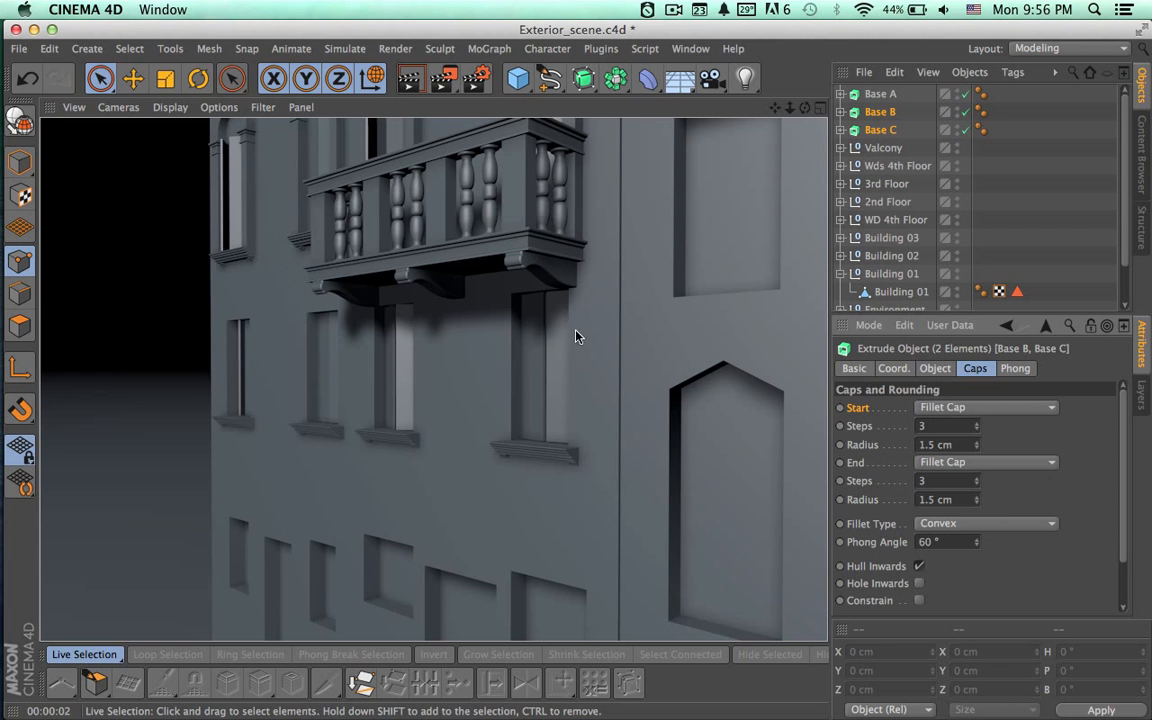
Inspect the undersides of Base A, Base B and Base C where they meet the balcony and the wall.
left_click_drag(507, 337, 626, 356, "alt")
right_click_drag(491, 307, 636, 305, "alt")
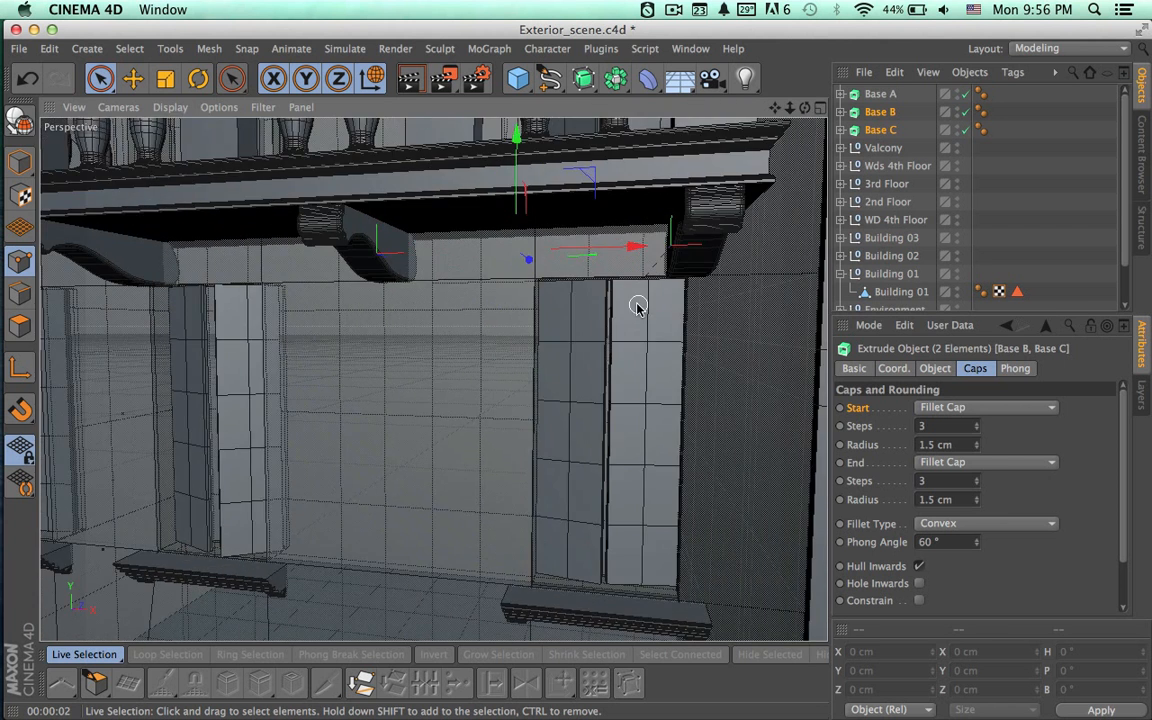
left_click_drag(636, 305, 615, 314, "alt")
left_click(876, 95)
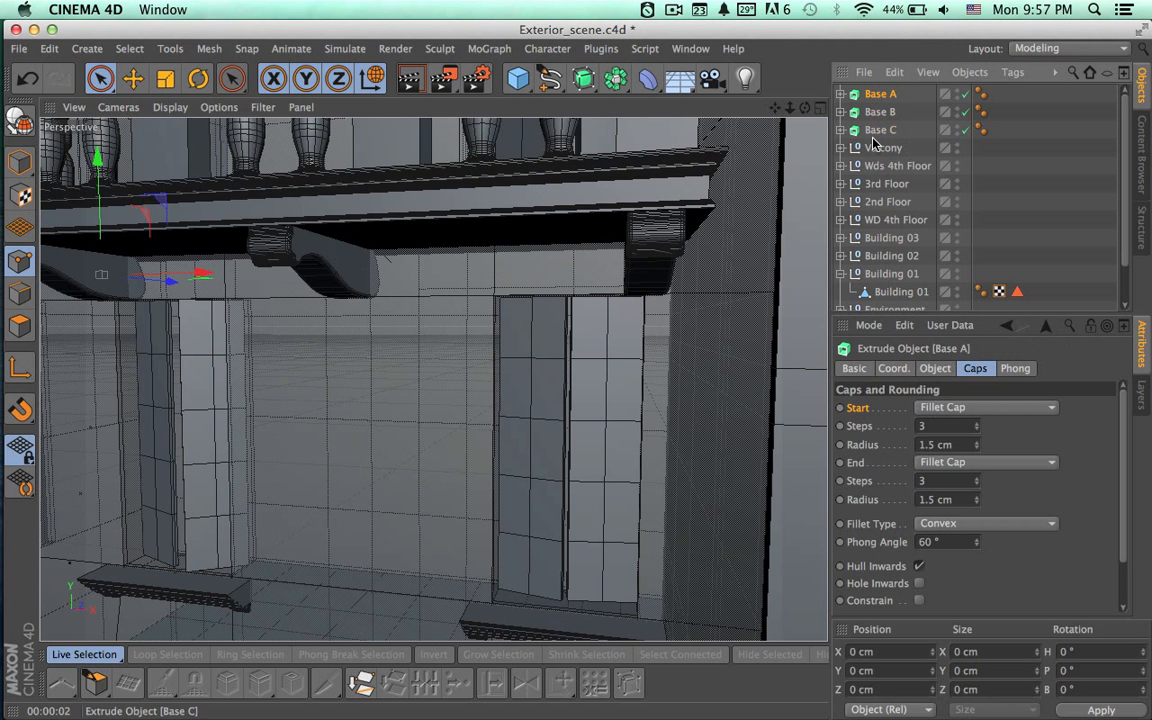
left_click(876, 148, "shift")
left_click(876, 131)
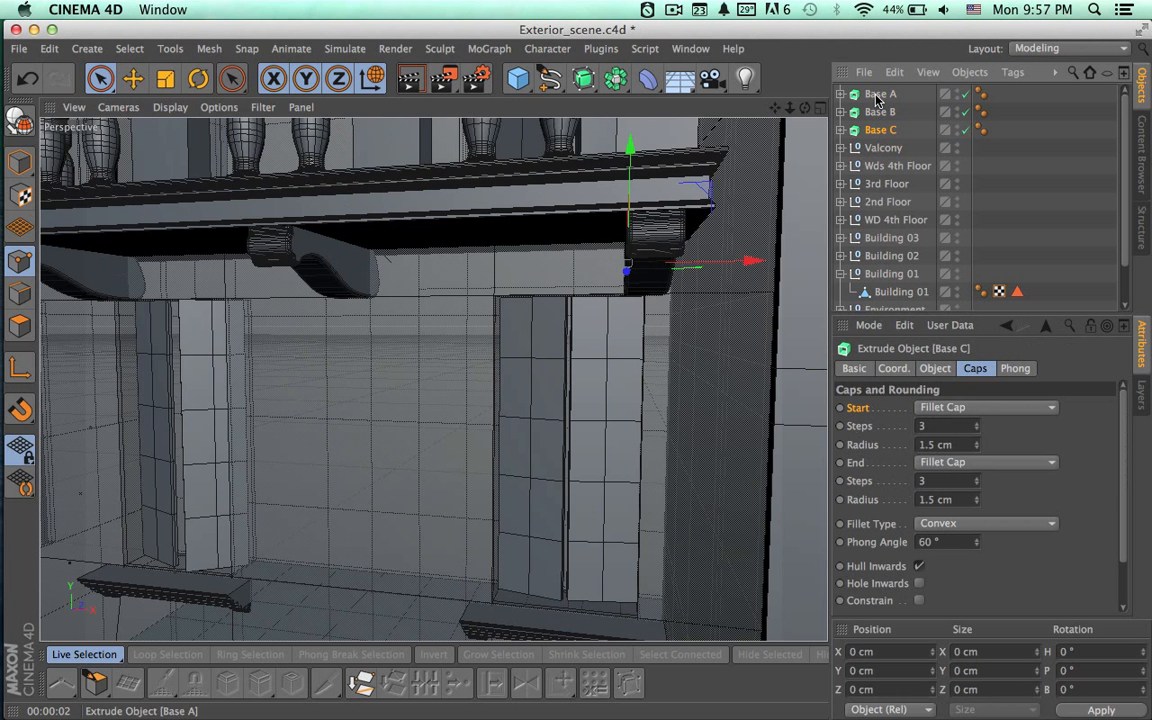
left_click(876, 97, "shift")
left_click_drag(727, 254, 694, 246, "alt")
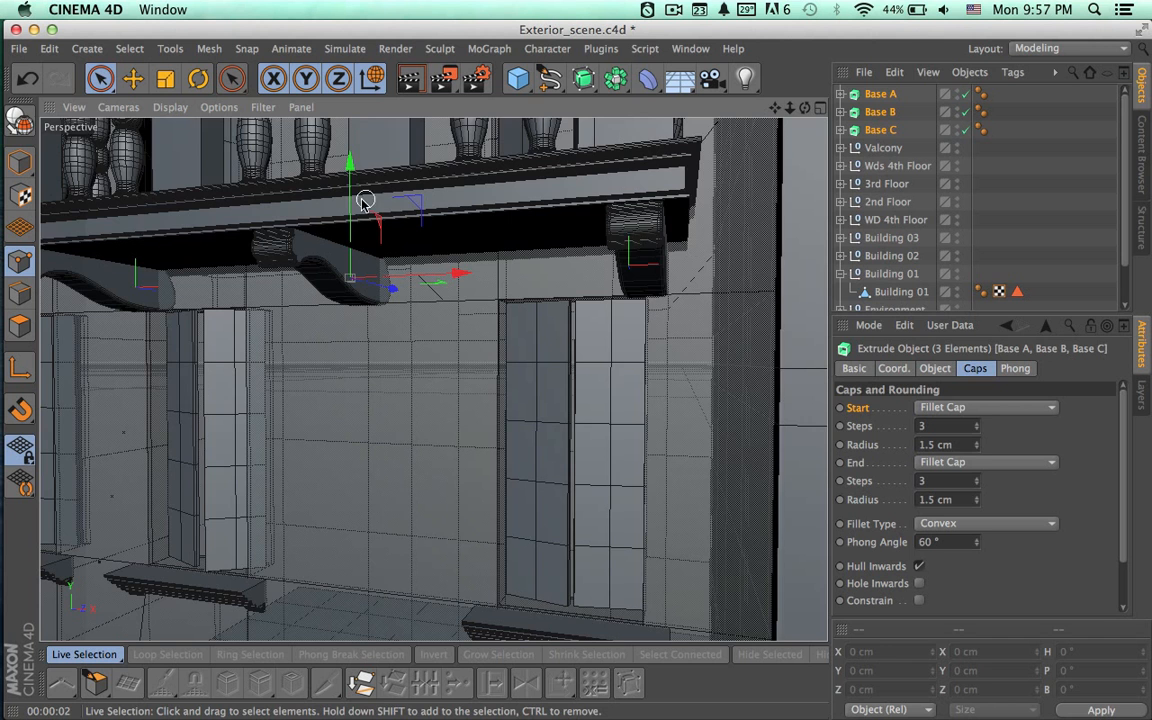
left_click_drag(525, 268, 630, 301, "alt")
Move the Valcony group together with Base A, Base B and Base C slightly up along Y.
left_click(906, 148)
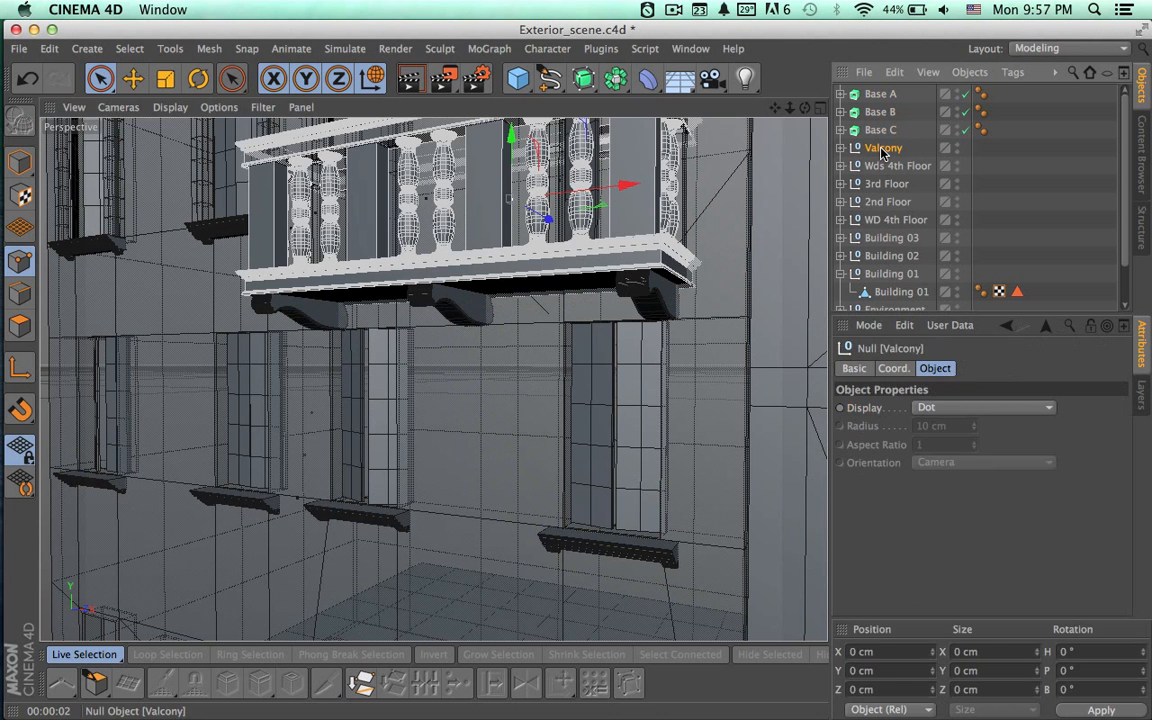
left_click(881, 95, "shift")
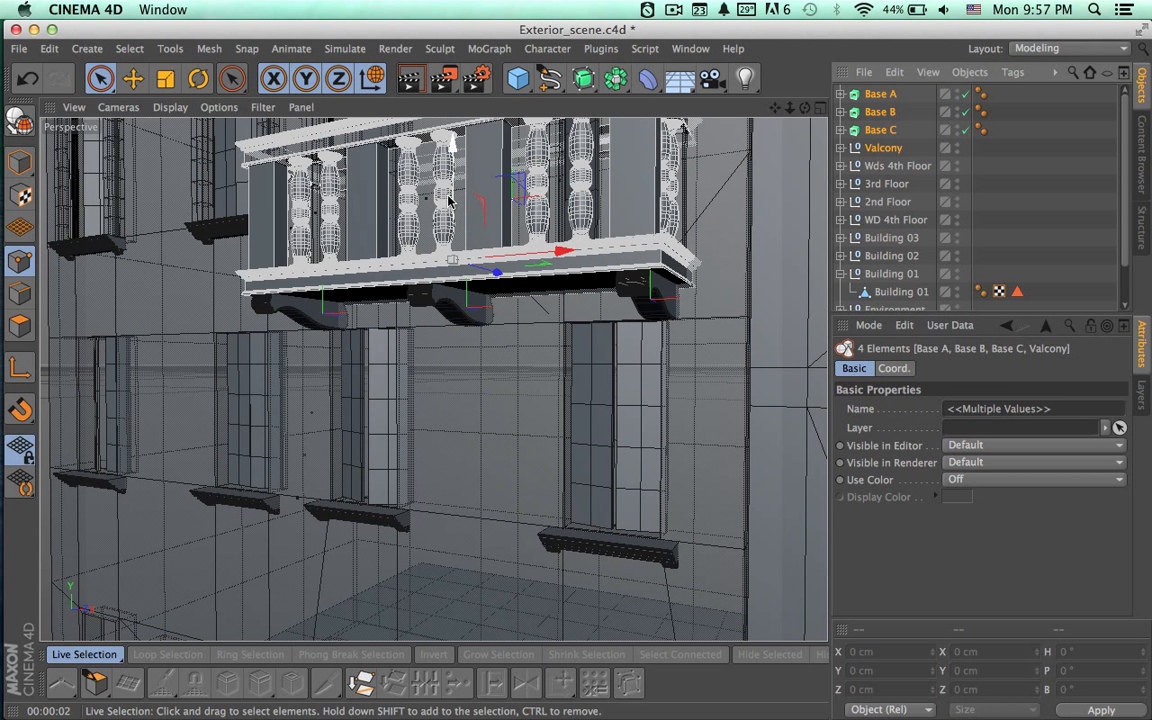
left_click_drag(451, 200, 451, 197)
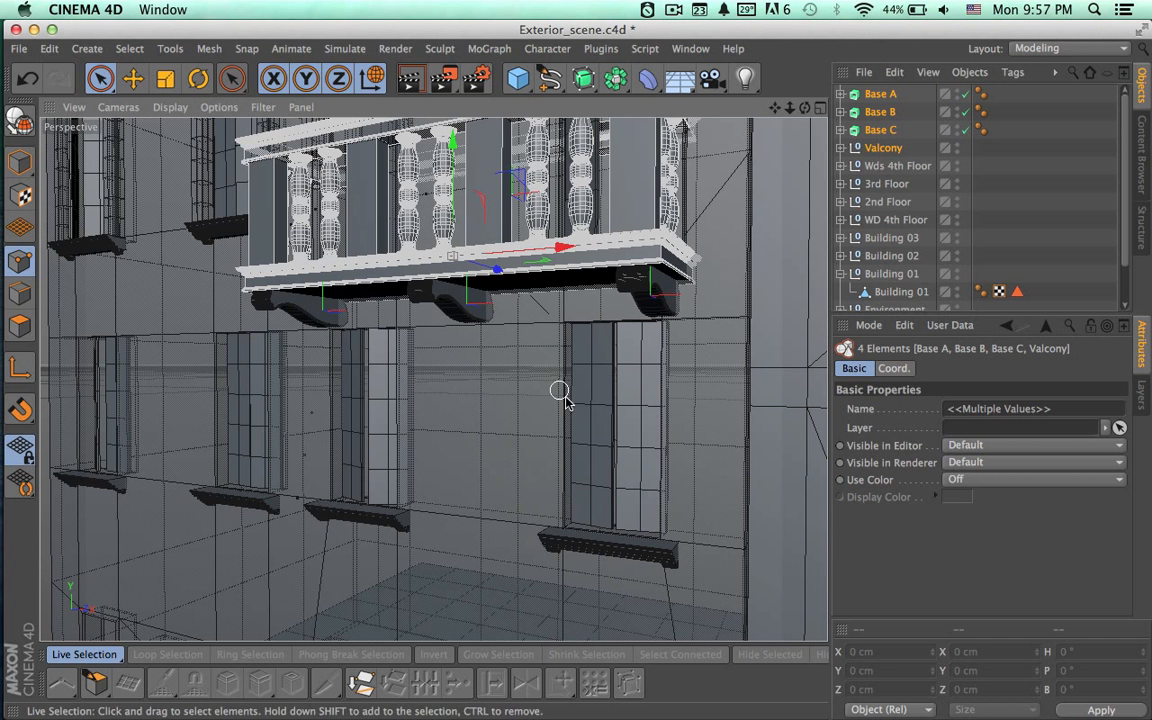
Render the balcony from several low angles and check how the brackets sit under it.
key("super+r")
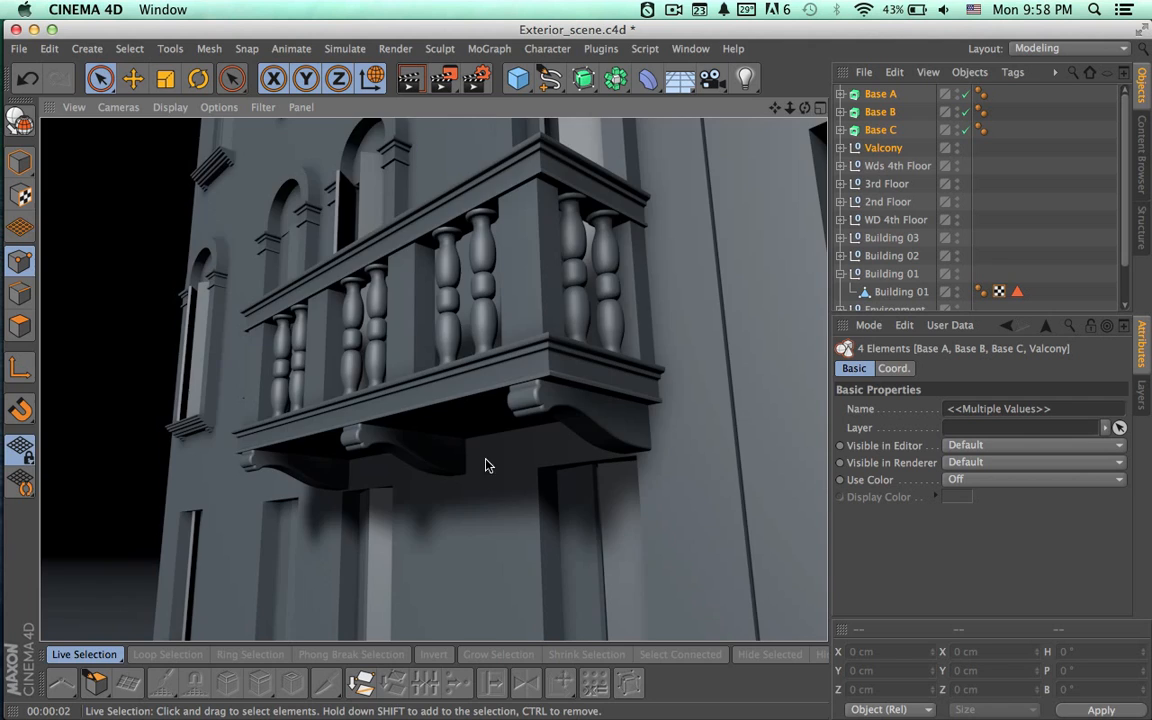
left_click_drag(485, 464, 604, 408, "alt")
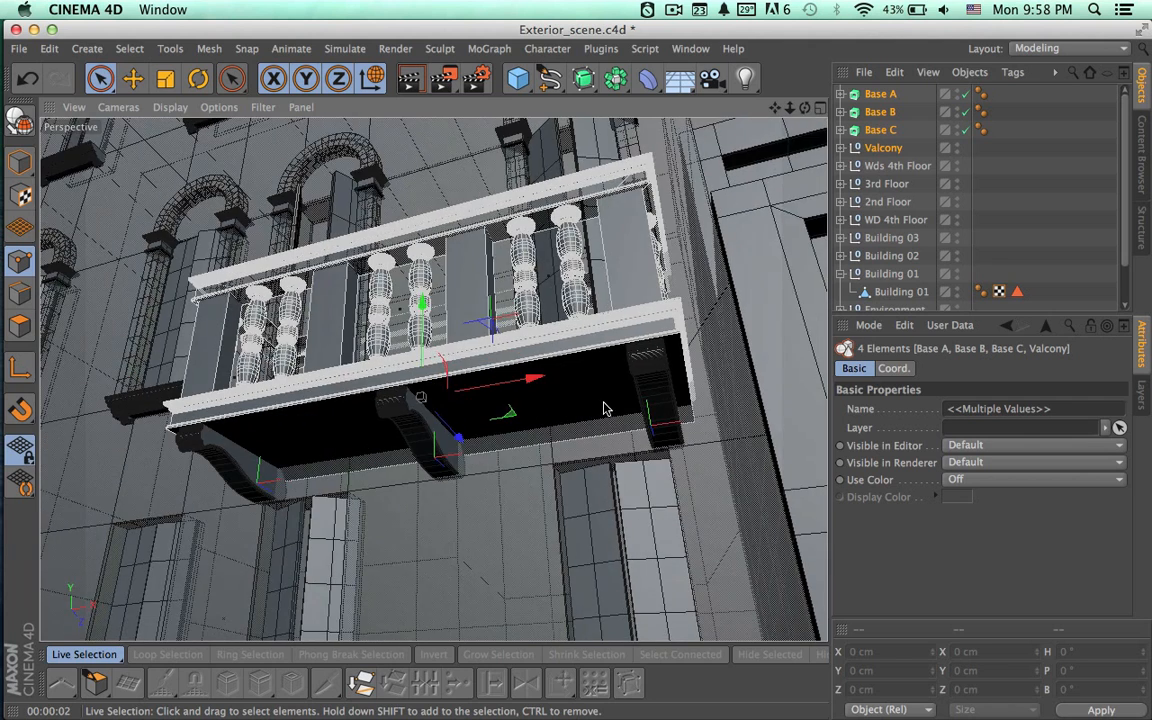
left_click_drag(455, 470, 610, 540, "alt")
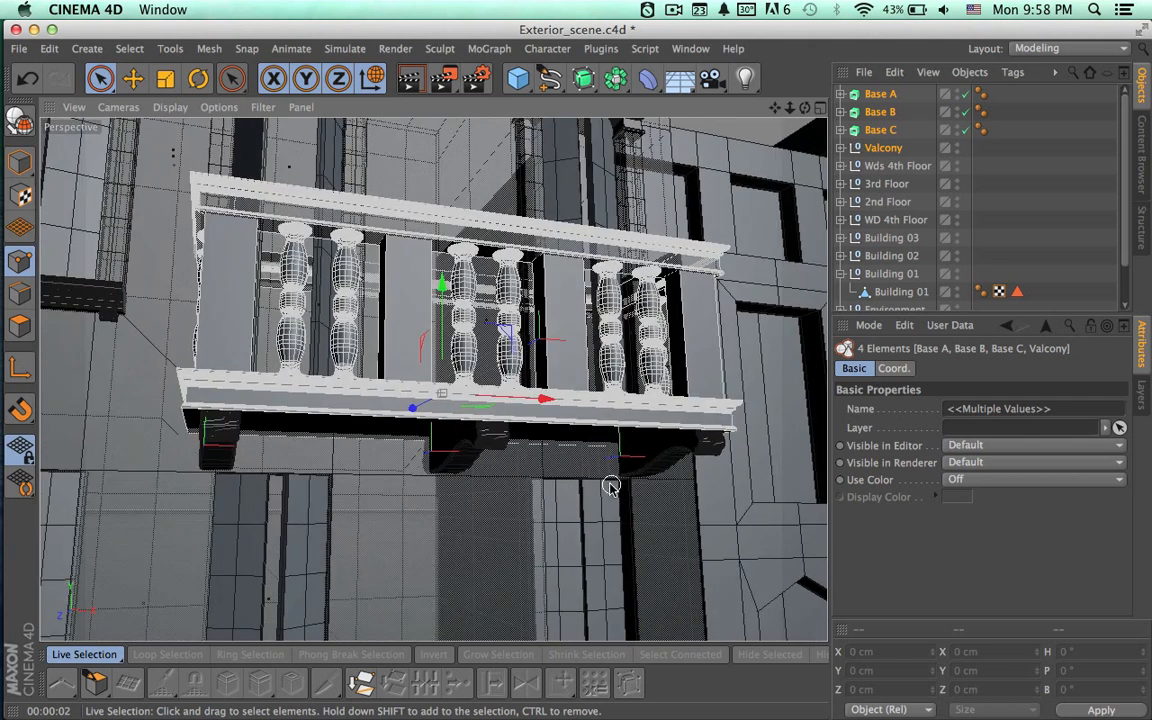
middle_click_drag(611, 487, 661, 579, "alt")
right_click_drag(663, 553, 584, 545, "alt")
left_click_drag(587, 541, 636, 548, "alt")
key("ctrl+r")
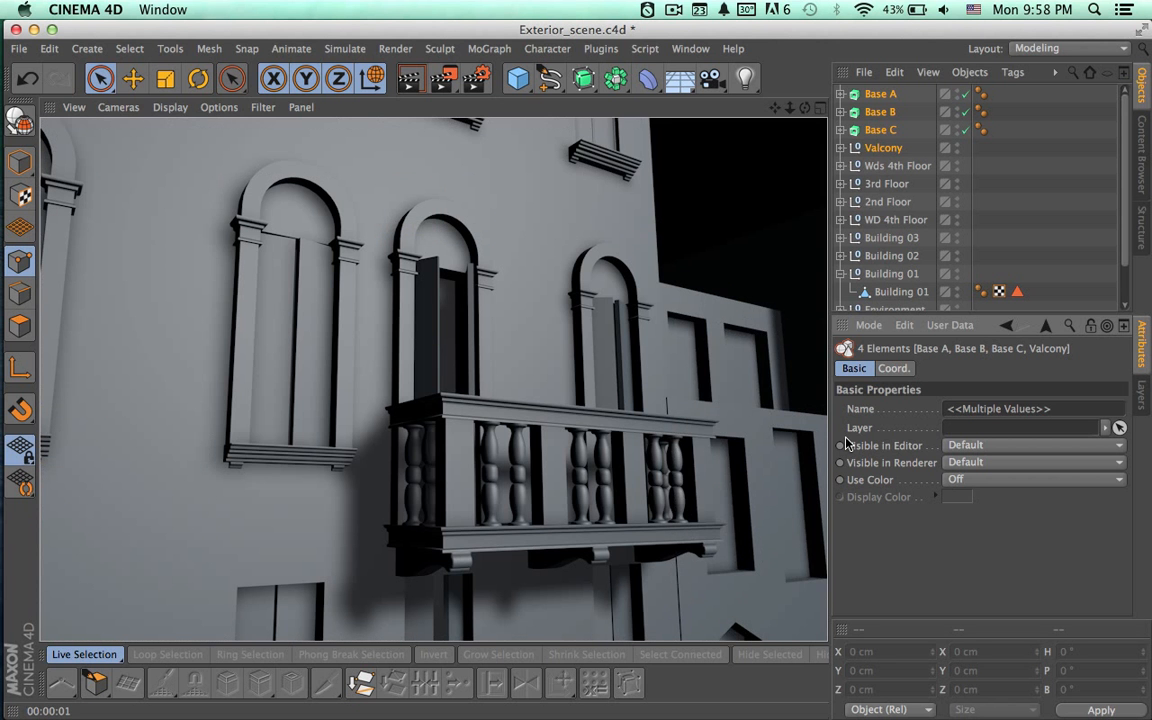
left_click_drag(678, 527, 592, 484, "alt")
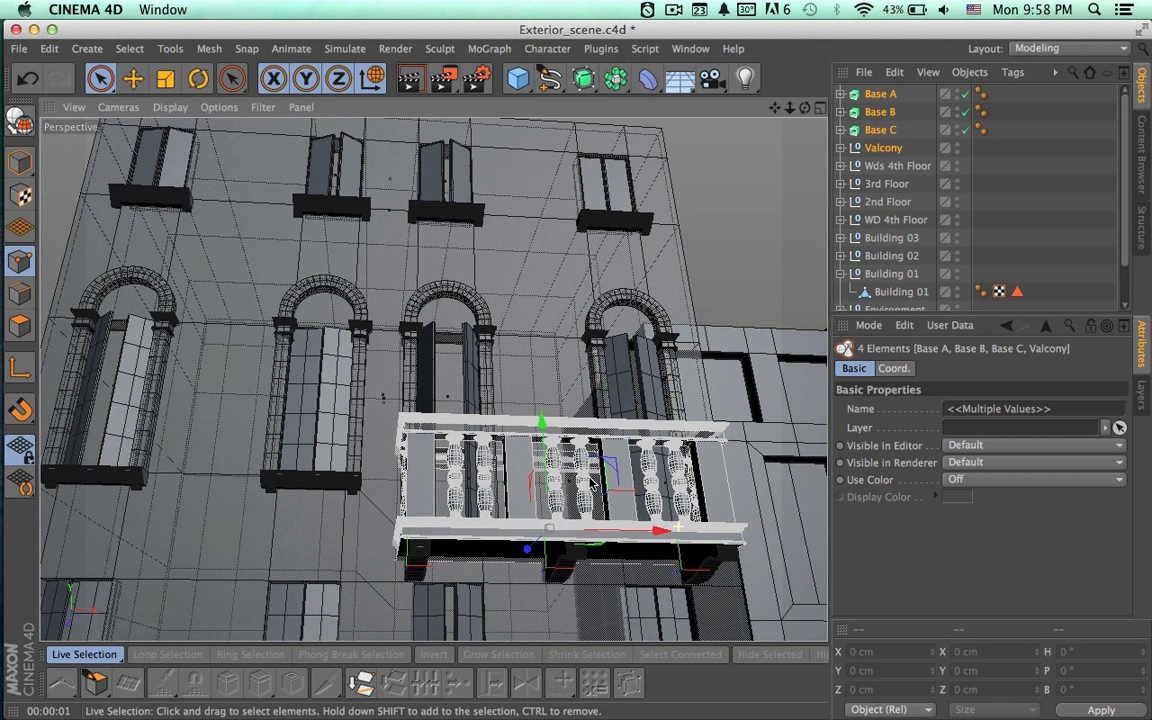
scroll(592, 484, "up", 5)
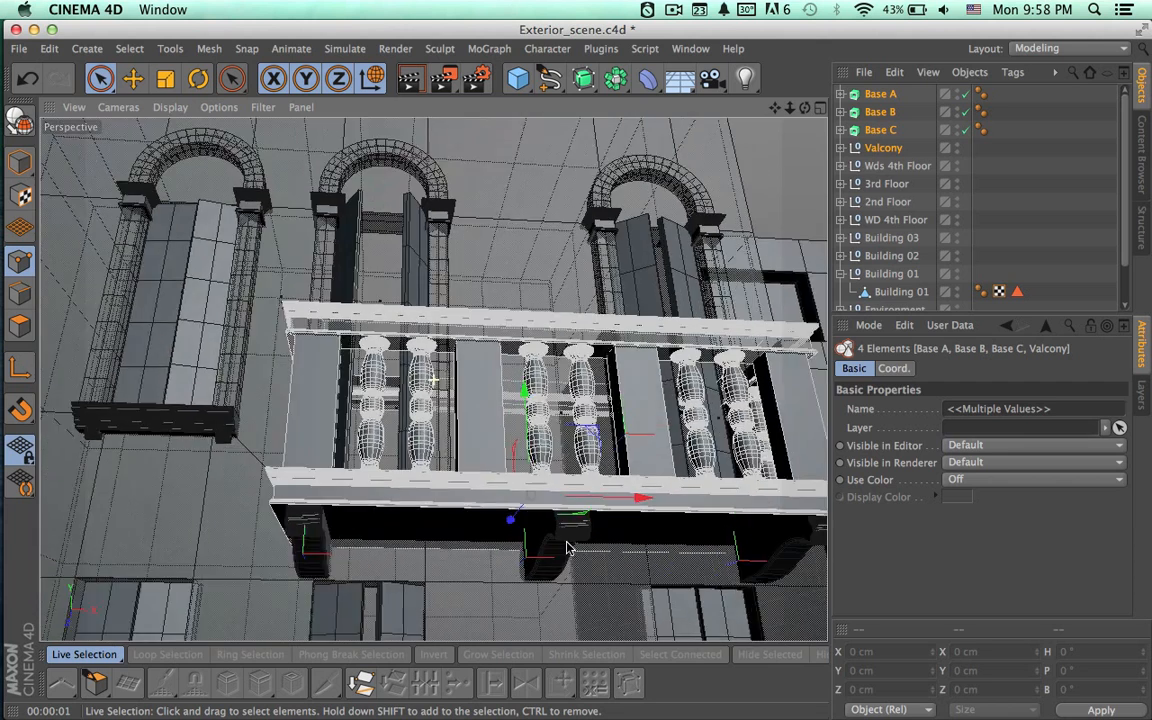
right_click_drag(567, 548, 509, 548, "alt")
left_click_drag(631, 573, 514, 578, "alt")
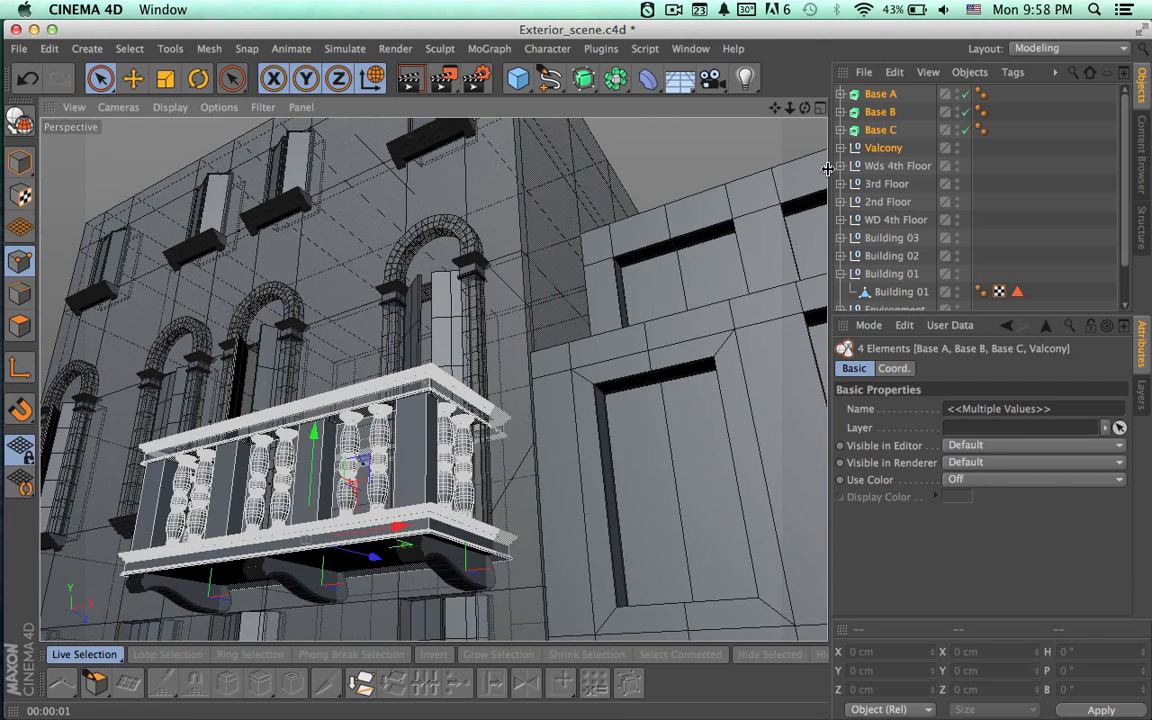
Convert the extrude objects Base A, Base B and Base C into editable polygon objects.
left_click(871, 132)
left_click(877, 96, "shift")
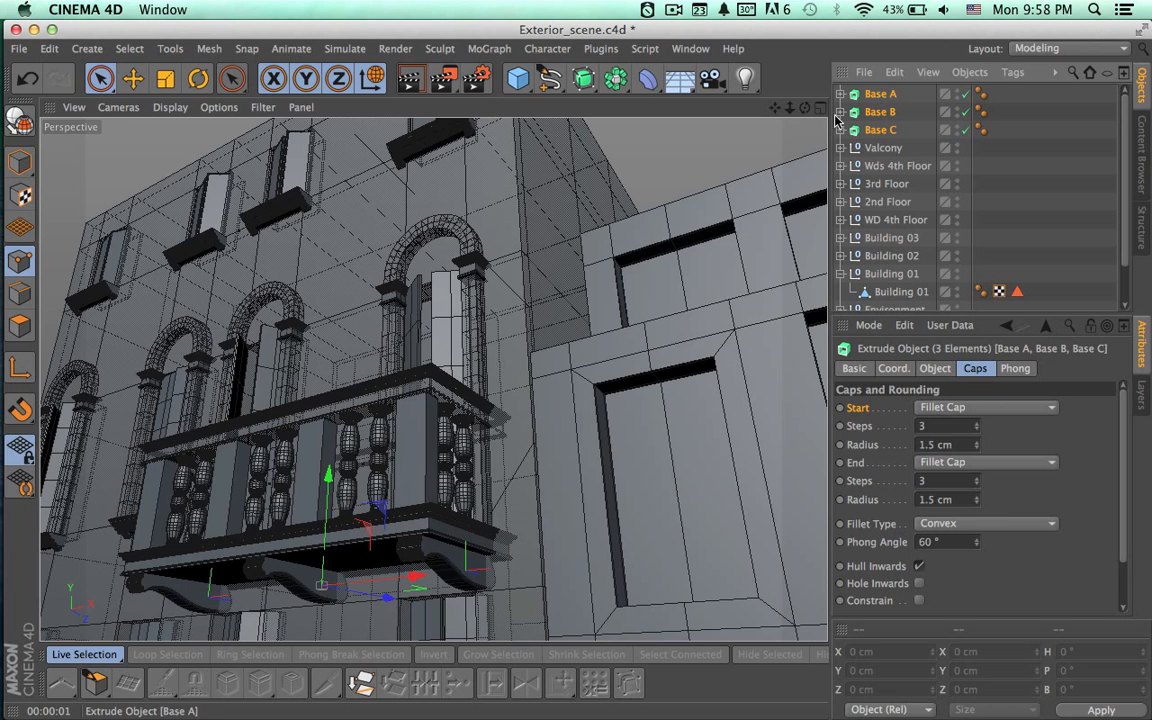
left_click_drag(514, 417, 548, 418, "alt")
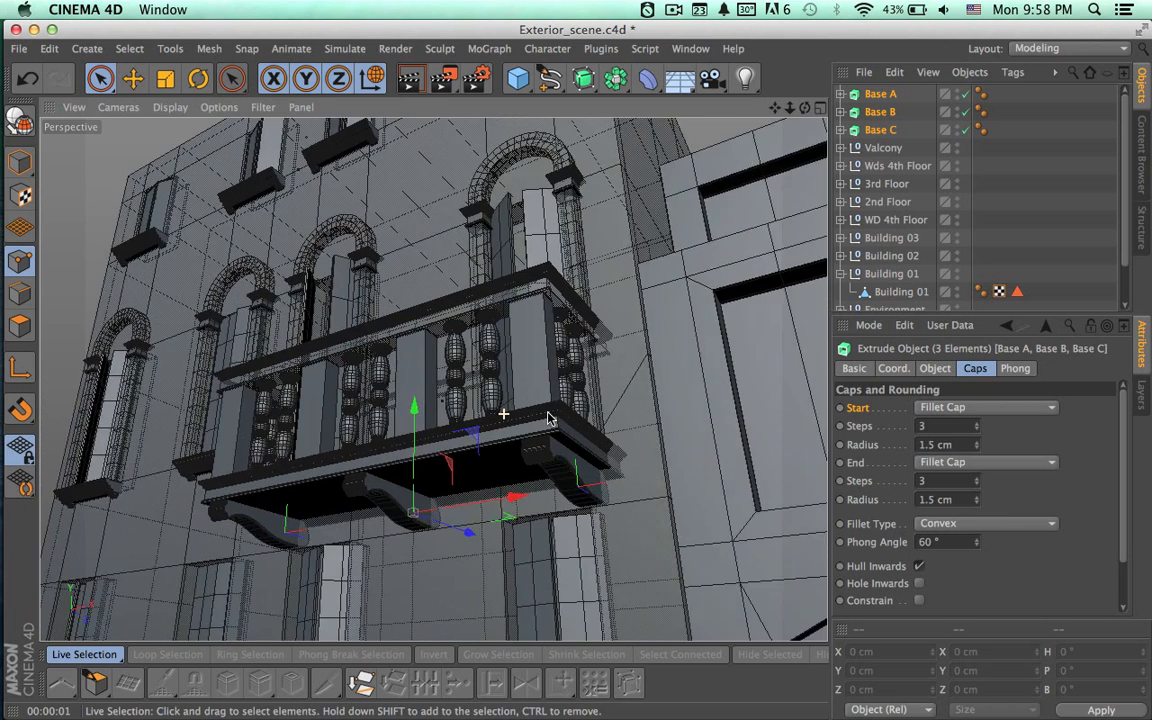
right_click_drag(548, 418, 615, 414, "alt")
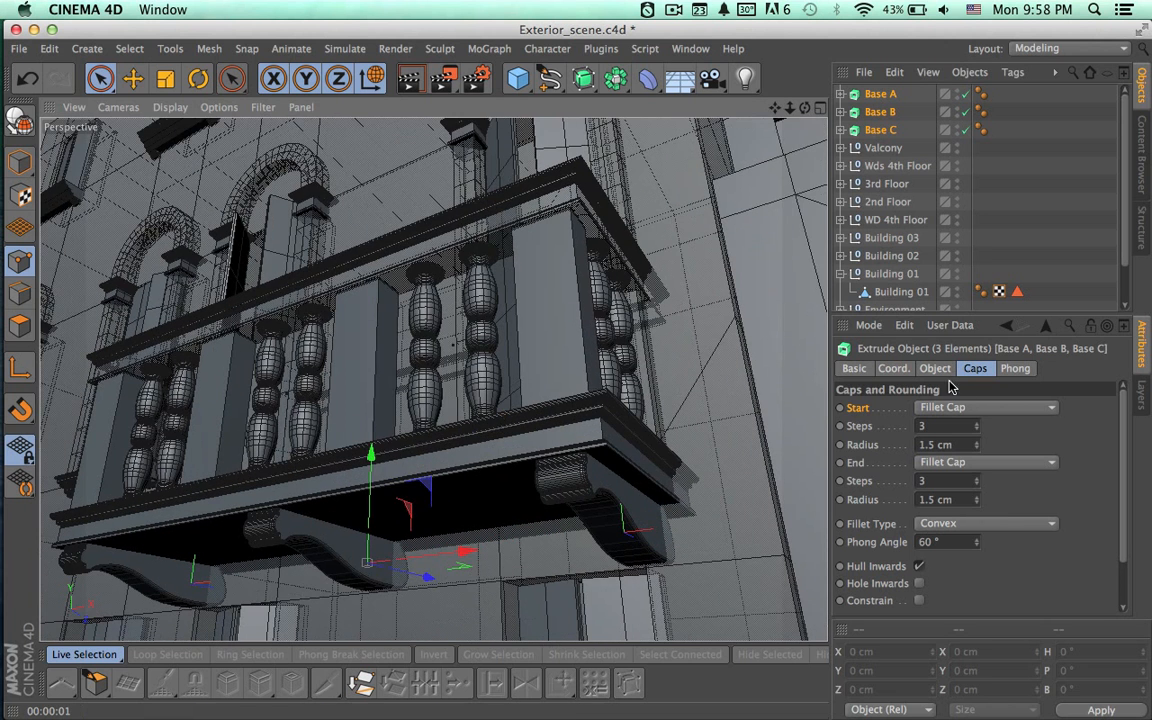
left_click(905, 369)
left_click(940, 369)
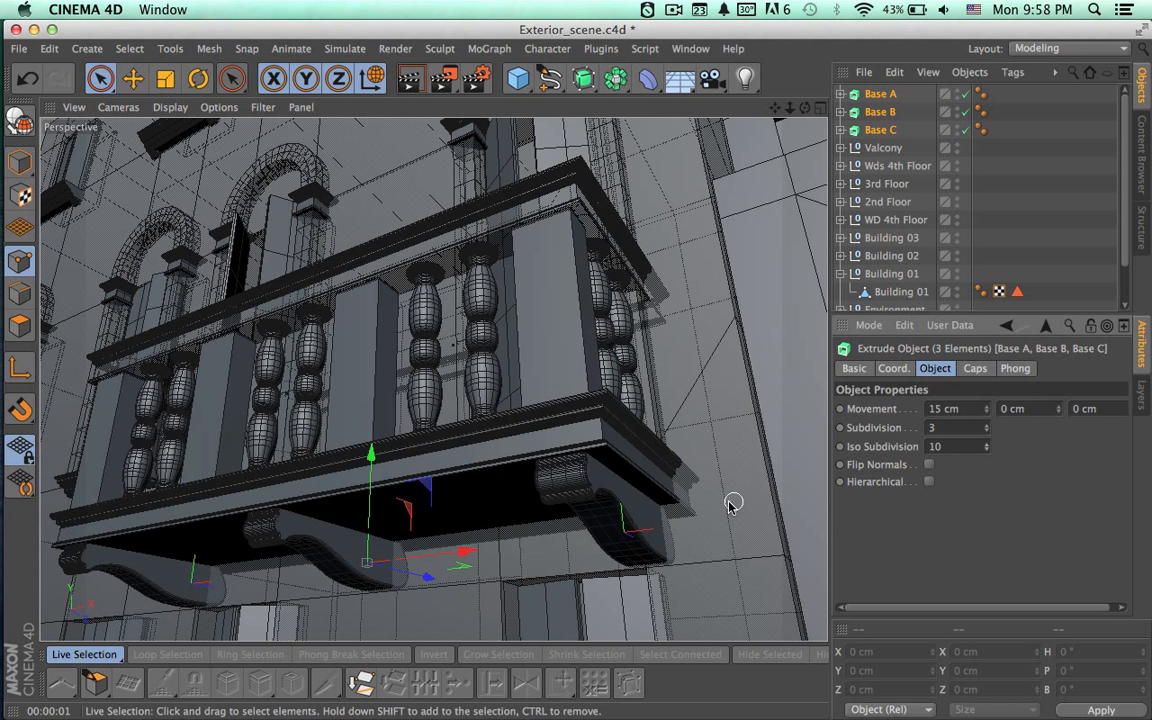
left_click_drag(649, 555, 619, 566, "alt")
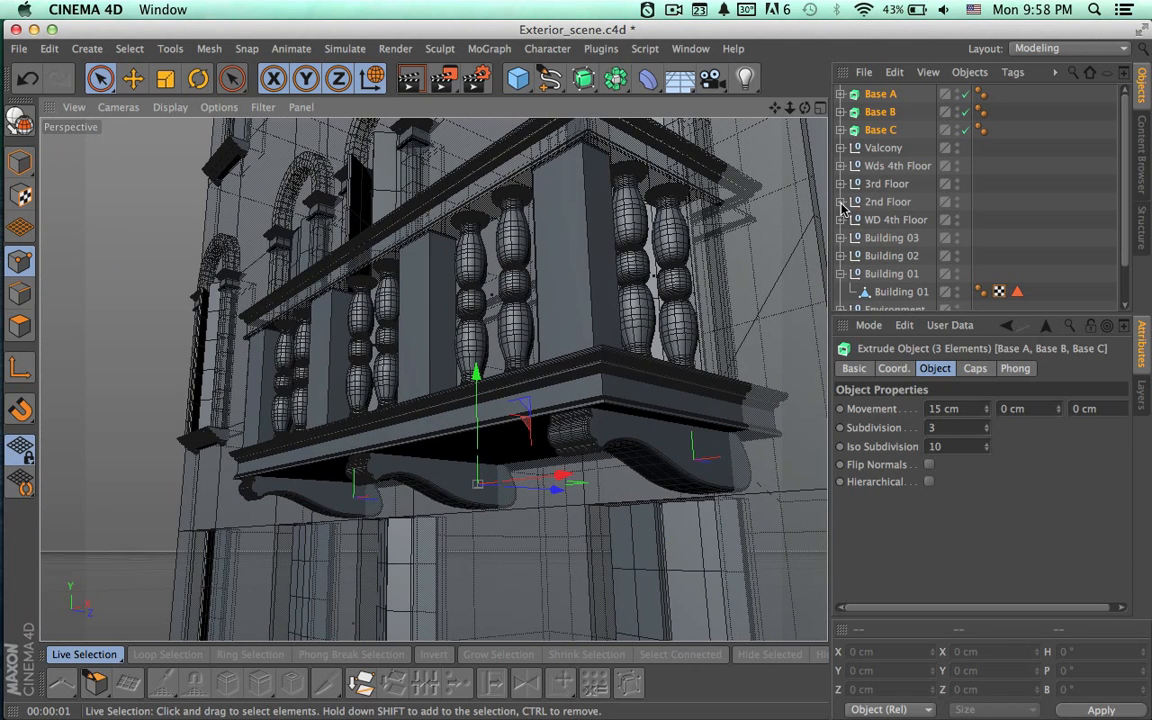
key("c")
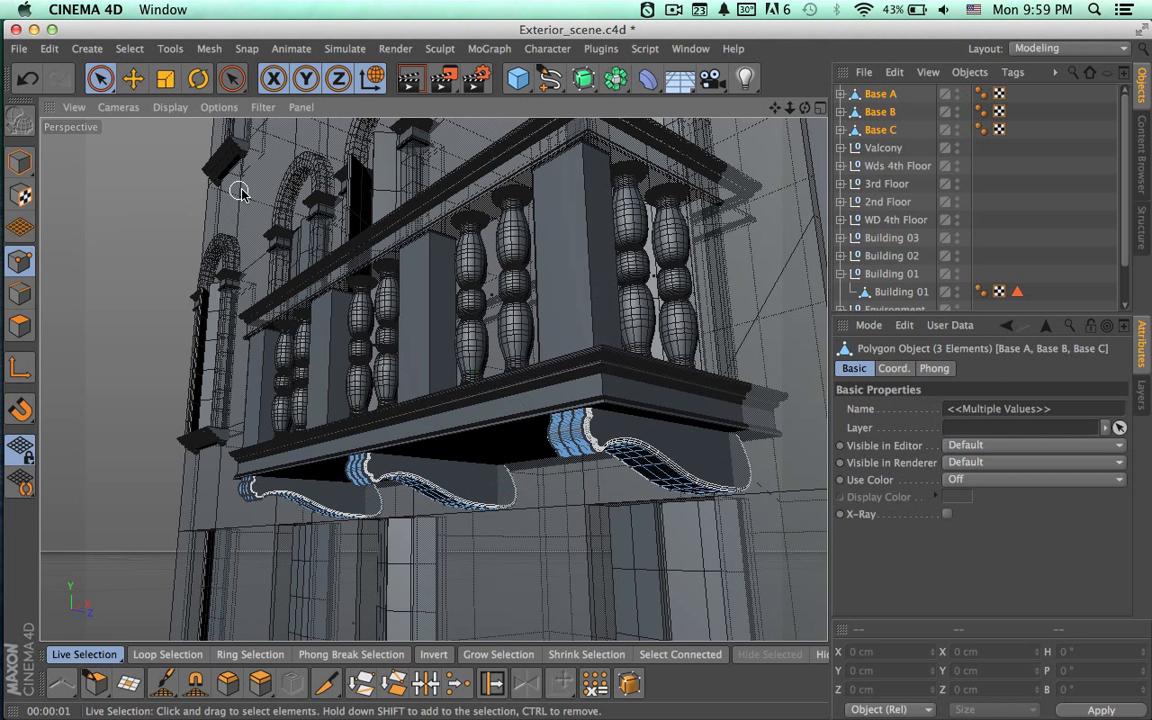
Render the perspective view to check the balcony and brackets against the whole facade.
left_click(868, 98)
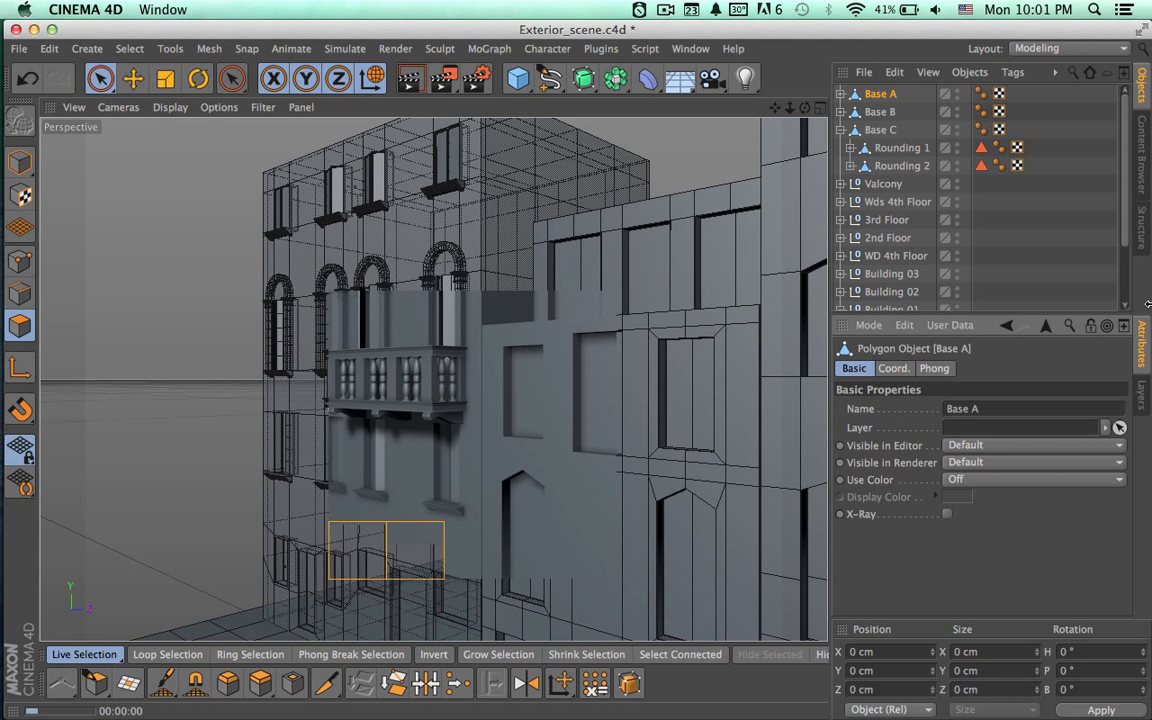
key("ctrl+r")
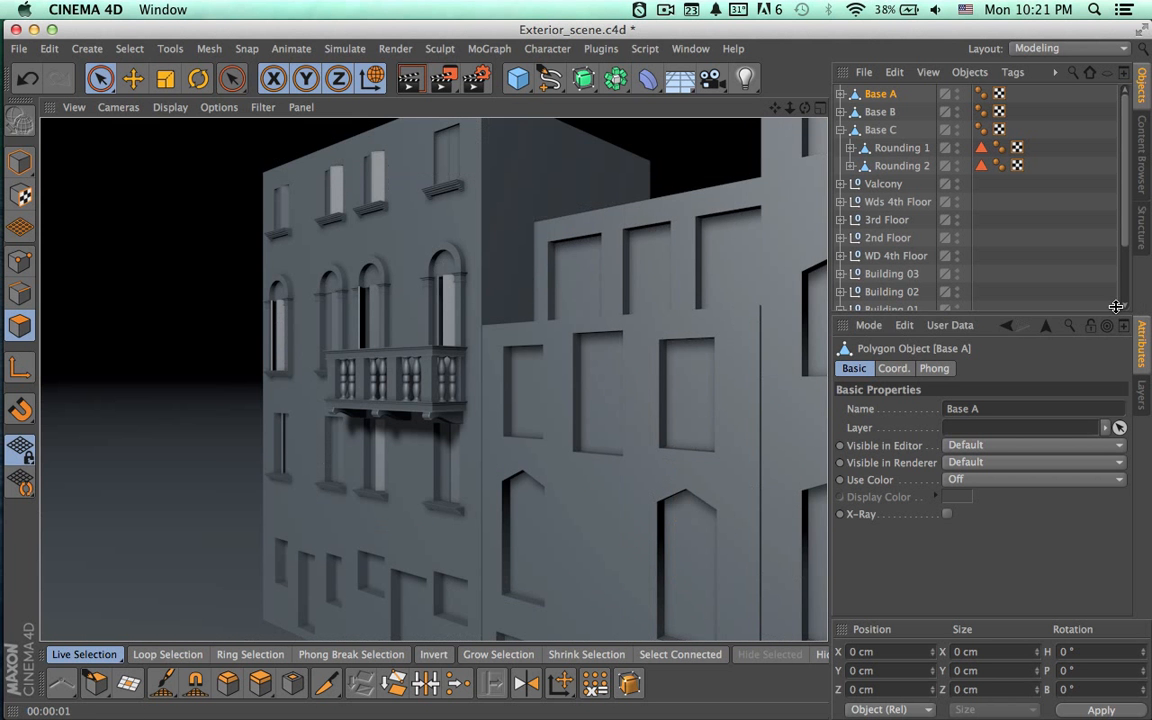
Rename the bracket Base C as Base D.
left_click(880, 112)
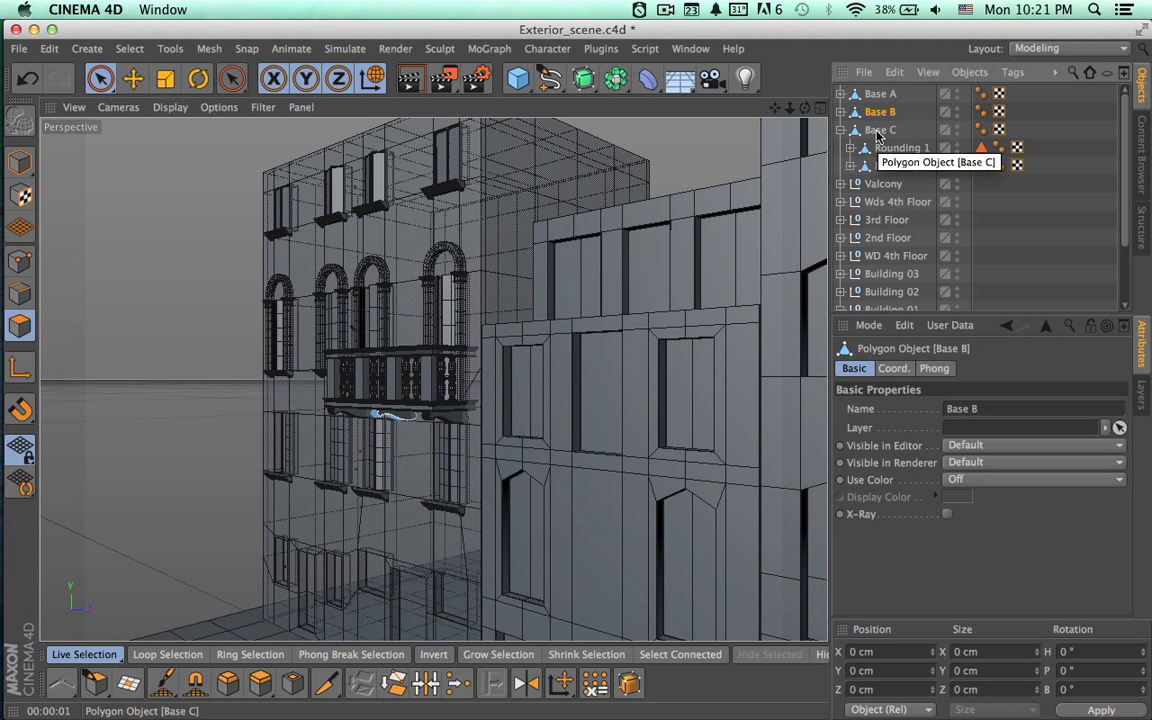
left_click(877, 132)
double_click(878, 132)
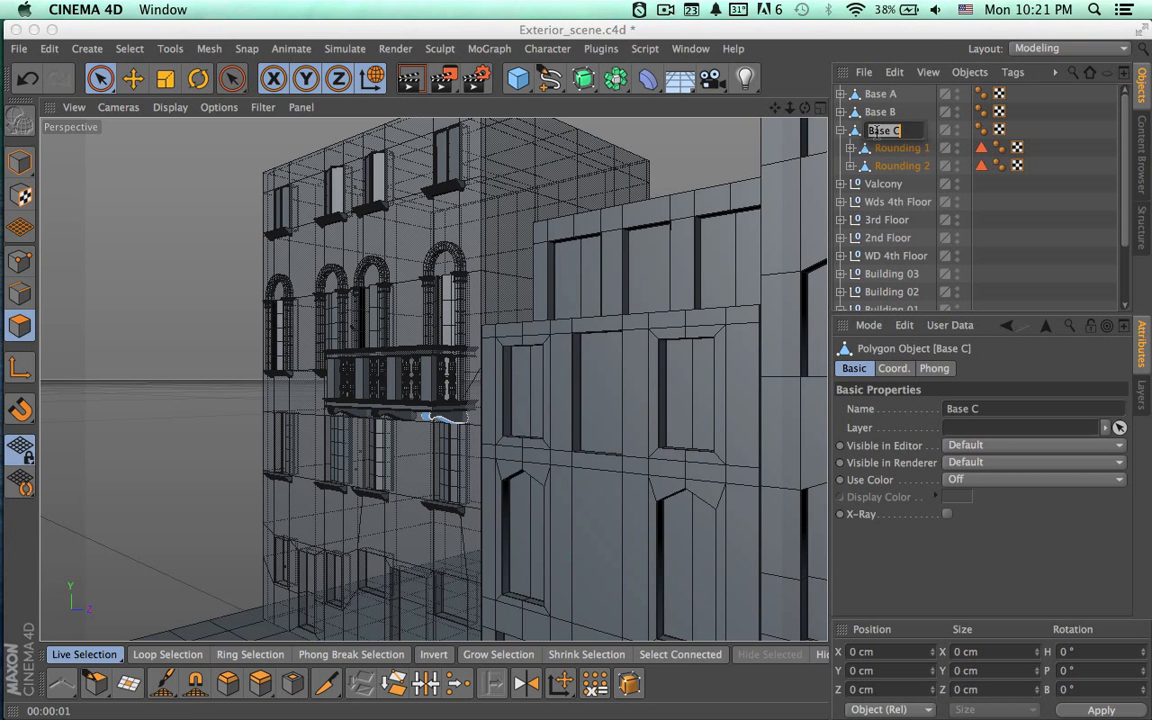
left_click(906, 131)
type("D")
key("Return")
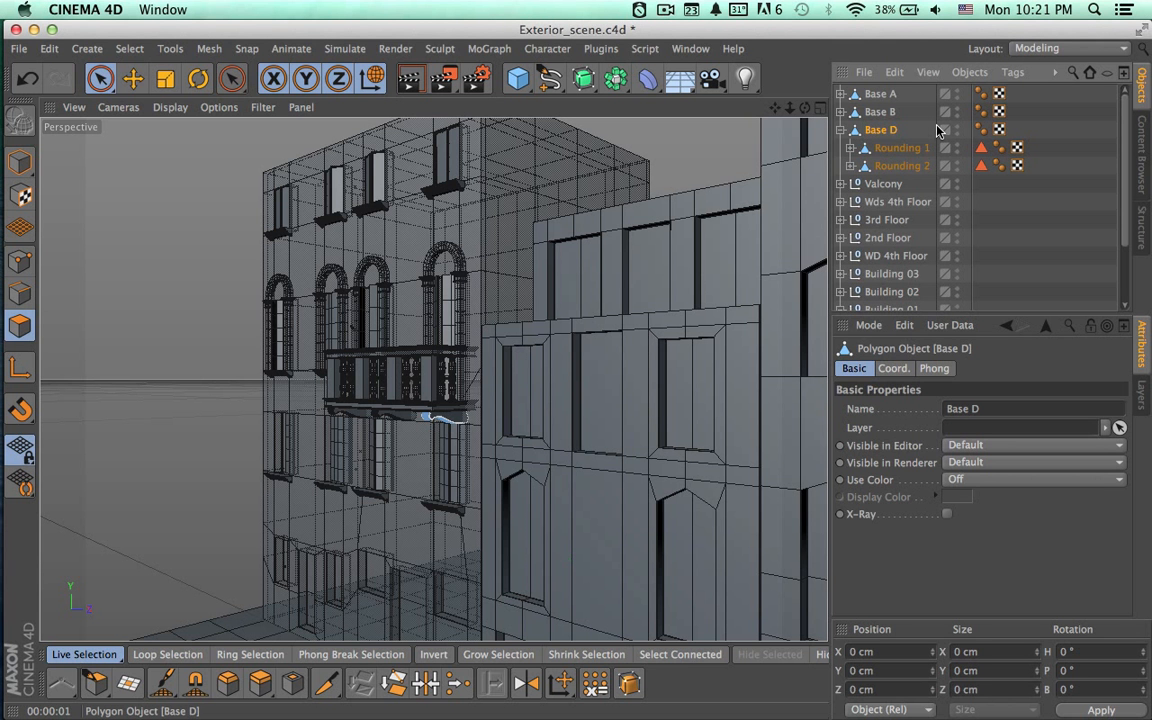
Duplicate Base B, name the copy Base C, and place it between Base B and Base D in the hierarchy.
left_click(882, 114)
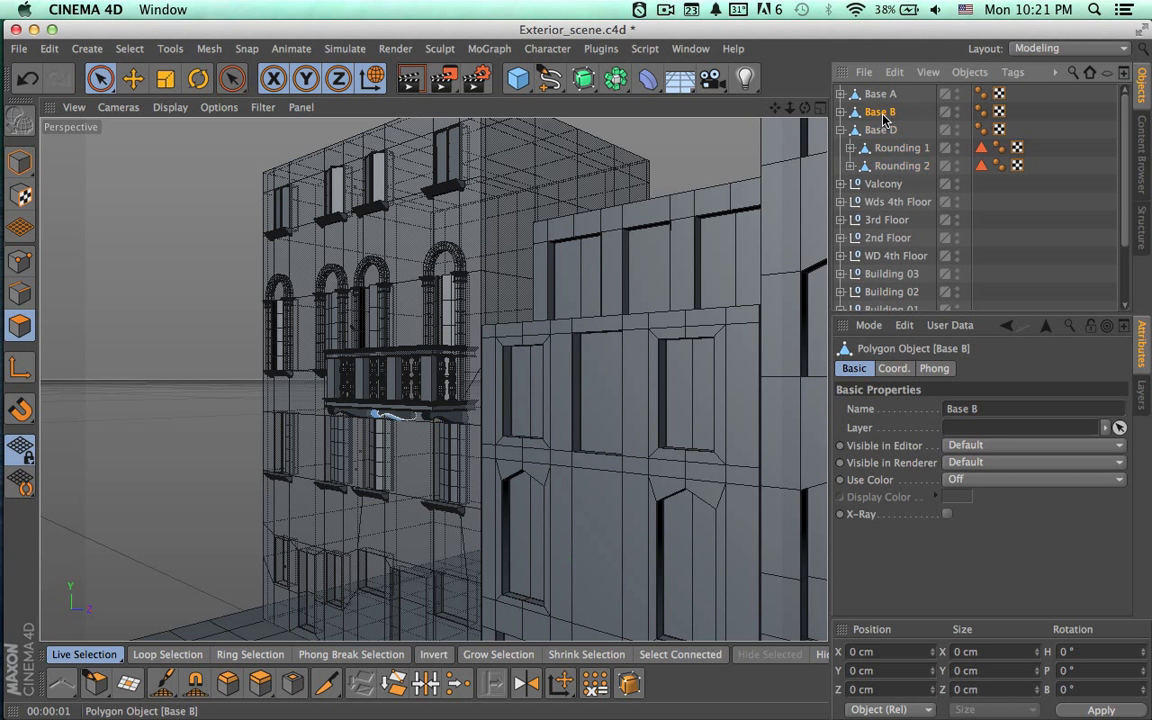
key("super+v")
double_click(881, 95)
key("Down")
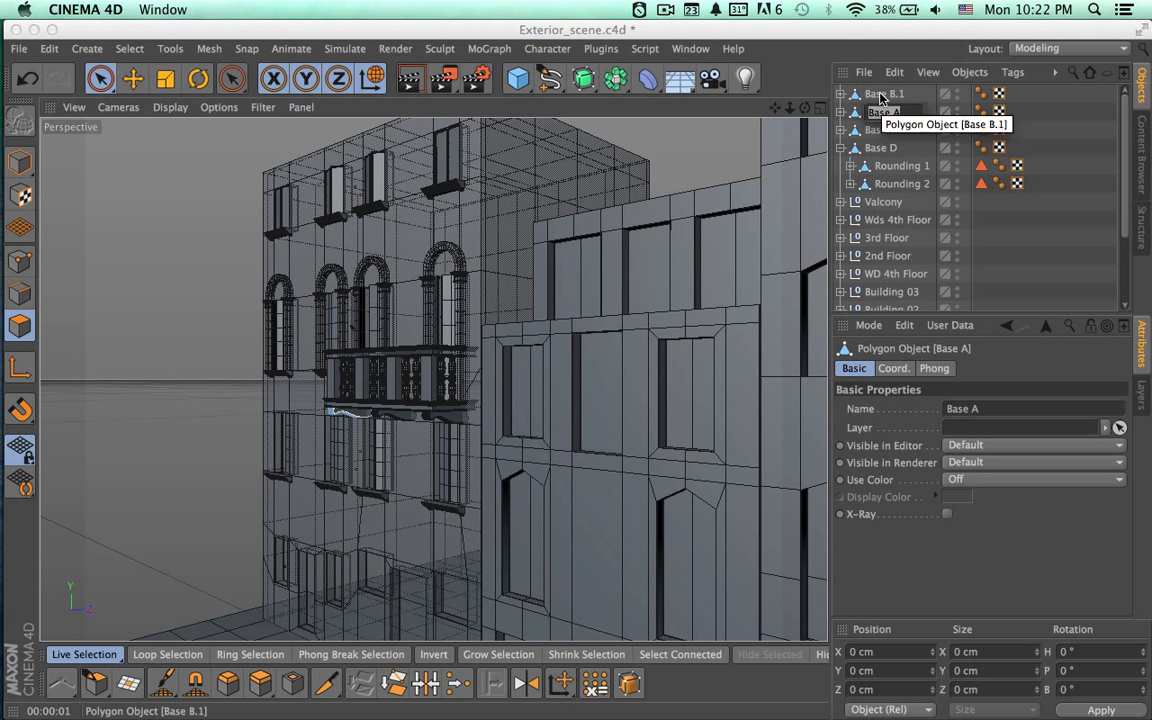
key("Up")
type("Base")
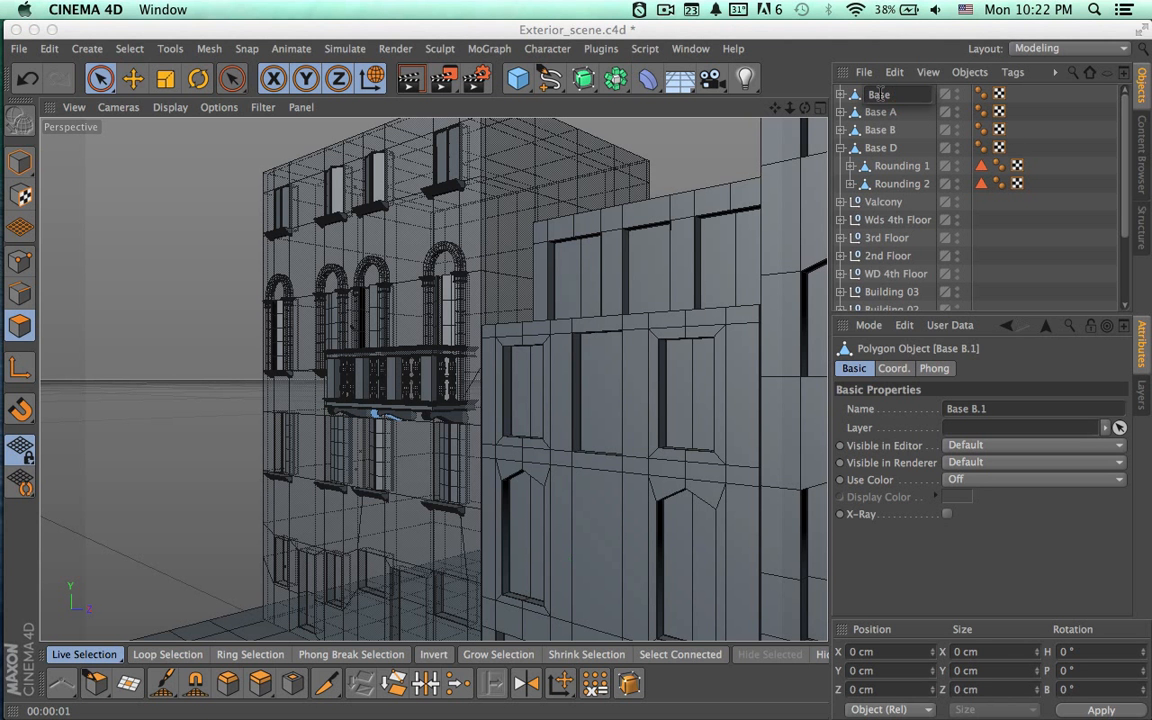
type(" C")
key("Return")
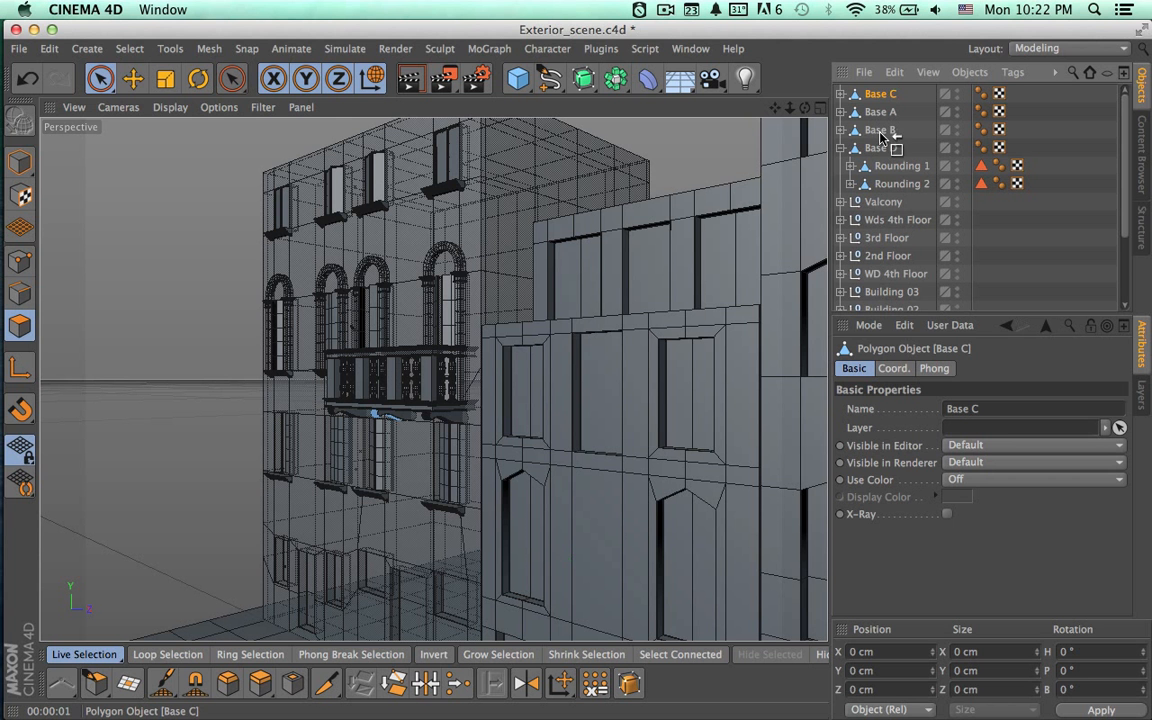
left_click_drag(880, 137, 880, 138)
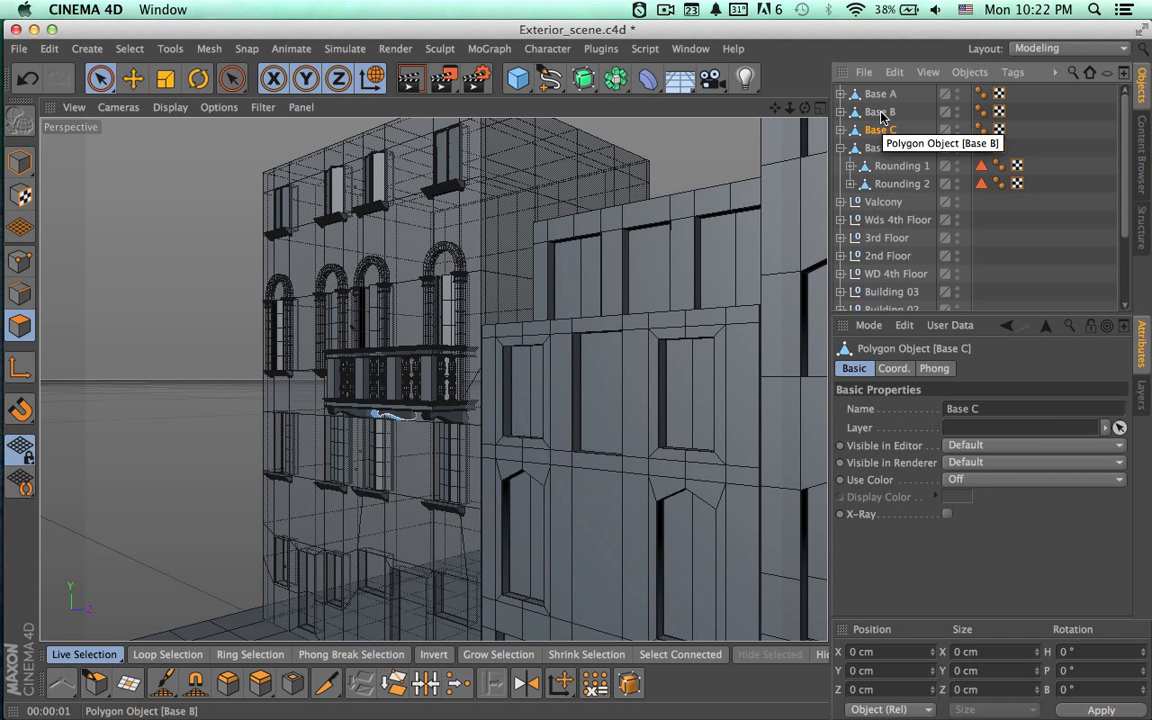
Move bracket Base B to X about -428 cm and Base C to X about -335 cm, under the balcony's two inner posts.
double_click(881, 112)
left_click(820, 108)
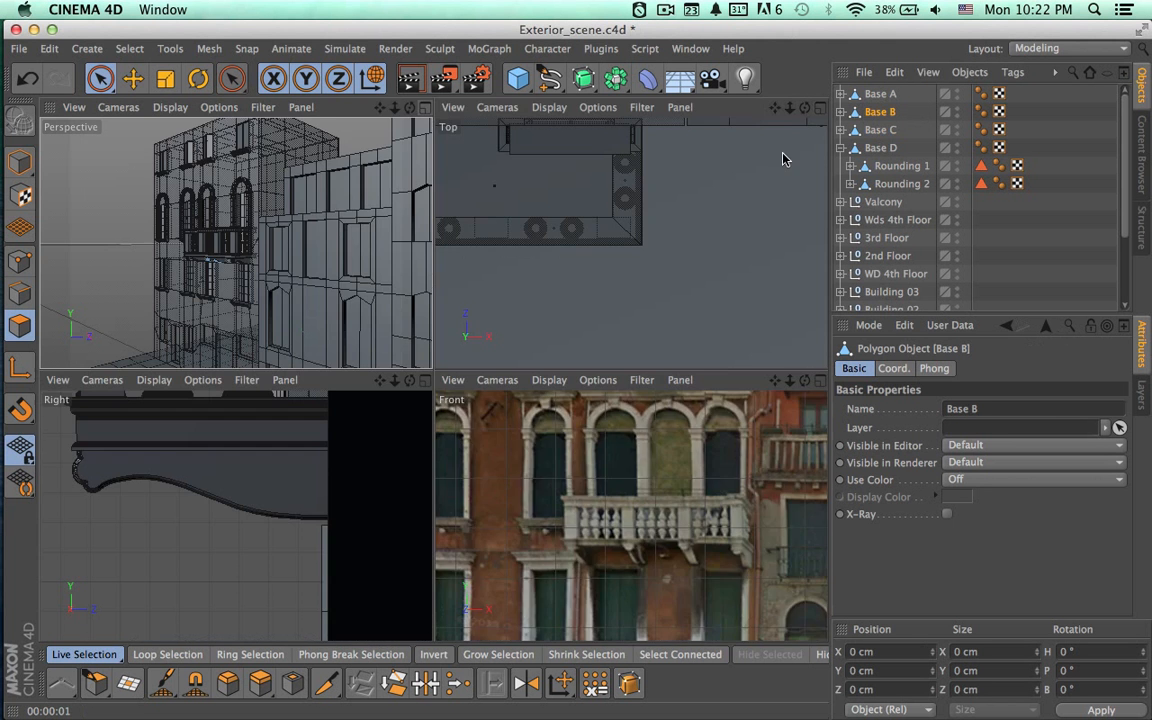
left_click(819, 381)
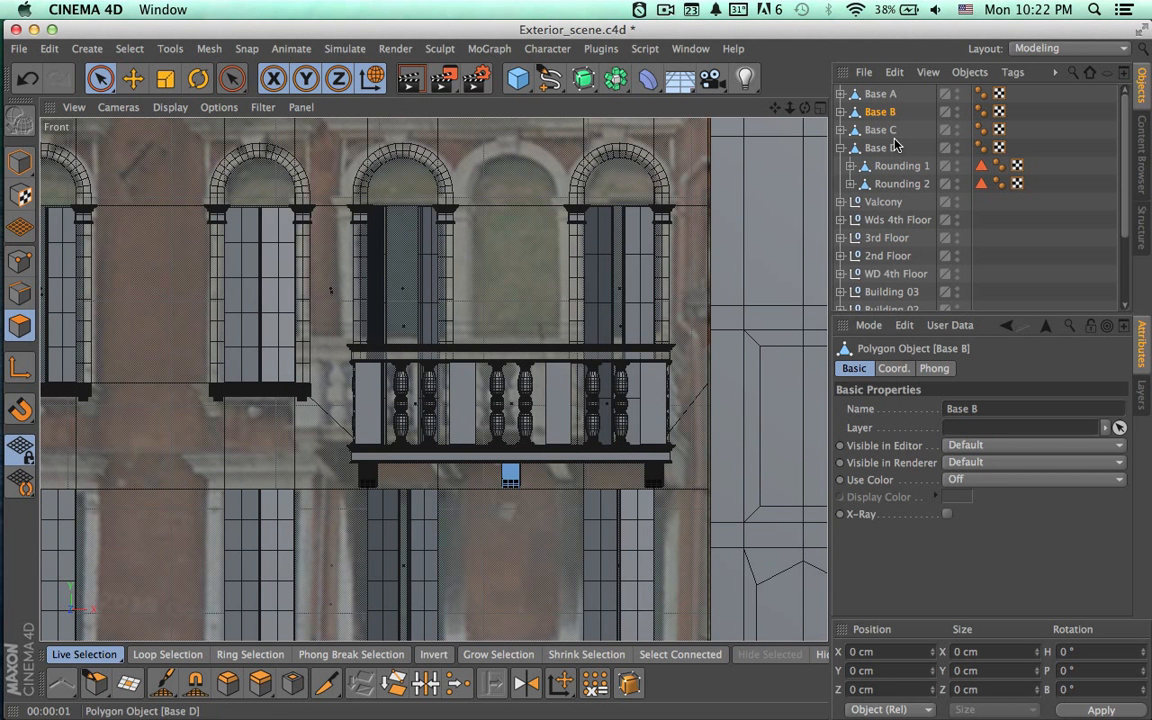
left_click(535, 231)
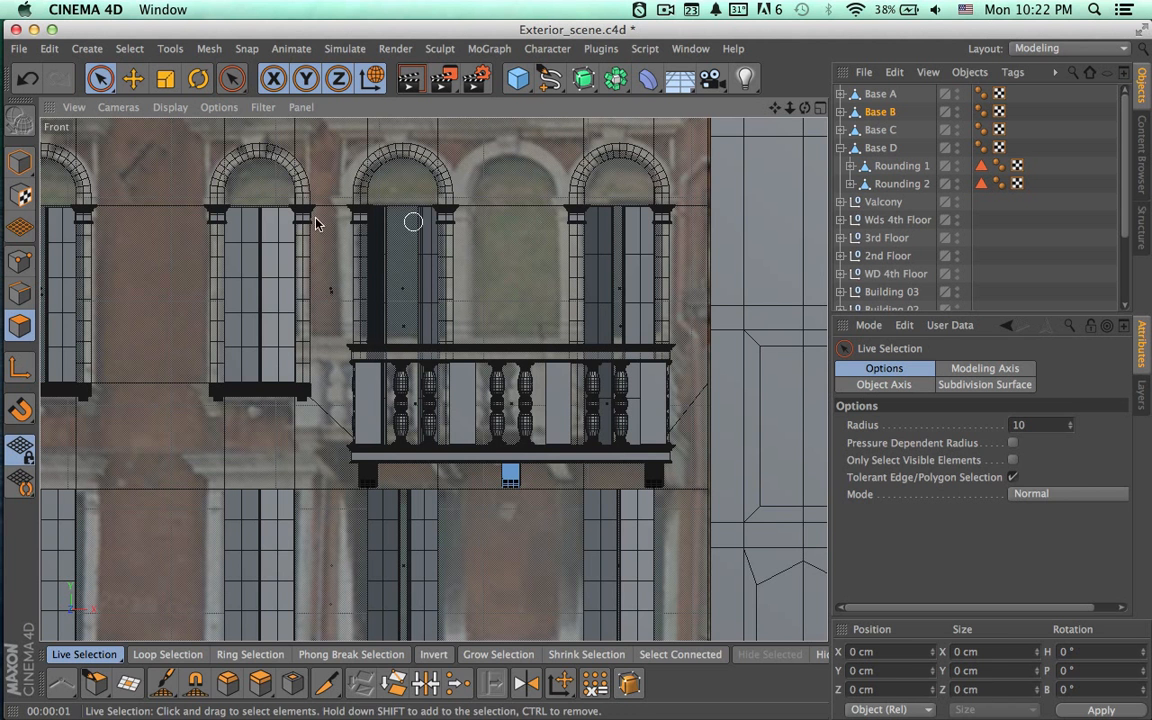
left_click(20, 162)
left_click(650, 450)
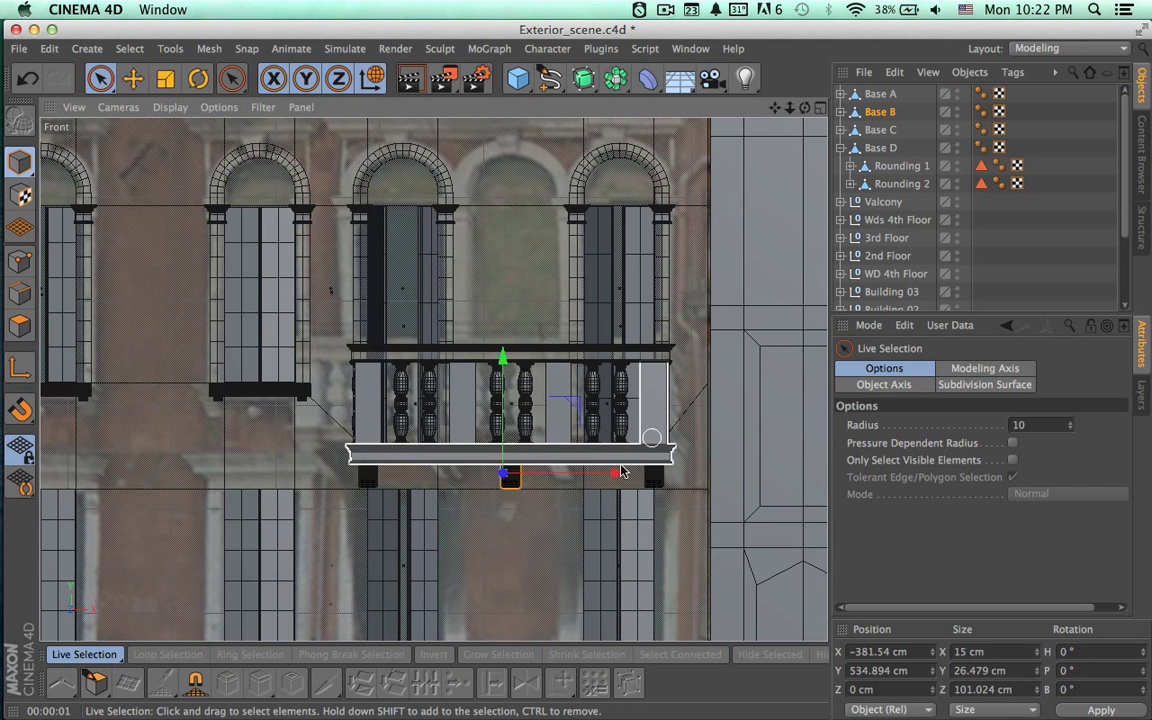
scroll(600, 511, "up", 5)
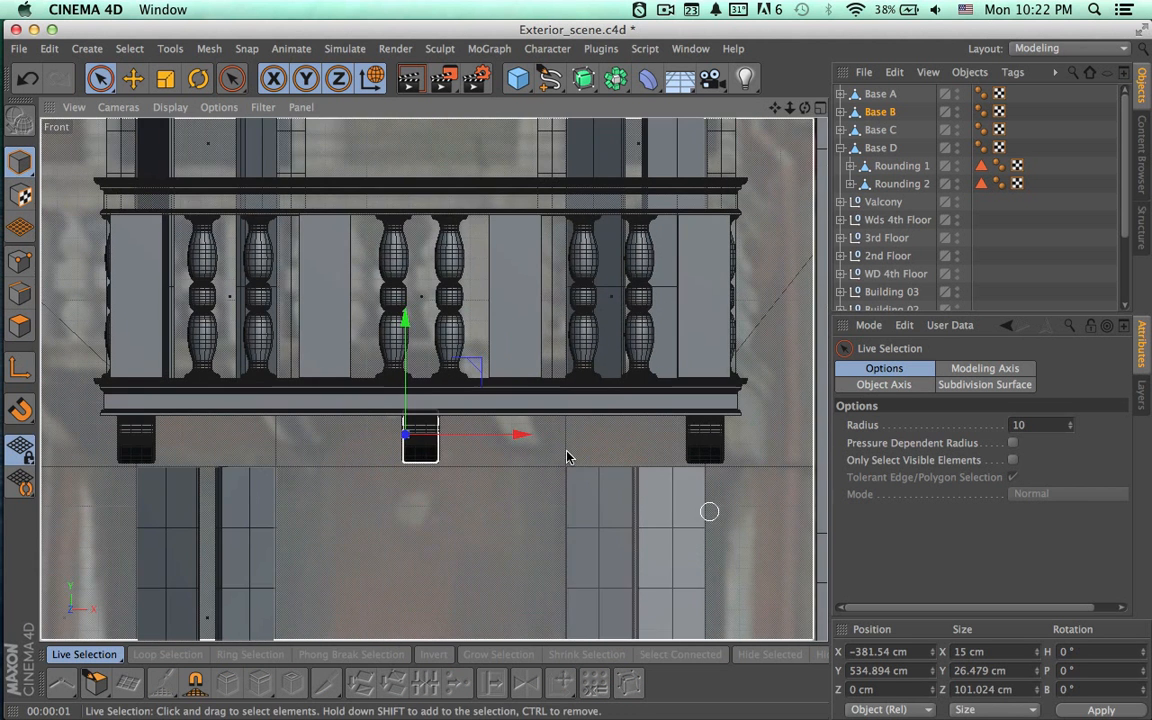
left_click_drag(522, 434, 422, 429)
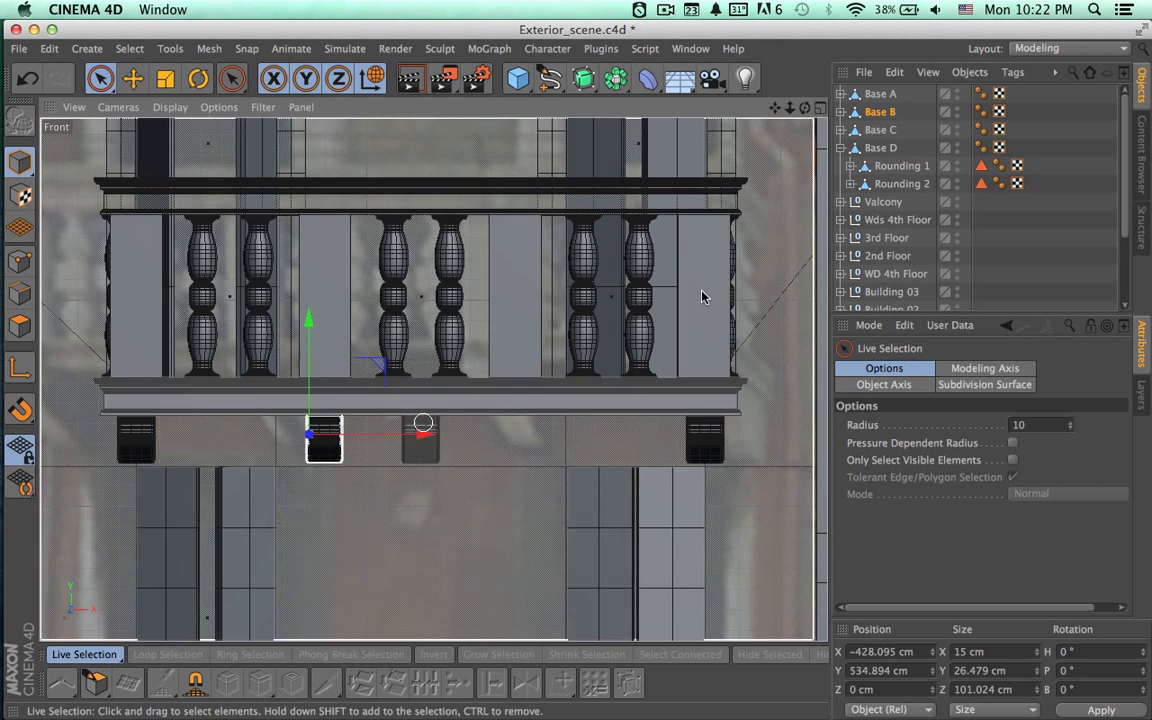
left_click(880, 130)
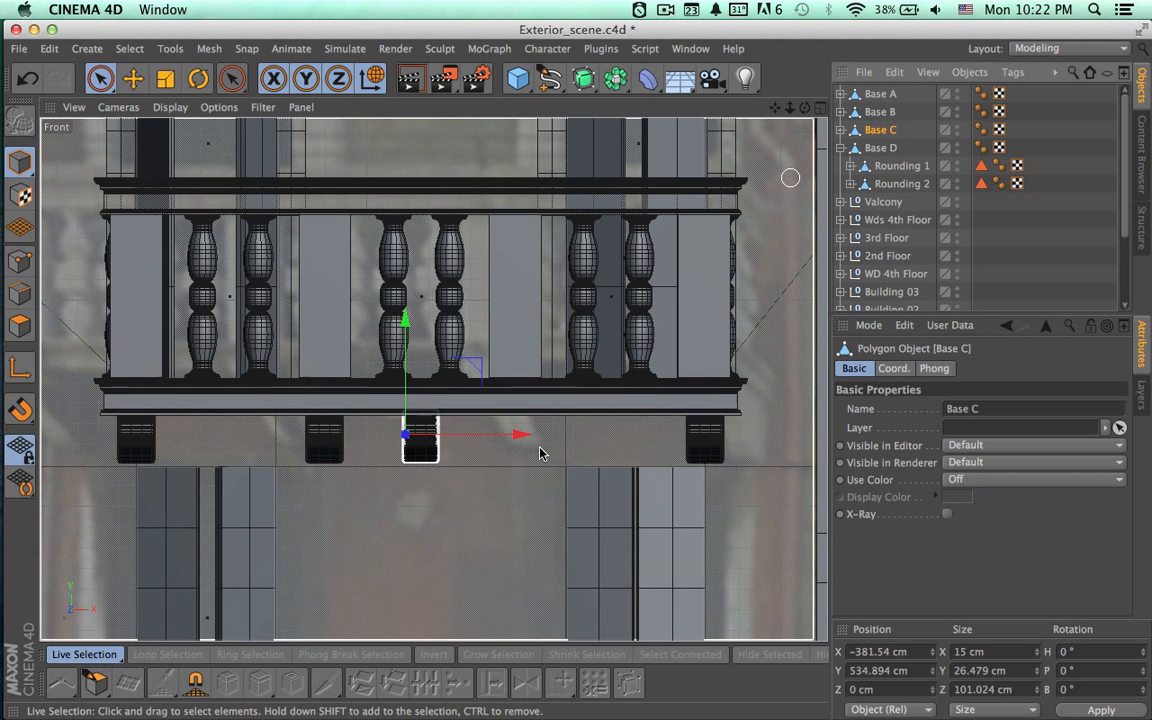
left_click_drag(527, 437, 617, 434)
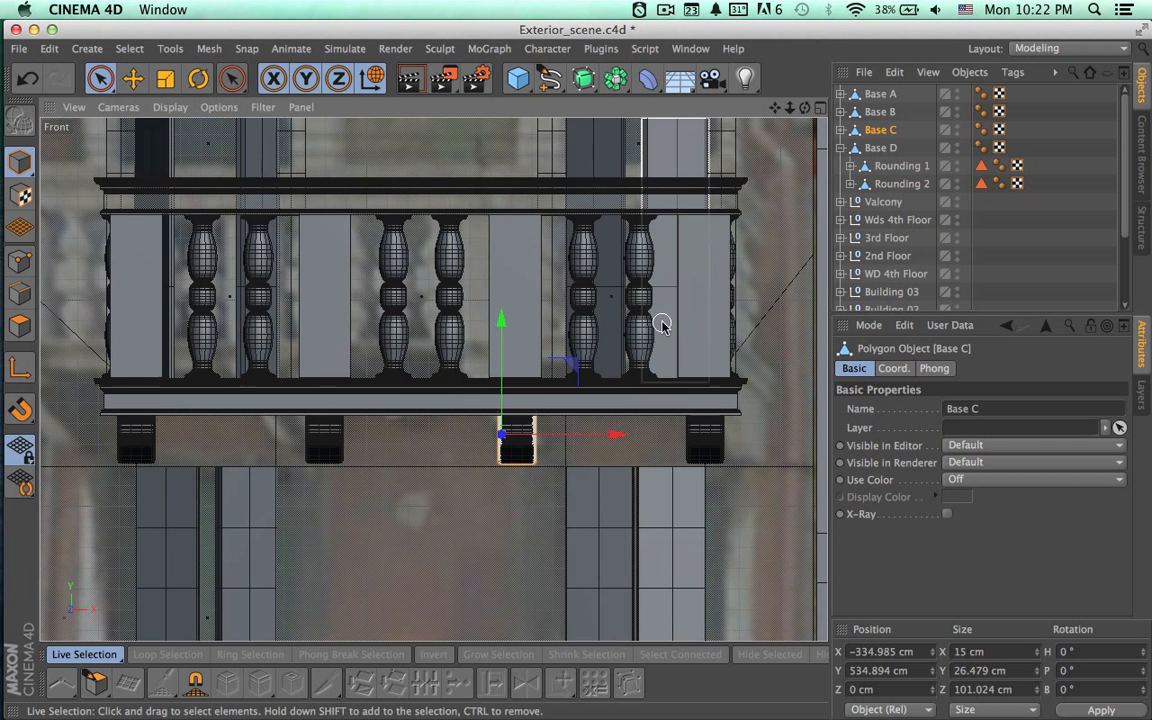
Render the perspective view of the facade to check the four brackets under the balcony.
left_click(818, 109)
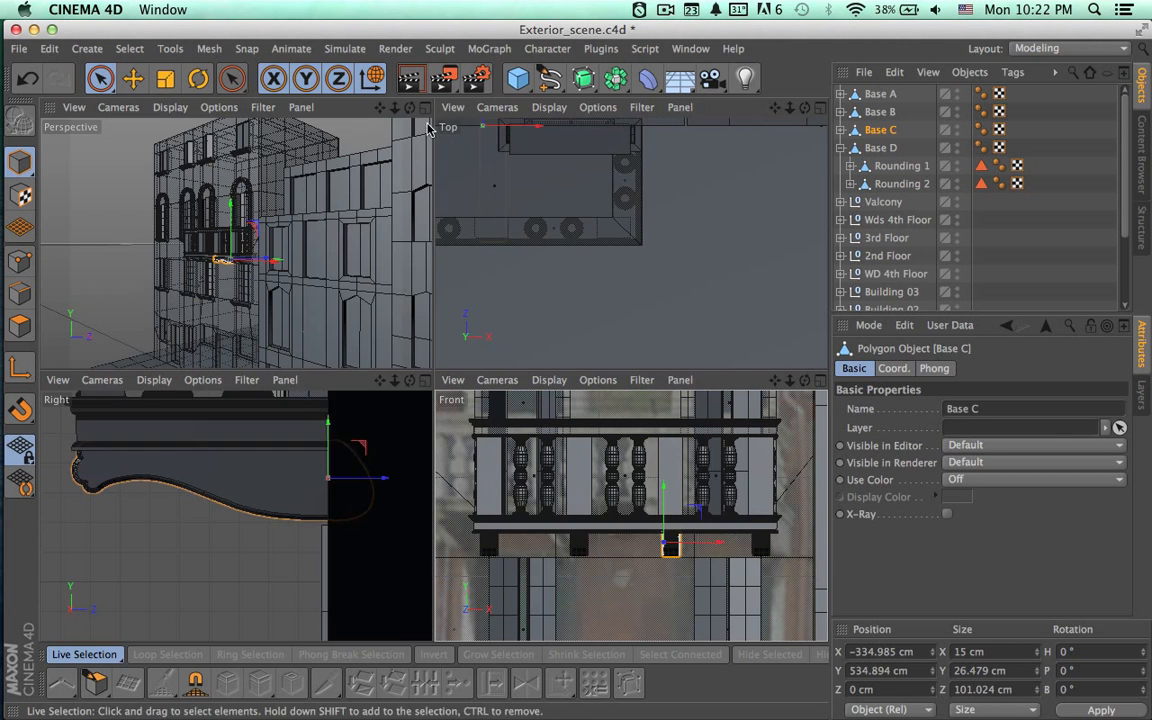
left_click(424, 108)
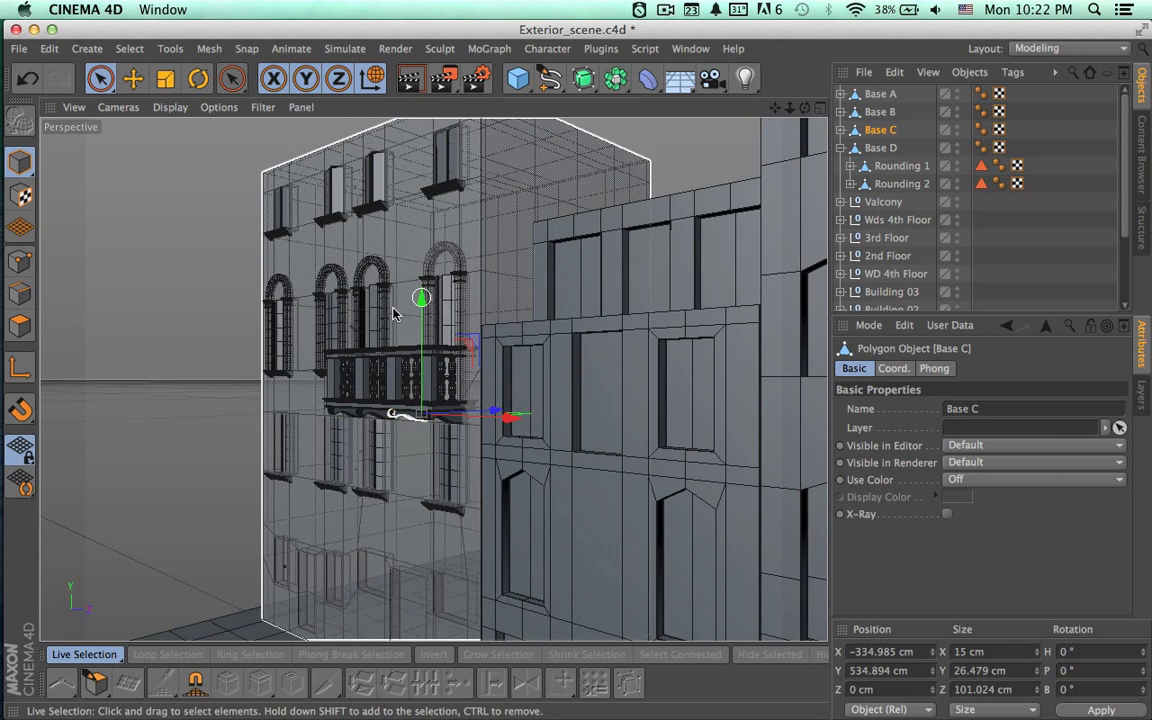
left_click_drag(504, 302, 539, 297, "alt")
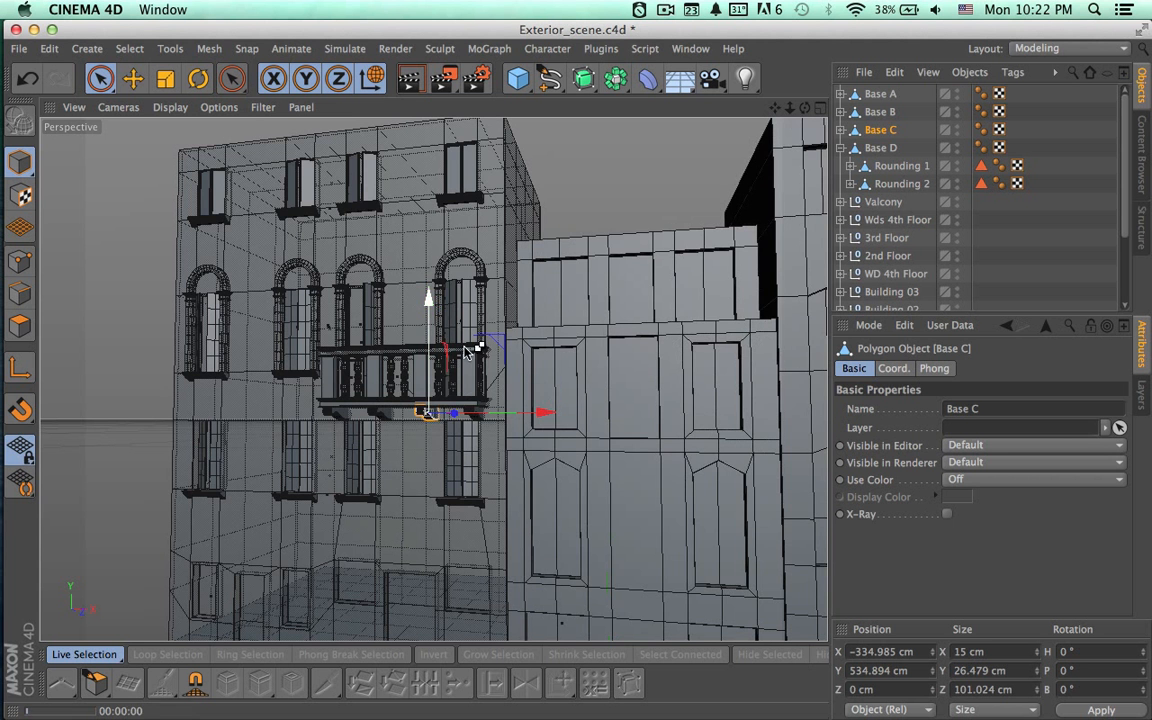
key("ctrl+r")
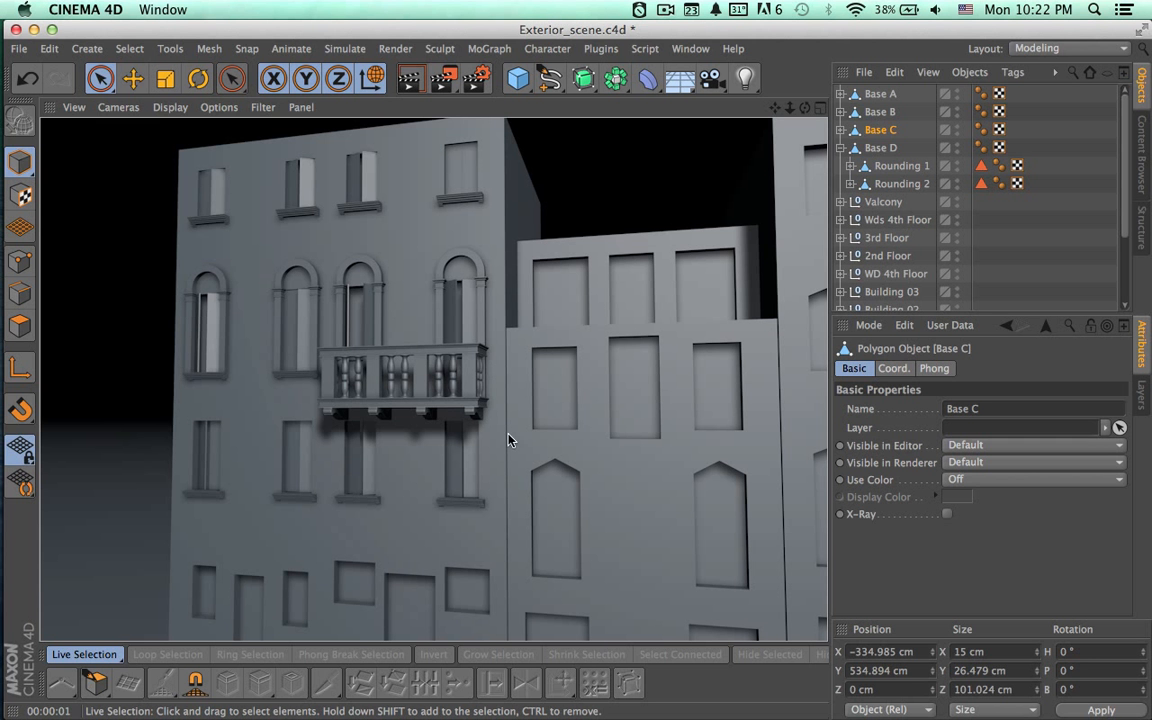
Consult the balcony in the Google Earth street view, and inspect the modelled balcony's railing and brackets up close.
mouse_move(416, 420)
left_mouse_down("alt")
mouse_move(412, 411)
mouse_move(588, 453)
mouse_move(586, 442)
mouse_move(524, 514)
mouse_move(524, 489)
mouse_move(619, 414)
left_mouse_up("alt")
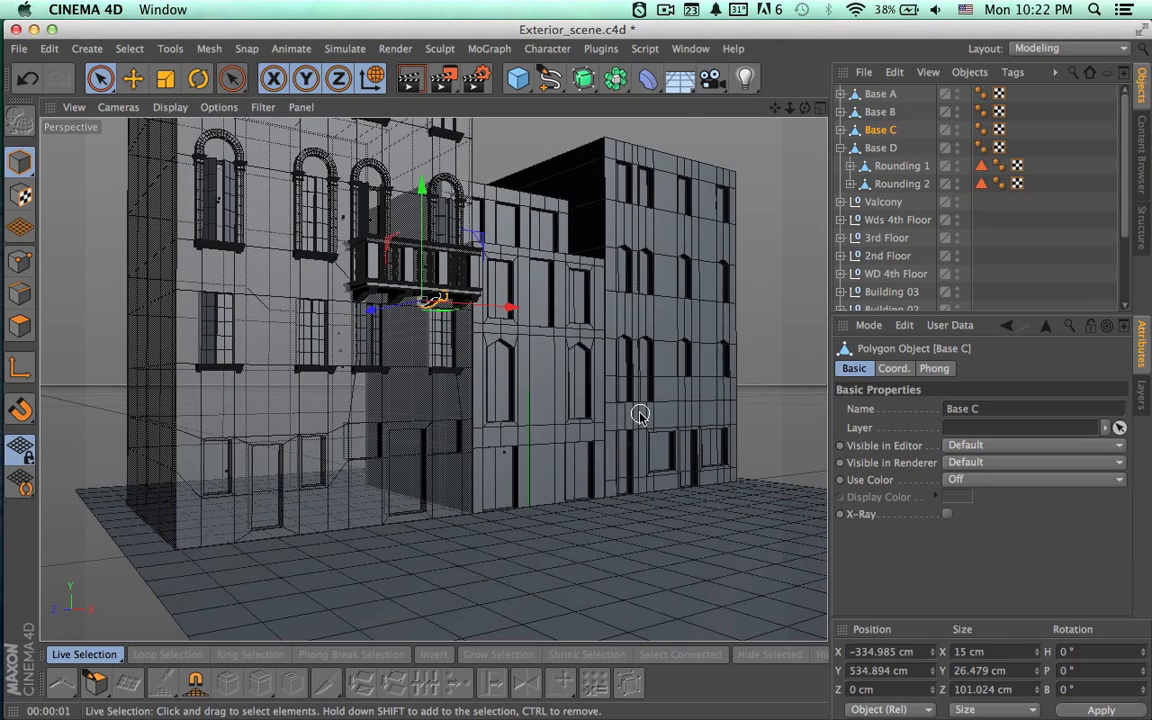
key("super+Tab")
key("super+Tab")
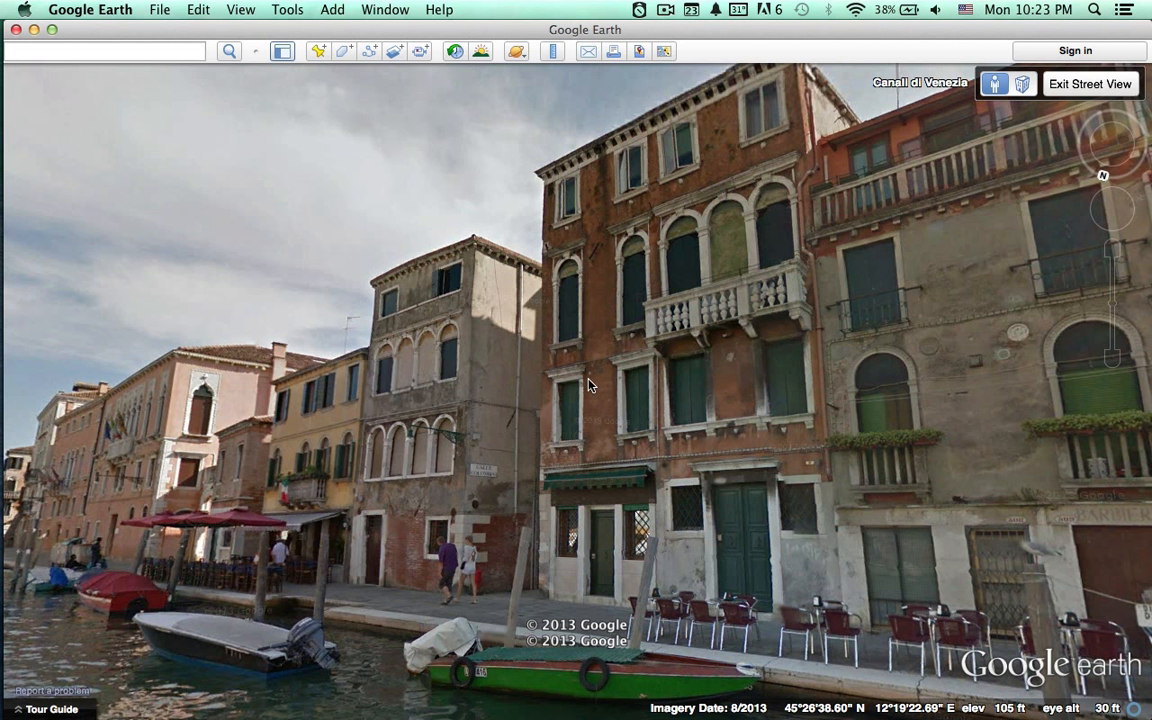
key("super+Tab")
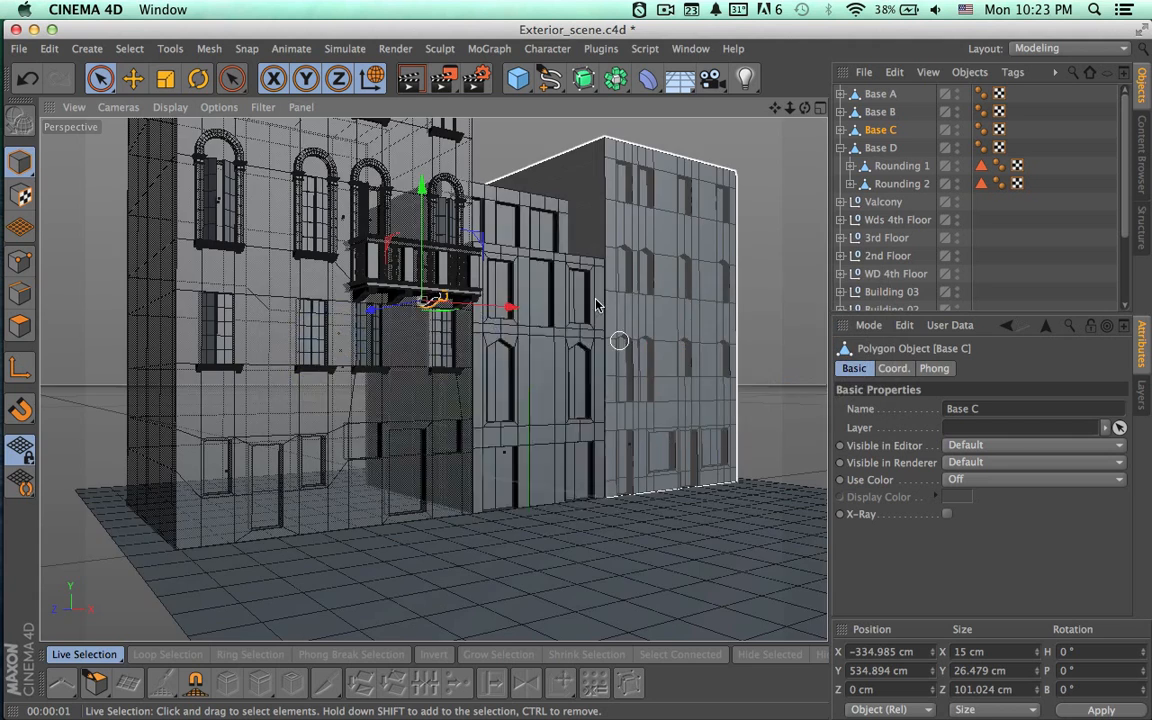
left_click_drag(457, 370, 378, 420, "alt")
right_click_drag(344, 327, 537, 337, "alt")
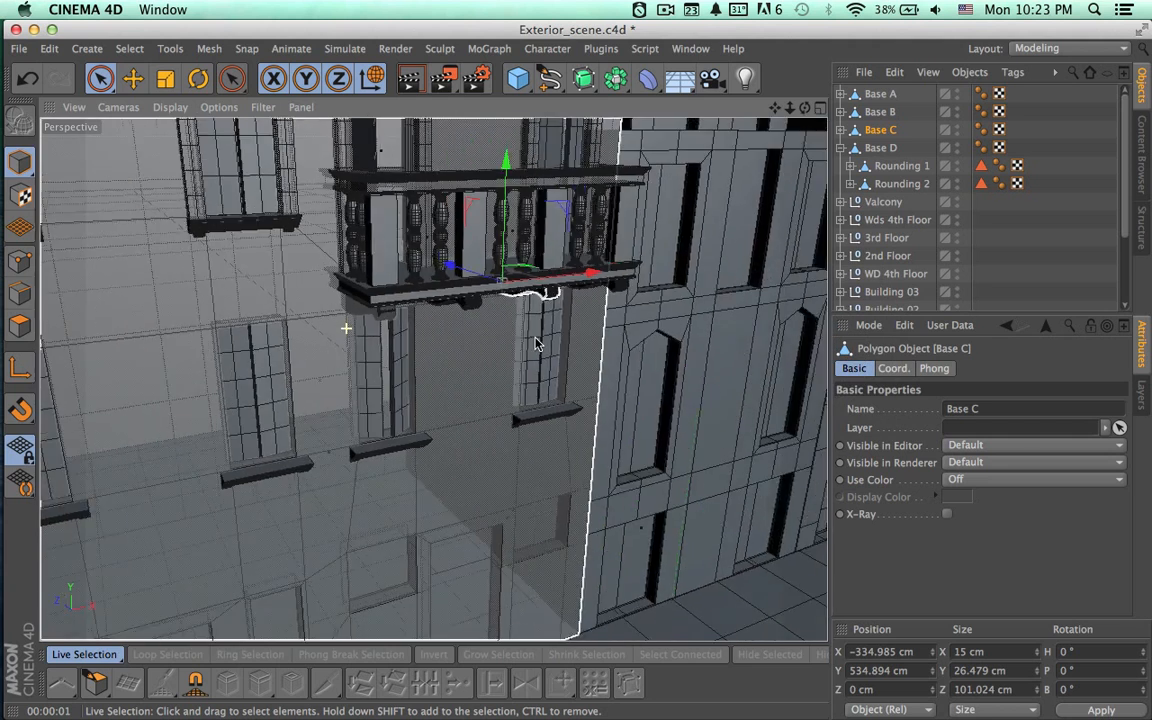
left_click_drag(491, 316, 406, 478, "alt")
left_click(405, 476)
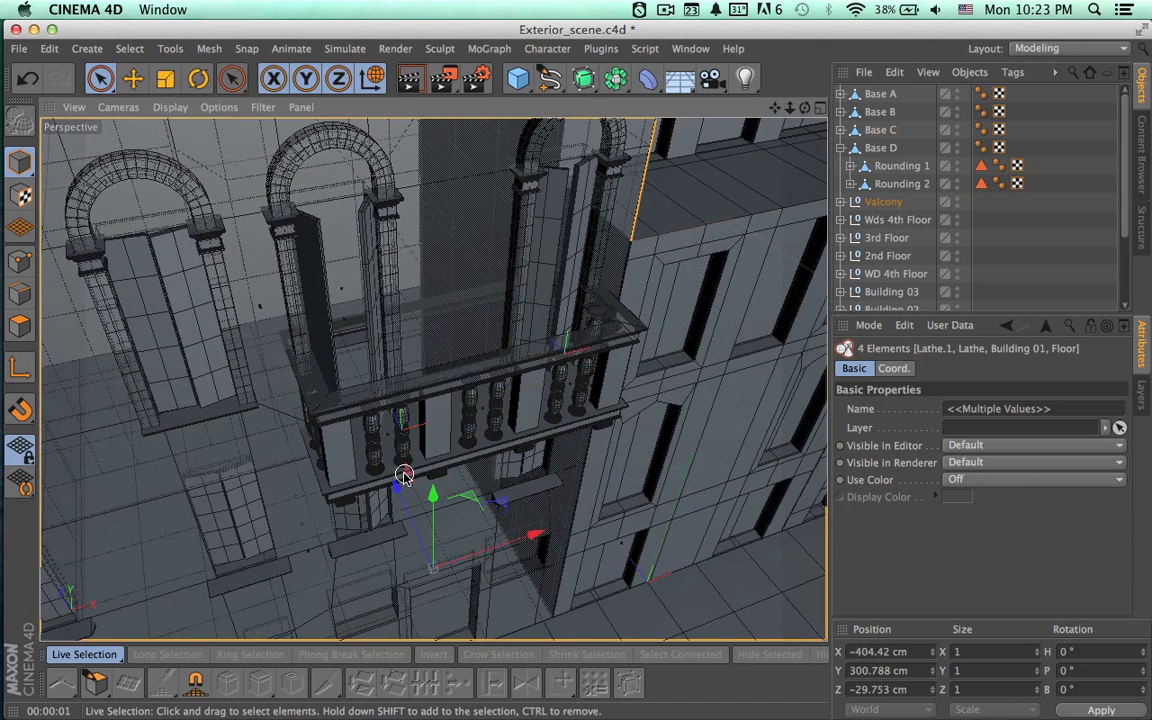
right_click_drag(389, 454, 540, 432, "alt")
left_click_drag(530, 452, 512, 362, "alt")
left_click(390, 521)
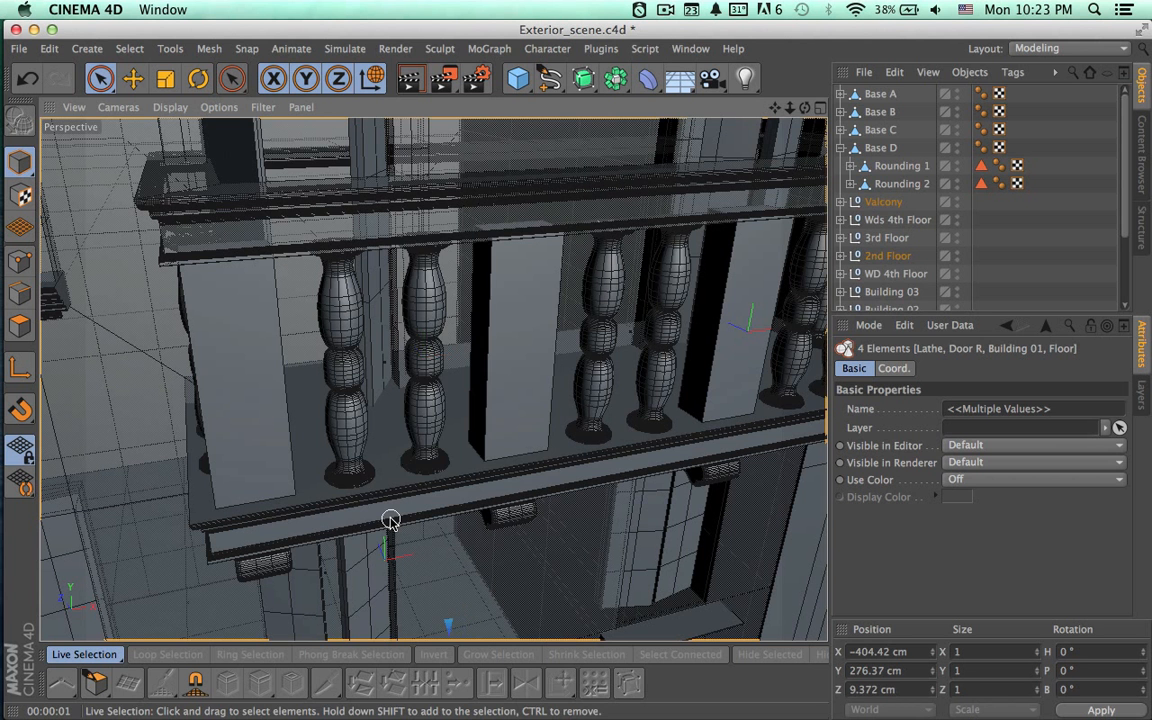
Put the brackets Base A, Base B, Base C and Base D inside the Valcony group.
left_click(841, 149)
left_click(866, 147)
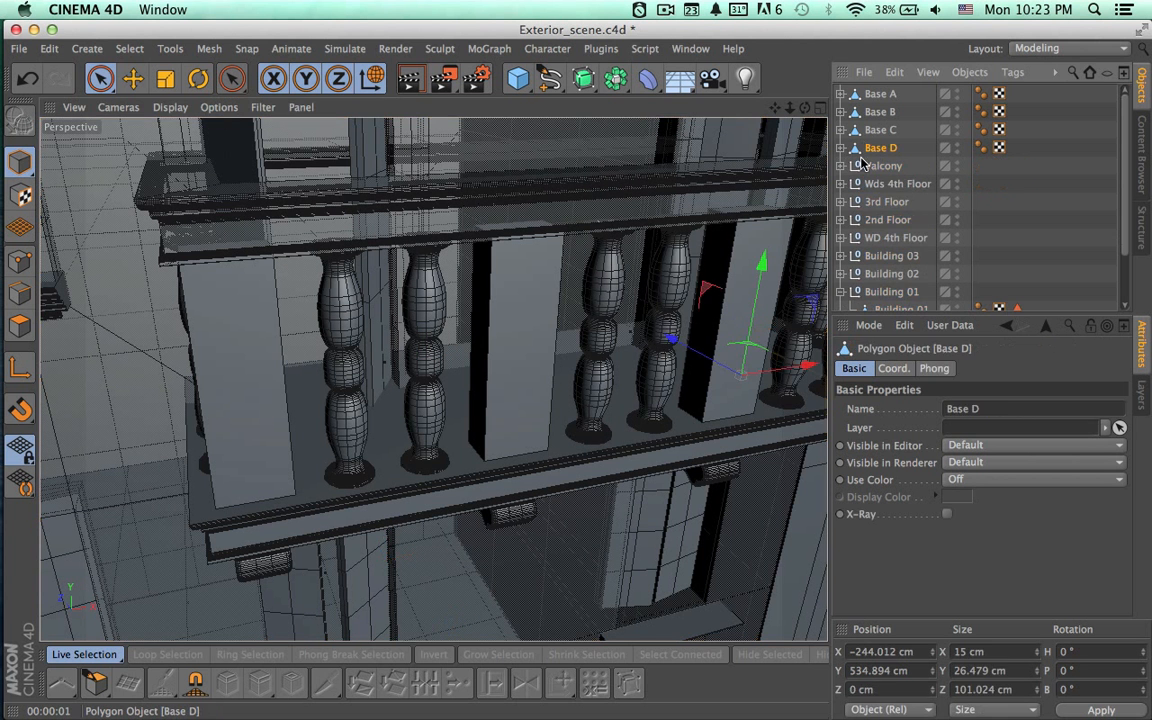
left_click(884, 168)
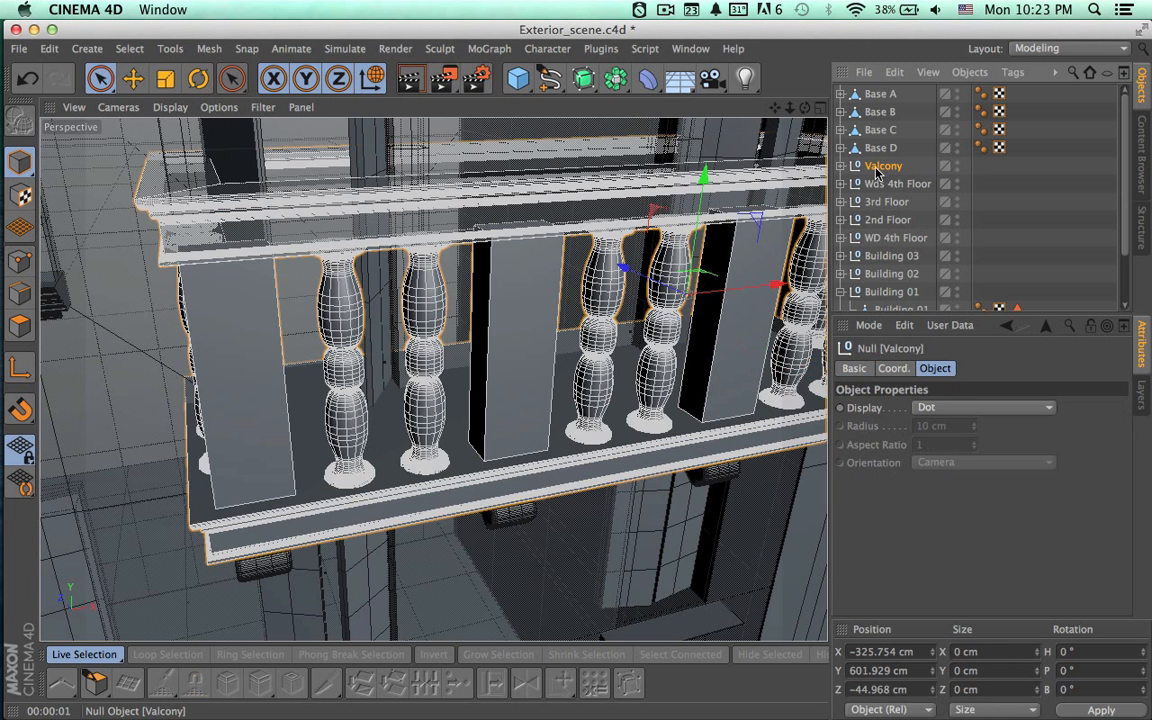
left_click(841, 166)
left_click(862, 150)
left_click(873, 96, "shift")
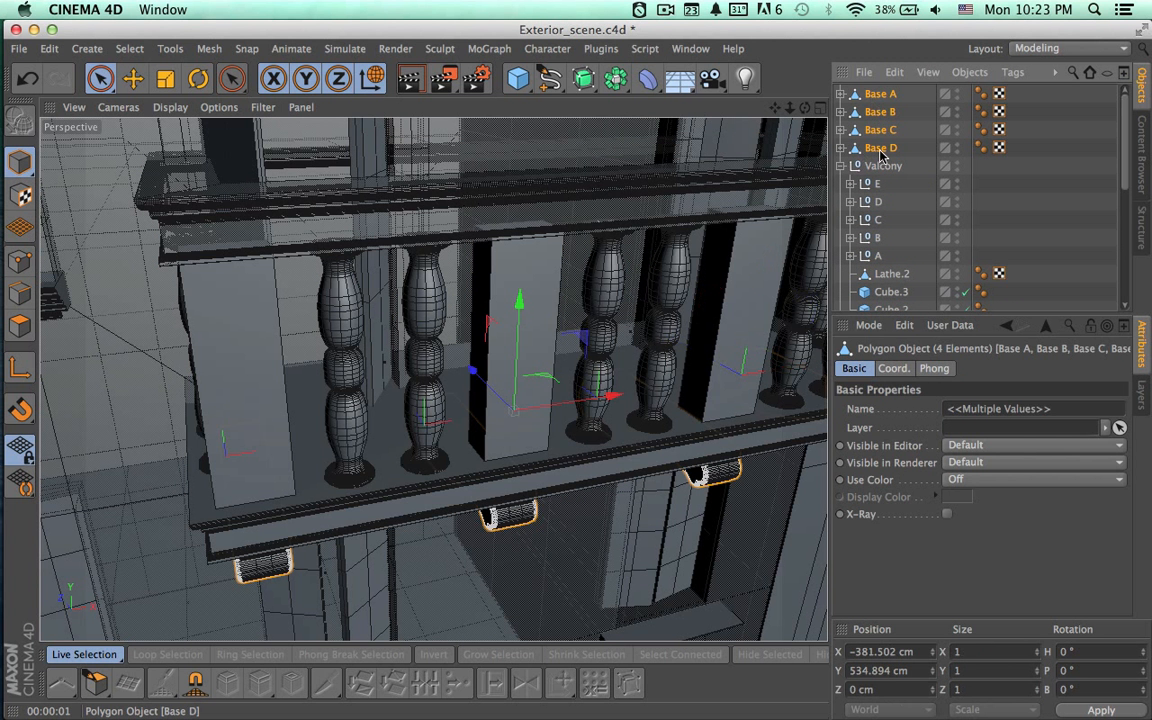
left_click_drag(882, 176, 882, 177)
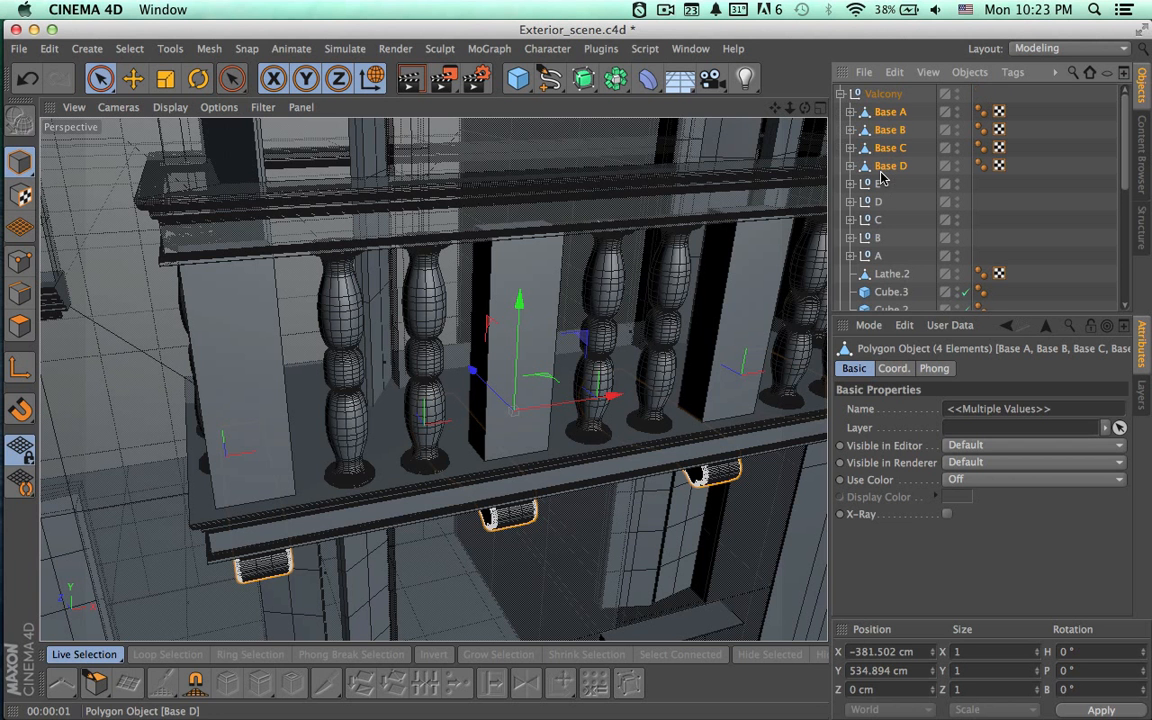
Duplicate the balcony's base moulding, Lathe, outside the Valcony group and collapse that group in the hierarchy.
left_click(850, 256)
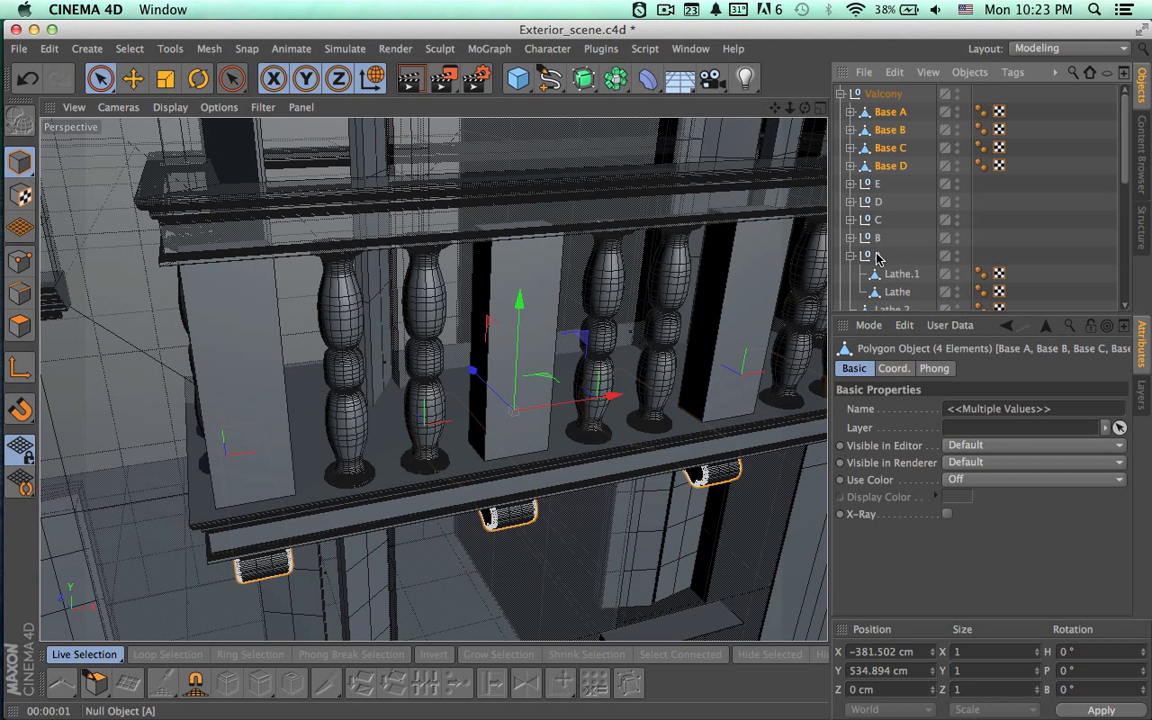
left_click(873, 257)
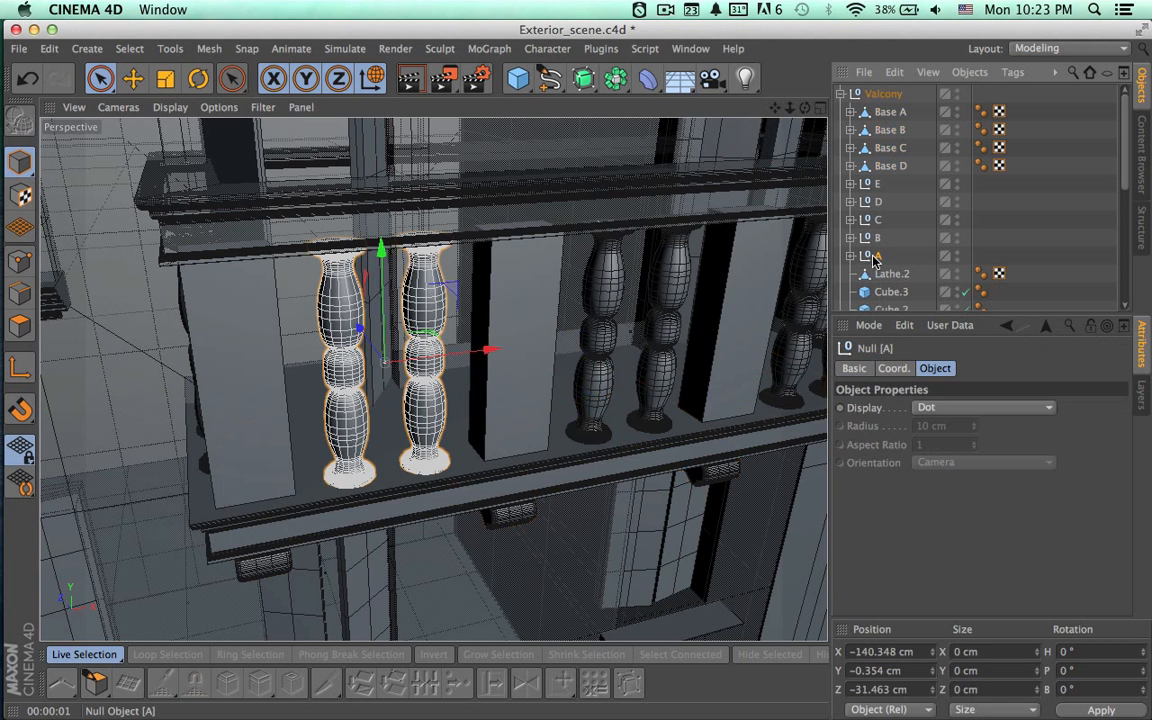
left_click(882, 276)
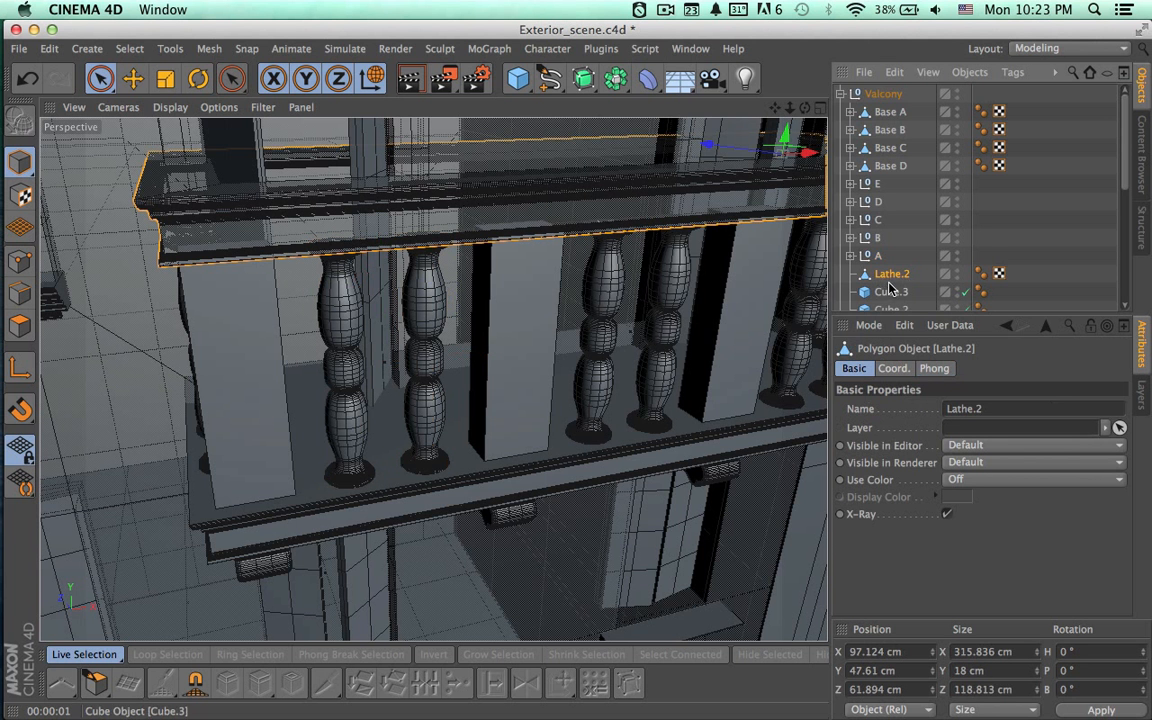
scroll(905, 274, "down", 3)
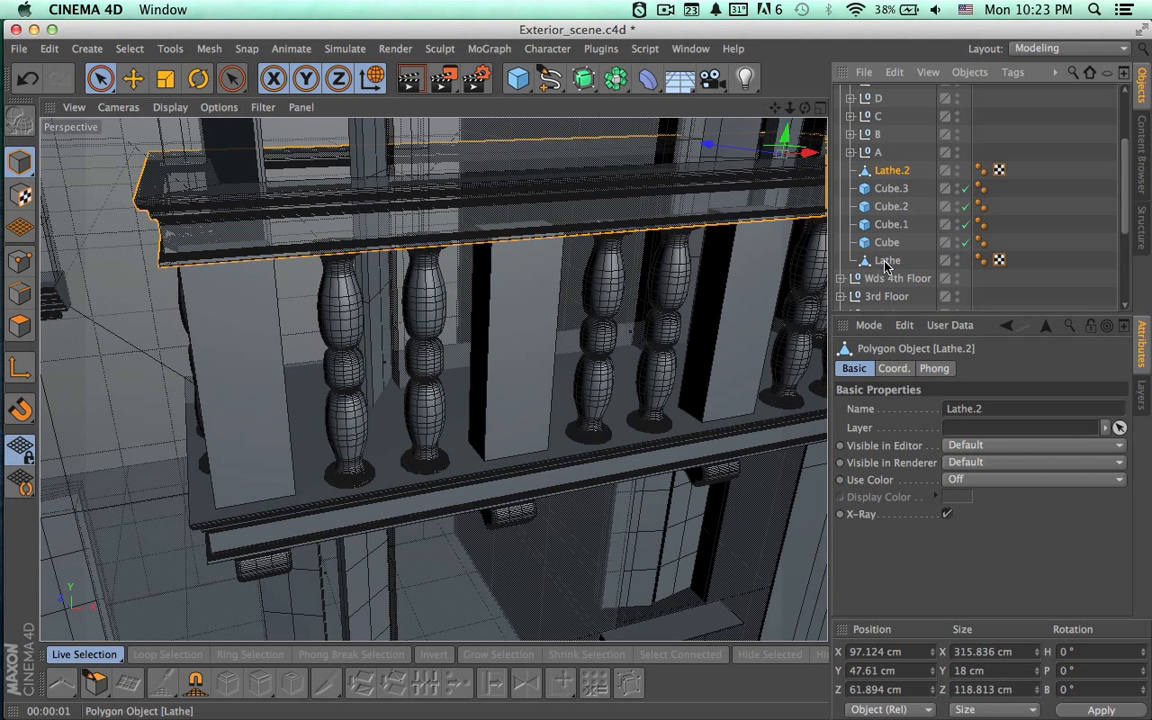
left_click(885, 265)
left_click_drag(708, 410, 717, 326, "alt")
key("super+c")
key("super+v")
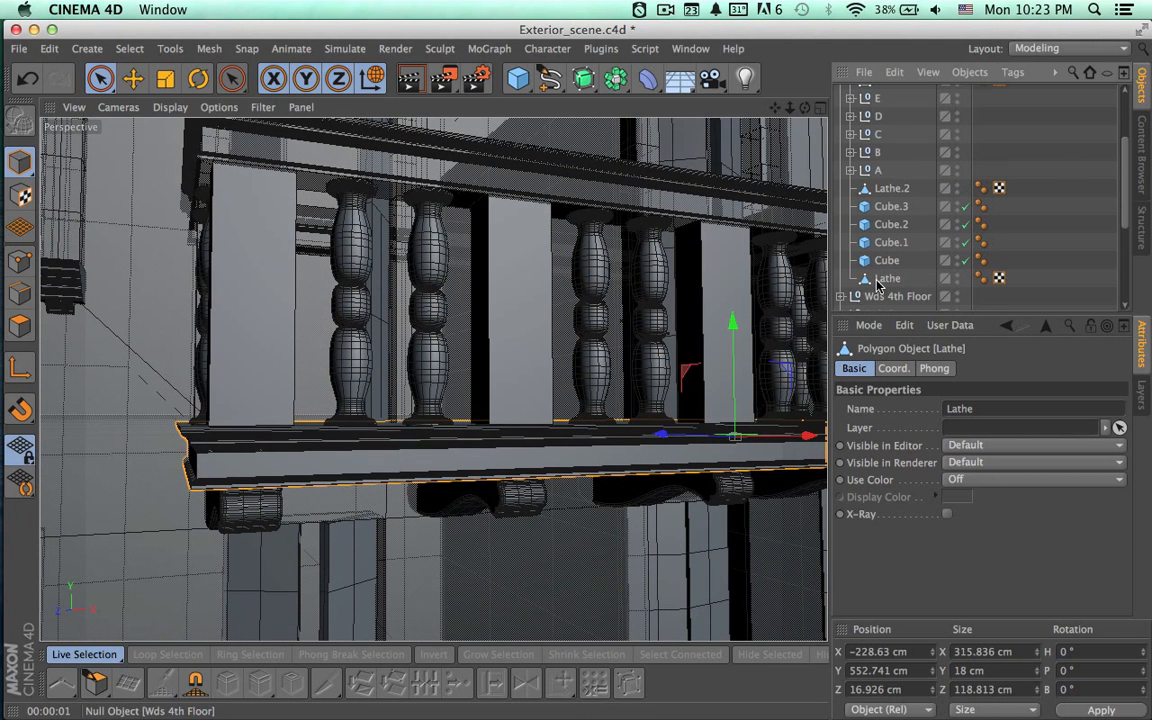
scroll(910, 170, "up", 3)
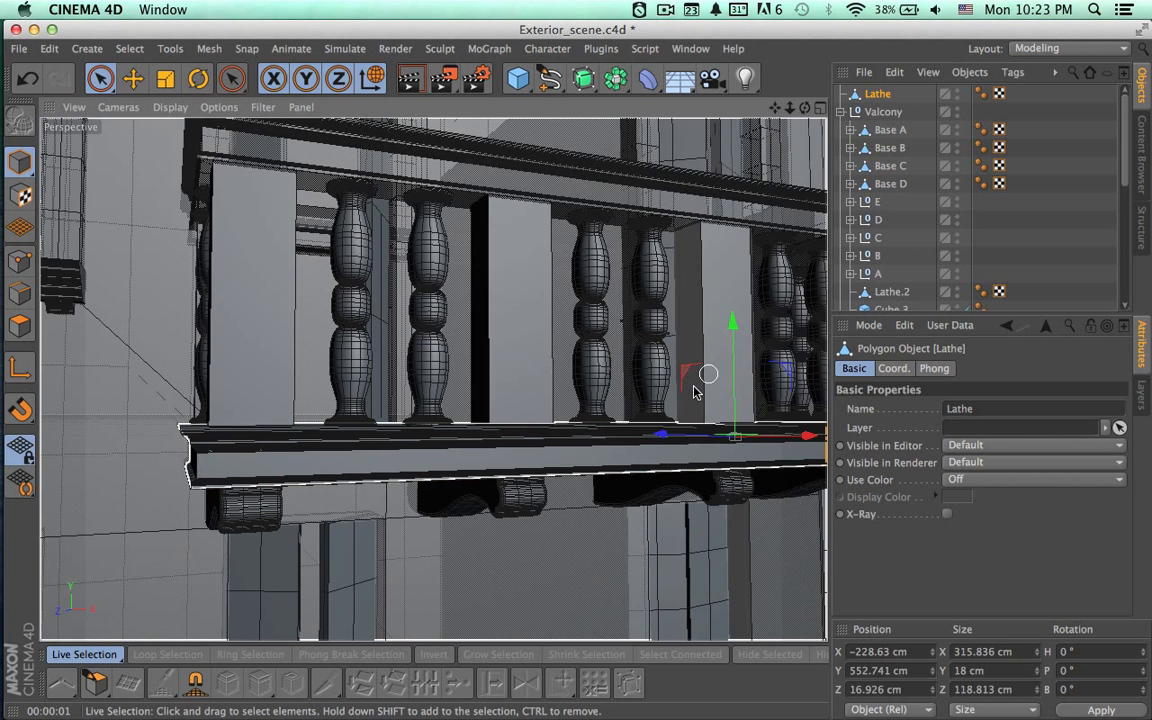
left_click_drag(694, 392, 656, 470)
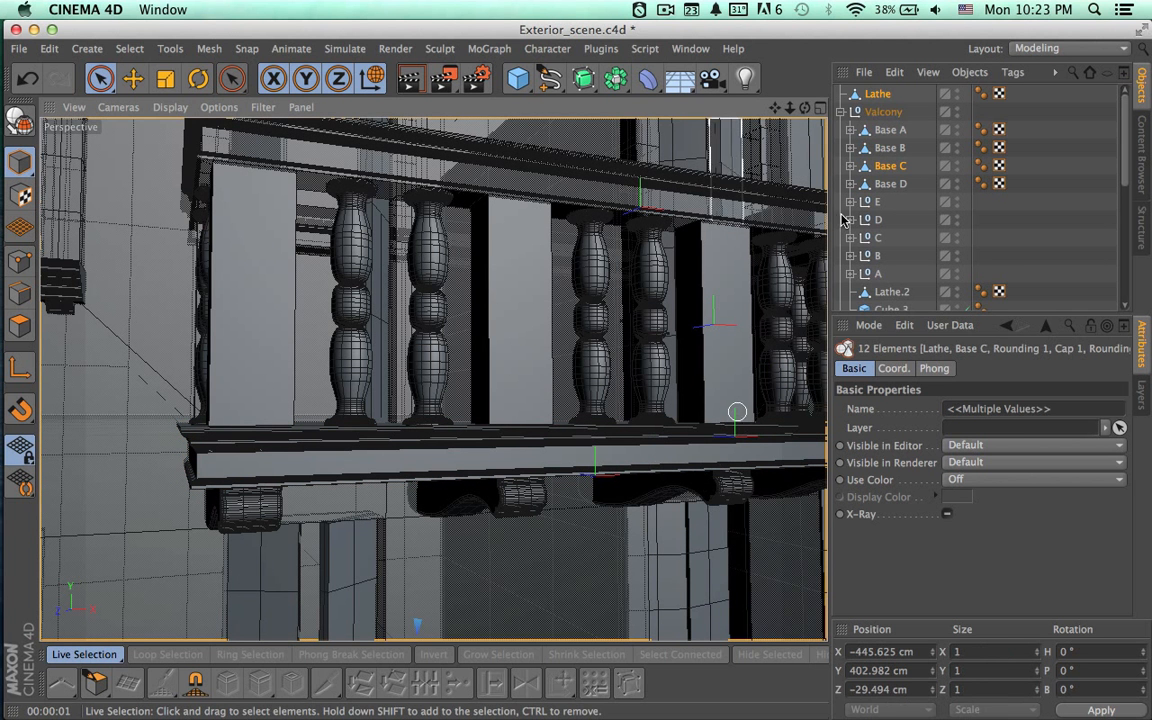
left_click(842, 111)
Slide the copied Lathe moulding along X out of the balcony to about -505 cm.
left_click_drag(699, 291, 622, 347, "alt")
right_click_drag(622, 347, 594, 345, "alt")
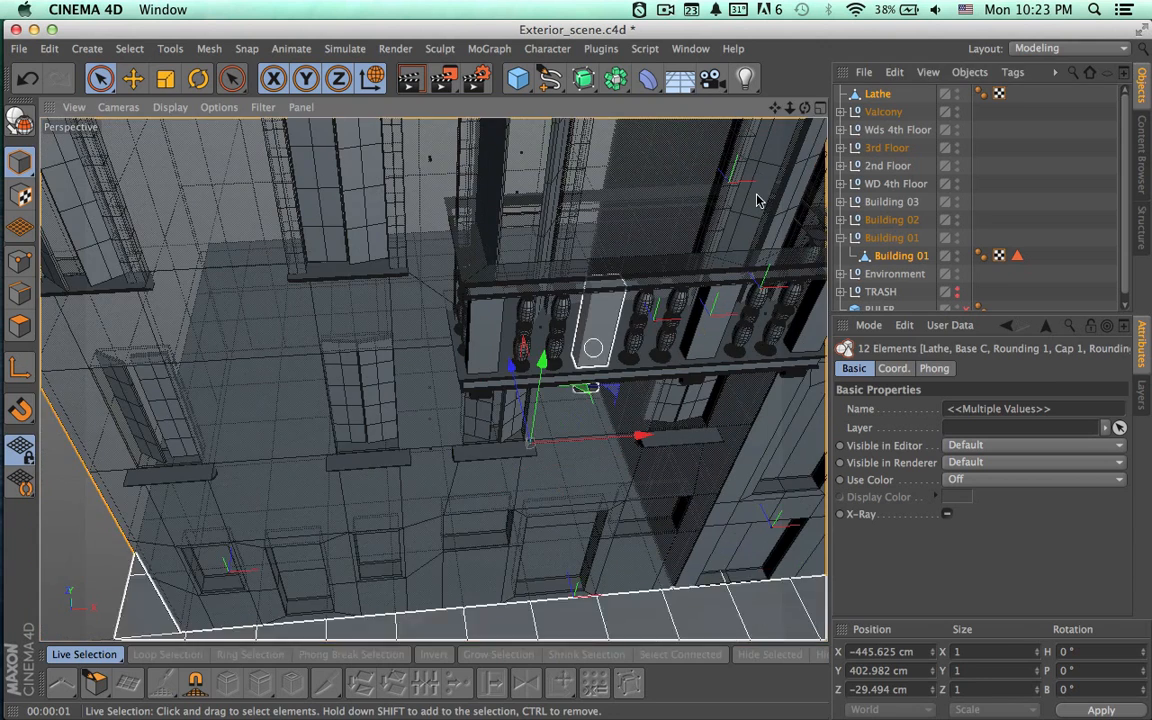
left_click(874, 97)
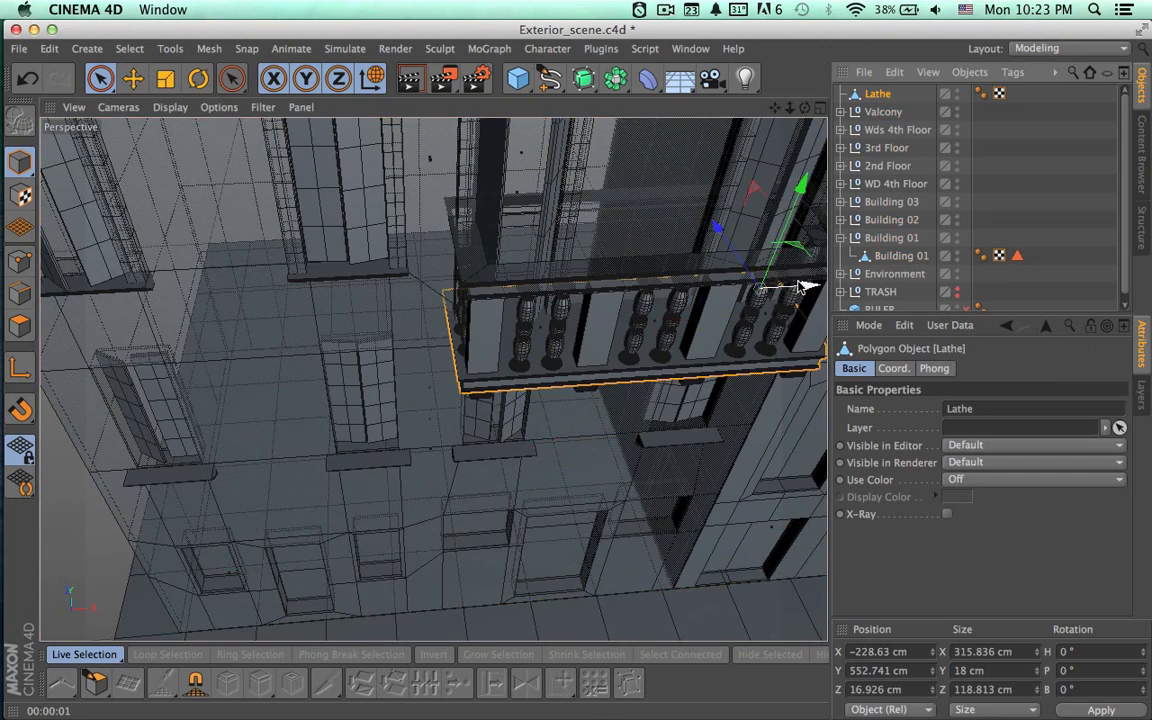
left_click_drag(792, 290, 687, 313)
middle_click_drag(687, 313, 781, 298, "alt")
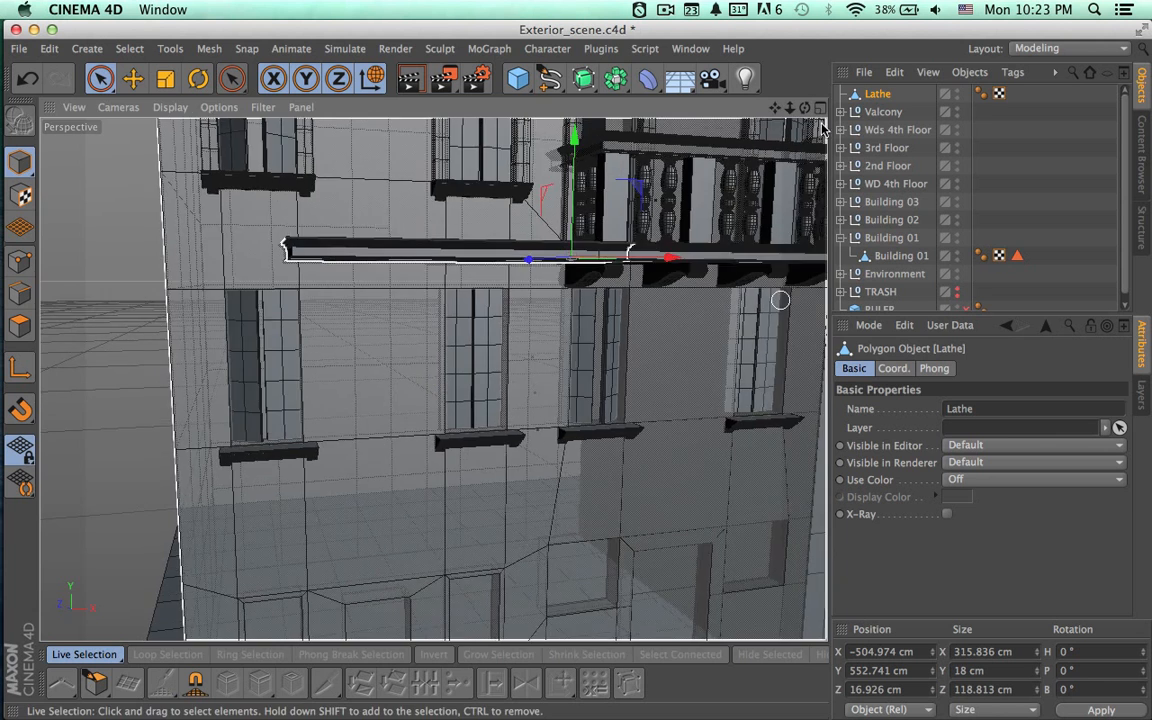
Move the copied Lathe moulding in the front view to X about -603 cm, near the building's outer edge beside the balcony.
left_click(821, 108)
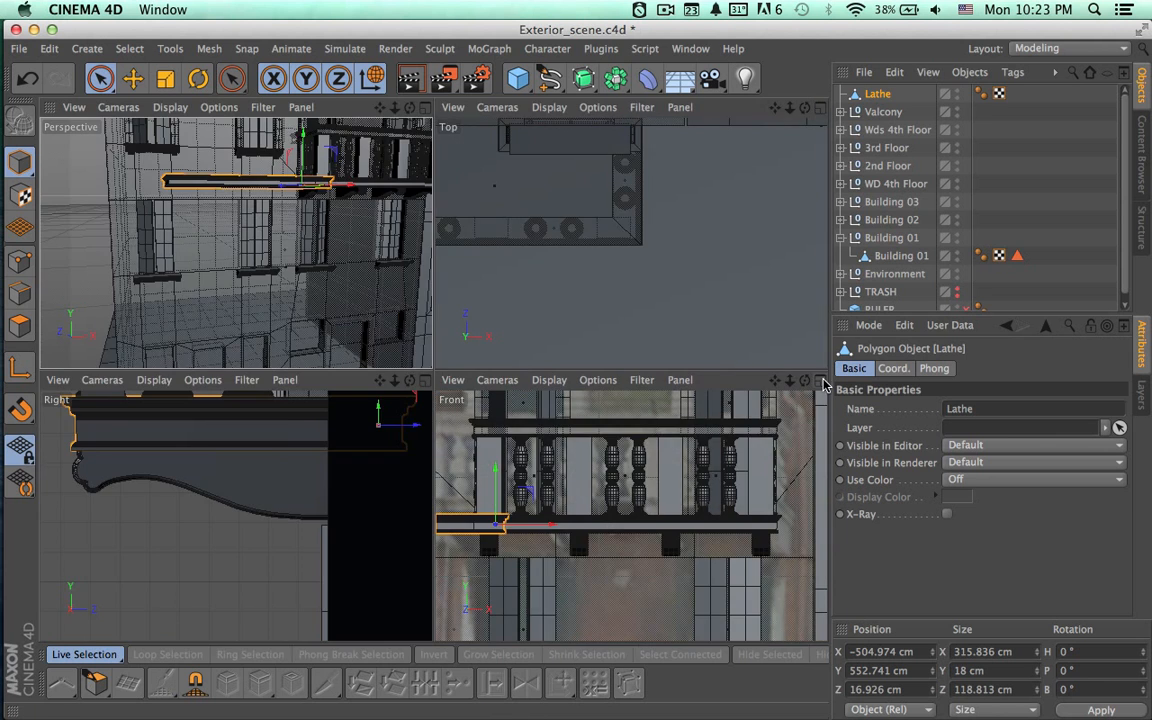
middle_click(577, 483)
scroll(577, 483, "down", 5)
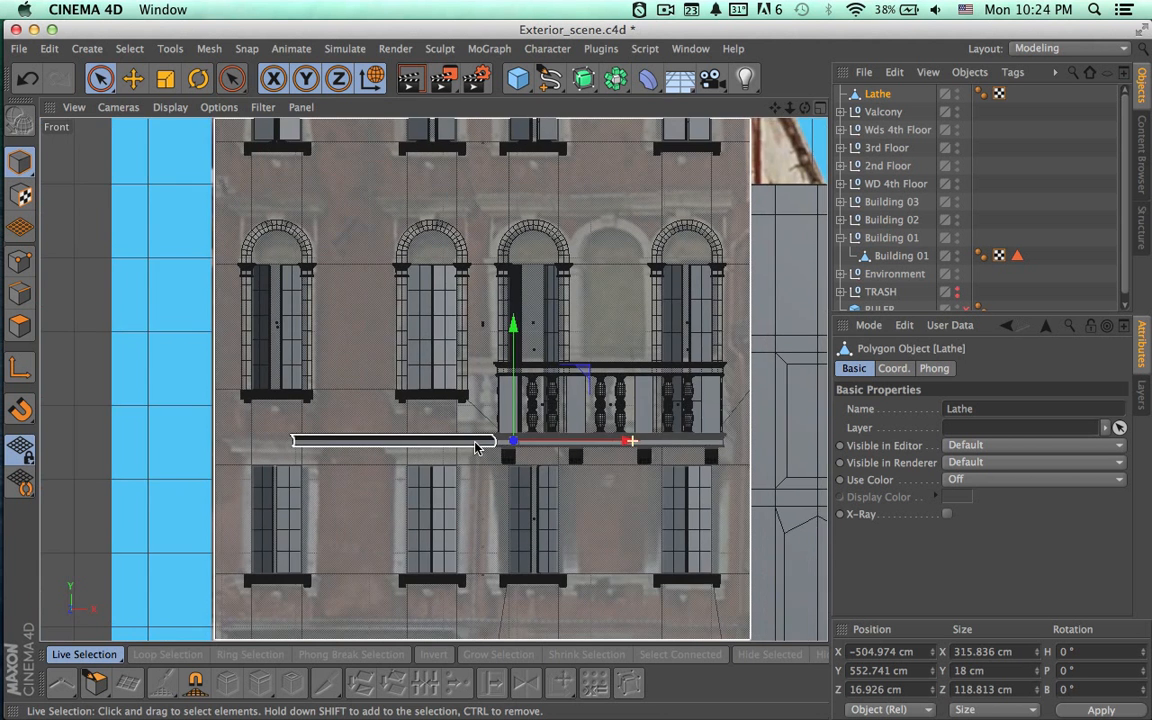
middle_click_drag(470, 417, 689, 509, "alt")
left_click_drag(710, 531, 640, 540)
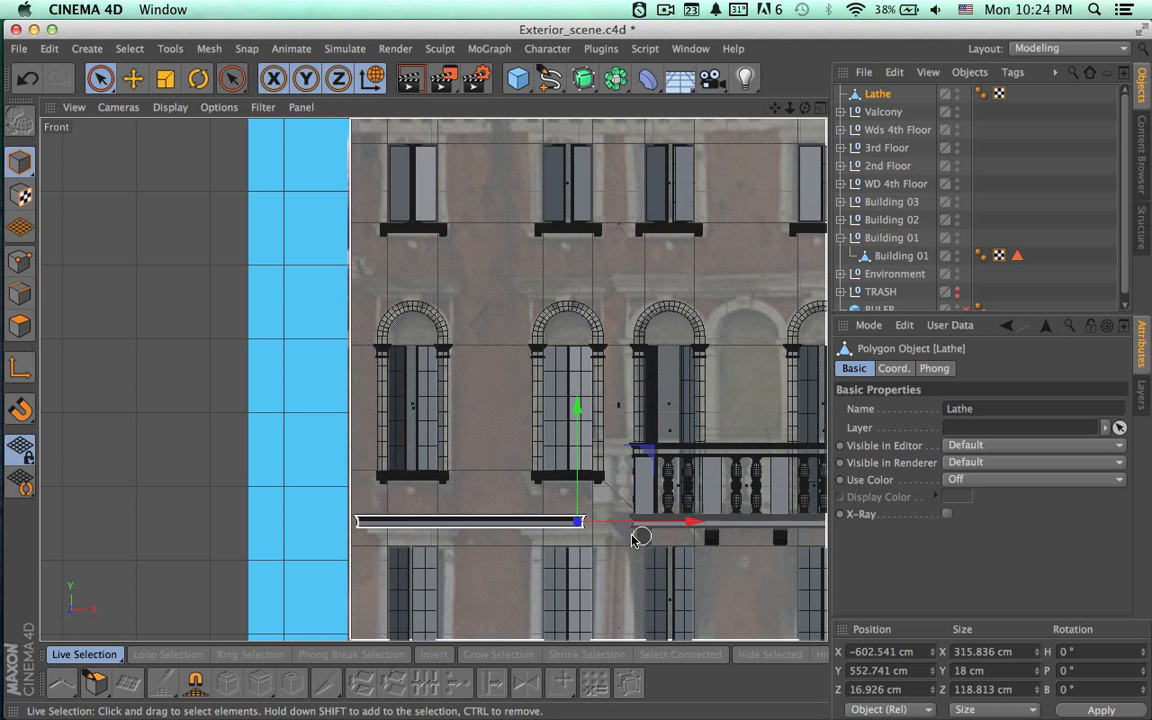
Move the copied Lathe moulding in the front view above the balcony's arched windows, to about X -226 cm and Y 865 cm.
middle_click_drag(543, 512, 401, 526, "alt")
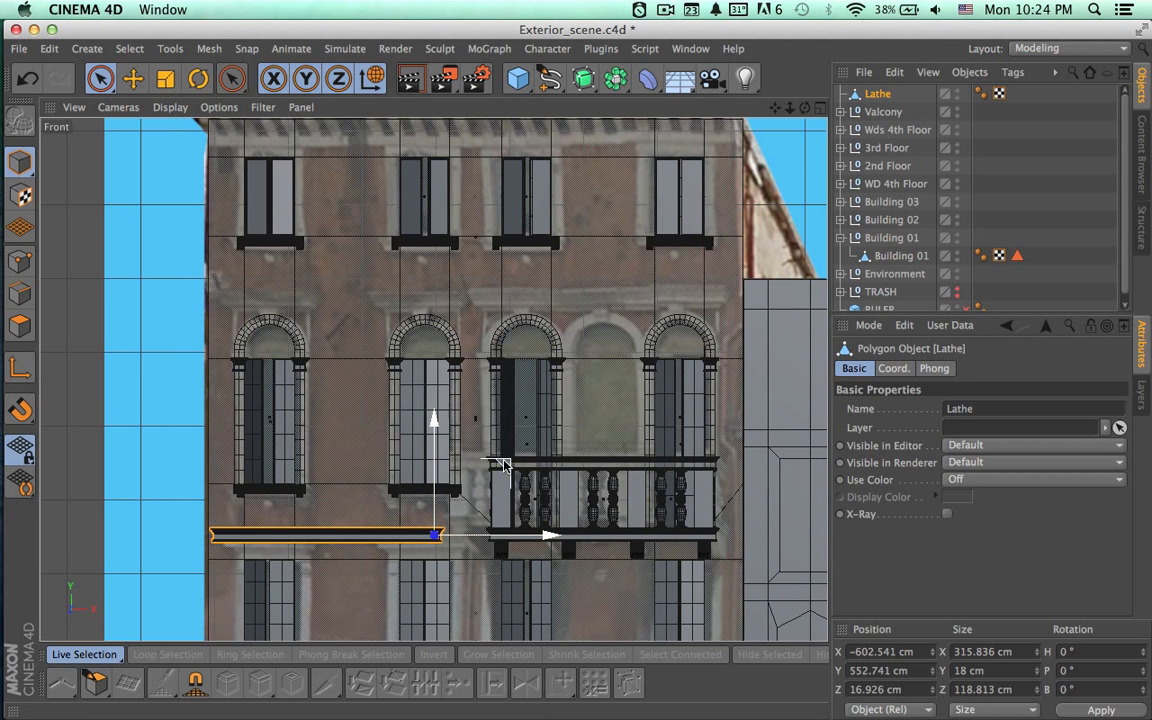
left_click_drag(503, 465, 777, 235)
scroll(765, 290, "up", 3)
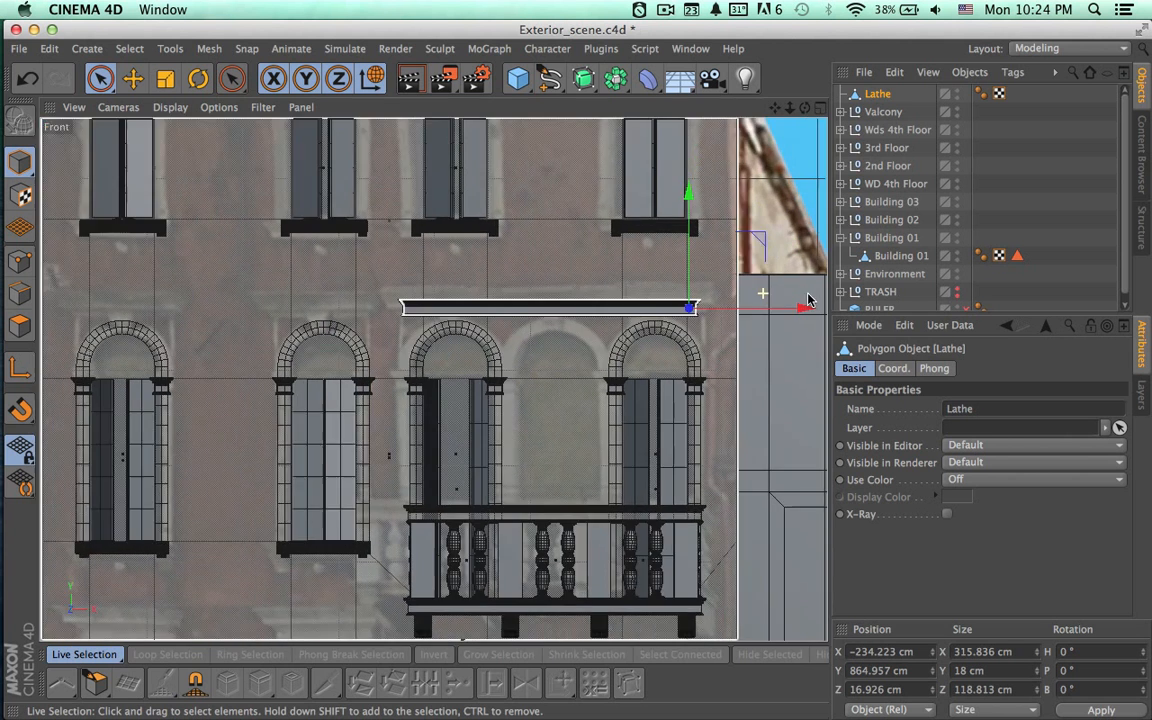
scroll(763, 293, "up", 1)
middle_click_drag(584, 402, 566, 437, "alt")
scroll(580, 440, "down", 1)
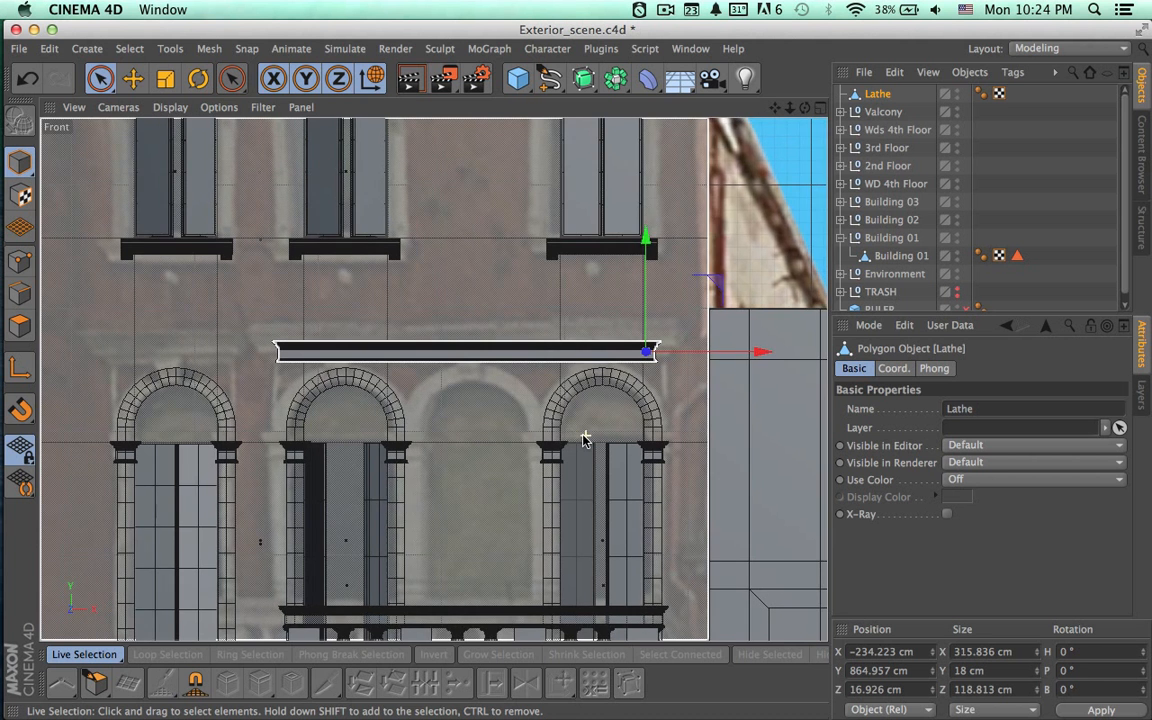
scroll(587, 440, "up", 3)
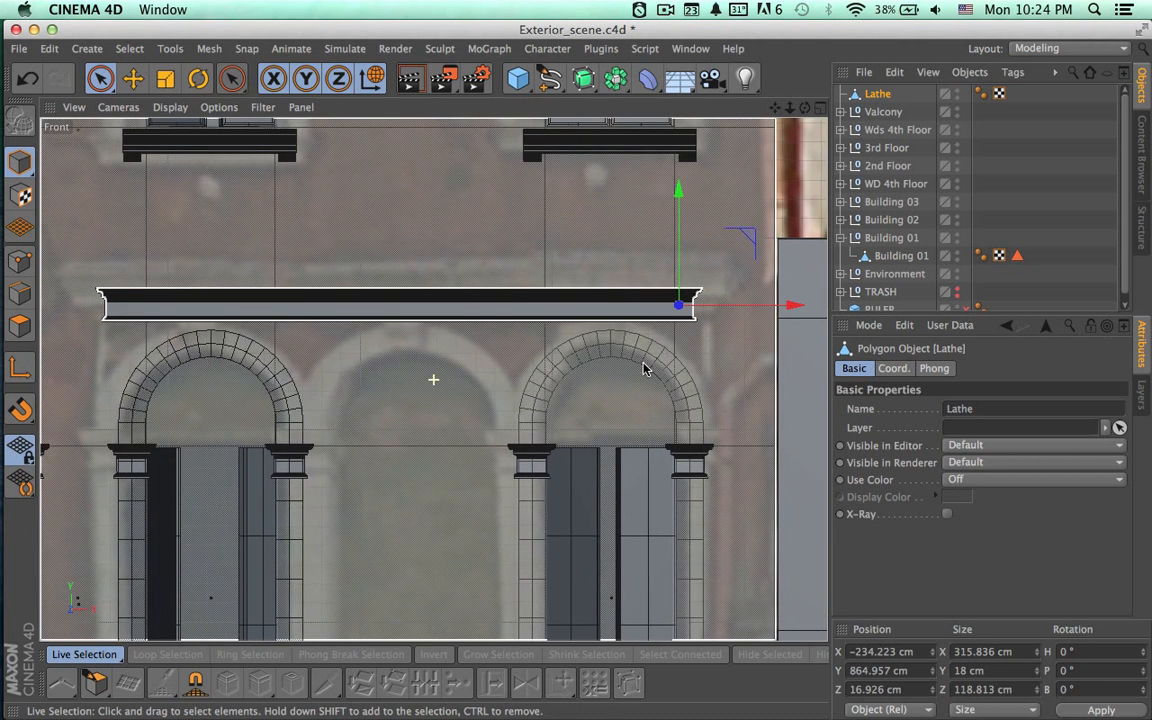
left_click_drag(731, 302, 748, 308)
scroll(689, 381, "down", 5)
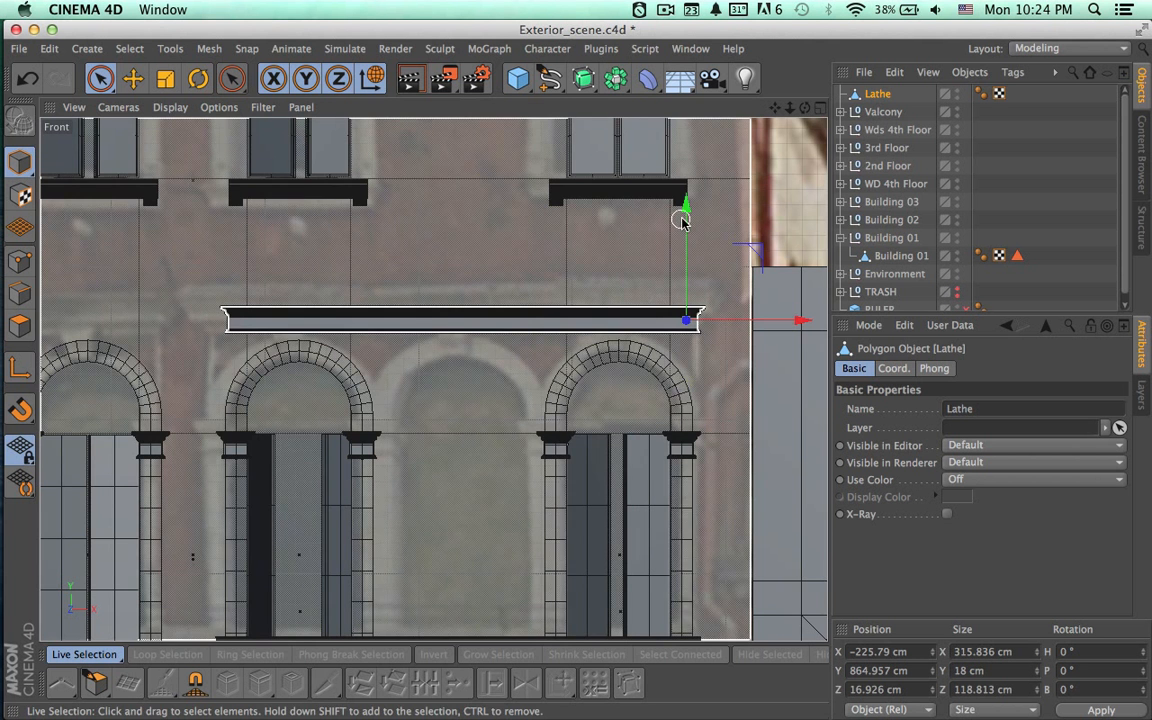
Line the Lathe moulding up with the window capitals at X about -229 cm, and set it above the arches at Y about 861 cm.
left_click_drag(684, 224, 682, 373)
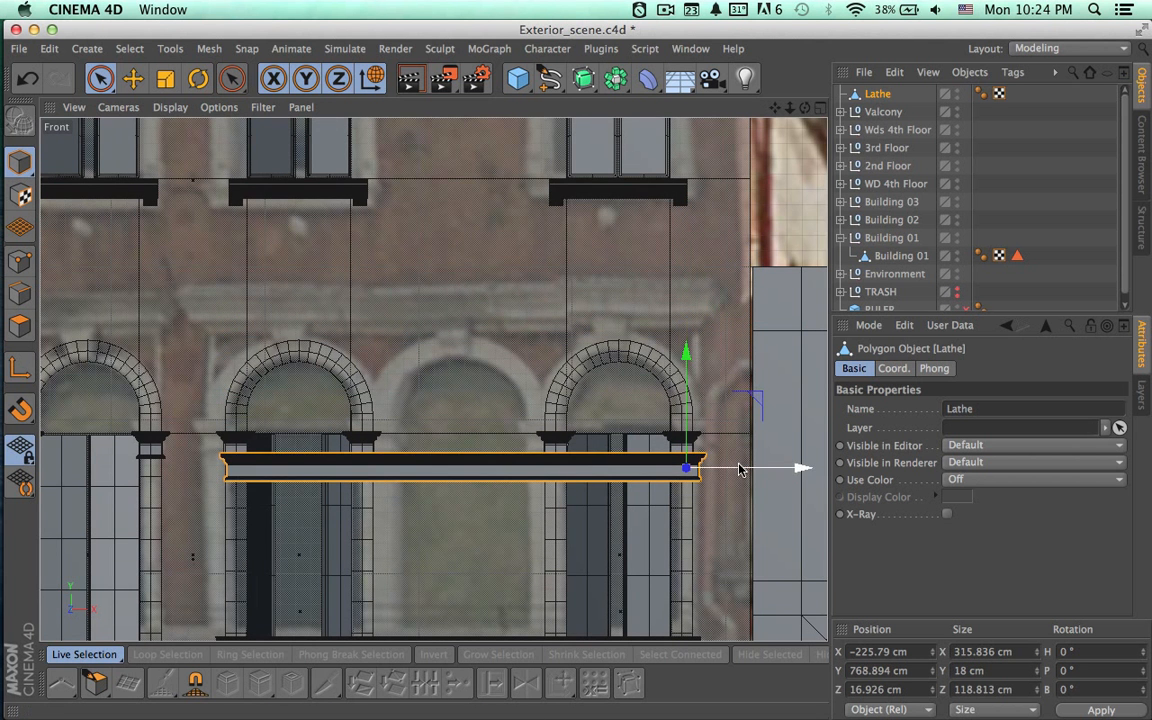
left_click_drag(739, 469, 735, 469)
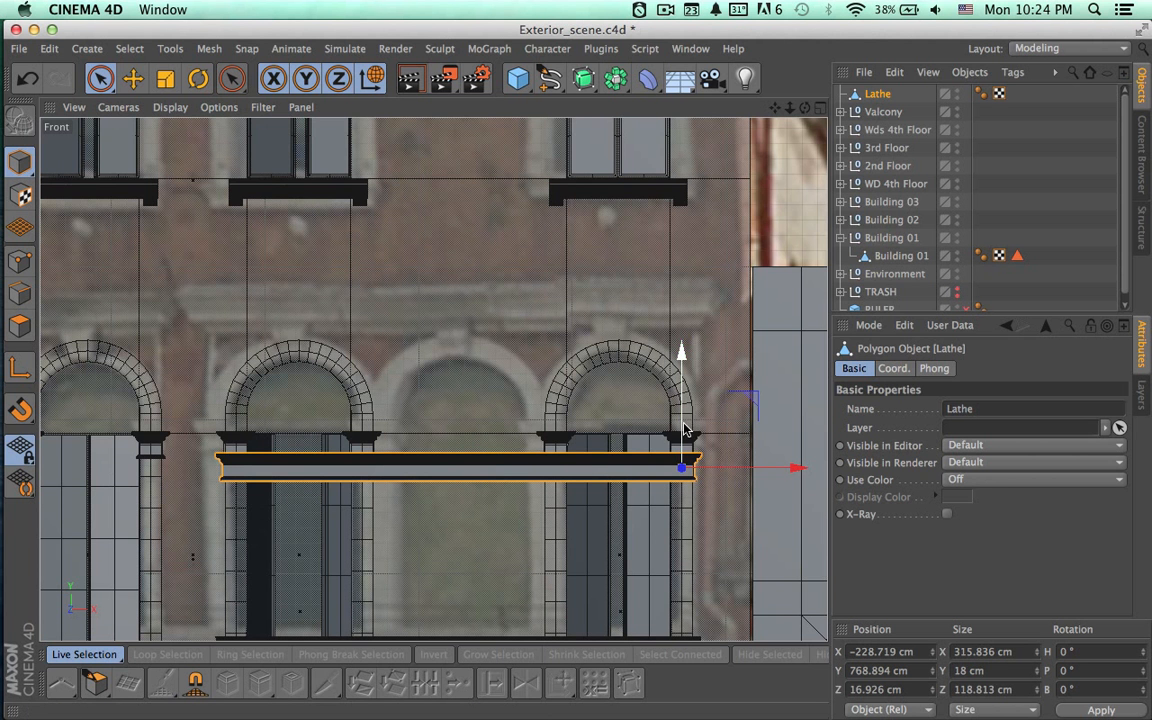
left_click_drag(683, 430, 683, 414)
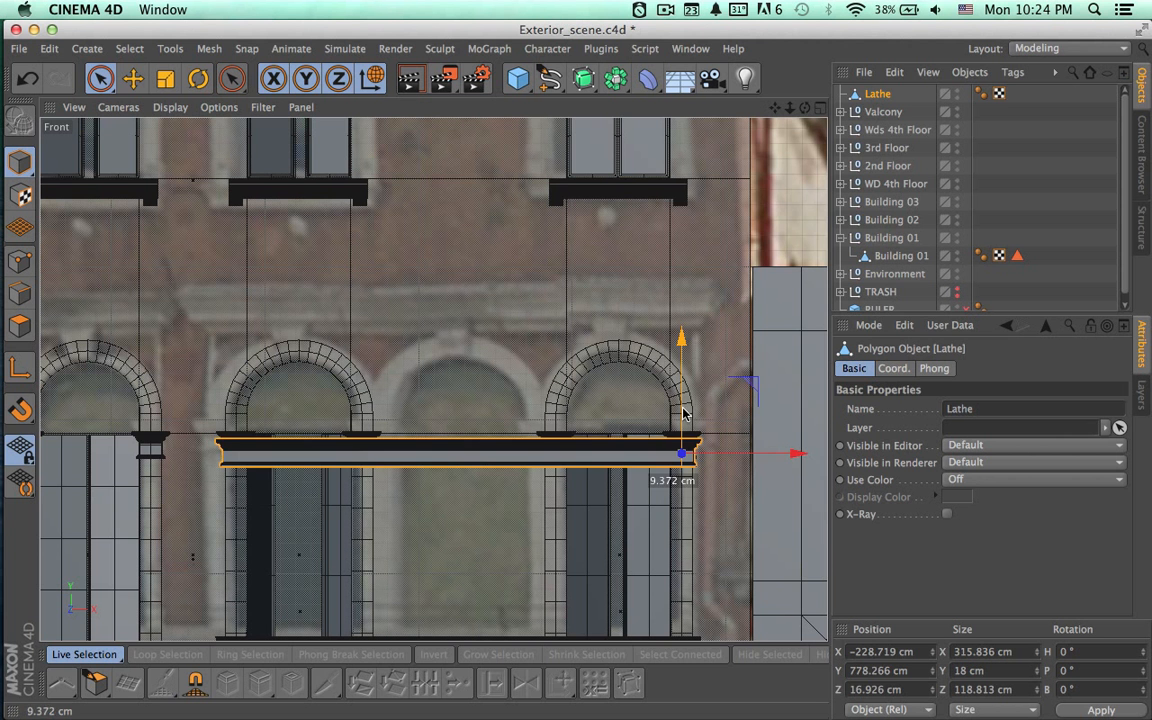
left_click_drag(683, 413, 676, 283)
Push the Lathe moulding back into the facade along Z to about 90 cm in the perspective view.
middle_click(561, 263)
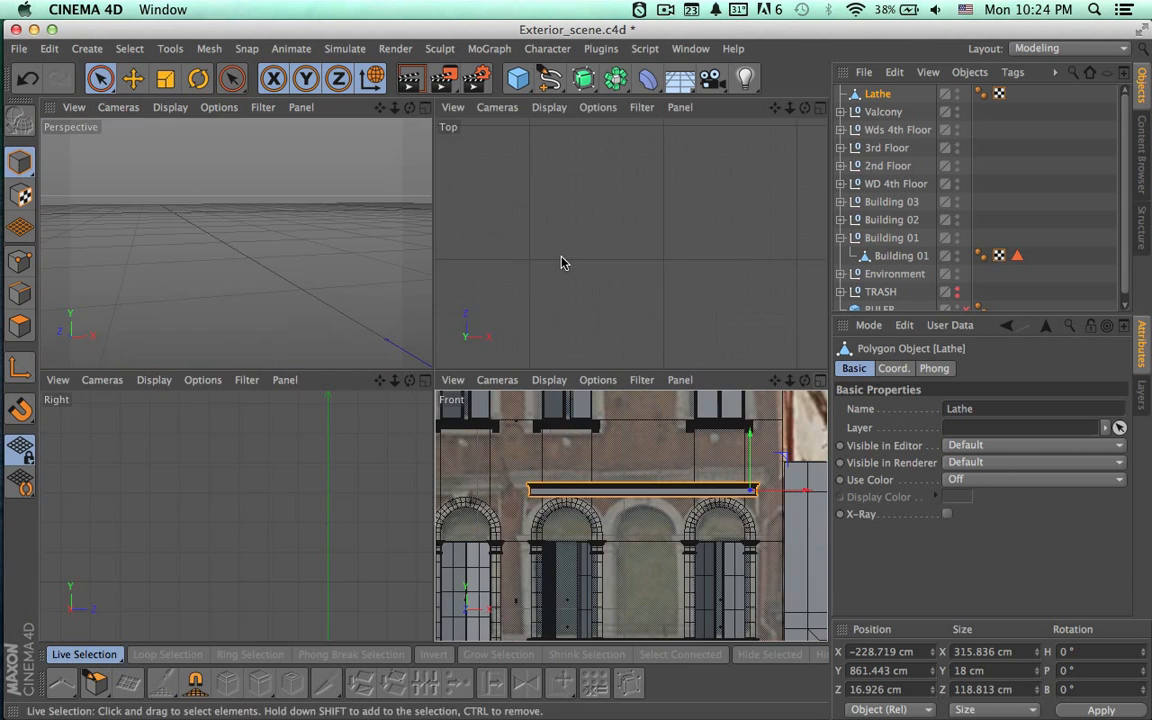
key("F1")
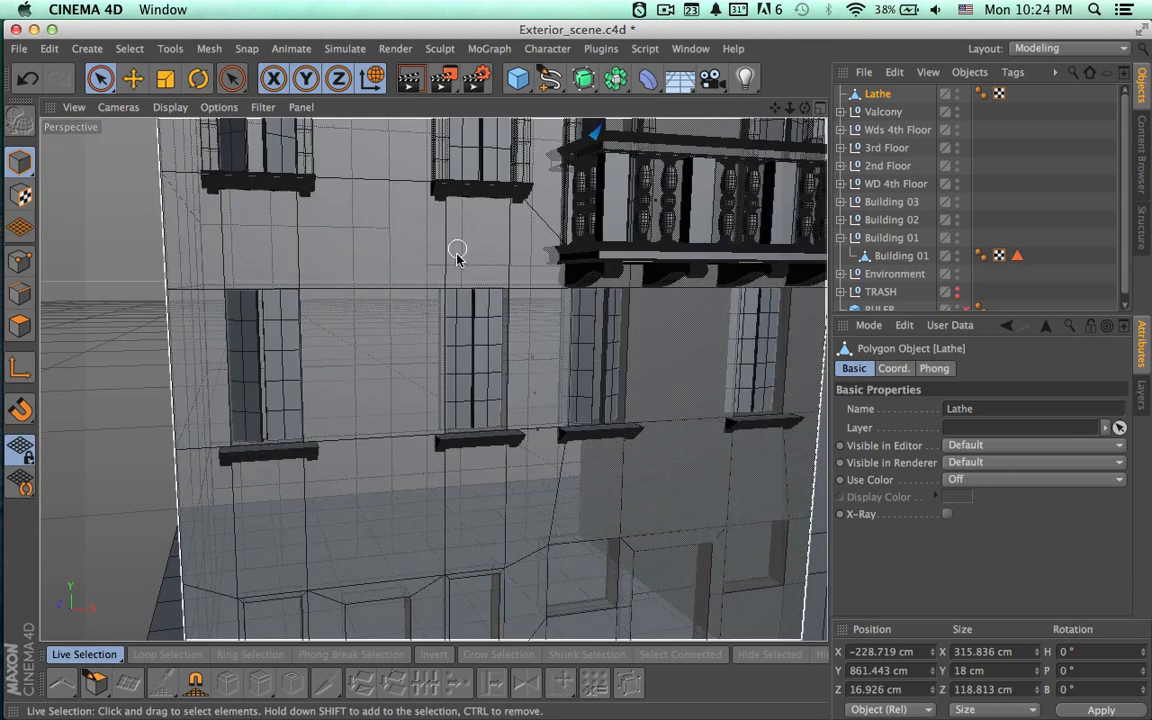
middle_click_drag(457, 255, 234, 596, "alt")
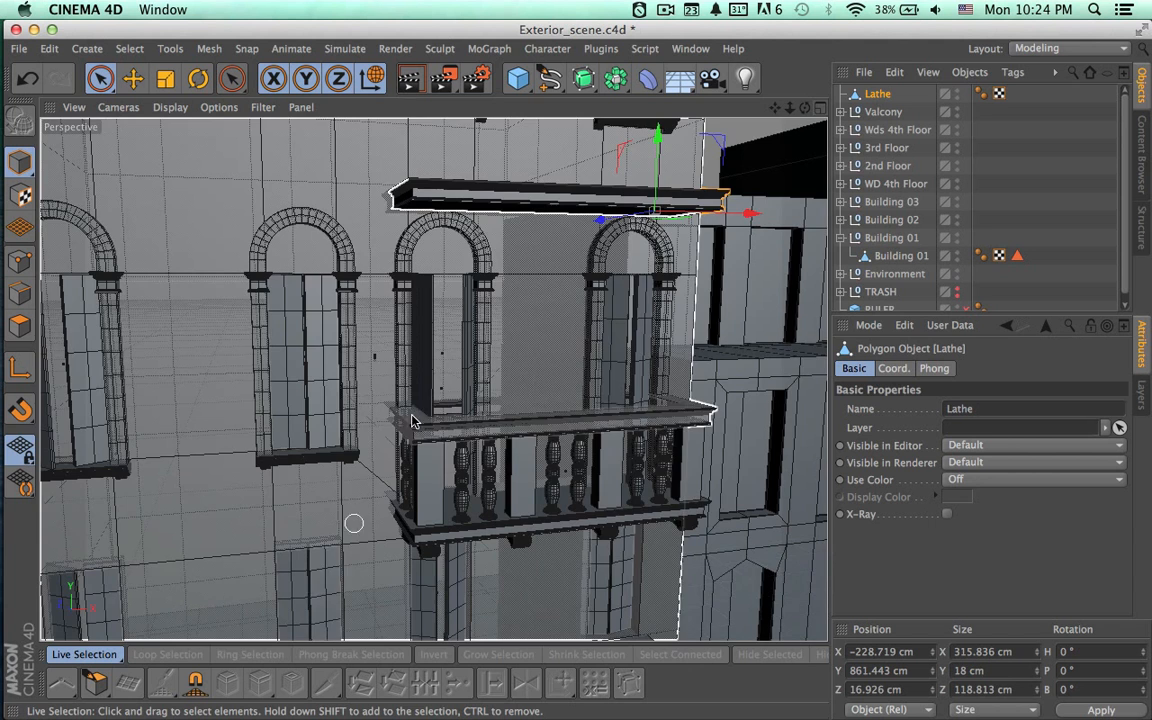
left_click_drag(458, 376, 545, 500, "alt")
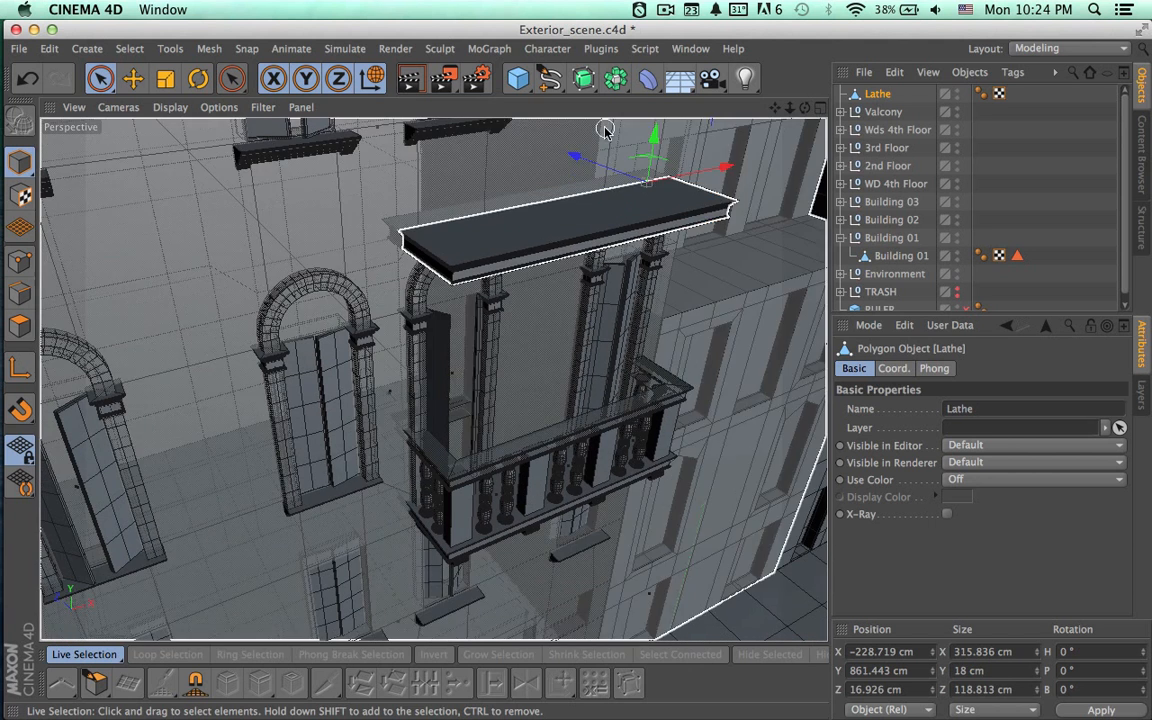
left_click_drag(580, 158, 541, 150)
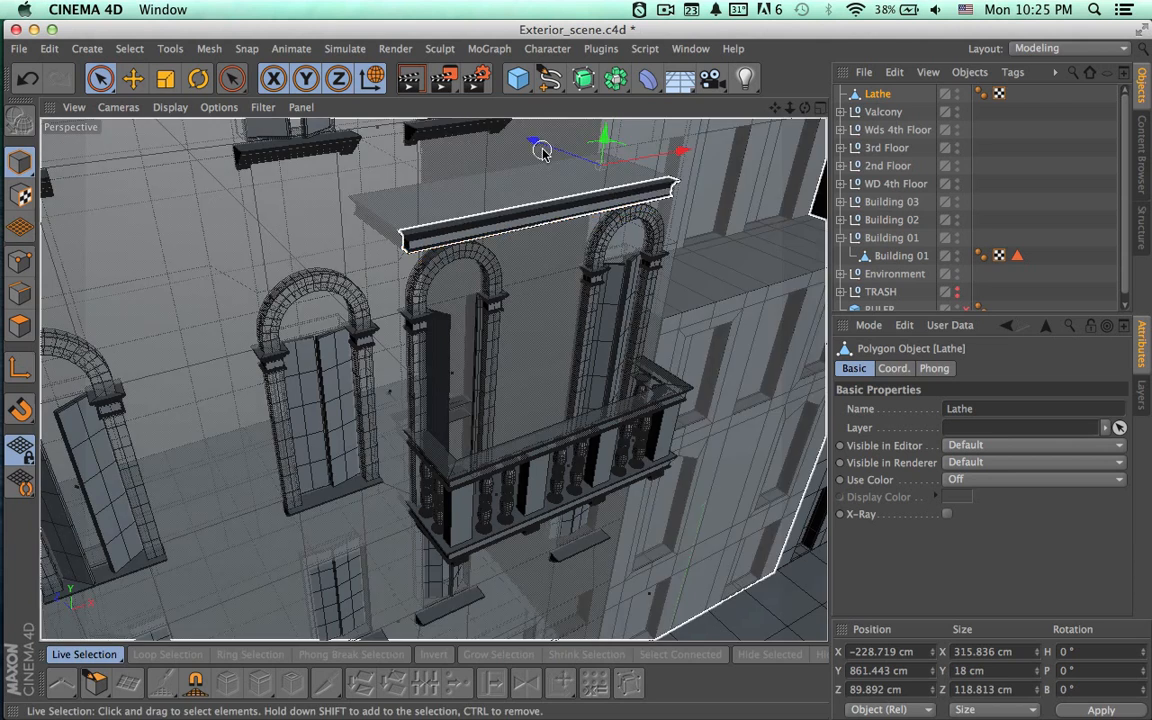
Fine-tune the Lathe moulding's height and depth on the facade to about Y 861.4 cm and Z 90.4 cm.
left_click_drag(578, 226, 542, 148, "alt")
right_click_drag(540, 243, 655, 236, "alt")
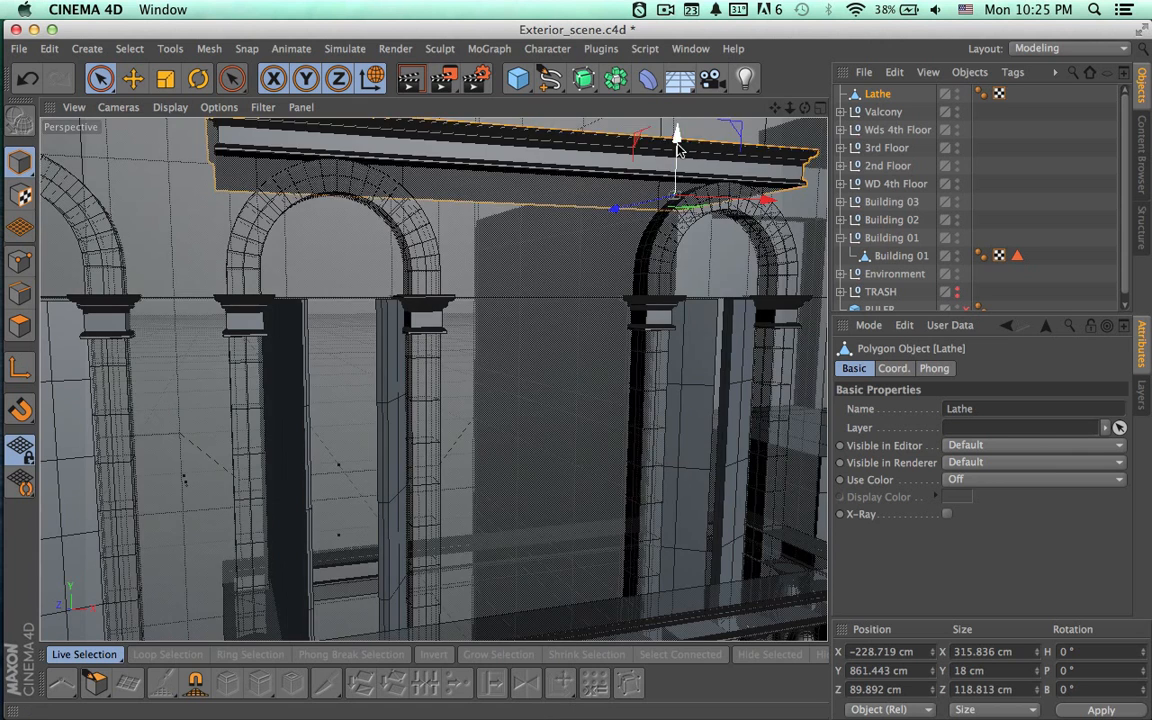
left_click_drag(676, 146, 703, 252)
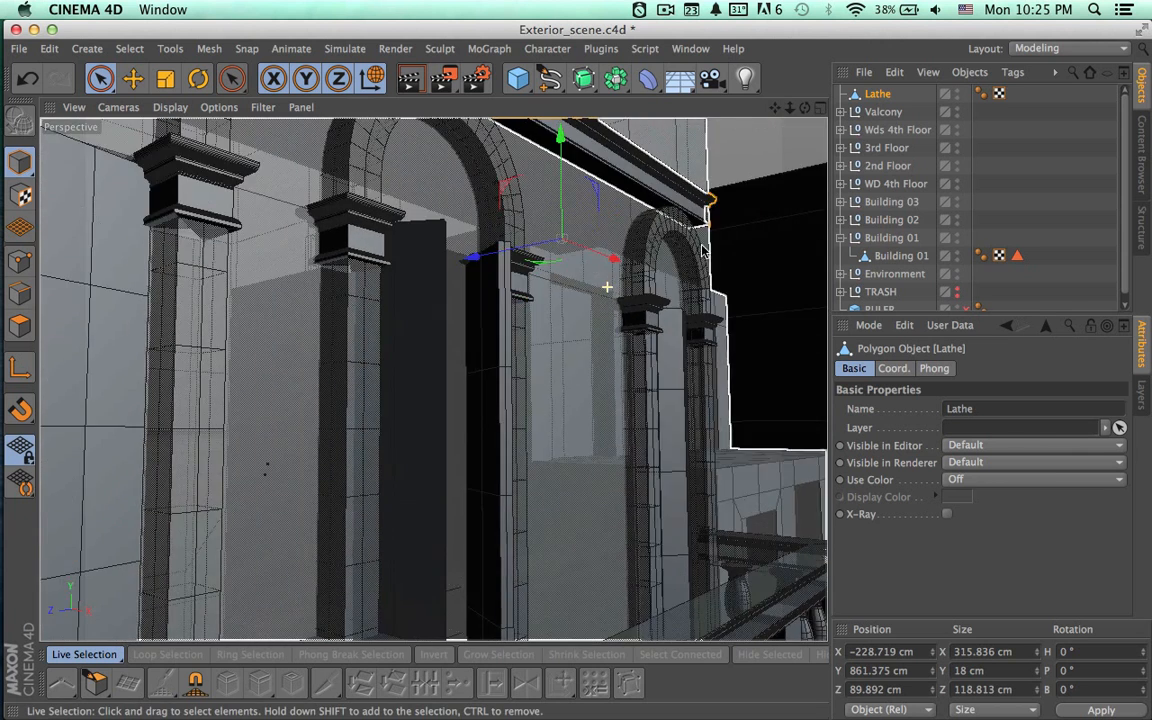
right_click_drag(640, 243, 708, 221, "alt")
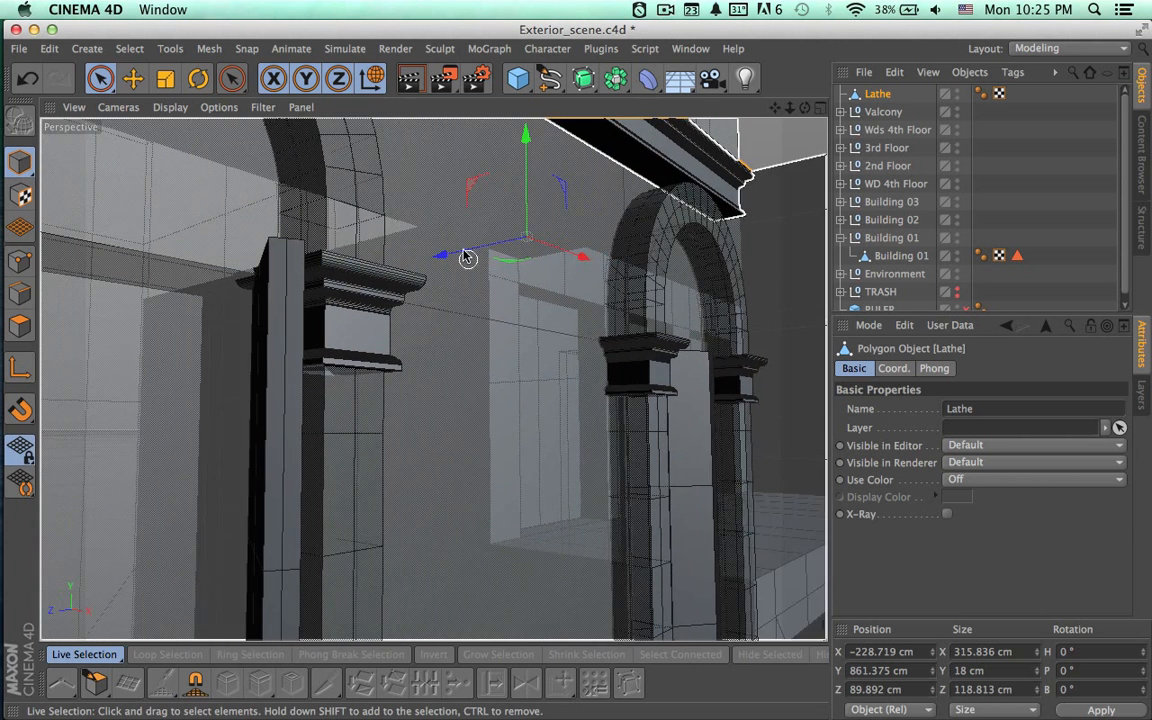
left_click_drag(467, 258, 463, 256)
Render the perspective view of the facade and compare the trim above the balcony windows with the Google Earth reference.
scroll(468, 260, "down", 8)
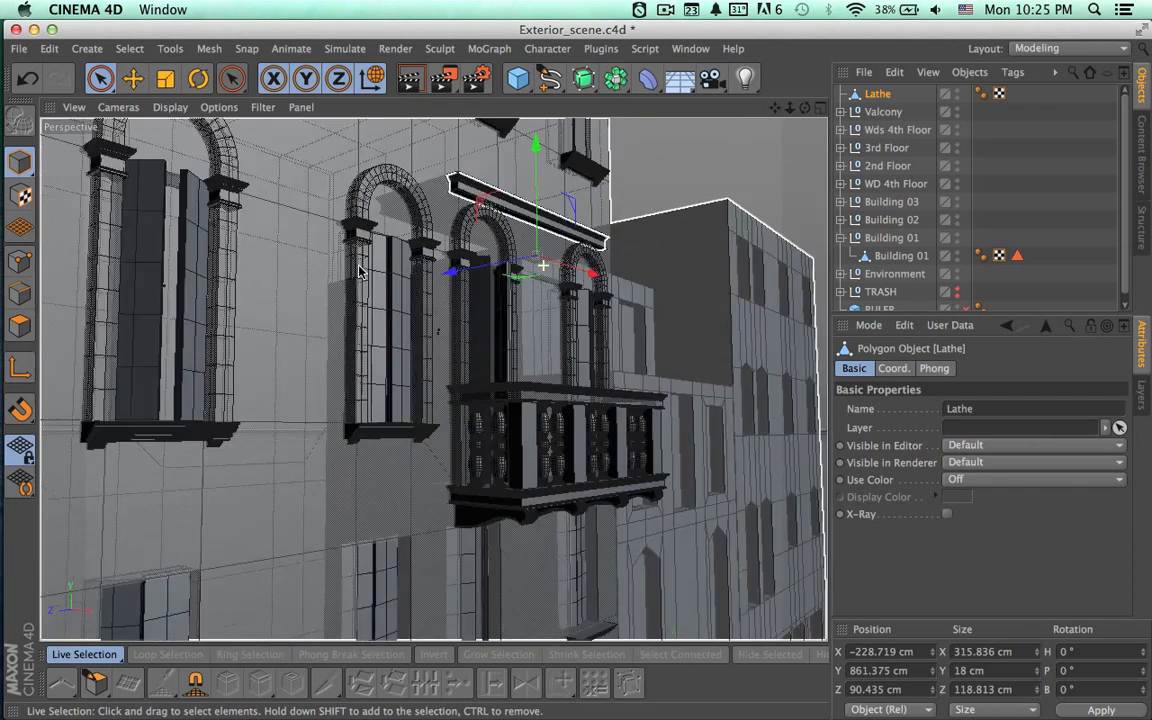
left_click_drag(493, 350, 507, 378, "alt")
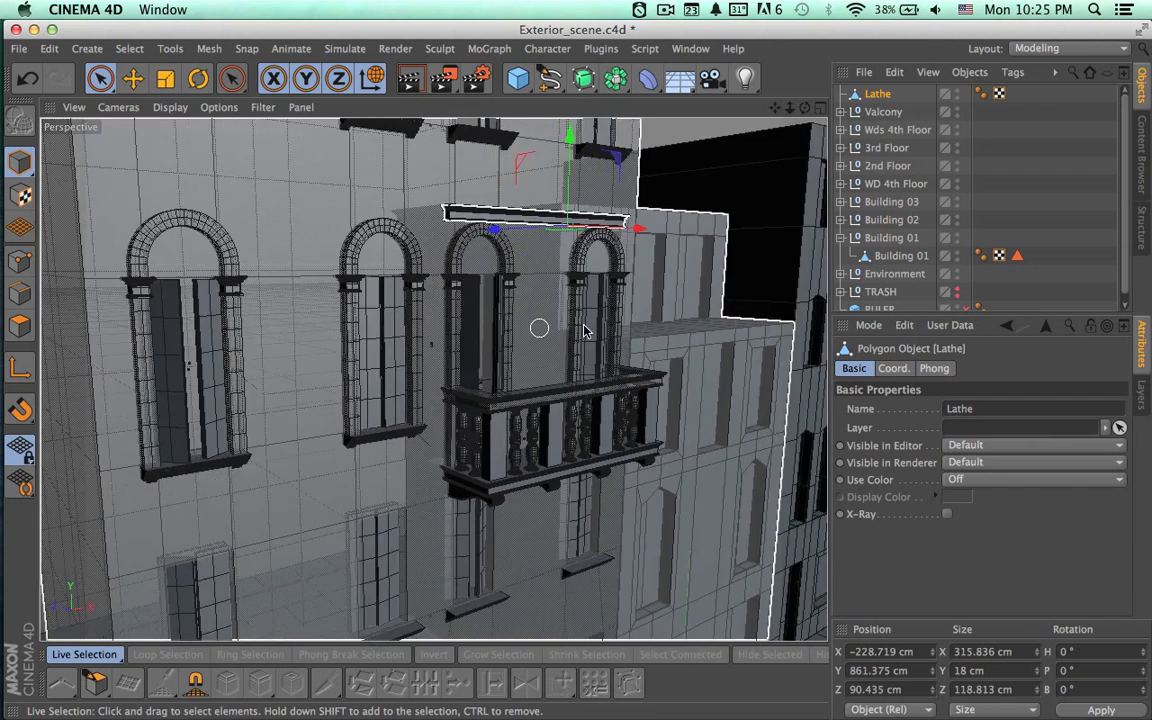
left_click_drag(520, 330, 468, 330, "alt")
key("super+r")
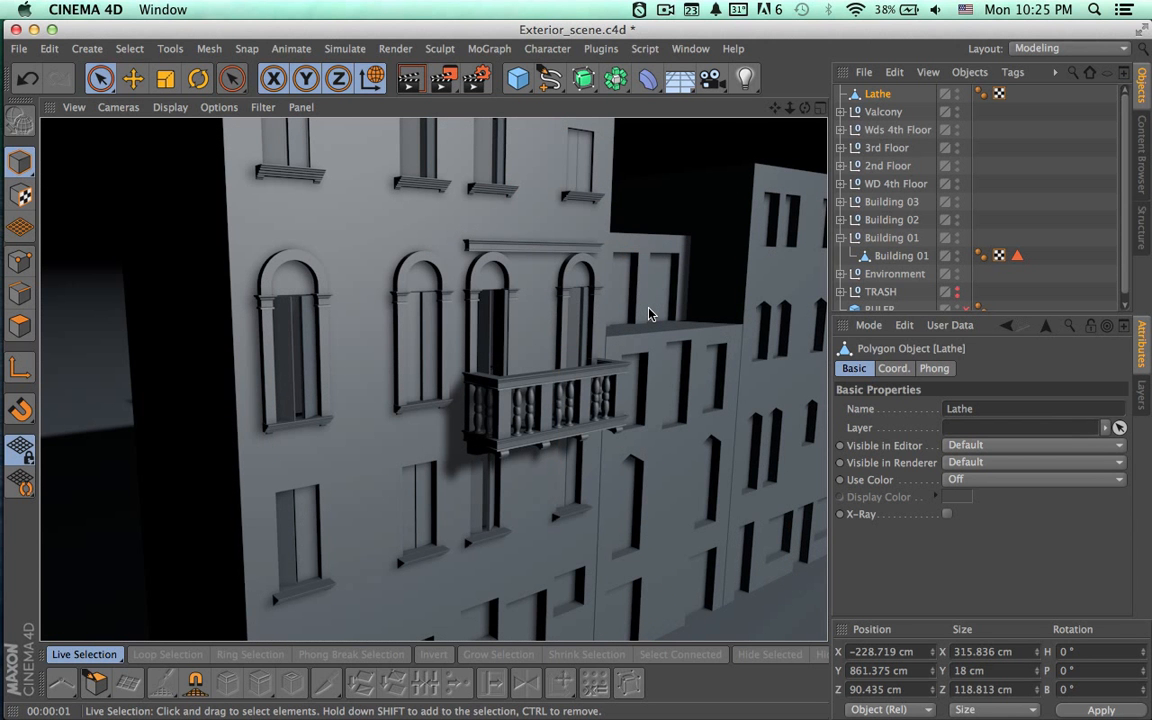
key("super+Tab")
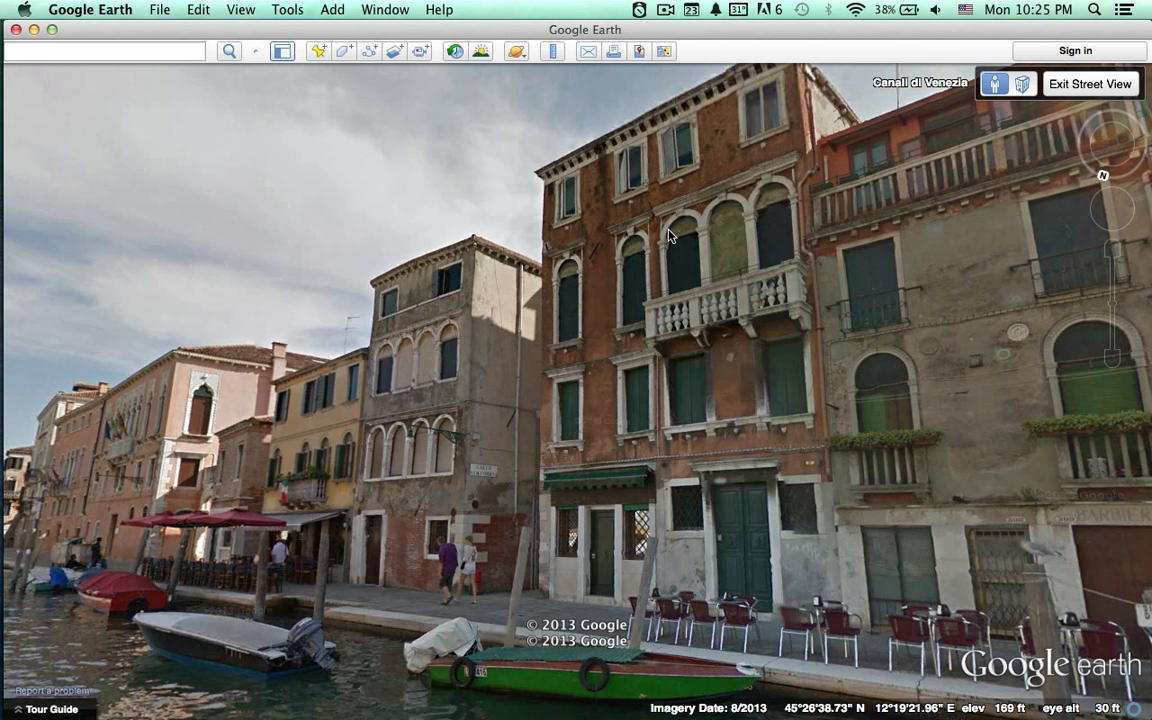
key("super+Tab")
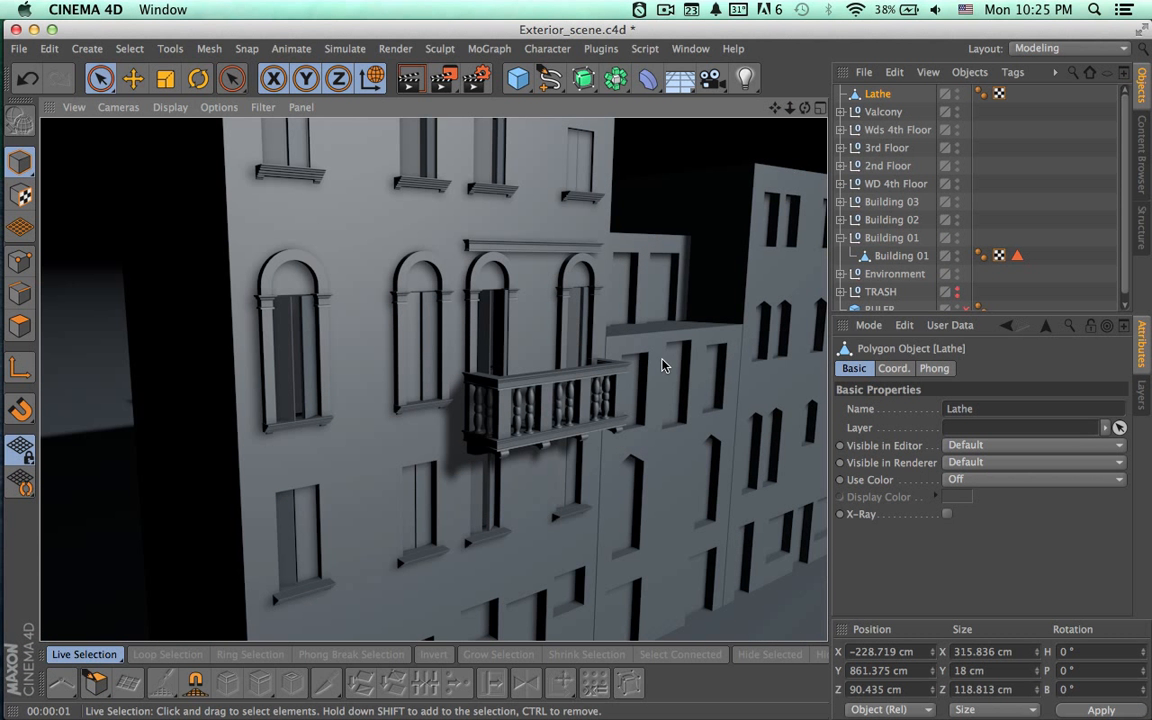
key("super+Tab")
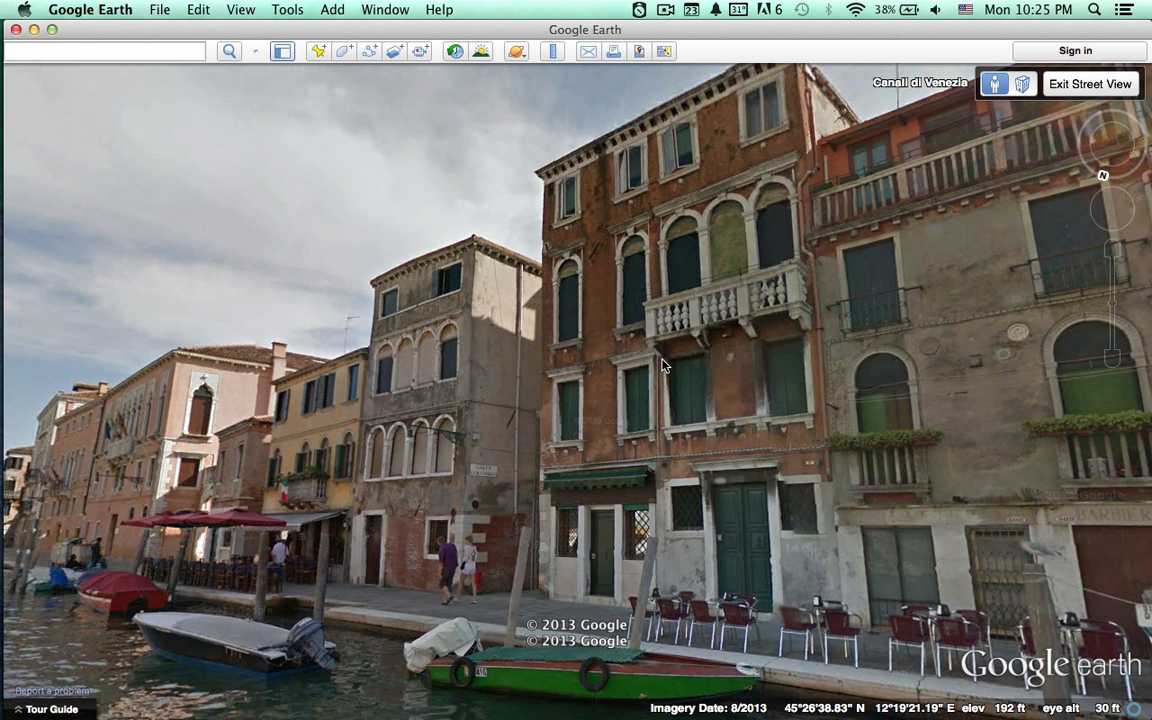
key("super+Tab")
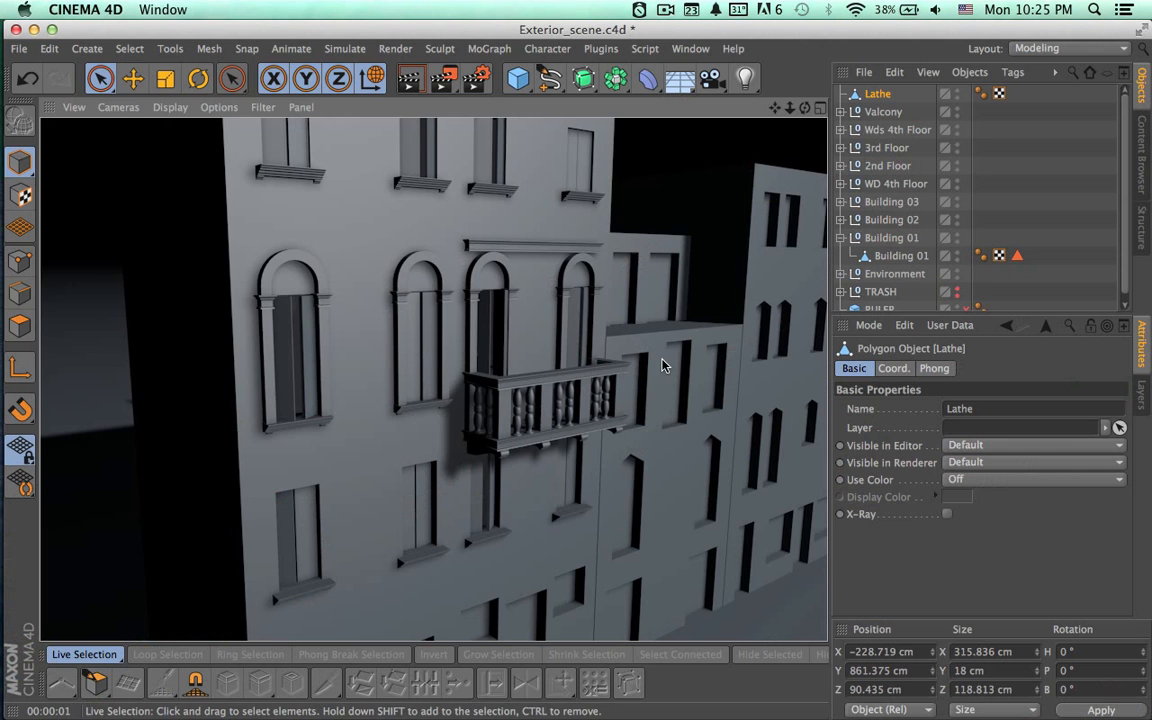
Select the Lathe moulding's rear points inside the building in the top view, using Rectangle Selection in point mode.
left_click(880, 97)
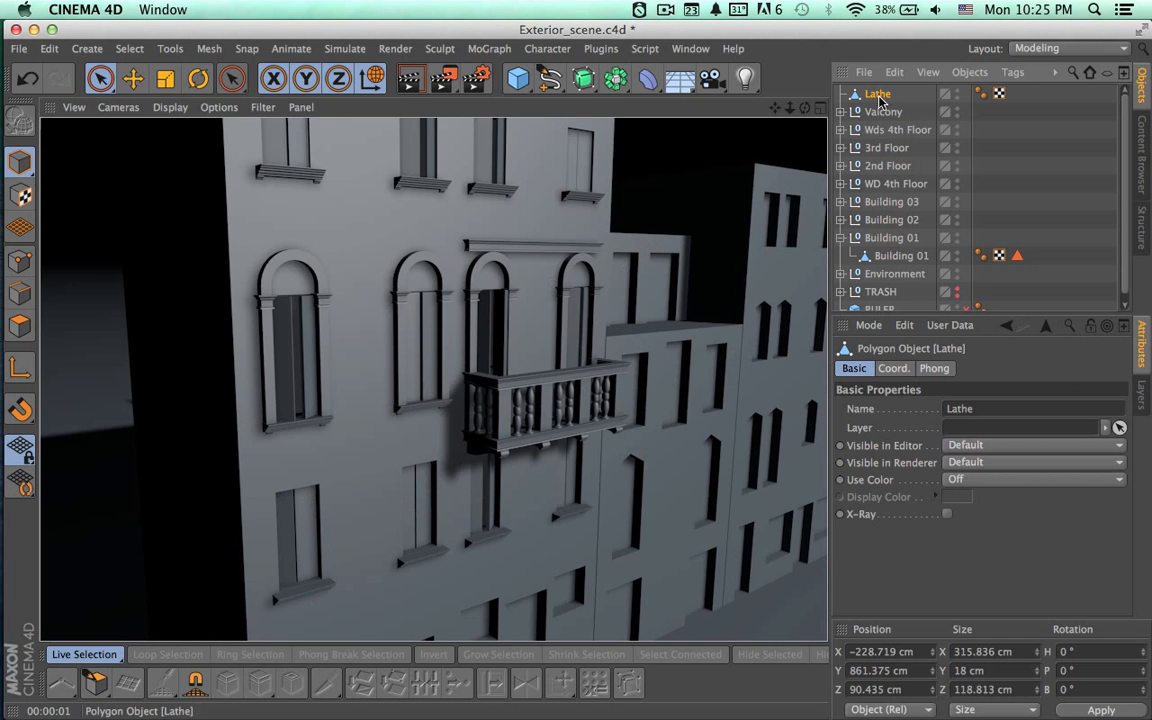
left_click(819, 107)
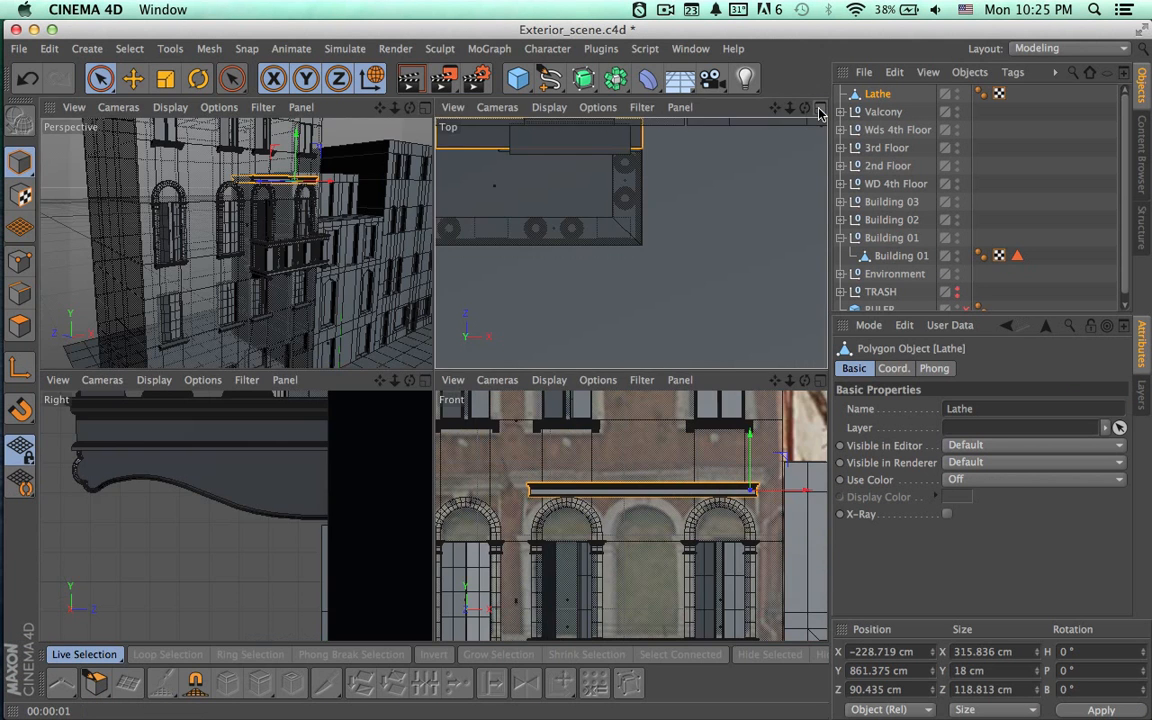
left_click(819, 107)
scroll(662, 435, "up", 3)
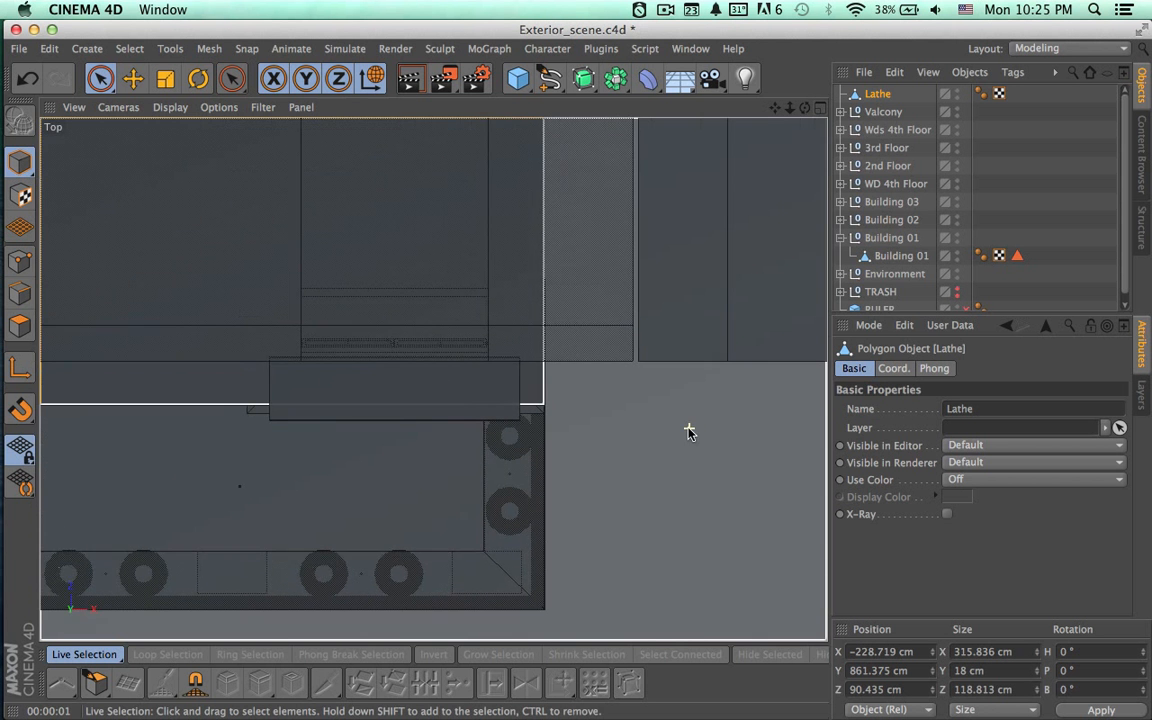
scroll(689, 429, "down", 4)
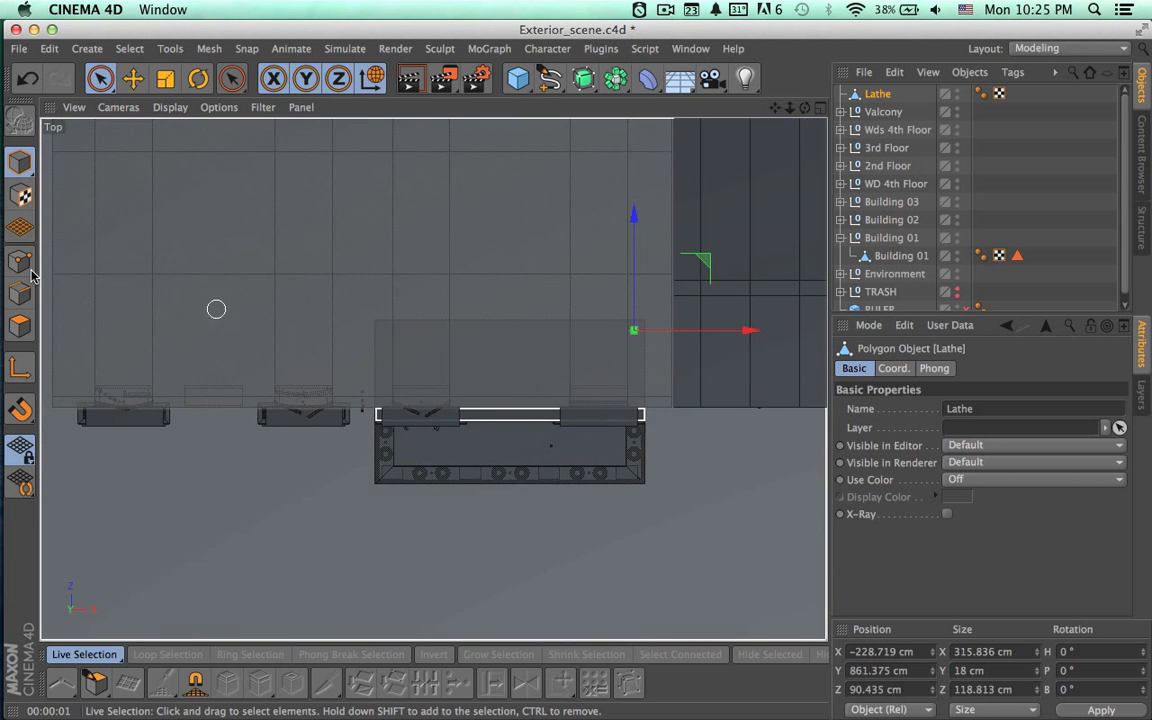
left_click(20, 261)
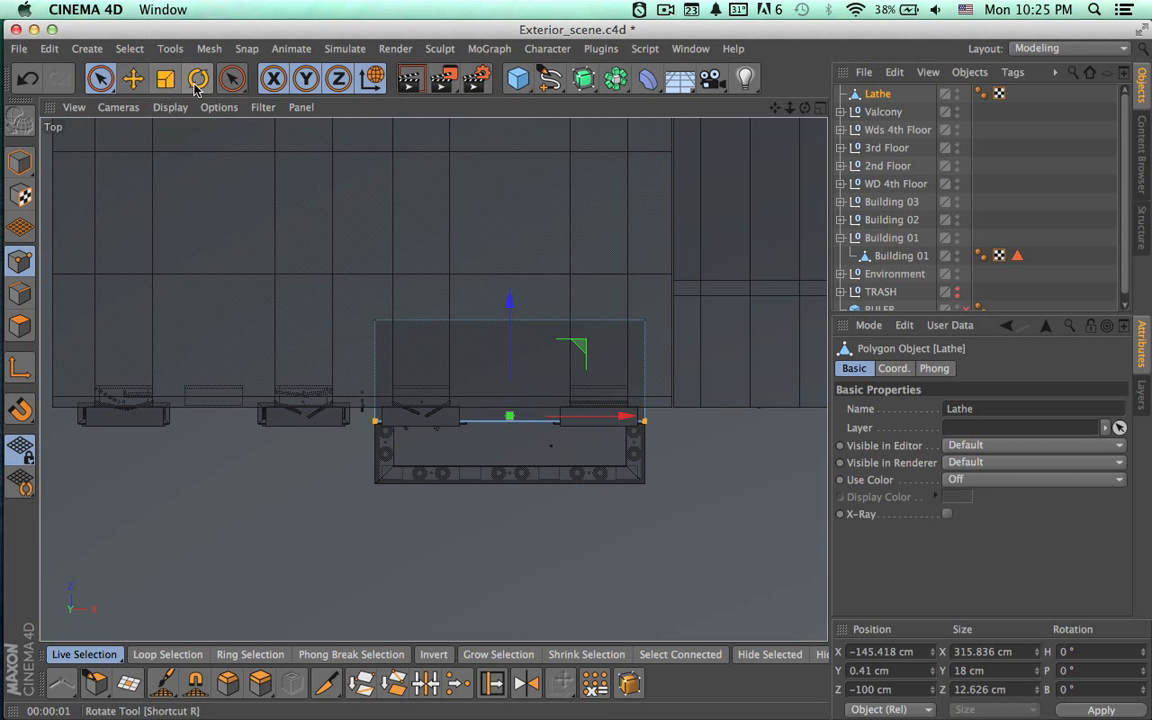
left_click(99, 80)
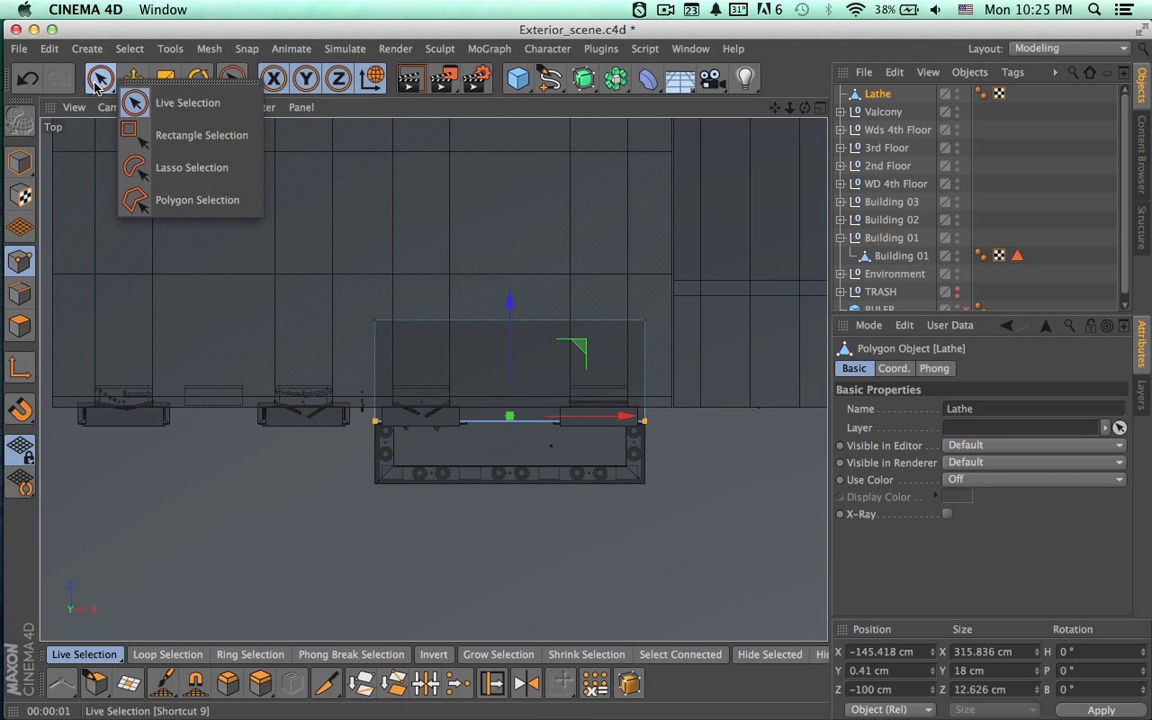
left_click(129, 134)
left_click_drag(336, 290, 858, 395)
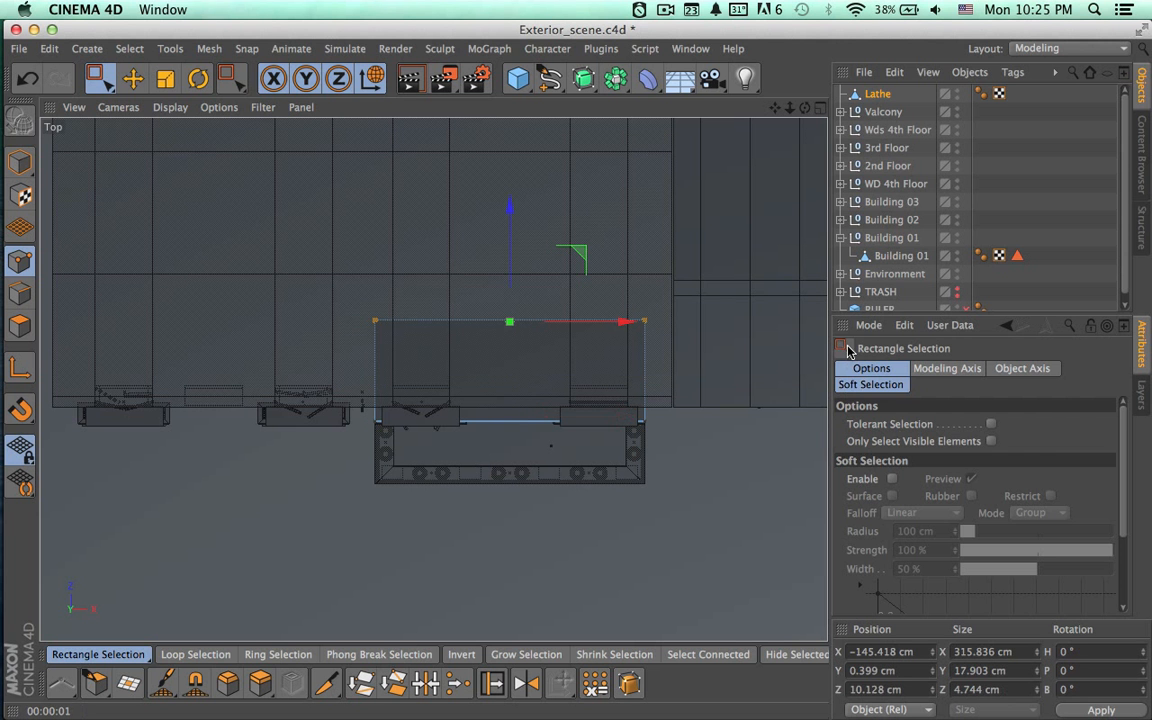
key("9")
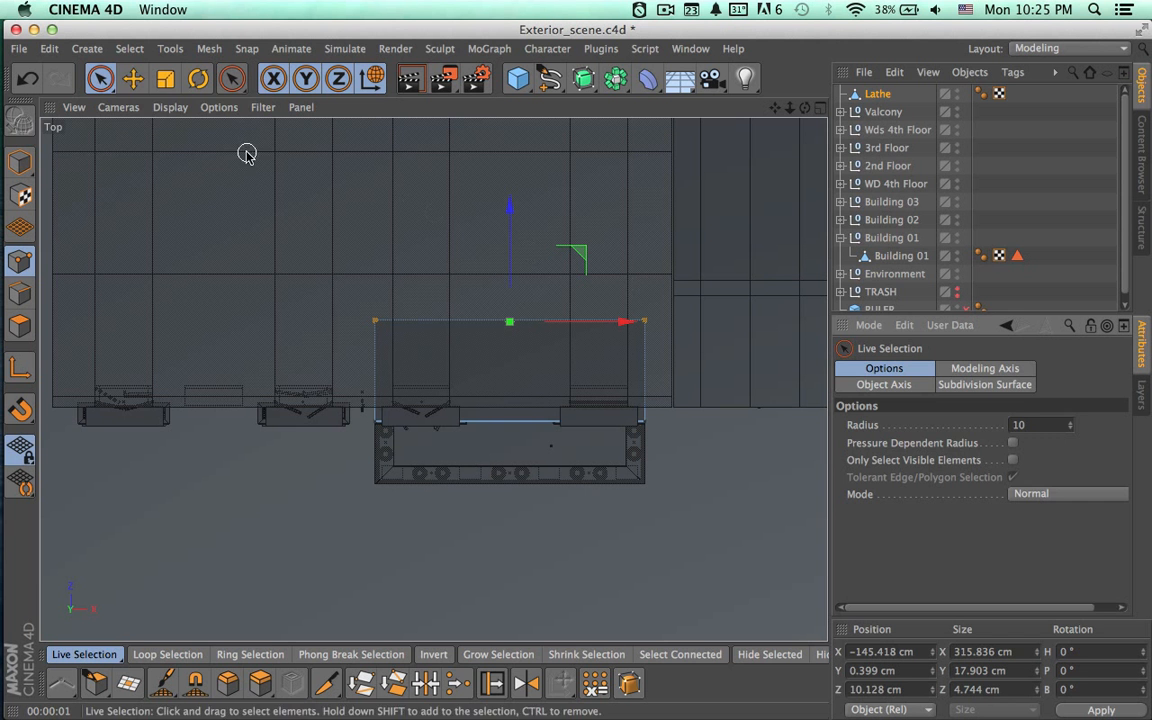
left_click(100, 78)
left_click(181, 134)
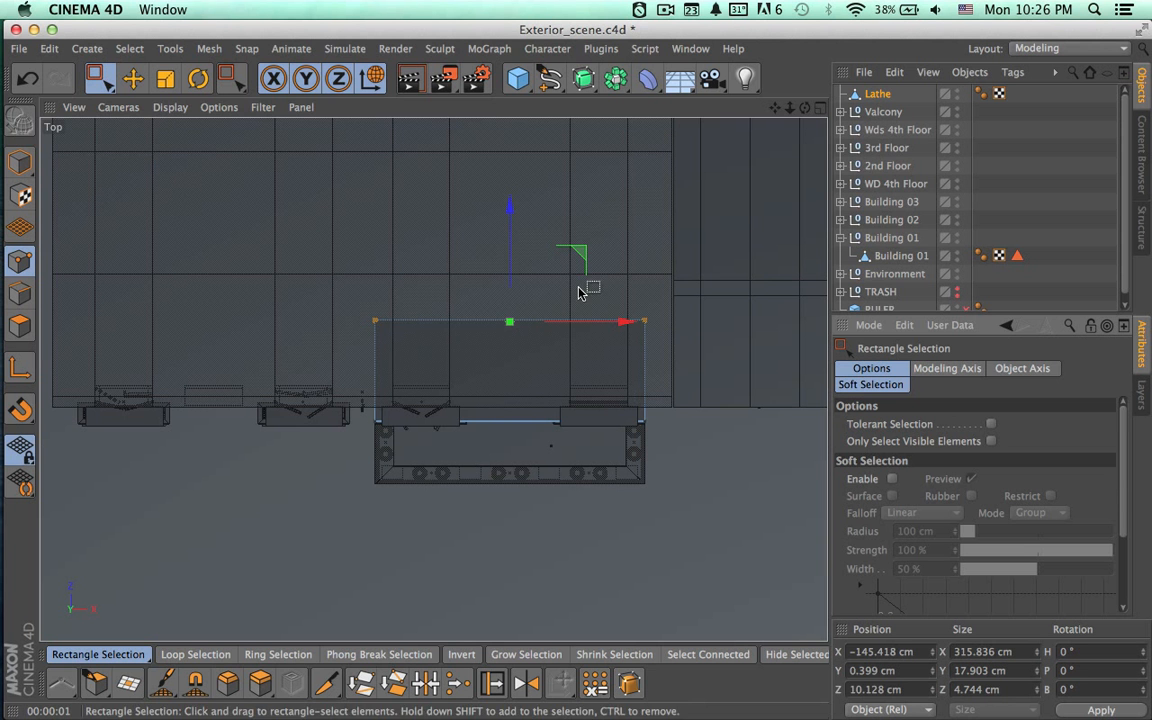
Move the selected rear points forward to Z about -76 cm so the moulding ends just inside the wall.
left_click_drag(512, 245, 516, 307)
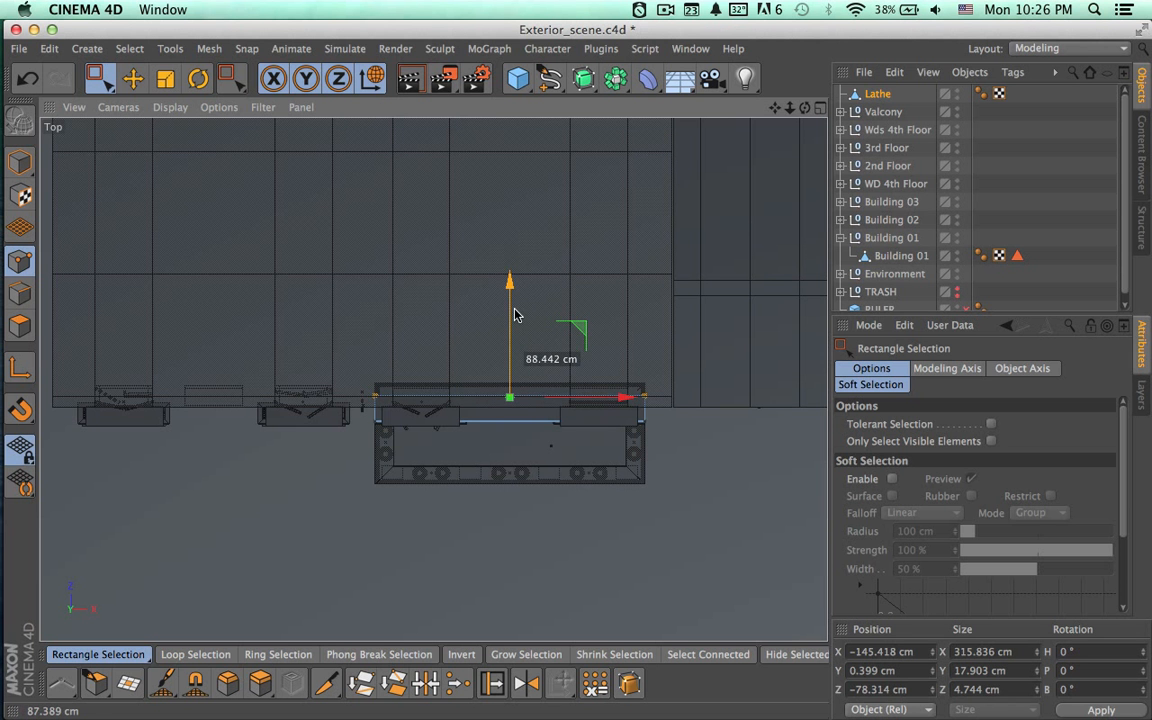
left_click_drag(515, 310, 515, 308)
right_click_drag(438, 366, 578, 349, "alt")
middle_click_drag(607, 438, 589, 355, "alt")
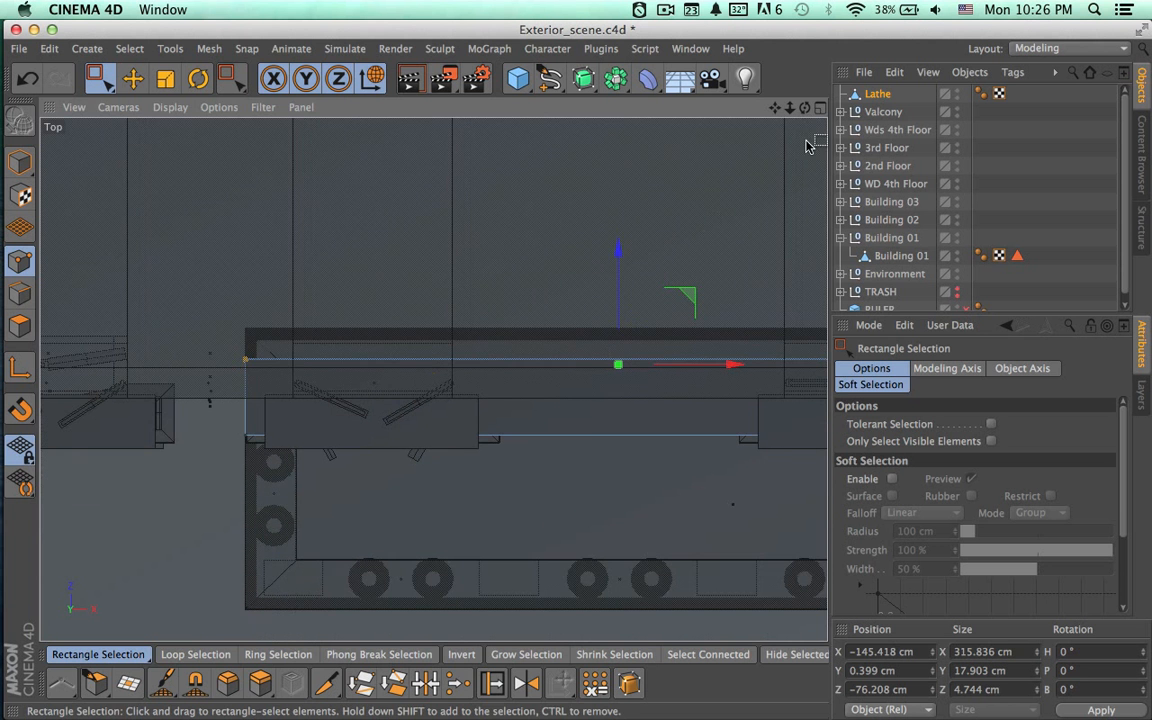
left_click(819, 109)
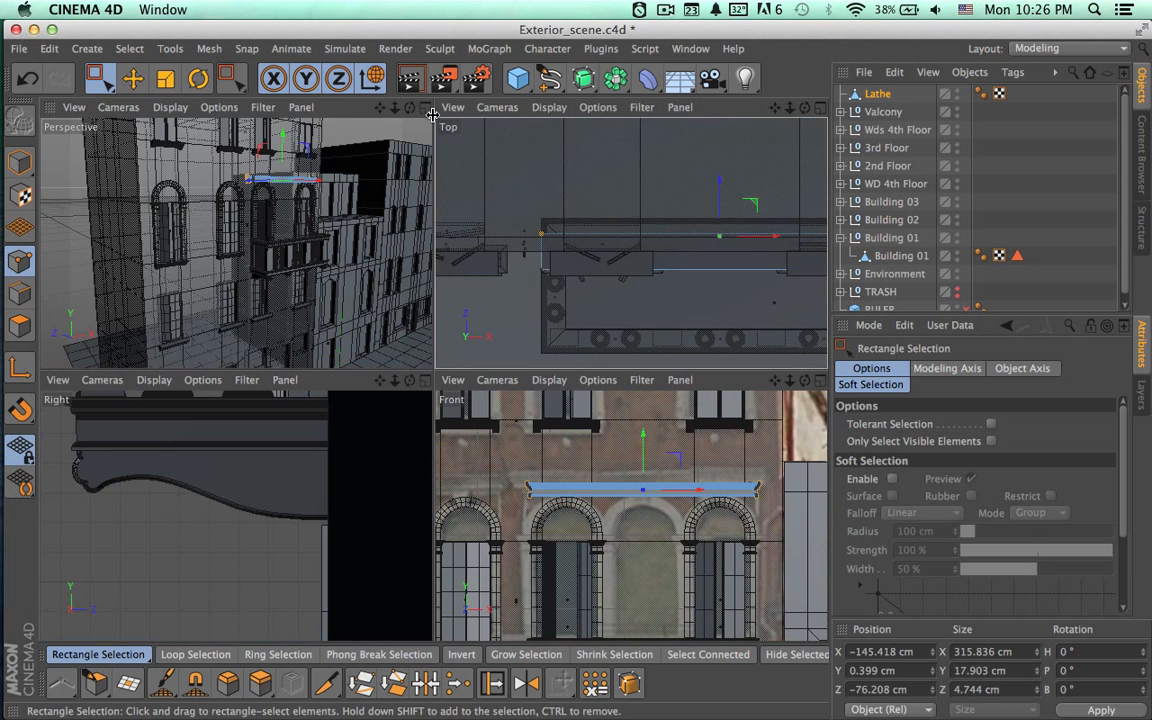
Move the Lathe moulding's selected rear points further forward to Z about -84.4 cm.
left_click(425, 107)
scroll(475, 257, "down", 2)
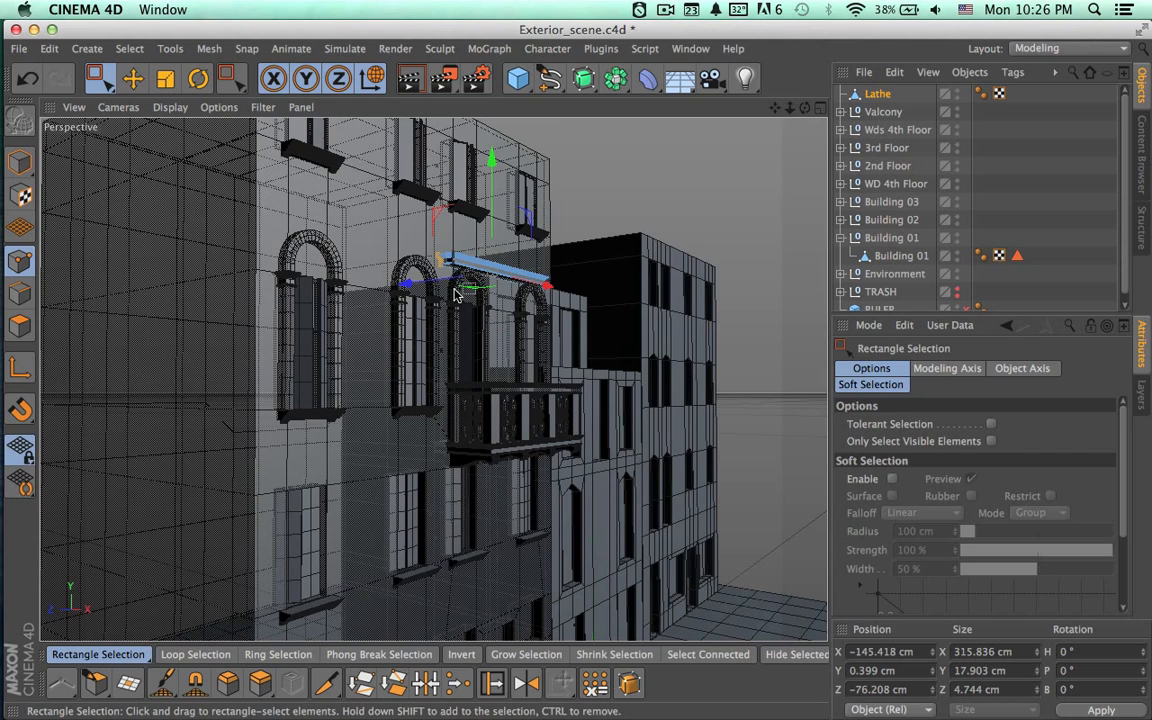
key("9")
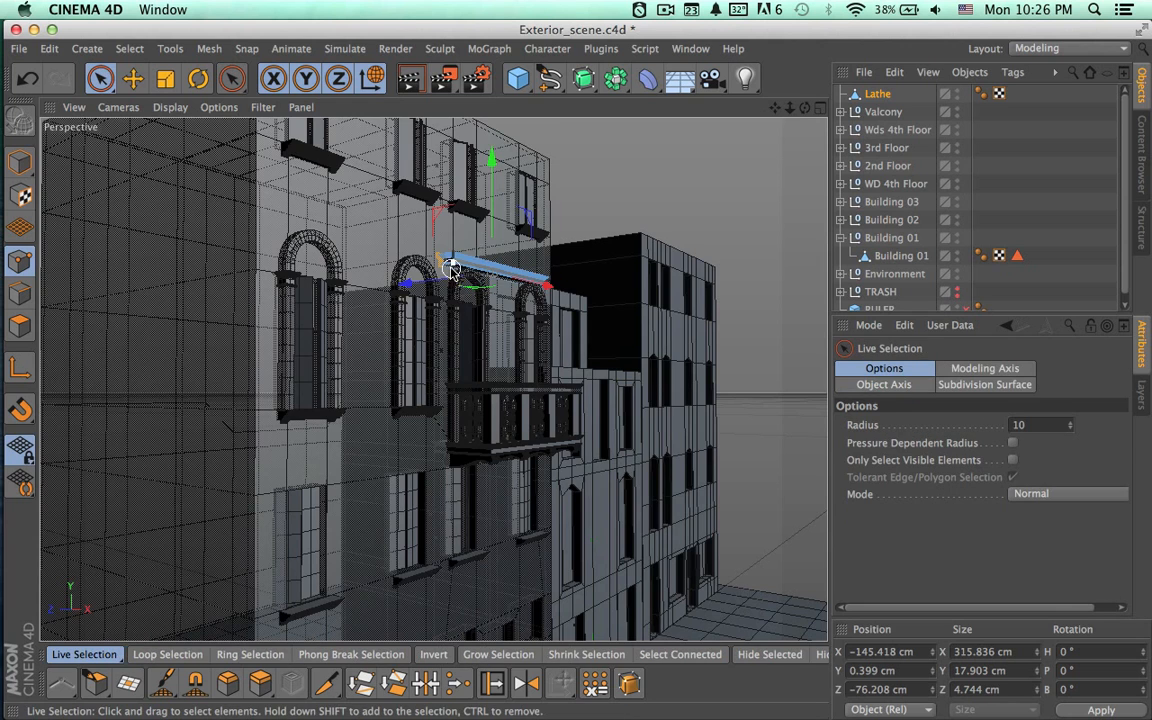
scroll(452, 270, "up", 5)
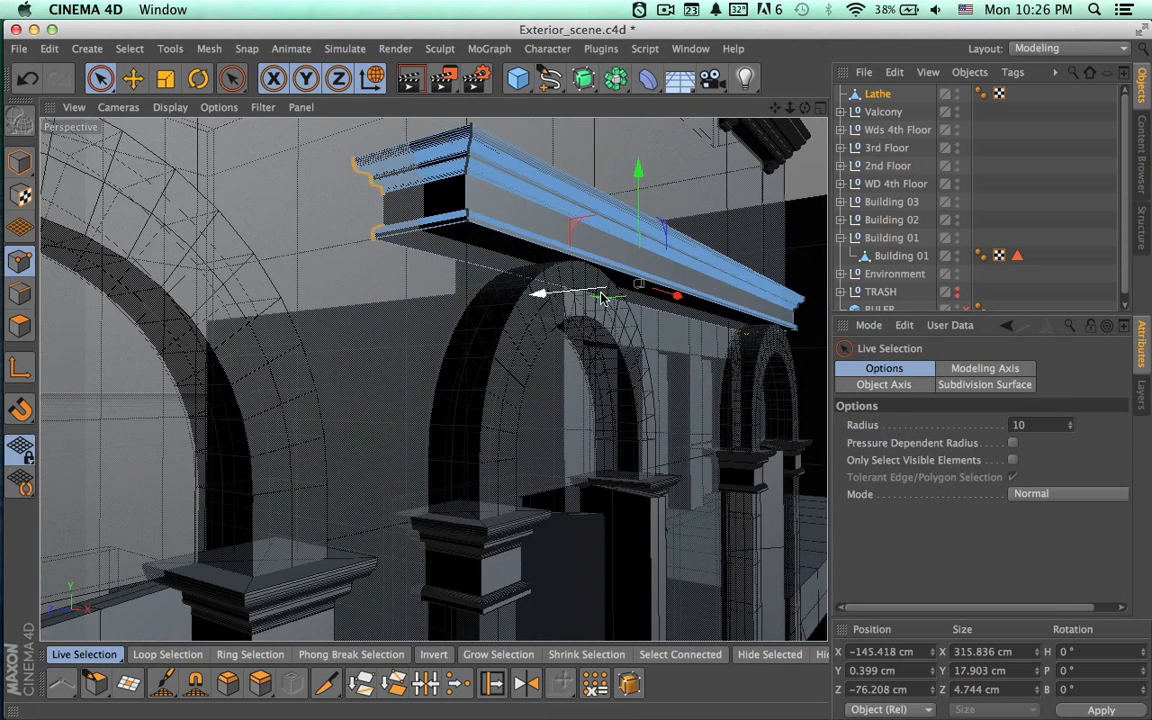
left_click_drag(643, 319, 685, 328, "alt")
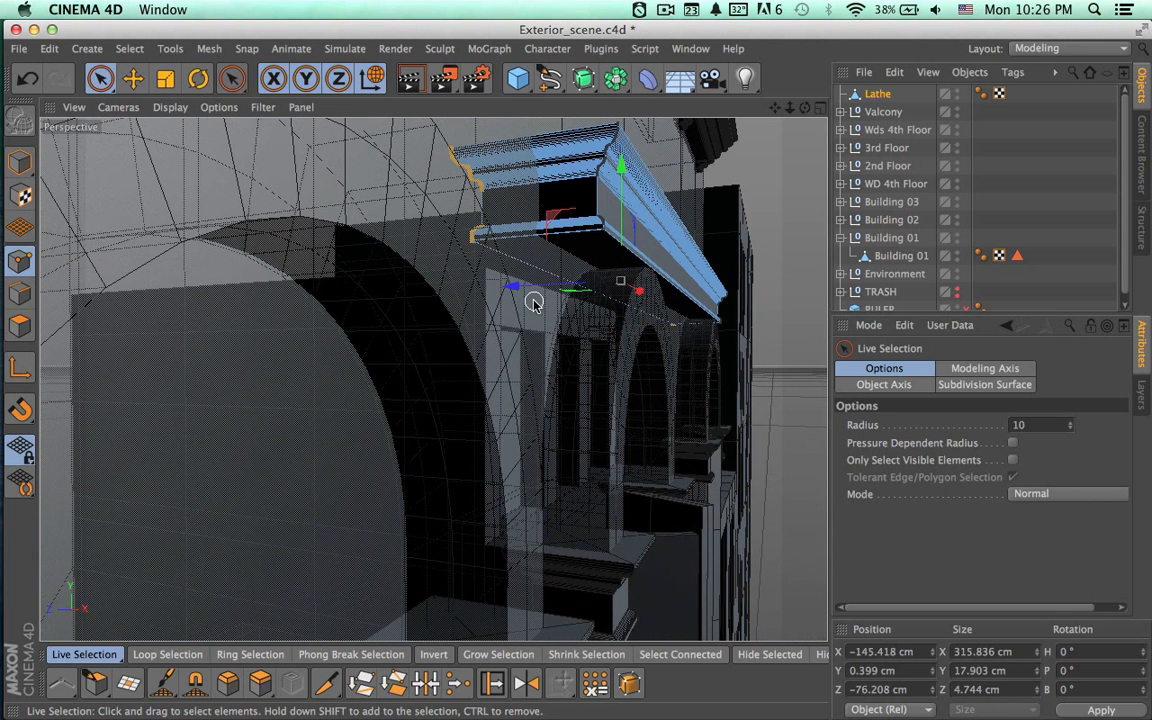
left_click_drag(519, 291, 558, 274)
Switch to Model mode and duplicate the whole Lathe moulding.
left_click(877, 94)
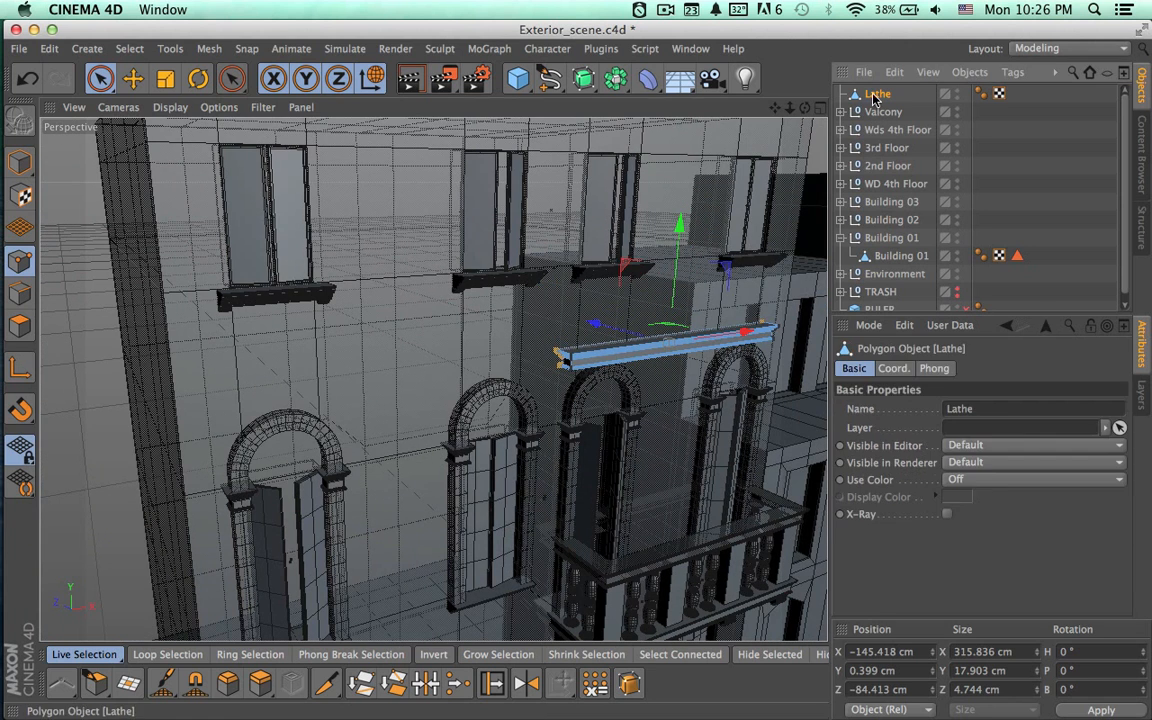
left_click(21, 170)
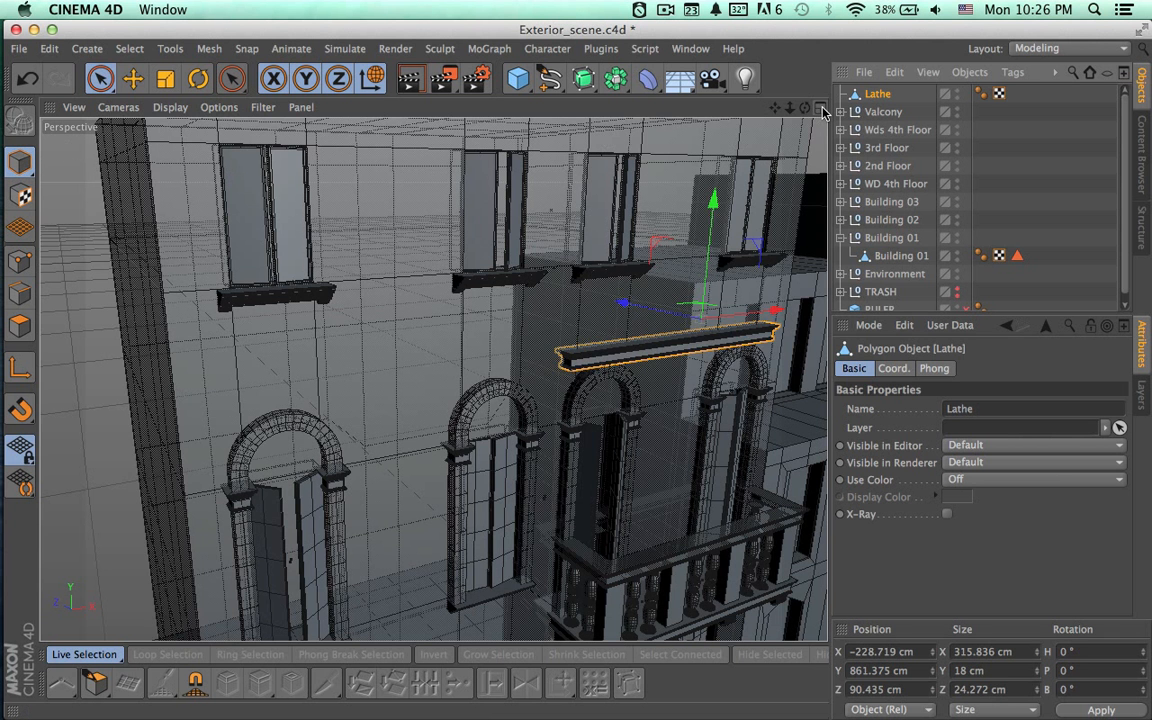
left_click(821, 108)
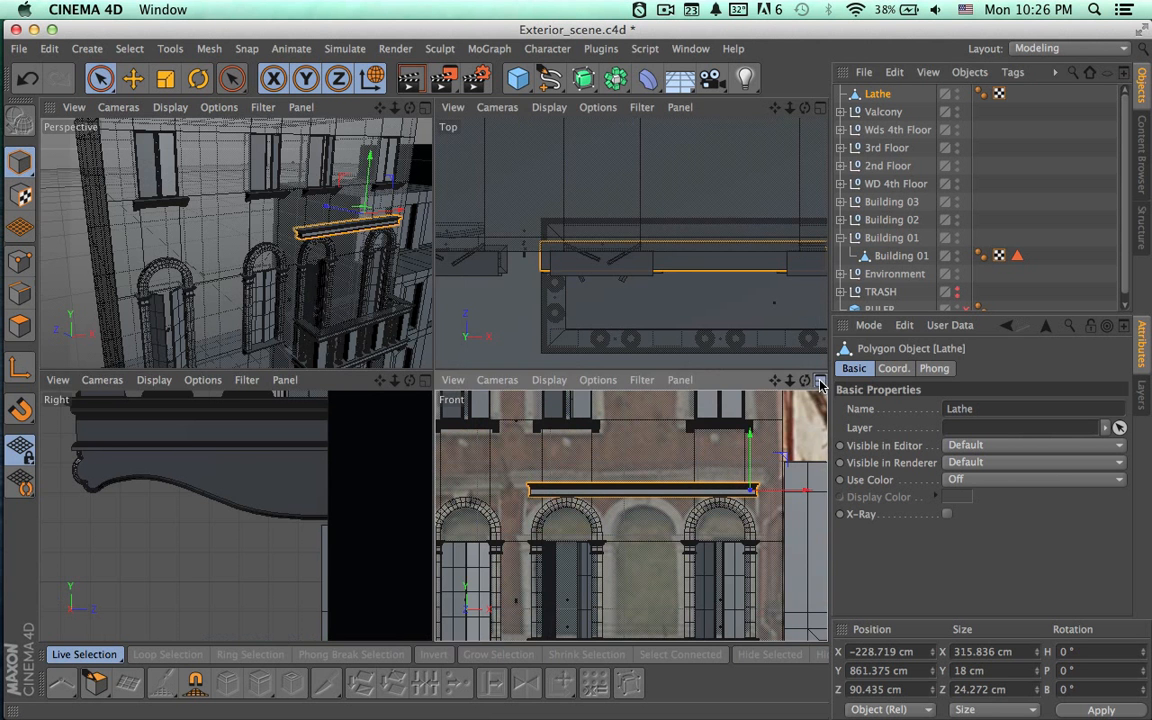
left_click(819, 382)
key("super+c")
key("super+v")
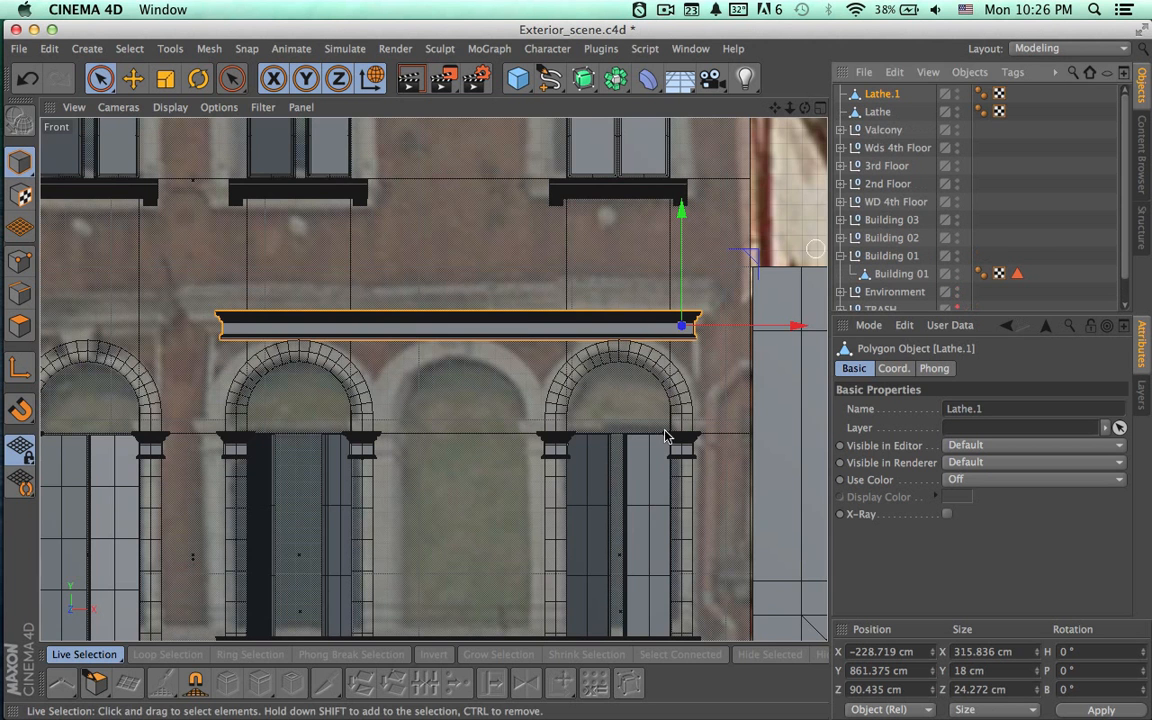
Move Lathe.1 to X about -574.6 cm and Y about 782.9 cm, lining its right end up with the second window's right capital.
right_click_drag(685, 436, 550, 440, "alt")
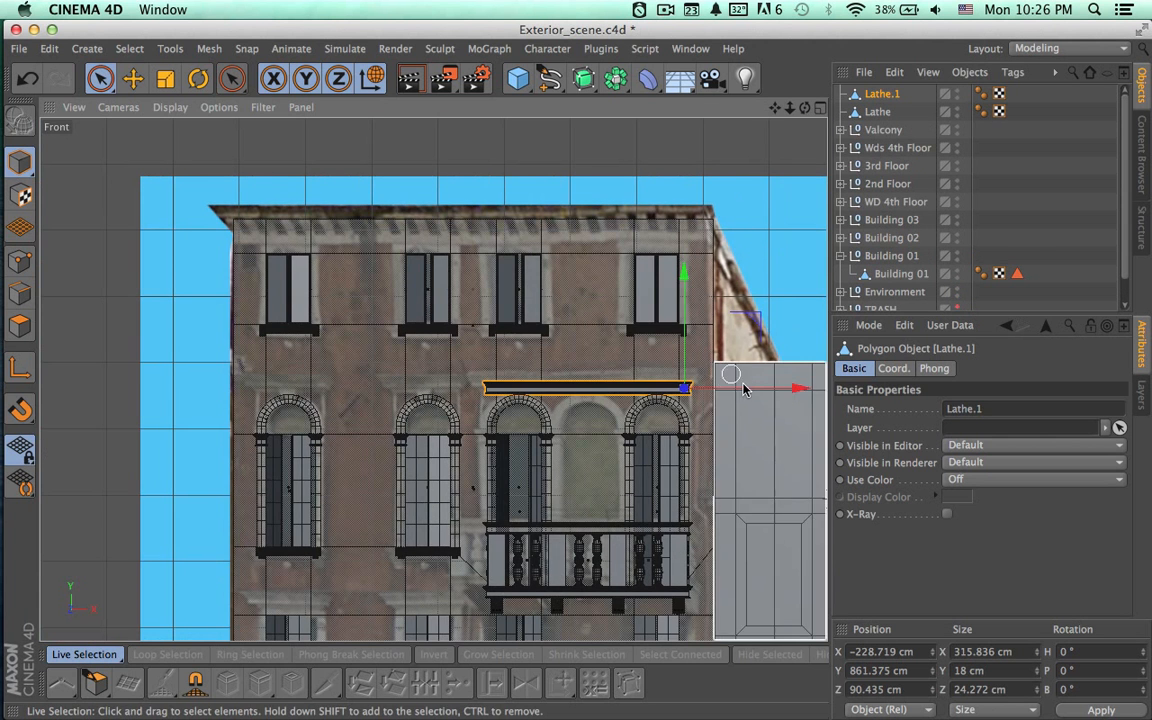
left_click_drag(745, 389, 515, 408)
right_click_drag(482, 384, 757, 425, "alt")
middle_click_drag(608, 482, 702, 374, "alt")
left_click_drag(530, 220, 527, 450)
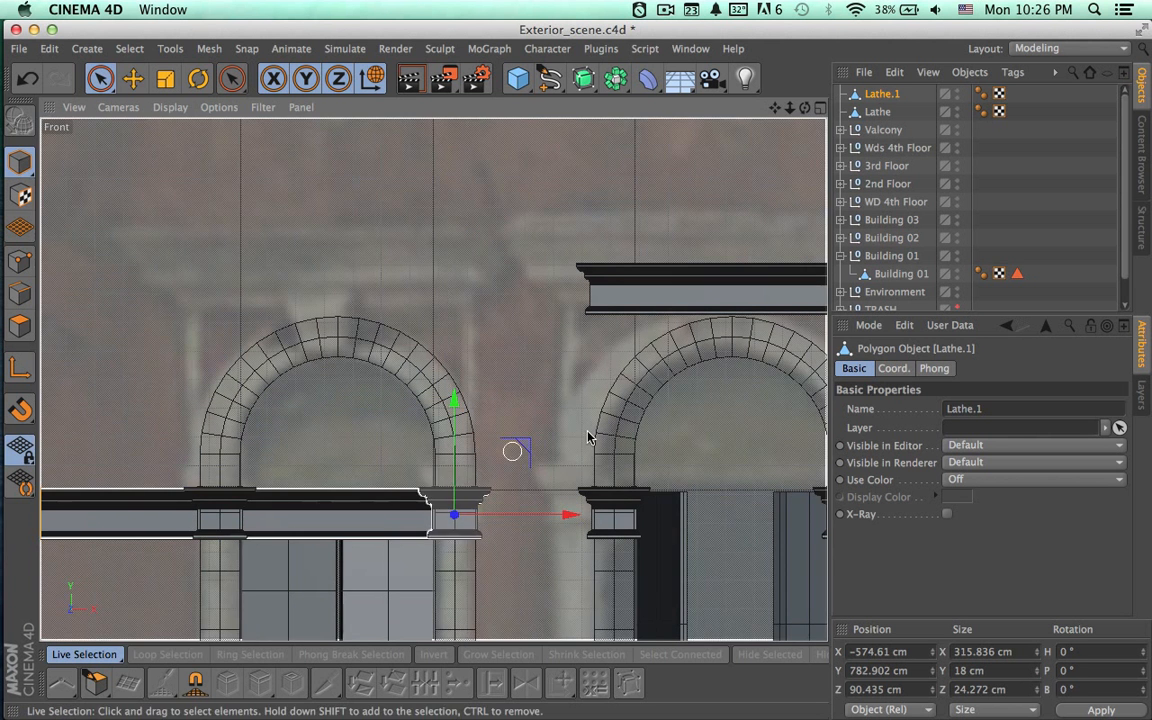
middle_click_drag(627, 426, 859, 344, "alt")
scroll(396, 477, "down", 5)
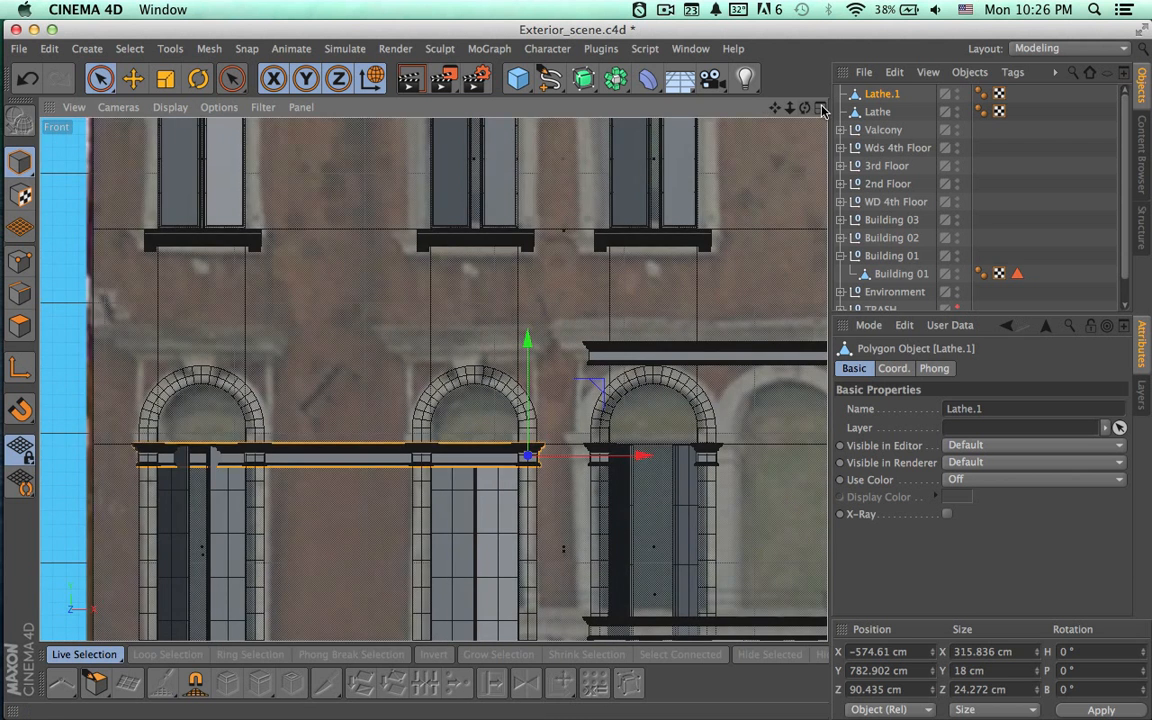
Select Lathe.1's left end points with Rectangle Selection in the top view and pull them right to X about -112.2 cm.
left_click(821, 108)
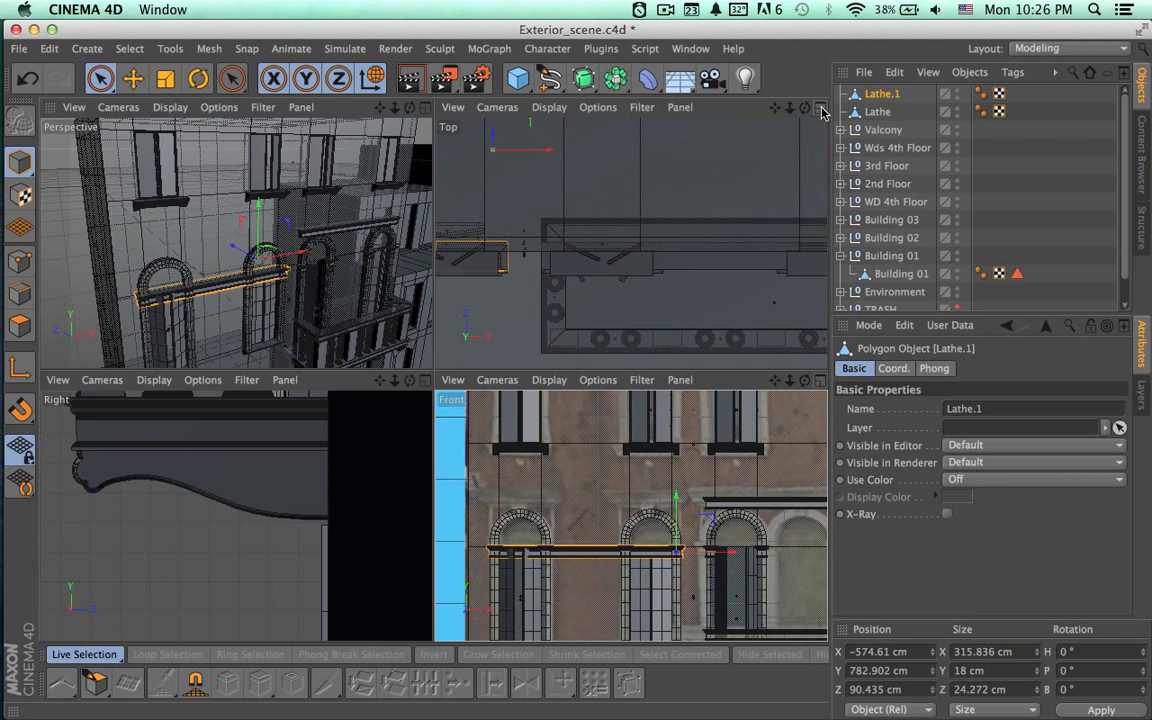
left_click(821, 108)
scroll(640, 347, "down", 6)
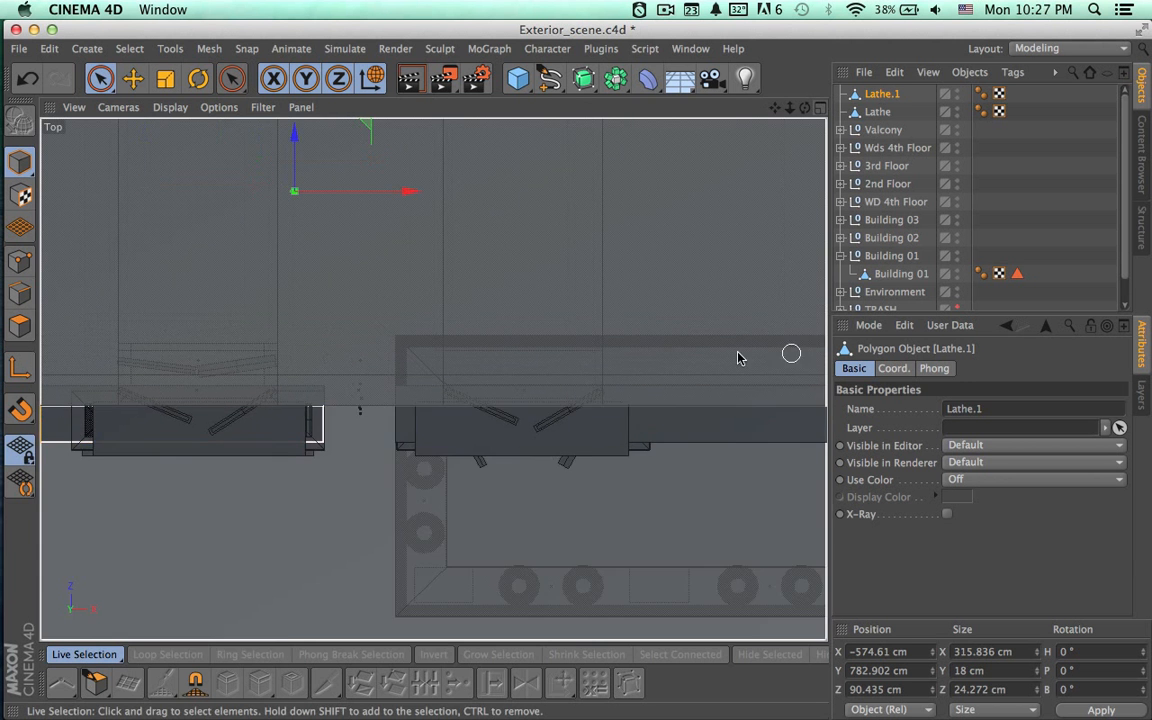
right_click_drag(488, 379, 507, 373, "alt")
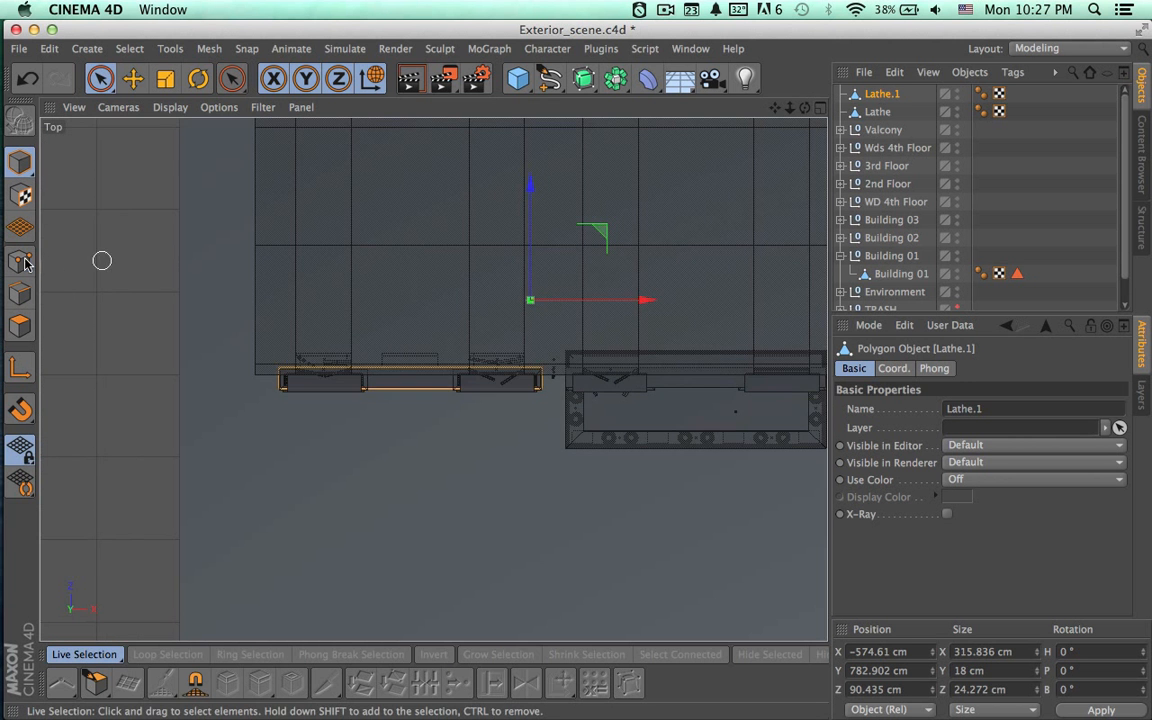
left_click(20, 262)
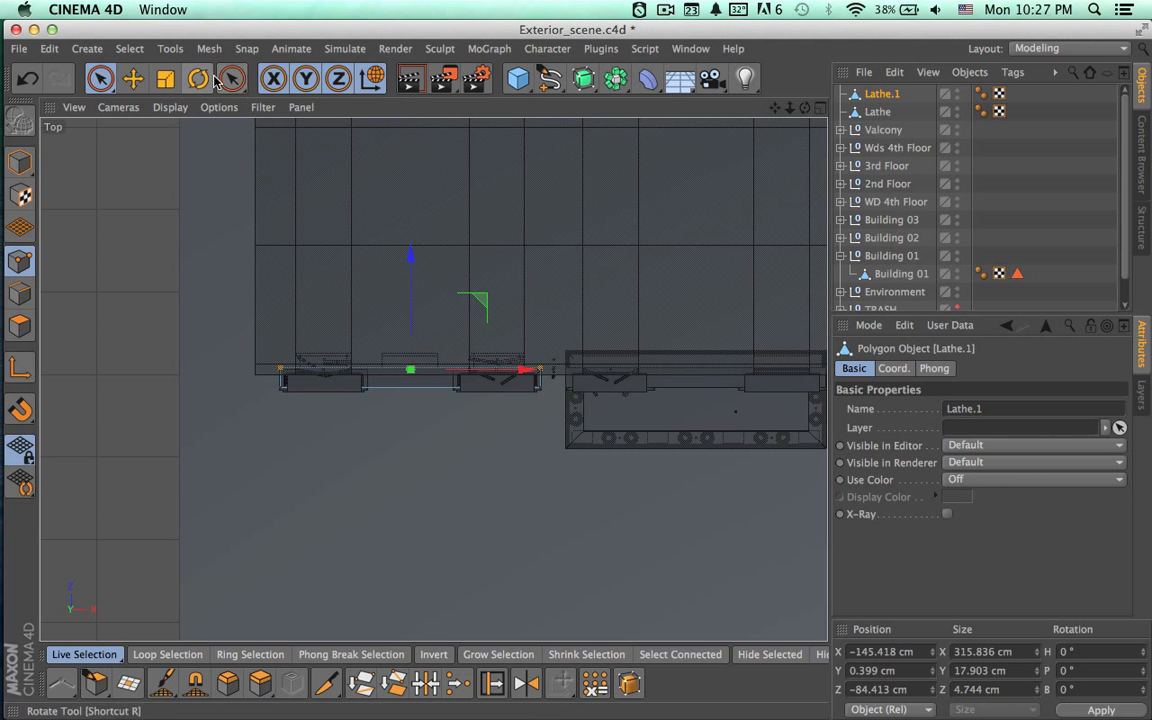
left_click_drag(100, 88, 206, 130)
left_click_drag(221, 259, 378, 461)
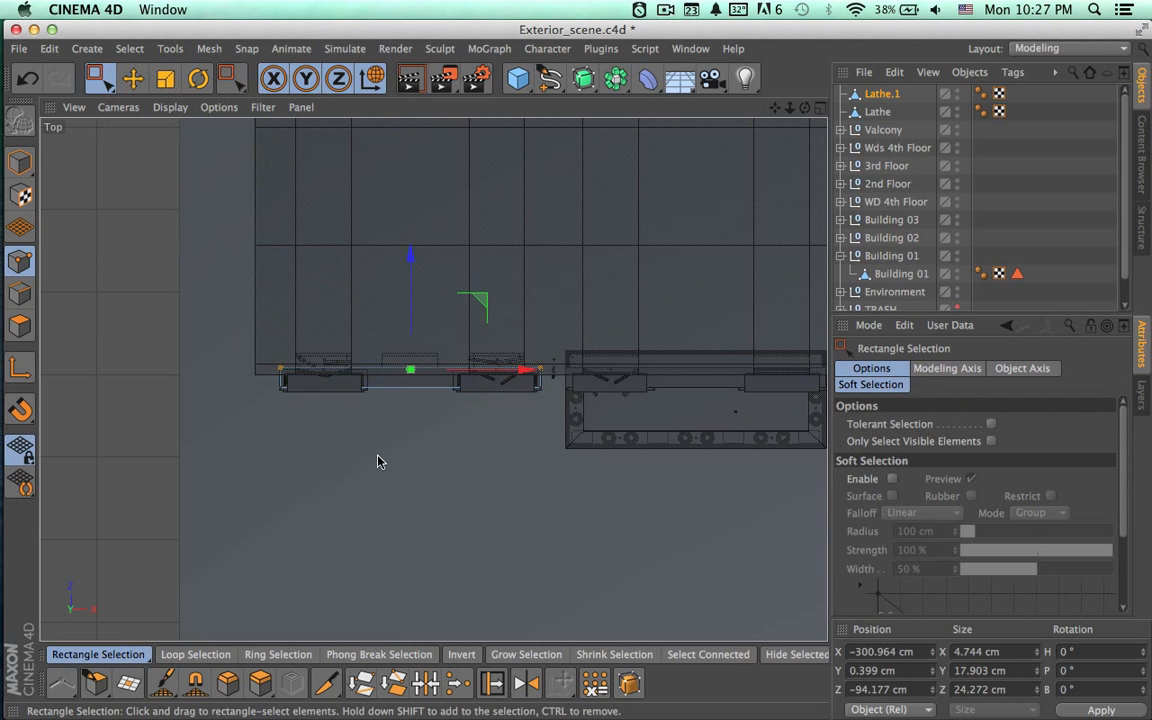
left_click_drag(394, 378, 548, 390)
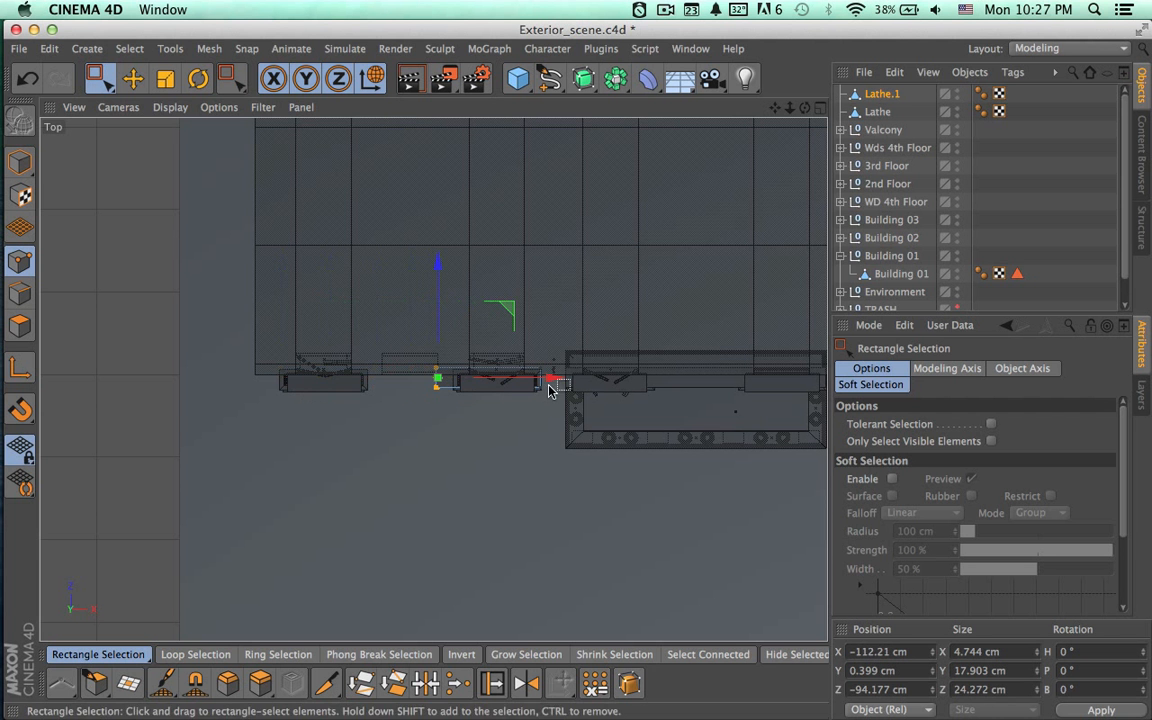
Align Lathe.1's left end points with the second window's left capital in the front view, at X about -91.2 cm.
left_click(821, 108)
left_click(820, 381)
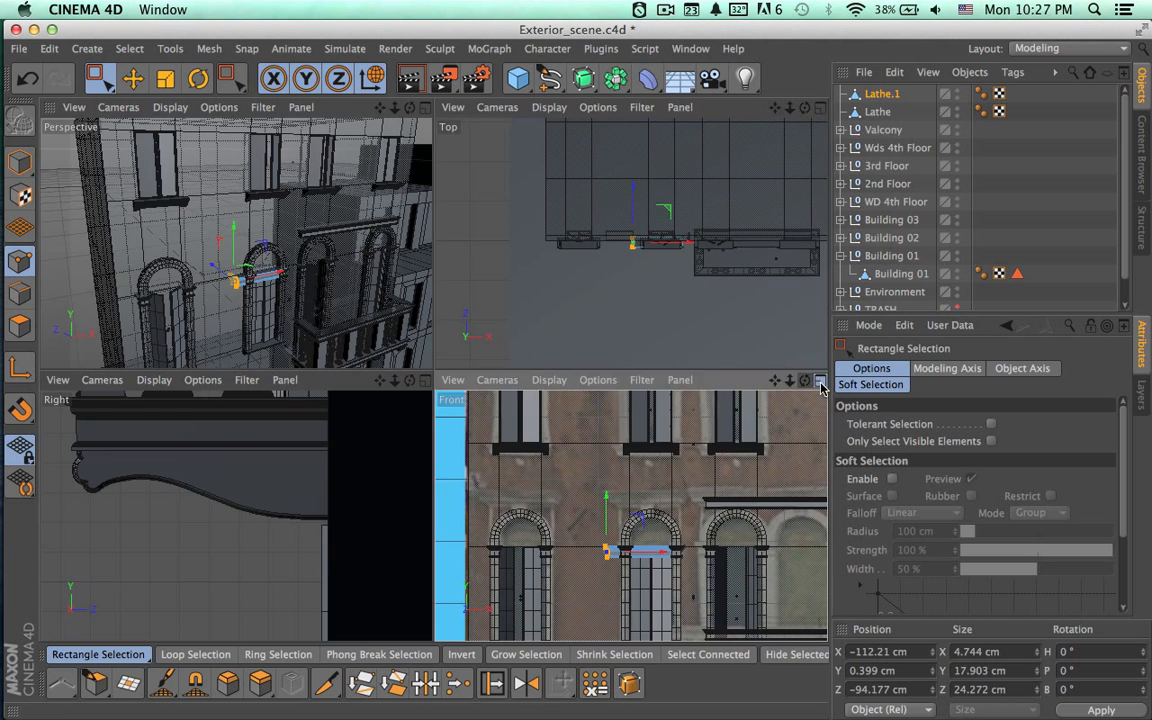
right_click_drag(457, 477, 675, 489, "alt")
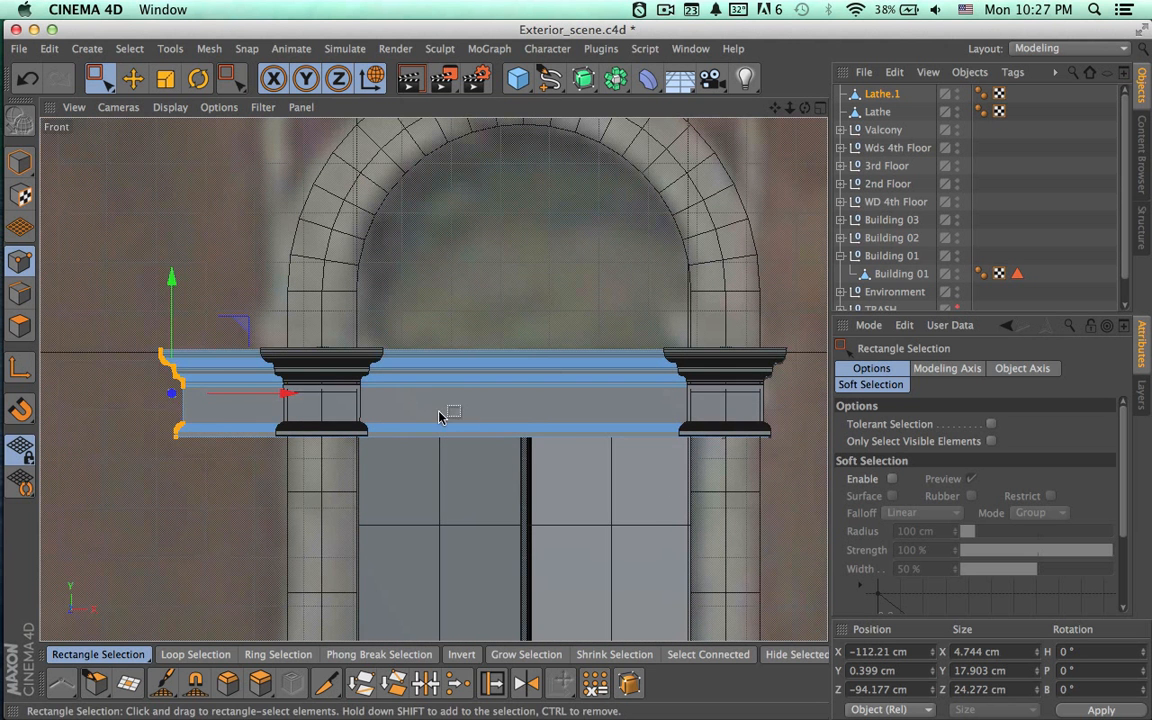
left_click_drag(283, 401, 381, 393)
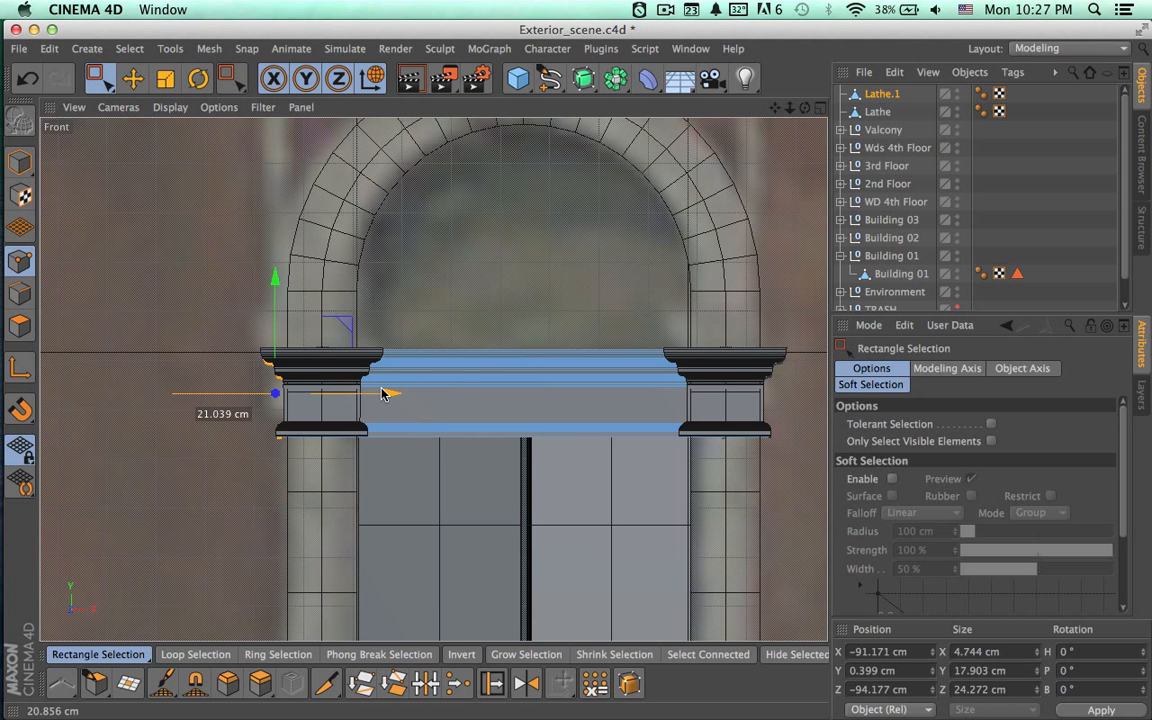
left_click_drag(381, 393, 381, 393)
scroll(411, 414, "down", 5)
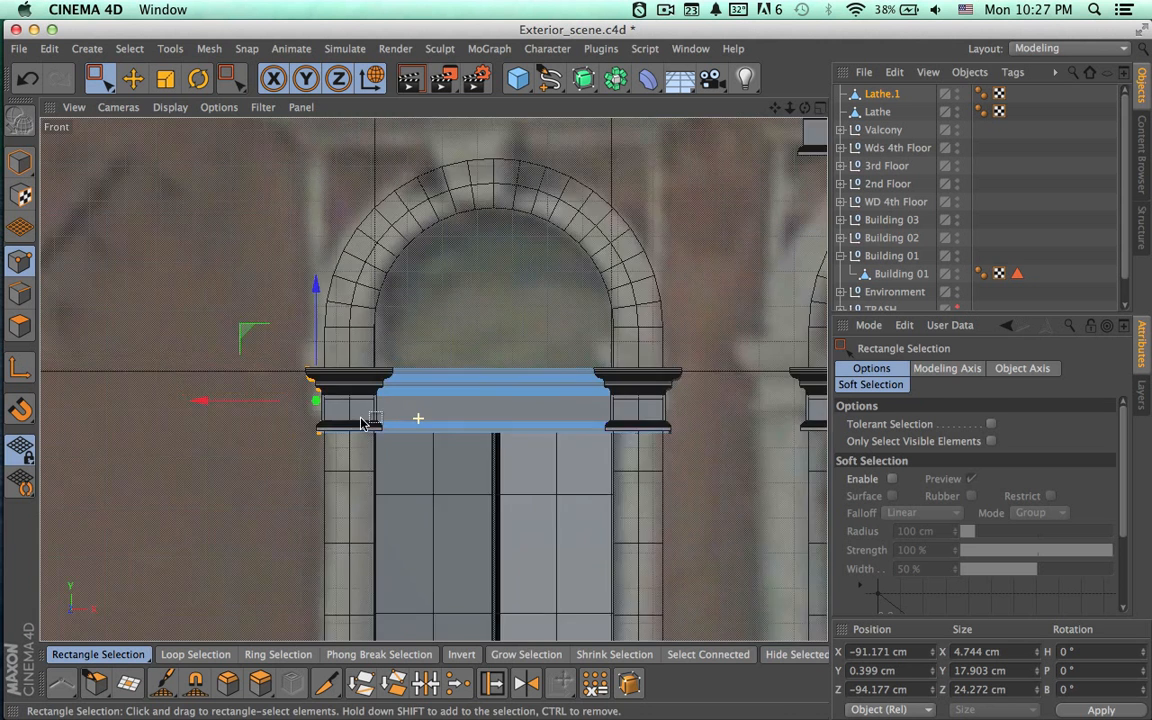
Centre Lathe.1's axis at X about -615.1 cm and raise the shortened moulding above the arch to Y about 861.3 cm.
left_click(876, 96)
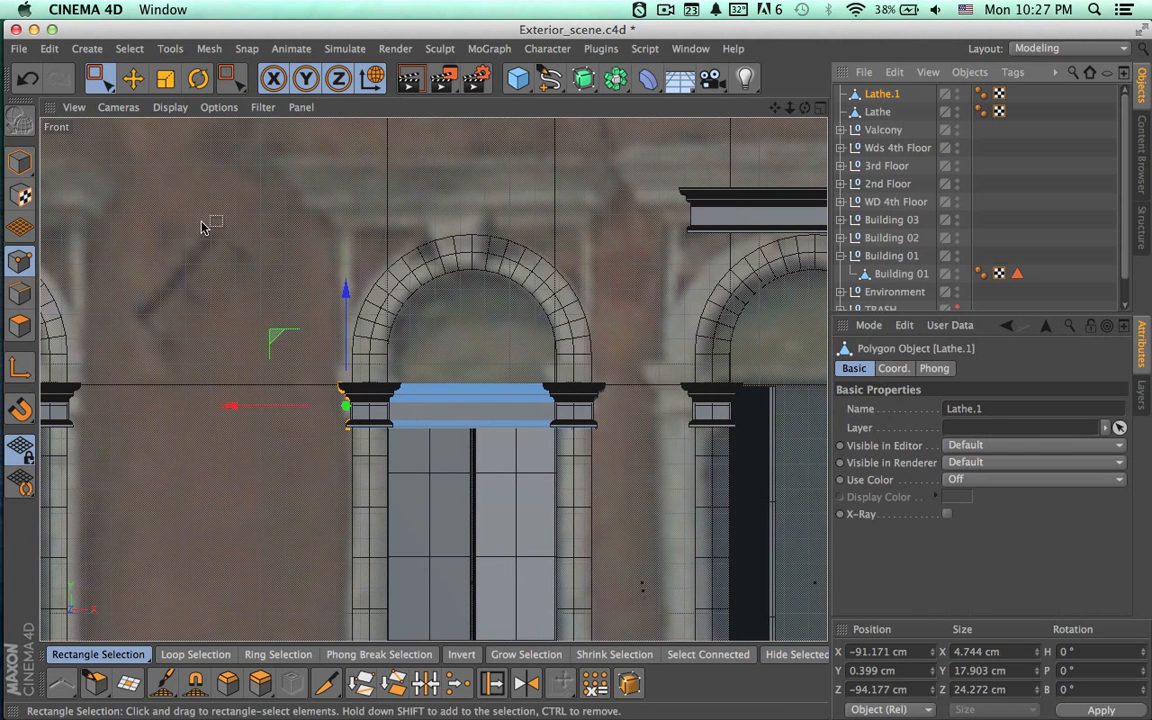
left_click(20, 164)
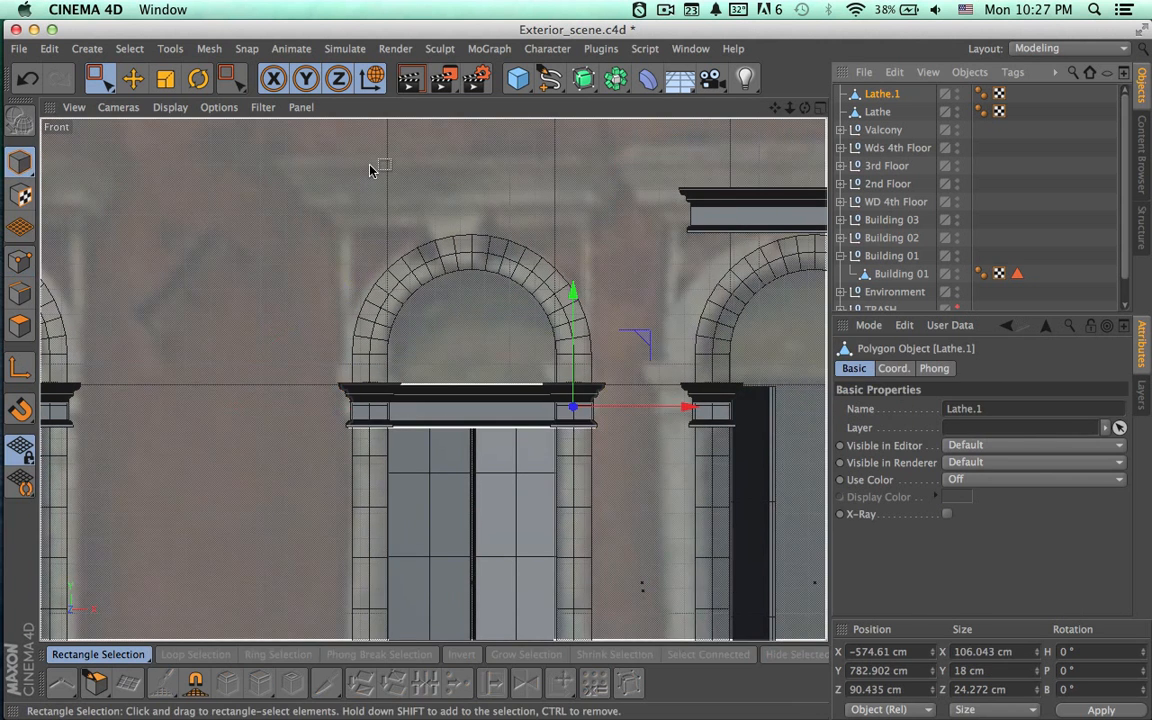
key("9")
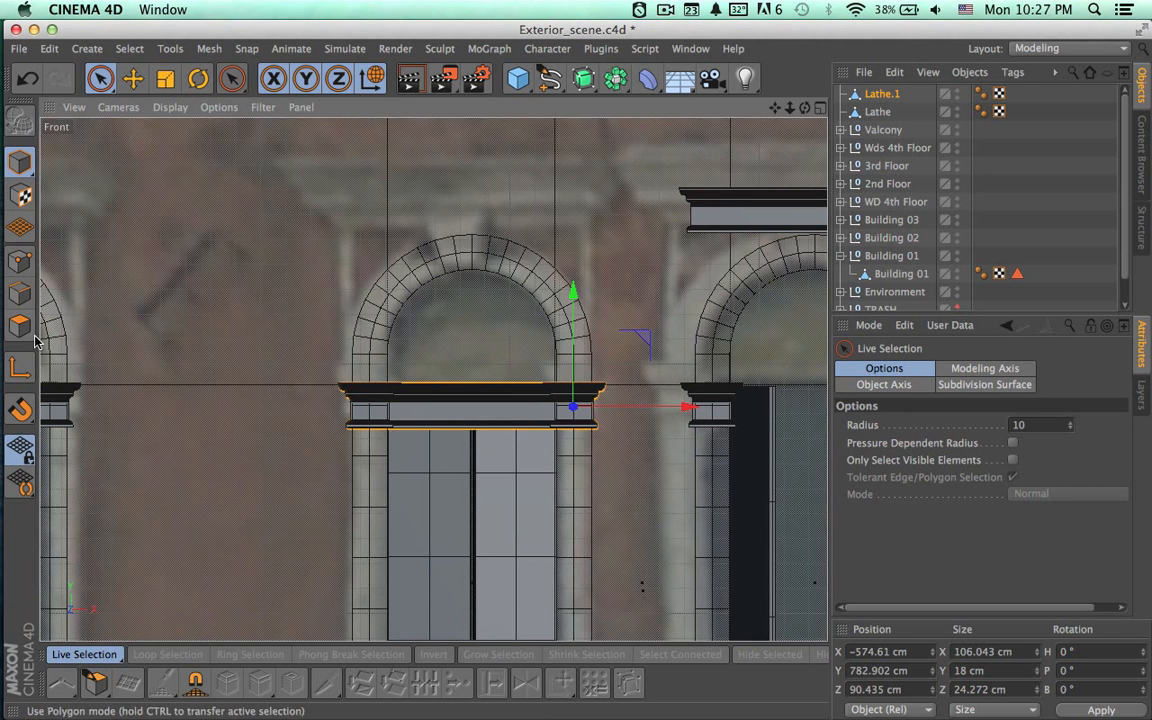
left_click(20, 368)
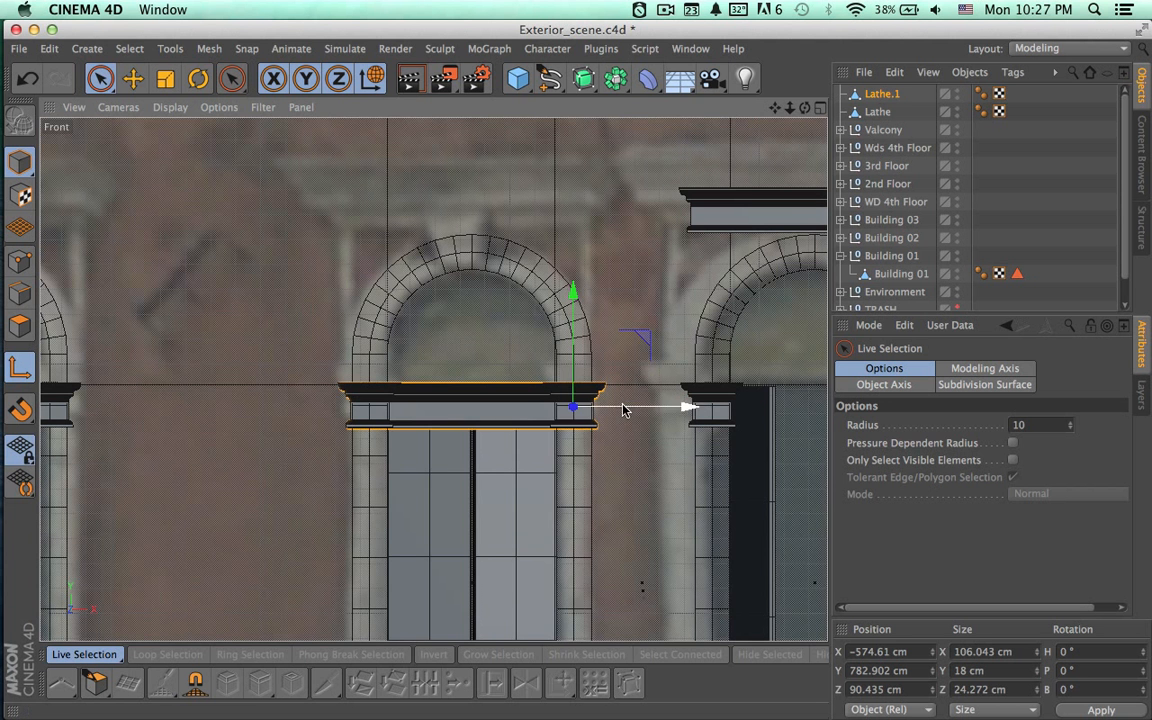
left_click_drag(623, 410, 541, 418)
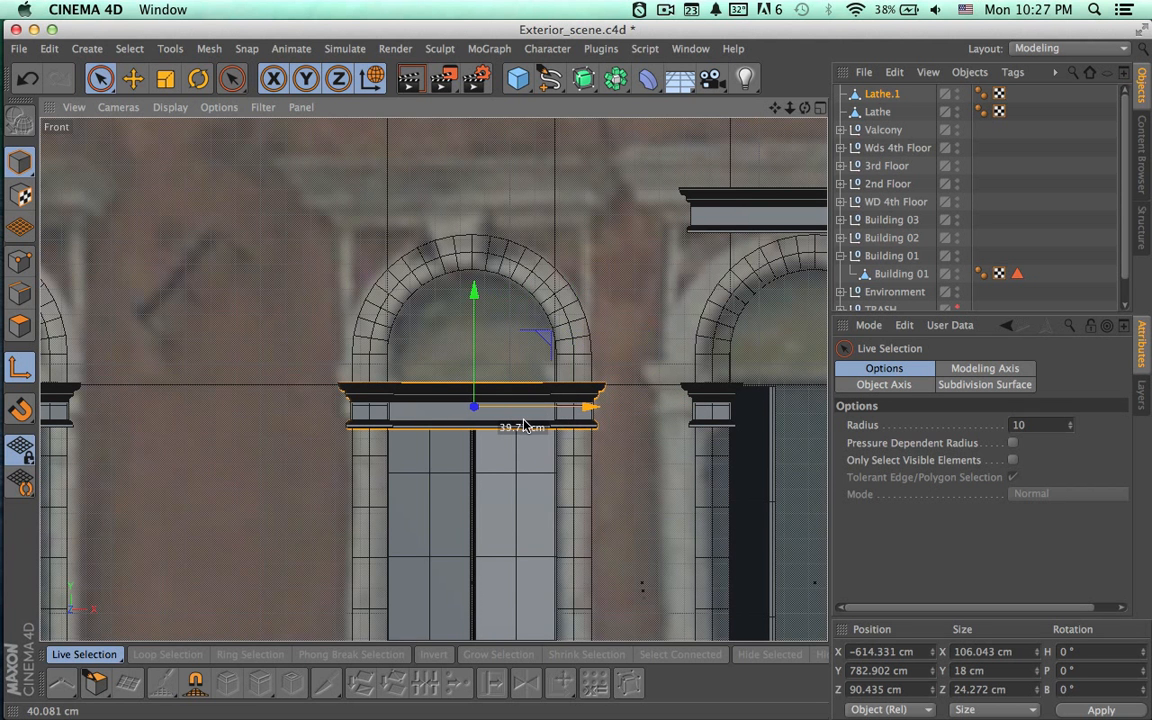
left_click_drag(523, 427, 520, 420)
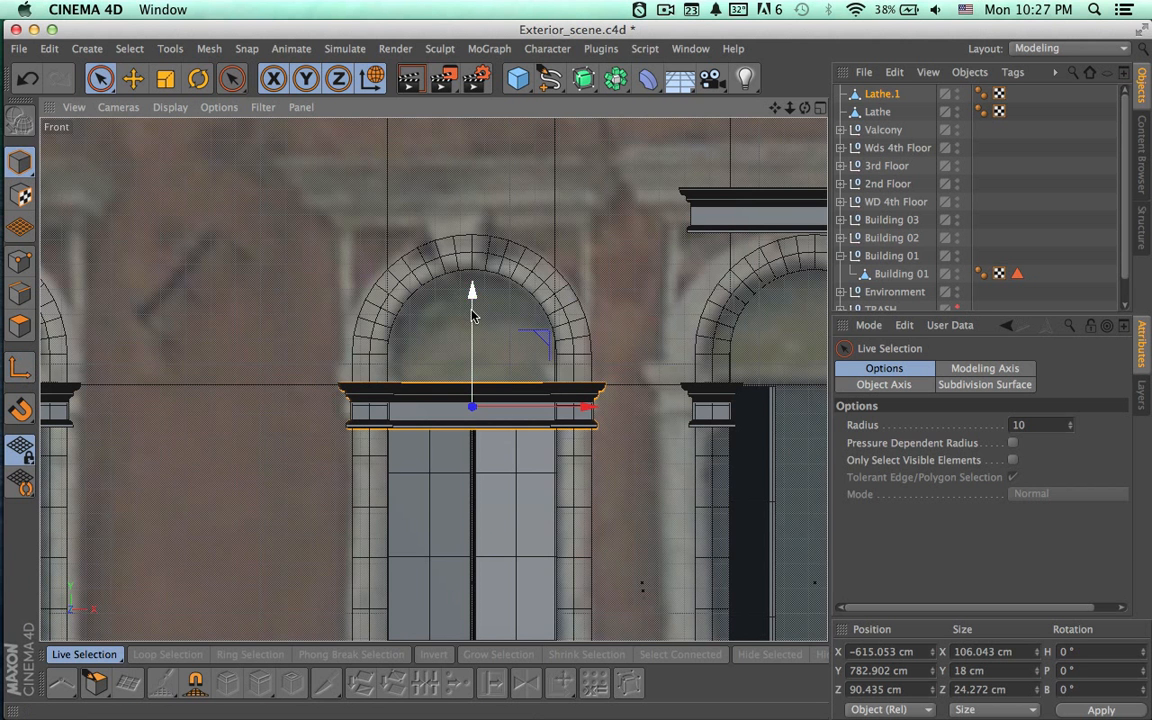
left_click_drag(476, 296, 483, 117)
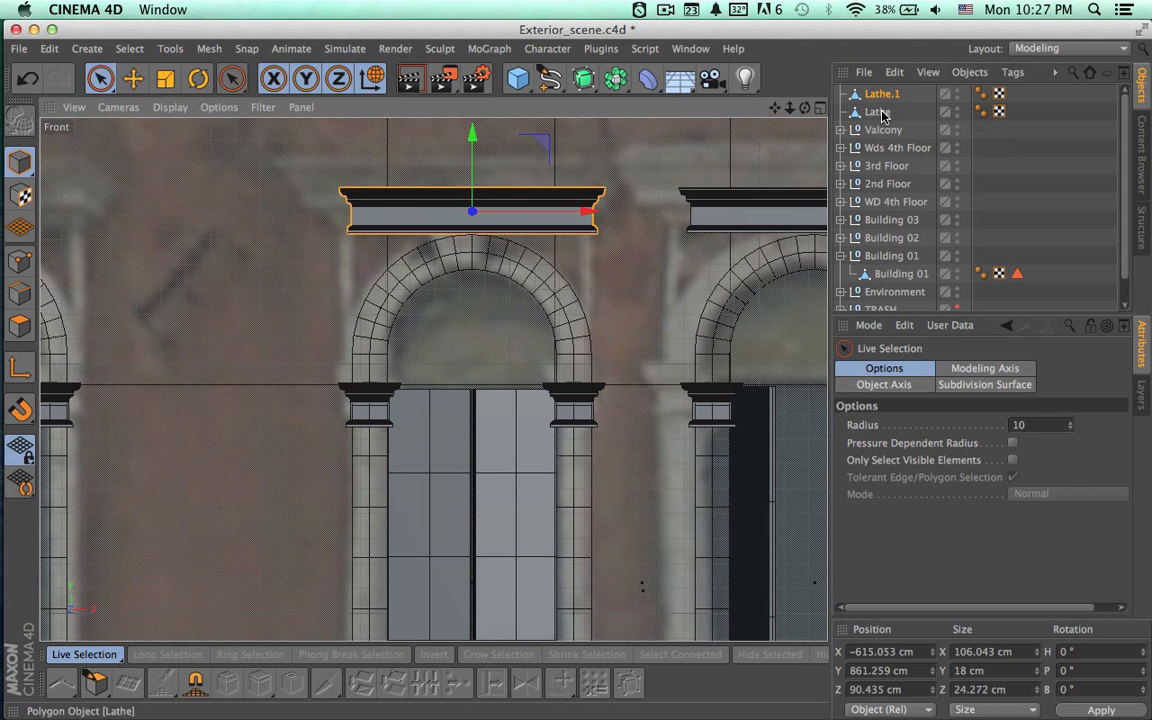
Try matching Lathe.1's Y position to the original Lathe's 861.375 cm, and undo the change.
left_click(879, 112)
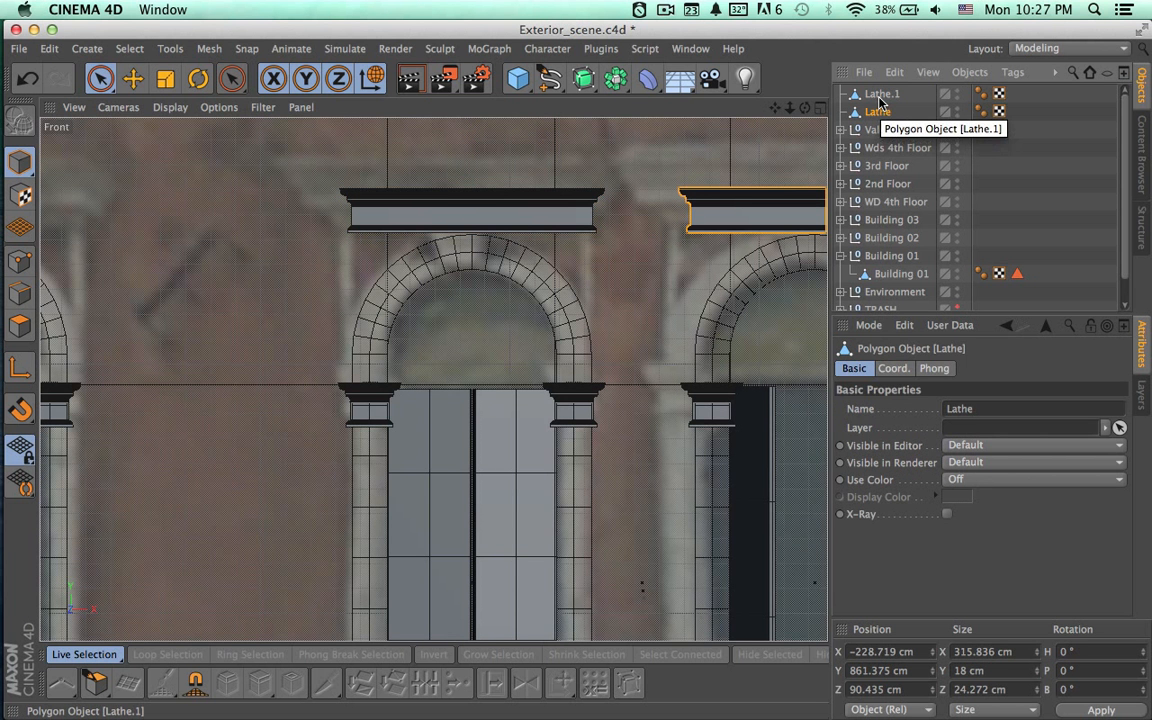
left_click(879, 96)
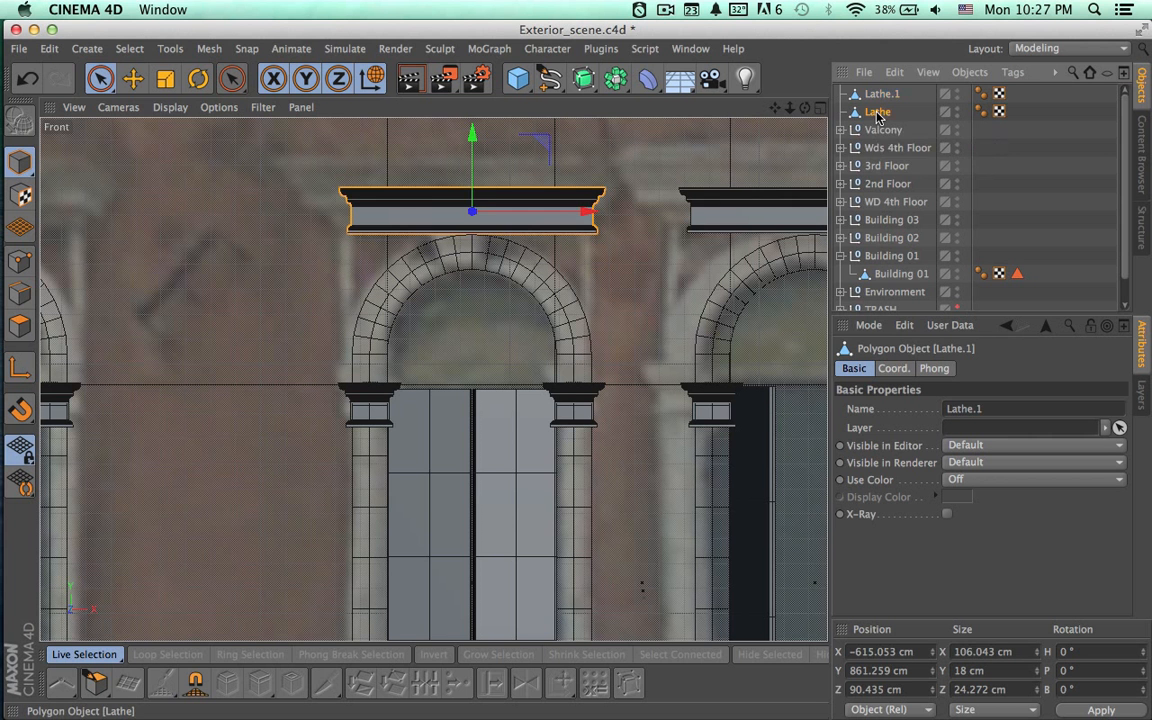
left_click(878, 112)
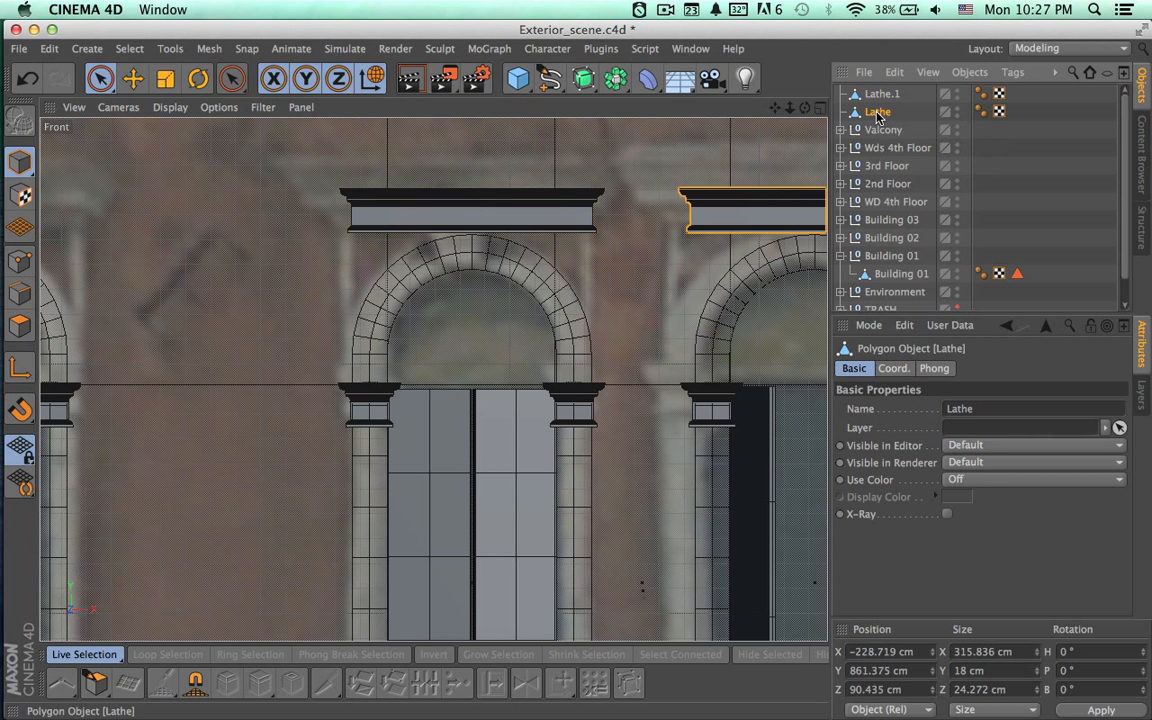
left_click(912, 671)
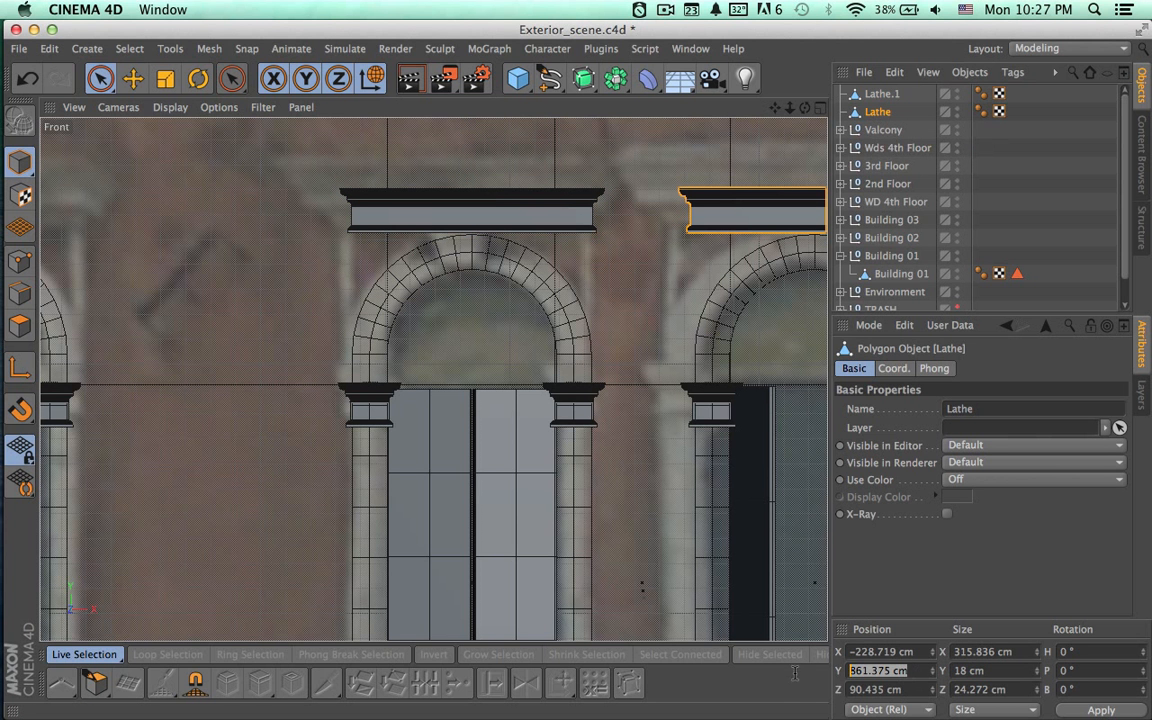
left_click(881, 94)
left_click(914, 670)
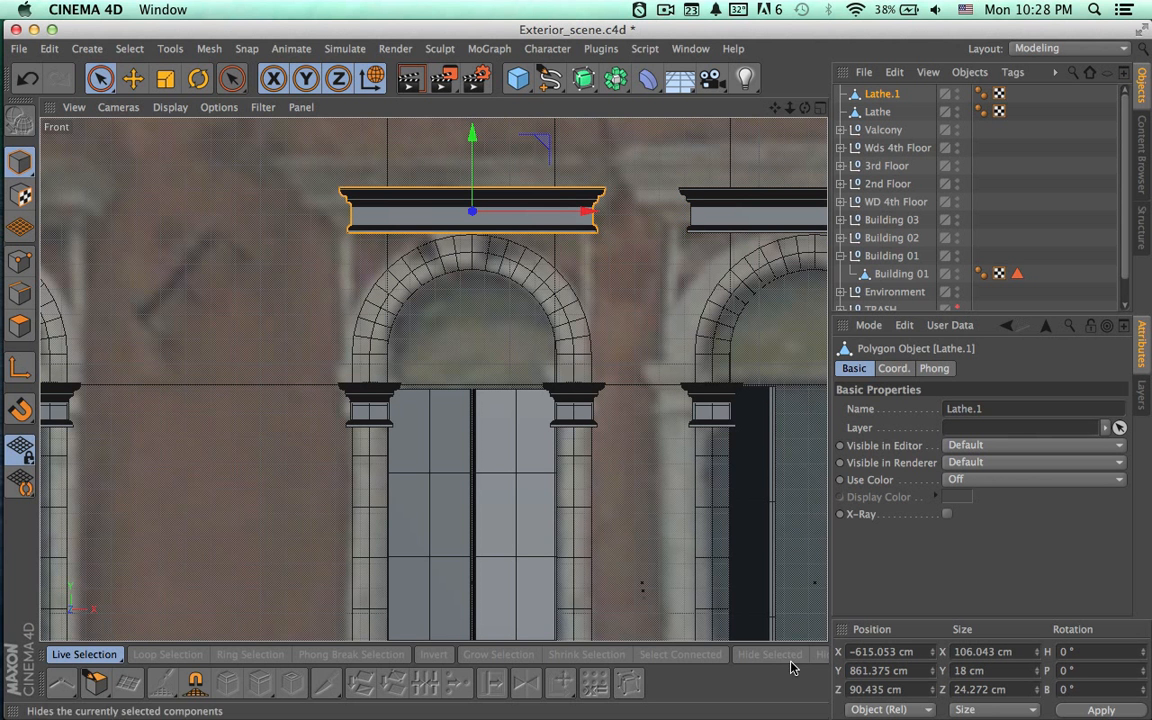
key("ctrl+z")
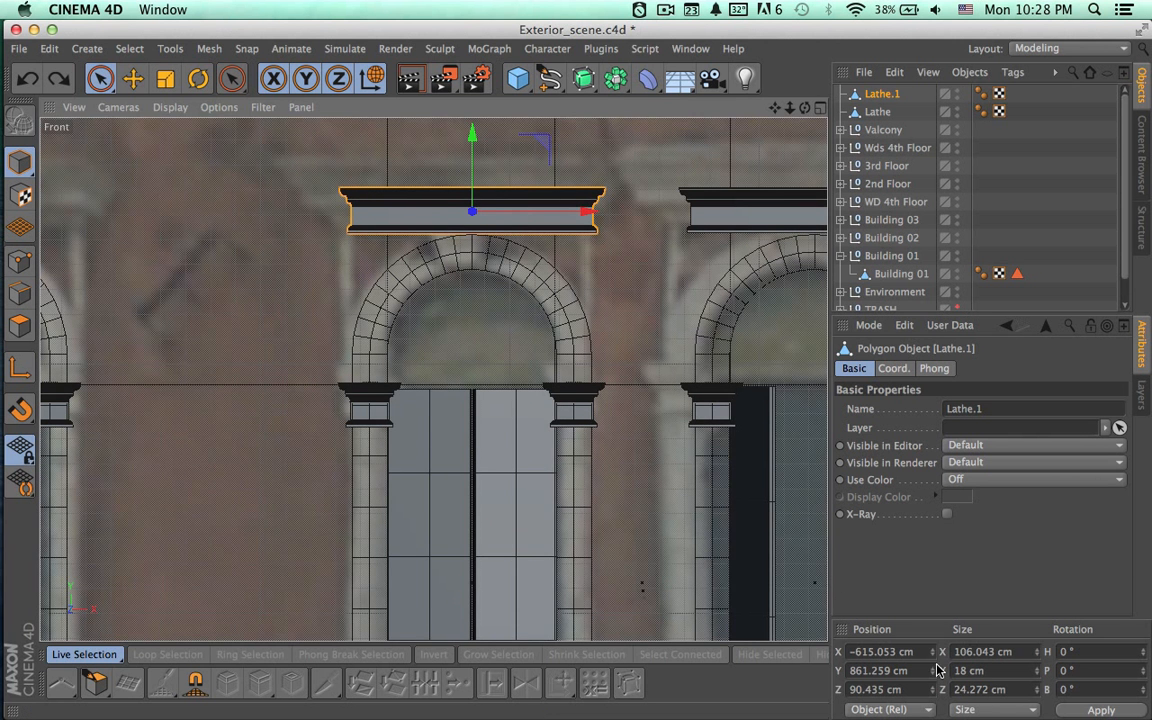
Restore Lathe.1's Y position to 861.375 cm, and undo a trial move of the moulding along X.
left_click(929, 671)
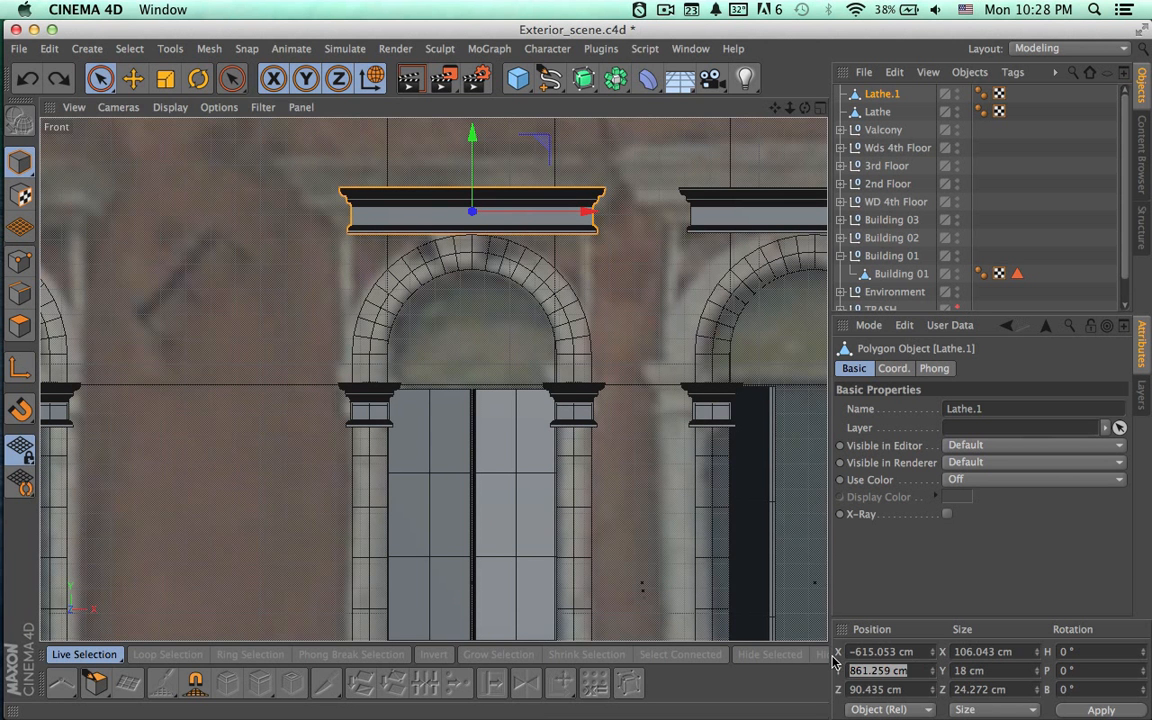
key("ctrl+y")
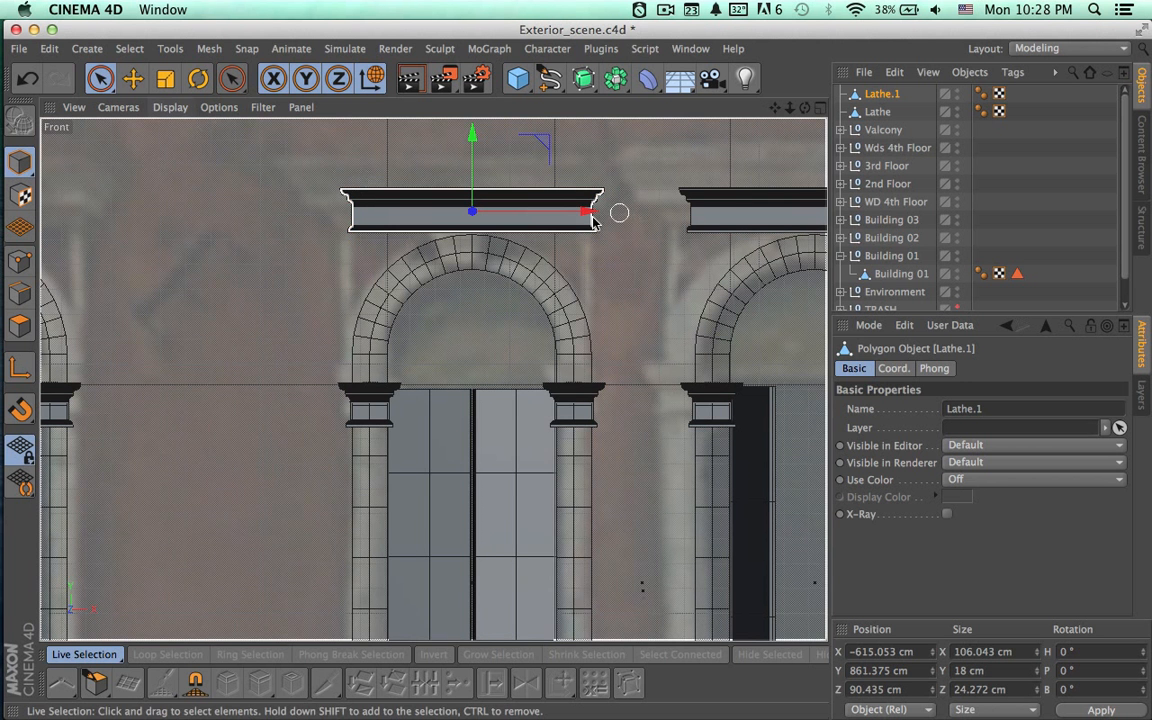
left_click_drag(590, 213, 722, 212)
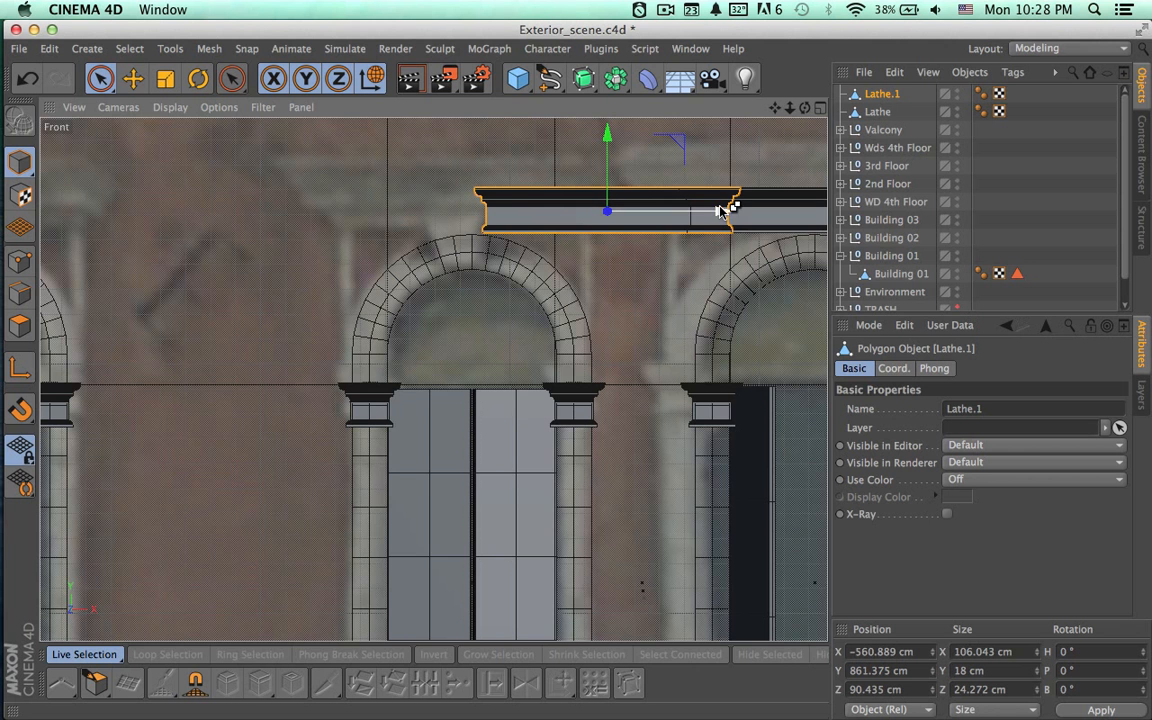
key("ctrl+z")
Duplicate Lathe.1 and centre the copy above the leftmost arched window at the same height in the front view.
scroll(635, 353, "down", 5)
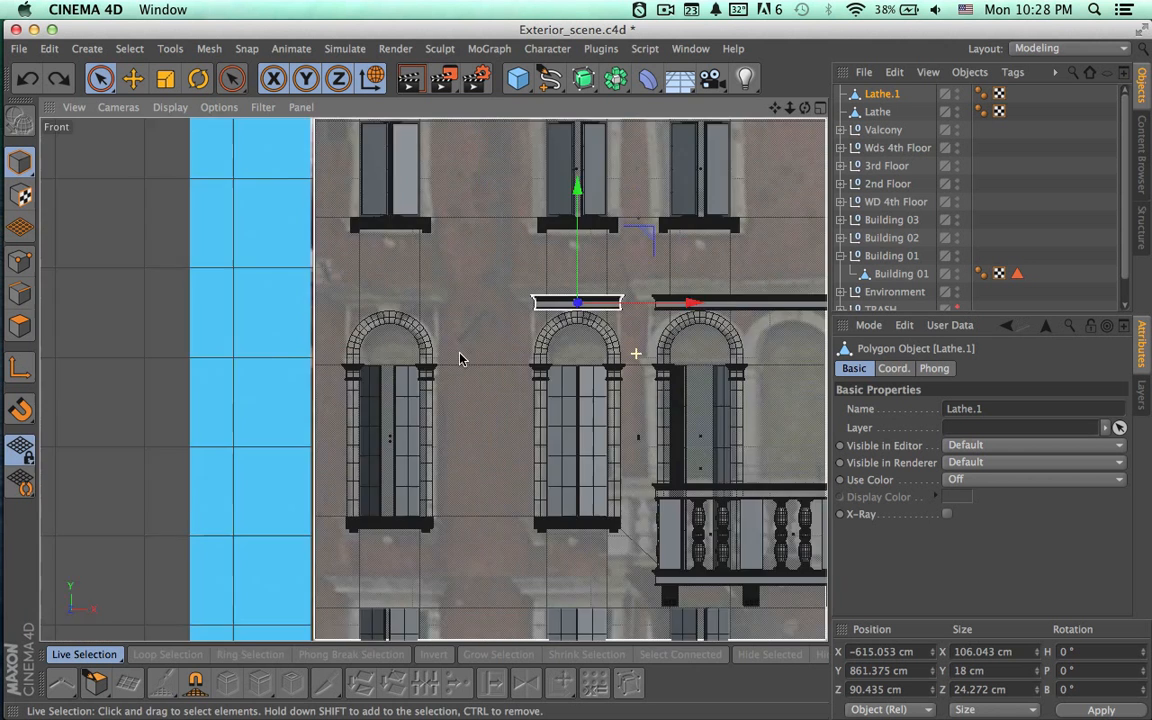
scroll(491, 353, "up", 3)
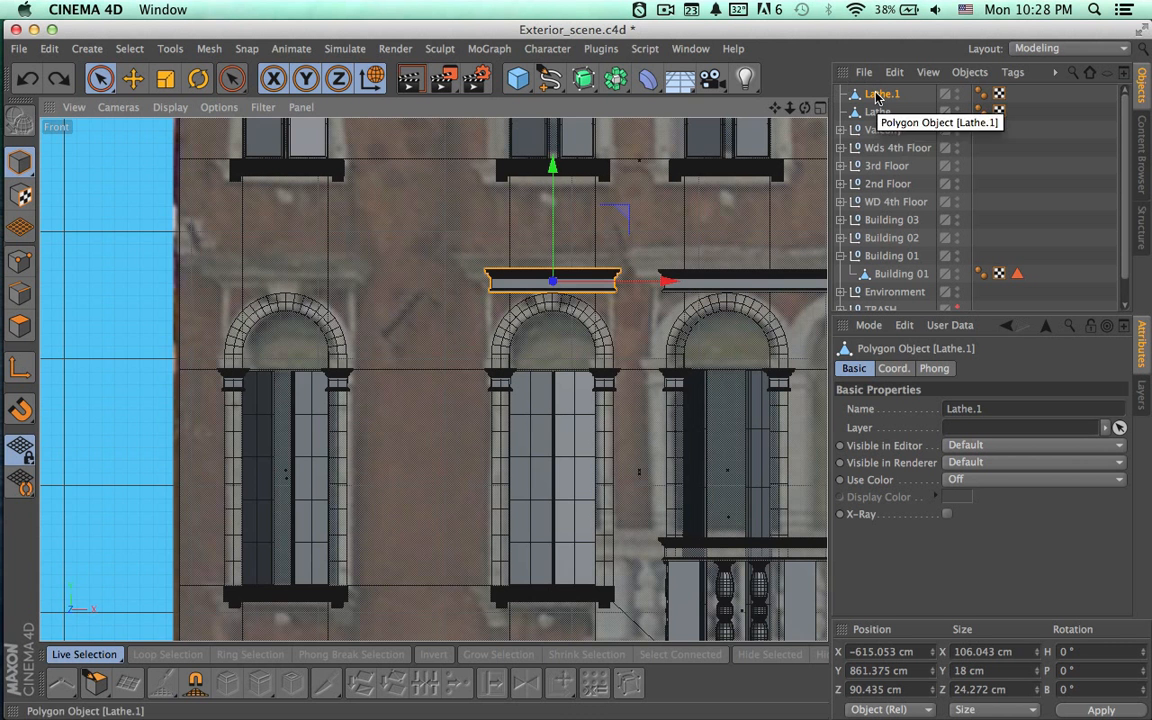
scroll(565, 304, "down", 2)
scroll(565, 304, "down", 3)
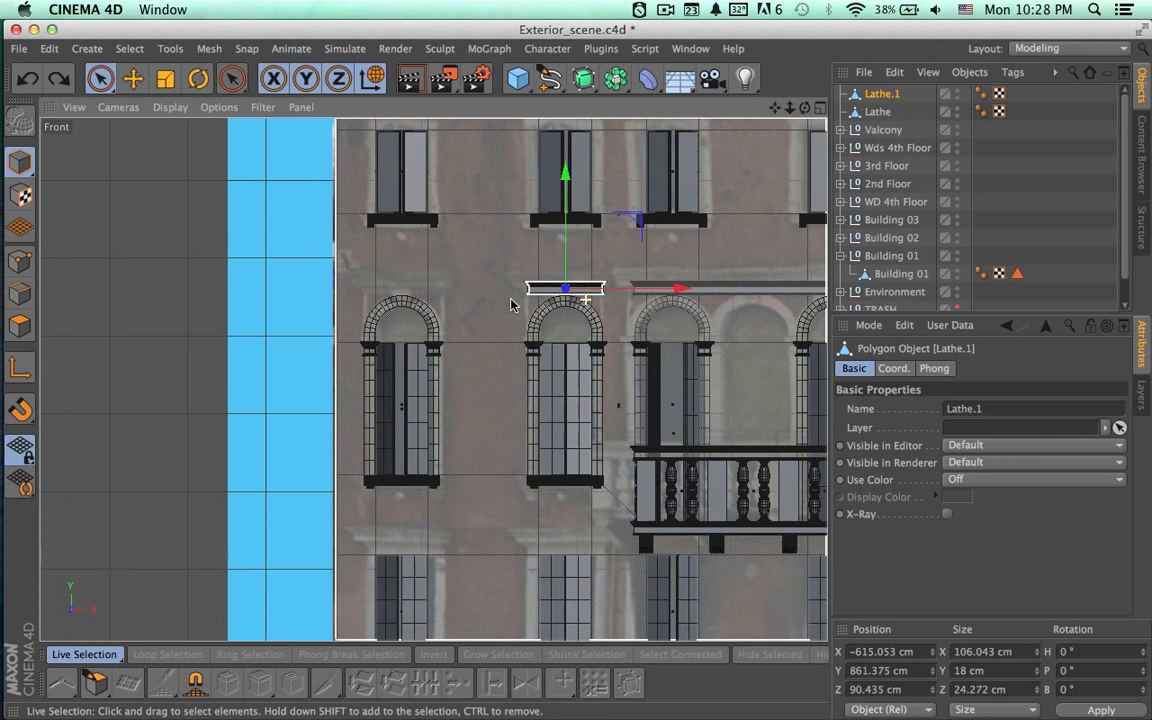
key("ctrl+c")
key("ctrl+v")
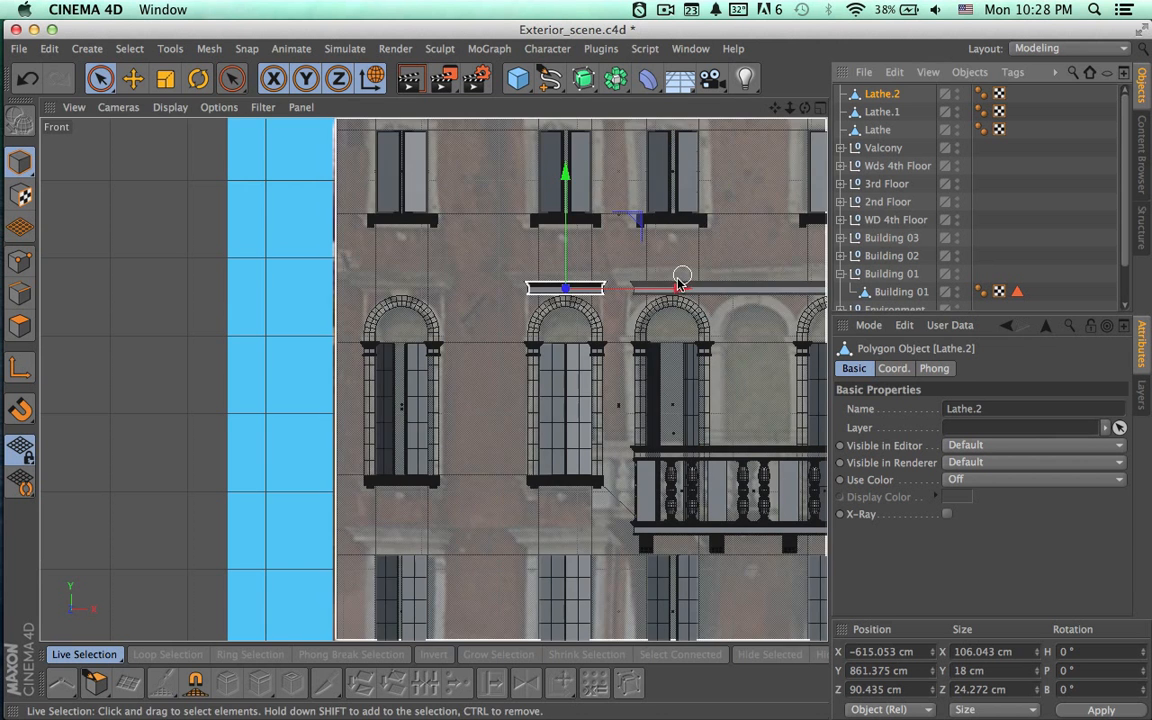
left_click_drag(678, 290, 518, 302)
right_click_drag(409, 324, 733, 300, "alt")
middle_click_drag(733, 300, 733, 590, "alt")
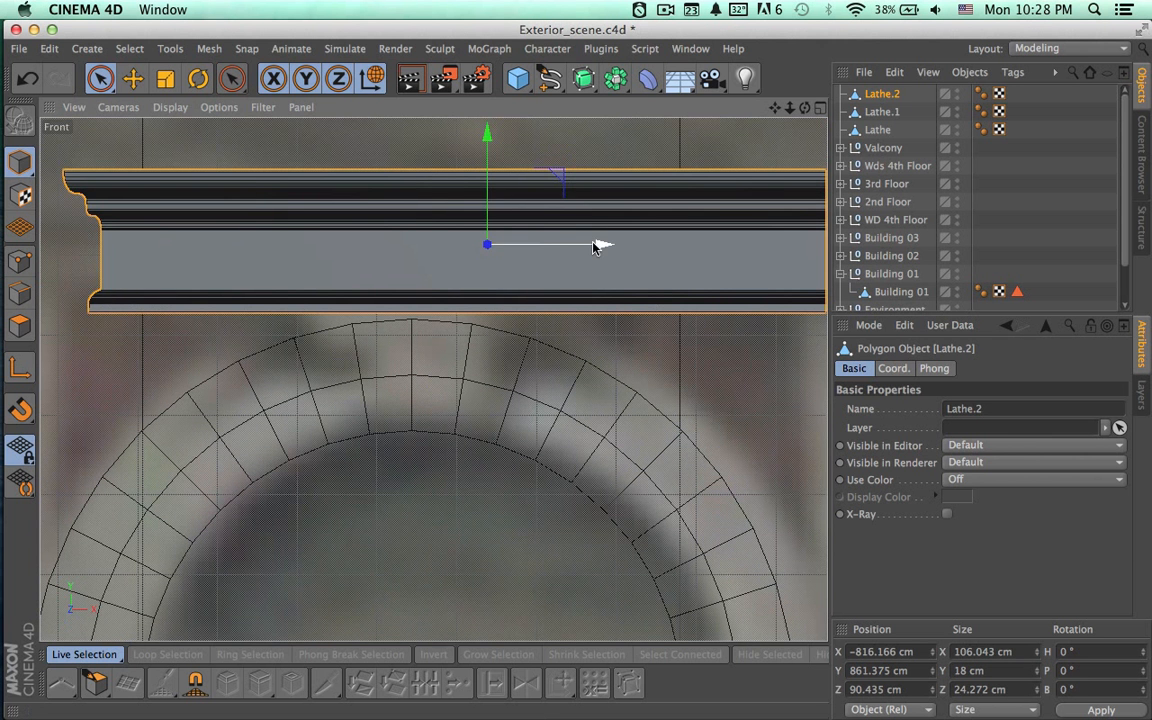
left_click_drag(591, 246, 531, 249)
right_click_drag(565, 350, 213, 350, "alt")
middle_click_drag(492, 399, 267, 365, "alt")
middle_click_drag(554, 384, 527, 352, "alt")
left_click(881, 112)
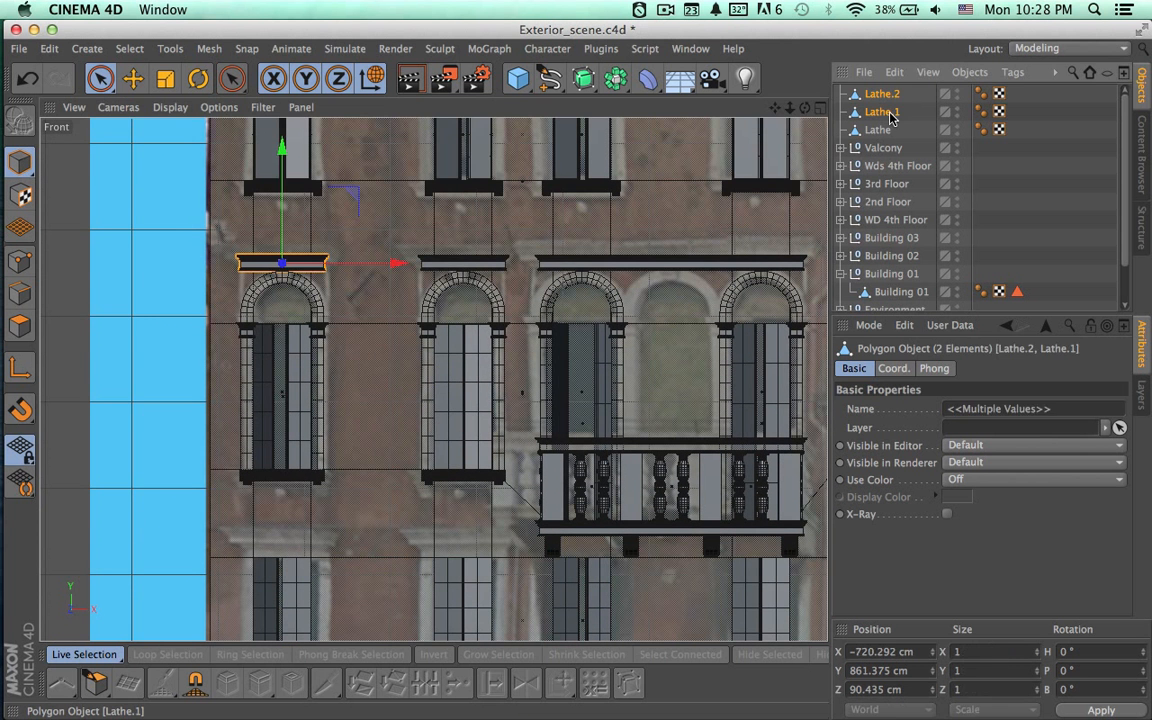
key("super+c")
key("super+v")
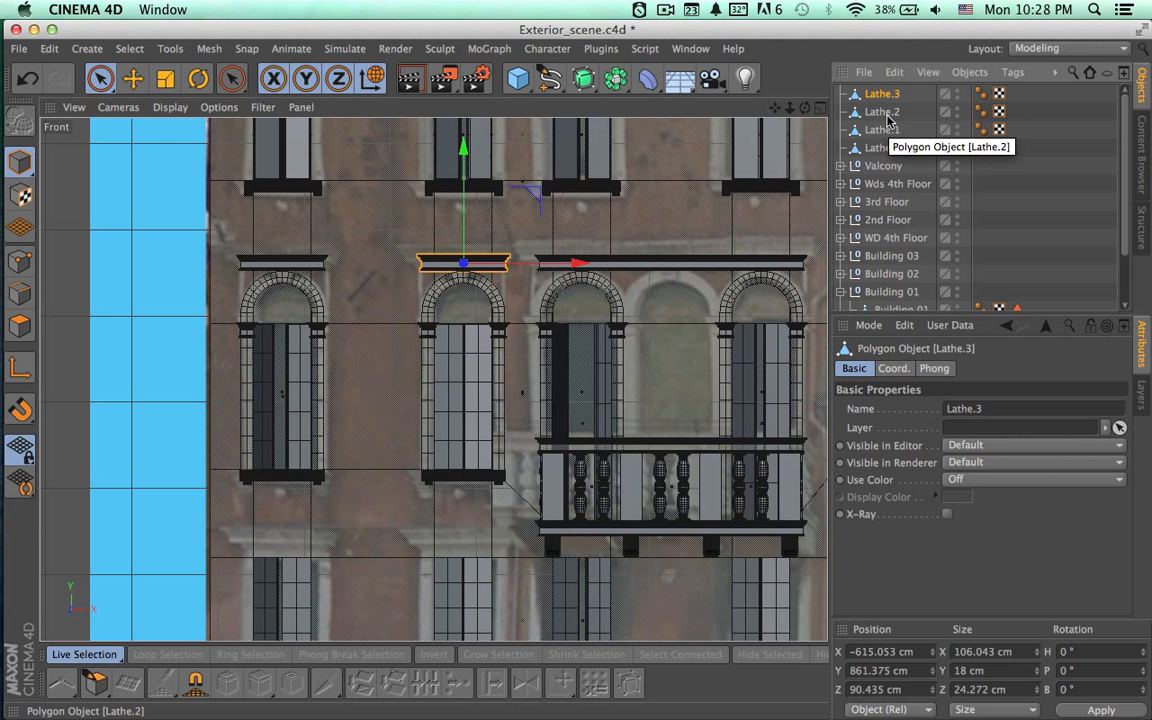
key("Delete")
Duplicate Lathe.1 and Lathe.2 together, and check the lower windows' trim against the building in Google Earth.
left_click(886, 113)
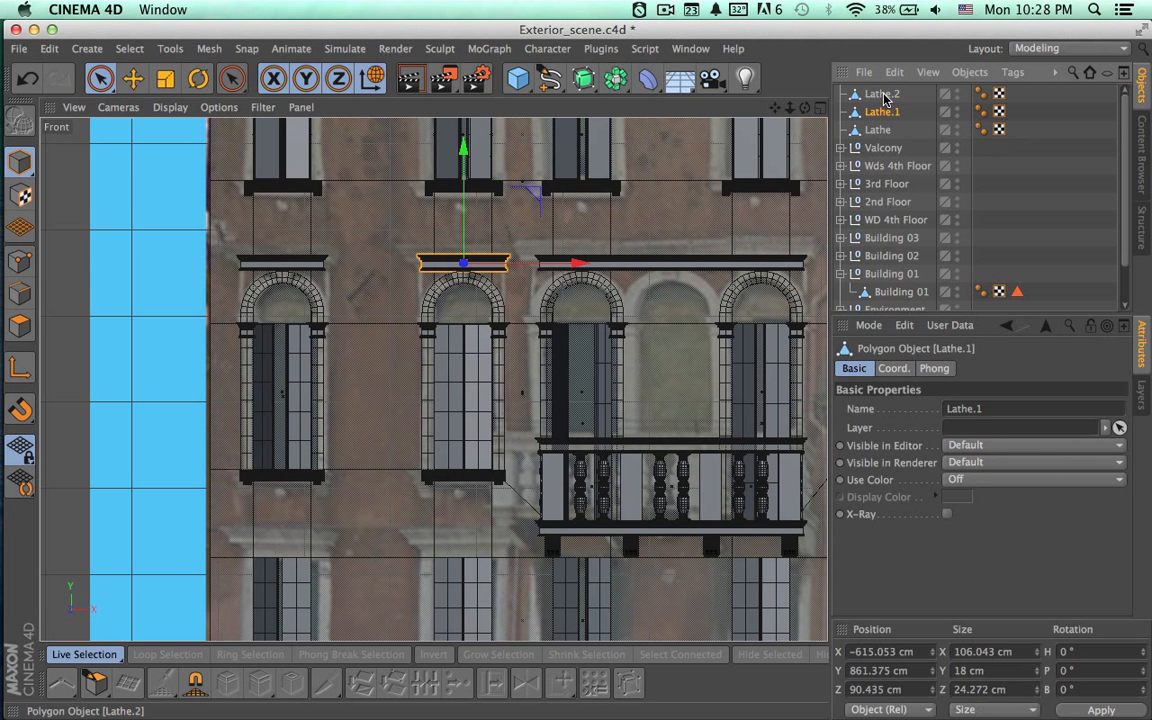
left_click(882, 95)
left_click(881, 114, "shift")
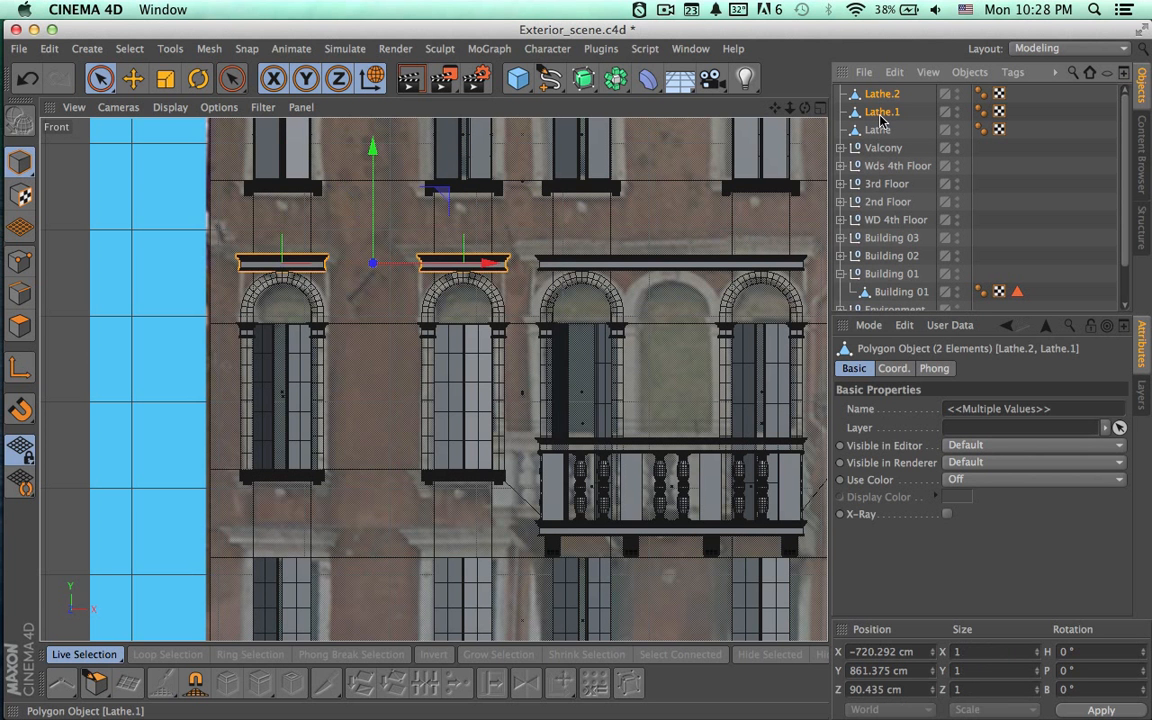
key("ctrl+v")
key("super+Tab")
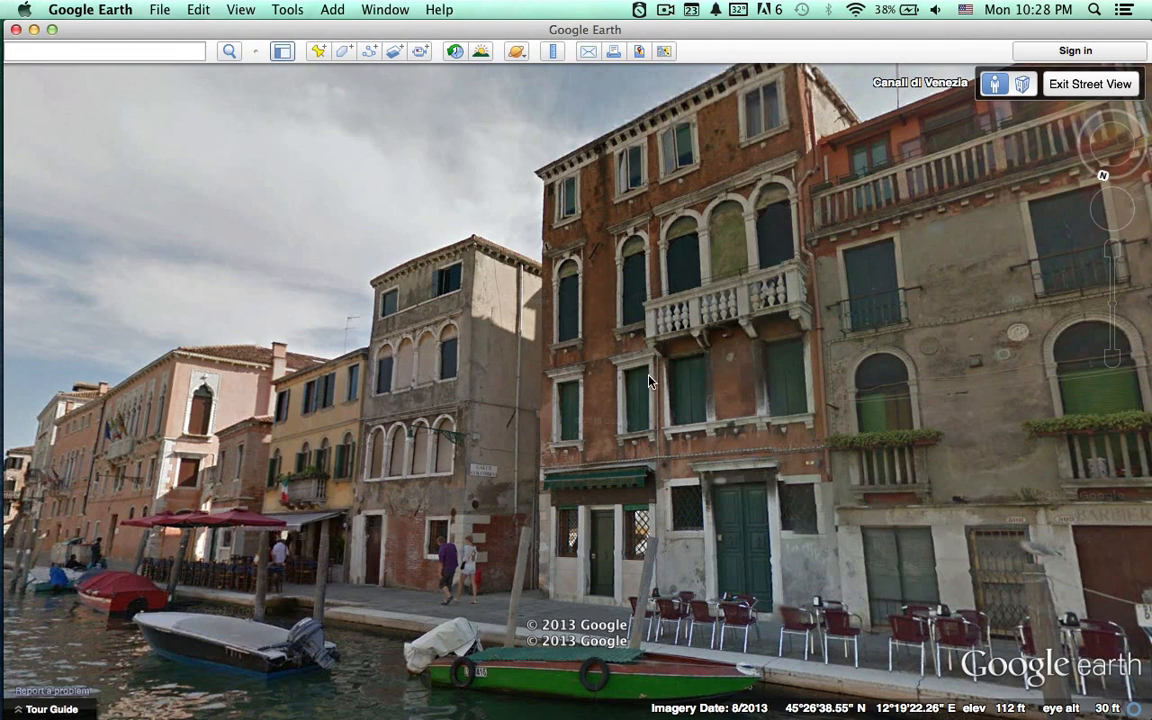
key("super+Tab")
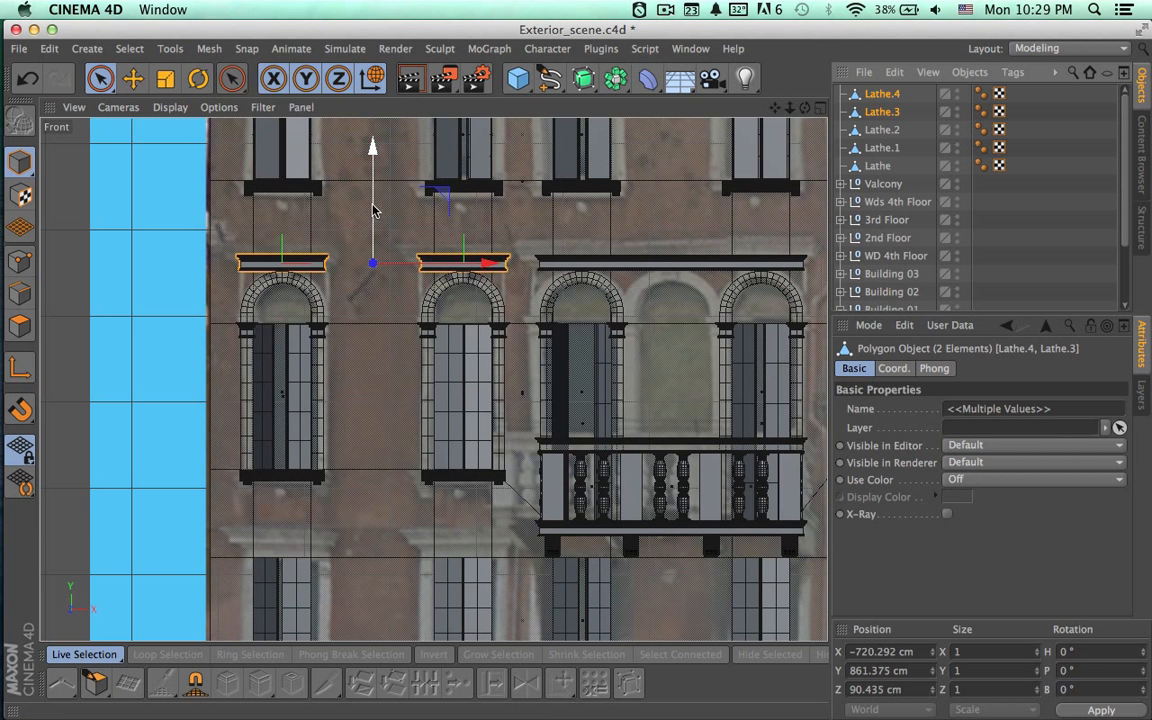
Lower the two duplicated mouldings to just above the rectangular windows on the floor below, at Y about 537.8 cm.
left_click_drag(373, 210, 380, 488)
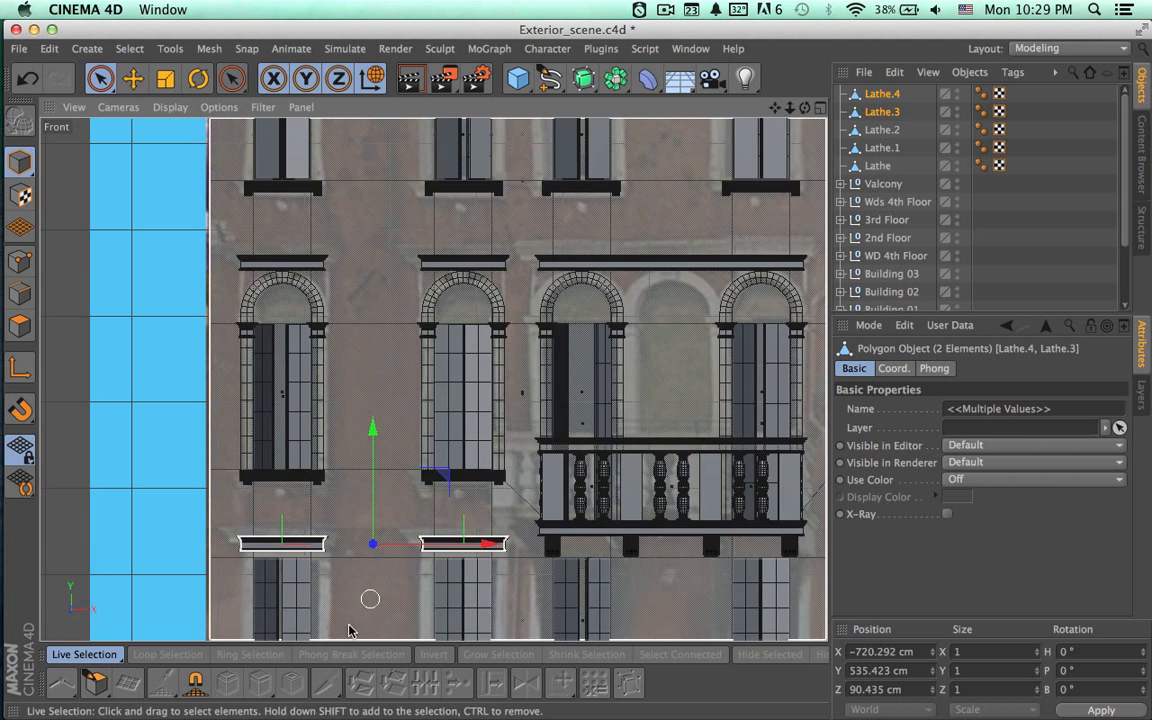
scroll(350, 400, "up", 8)
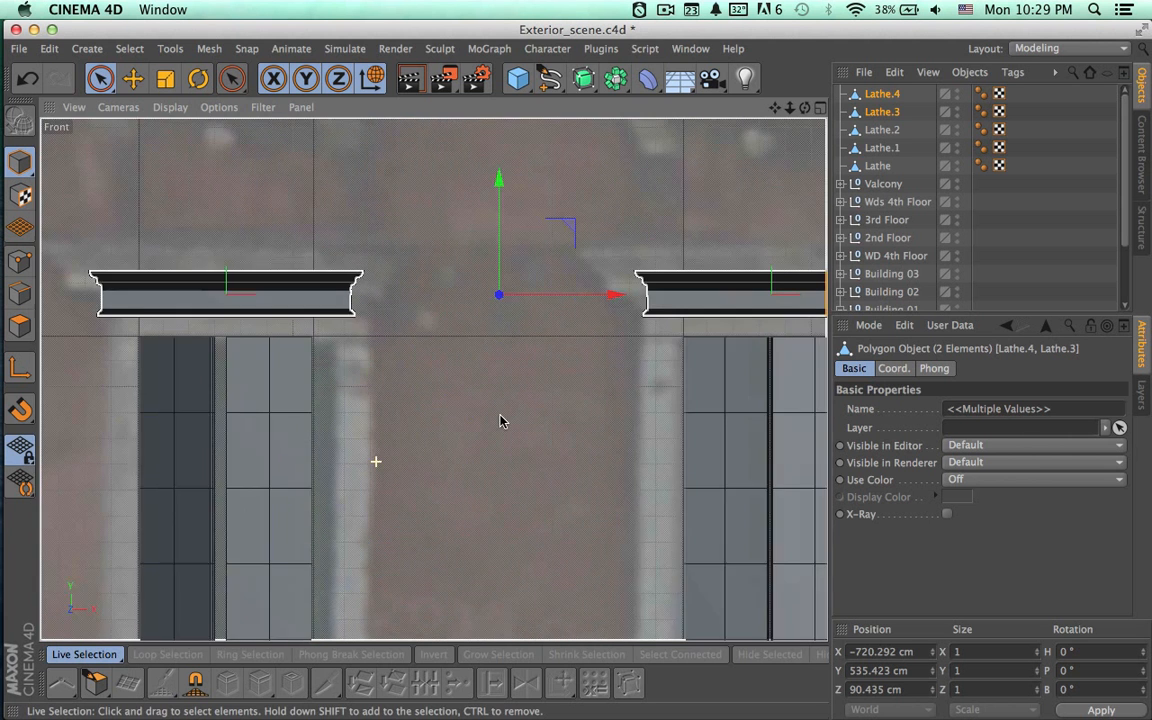
right_click_drag(501, 416, 497, 415, "alt")
middle_click_drag(517, 415, 455, 415, "alt")
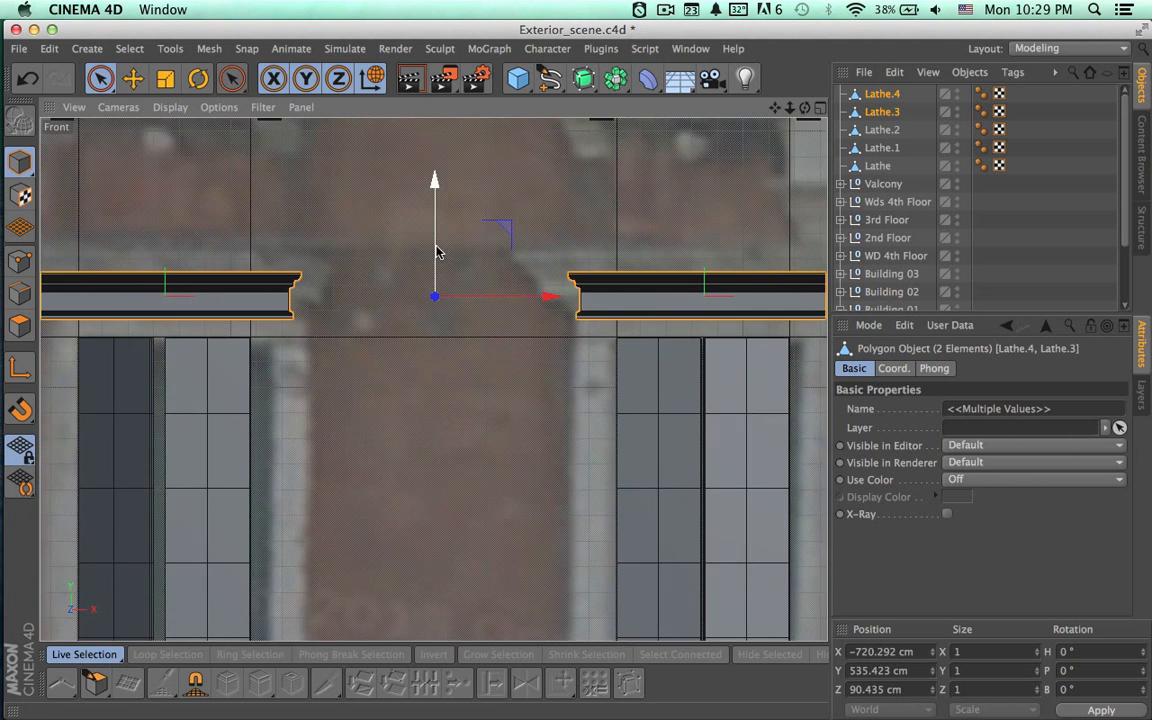
left_click_drag(436, 252, 437, 237)
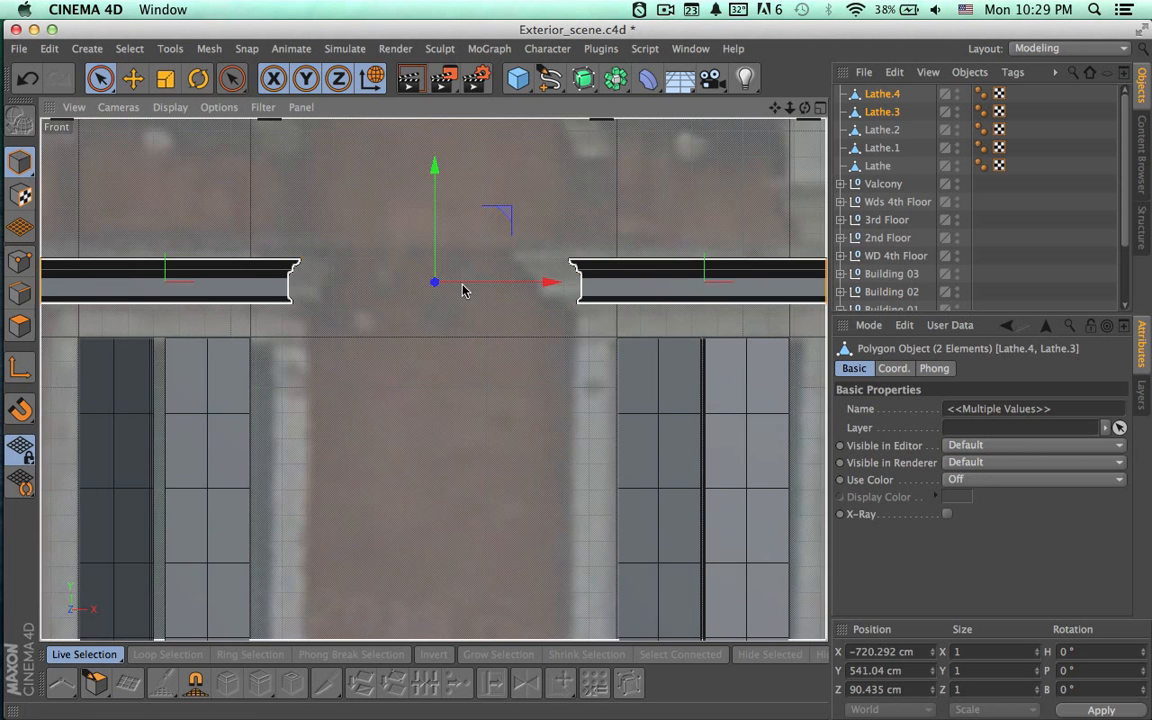
right_click_drag(463, 292, 353, 284, "alt")
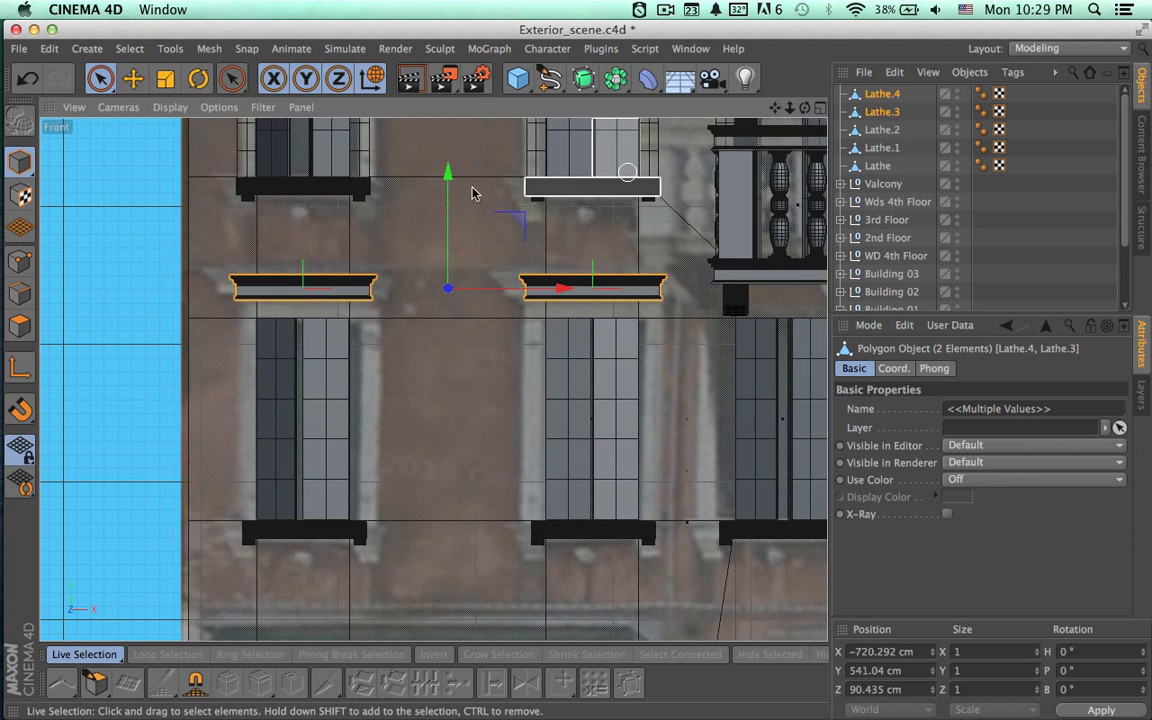
left_click_drag(448, 175, 447, 181)
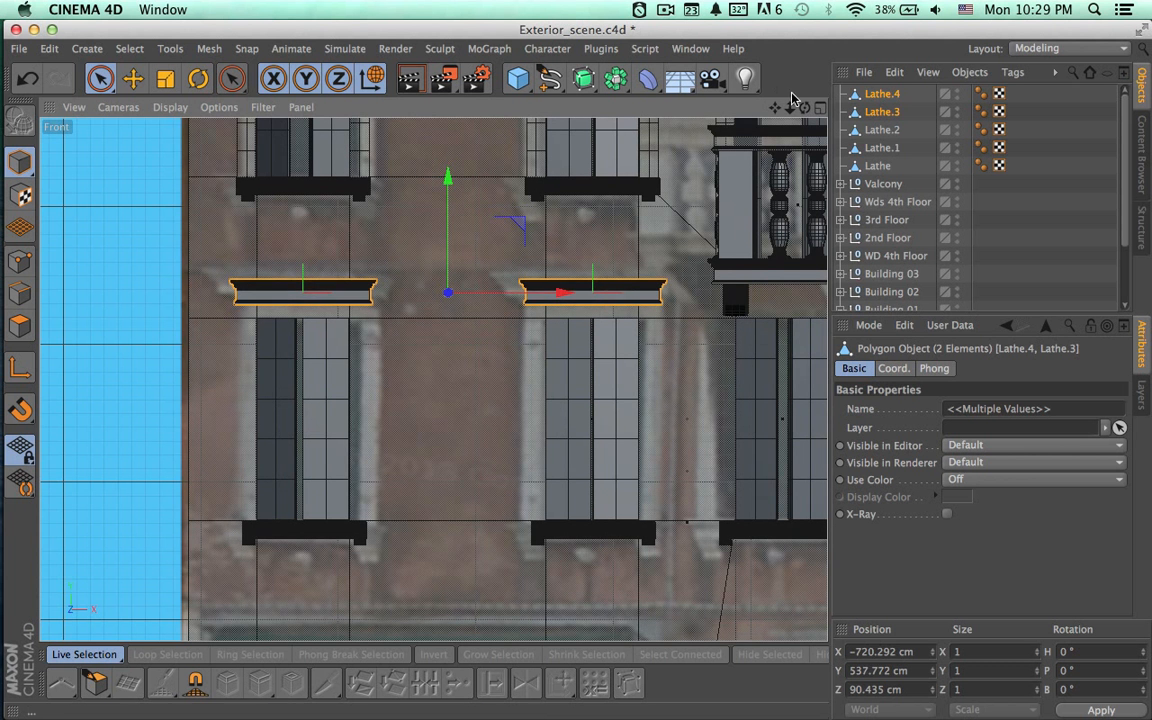
Render the facade in the perspective view from a low angle to examine the window mouldings.
left_click(819, 108)
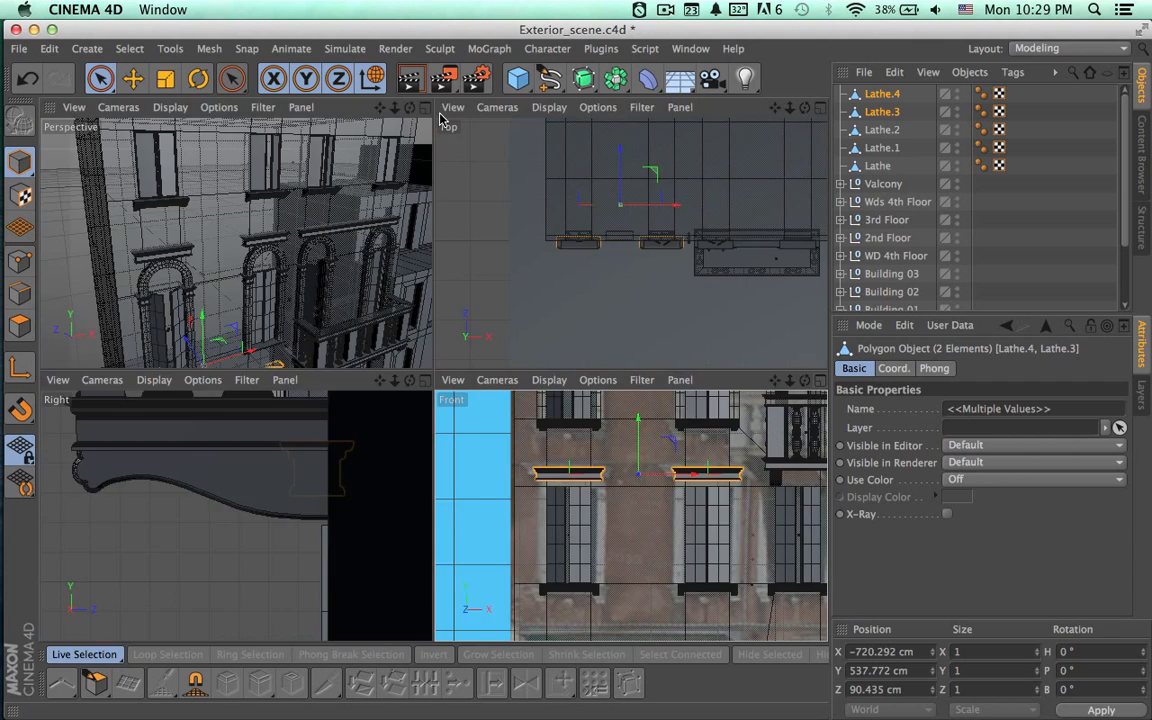
left_click(425, 108)
left_click_drag(432, 378, 453, 212, "alt")
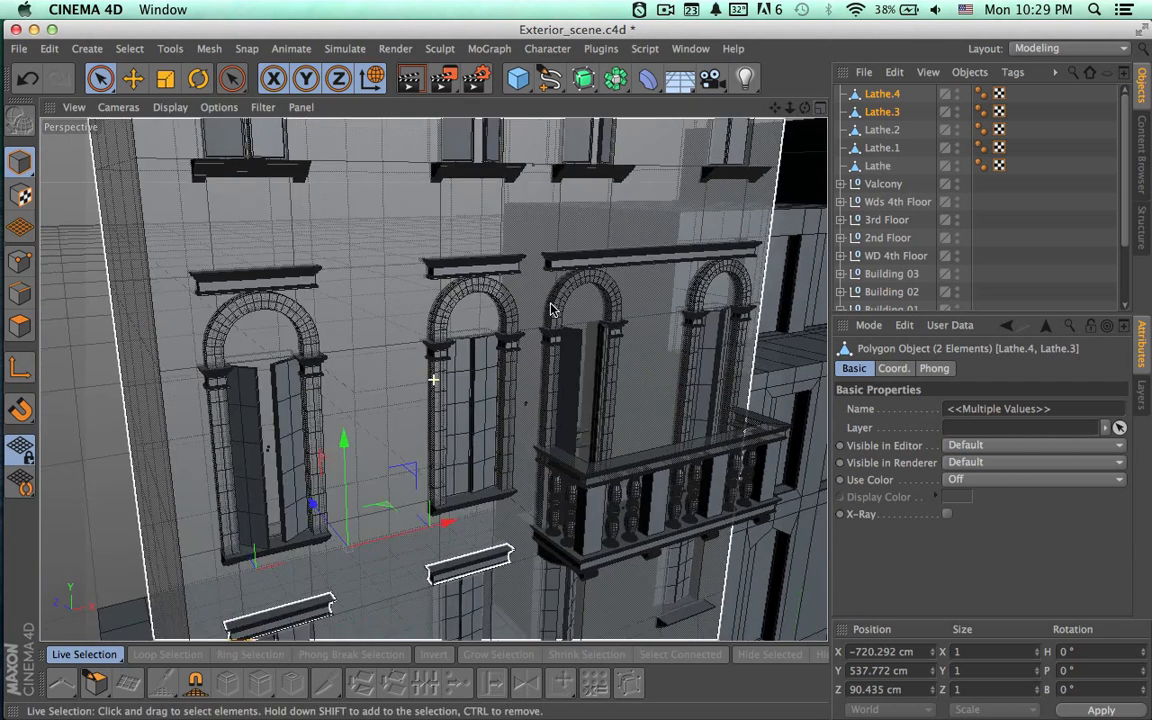
mouse_move(598, 350)
left_mouse_down("alt")
mouse_move(545, 355)
mouse_move(604, 399)
mouse_move(650, 355)
mouse_move(645, 342)
mouse_move(570, 420)
mouse_move(472, 360)
mouse_move(515, 418)
mouse_move(548, 432)
mouse_move(540, 424)
left_mouse_up("alt")
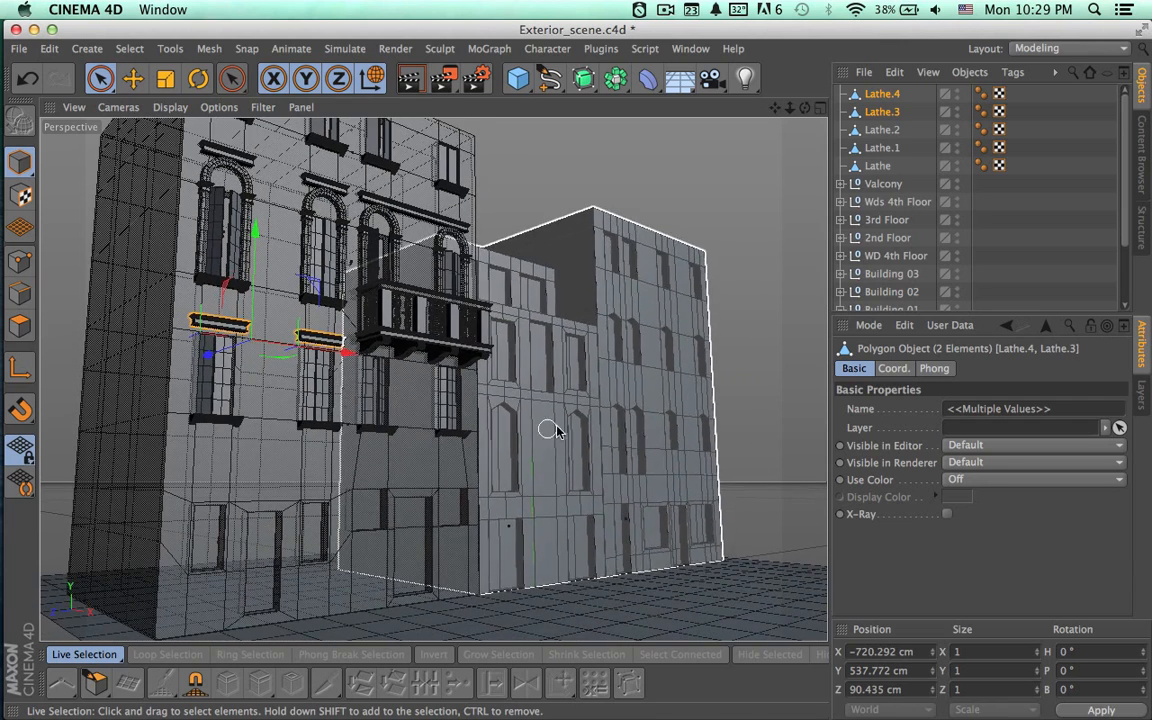
key("ctrl+r")
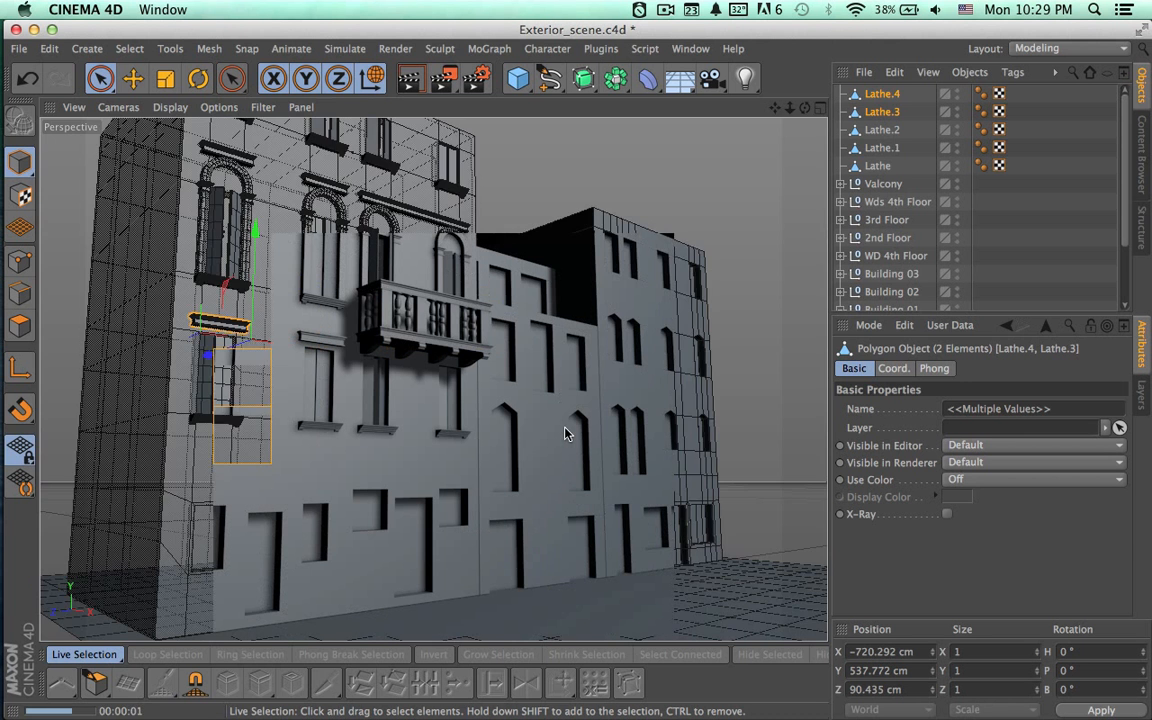
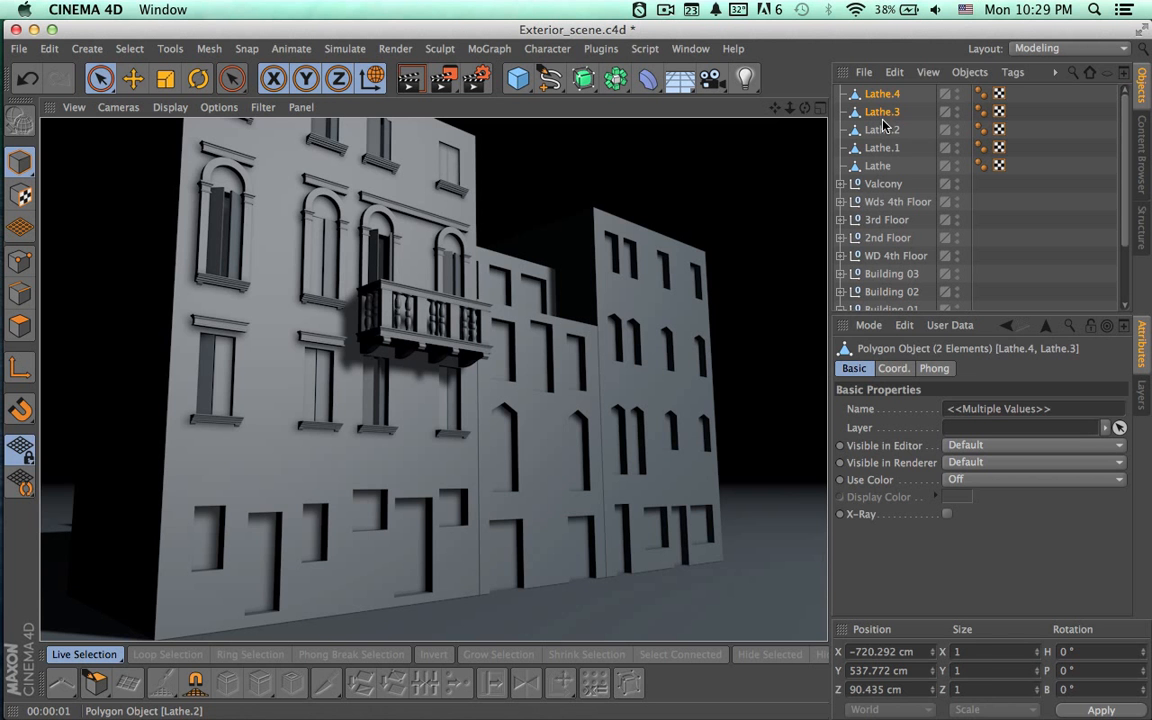
Delete the wide Lathe moulding above the balcony windows, and duplicate Lathe.1 and Lathe.2 together.
left_click(879, 165)
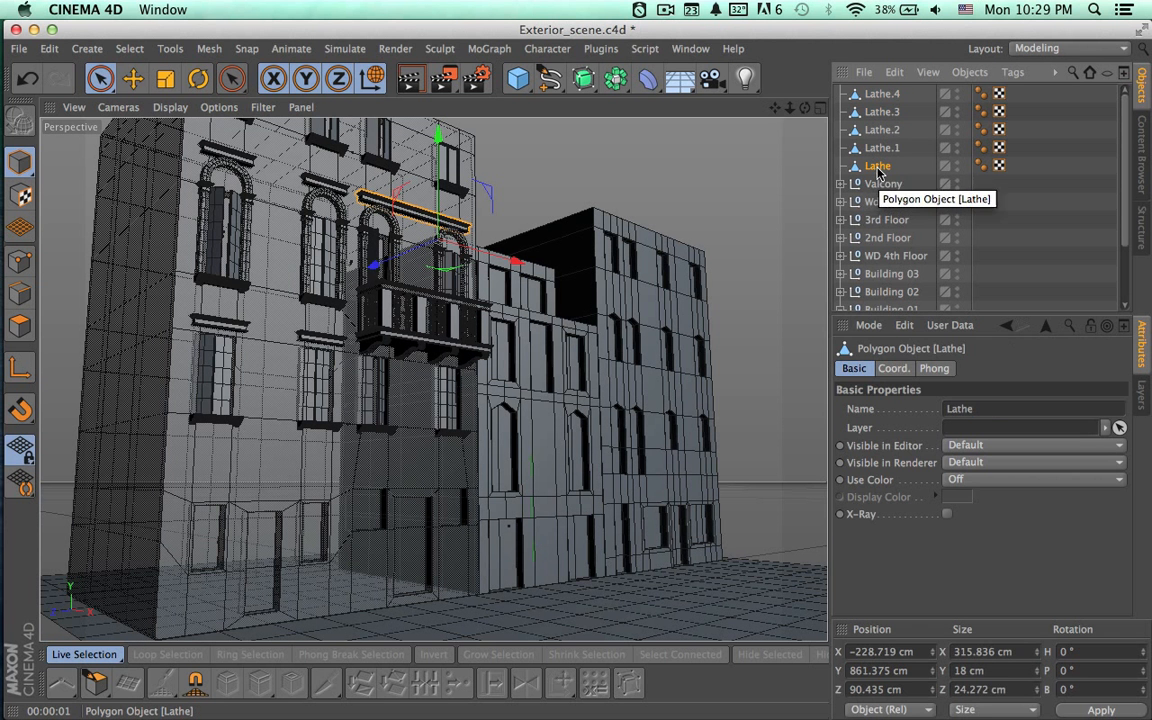
key("Delete")
left_click(879, 148)
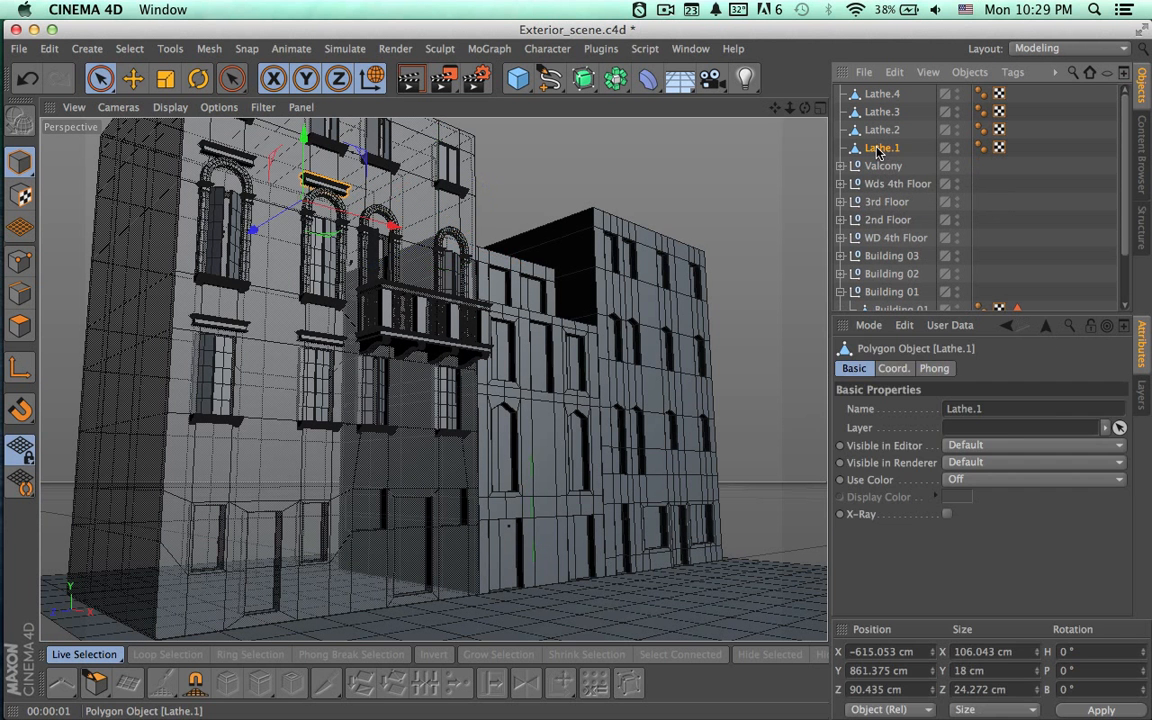
left_click(881, 131, "shift")
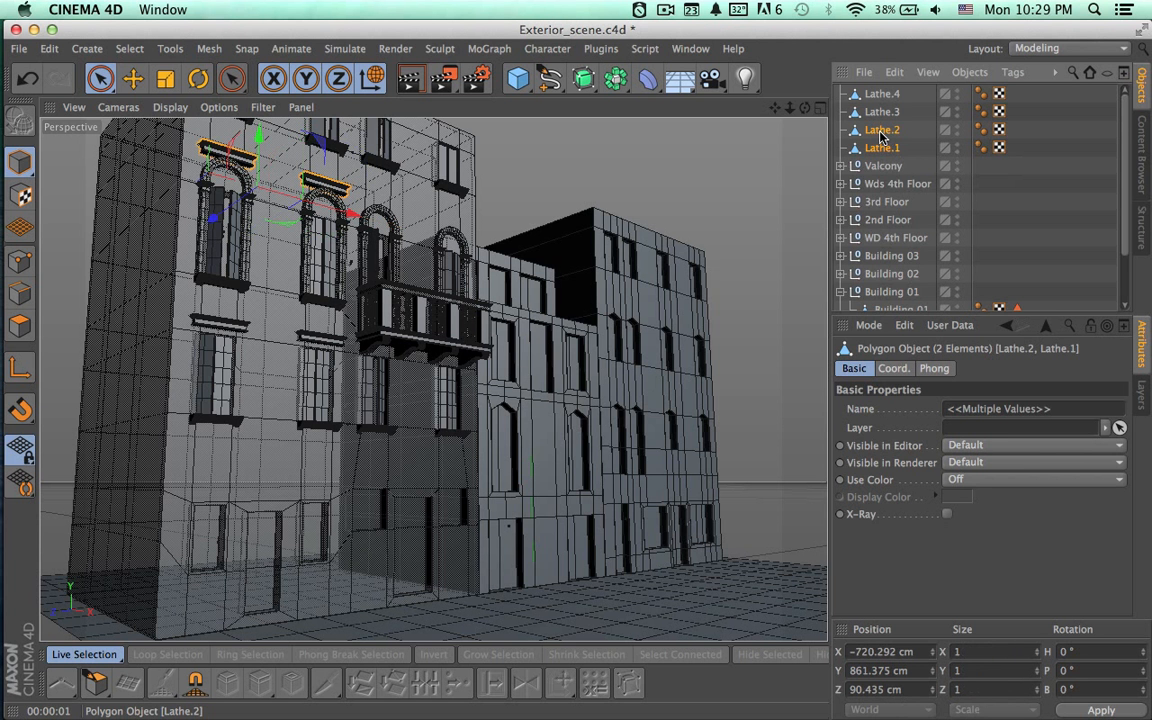
key("super+v")
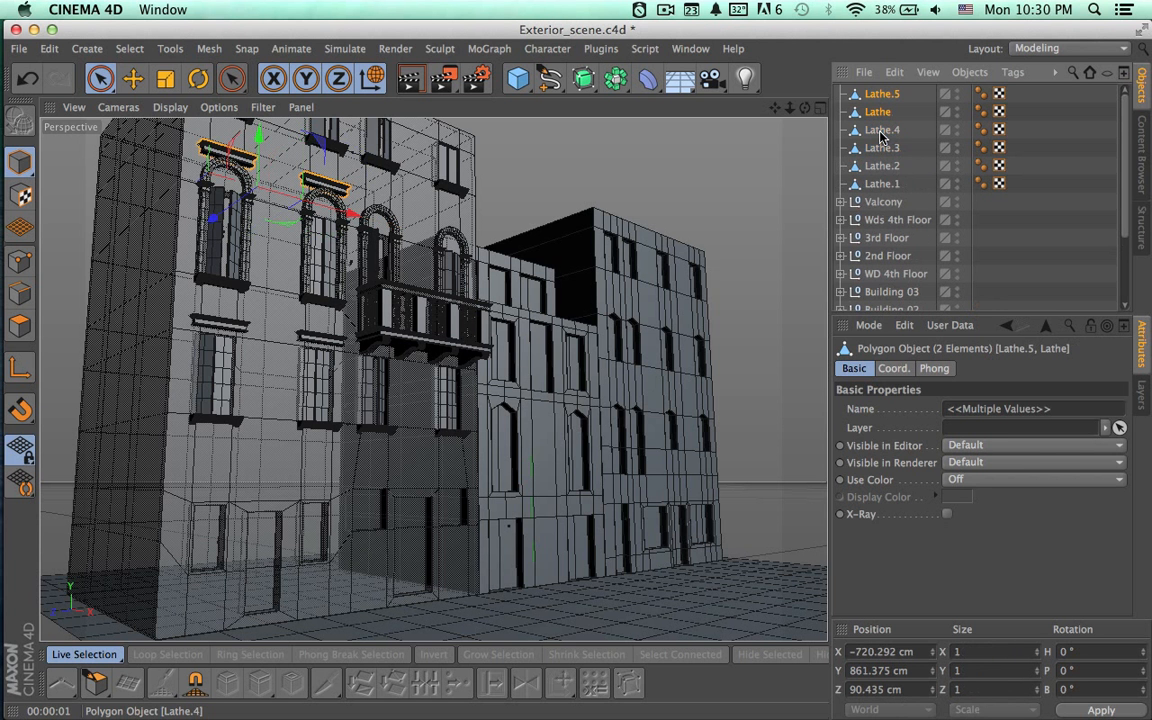
Move the new pair of mouldings along X above the balcony's two arched windows, to X about -372.4 cm.
left_click(820, 108)
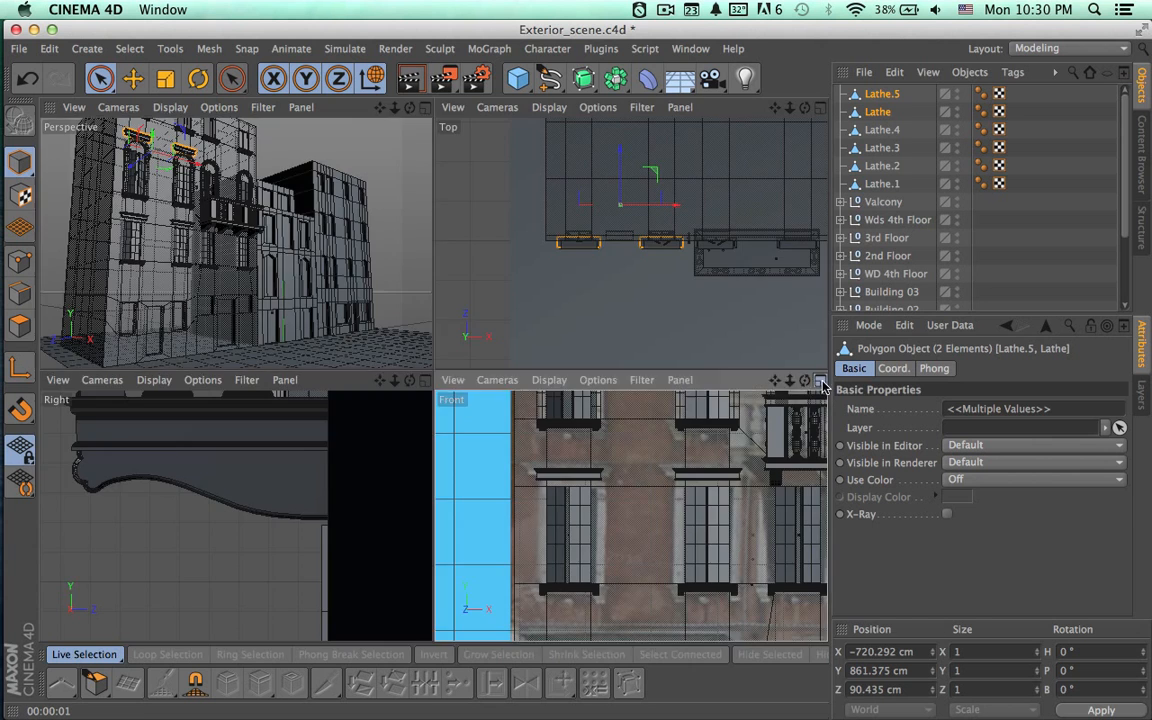
left_click(821, 381)
middle_click_drag(643, 516, 545, 621, "alt")
right_click_drag(581, 507, 533, 428, "alt")
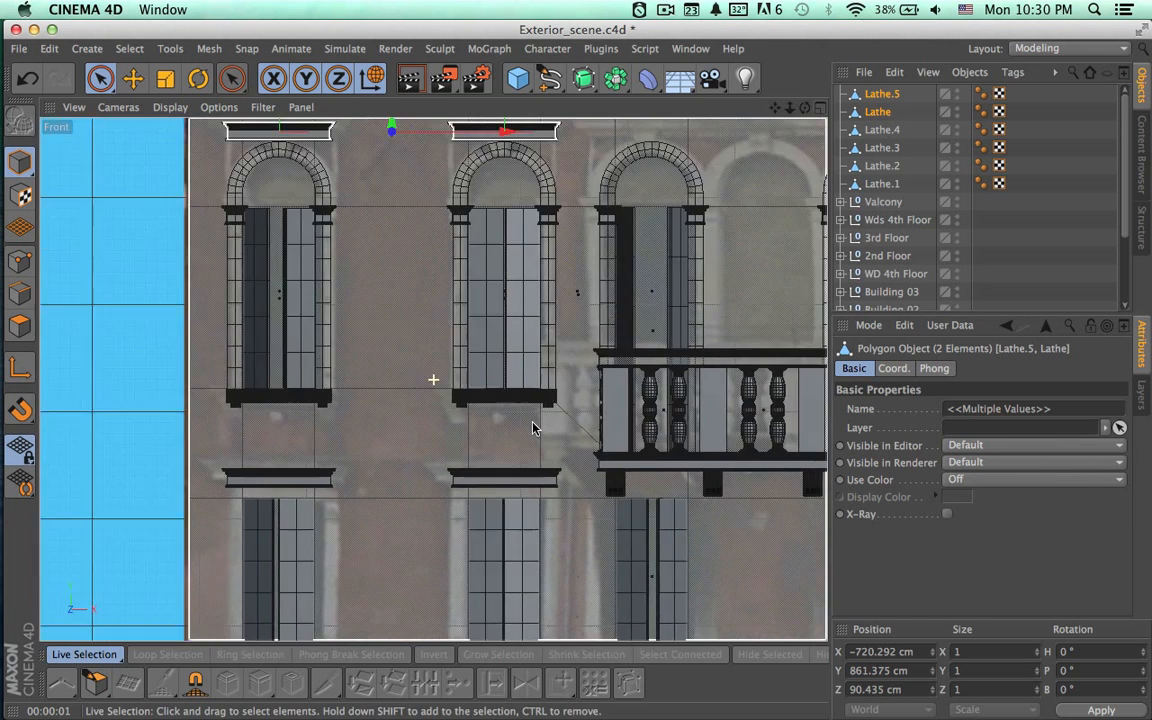
middle_click_drag(533, 428, 401, 553, "alt")
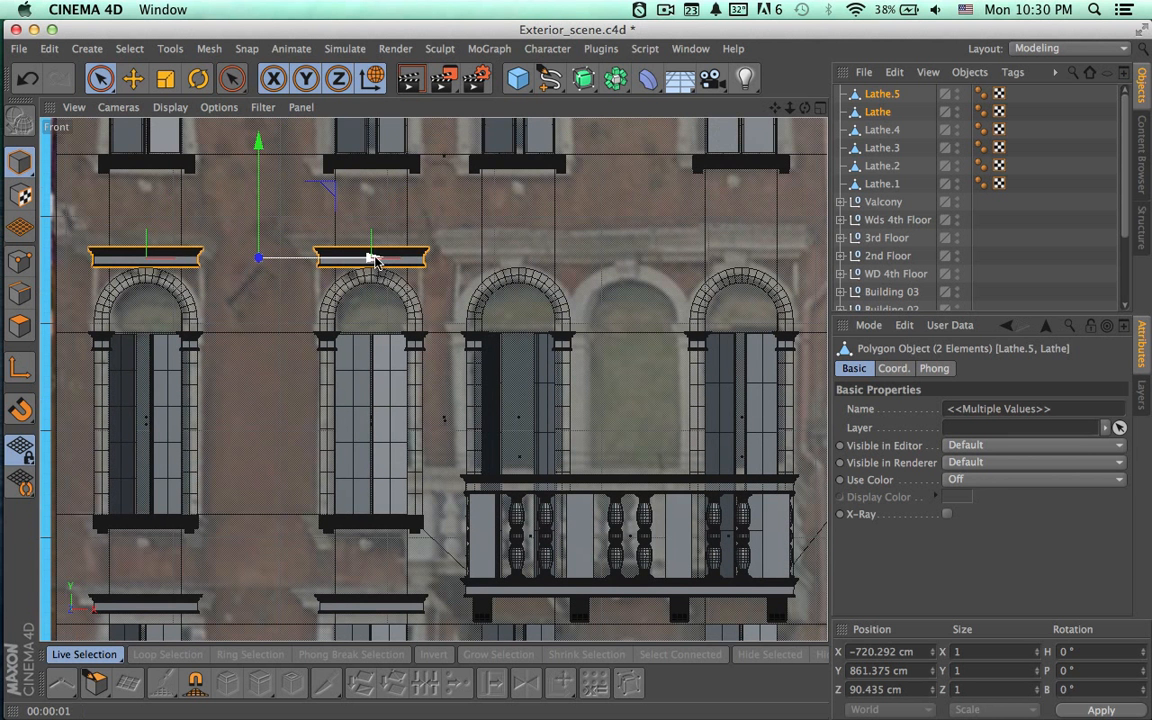
left_click_drag(372, 260, 745, 246)
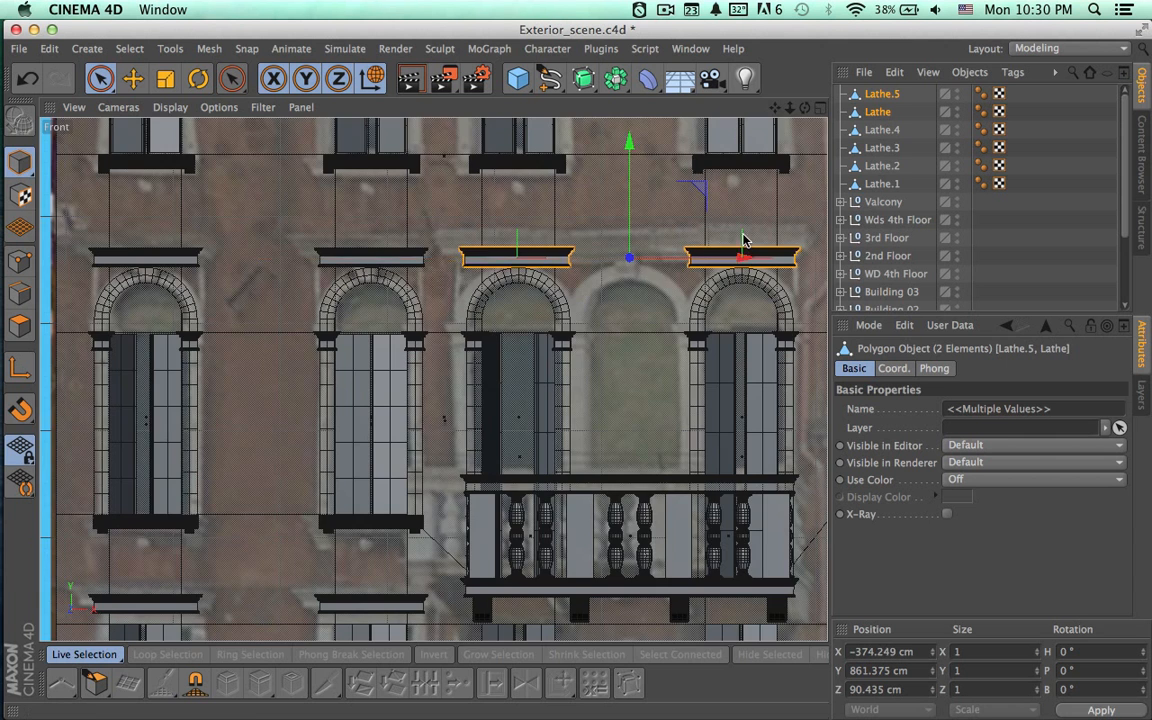
scroll(790, 312, "up", 2)
scroll(806, 308, "up", 2)
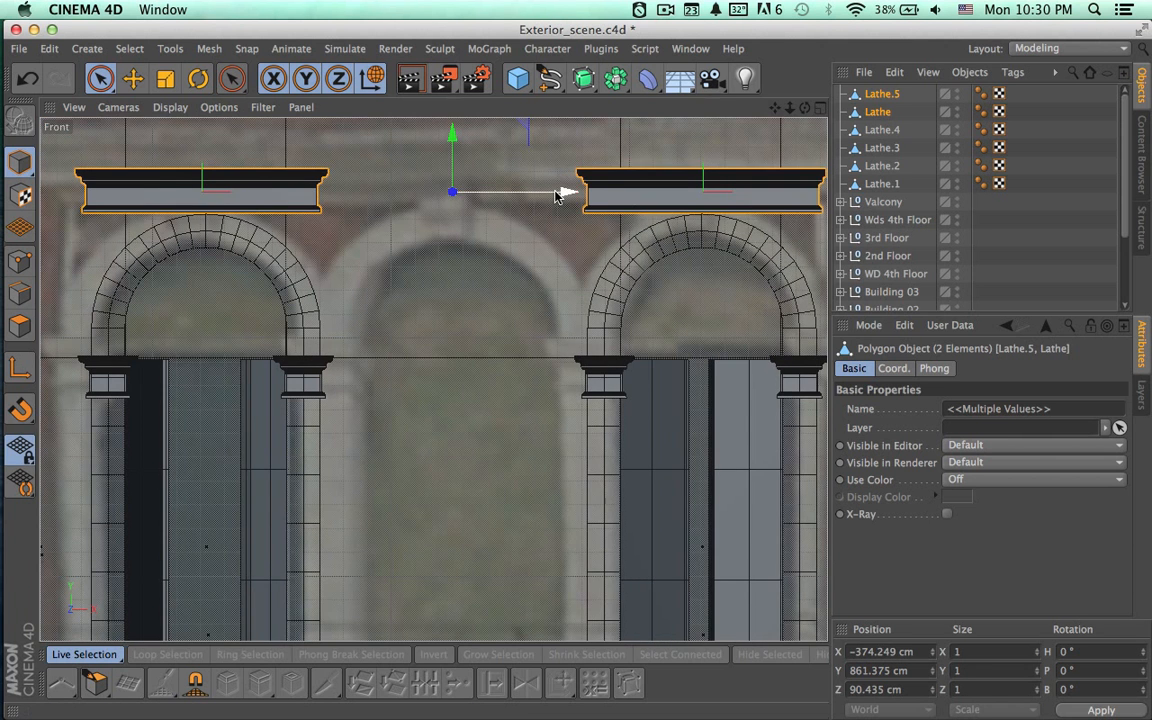
left_click_drag(557, 196, 560, 198)
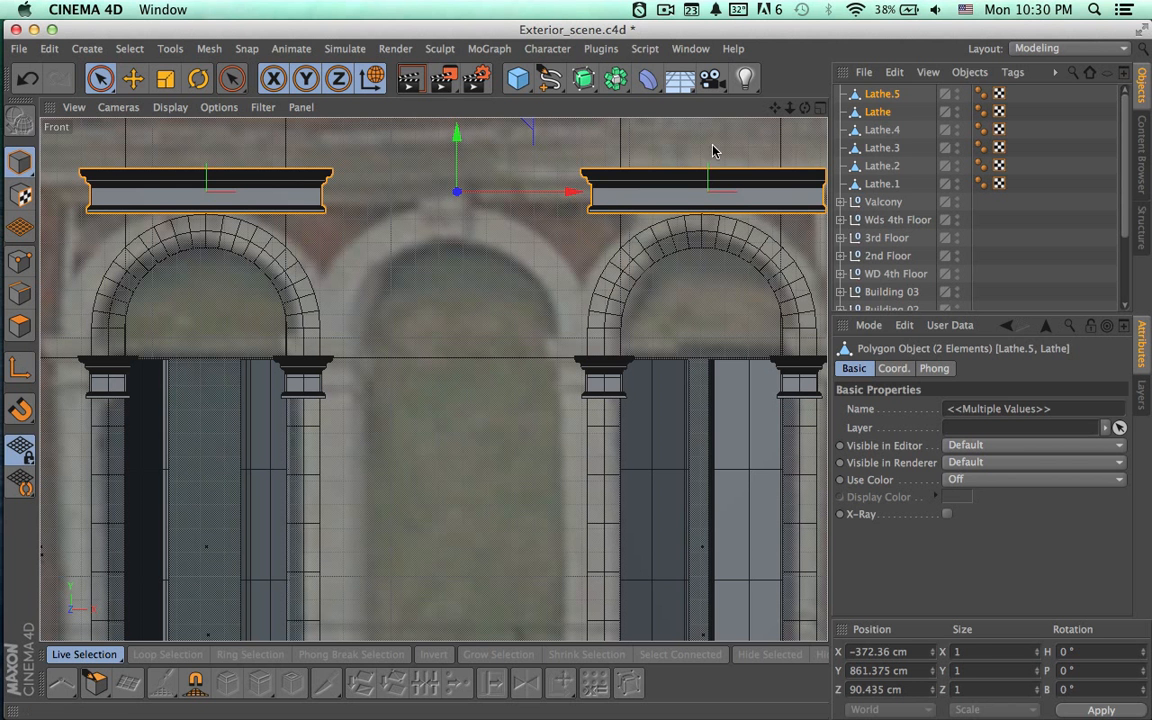
Centre the Lathe moulding over the balcony's right arched window by moving it along X to about -269.4 cm.
left_click(883, 94)
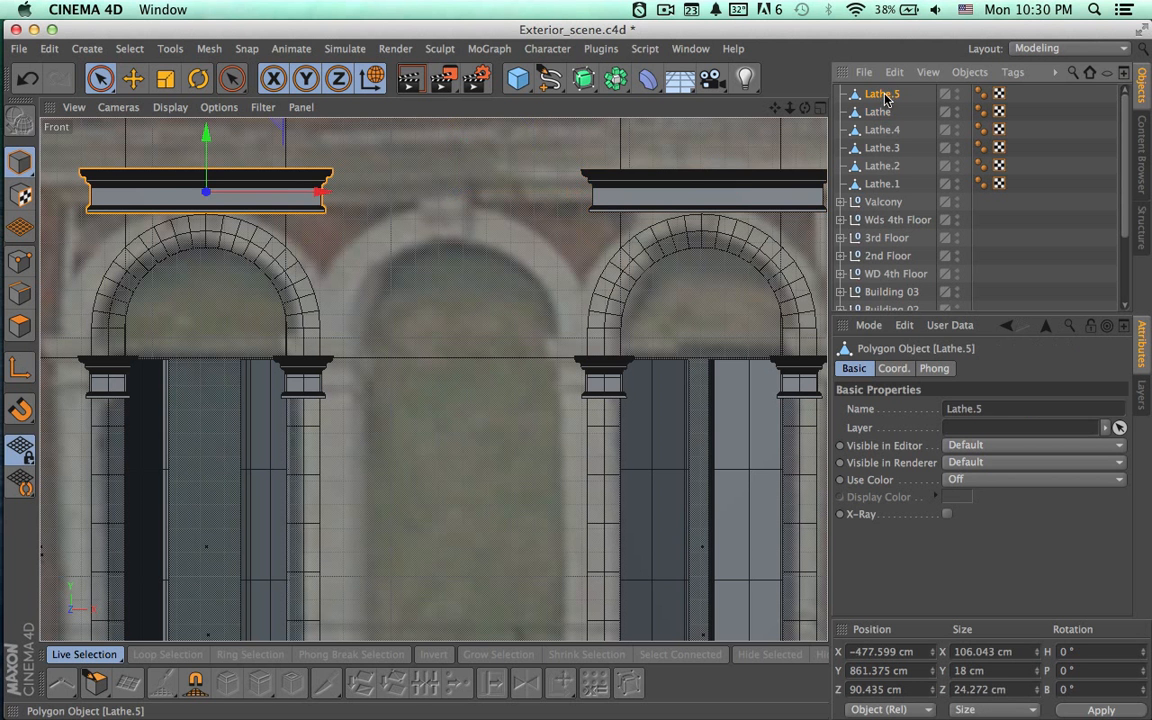
left_click(878, 113)
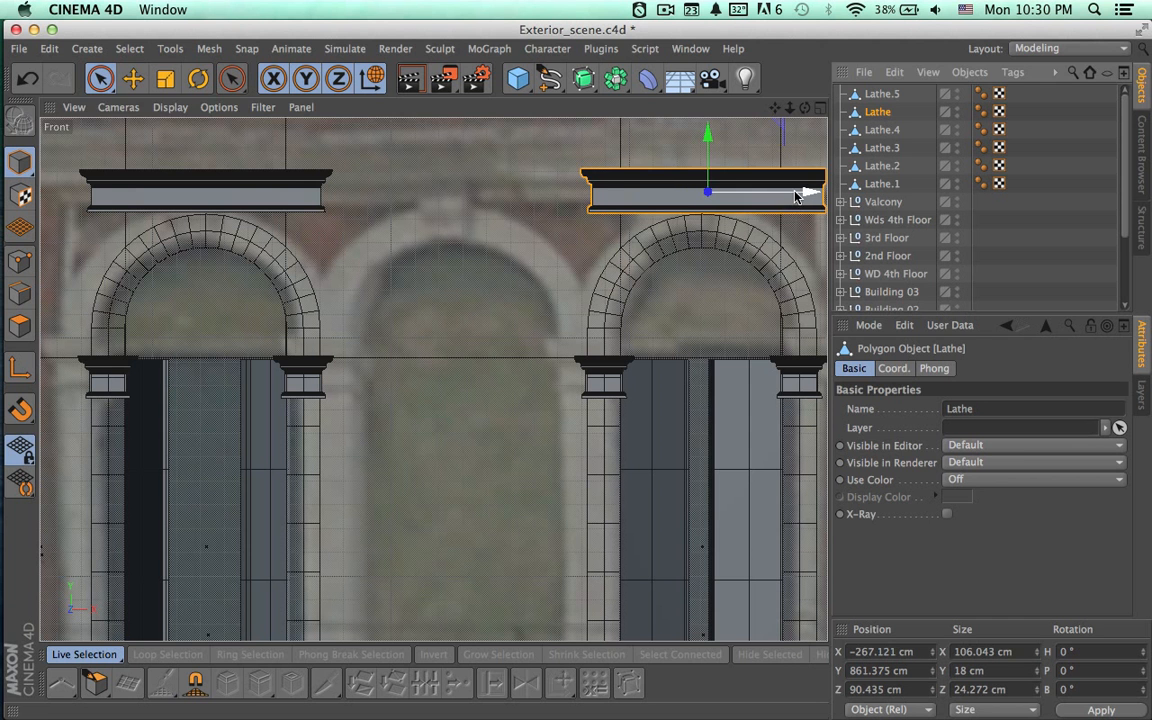
left_click_drag(795, 196, 789, 196)
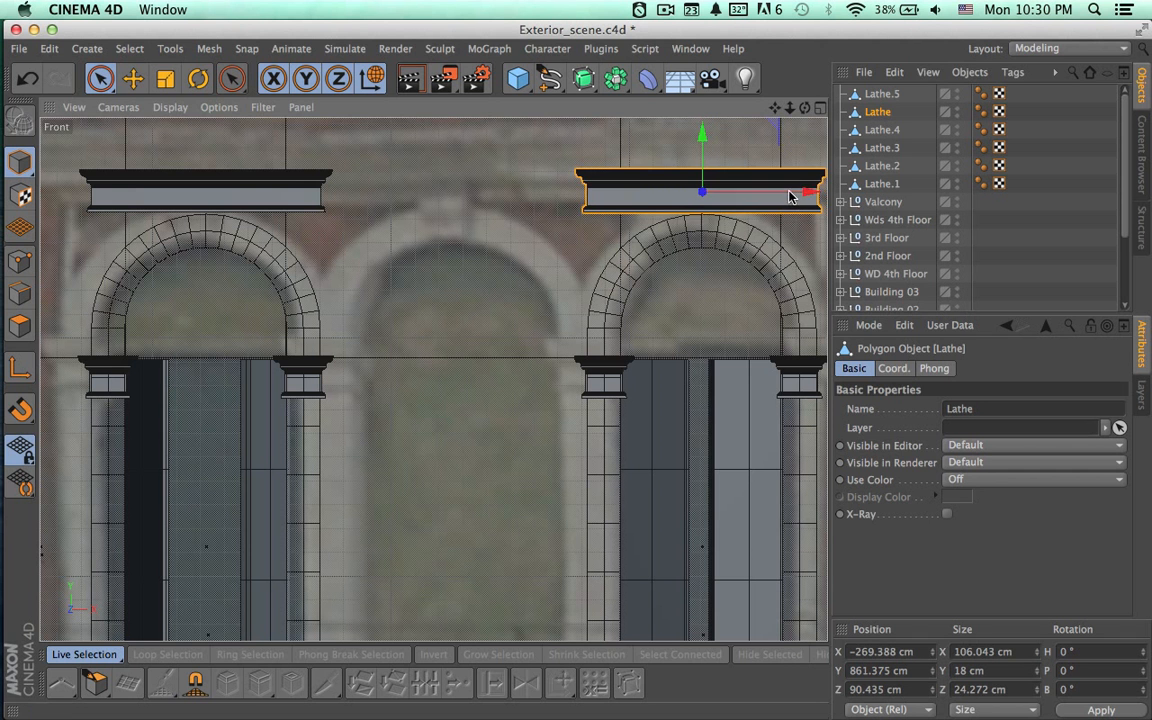
Duplicate Lathe.5 and move the copy down above the large ground-floor door, to X about -386.6 cm and Y about 276.4 cm.
scroll(740, 294, "down", 8)
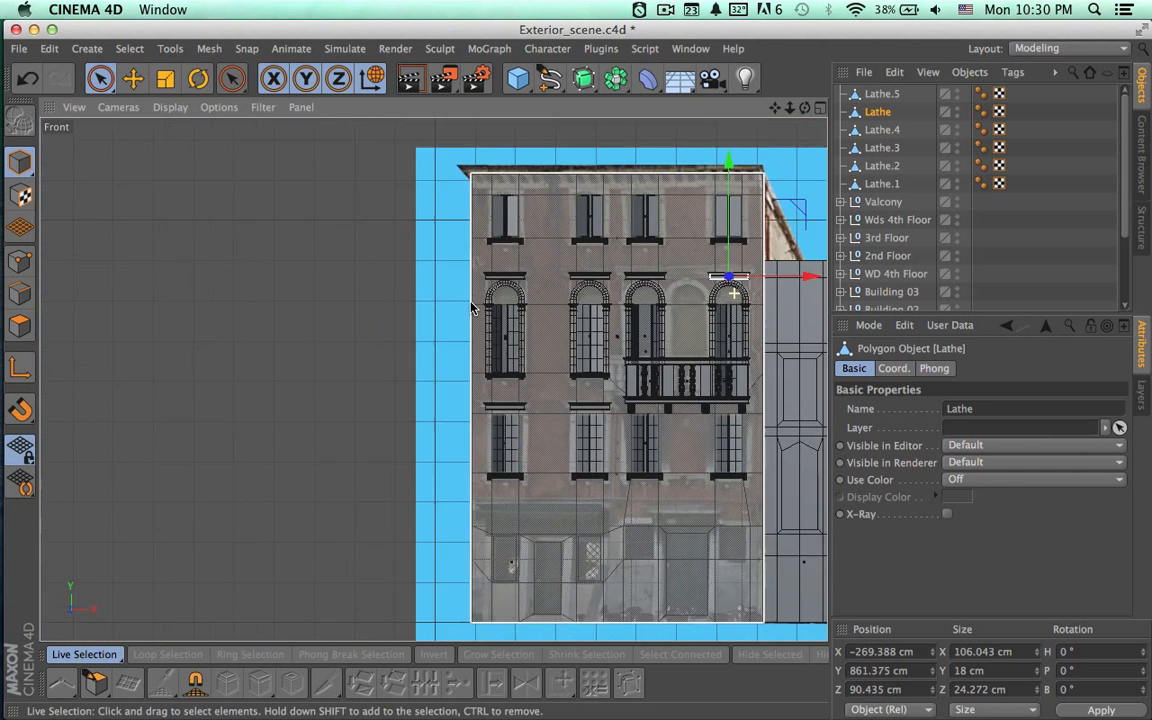
scroll(473, 308, "up", 2)
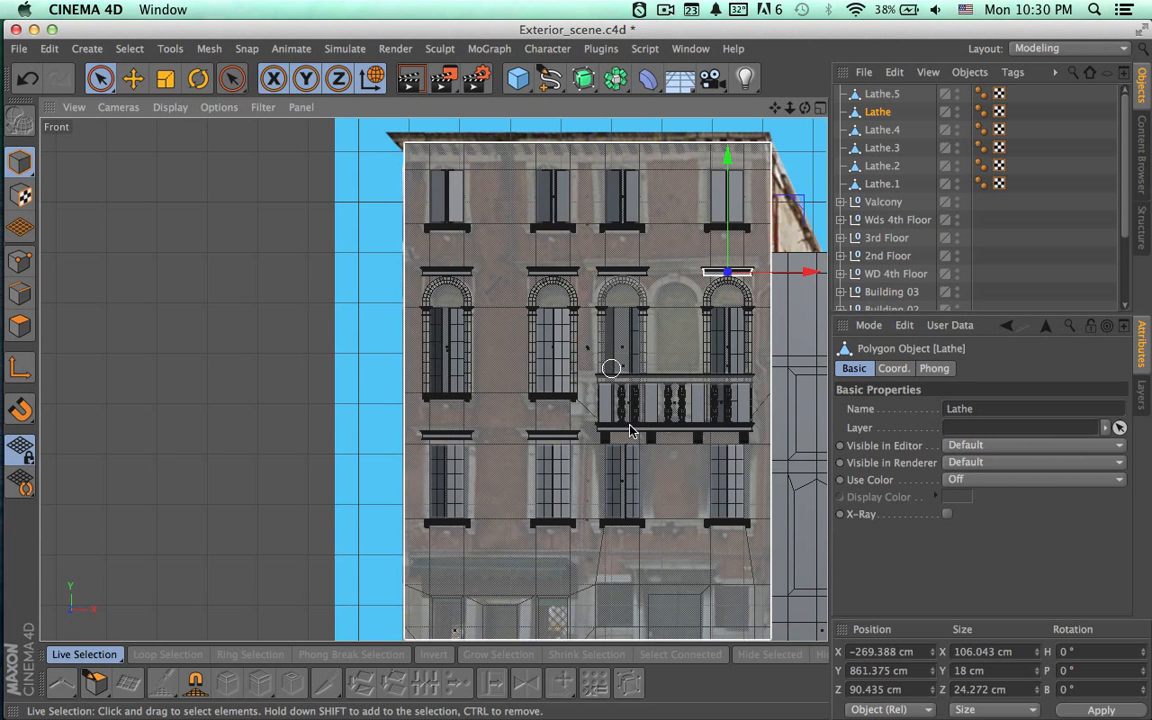
middle_click_drag(645, 511, 589, 352, "alt")
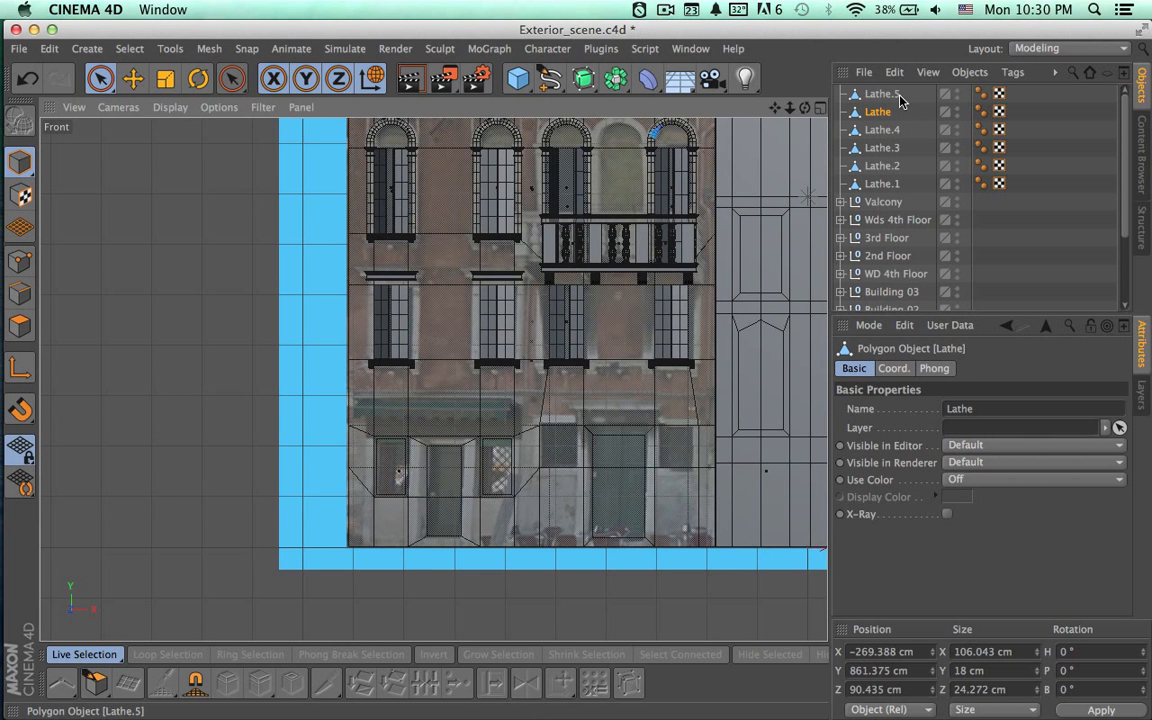
left_click(884, 94)
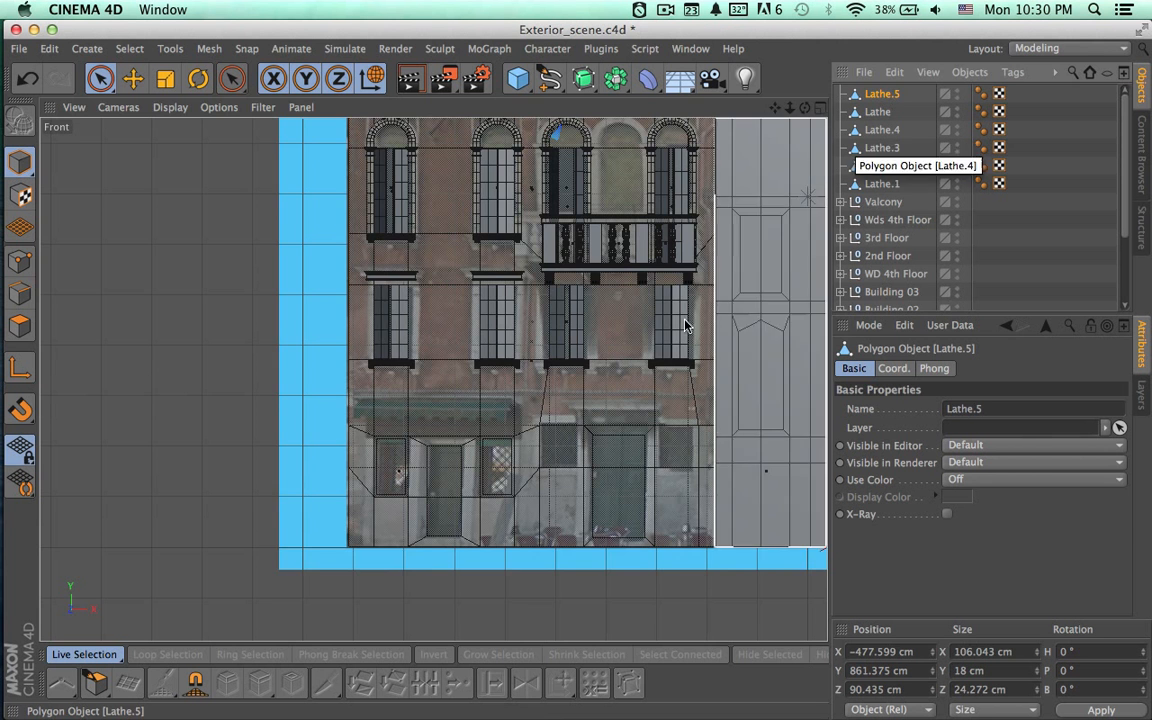
middle_click_drag(655, 346, 627, 420, "alt")
key("super+c")
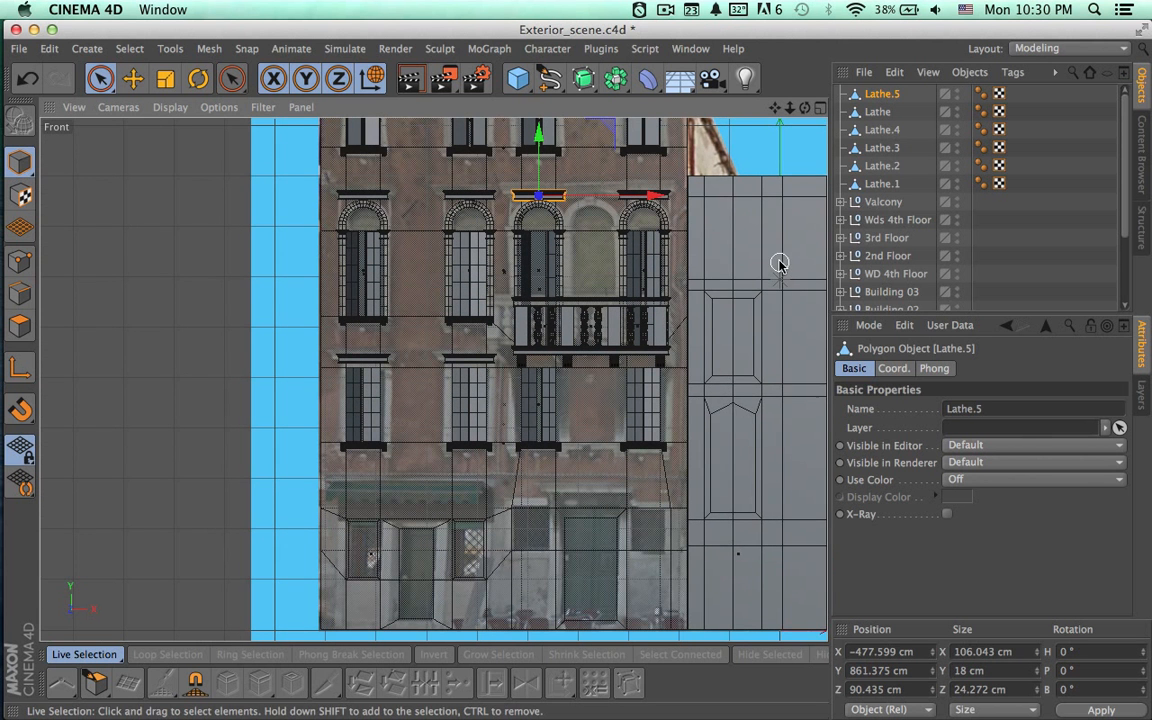
key("super+v")
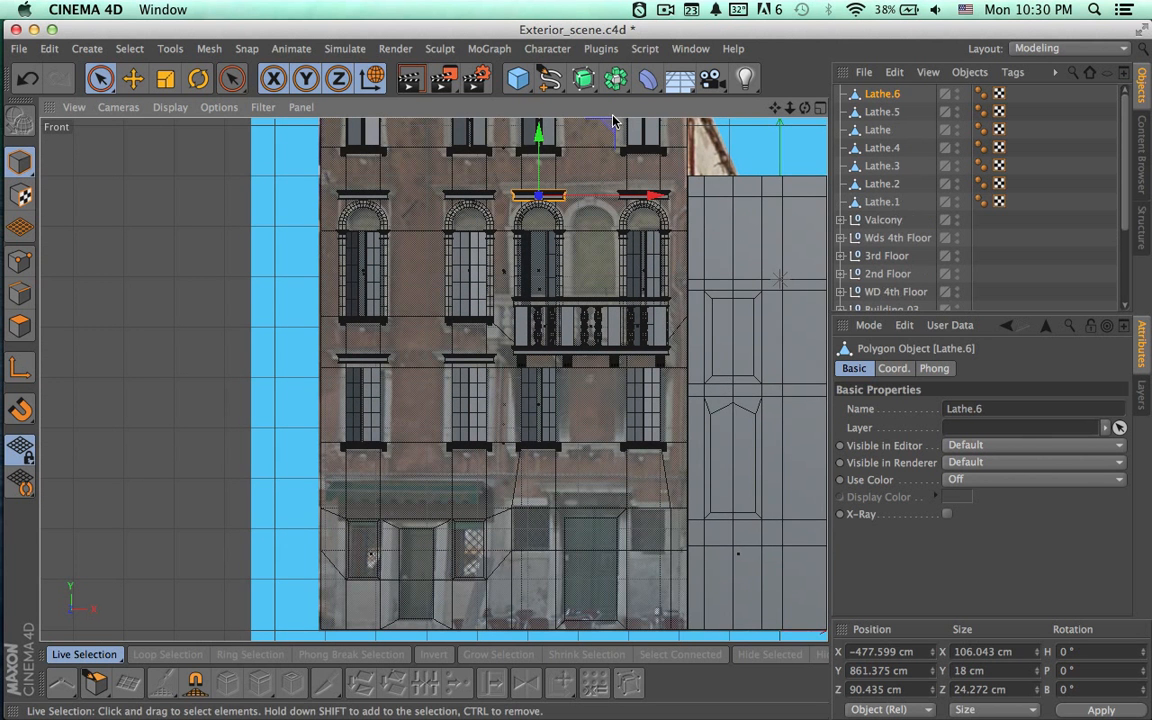
left_click_drag(612, 180, 662, 473)
right_click_drag(756, 489, 691, 374, "alt")
middle_click_drag(691, 370, 704, 352, "alt")
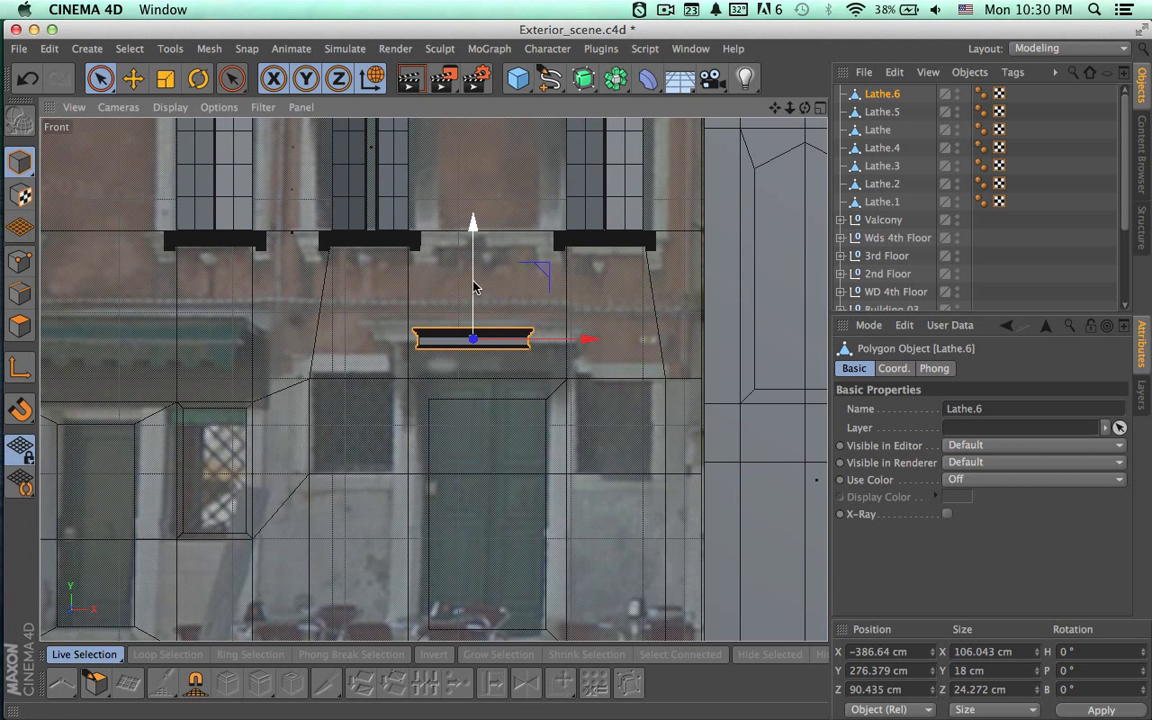
Centre the duplicated moulding across the large door, at X about -374.1 cm and Y about 192.5 cm.
left_click_drag(472, 284, 472, 314)
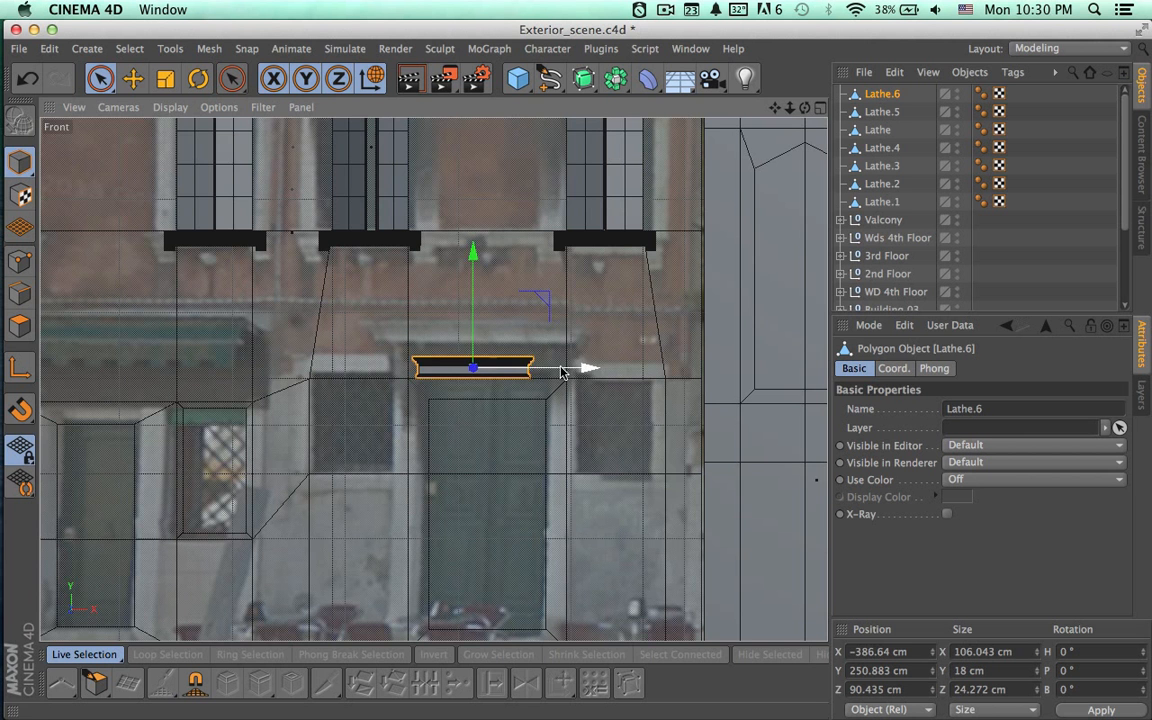
mouse_move(571, 368)
left_mouse_down()
mouse_move(585, 368)
mouse_move(575, 372)
left_mouse_up()
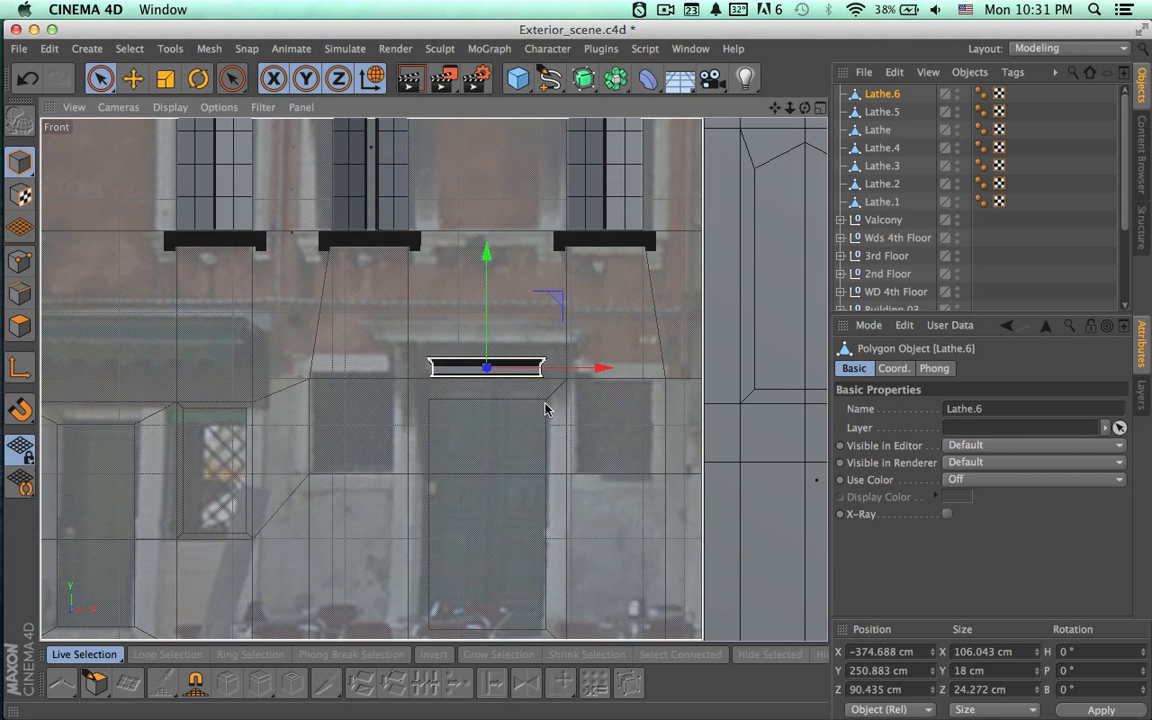
scroll(607, 416, "up", 3)
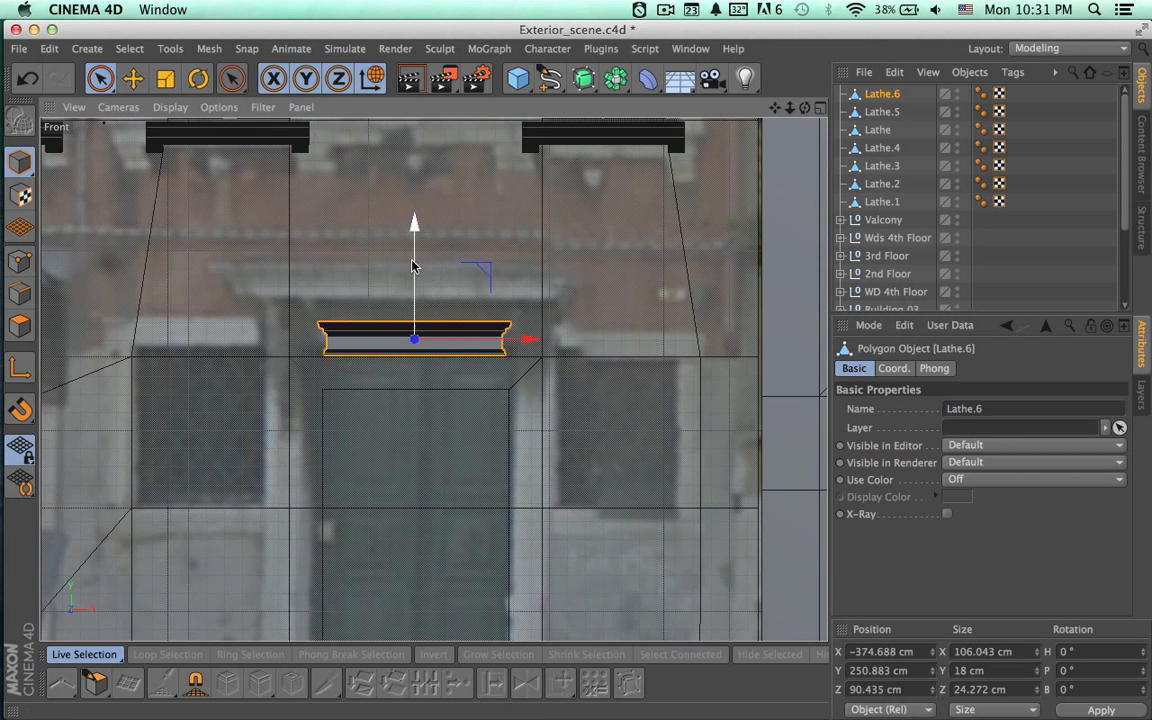
left_click_drag(430, 295, 444, 403)
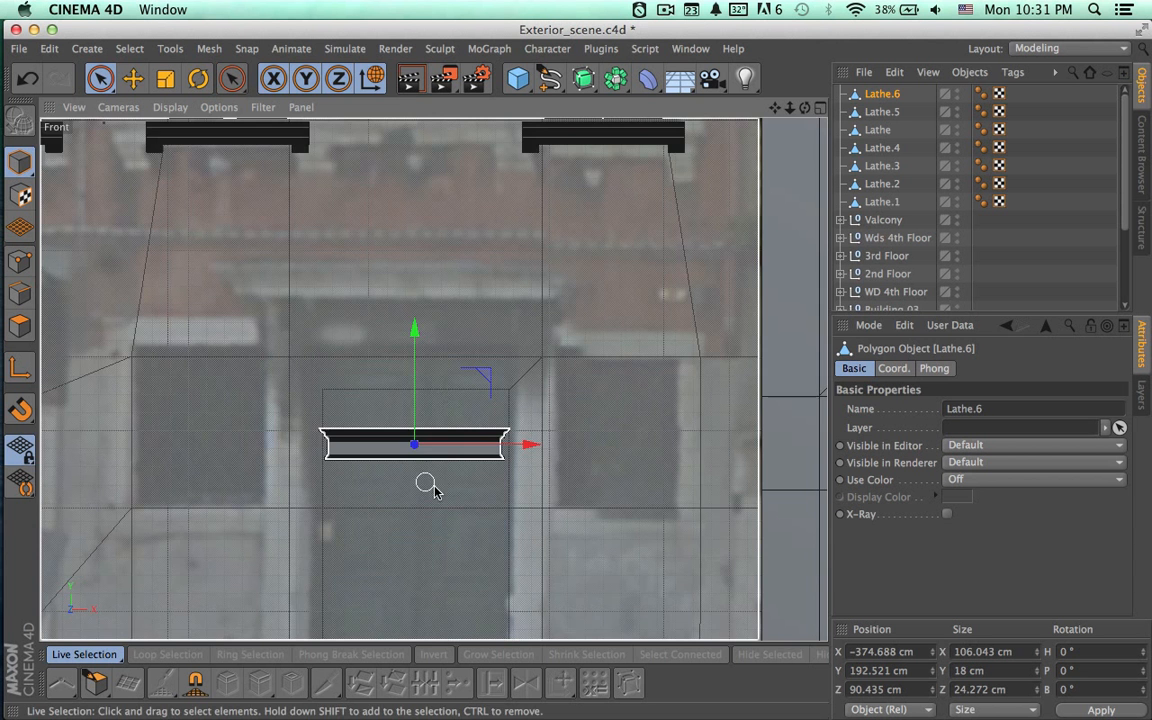
scroll(424, 481, "up", 5)
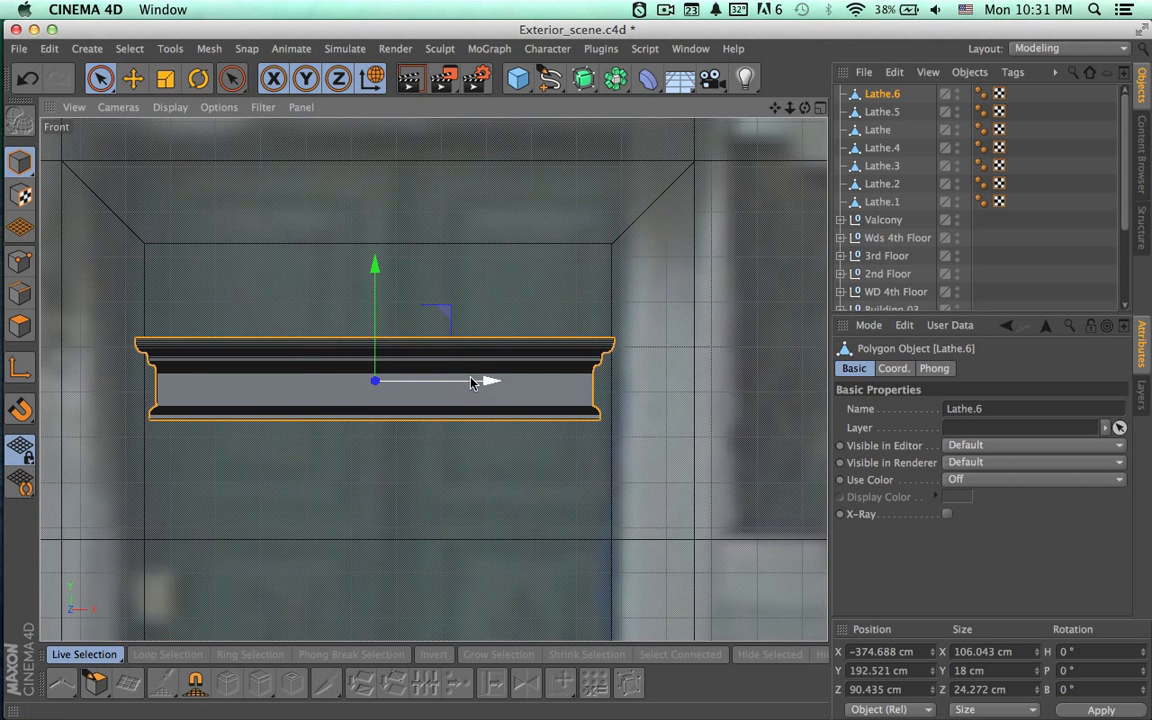
left_click_drag(481, 381, 469, 385)
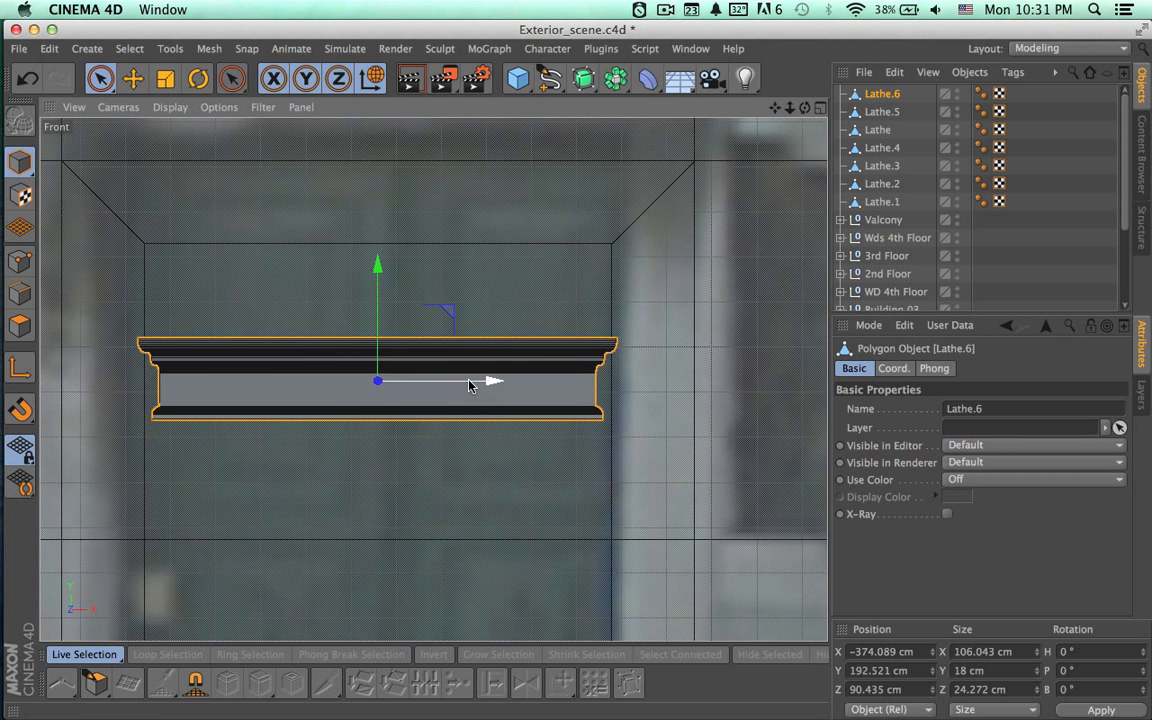
Move the points at the door moulding's left end outward to the edge of the door frame, at X about -70.1 cm.
scroll(469, 385, "down", 5)
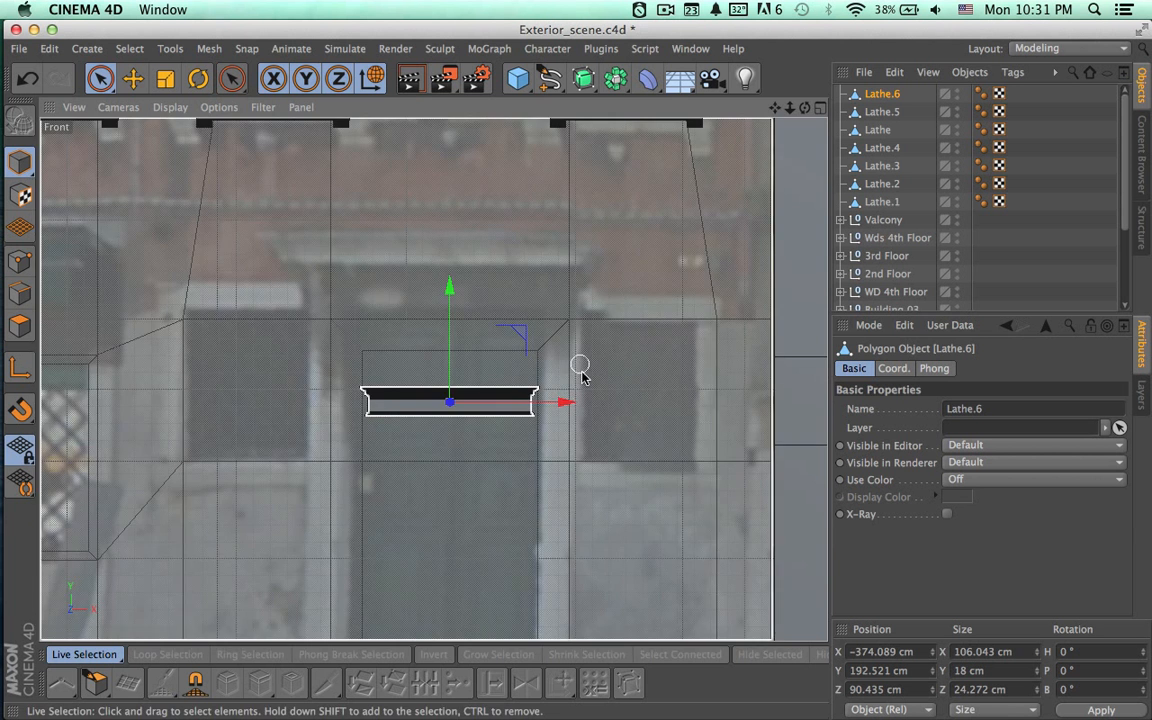
scroll(578, 375, "down", 3)
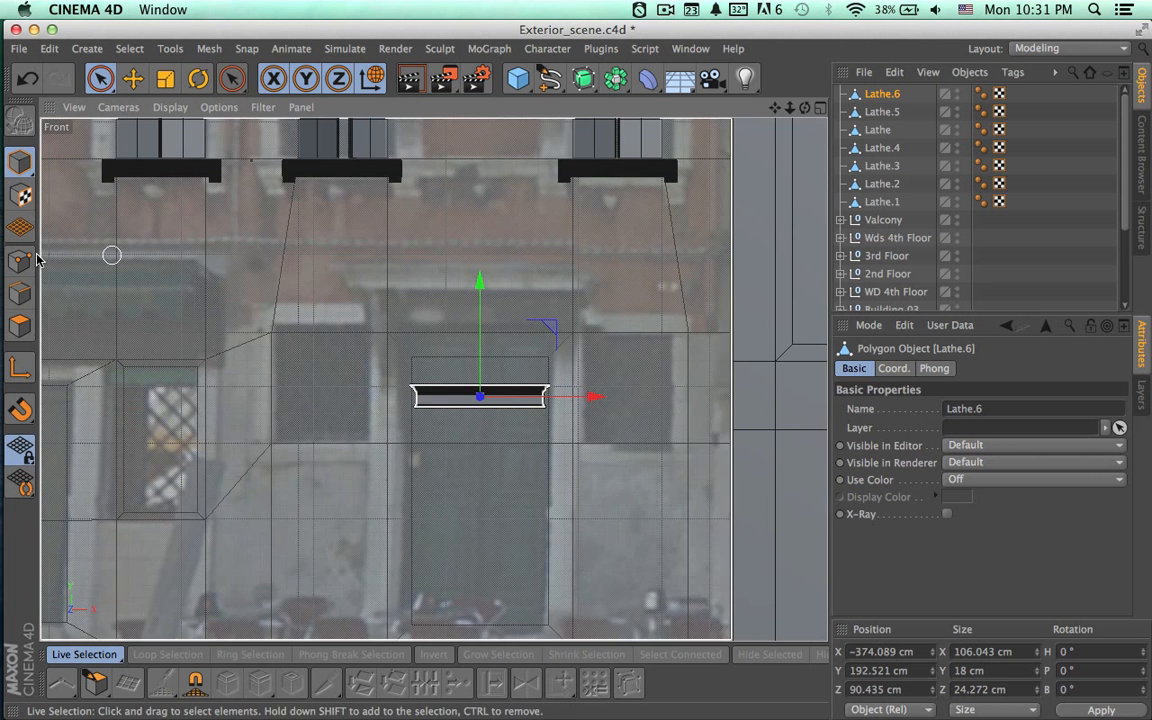
left_click(20, 260)
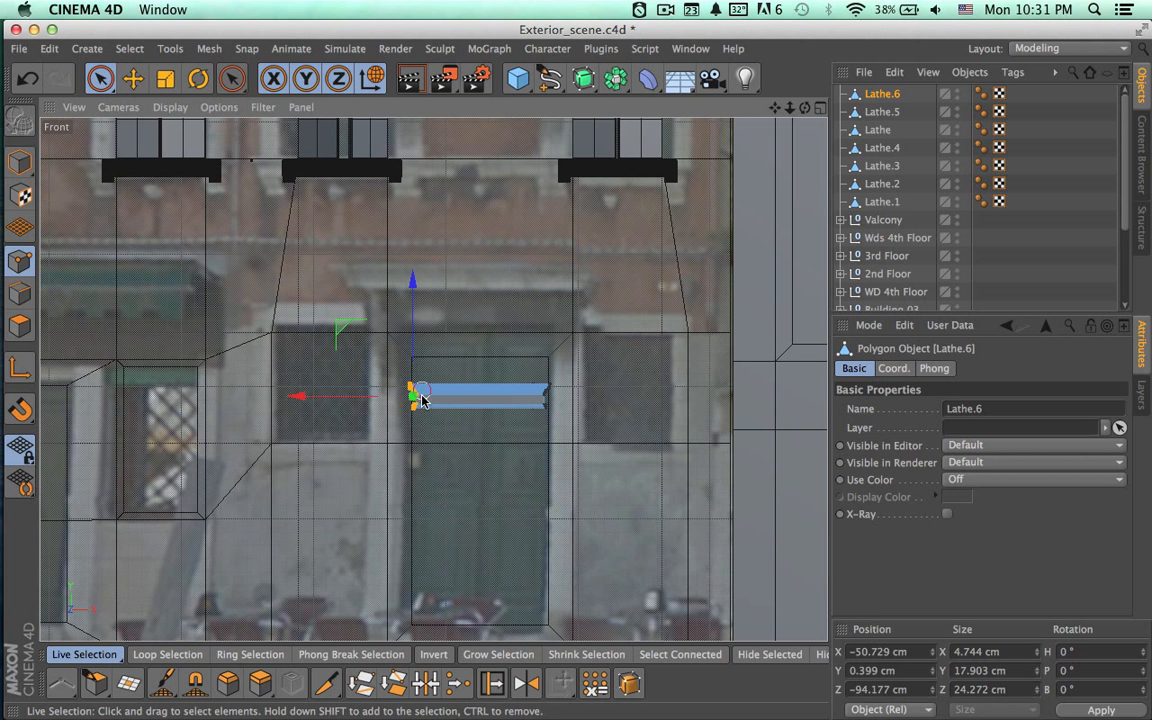
left_click_drag(340, 403, 318, 403)
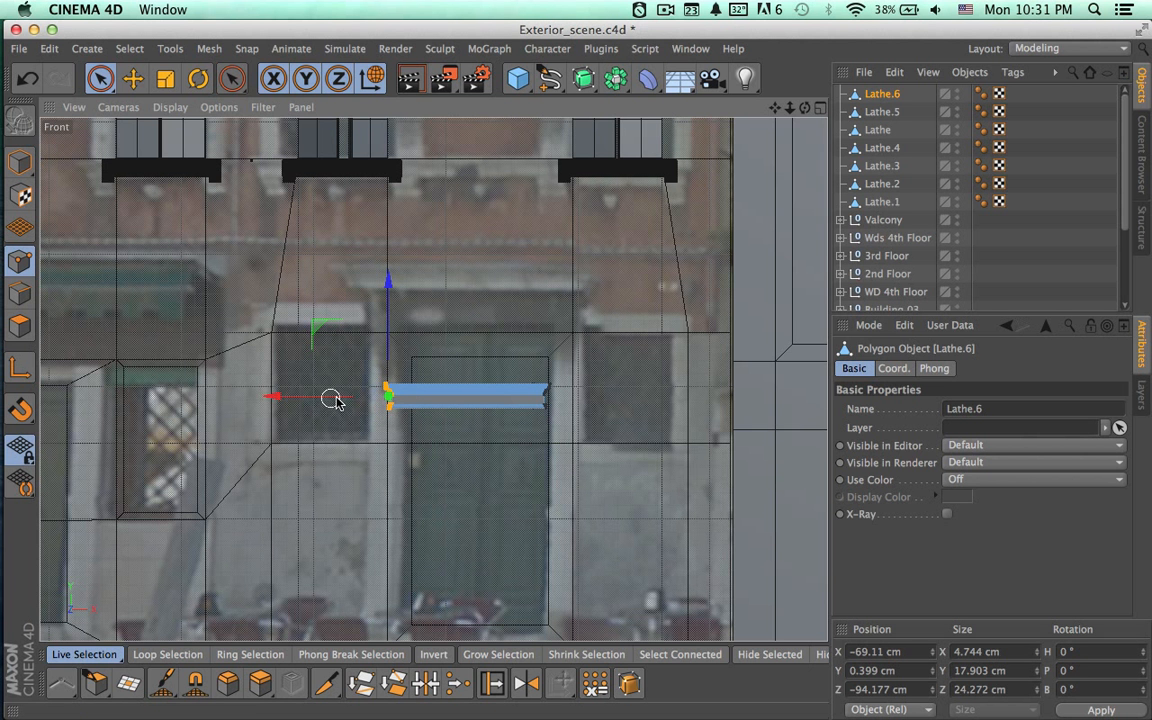
scroll(333, 399, "up", 5)
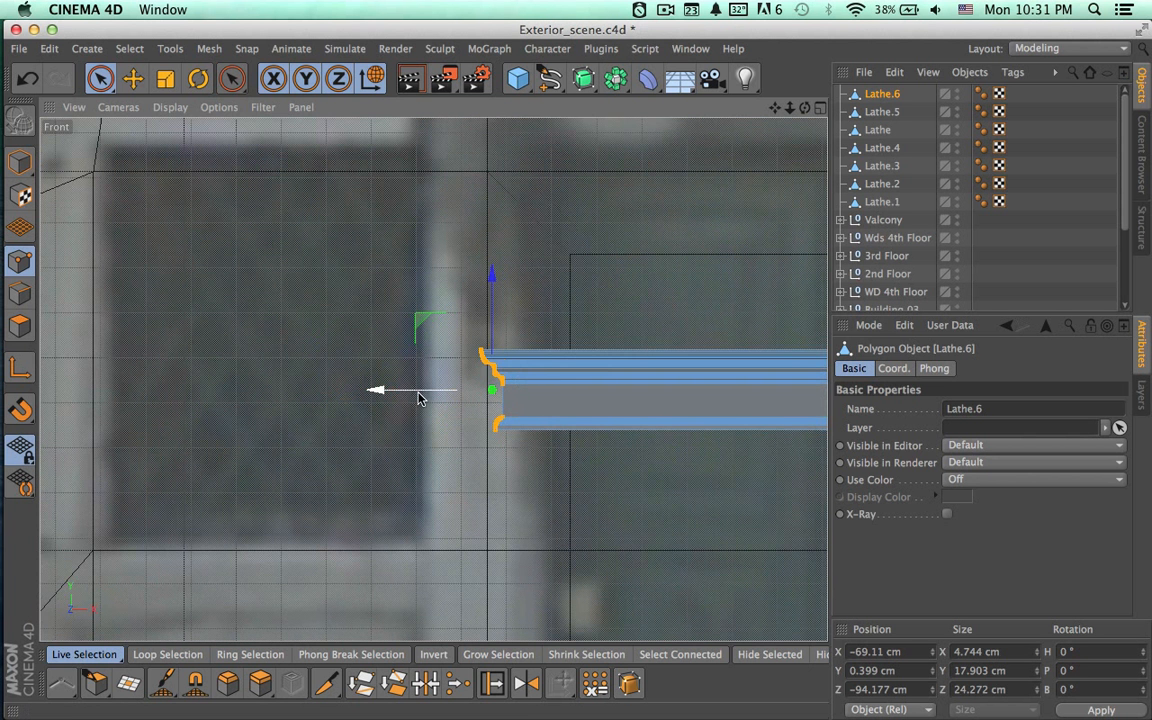
left_click_drag(419, 399, 412, 390)
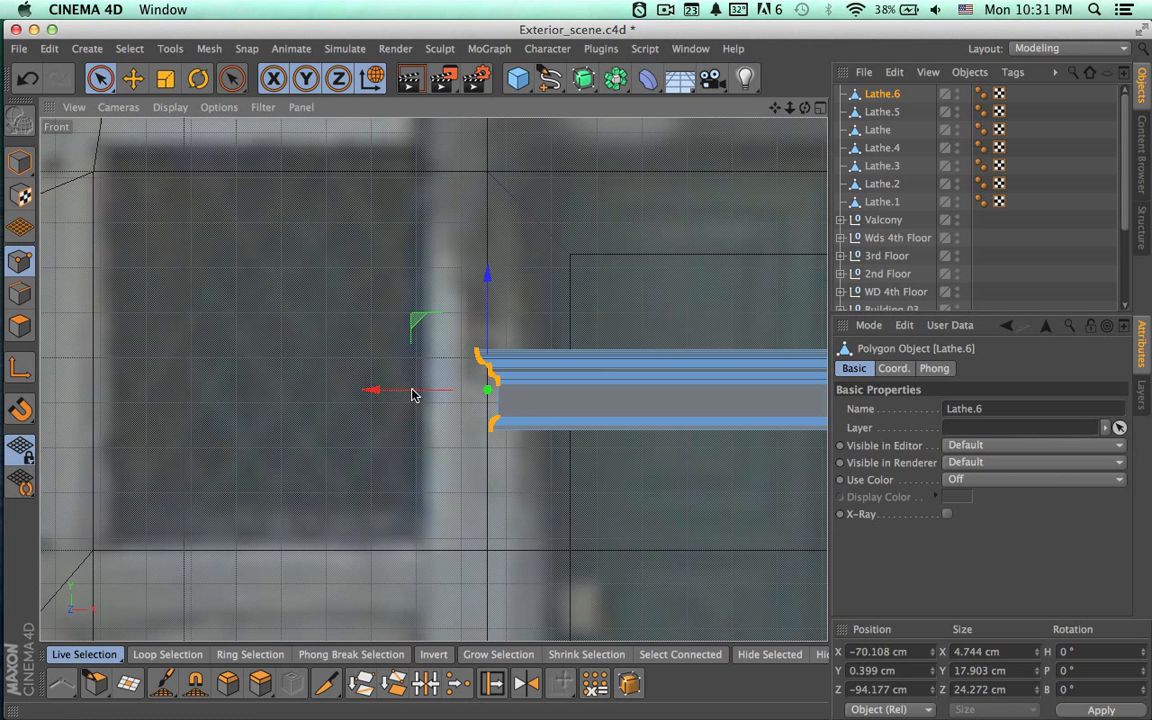
Try to lengthen the door moulding by moving its right-end points outward about 5.4 cm along X.
middle_click_drag(602, 450, 255, 440, "alt")
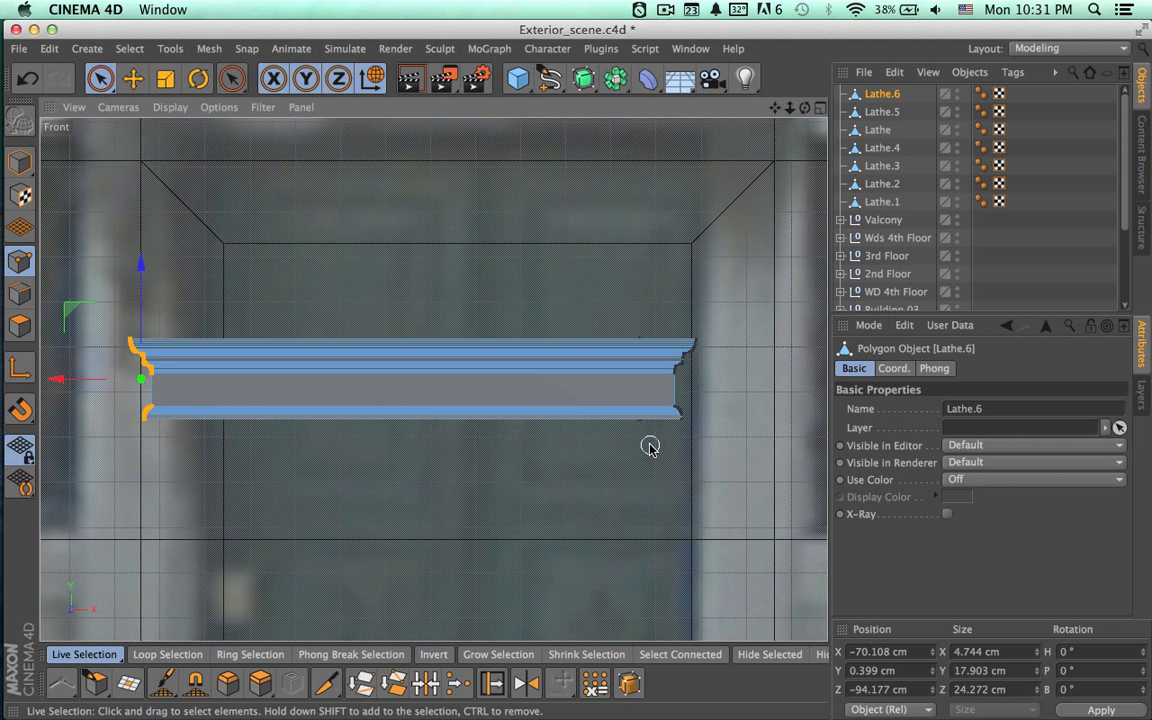
left_click(679, 432)
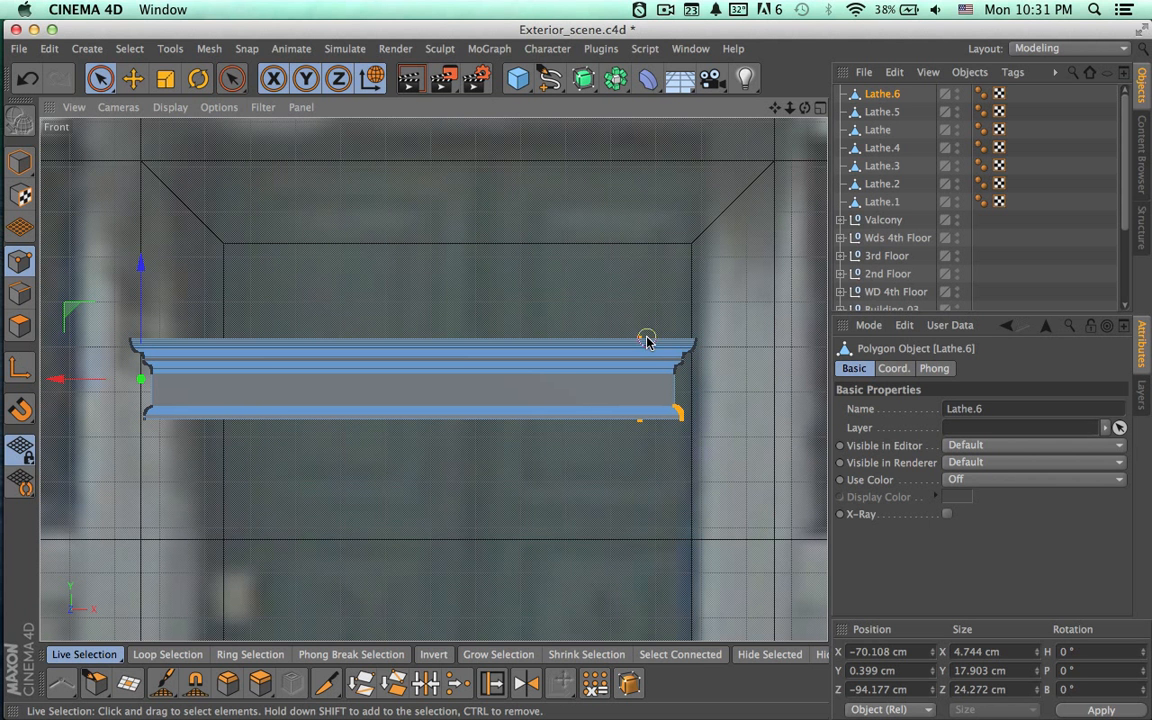
left_click_drag(679, 365, 674, 406)
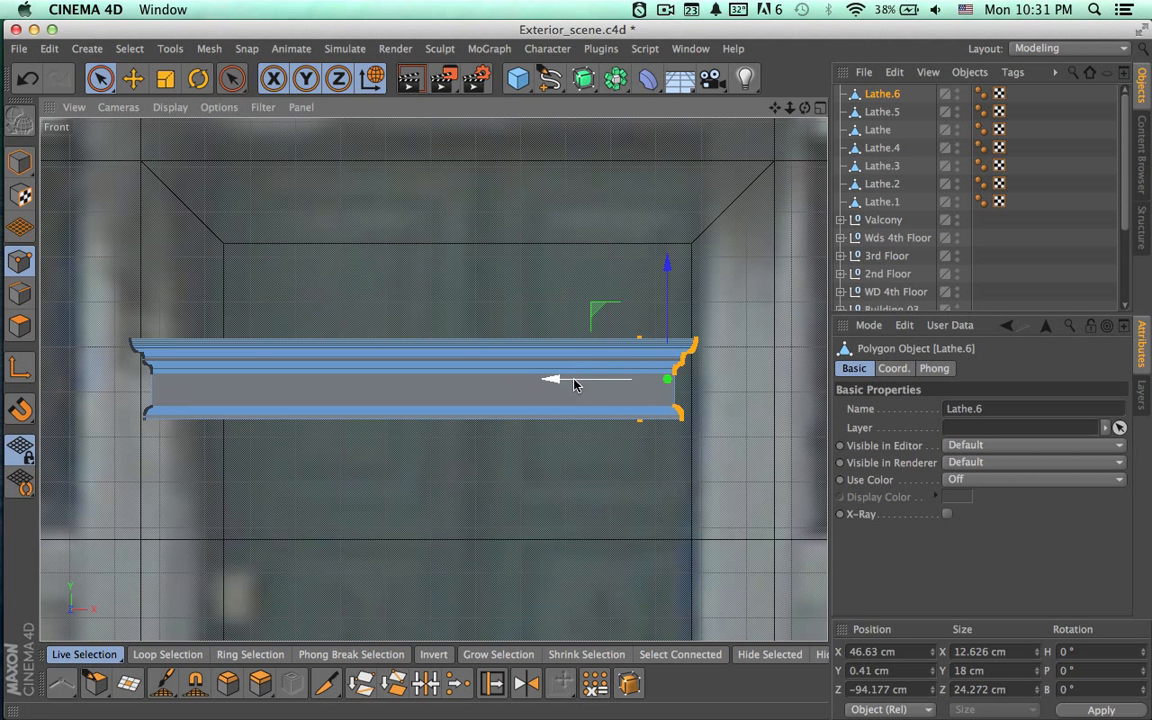
left_click_drag(575, 384, 600, 386)
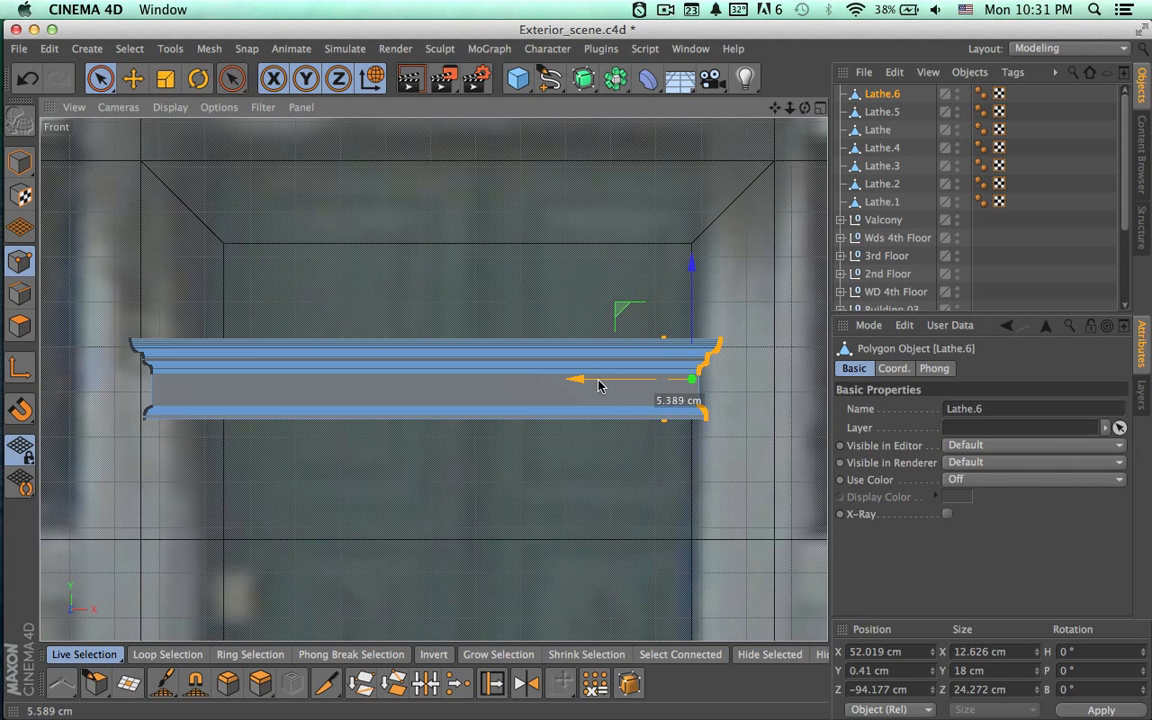
left_click_drag(600, 386, 574, 385)
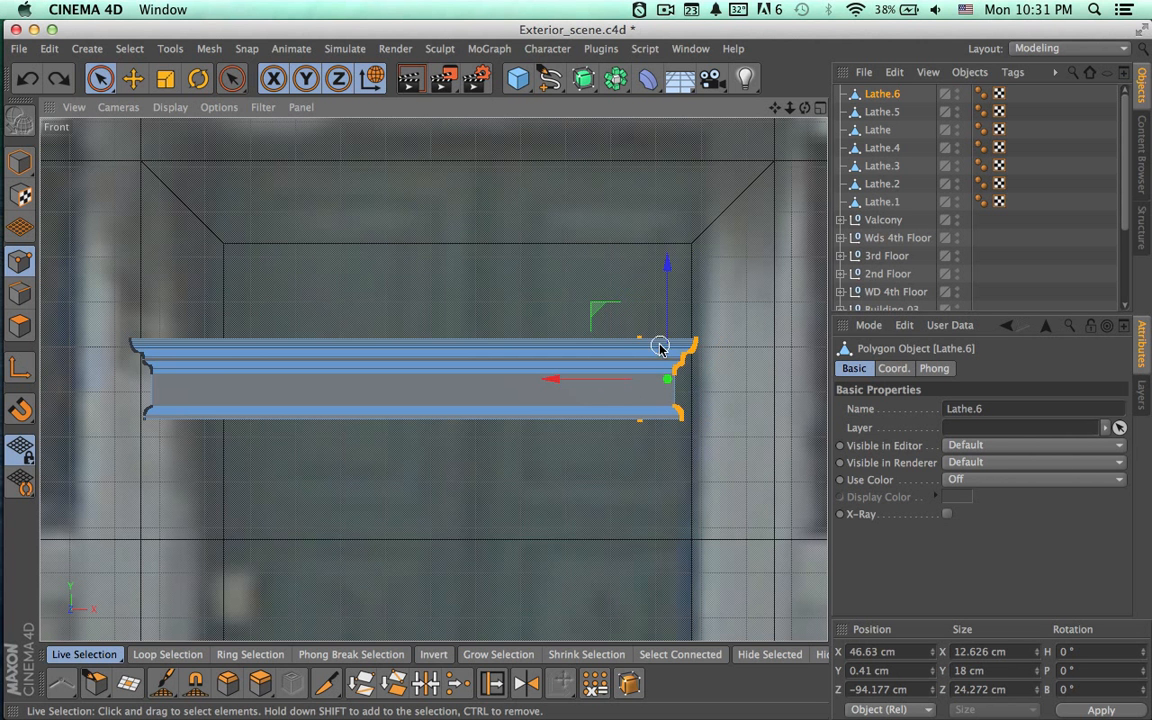
Undo the last stretch of the left end points of the cornice Lathe.6.
key("u")
key("i")
key("super+z")
key("super+z")
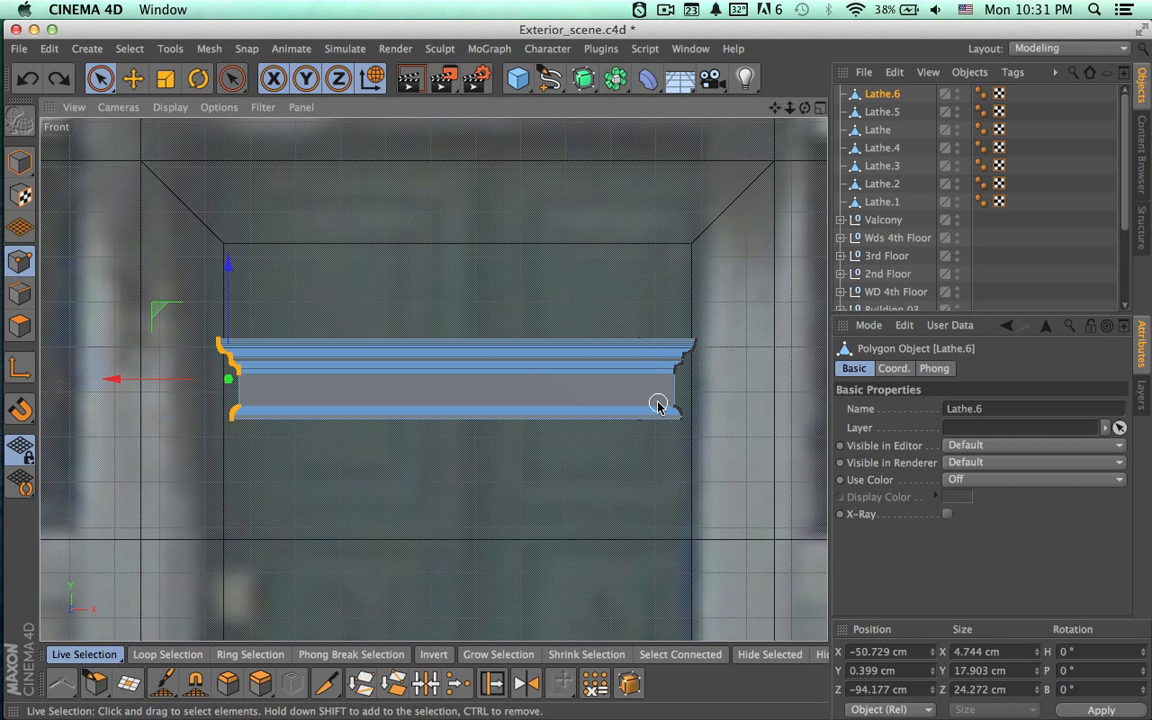
Using Rectangle Selection, stretch Lathe.6's left end points outward to the door surround and move its right end points to X about 50.422 cm.
left_click(235, 83)
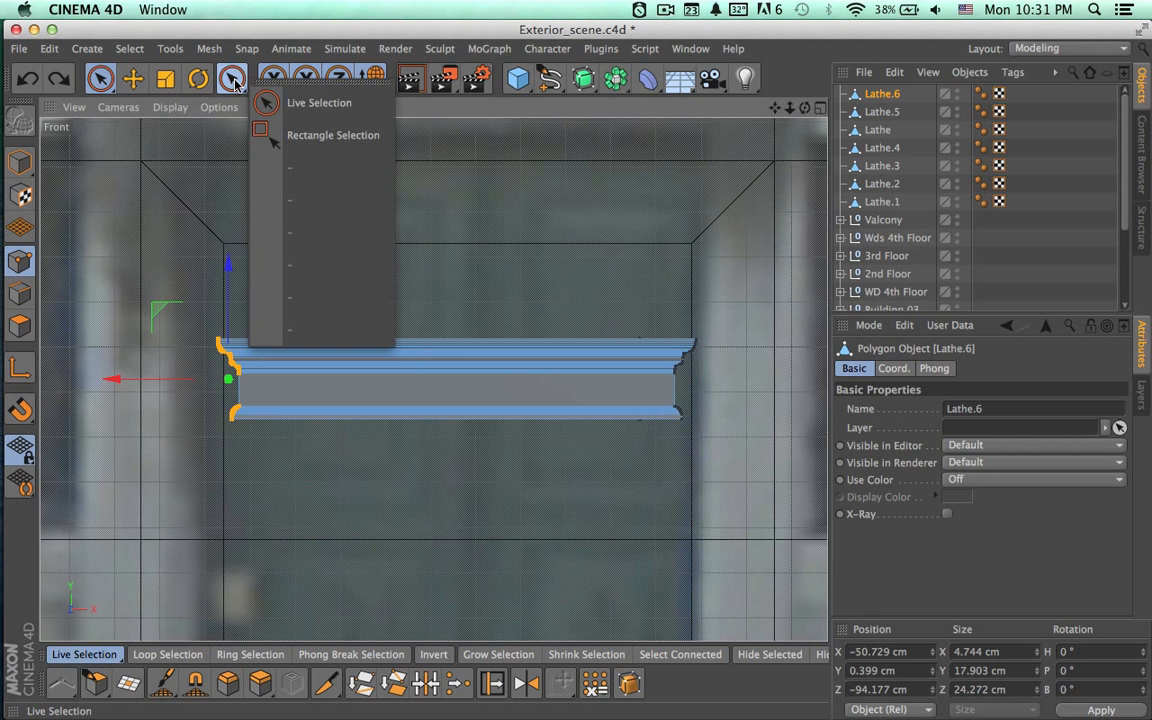
left_click(236, 84)
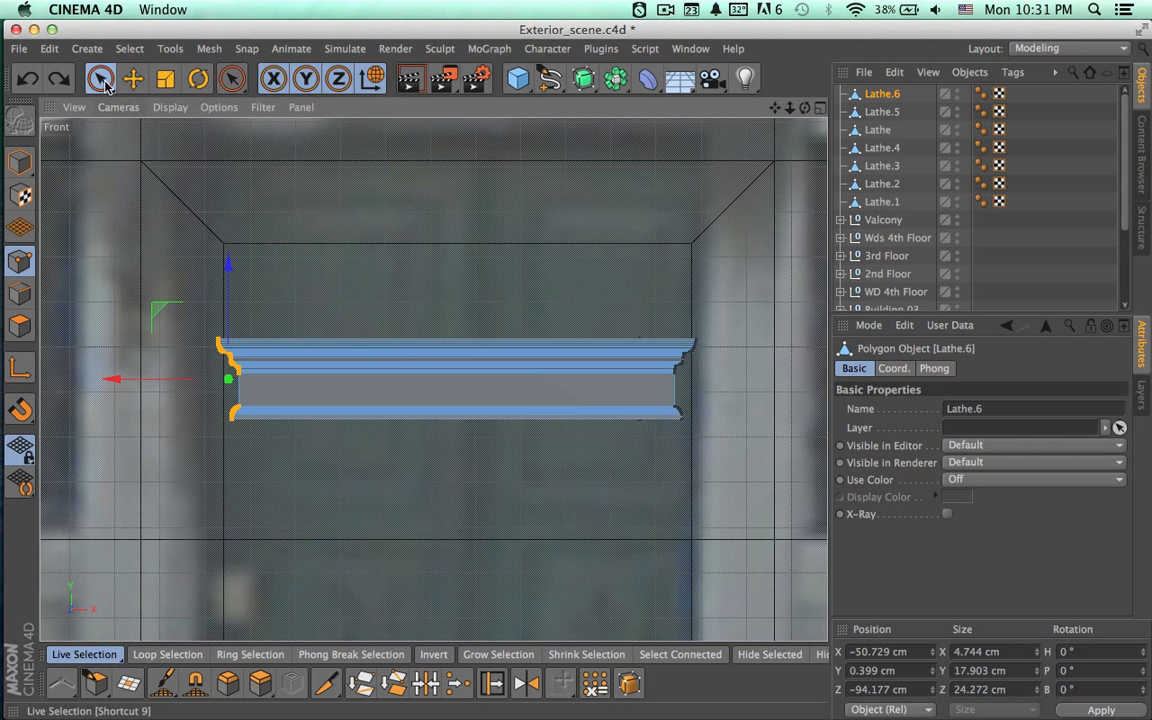
left_click_drag(100, 78, 167, 134)
left_click_drag(215, 387, 345, 497)
left_click_drag(133, 397, 37, 392)
left_click_drag(548, 230, 753, 534)
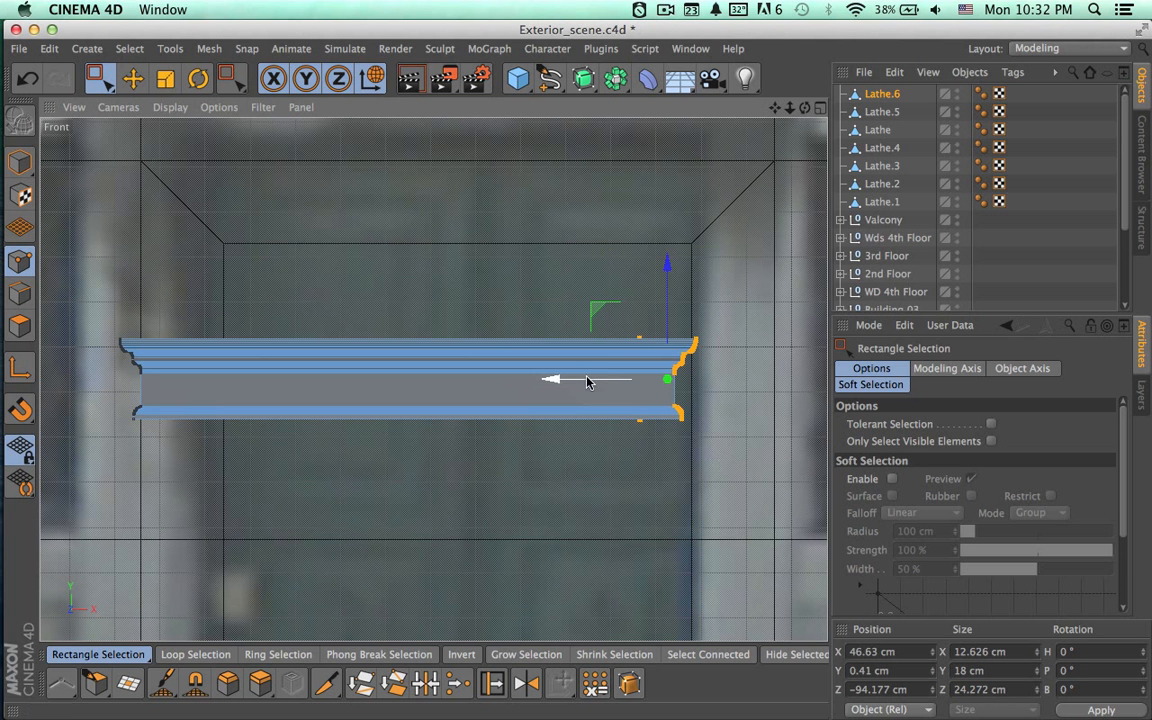
left_click_drag(586, 380, 603, 383)
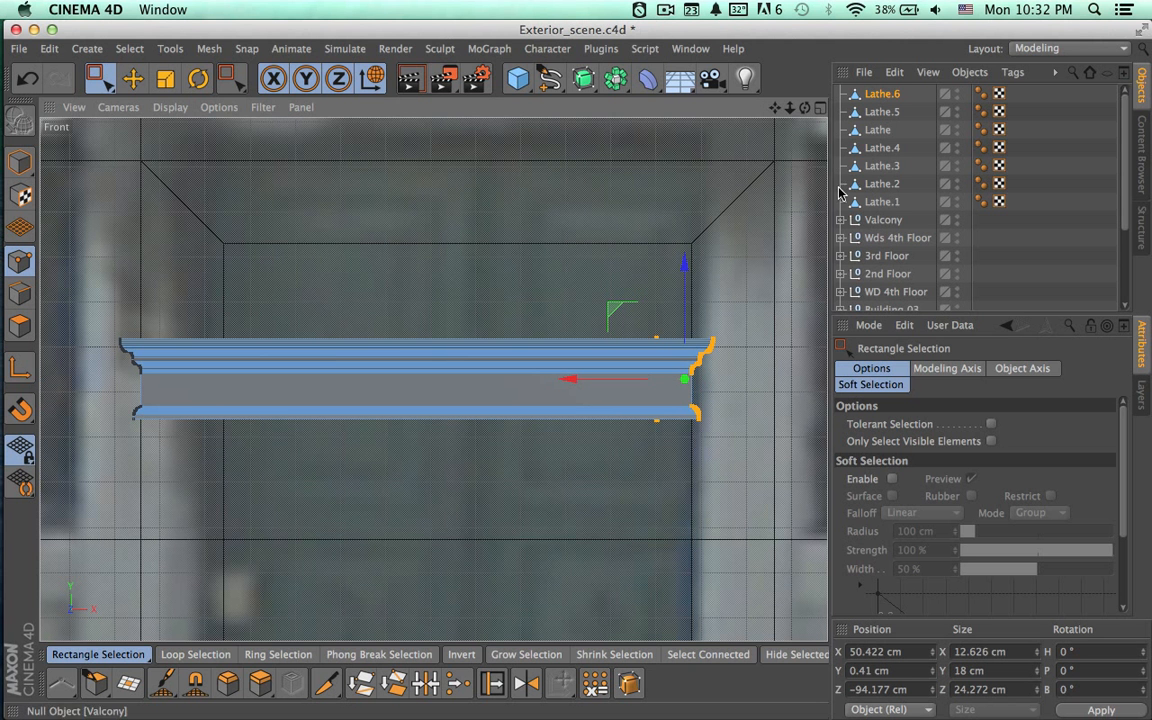
In the perspective view, select and delete the stray point on top of the cornice near its right end.
left_click(817, 108)
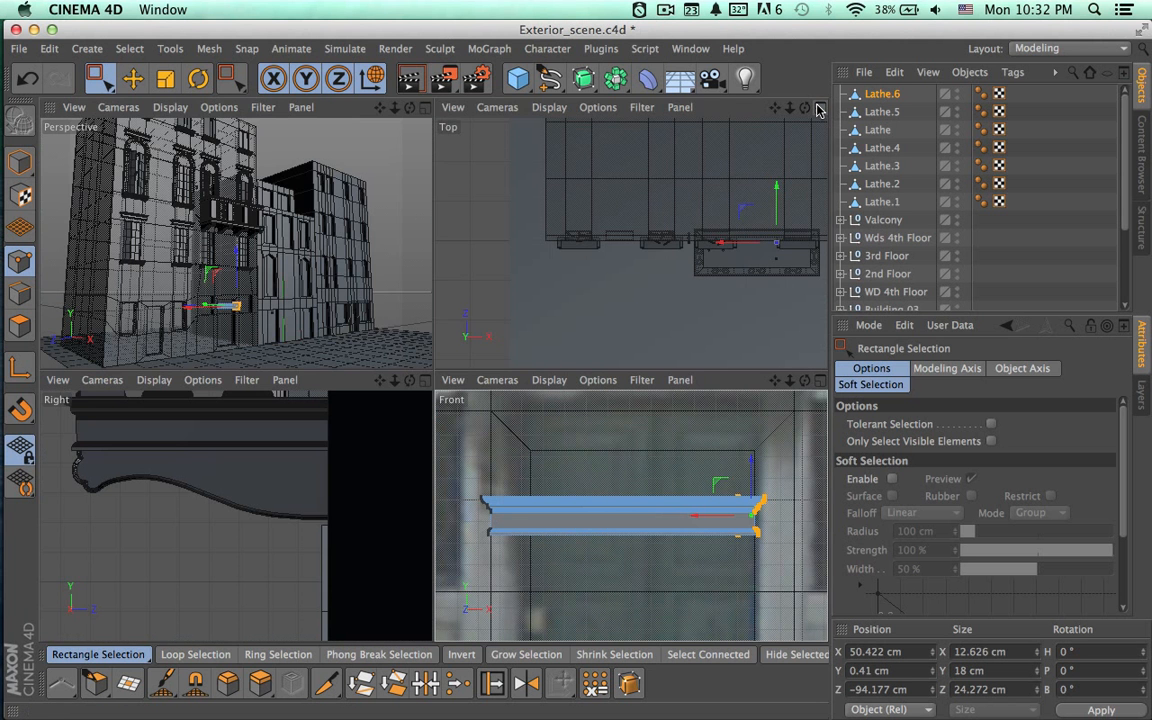
left_click(424, 107)
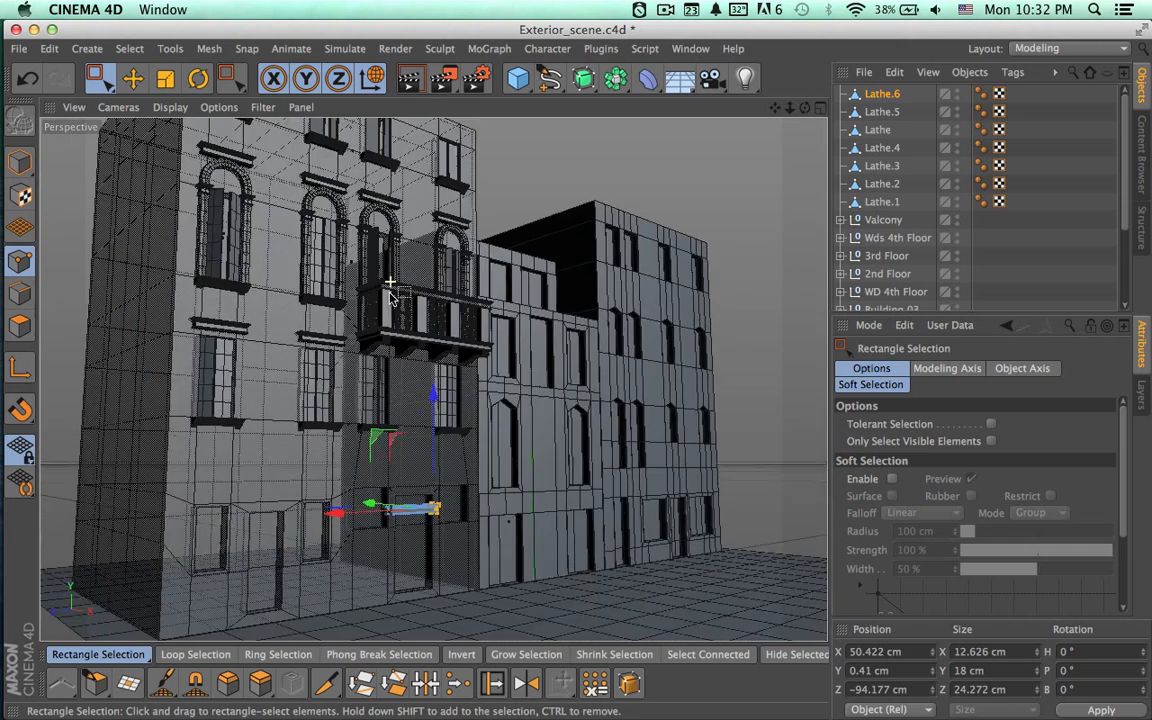
left_click_drag(390, 296, 413, 444, "alt")
right_click_drag(416, 514, 650, 458, "alt")
left_click_drag(612, 427, 405, 481, "alt")
key("9")
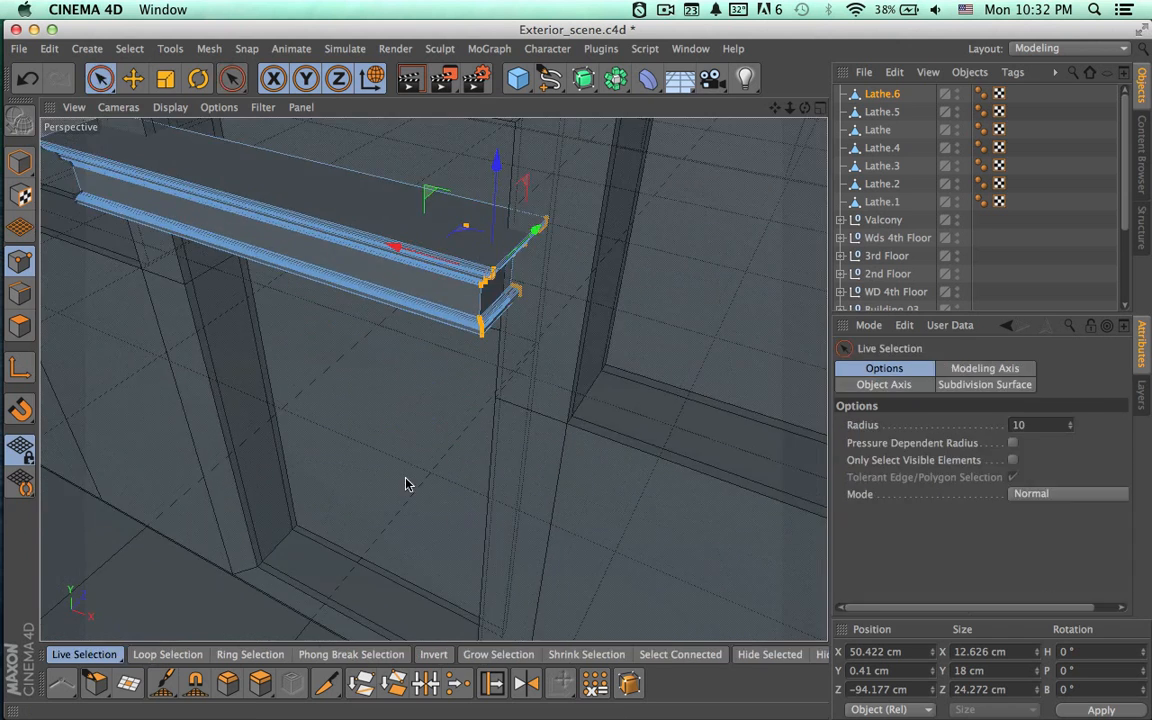
mouse_move(463, 230)
left_mouse_down()
mouse_move(466, 217)
mouse_move(458, 222)
left_mouse_up()
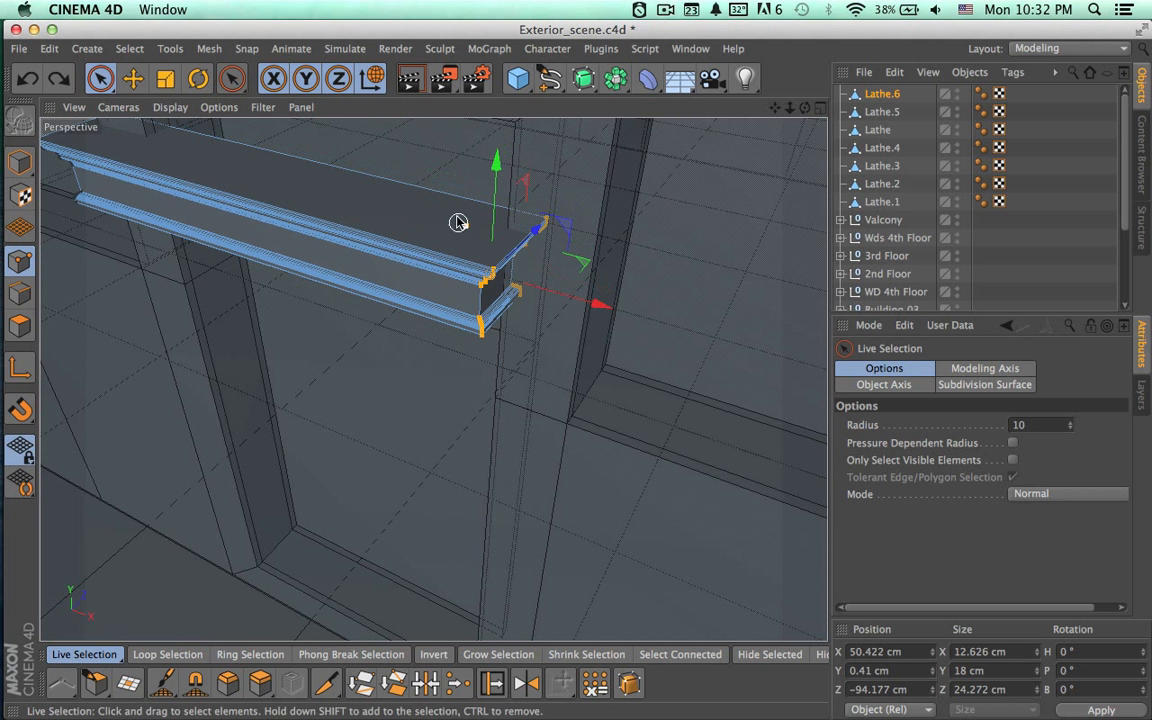
left_click(465, 226)
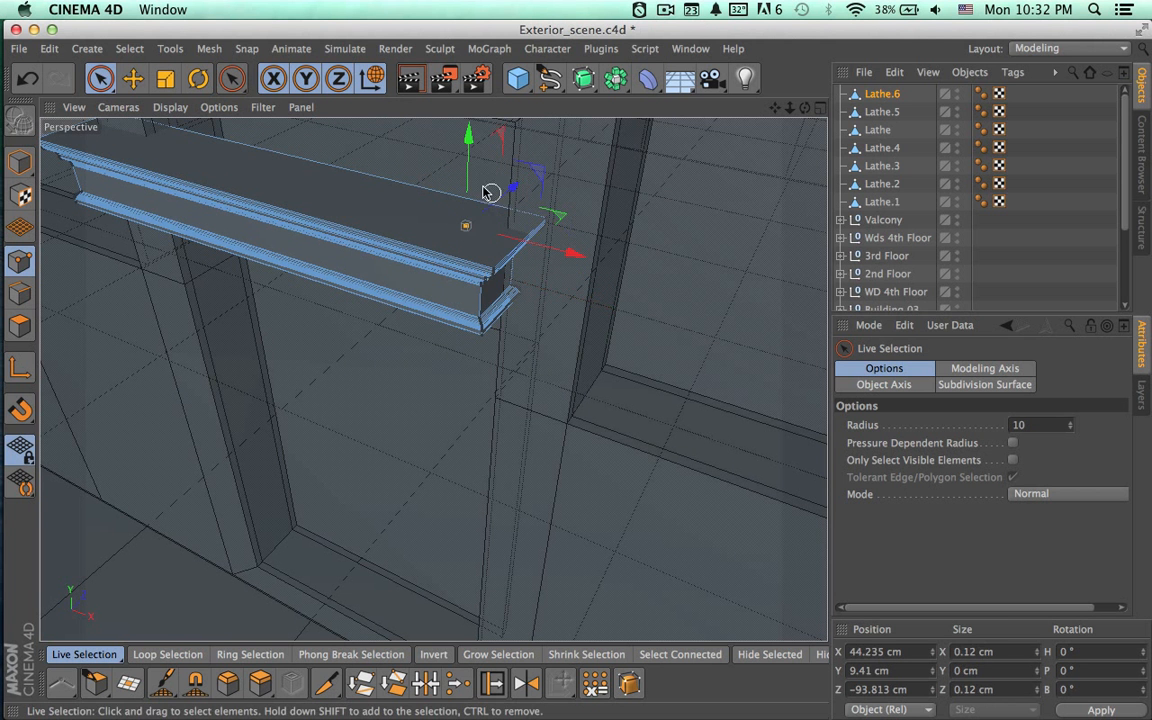
mouse_move(473, 180)
left_mouse_down()
mouse_move(470, 141)
mouse_move(470, 193)
left_mouse_up()
left_click(470, 147)
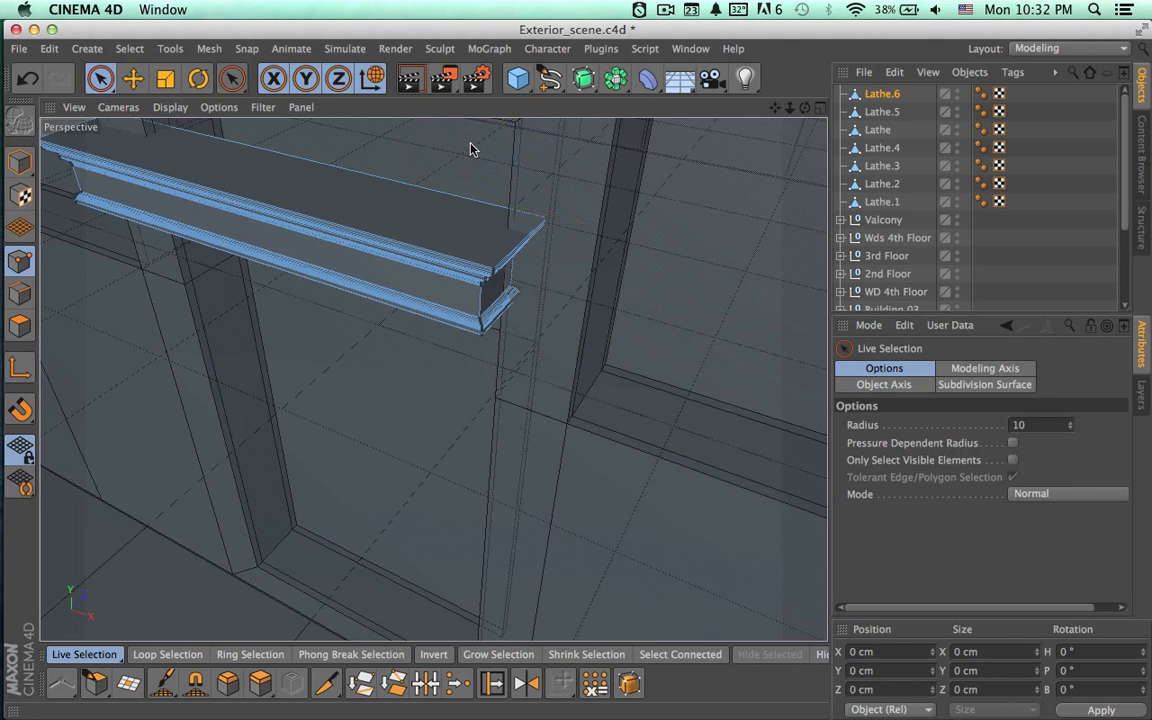
Select all of Lathe.6's points and move the object's axis along Z to about -4.711 cm, onto the cornice.
key("ctrl+a")
left_click_drag(499, 247, 527, 291, "alt")
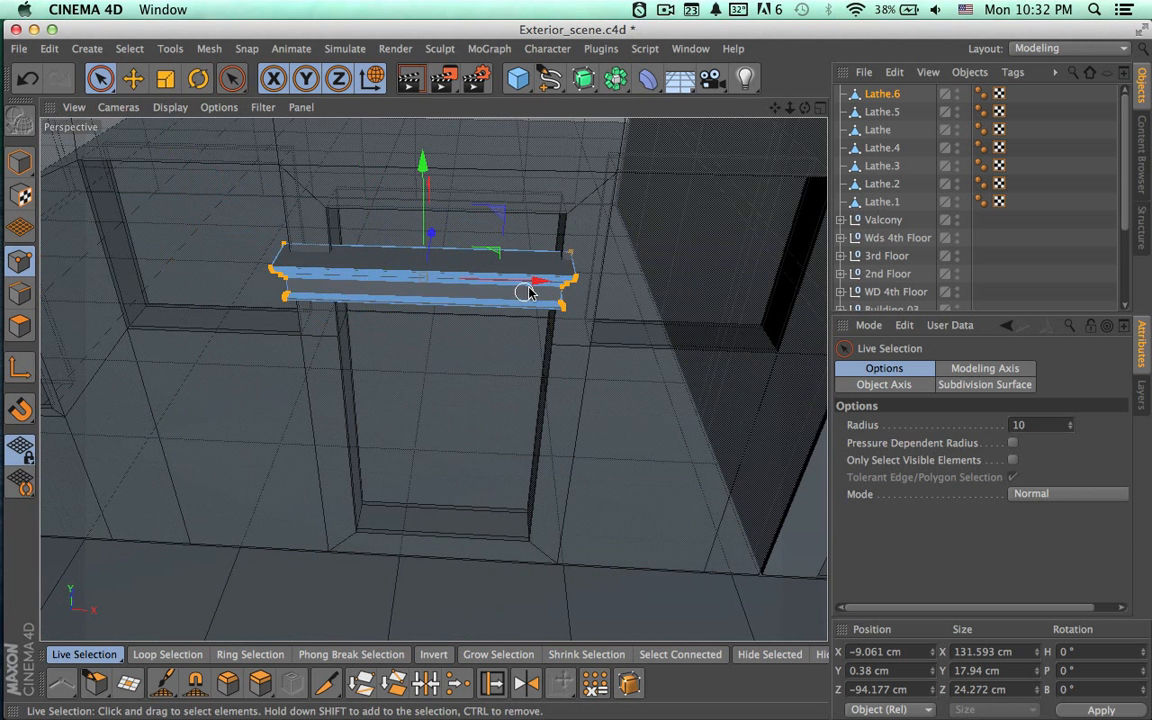
left_click(882, 93)
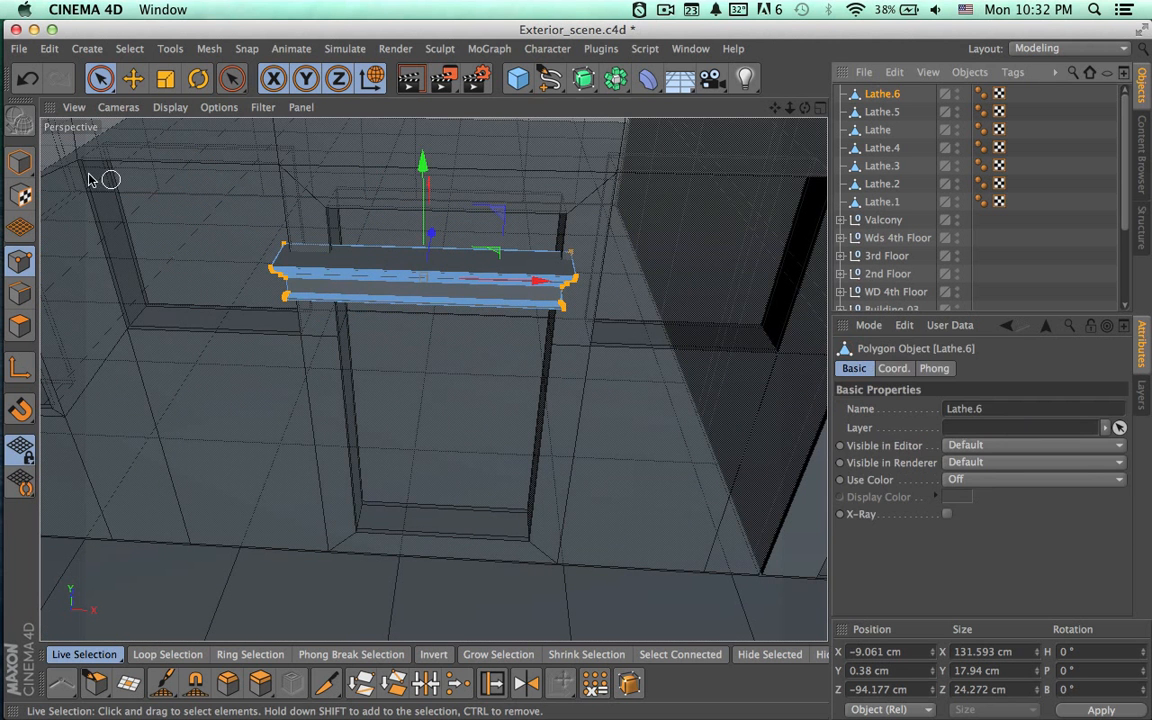
left_click(19, 163)
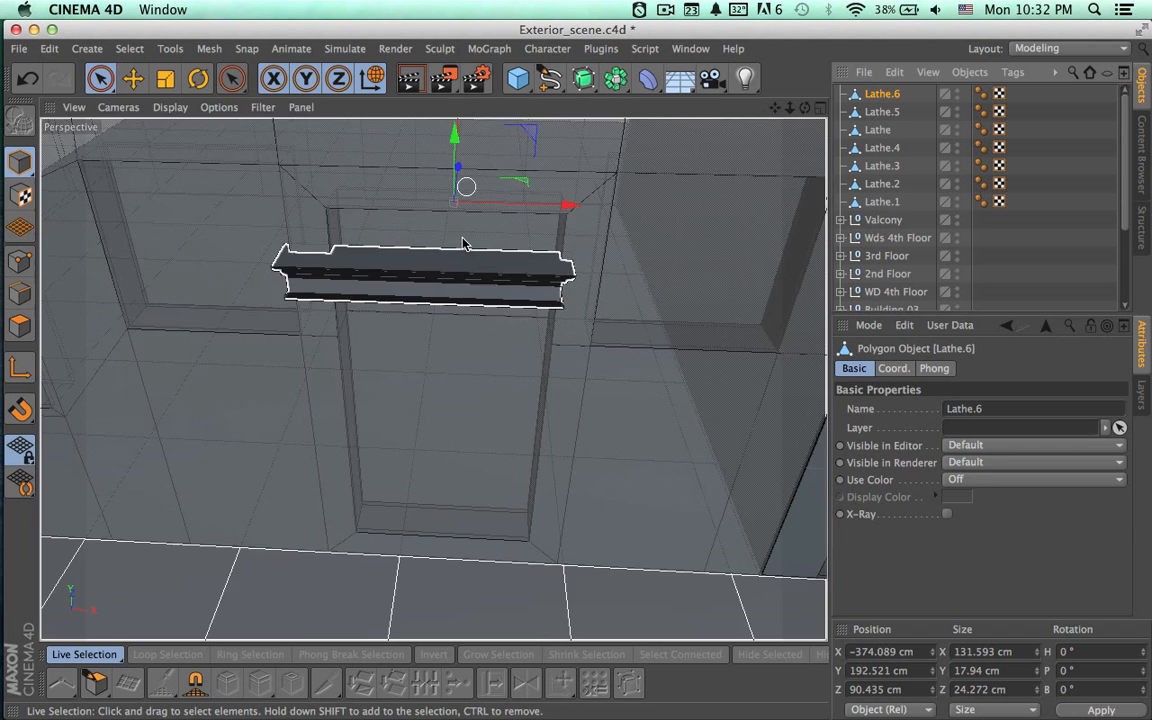
left_click_drag(453, 278, 376, 294, "alt")
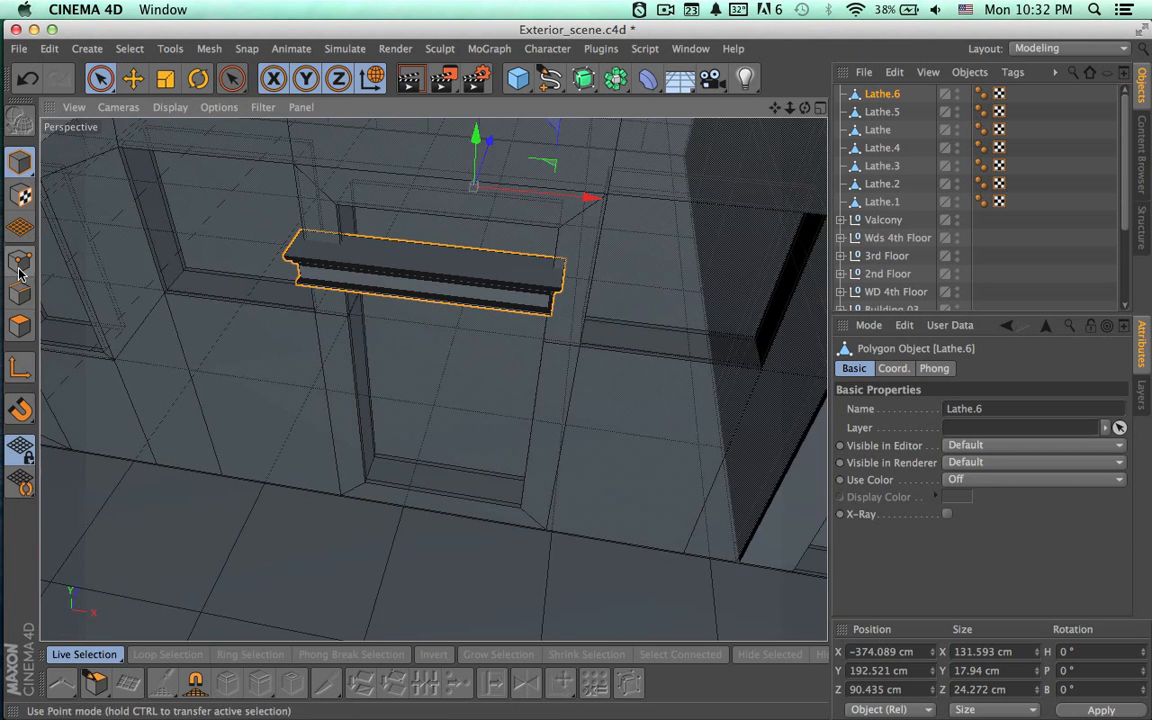
left_click(20, 368)
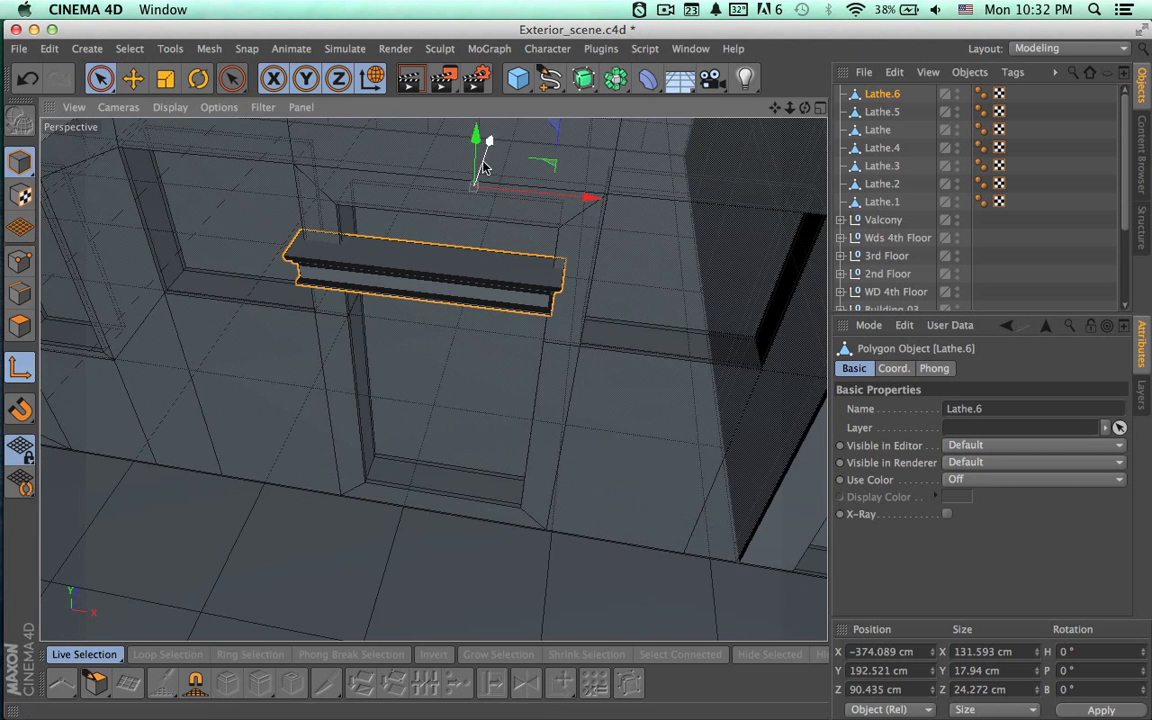
left_click_drag(487, 146, 62, 163)
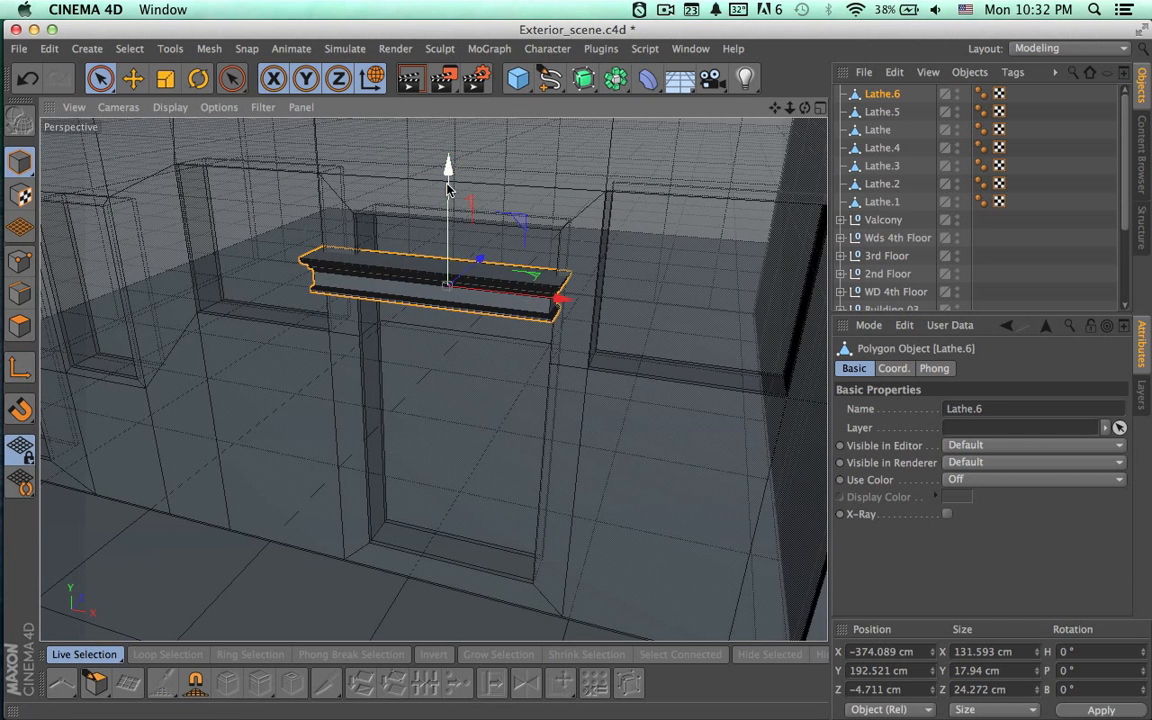
Raise the Lathe.6 cornice above the doorway opening, to Y about 253.363 cm.
left_click_drag(446, 172, 447, 75)
left_click_drag(448, 136, 448, 129)
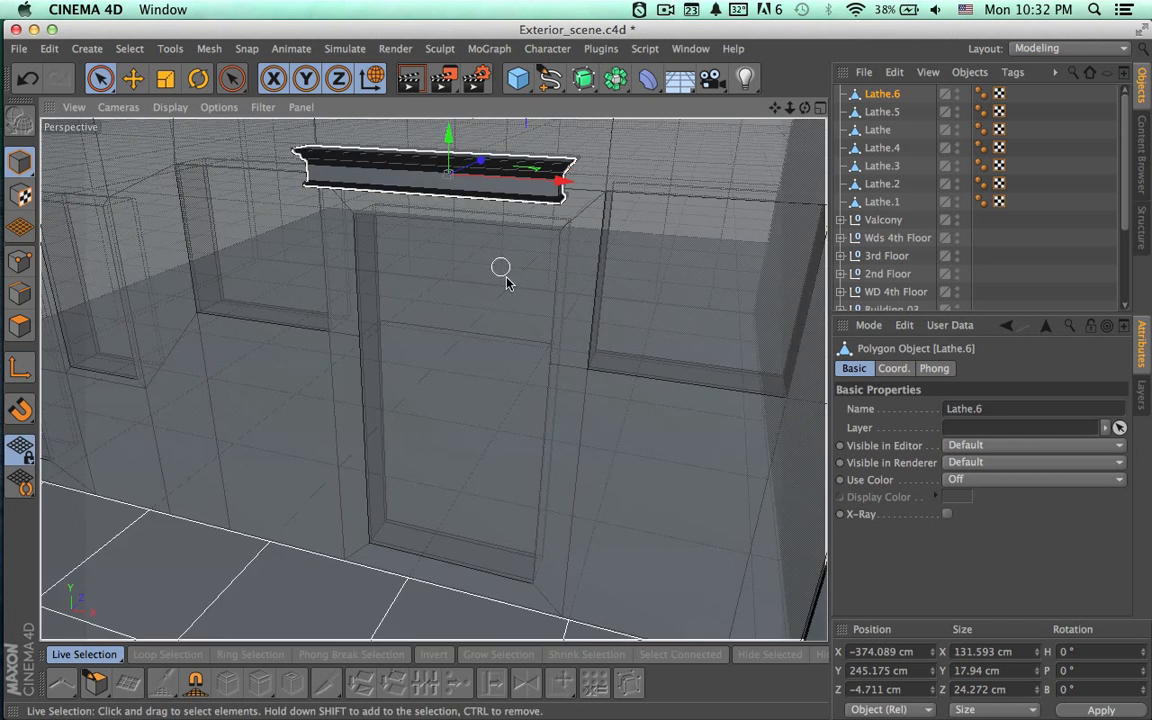
left_click_drag(508, 279, 522, 309, "alt")
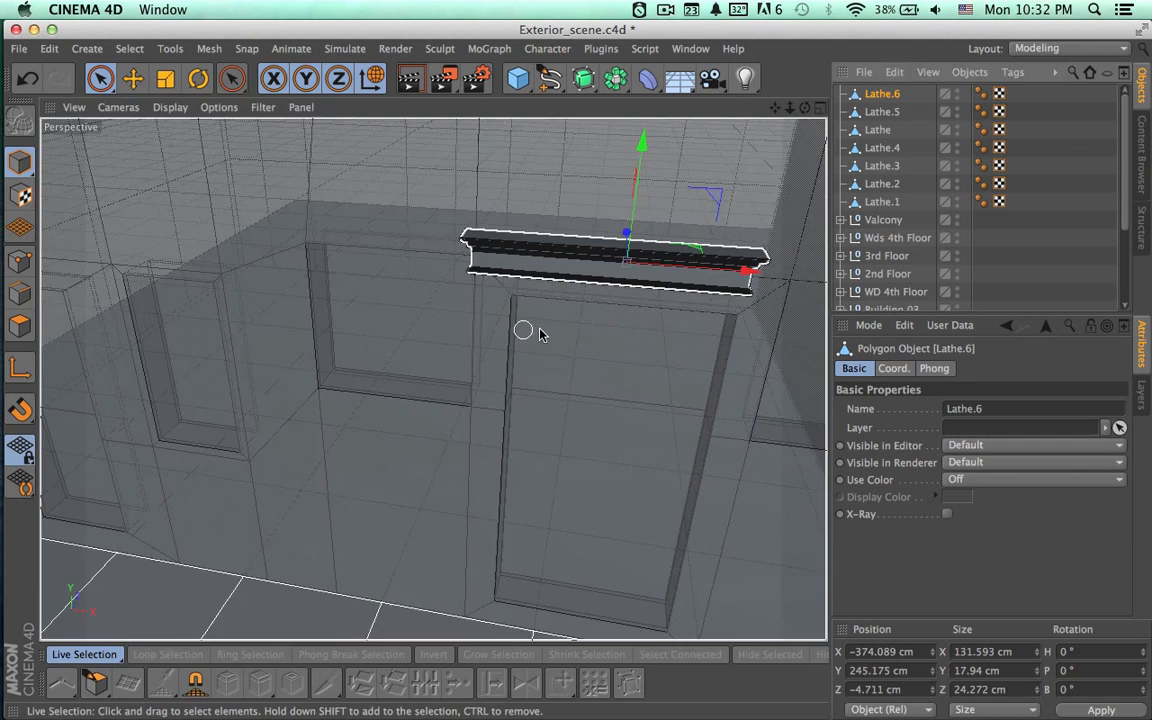
left_click_drag(546, 329, 549, 195, "alt")
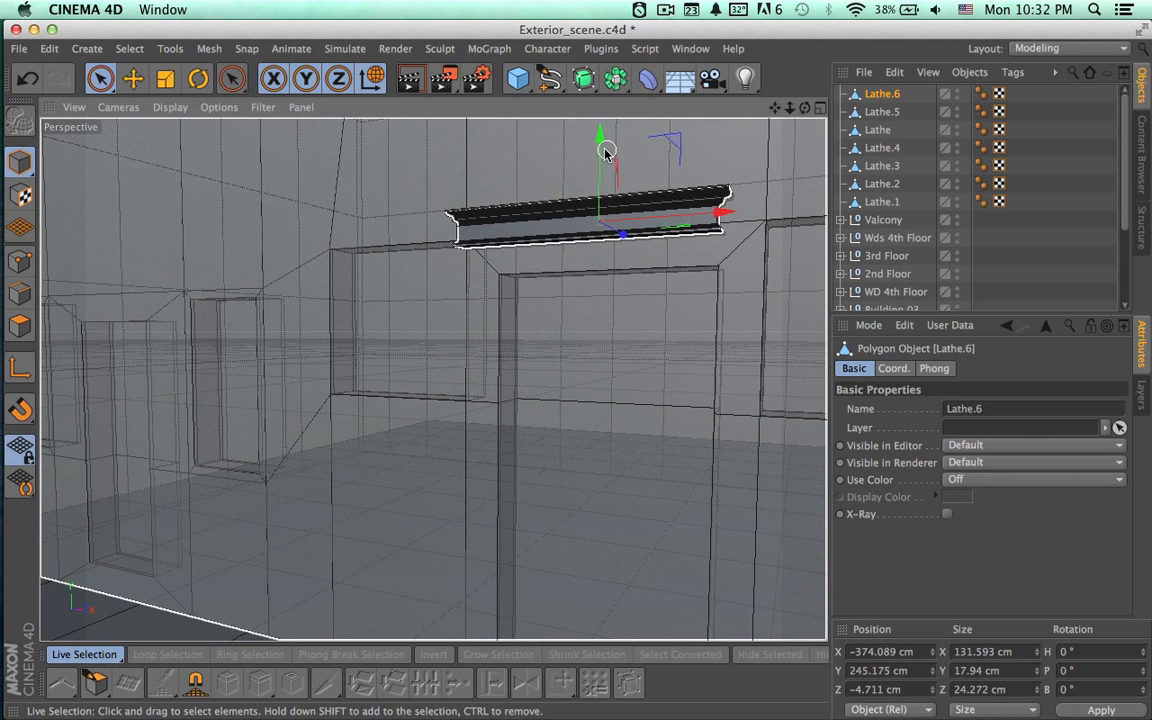
left_click_drag(604, 150, 605, 136)
left_click_drag(613, 301, 690, 298, "alt")
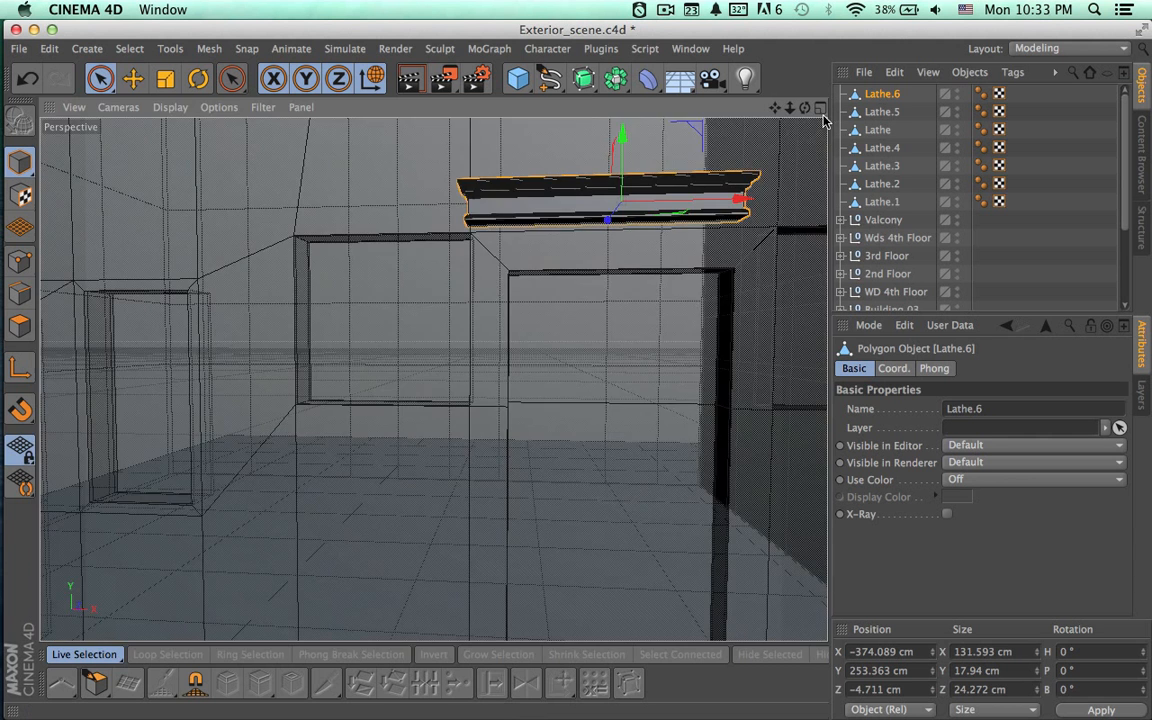
In the front view, select only the cornice's right end points, move them outward to X about 72.459 cm, and clear the selection.
left_click(821, 109)
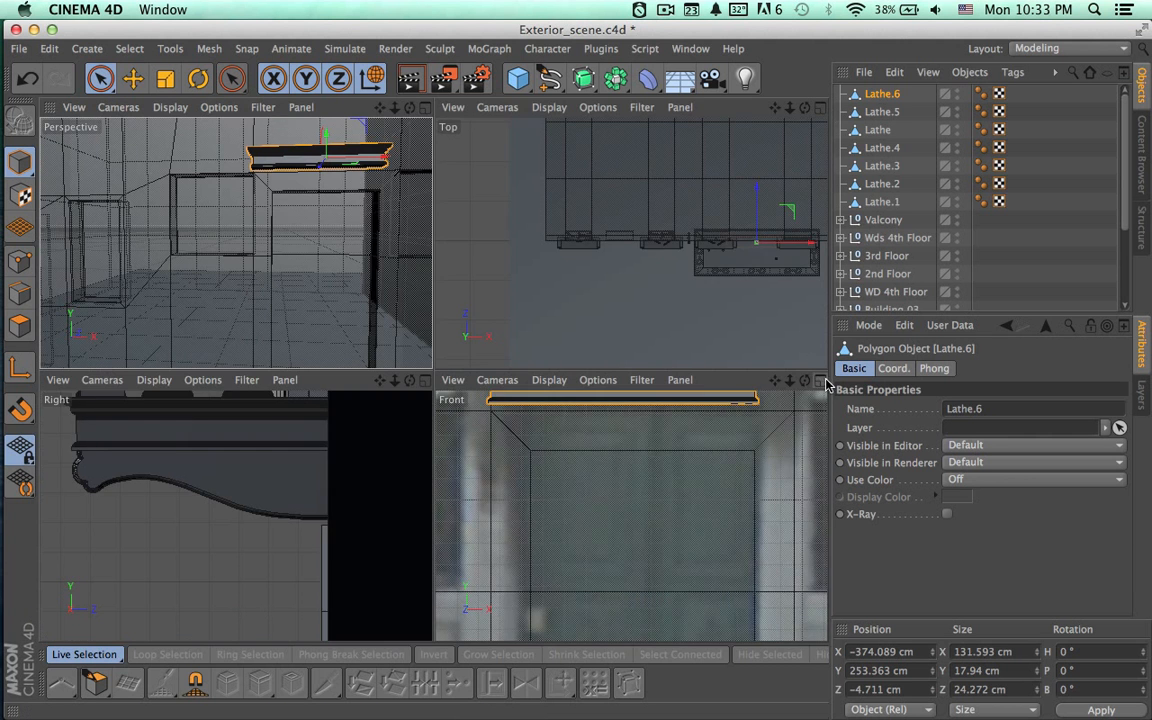
left_click(821, 381)
right_click_drag(709, 424, 612, 429, "alt")
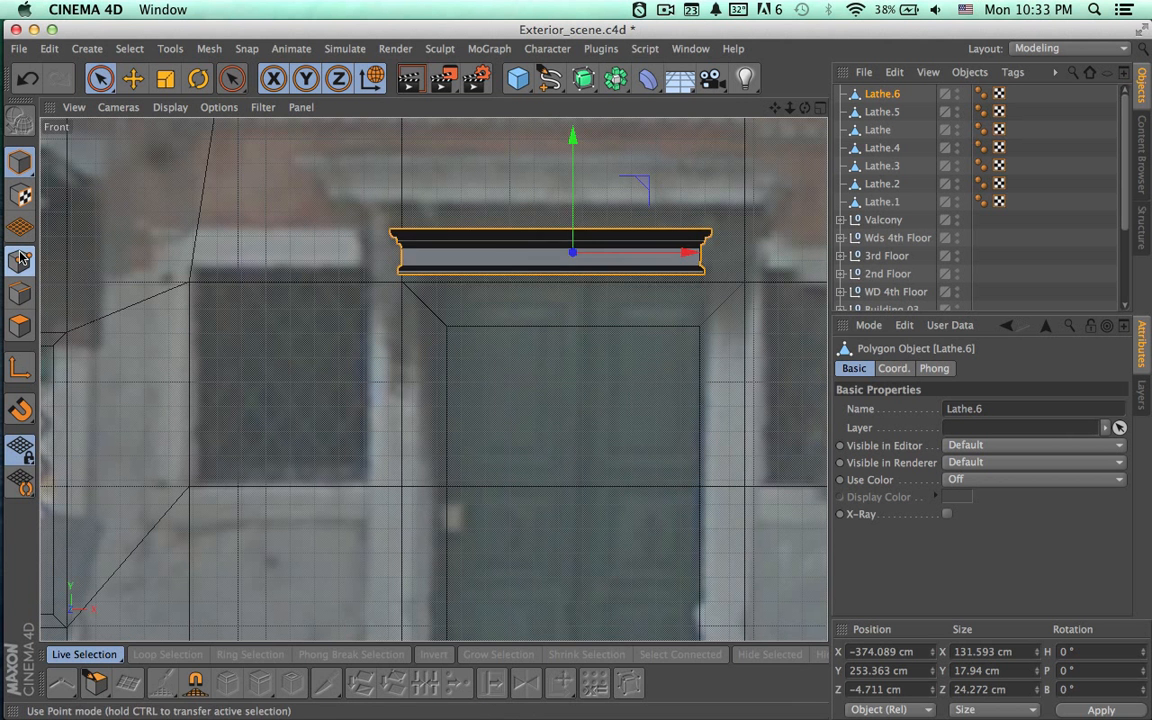
left_click(20, 258)
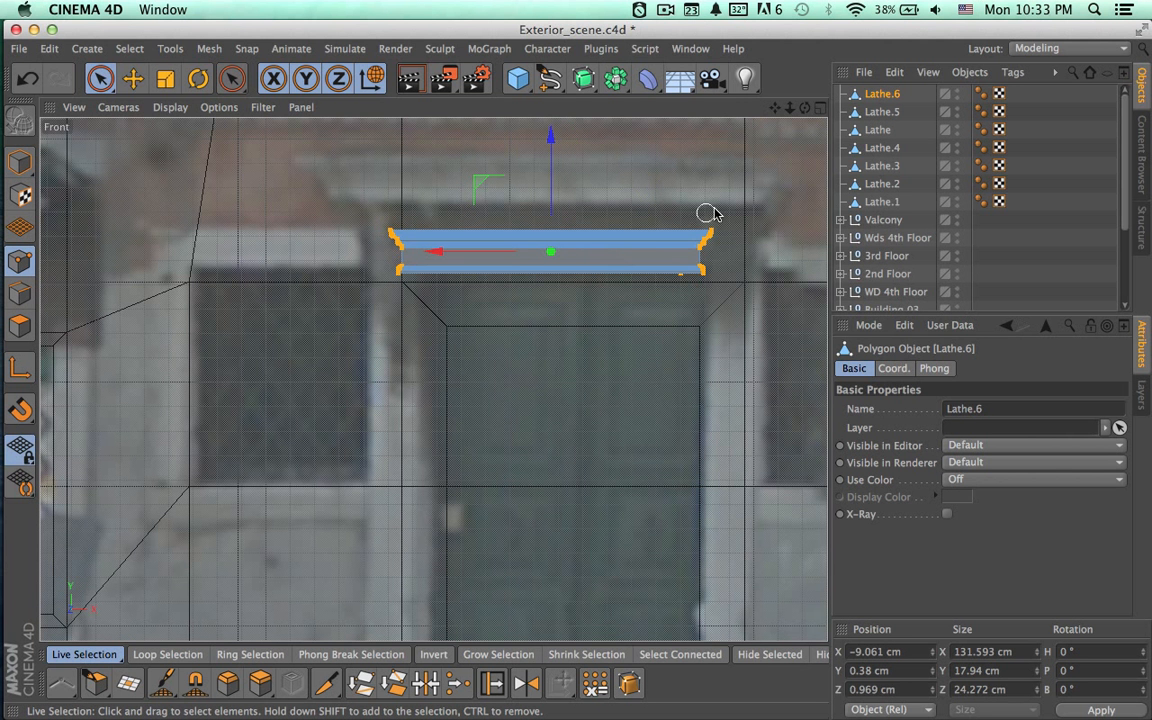
left_click(706, 270)
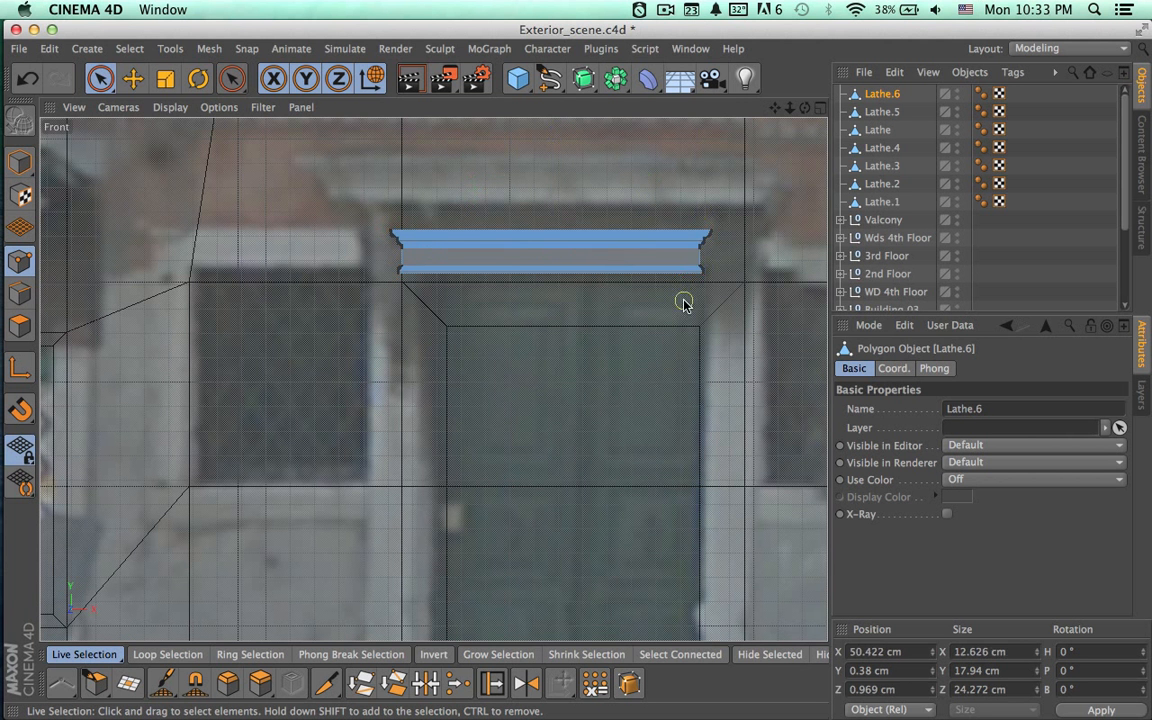
left_click(723, 240)
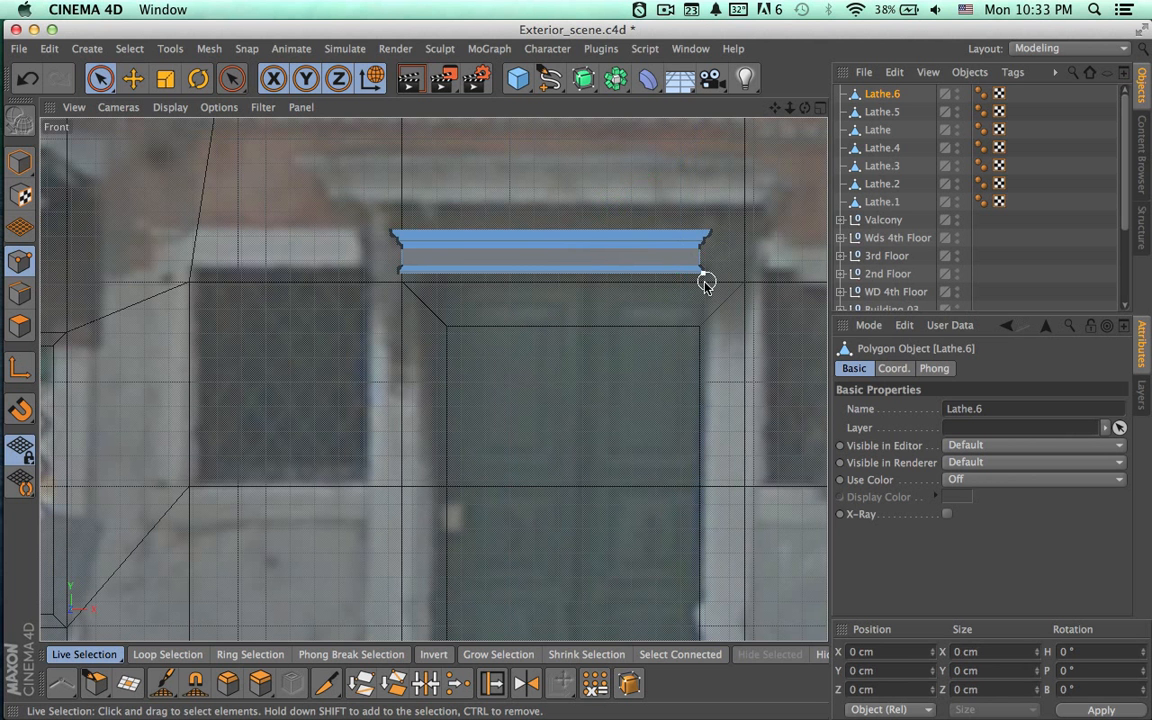
left_click_drag(705, 283, 688, 284)
left_click_drag(708, 226, 695, 256)
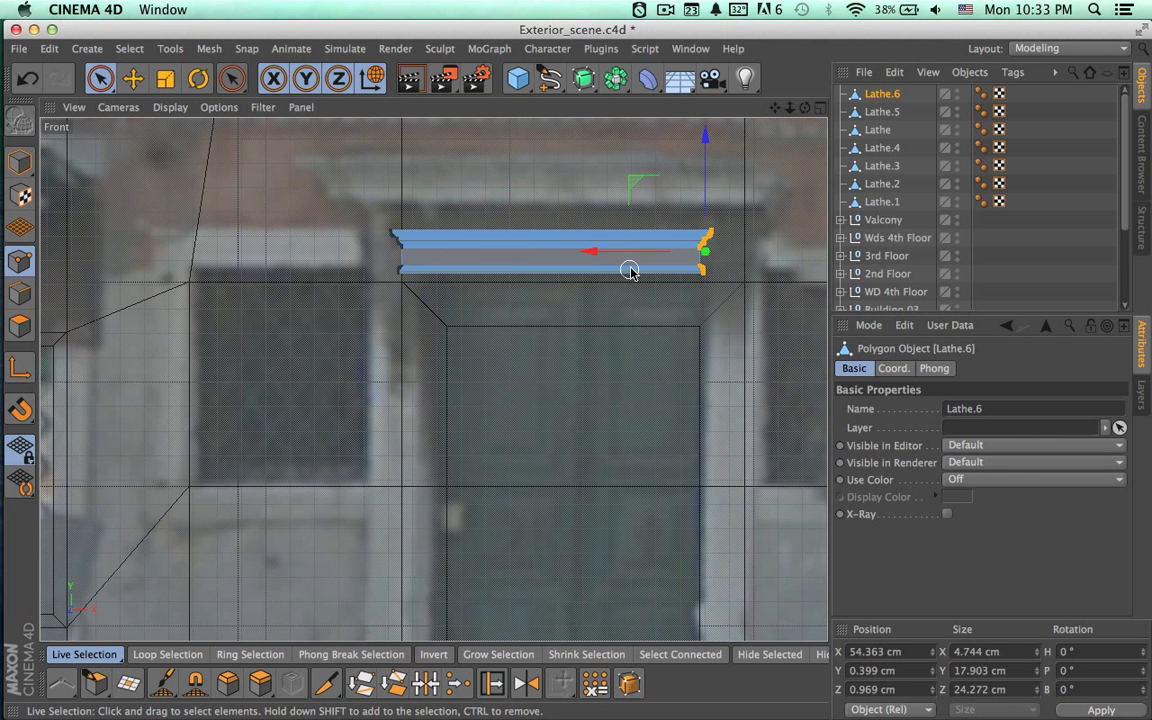
left_click_drag(591, 252, 635, 250)
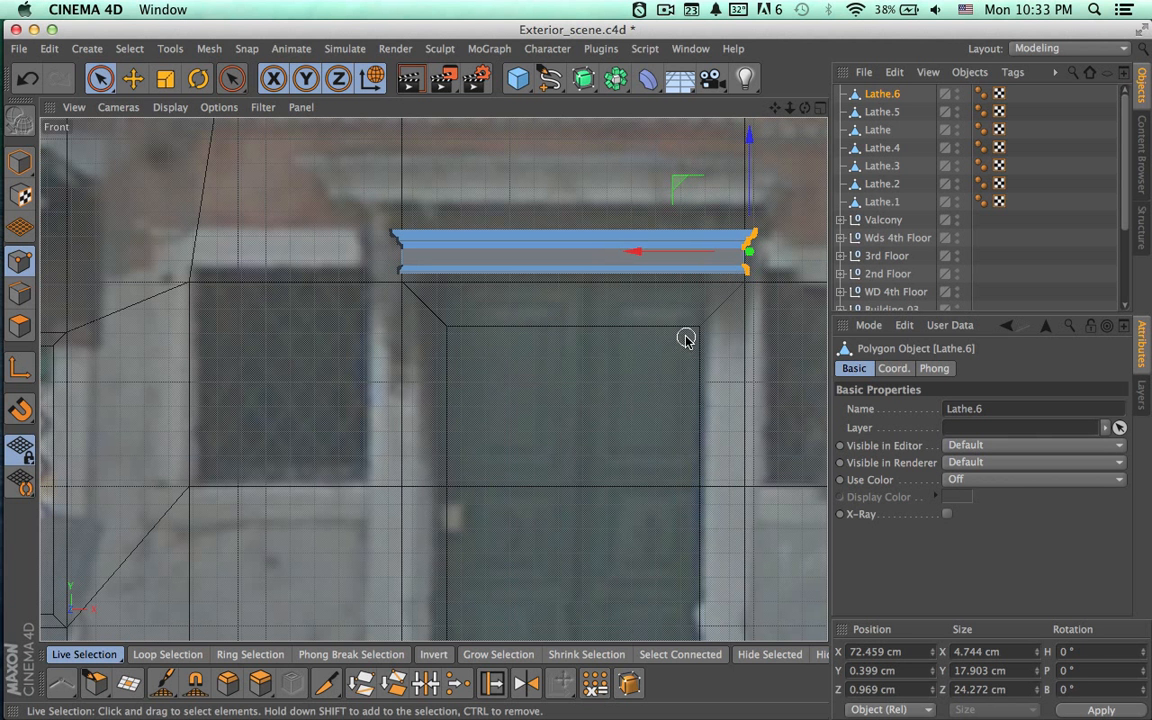
left_click(678, 362)
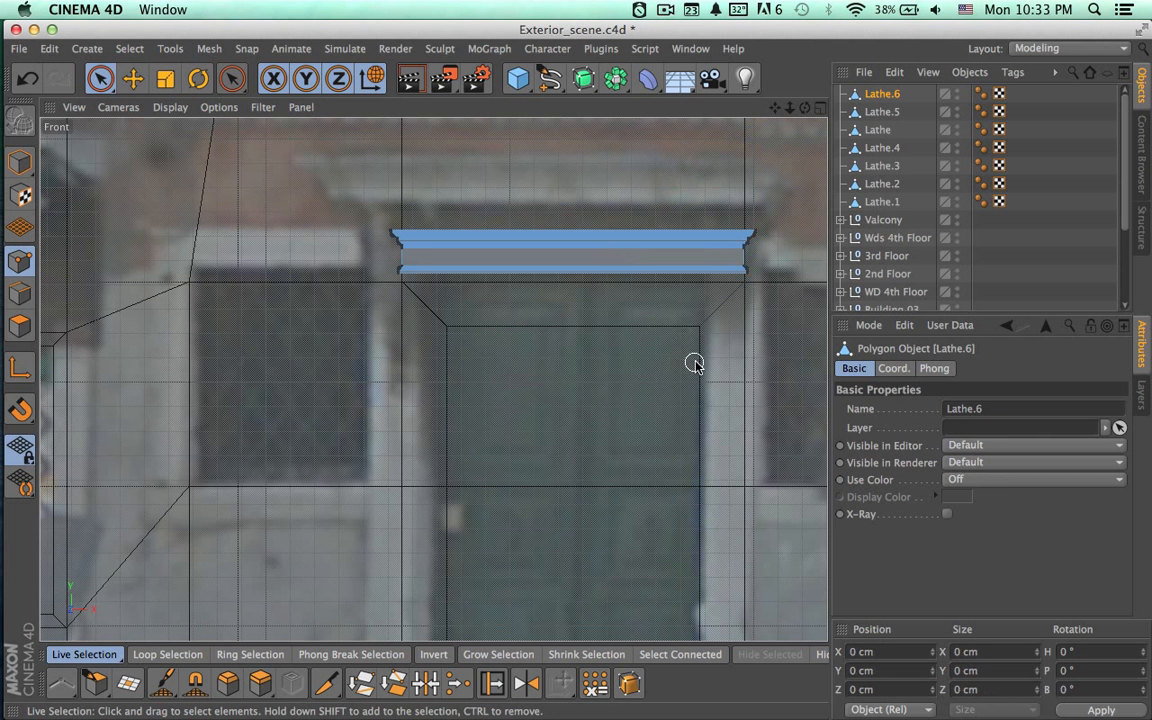
Render the perspective view to check the cornice above the doorway.
left_click(821, 108)
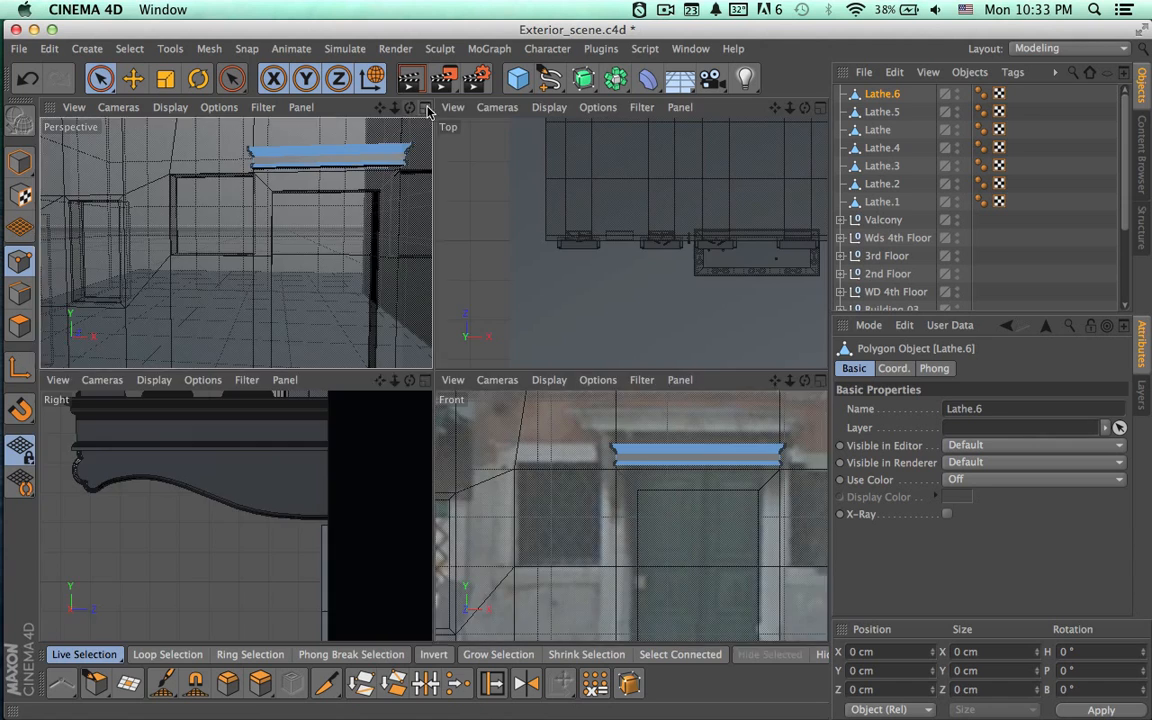
left_click(426, 108)
left_click_drag(581, 271, 650, 292, "alt")
right_click_drag(674, 316, 441, 312, "alt")
left_click_drag(620, 334, 656, 336, "alt")
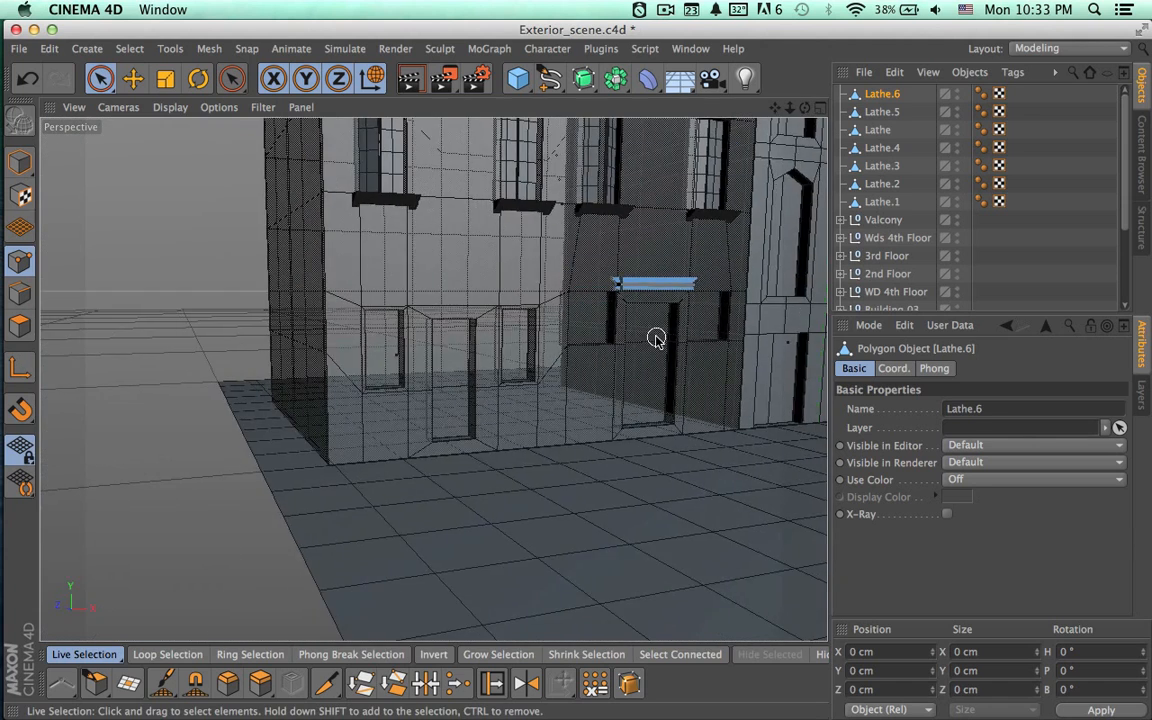
right_click_drag(648, 327, 742, 316, "alt")
middle_click_drag(724, 316, 658, 321, "alt")
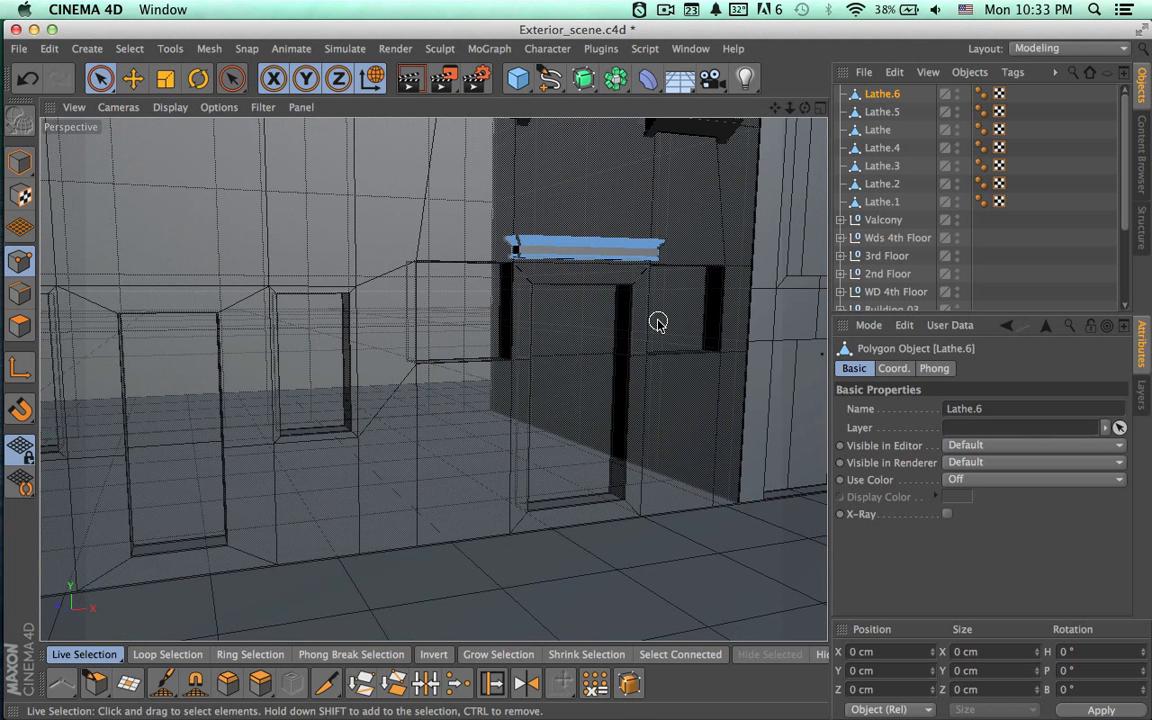
key("super+r")
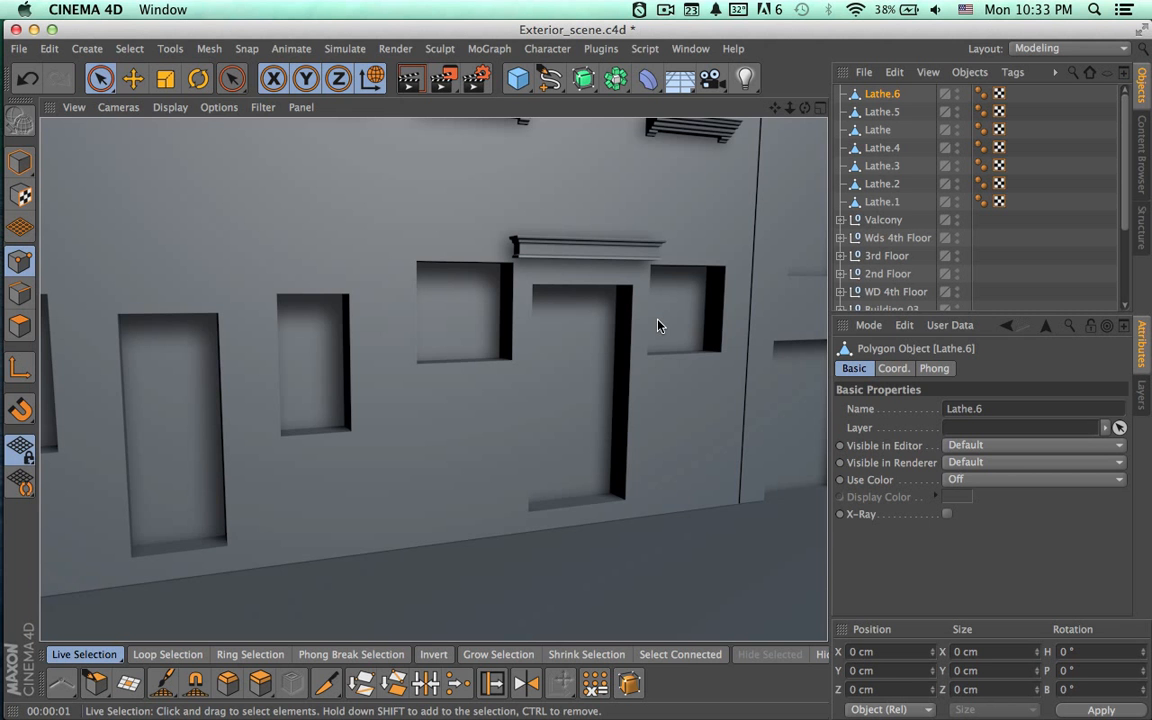
Clear the object selection and reframe the street façade of the buildings in the perspective view.
left_click_drag(671, 314, 690, 375, "alt")
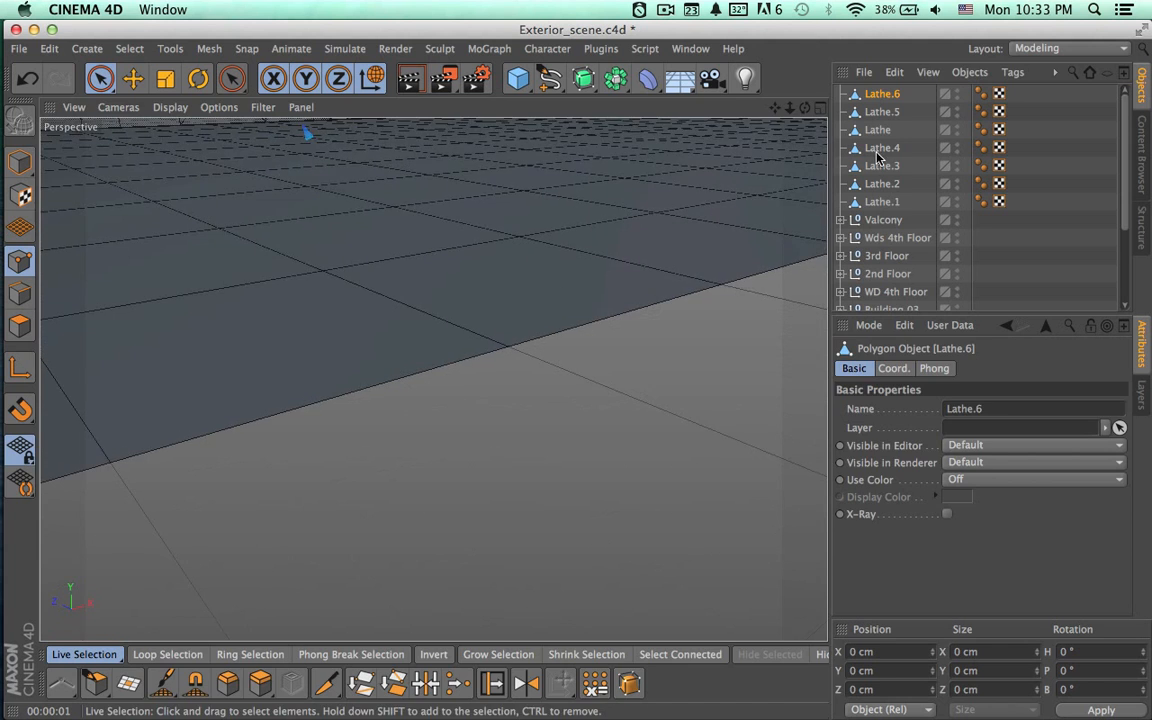
left_click(880, 220)
left_click_drag(672, 257, 600, 213, "alt")
middle_click_drag(601, 213, 468, 378, "alt")
left_click(1010, 285)
left_click_drag(674, 362, 690, 342, "alt")
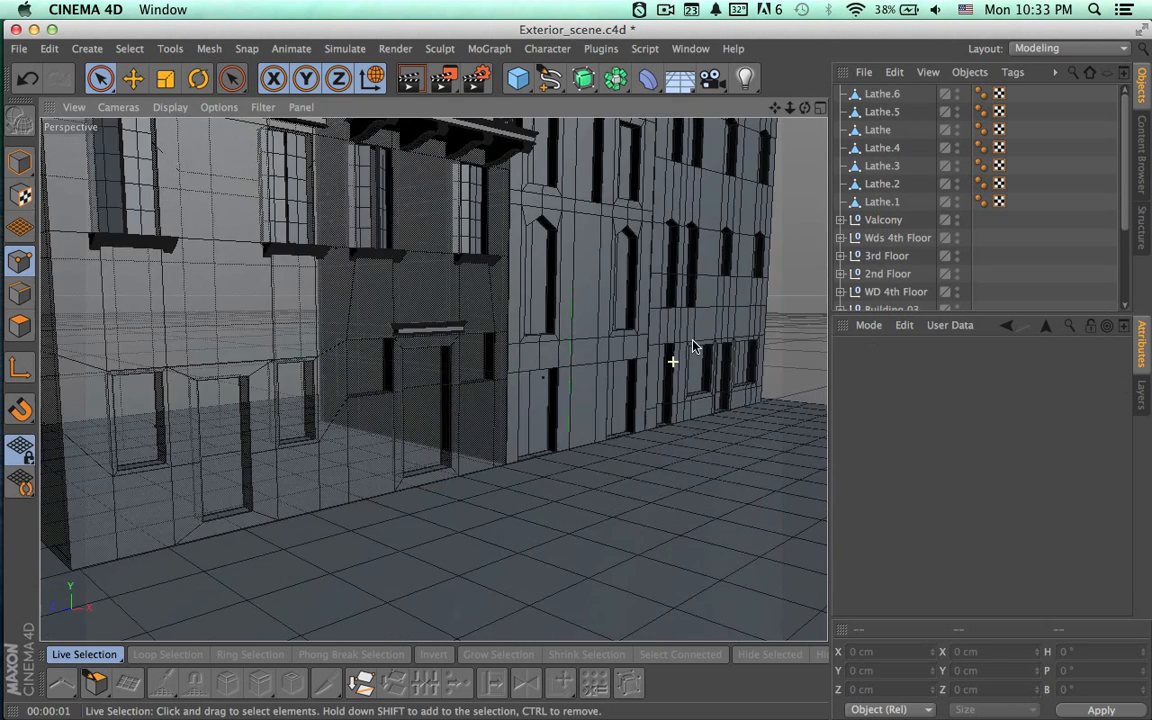
Move the Lathe.2 and Lathe.1 cornices together into the 3rd Floor group.
middle_click_drag(690, 342, 679, 416, "alt")
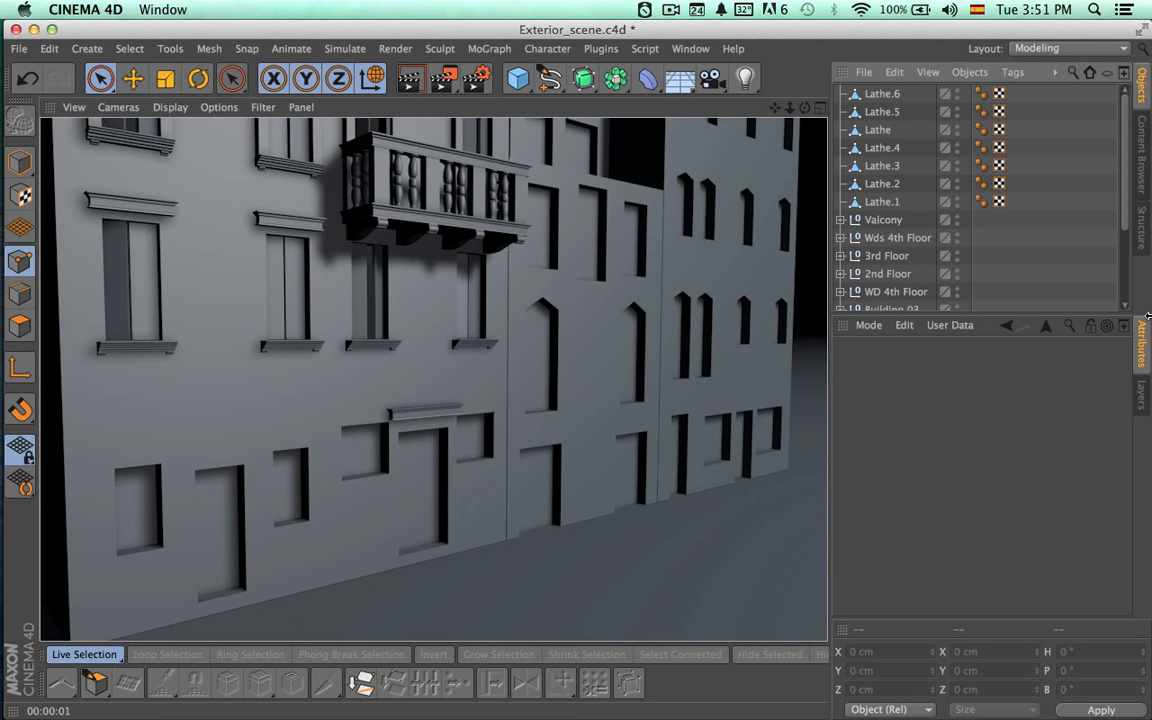
left_click(941, 208)
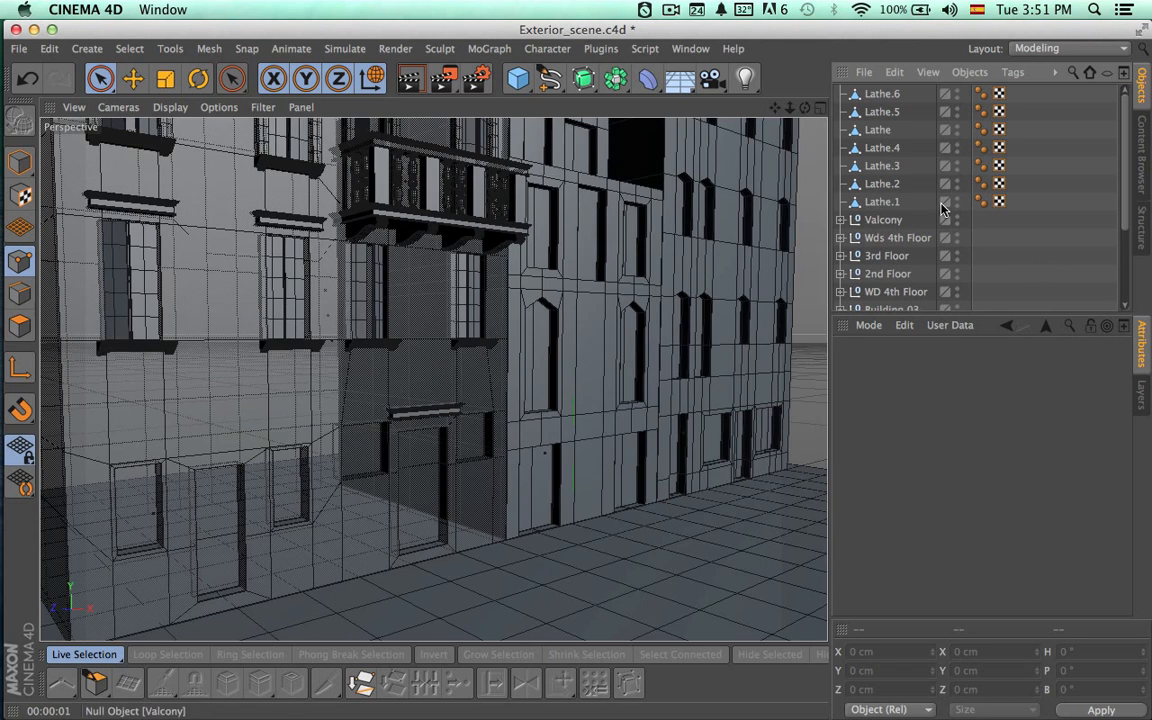
left_click(884, 201)
middle_click_drag(571, 367, 601, 560, "alt")
right_click_drag(633, 443, 595, 448, "alt")
middle_click_drag(668, 457, 612, 437, "alt")
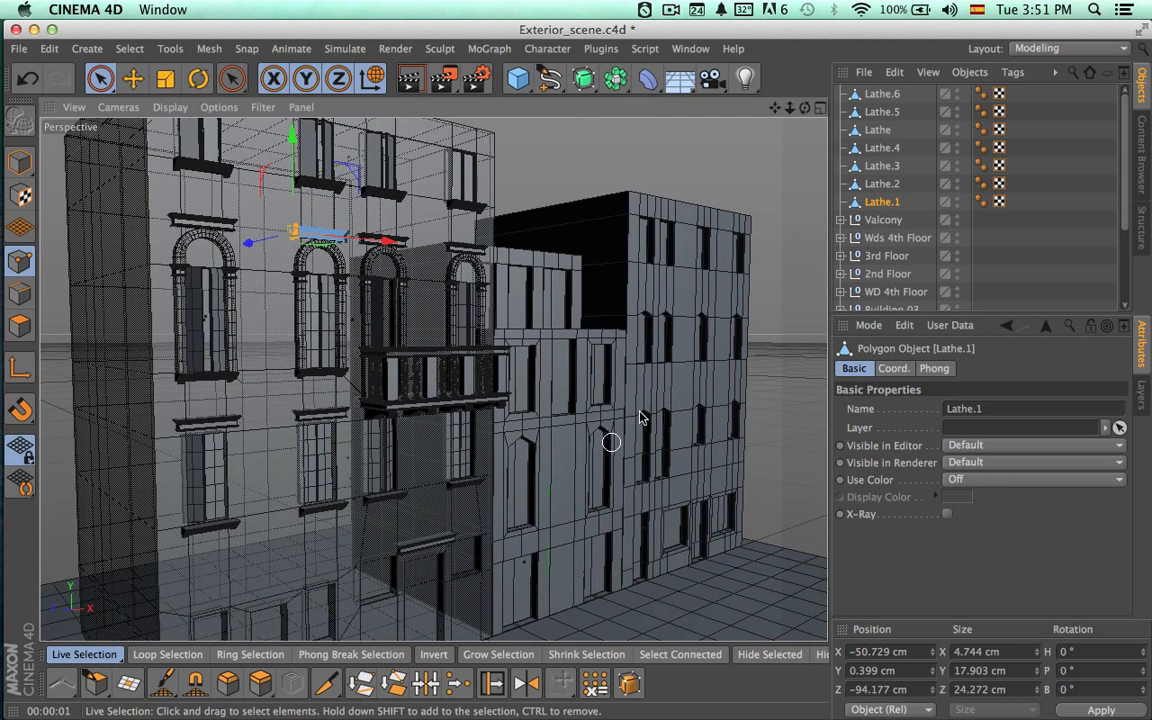
left_click(882, 184)
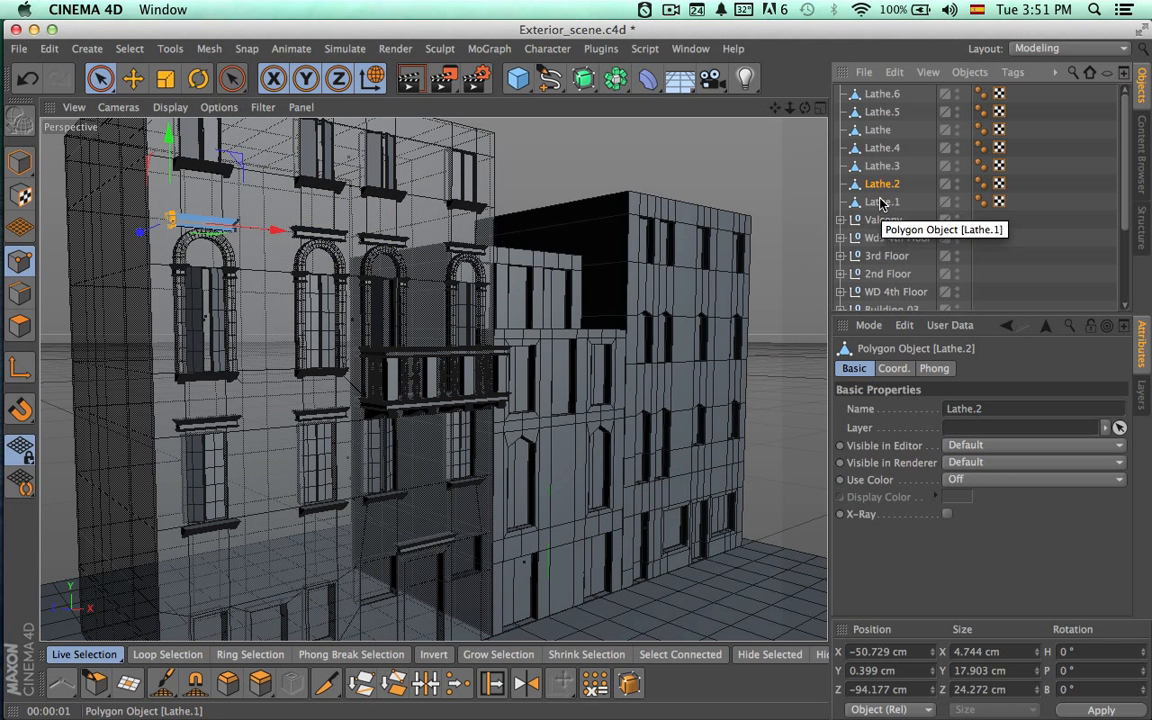
left_click(884, 202, "shift")
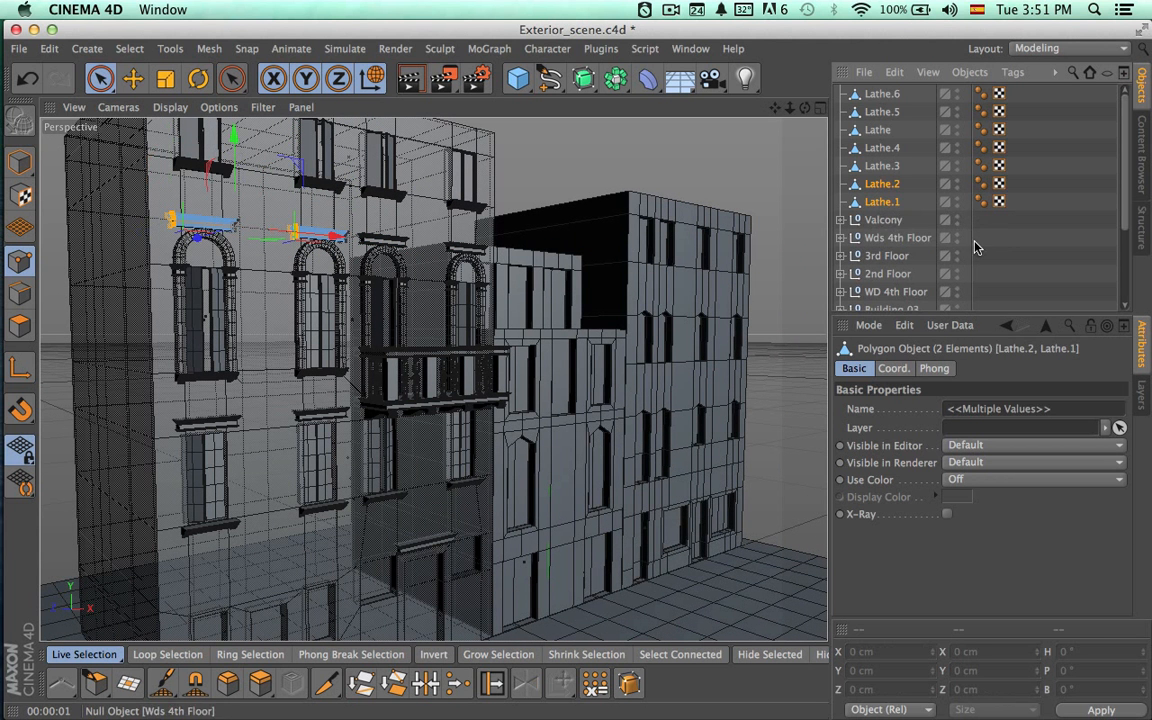
left_click_drag(1124, 221, 1124, 237)
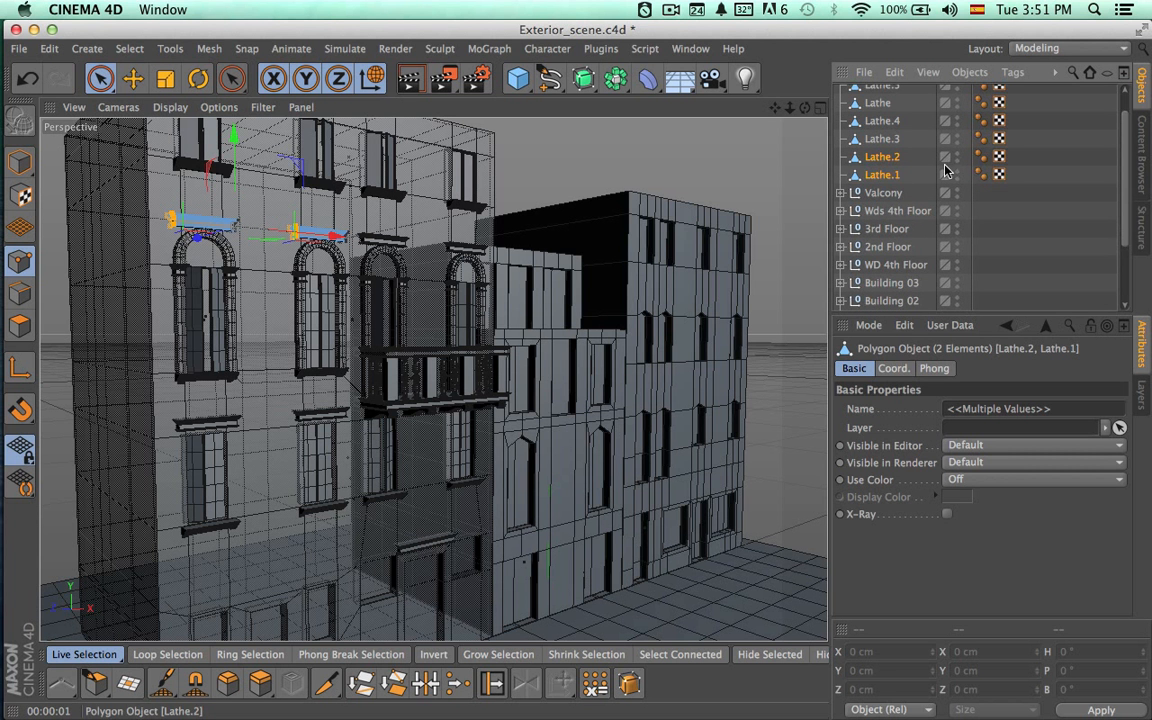
left_click_drag(884, 229, 884, 234)
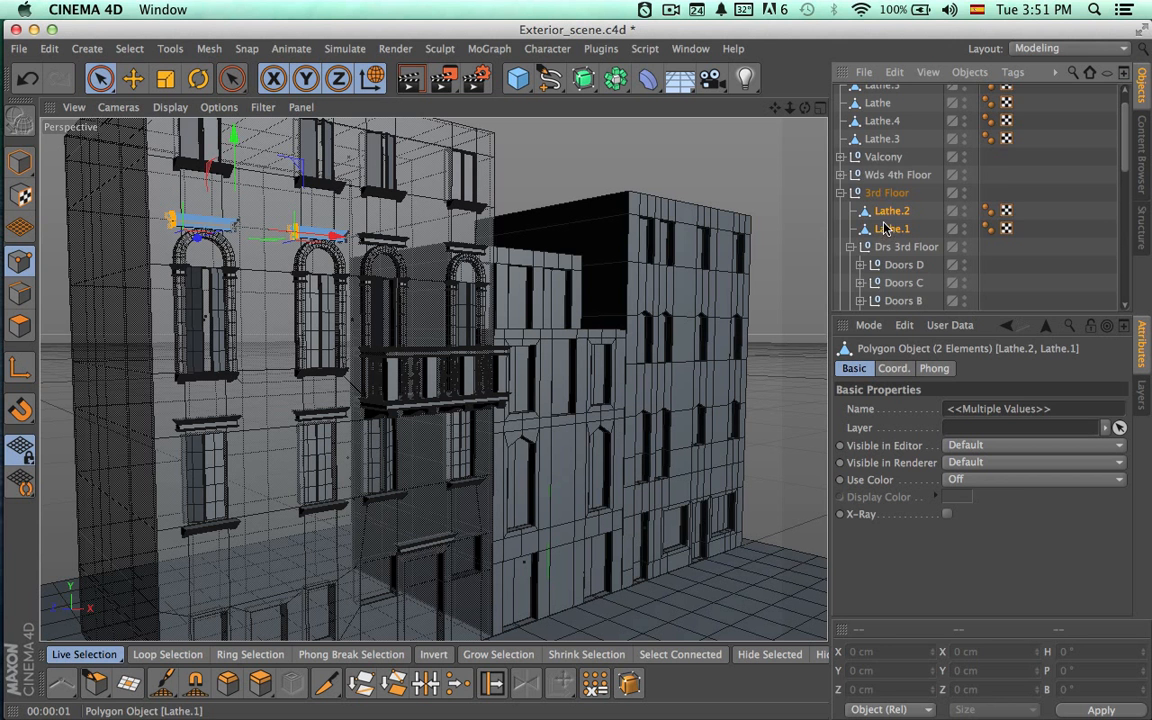
Add the Lathe.5 and Lathe cornices to the 3rd Floor group, collapse the group and select it to check its contents.
scroll(882, 185, "up", 1)
left_click(876, 133)
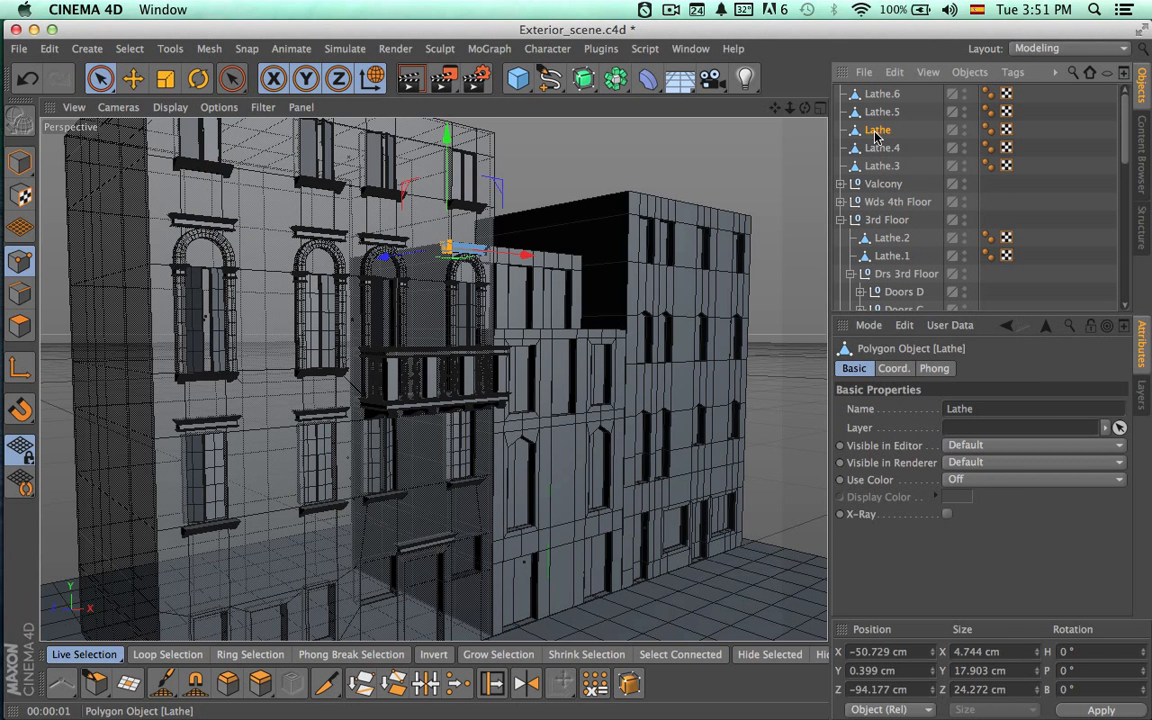
left_click(878, 113)
left_click(876, 130, "shift")
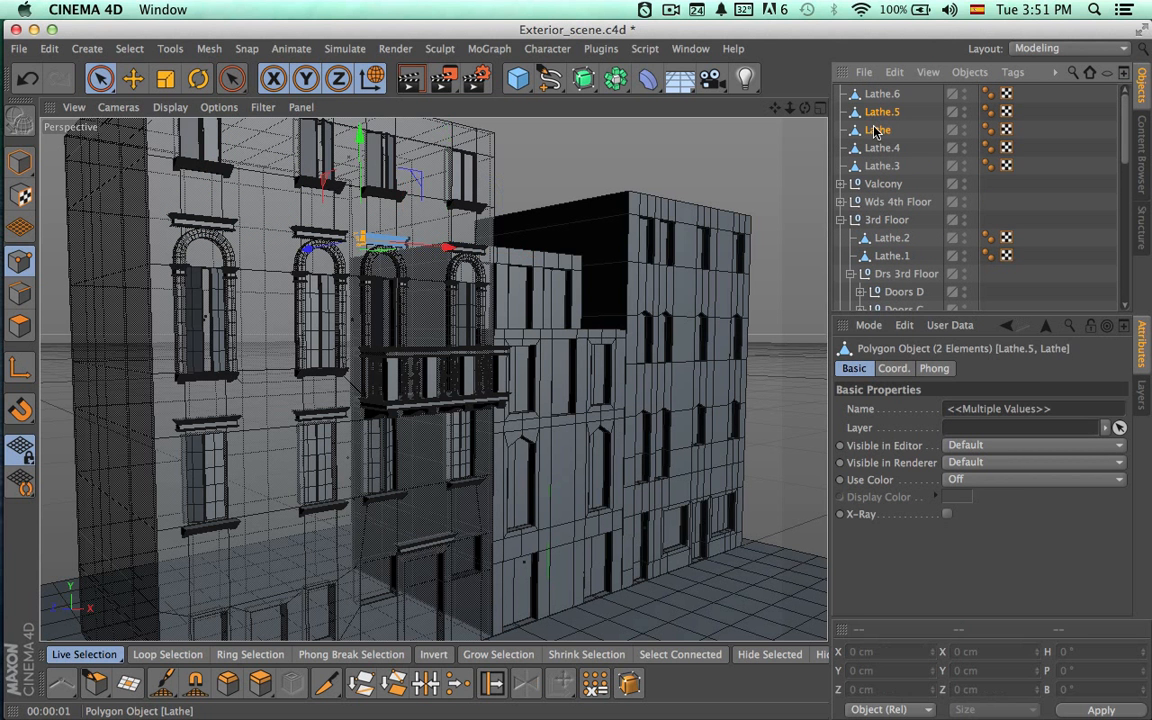
left_click_drag(886, 226, 886, 227)
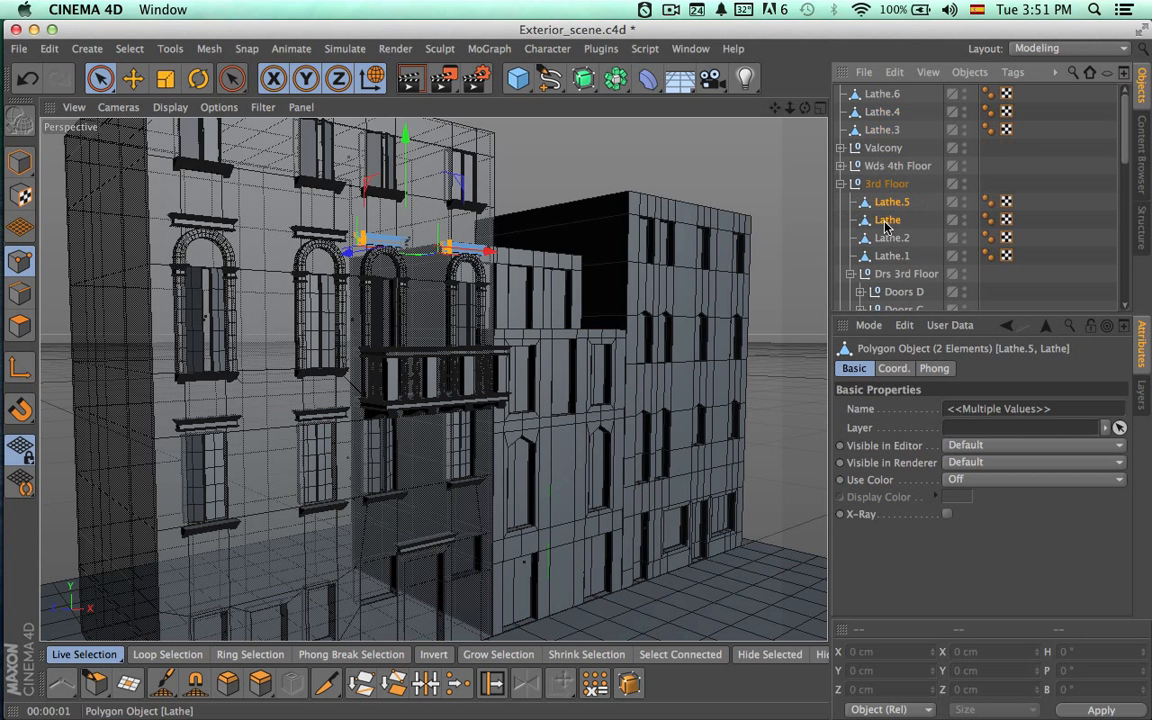
left_click(842, 184)
left_click(874, 187)
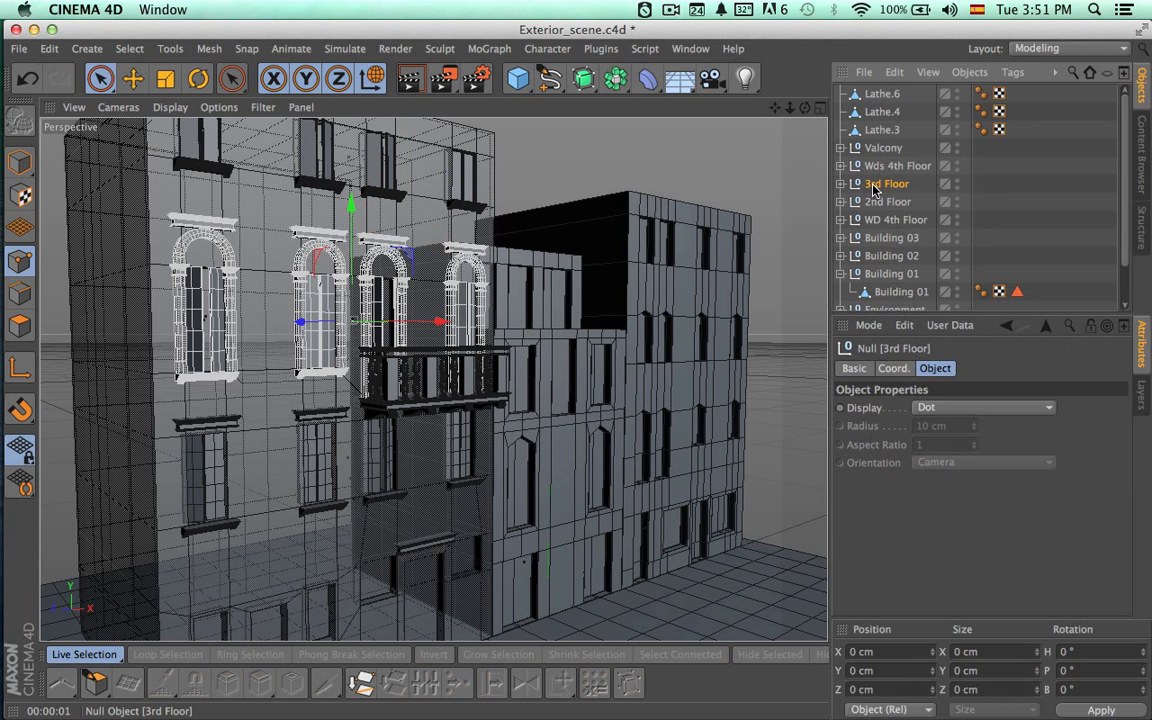
Move the Lathe.4 and Lathe.3 cornices into the 2nd Floor group, collapse the group and clear the selection.
left_click(878, 131)
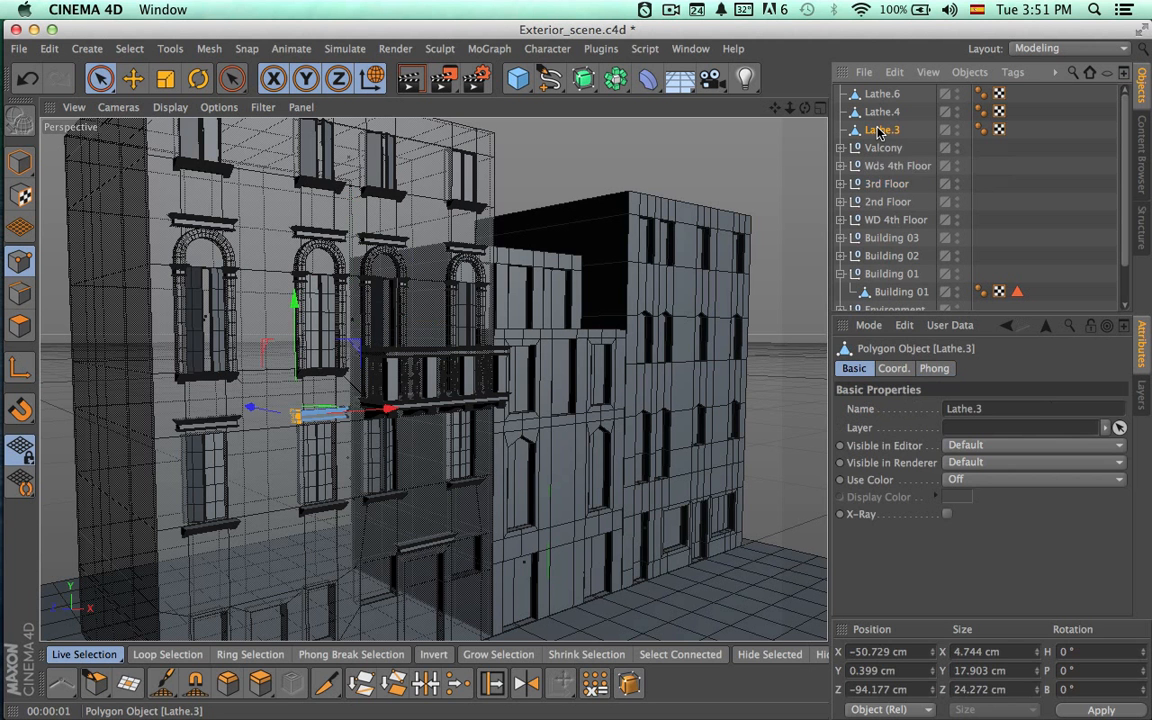
left_click(881, 114)
left_click(881, 133, "shift")
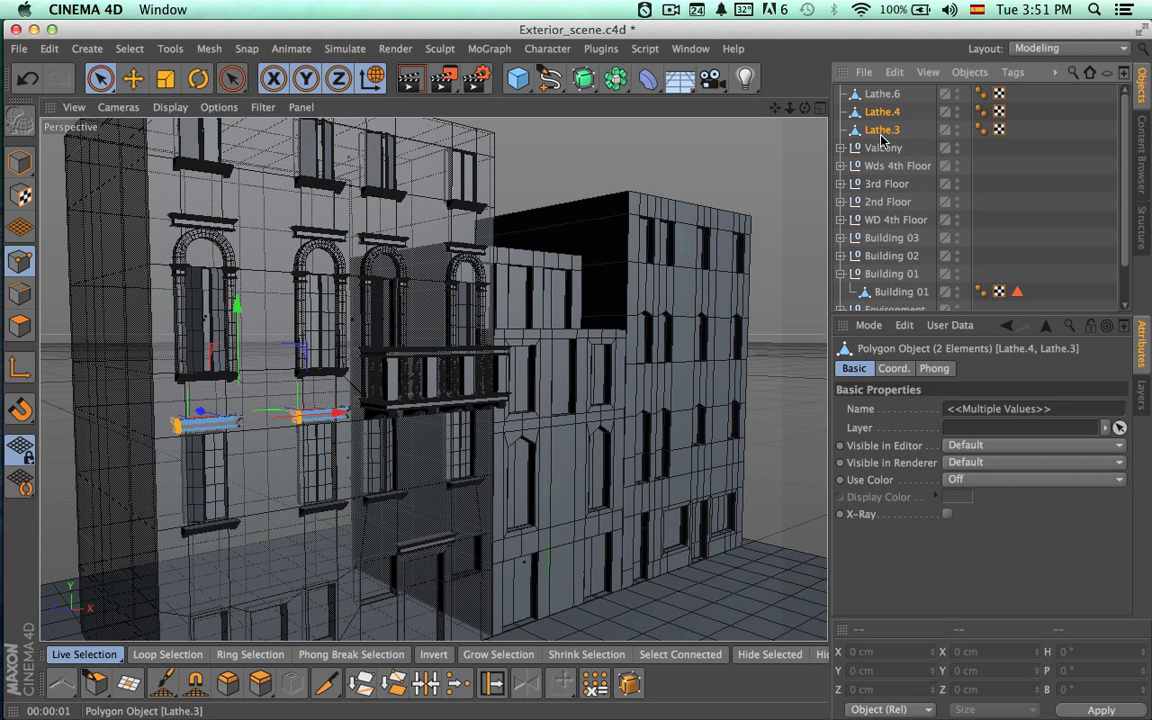
left_click_drag(878, 205, 878, 203)
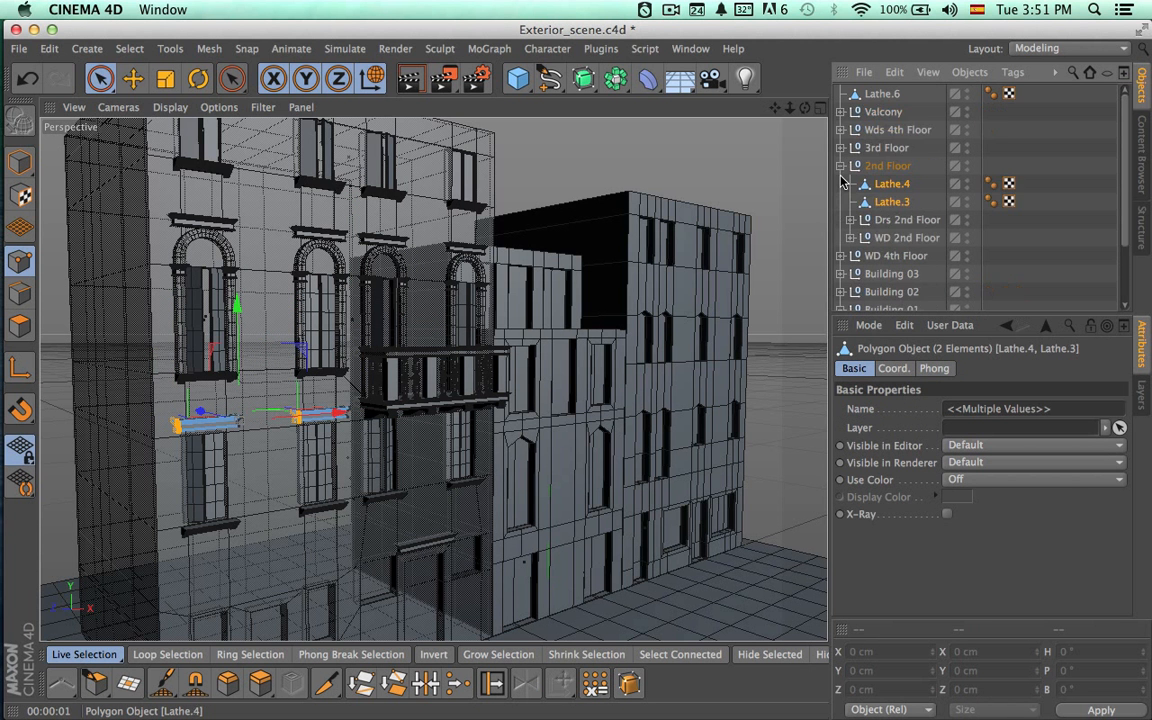
left_click(841, 166)
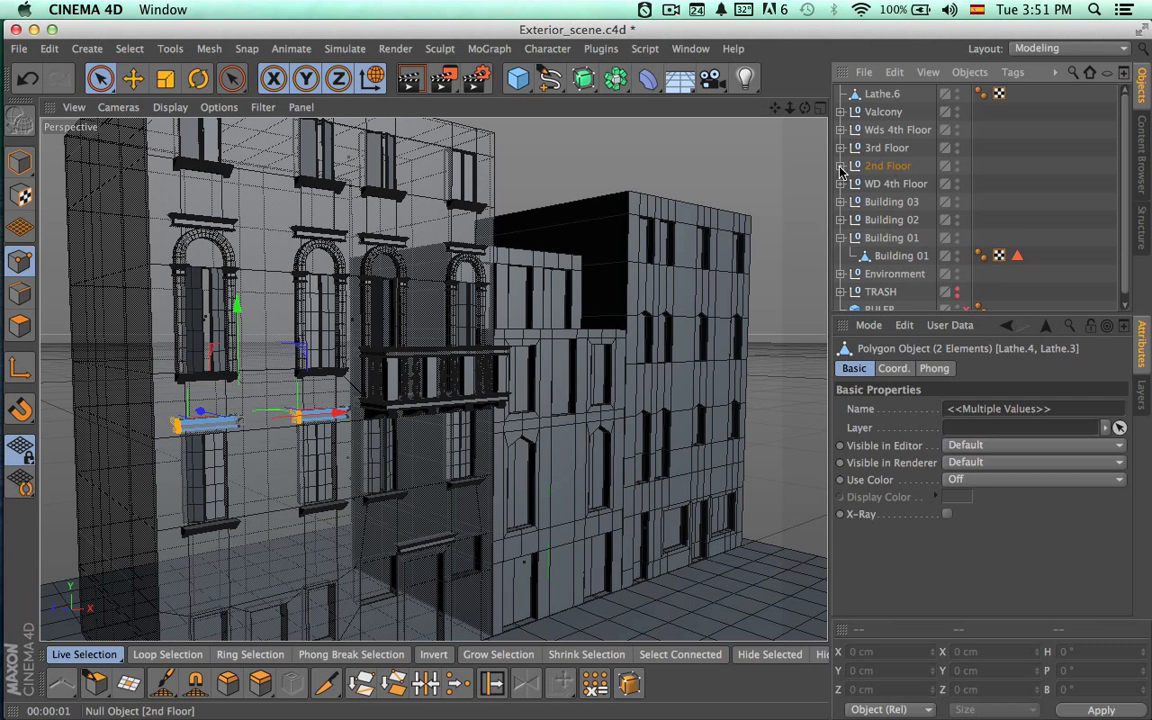
left_click(1023, 214)
Select the Building 01 polygon object inside its group and turn off its X-Ray display.
scroll(922, 243, "down", 1)
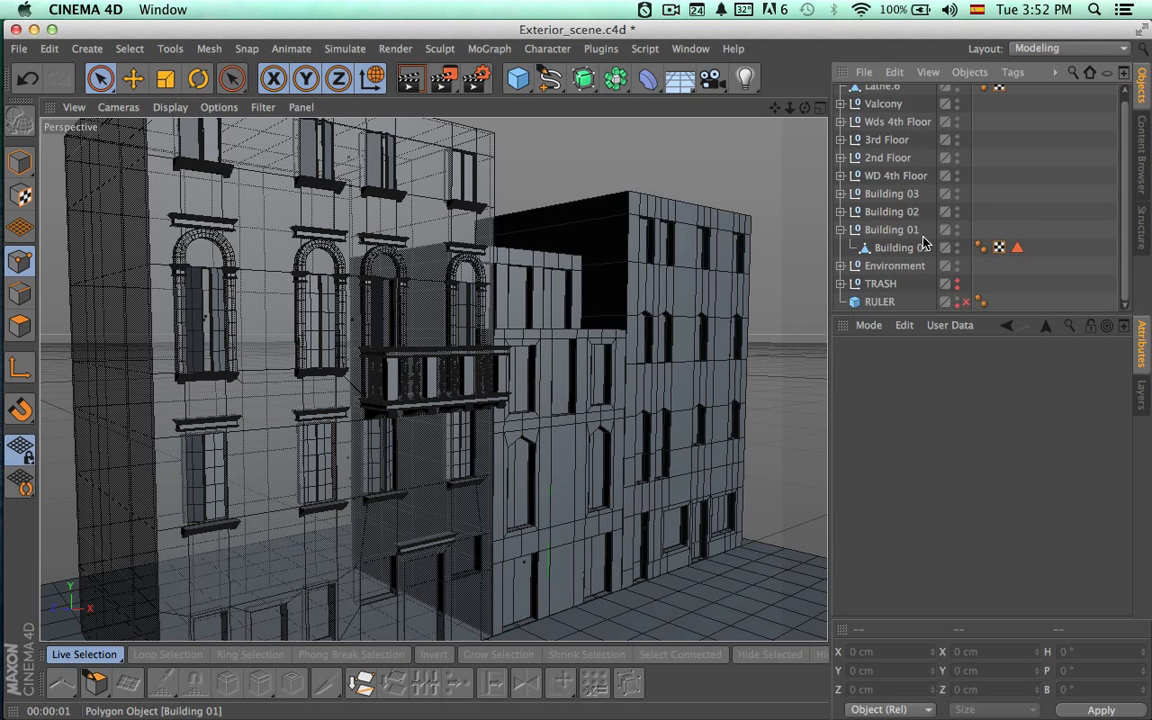
scroll(922, 243, "up", 1)
left_click_drag(728, 373, 600, 434, "alt")
right_click_drag(321, 468, 365, 429, "alt")
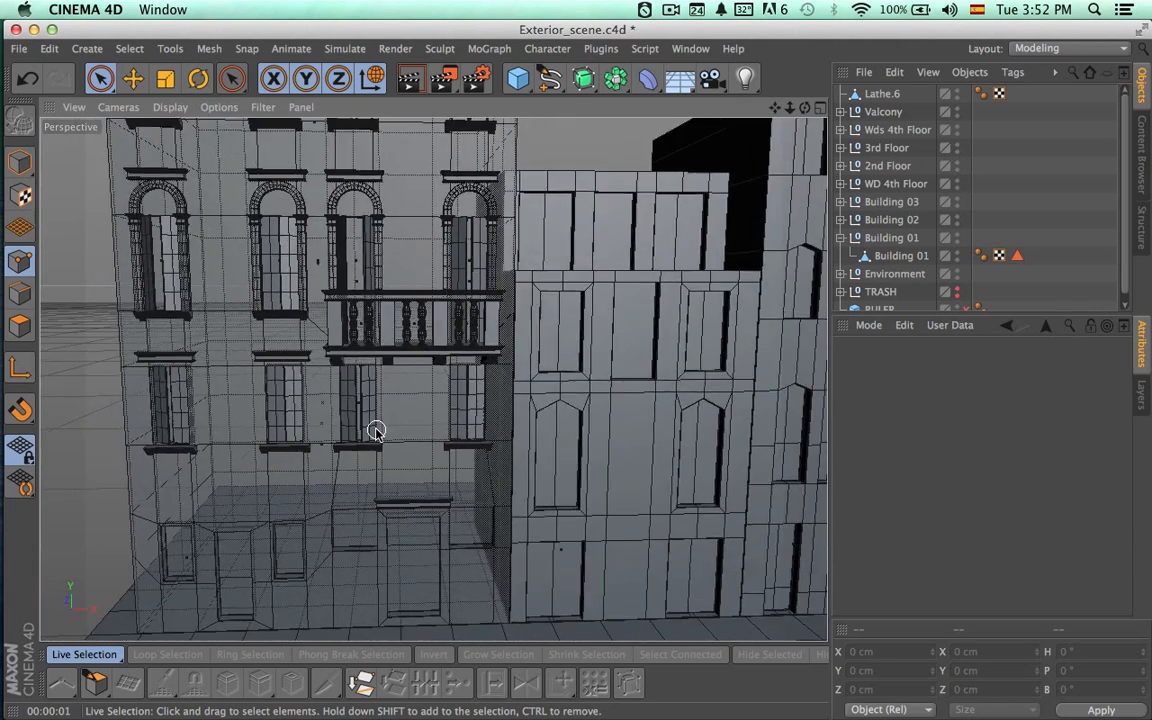
left_click(882, 239)
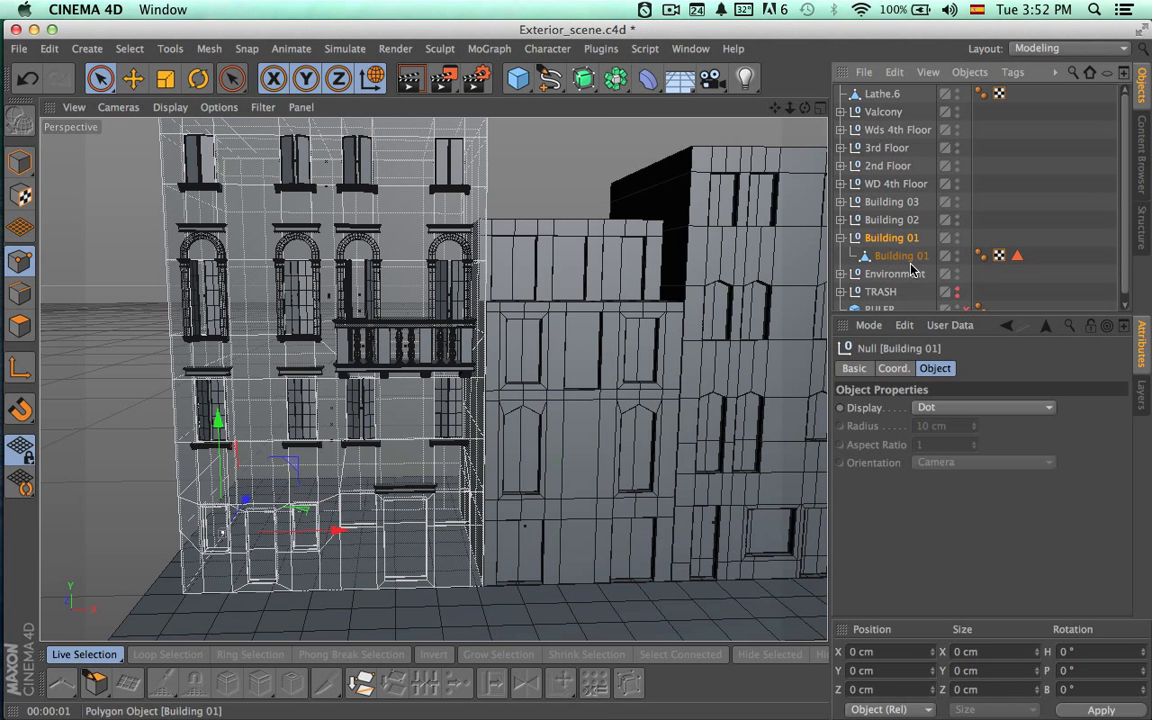
left_click(900, 256)
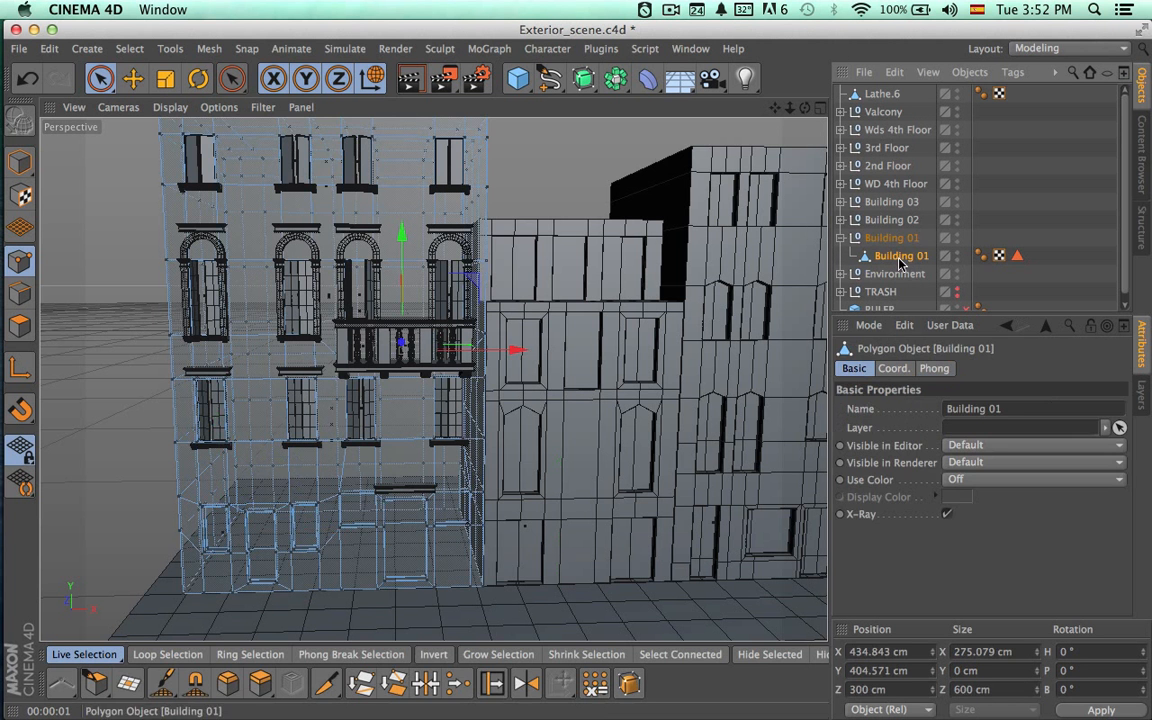
left_click(946, 513)
Locate the Doors D group behind the balcony in the 3rd Floor hierarchy, paste a copy of it at the top level and expand the copy.
left_click_drag(679, 495, 571, 502, "alt")
middle_click_drag(571, 502, 516, 574, "alt")
right_click_drag(368, 486, 505, 478, "alt")
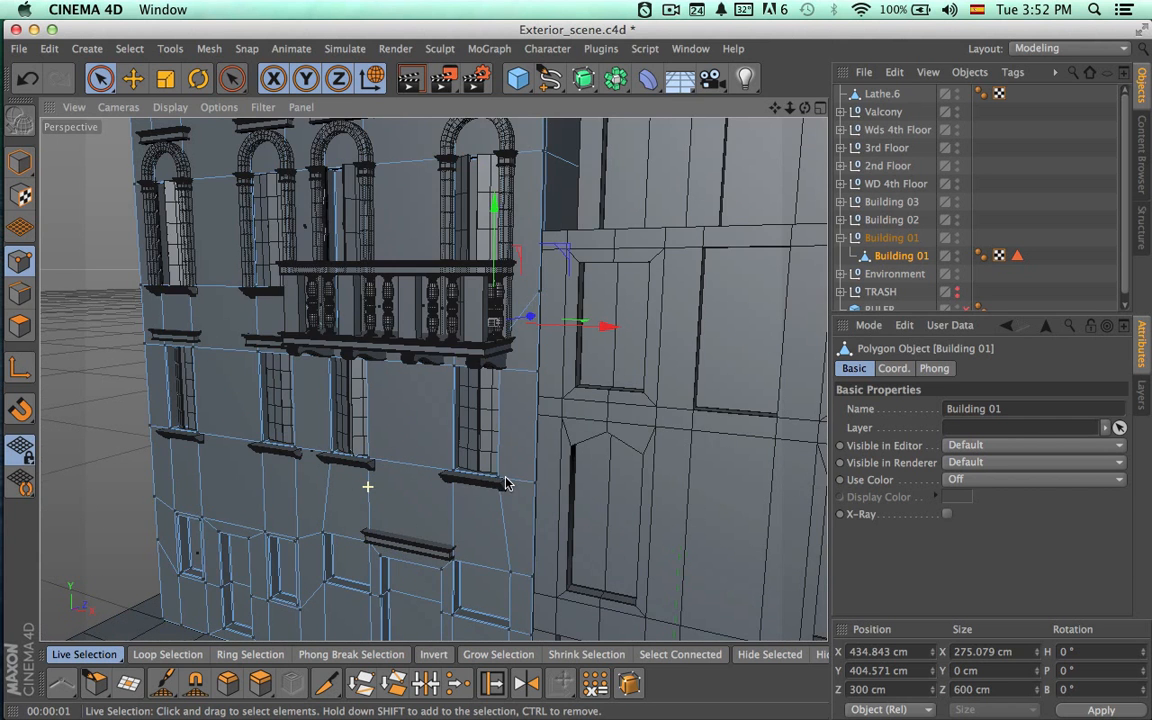
left_click_drag(488, 374, 521, 434, "alt")
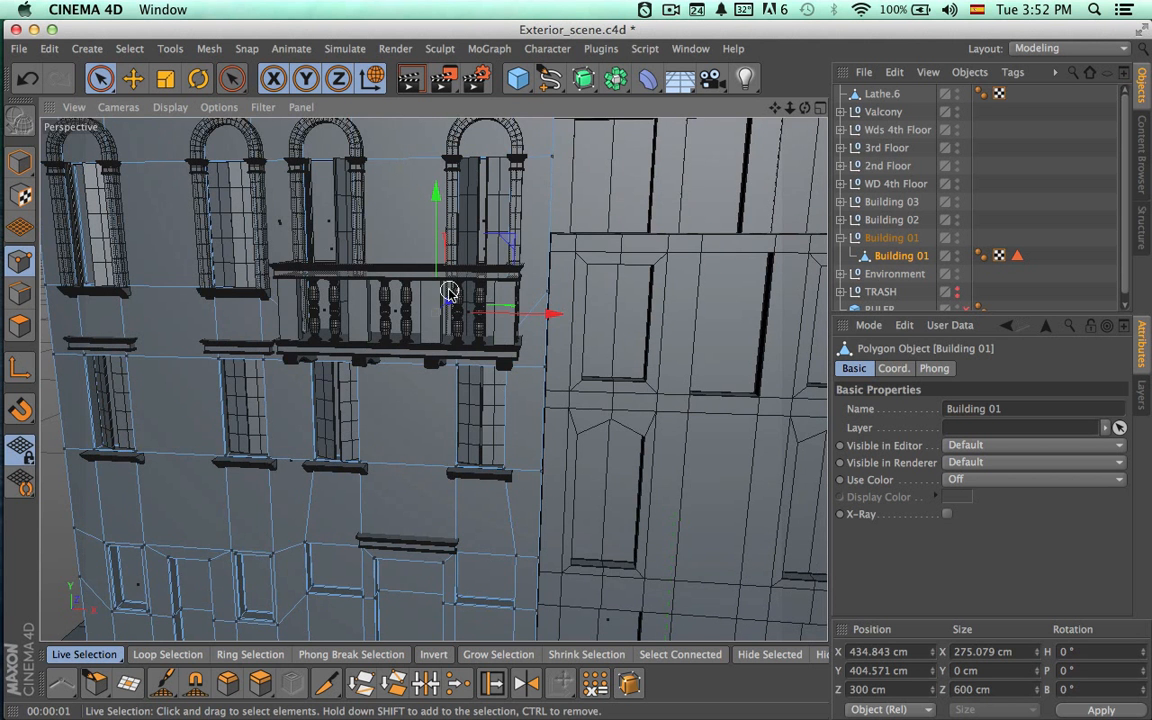
left_click_drag(449, 291, 434, 378, "alt")
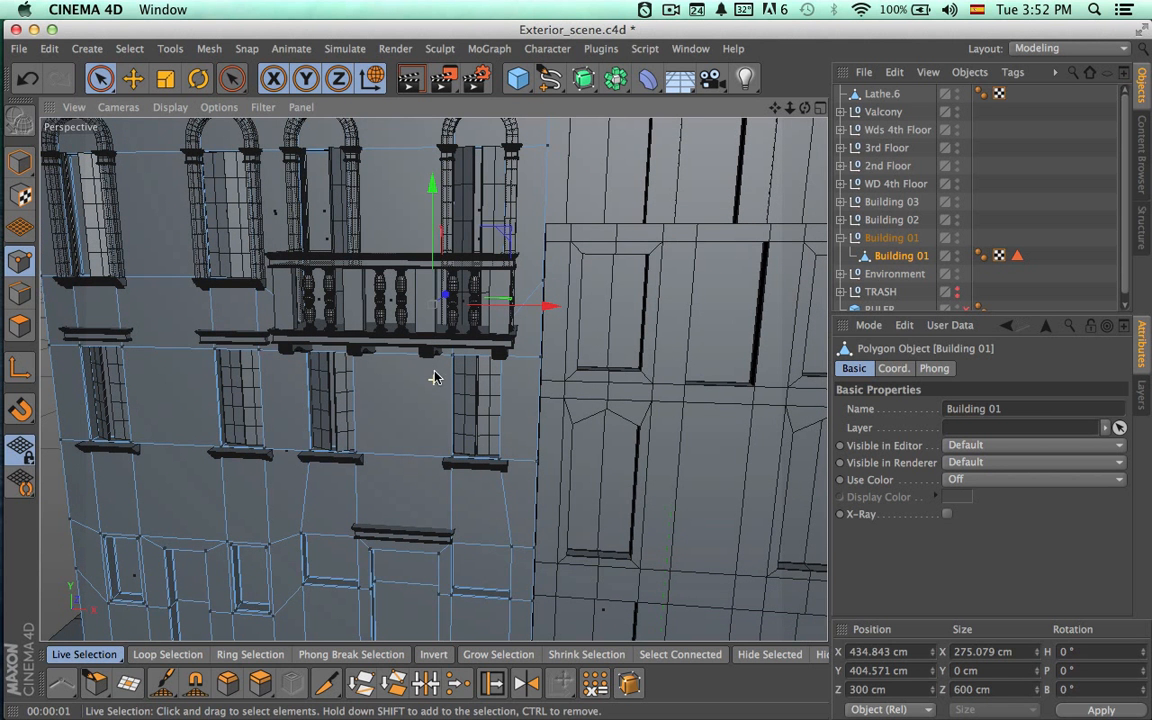
left_click(20, 162)
left_click(490, 208, "shift")
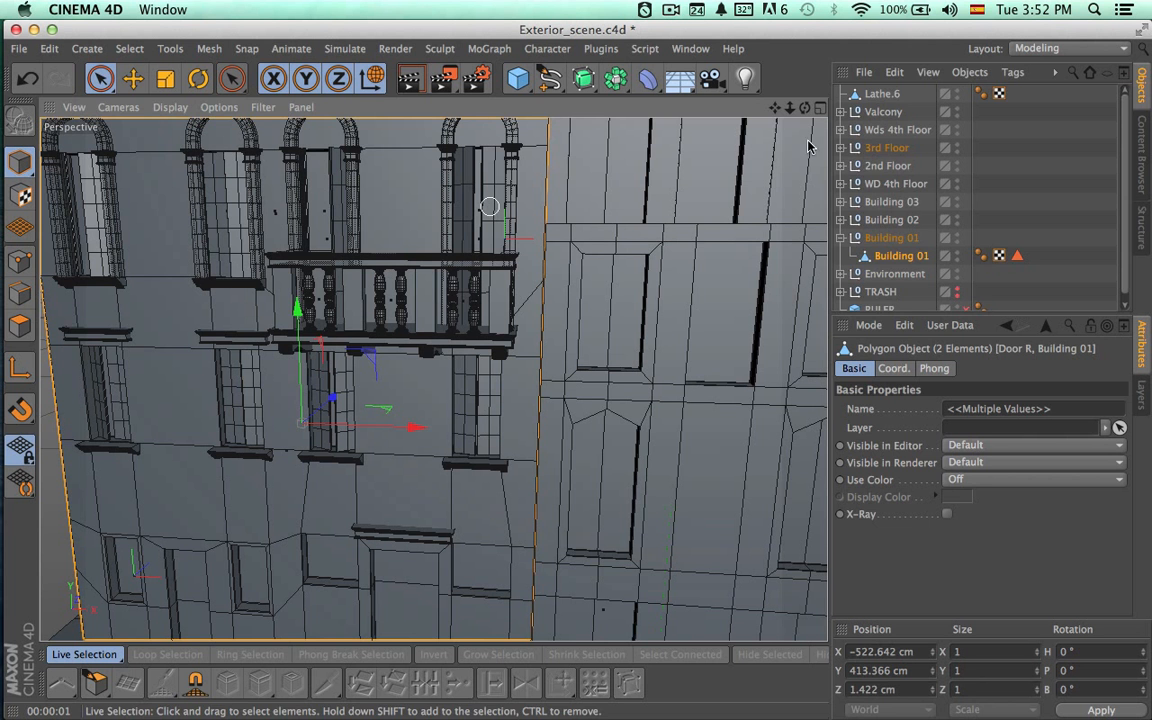
left_click(841, 148)
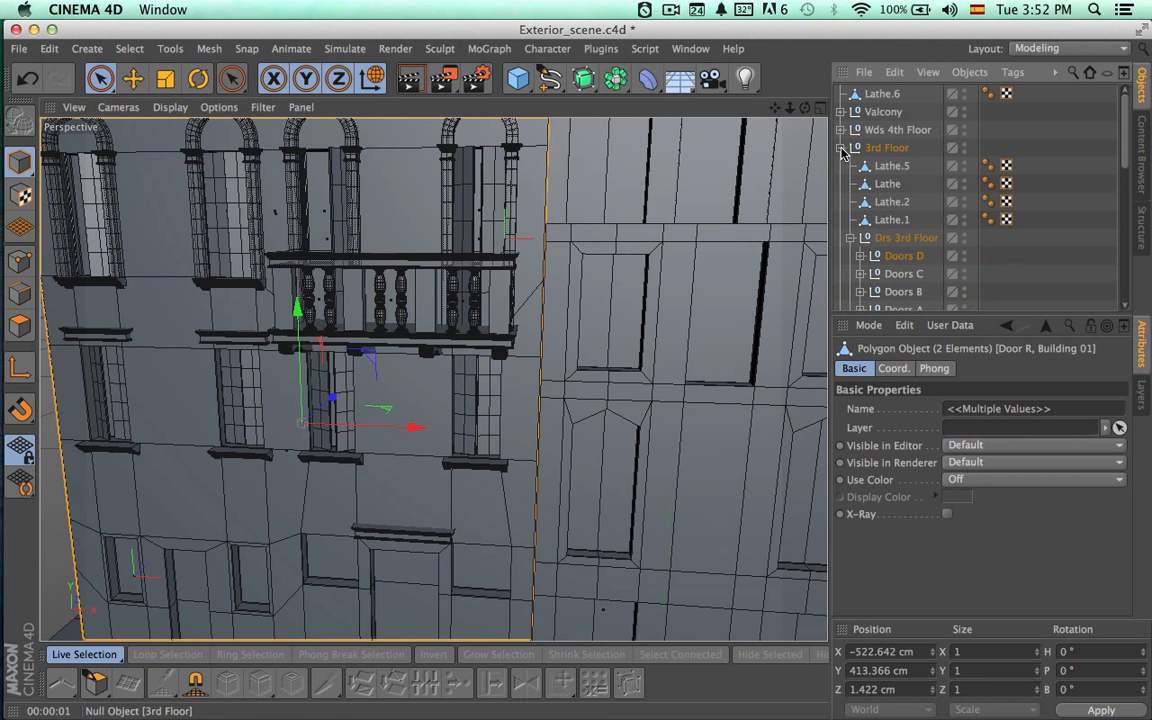
left_click(895, 257)
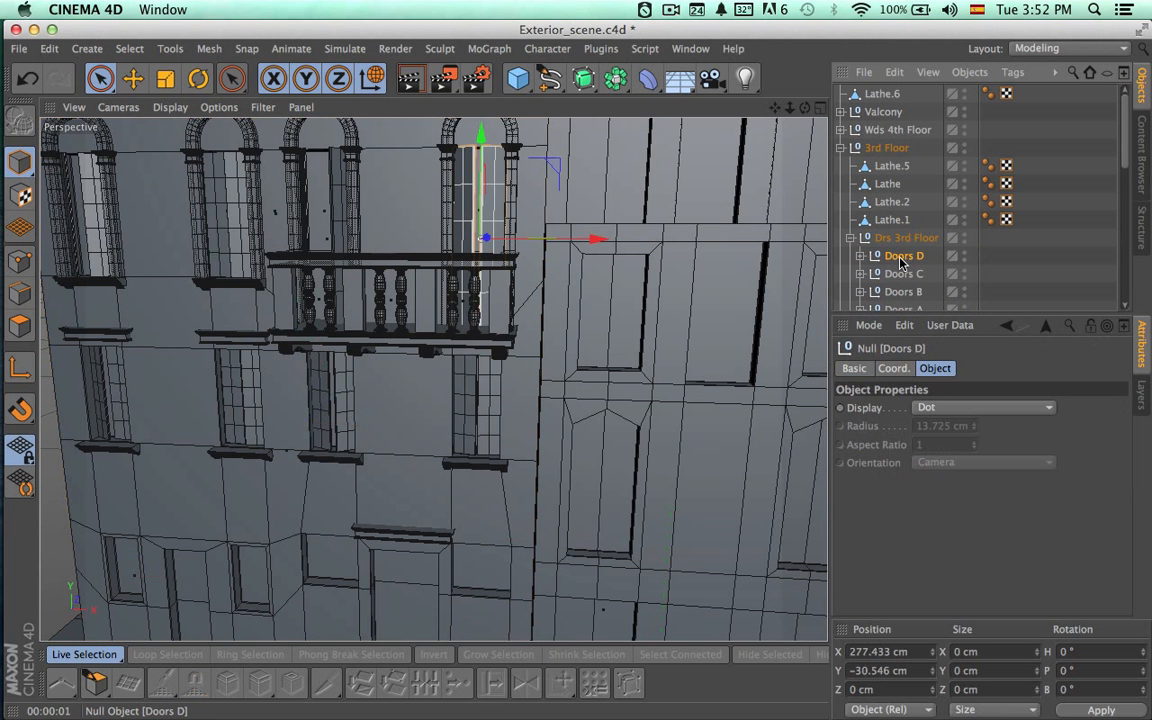
key("super+v")
left_click(844, 166)
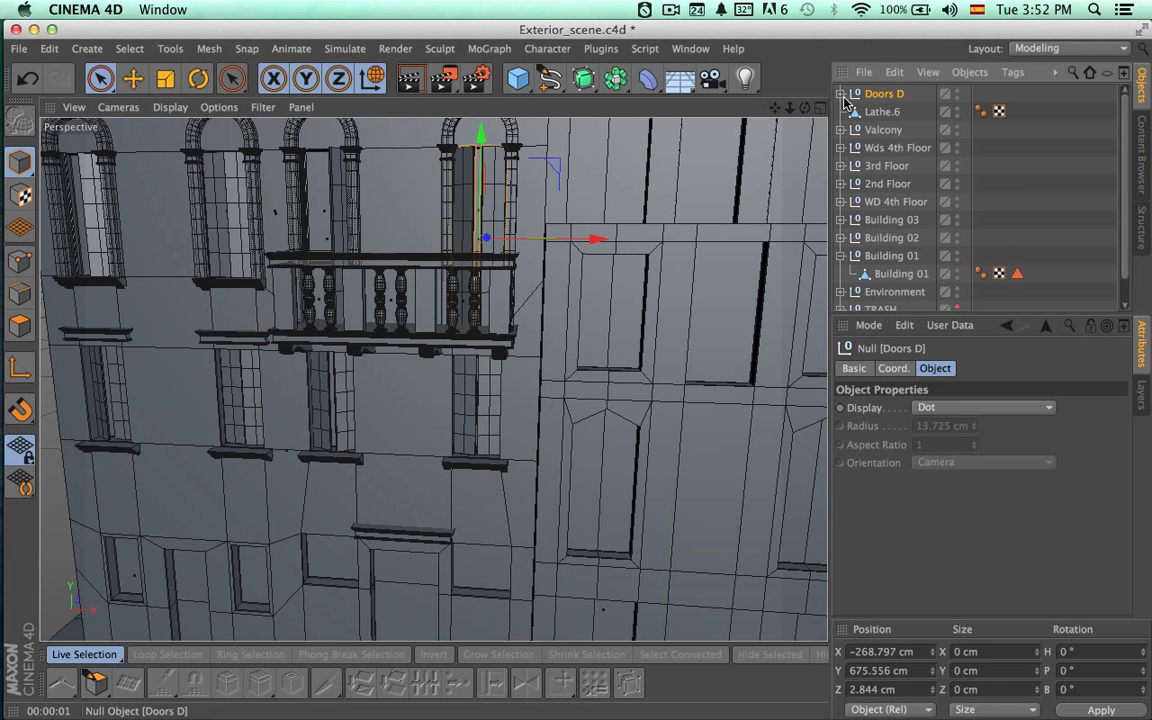
left_click(841, 94)
Try resetting the heading rotation of Door L and Door R in the copied group to 0°, and undo the changes.
left_click(884, 113)
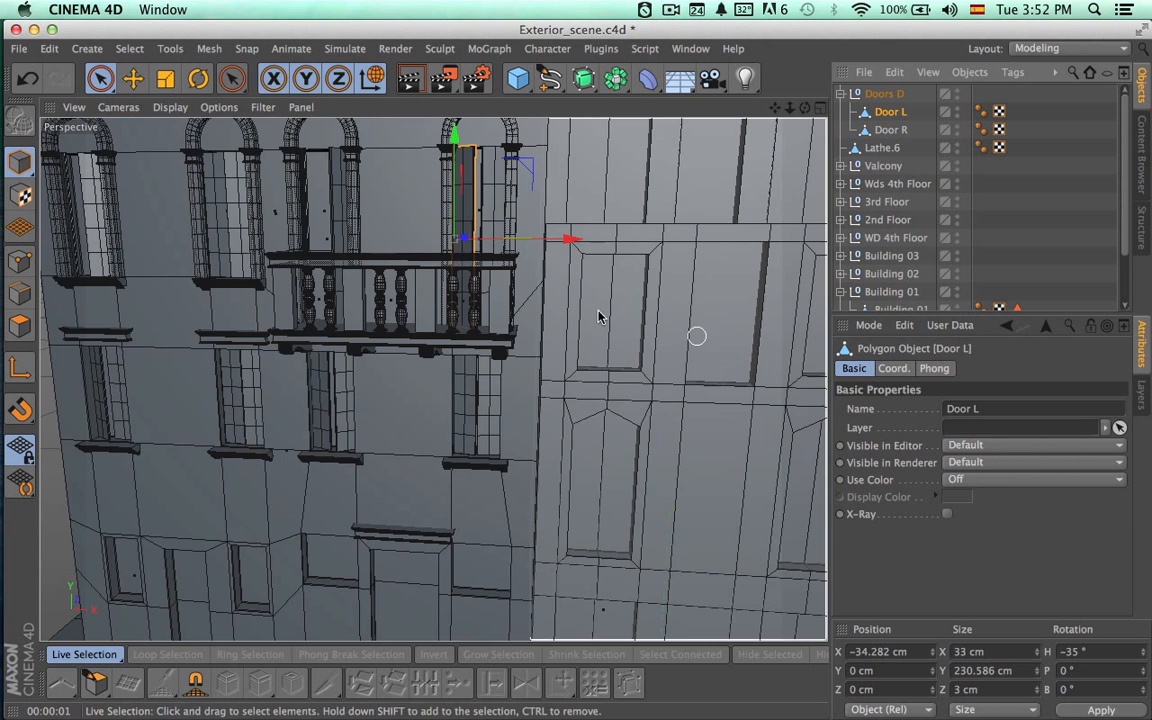
left_click(1098, 651)
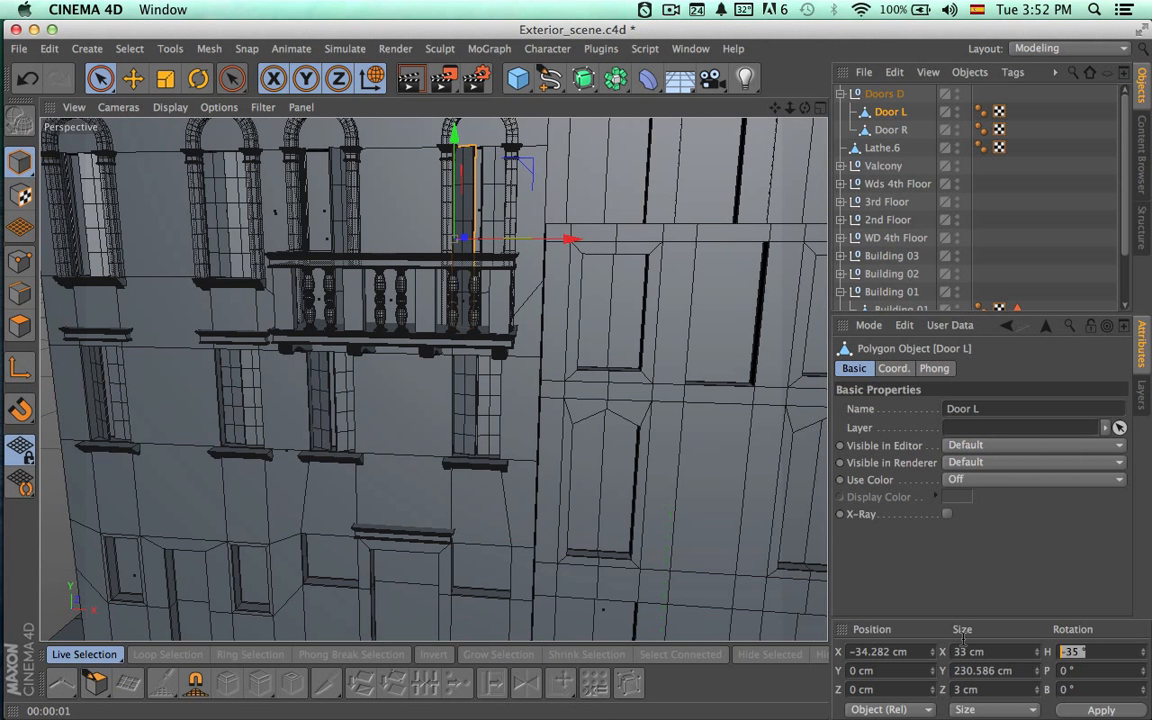
left_click(891, 130)
left_click(1068, 651)
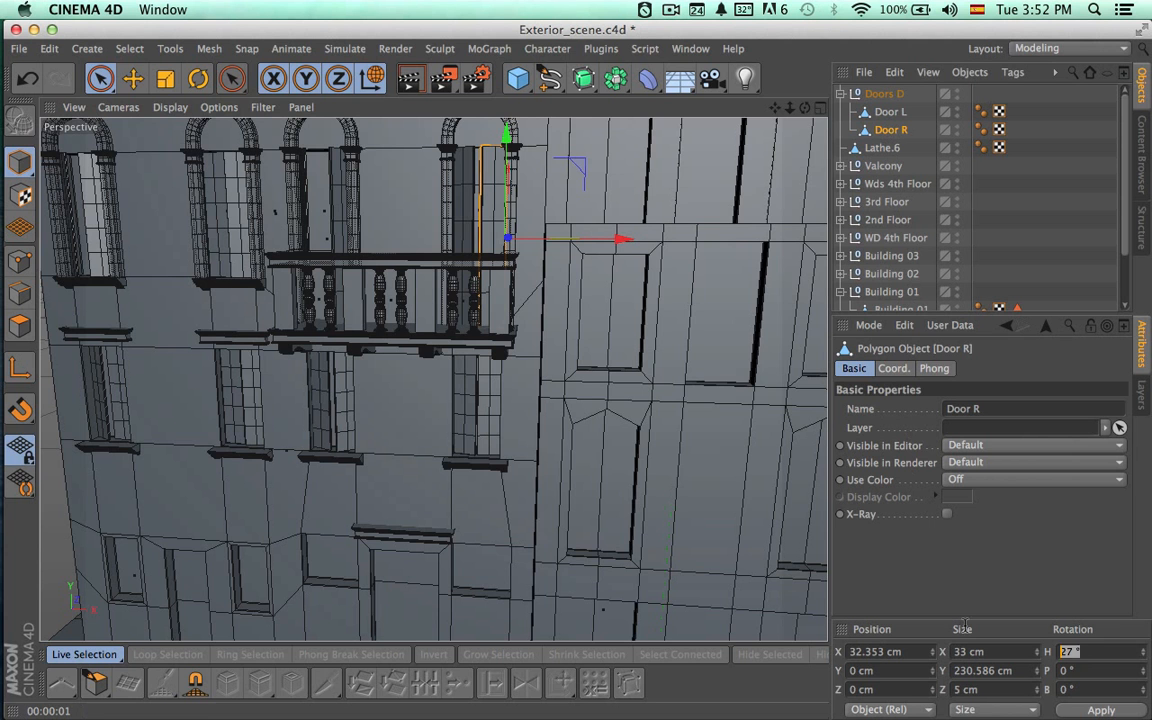
left_click_drag(707, 553, 649, 559, "alt")
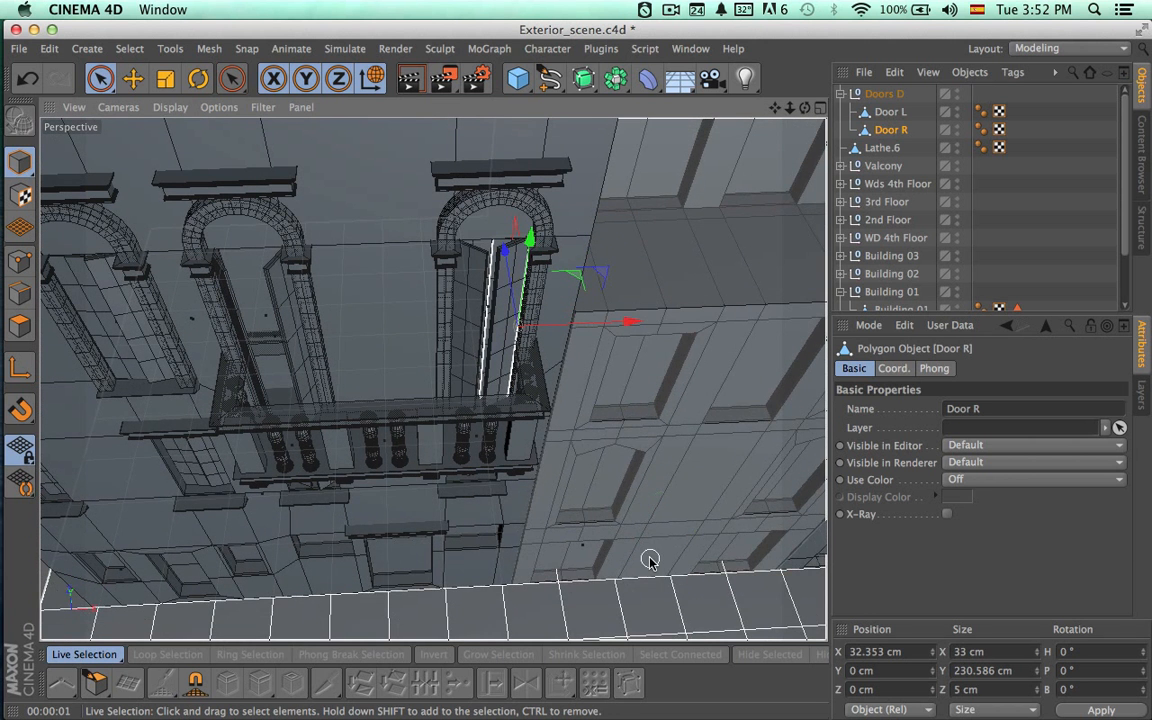
key("super+z")
key("super+z")
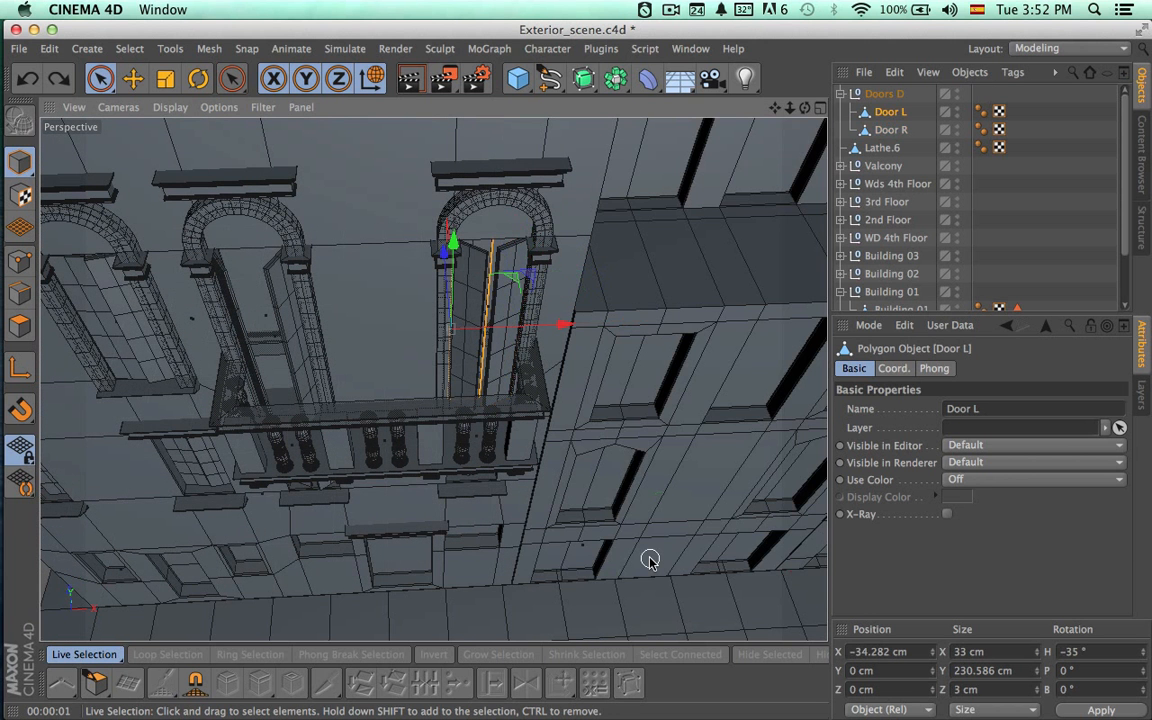
Set the heading rotation of Door L in the copied Doors D group to 0°.
left_click_drag(661, 461, 700, 301, "alt")
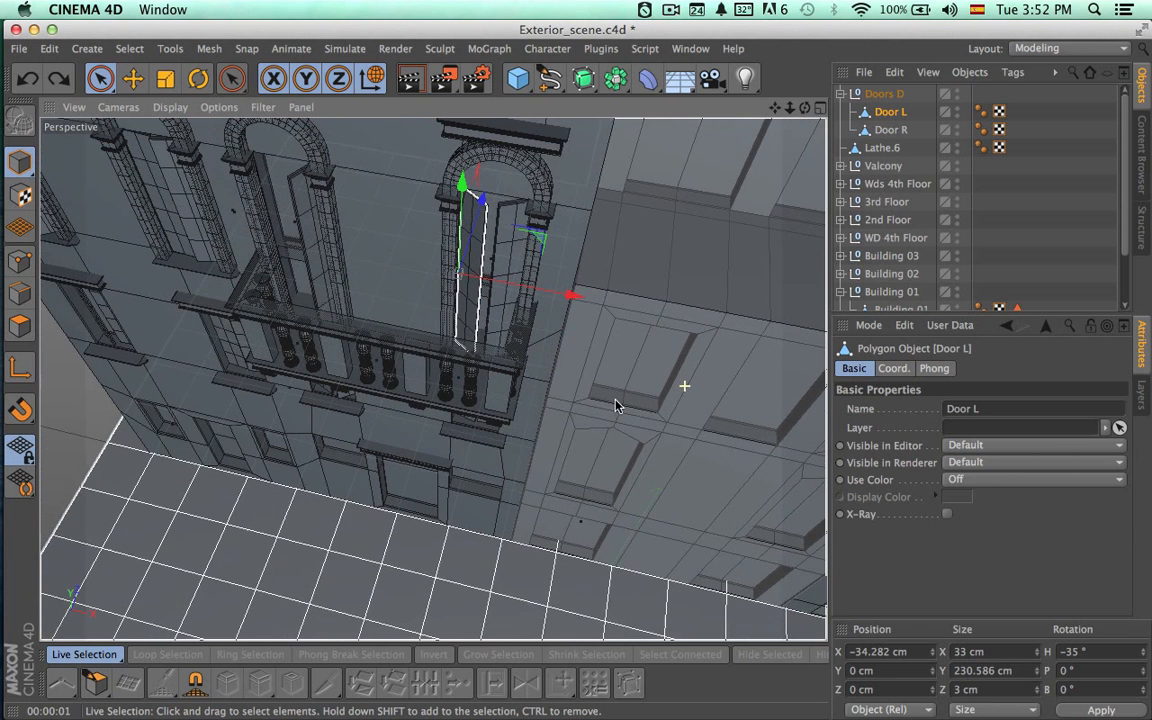
left_click(880, 95)
left_click(888, 112)
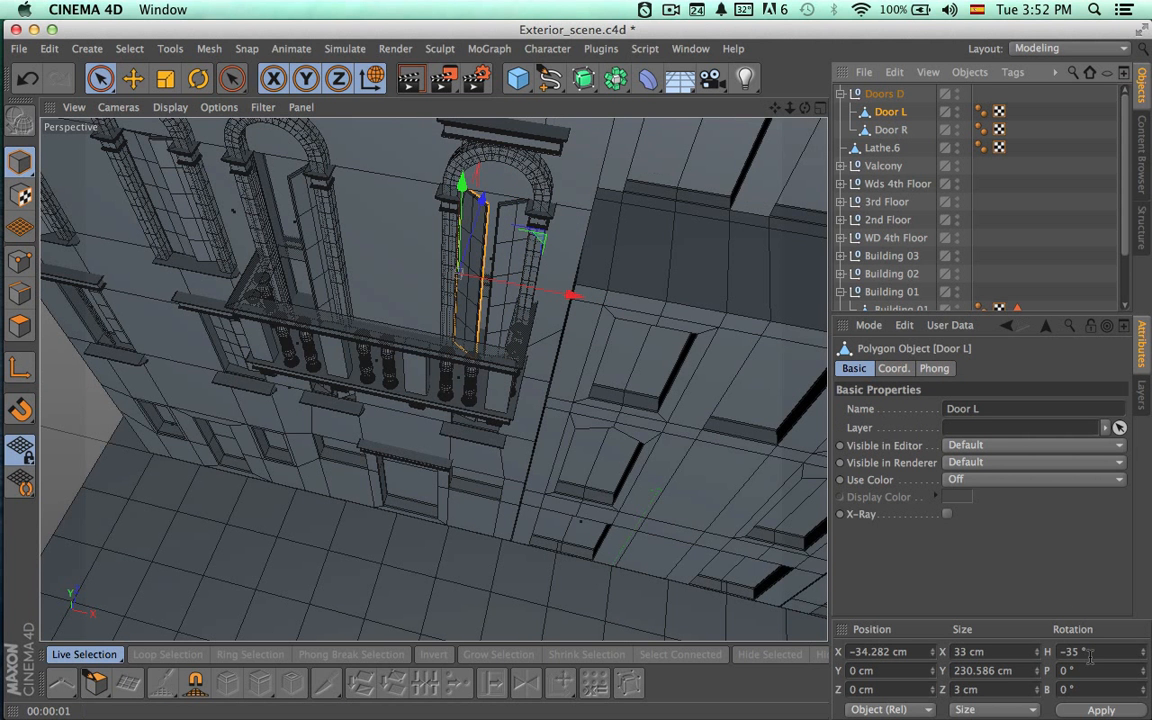
left_click_drag(1094, 652, 993, 651)
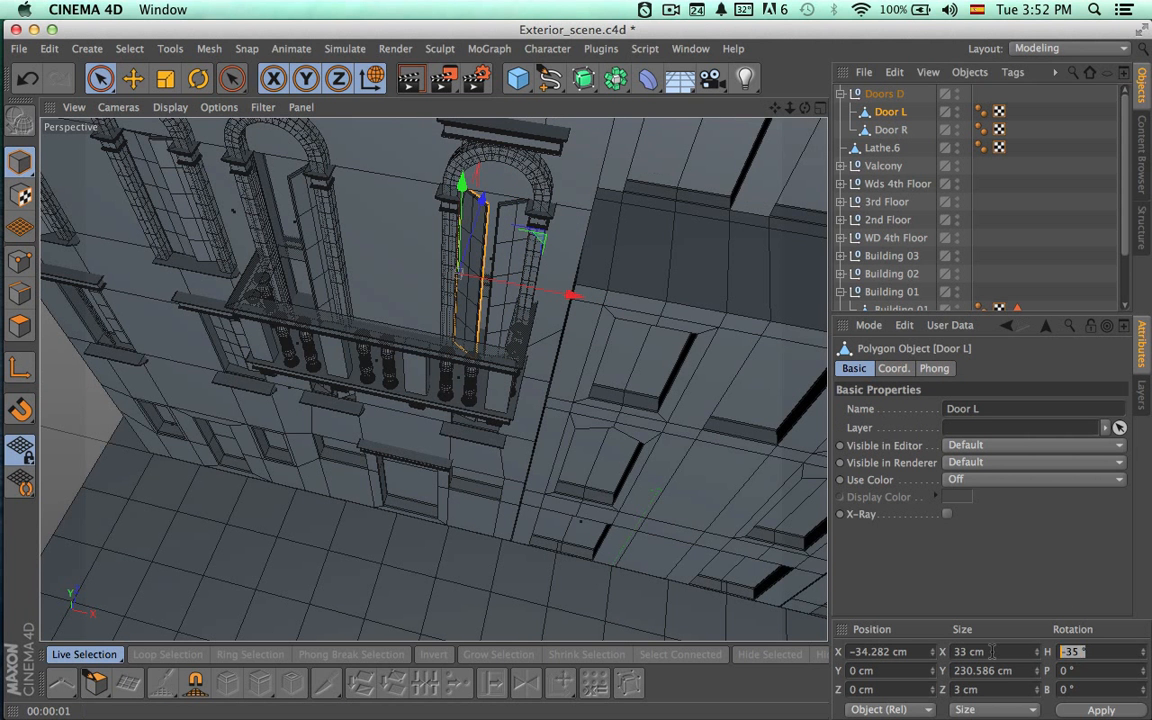
type("0")
key("Return")
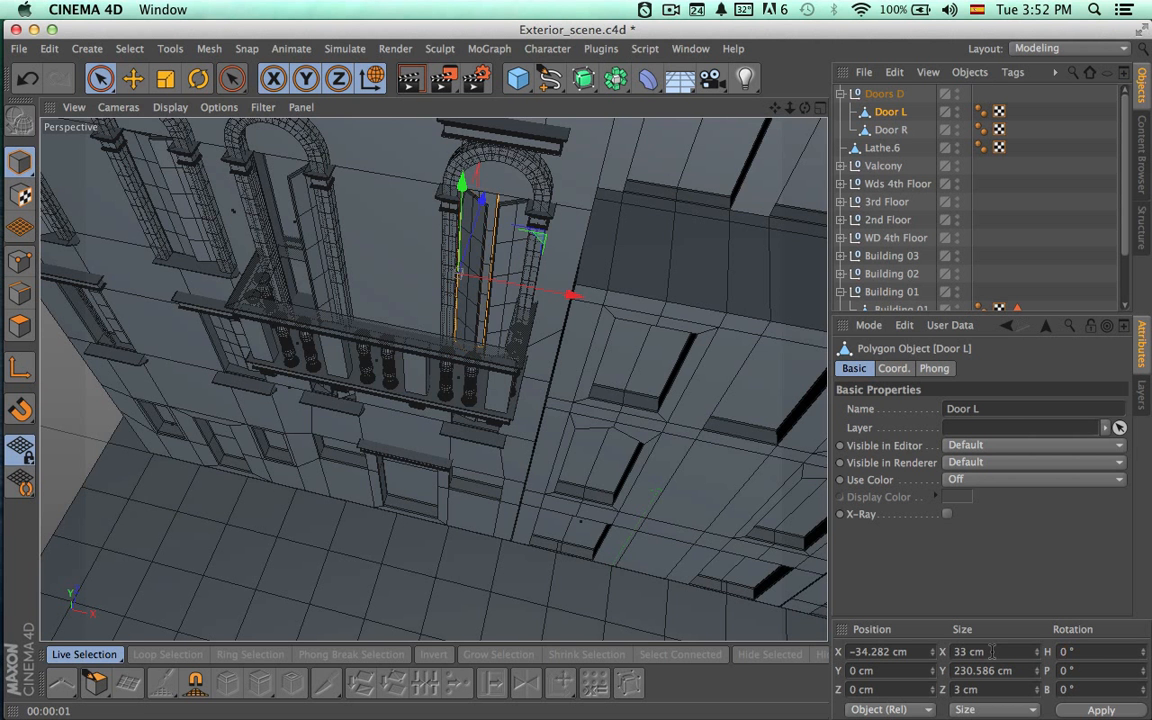
Set the heading rotation of Door R in the copied Doors D group to 0°.
left_click_drag(677, 455, 697, 388, "alt")
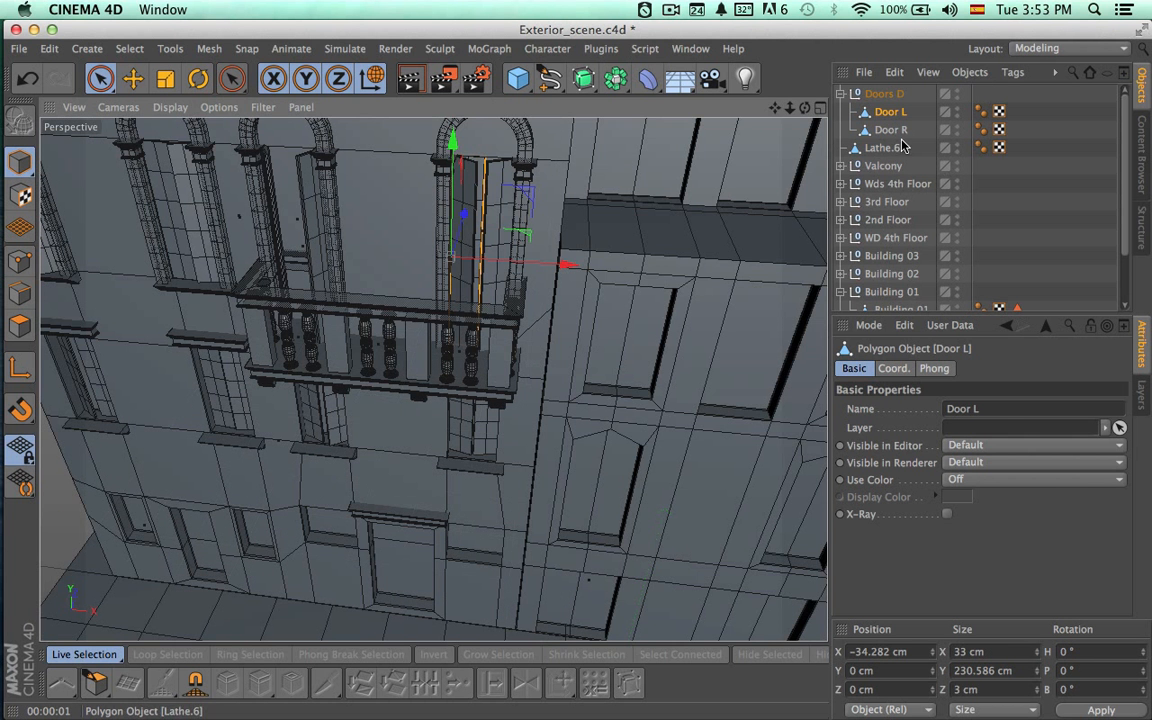
left_click(893, 130)
left_click(1083, 651)
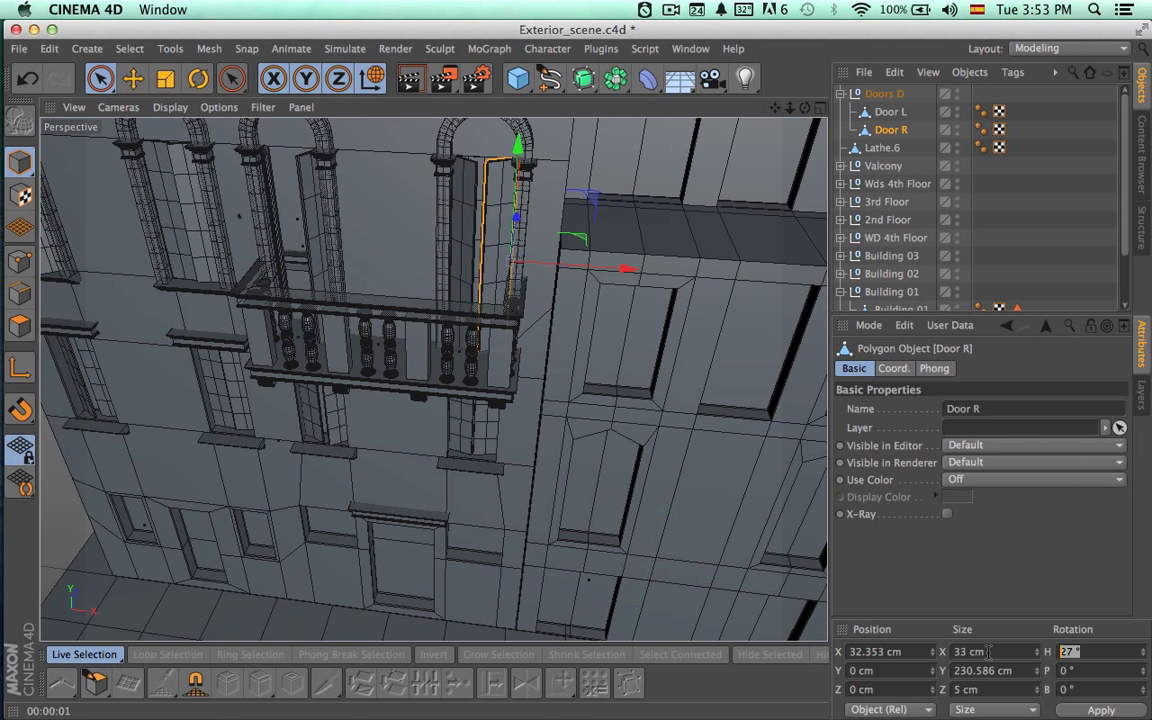
Move the copied Doors D group down from the balcony and across into the ground-floor doorway, about X −376.5 cm and Y 146.8 cm.
left_click(887, 98)
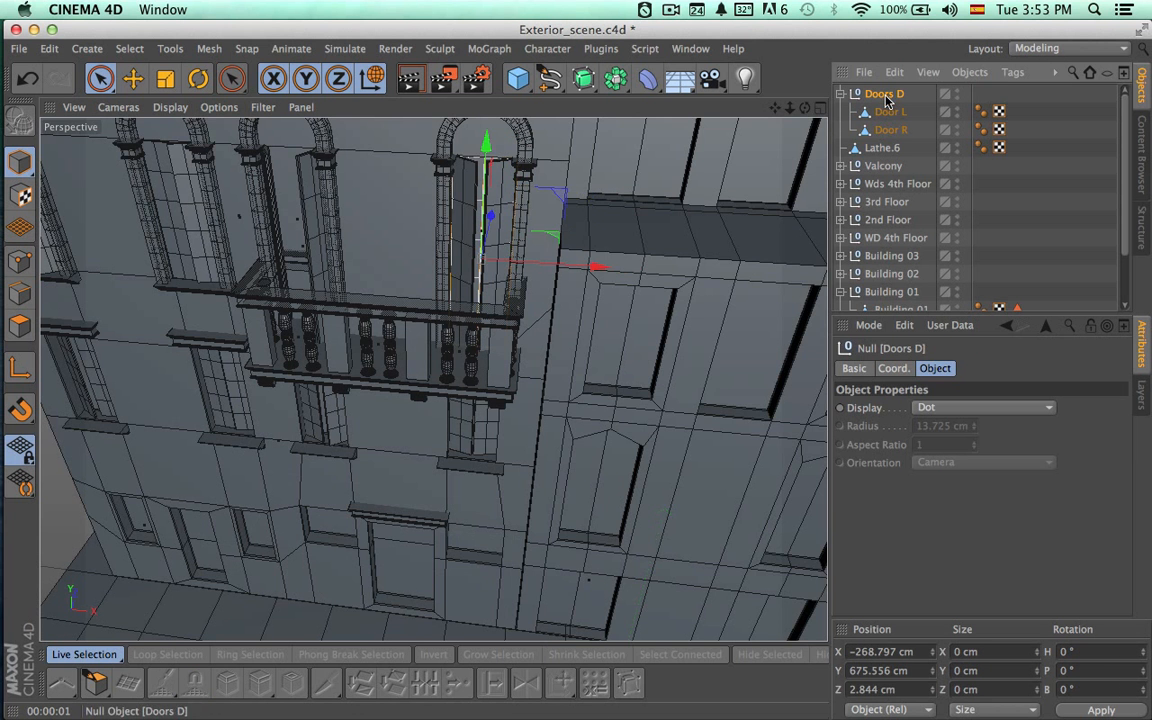
left_click_drag(486, 152, 476, 500)
middle_click(746, 314)
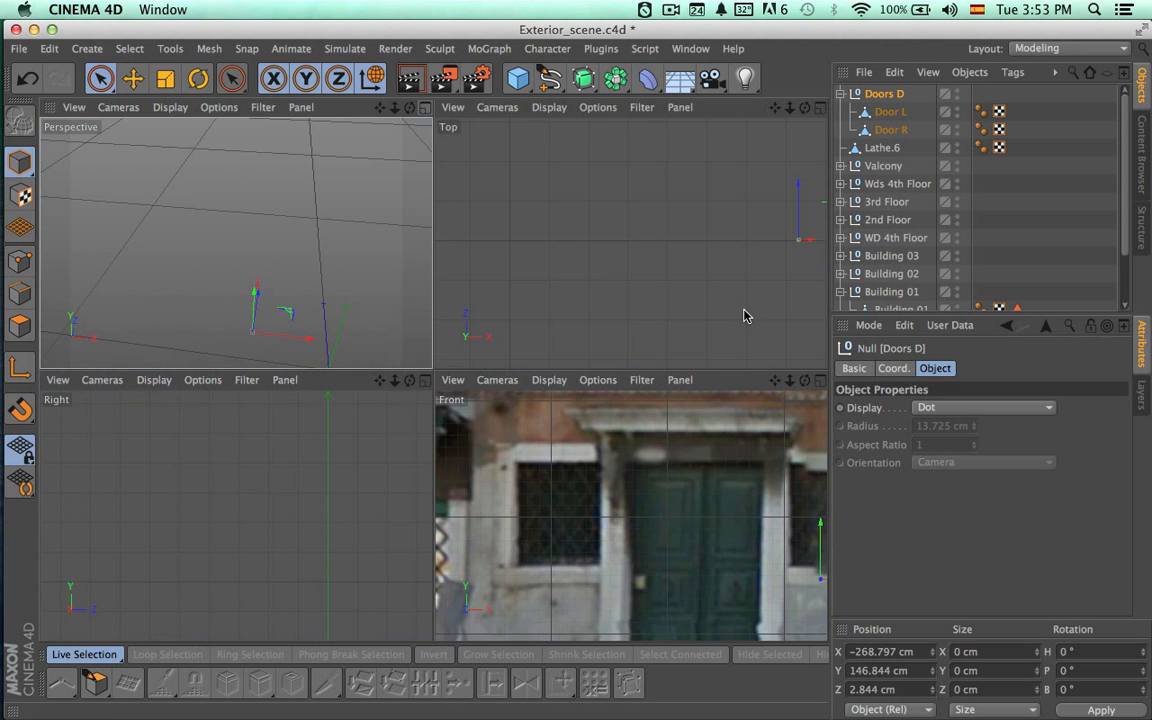
left_click(817, 381)
right_click_drag(755, 467, 599, 460, "alt")
middle_click_drag(689, 470, 485, 432, "alt")
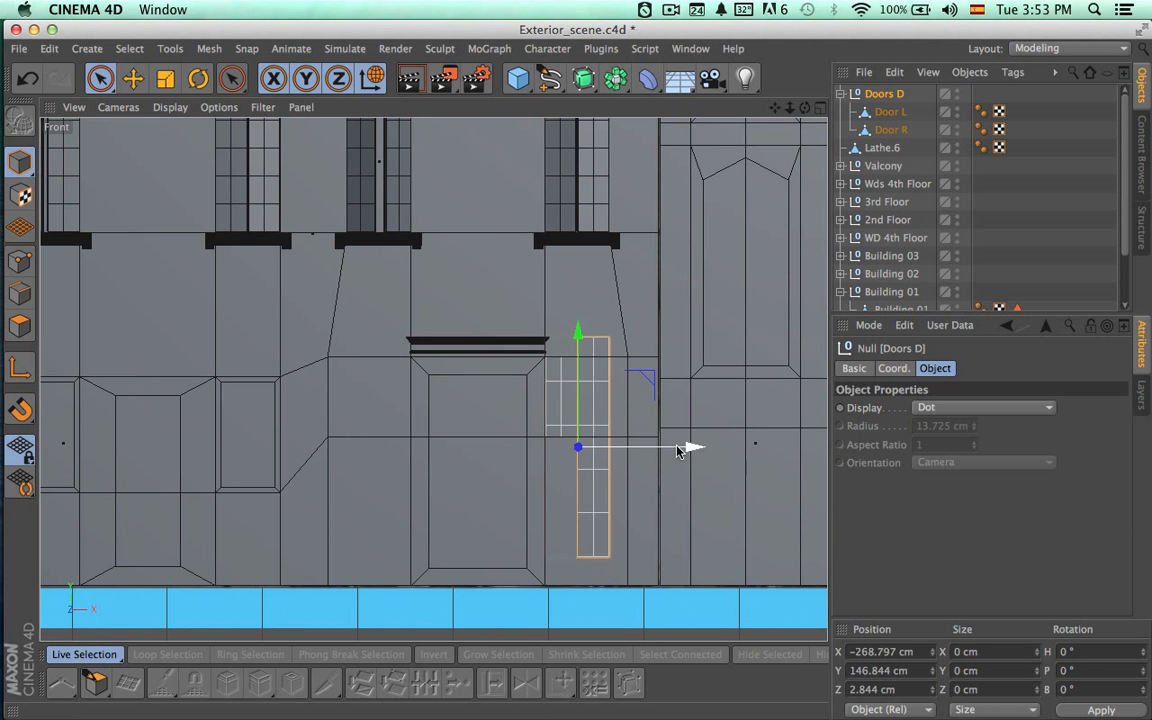
left_click_drag(689, 446, 581, 488)
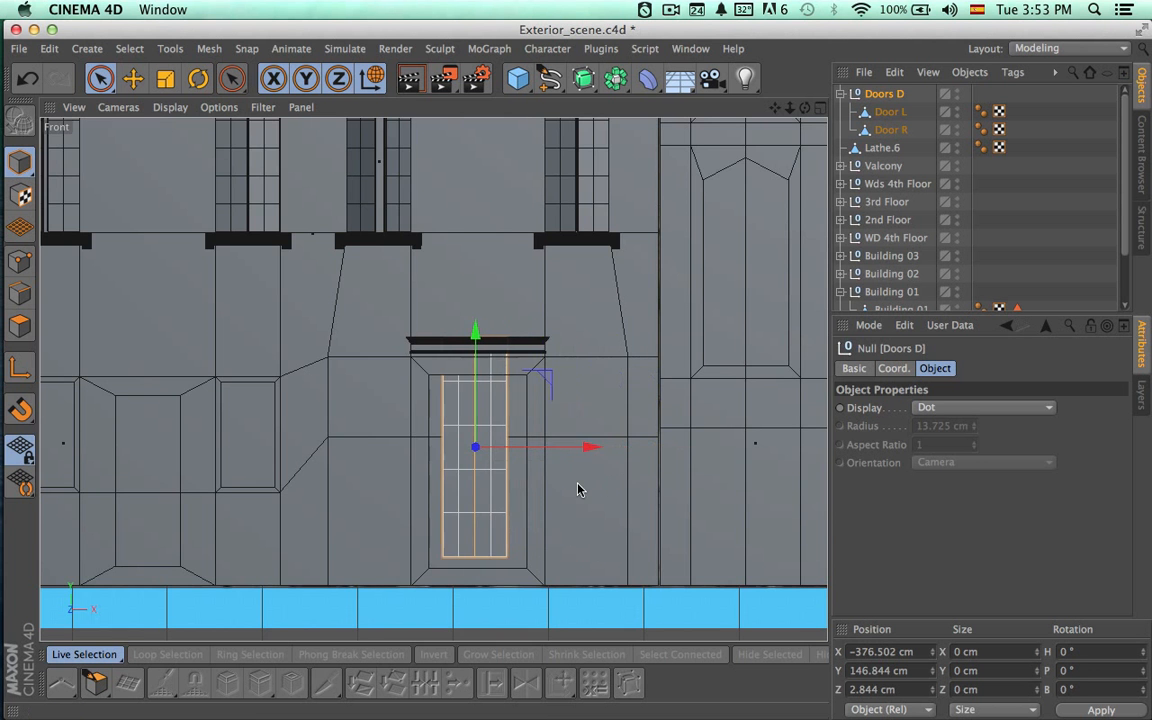
Lower the Doors D group to about Y 120.6 cm and scale its height to about 87% to fit the doorway.
right_click_drag(581, 488, 617, 484, "alt")
middle_click_drag(617, 484, 620, 398, "alt")
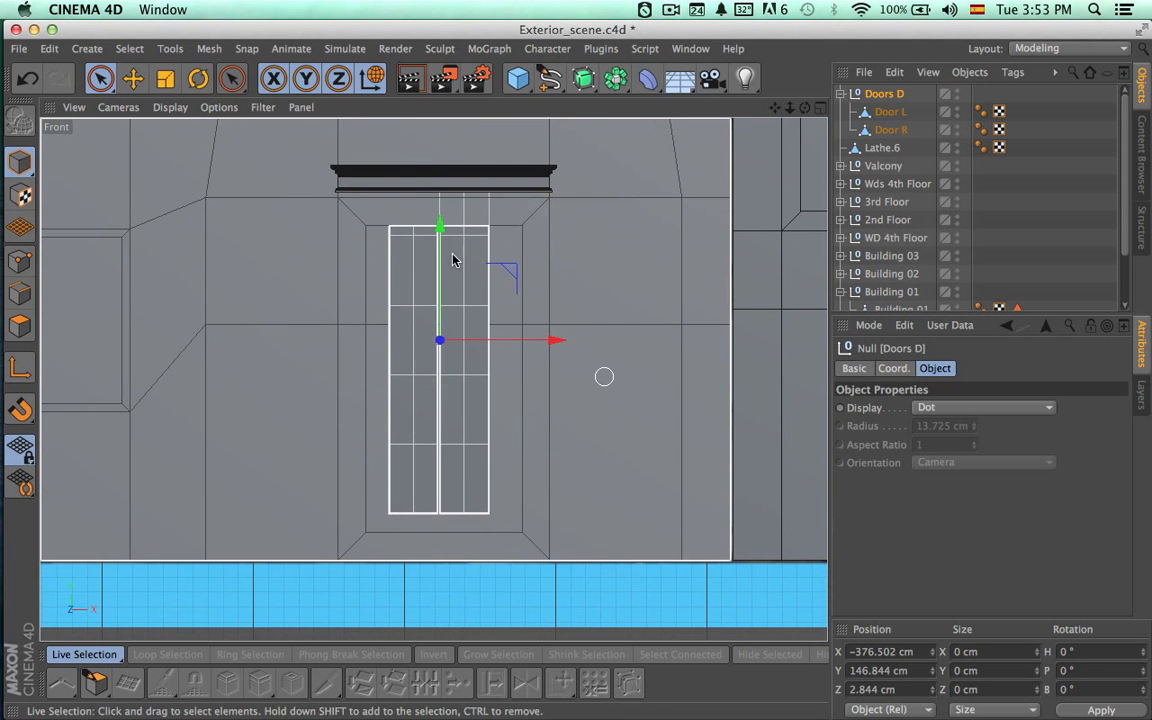
mouse_move(452, 260)
left_mouse_down()
mouse_move(445, 250)
mouse_move(440, 280)
left_mouse_up()
key("t")
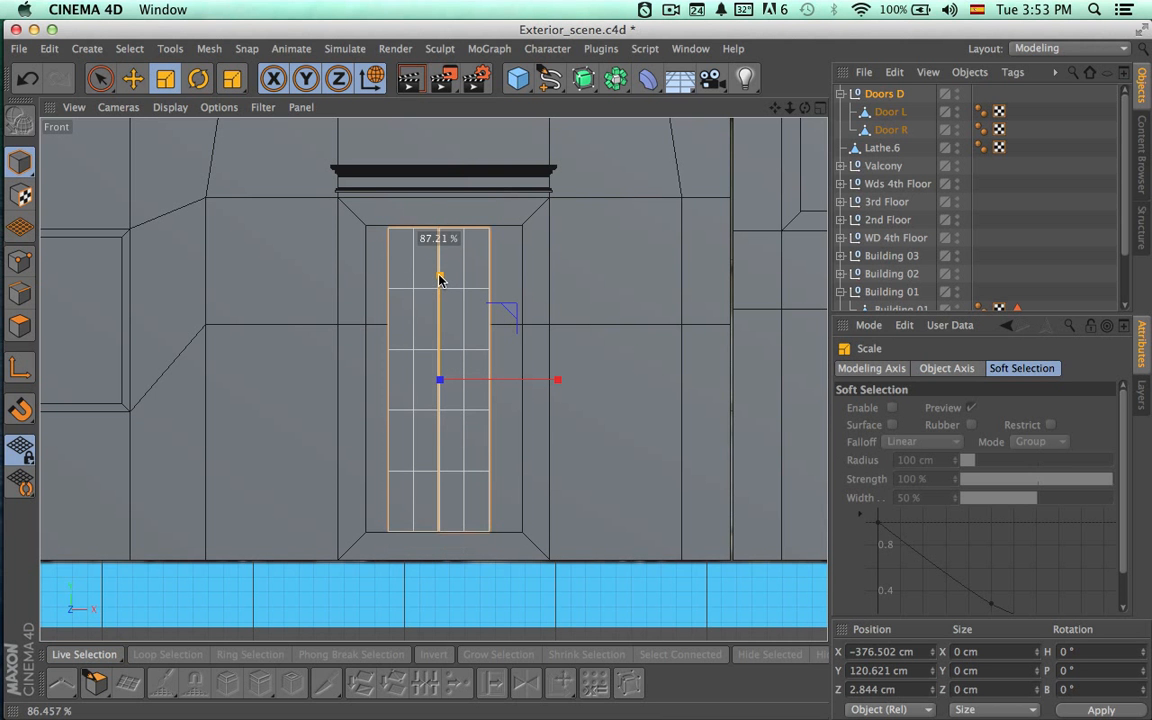
middle_click_drag(401, 338, 378, 324, "alt")
scroll(450, 319, "up", 5)
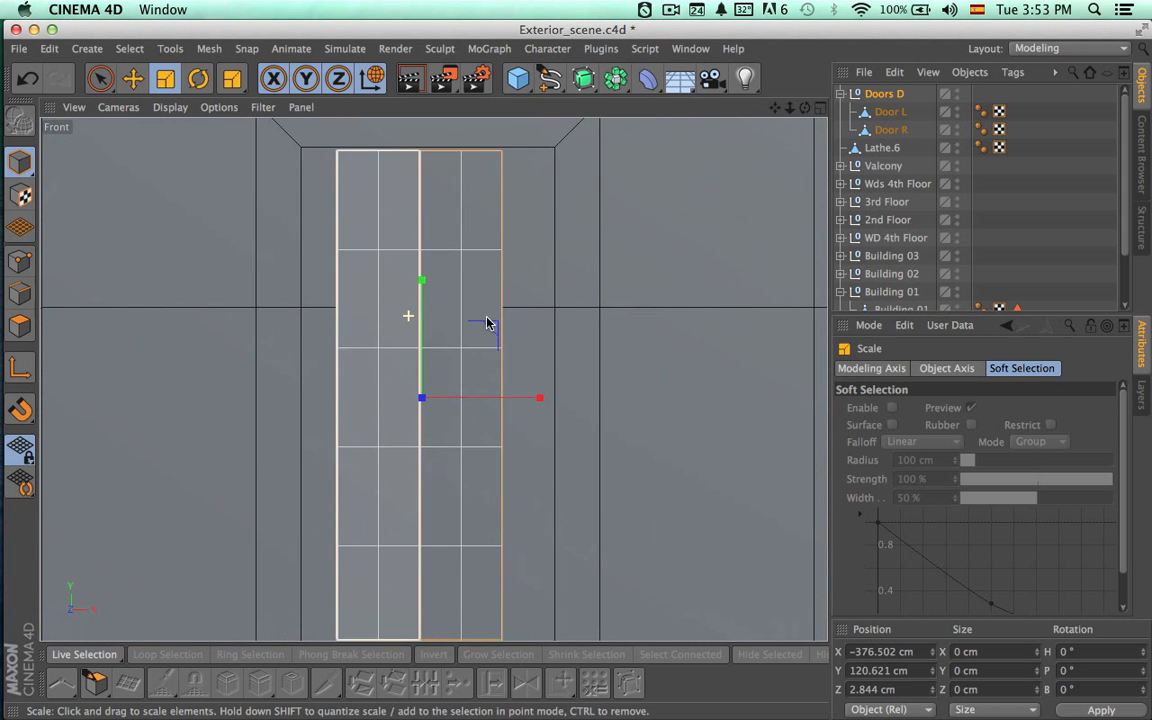
middle_click_drag(486, 290, 478, 309, "alt")
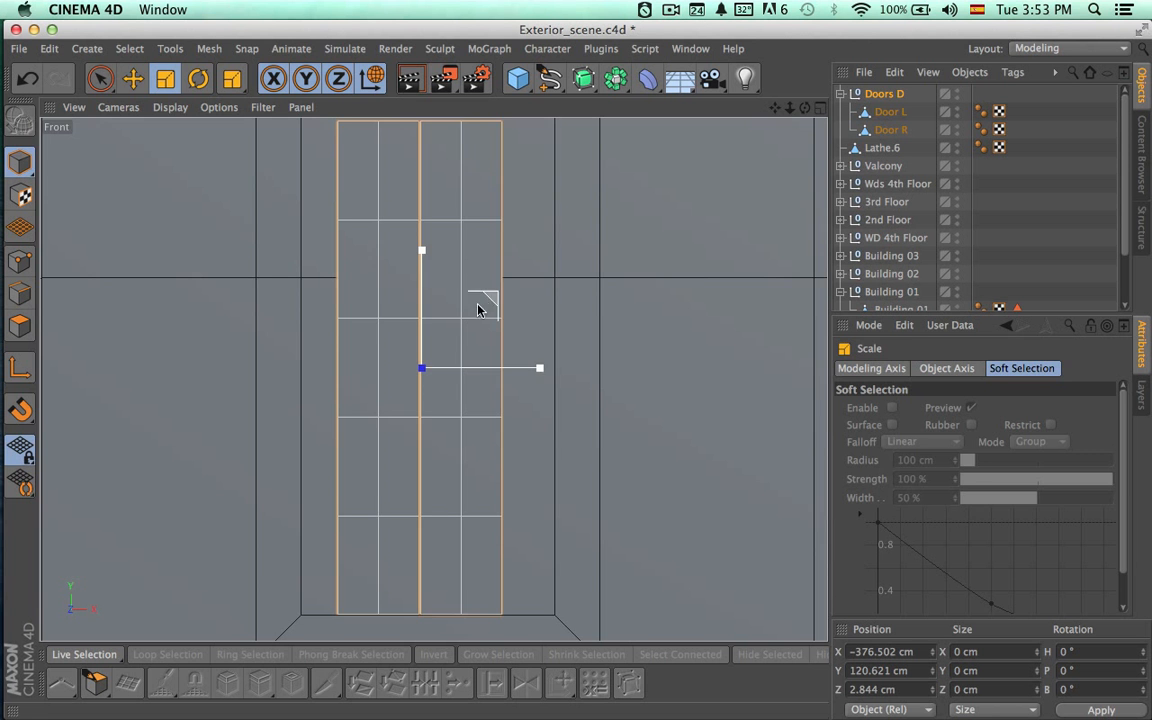
Align the Doors D group with the doorway's left edge, at about X −390.8 cm and Y 121.4 cm.
key("space")
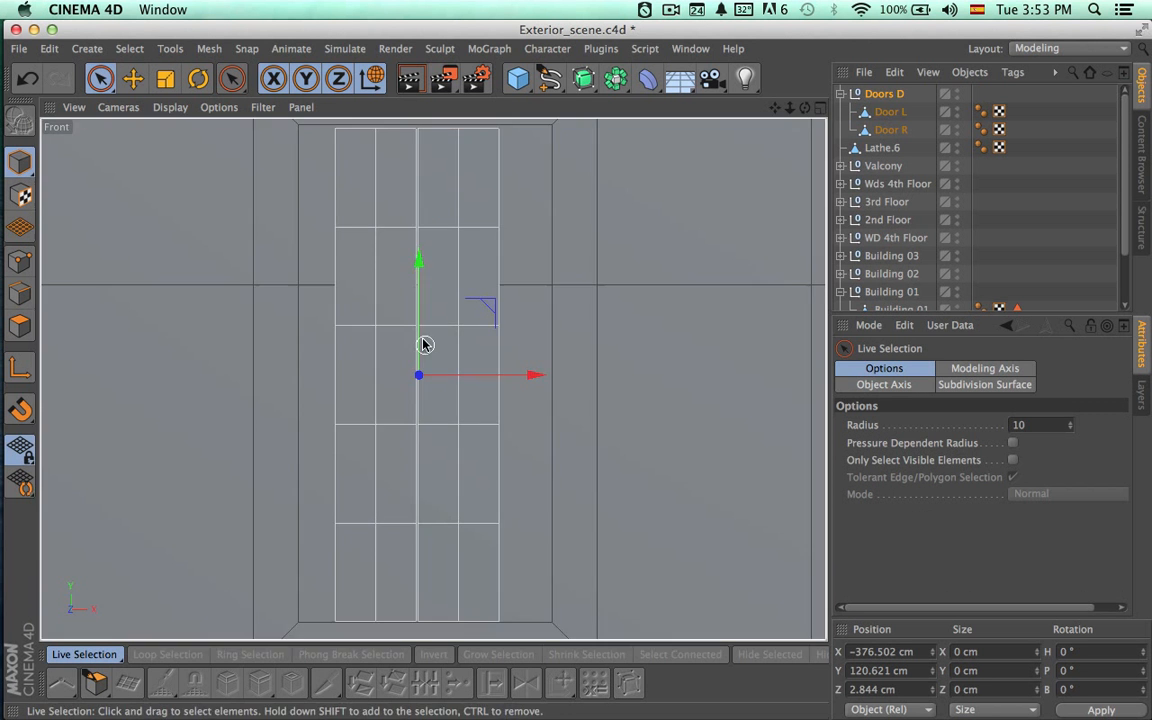
left_click_drag(420, 342, 420, 340)
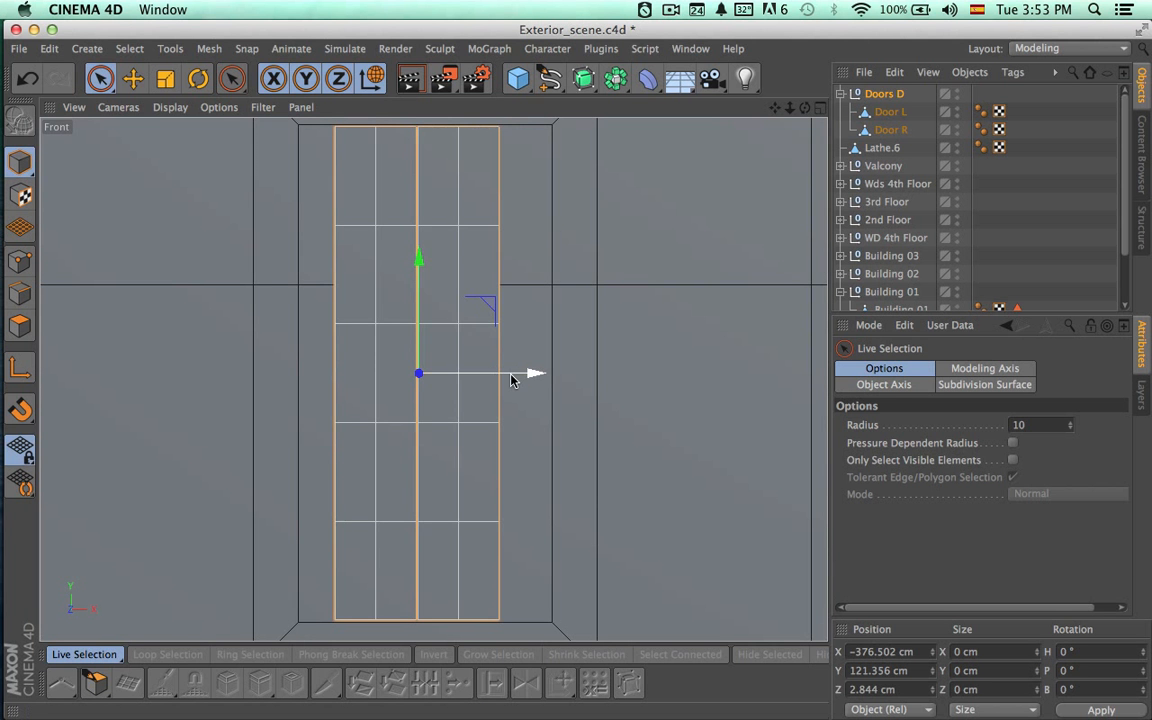
left_click_drag(511, 378, 476, 378)
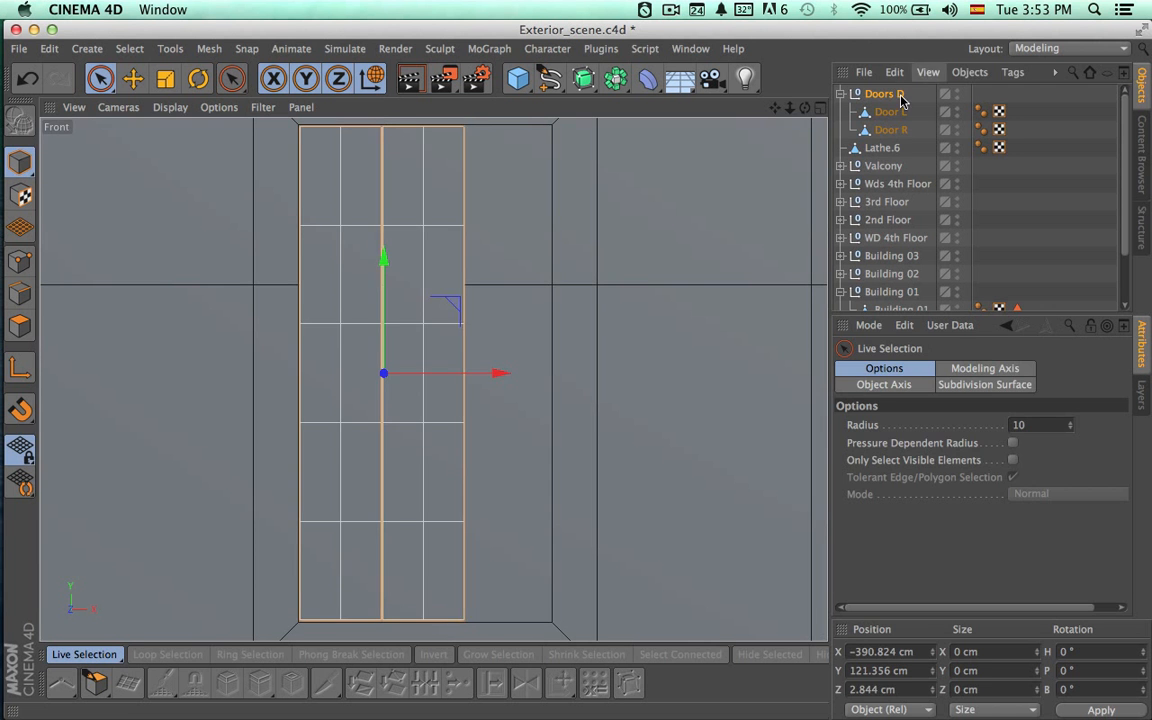
Delete Door R from the copied group and widen Door L to about 51.3 cm to fill the left half of the doorway.
left_click(890, 114)
left_click(891, 130)
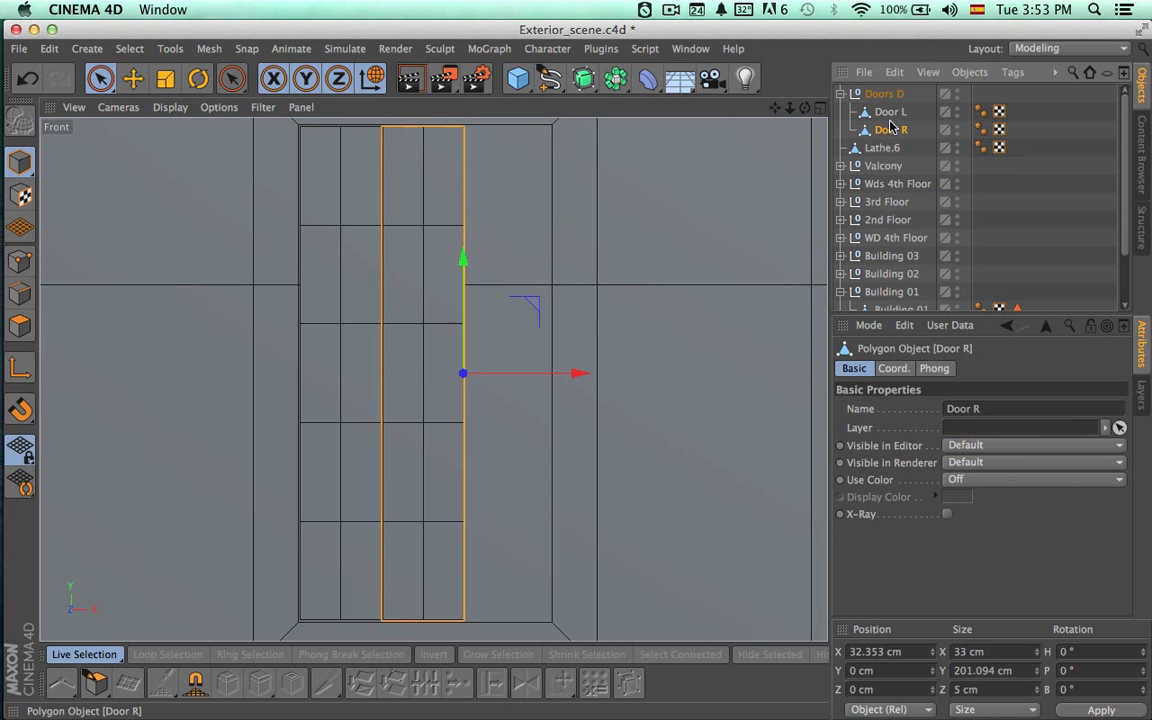
key("Delete")
key("t")
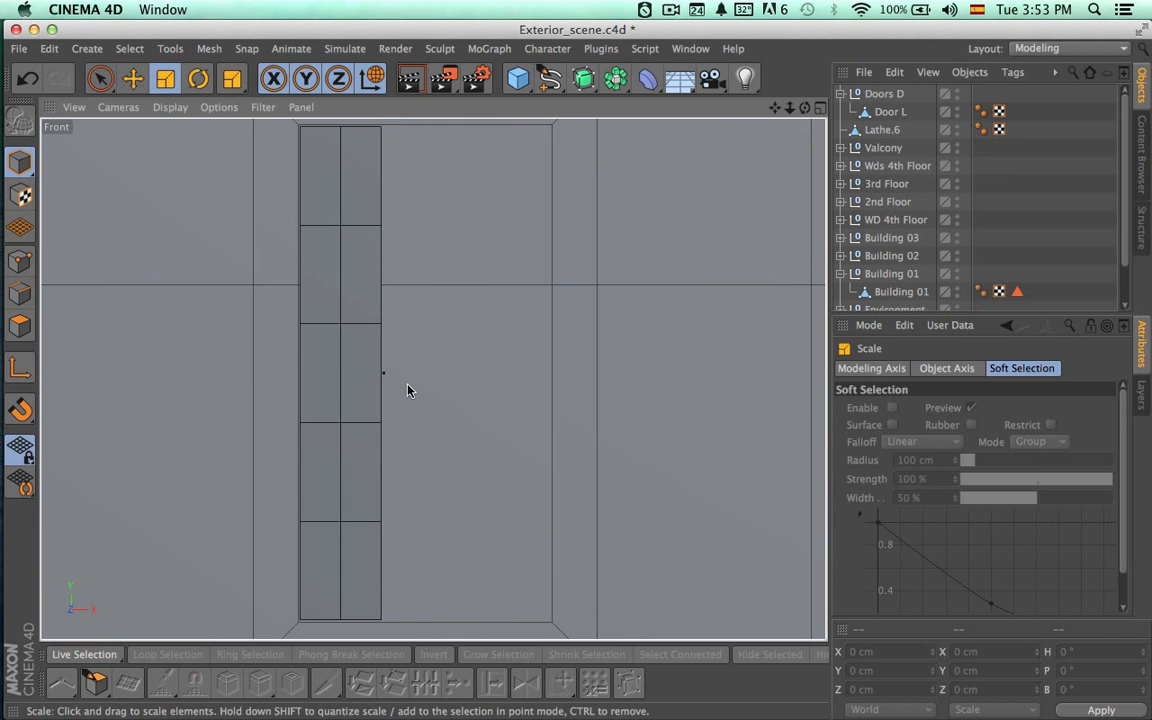
left_click(884, 93)
left_click(890, 112)
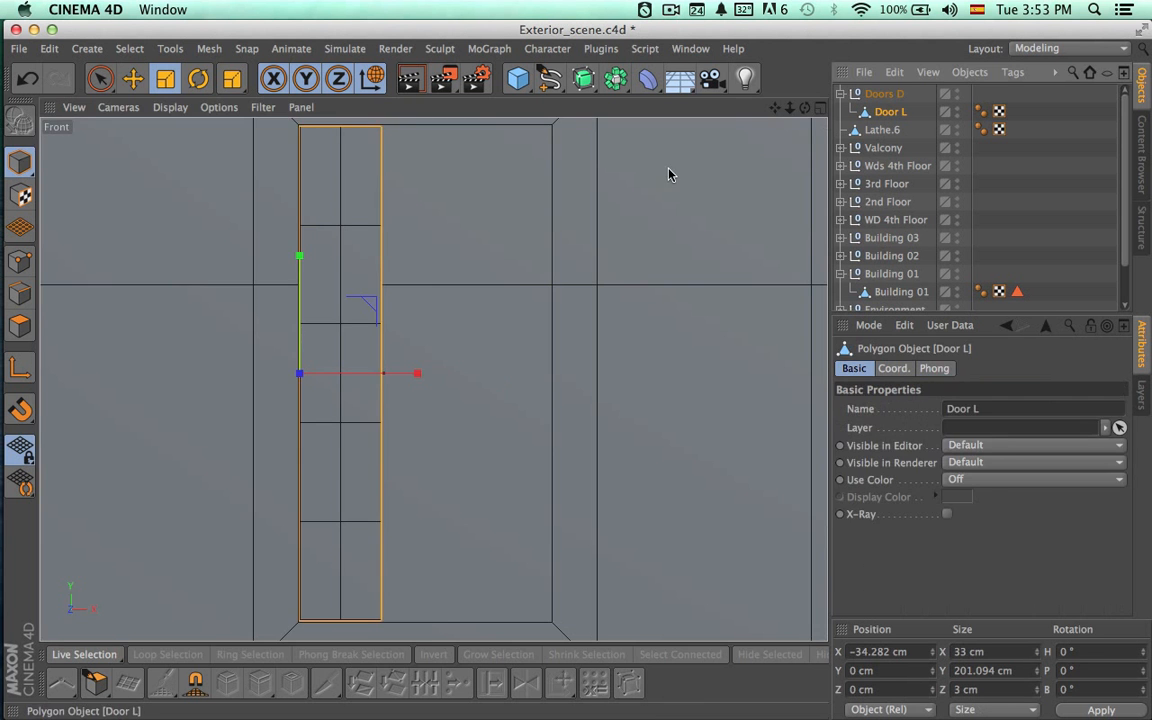
left_click_drag(417, 375, 547, 375)
Duplicate Door L, place the copy in the right half of the doorway and move it into the Doors D group.
key("super+c")
key("super+v")
key("space")
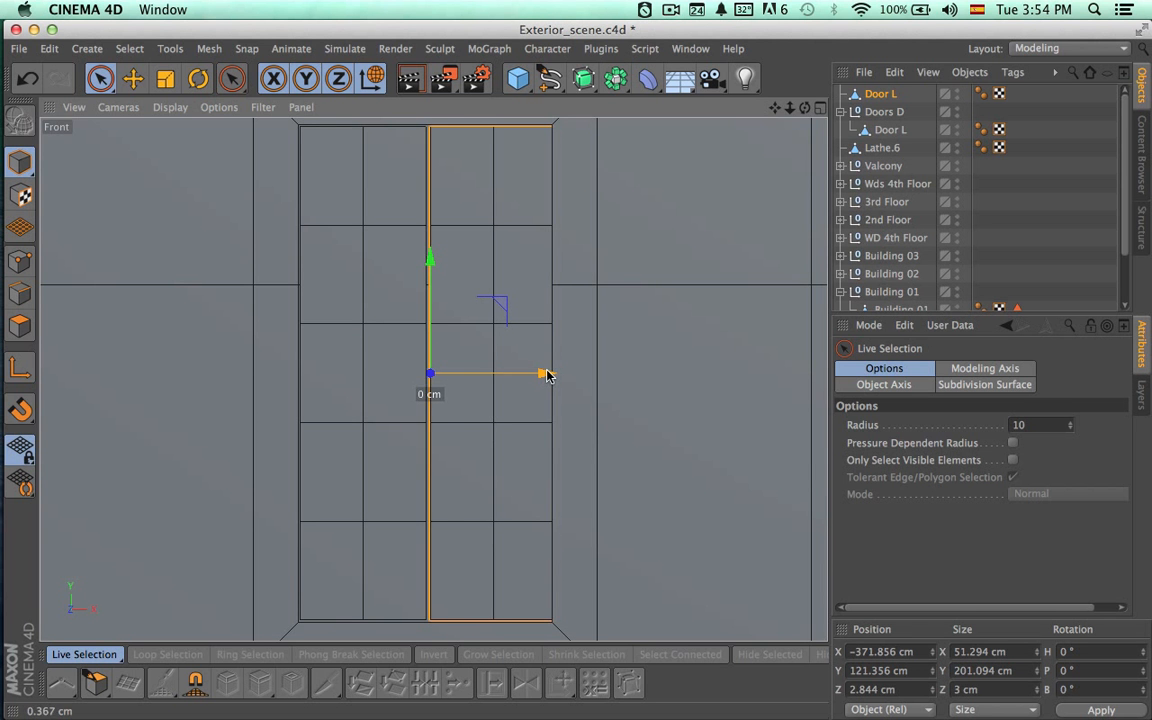
left_click(884, 130)
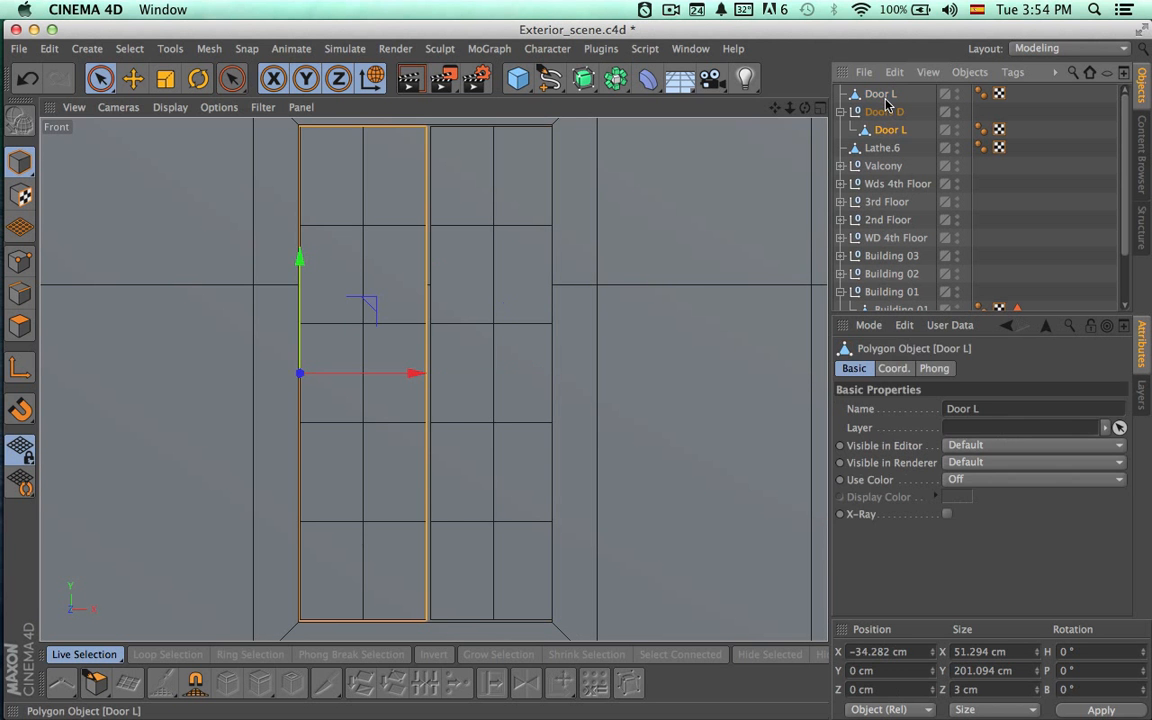
left_click_drag(884, 135, 884, 127)
Scale both doors in the group together to a width of about 51.26 cm.
left_click(884, 129)
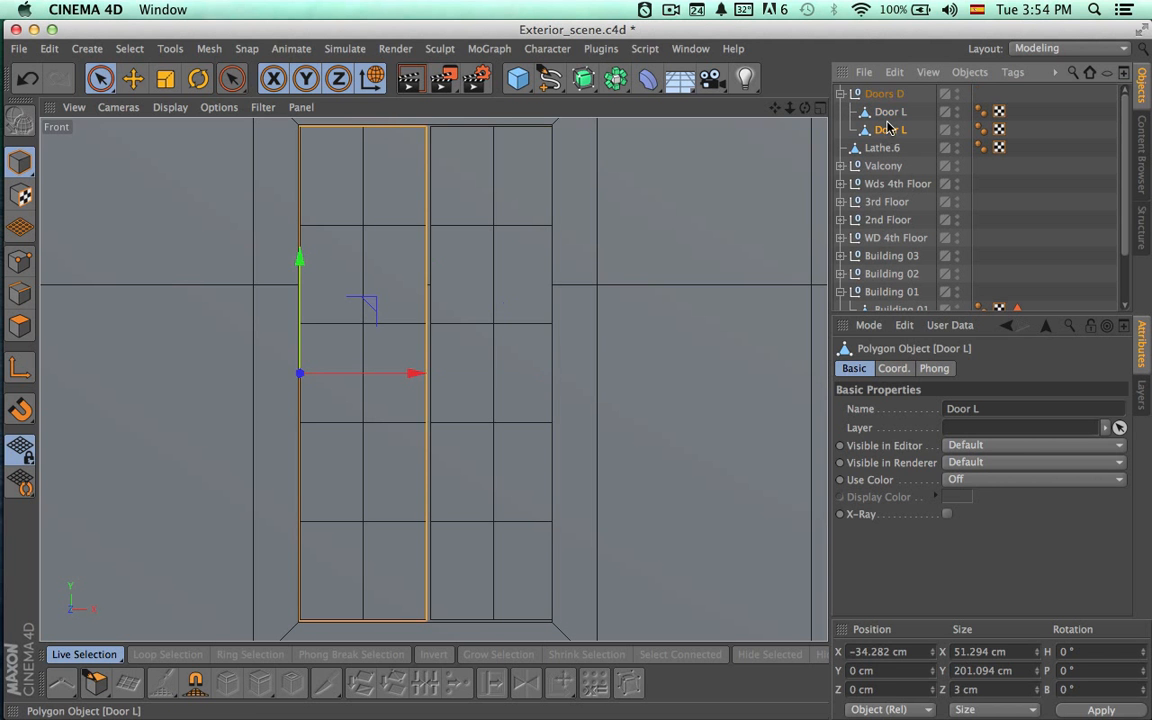
left_click(888, 112, "ctrl")
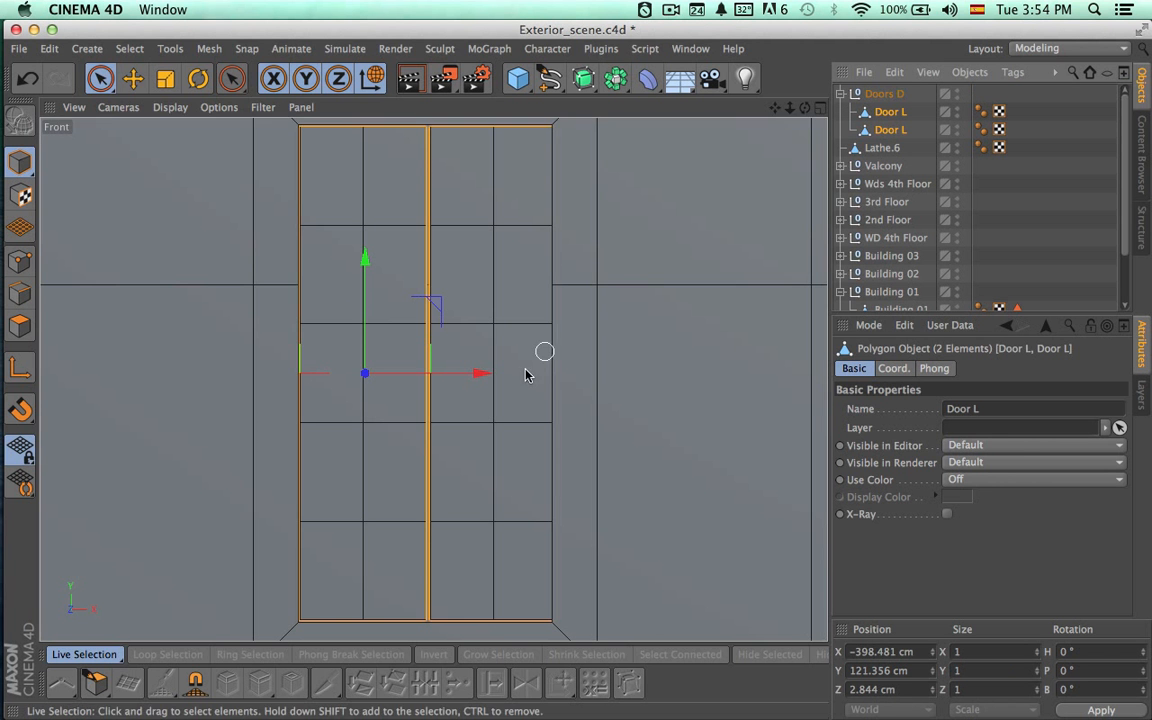
key("t")
left_click_drag(481, 377, 488, 375)
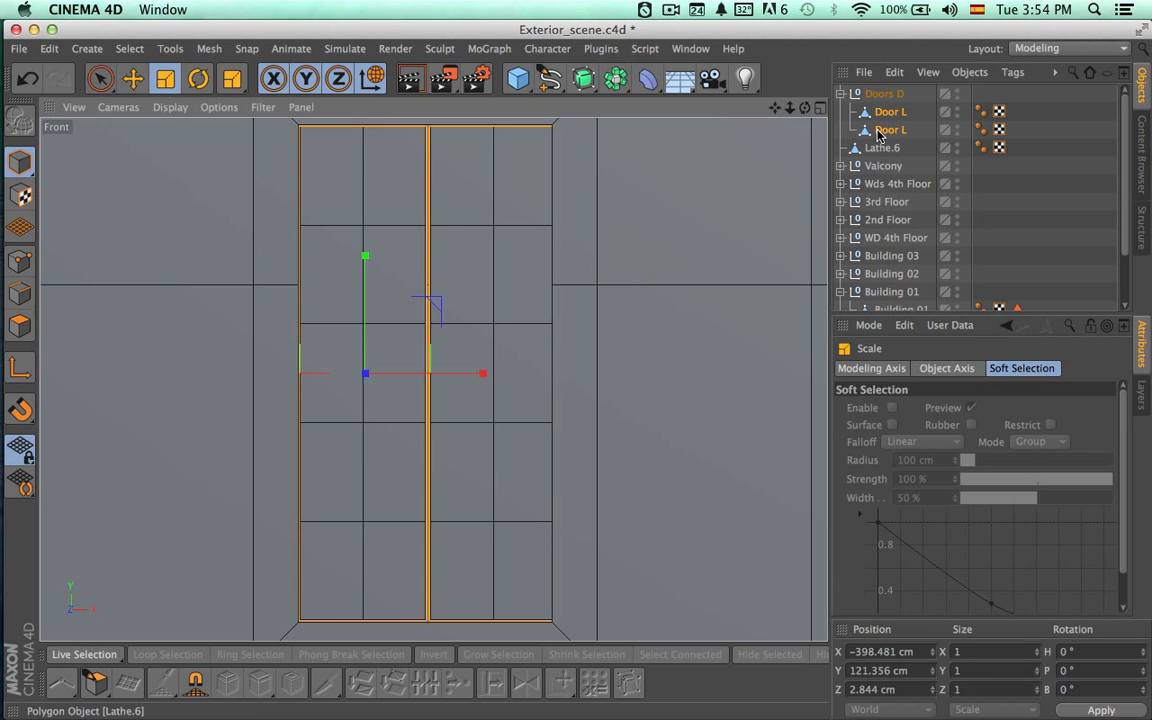
Nudge the right-hand door left to about X 18.2 cm and move its axis to its outer edge, about X 68.9 cm.
left_click(884, 112)
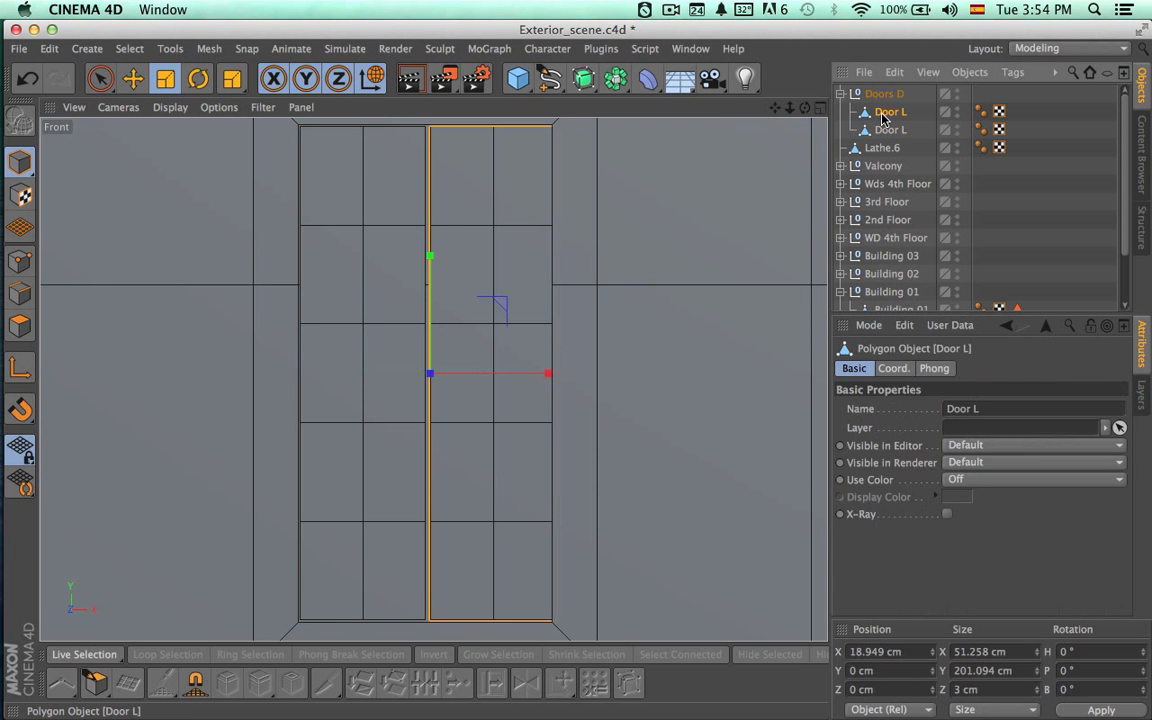
key("9")
left_click_drag(546, 377, 547, 375)
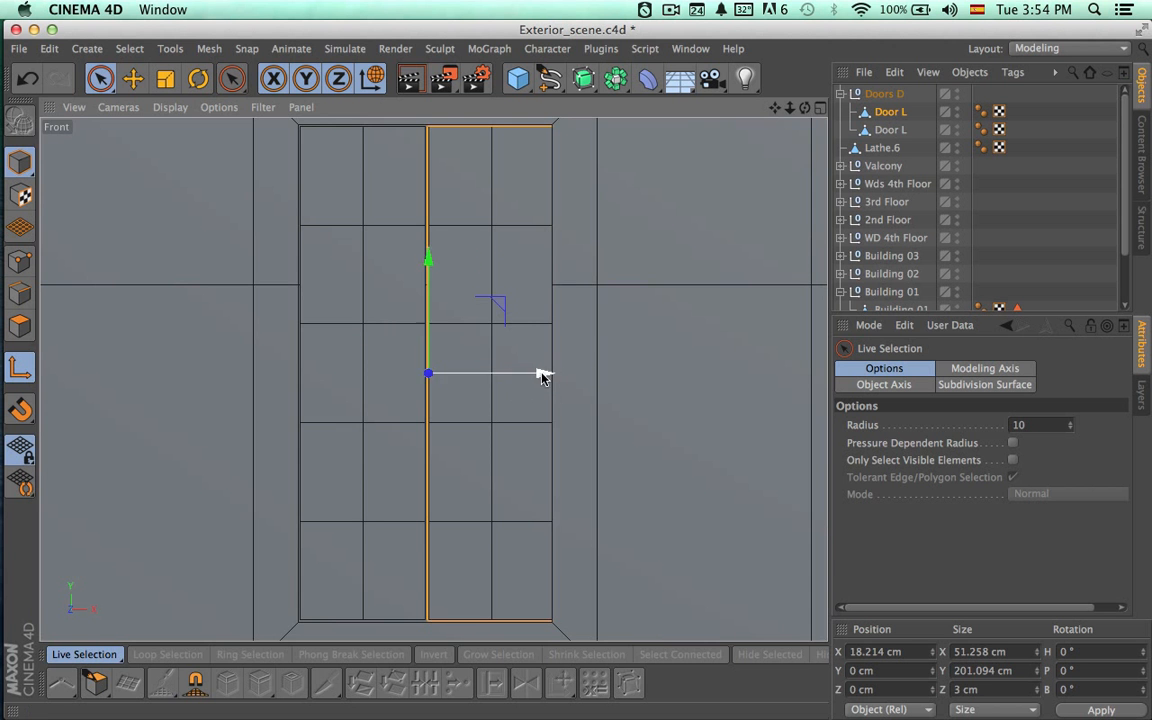
left_click_drag(540, 373, 665, 365)
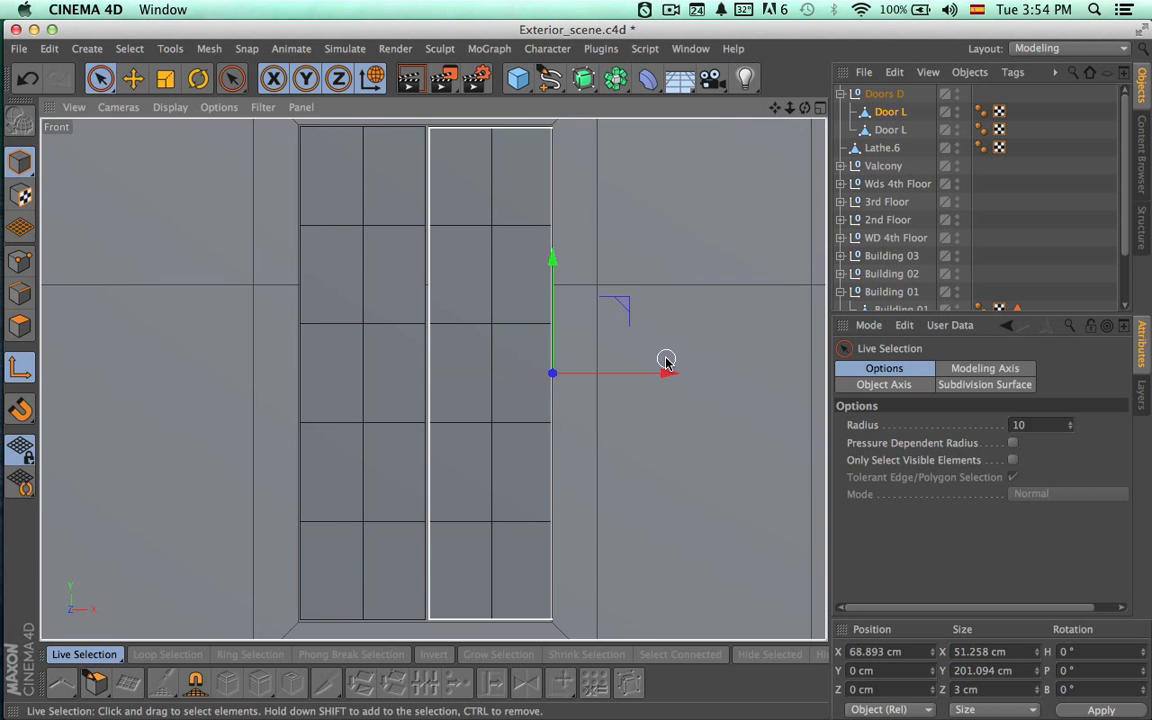
Shift the Doors D group slightly right within the doorway and nudge the right-hand door to about X 68.5 cm.
left_click(884, 97)
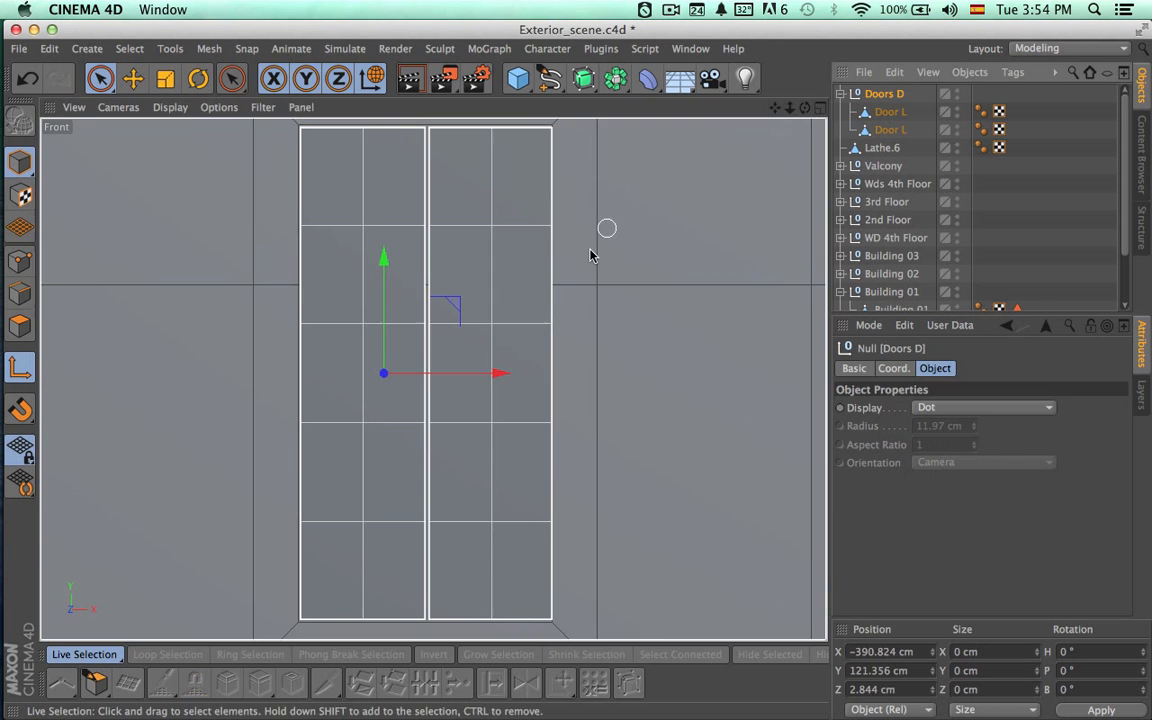
left_click_drag(500, 375, 500, 375)
key("super+z")
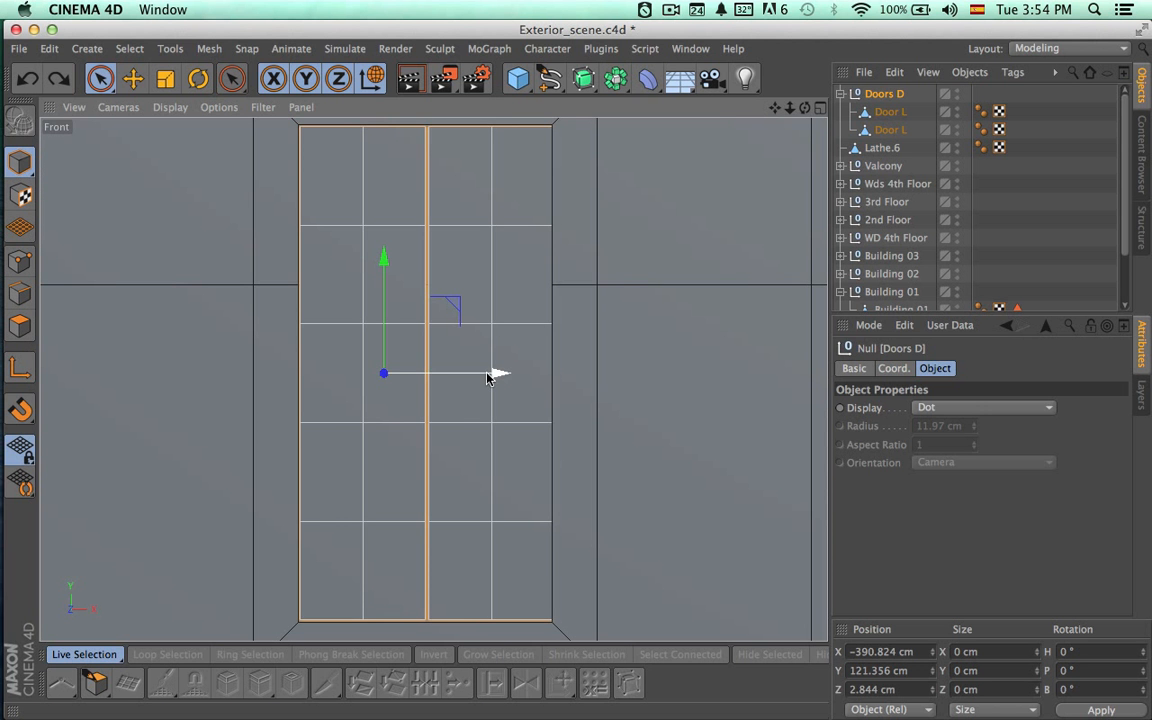
left_click_drag(488, 377, 491, 375)
left_click(890, 112)
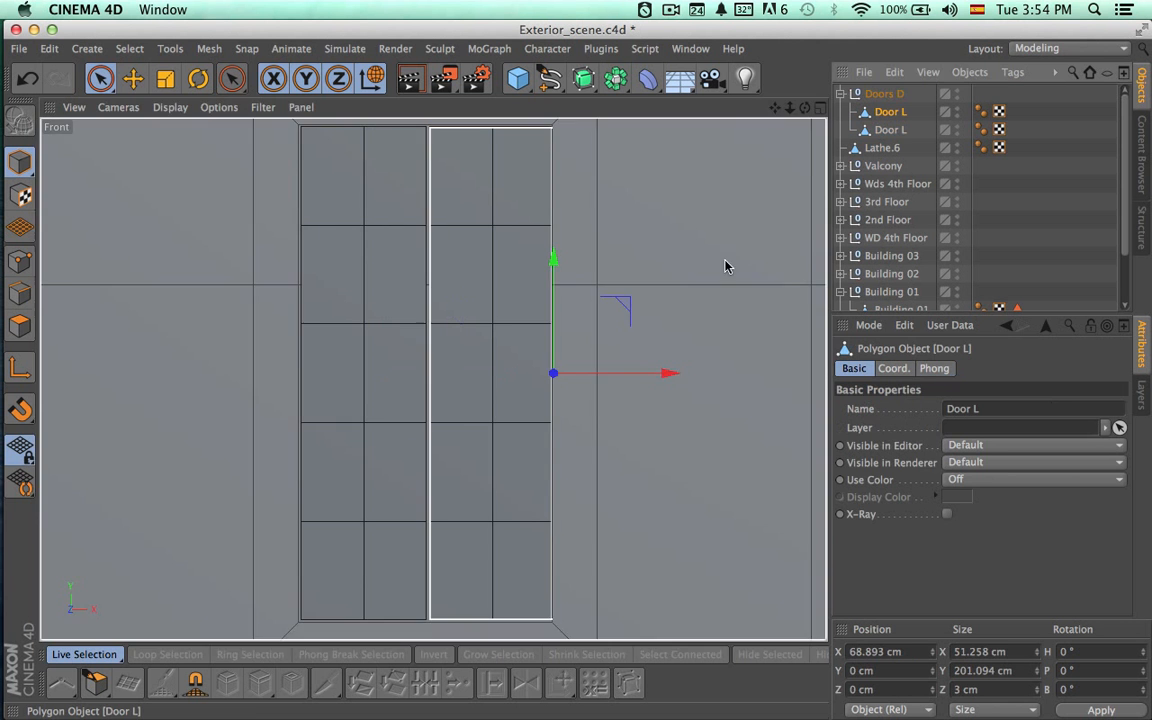
left_click_drag(659, 373, 661, 374)
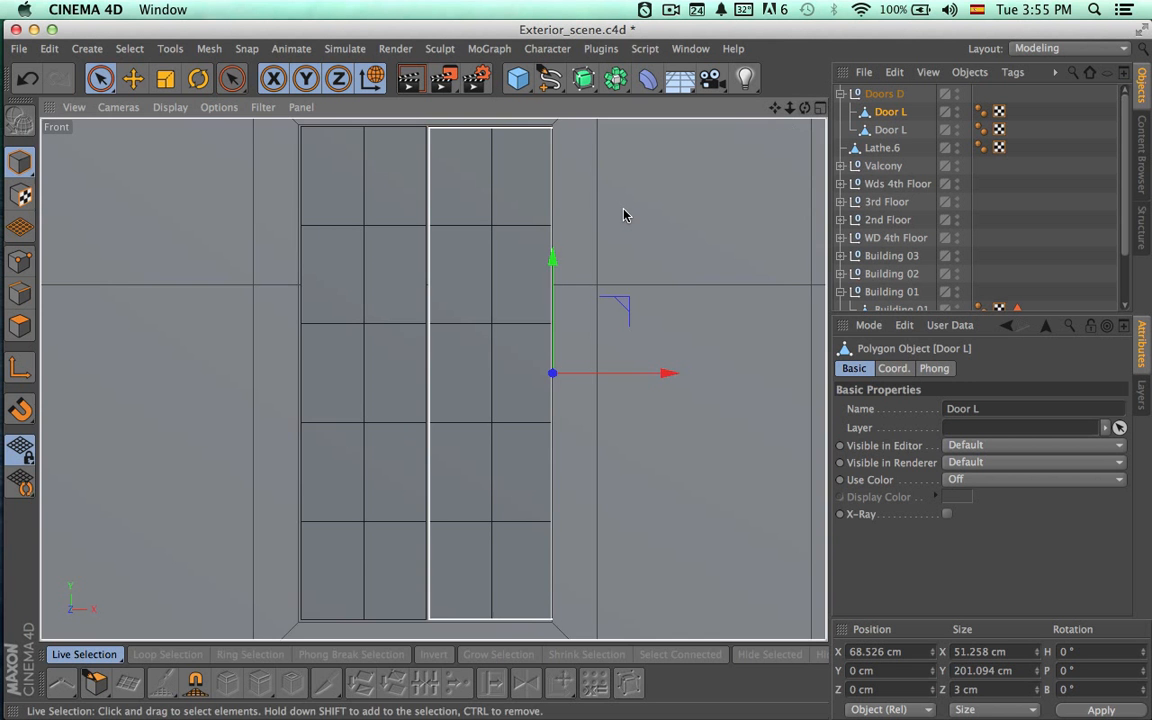
Push the Doors D group slightly back along Z into the ground-floor doorway in the perspective view.
left_click(889, 130)
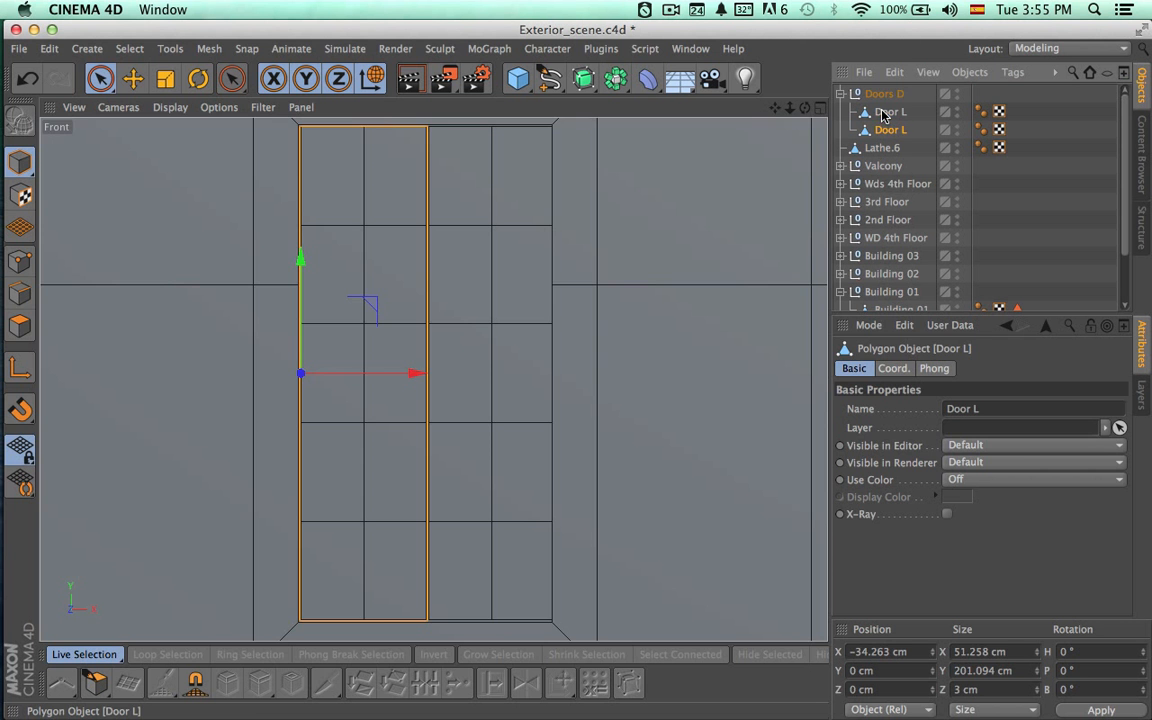
left_click(883, 113)
left_click(19, 326)
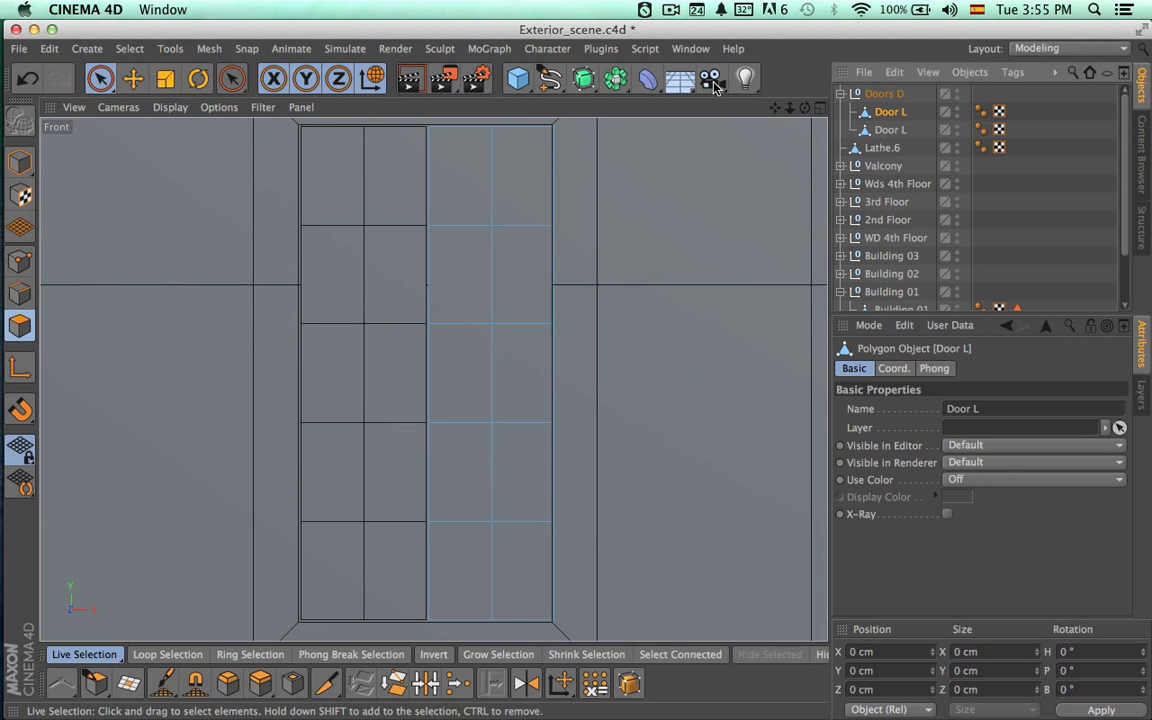
left_click(884, 93)
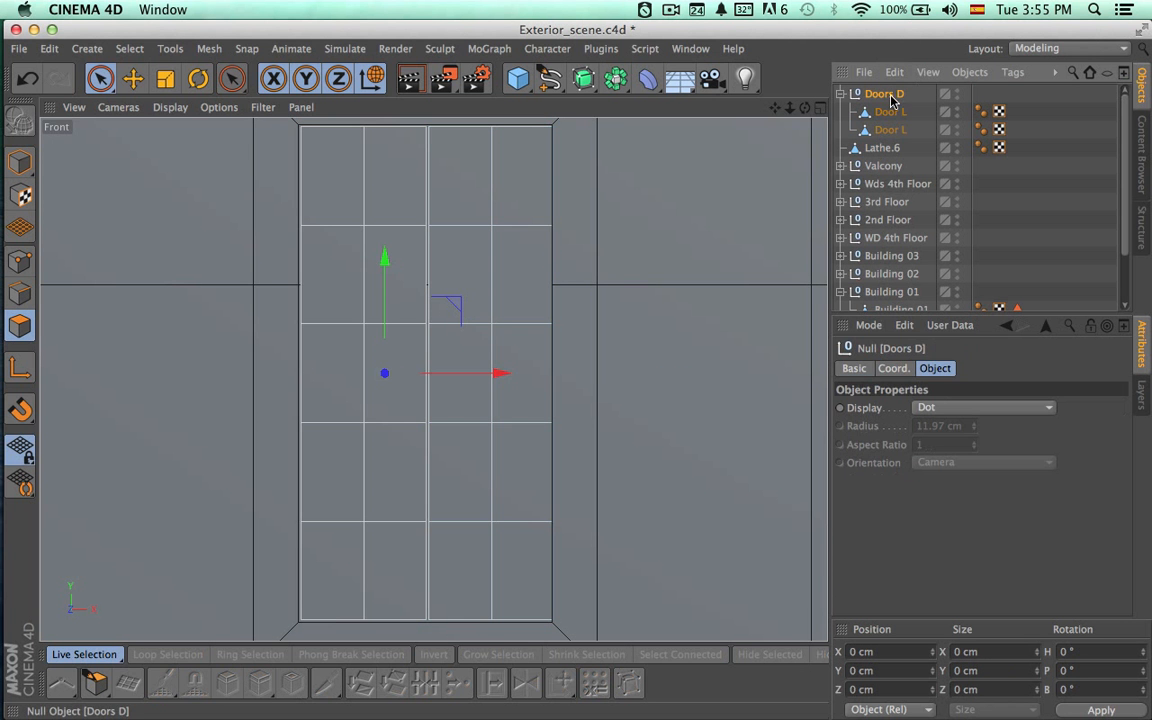
left_click(821, 114)
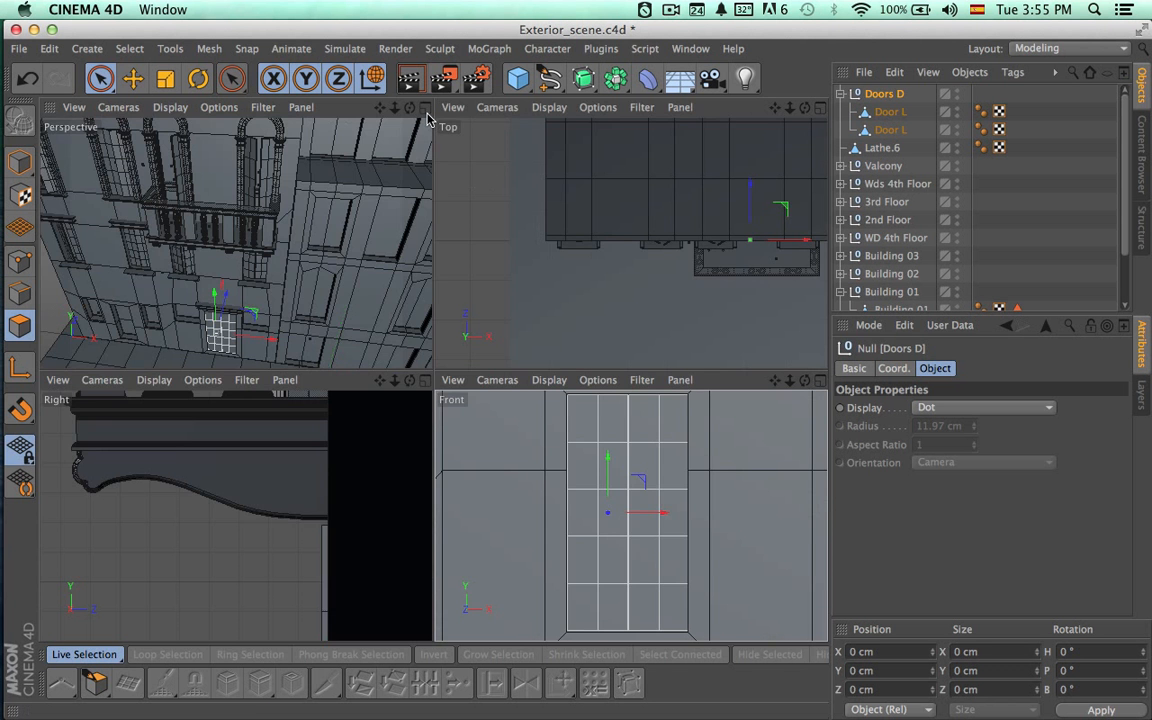
left_click(425, 108)
middle_click_drag(370, 554, 344, 436, "alt")
right_click_drag(382, 439, 606, 386, "alt")
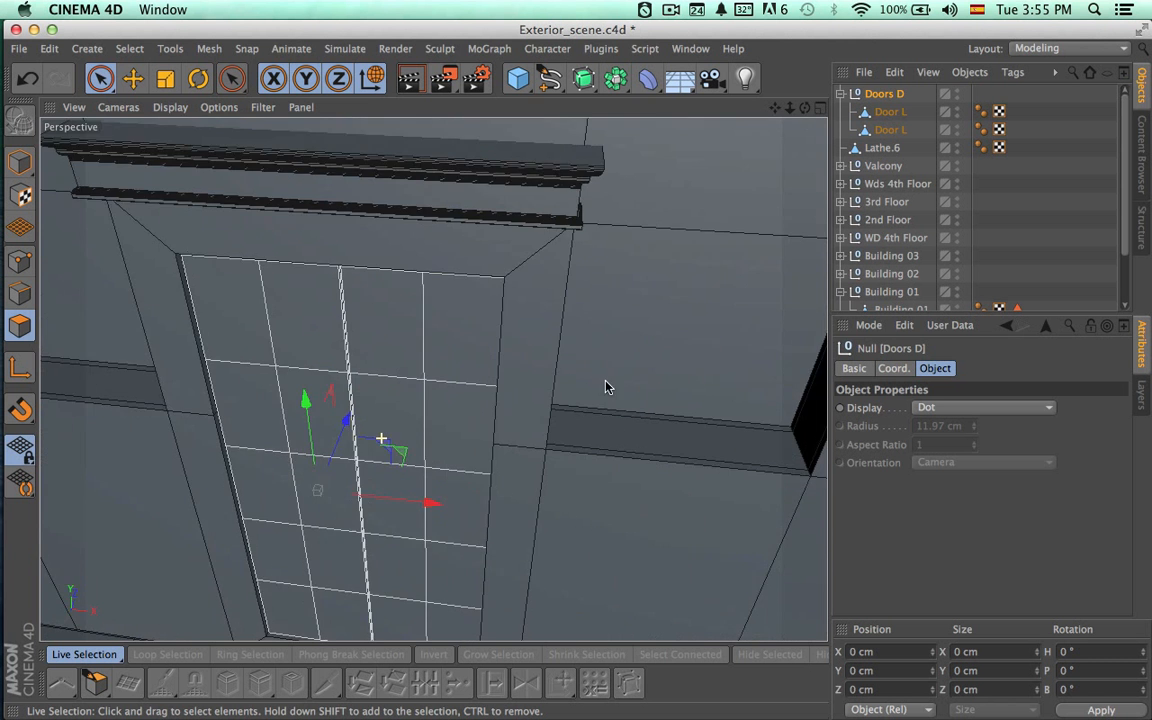
mouse_move(594, 397)
left_mouse_down("alt")
mouse_move(447, 439)
mouse_move(427, 400)
left_mouse_up("alt")
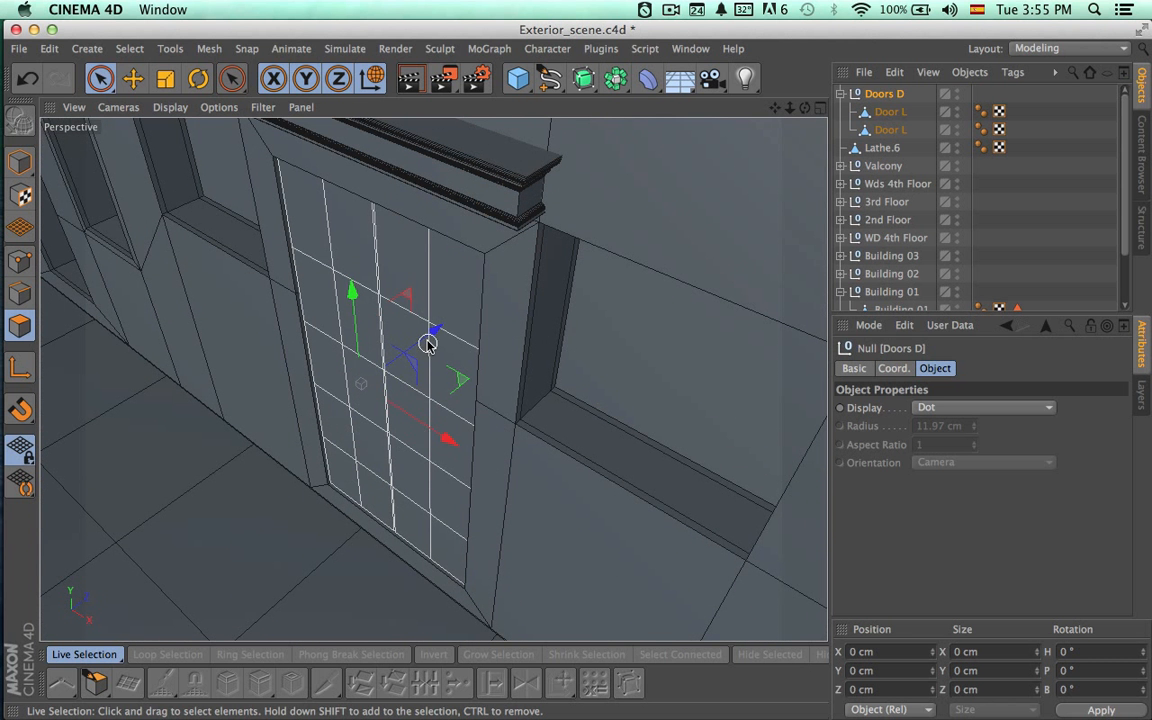
mouse_move(428, 342)
left_mouse_down()
mouse_move(462, 314)
mouse_move(436, 338)
left_mouse_up()
Select the left-hand door in the Doors D group and show it in a full-size front view.
left_click_drag(411, 453, 538, 316, "alt")
left_click_drag(532, 377, 555, 348, "alt")
left_click(890, 130)
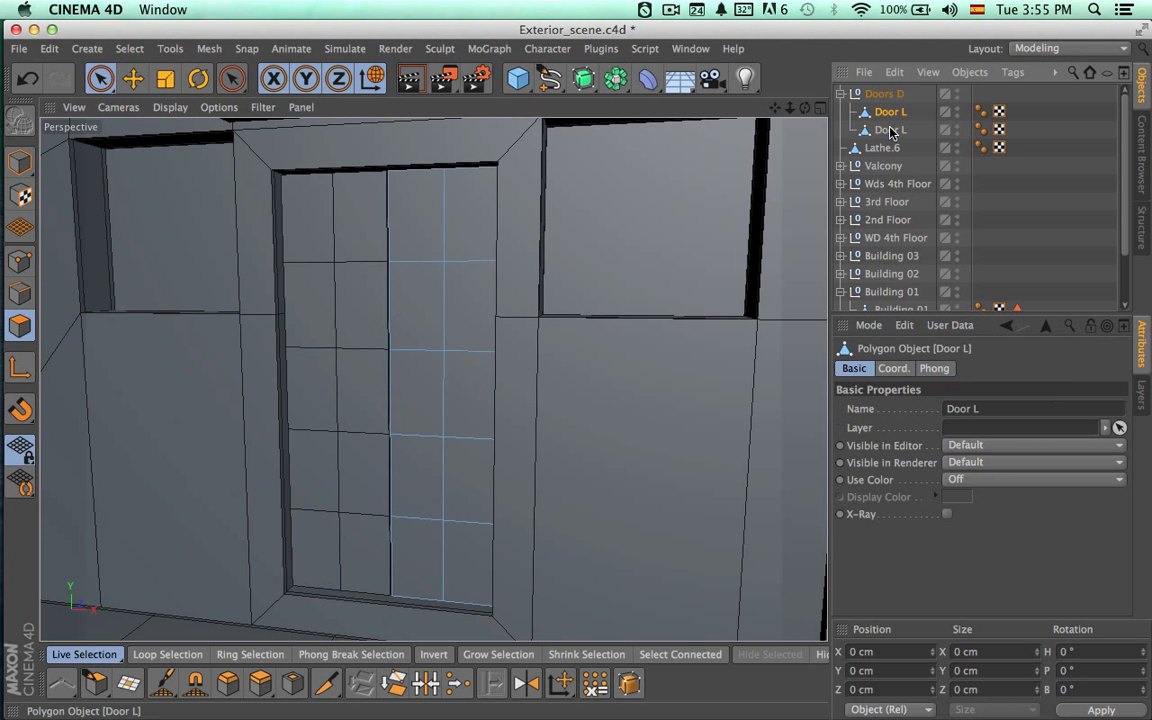
left_click(890, 130)
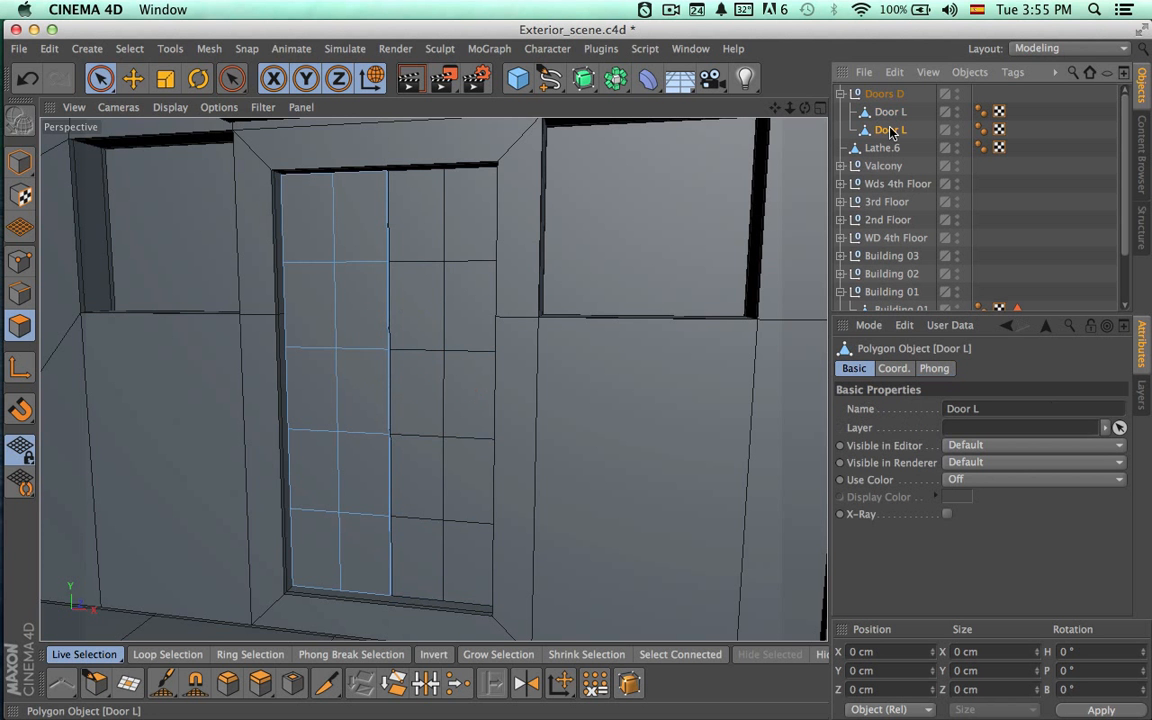
left_click(820, 108)
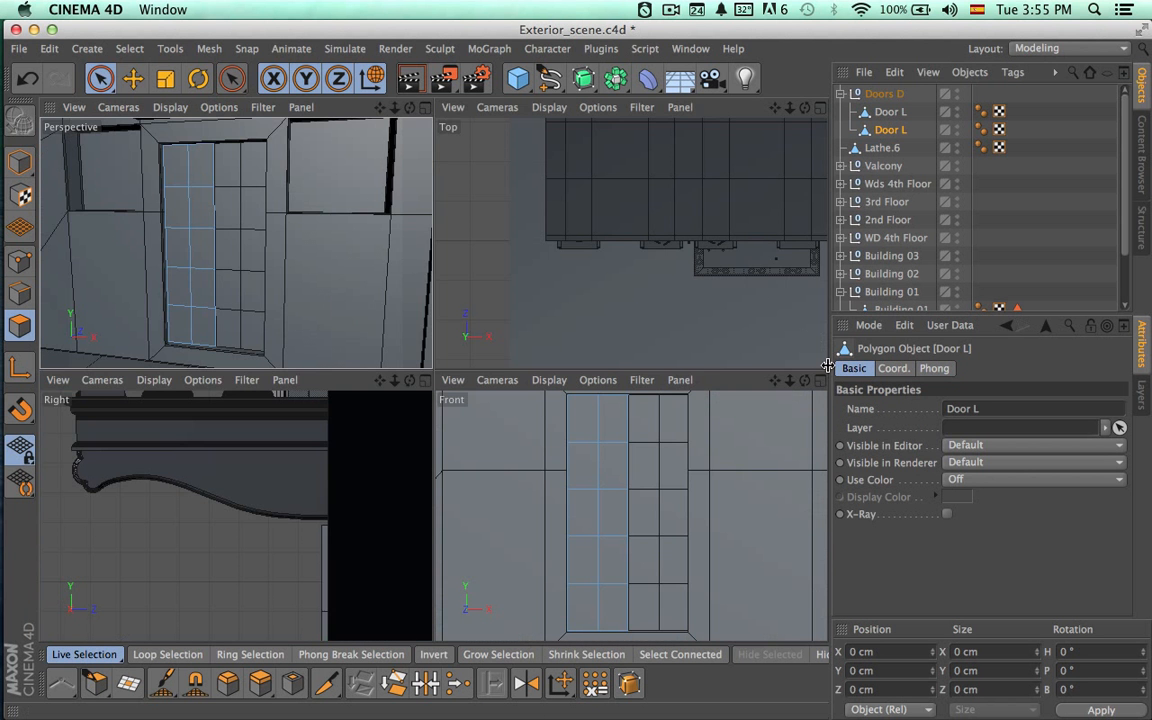
left_click(820, 380)
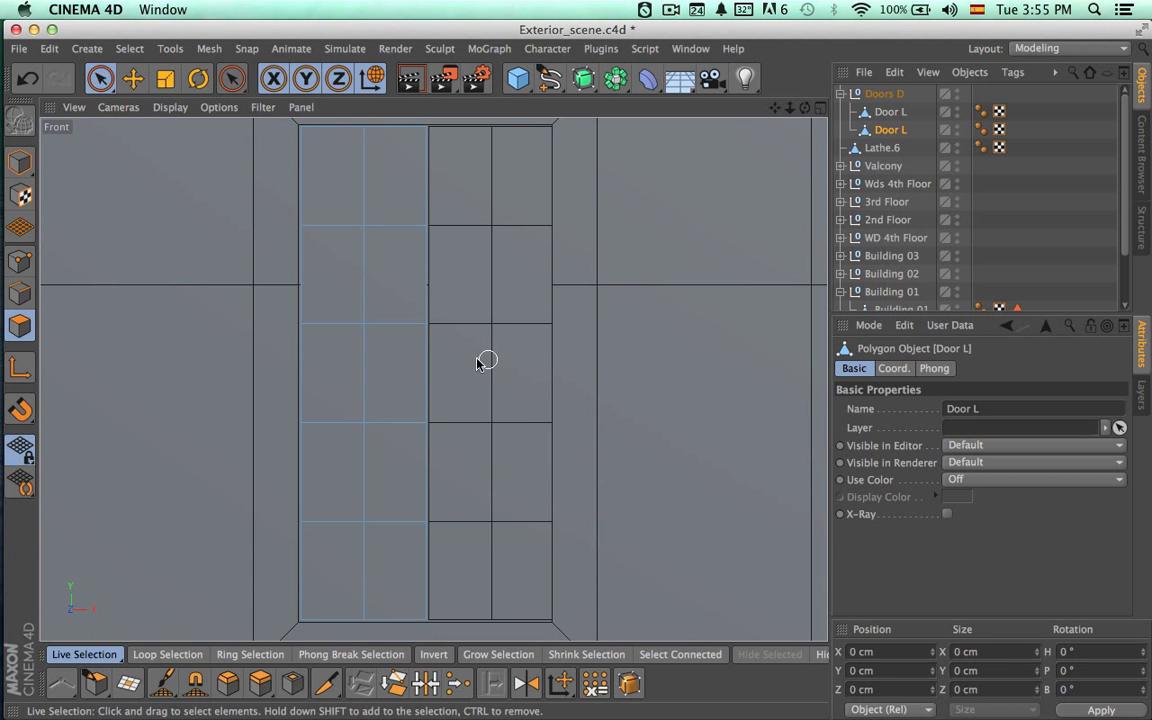
mouse_move(395, 290)
left_mouse_down()
mouse_move(357, 226)
mouse_move(375, 247)
left_mouse_up()
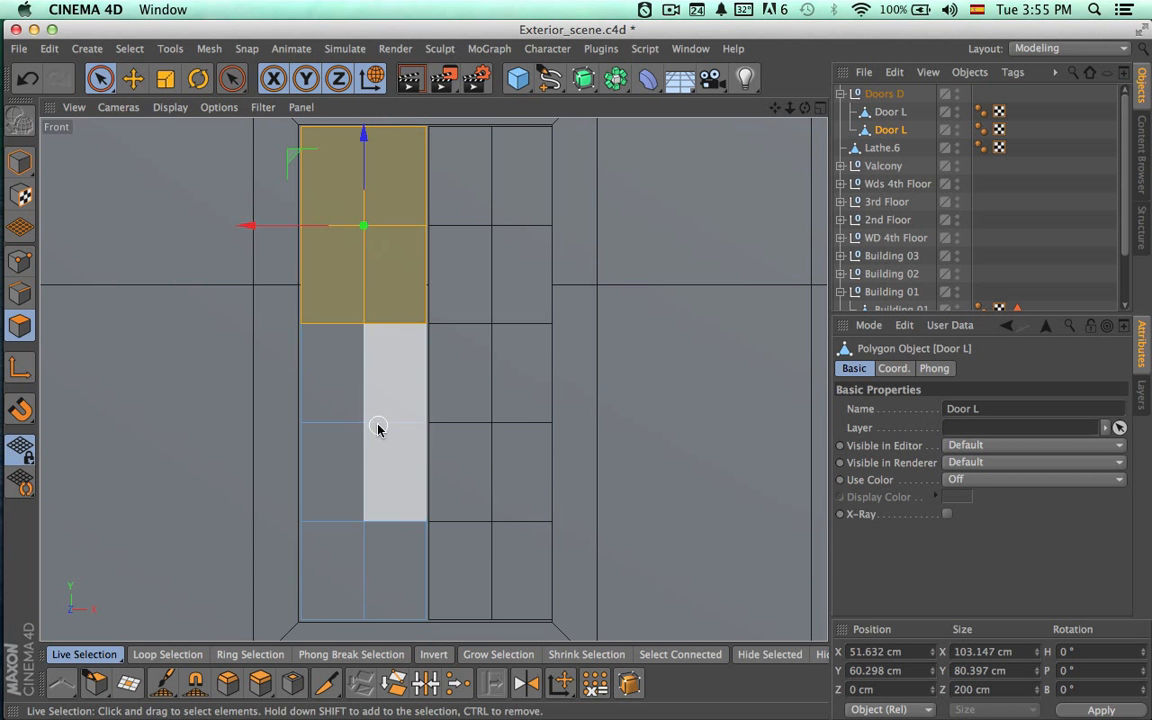
mouse_move(347, 501)
left_mouse_down("shift")
mouse_move(347, 522)
mouse_move(386, 540)
mouse_move(585, 490)
left_mouse_up("shift")
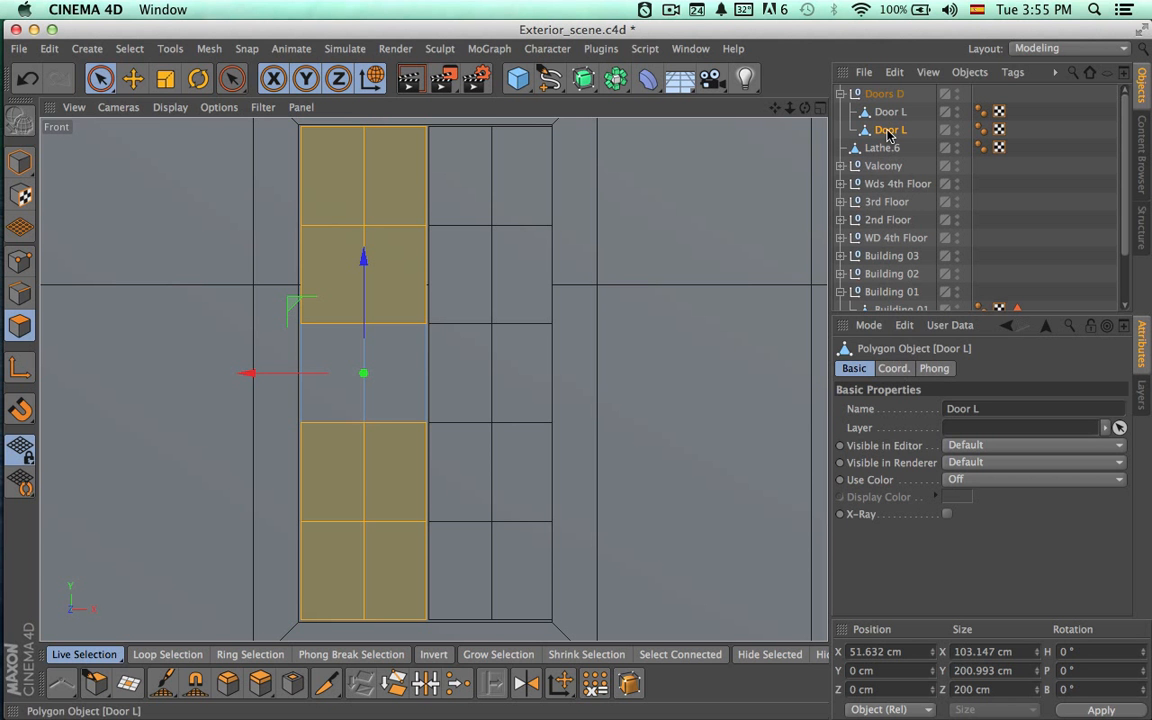
key("t")
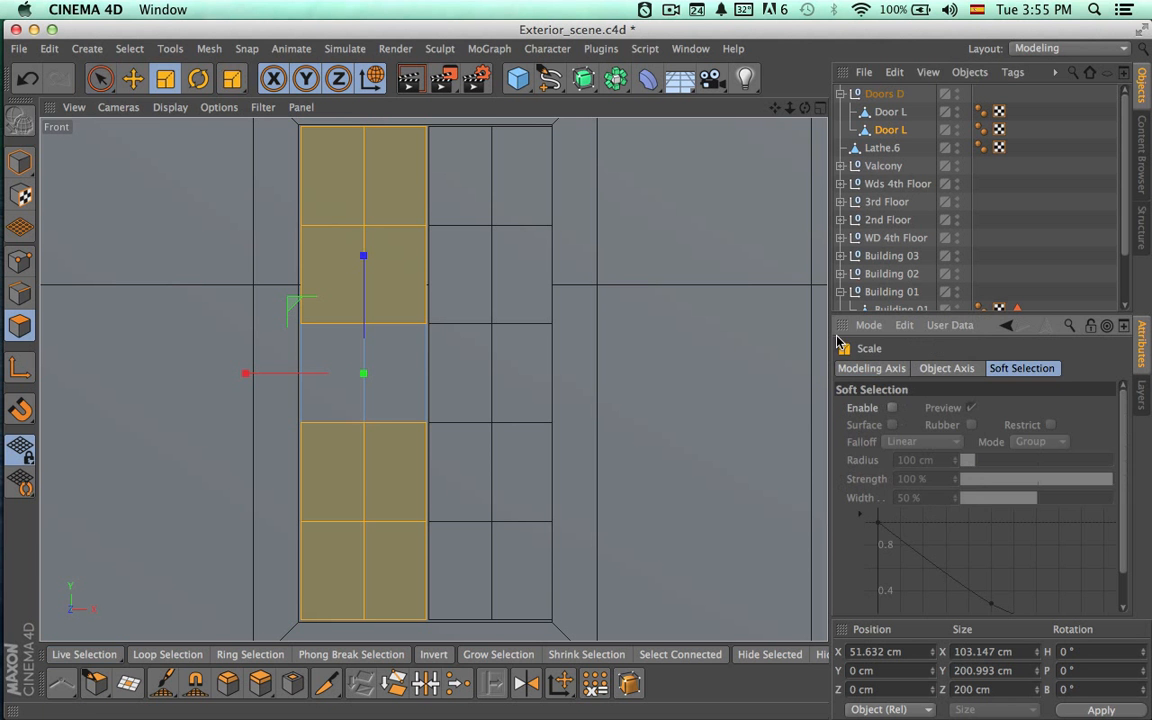
key("space")
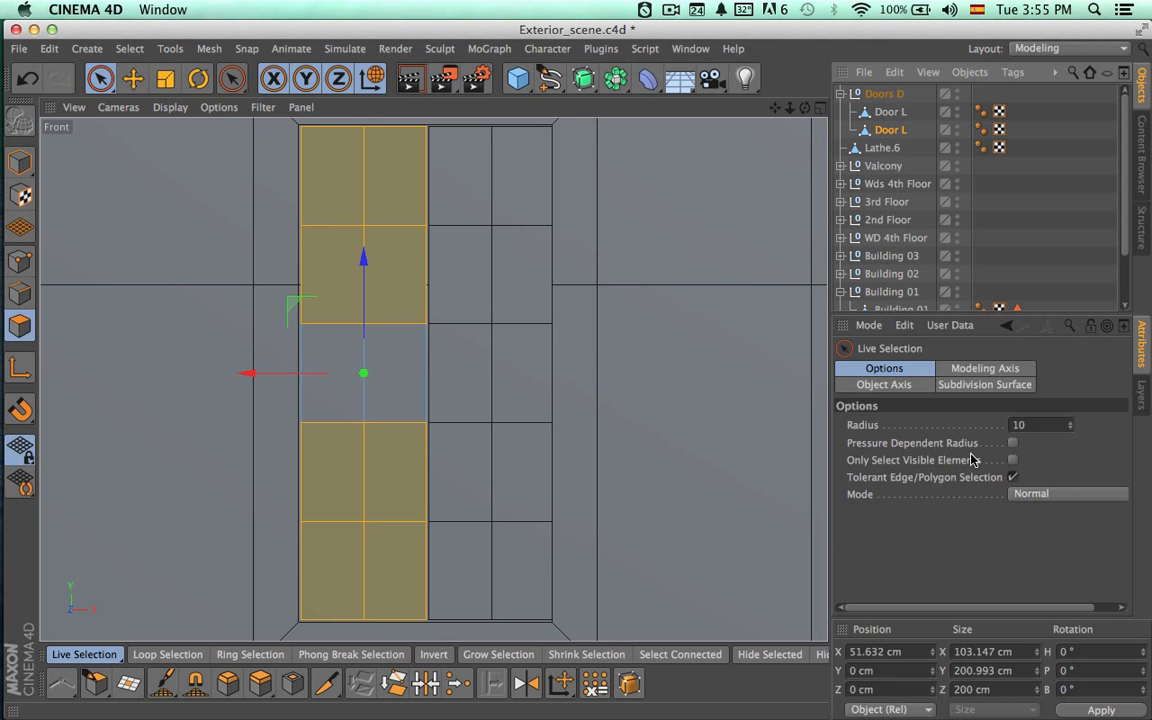
Limit selection to visible elements and select the front polygons of the left-hand door's upper two and lower two rows.
left_click(1011, 463)
mouse_move(366, 519)
left_mouse_down()
mouse_move(380, 524)
mouse_move(350, 530)
left_mouse_up()
mouse_move(370, 200)
left_mouse_down("shift")
mouse_move(381, 237)
mouse_move(355, 218)
left_mouse_up("shift")
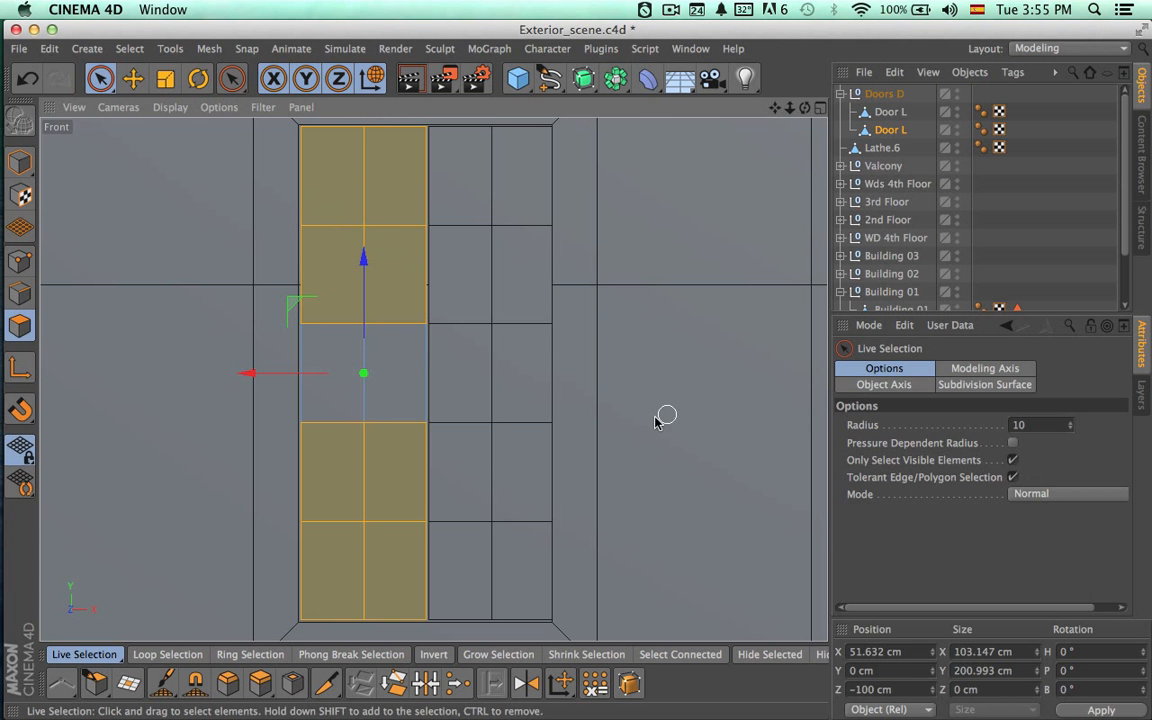
Inner-extrude the two selected panels by about 6.08 cm and narrow them along X to about 79.1 cm.
left_click(291, 688)
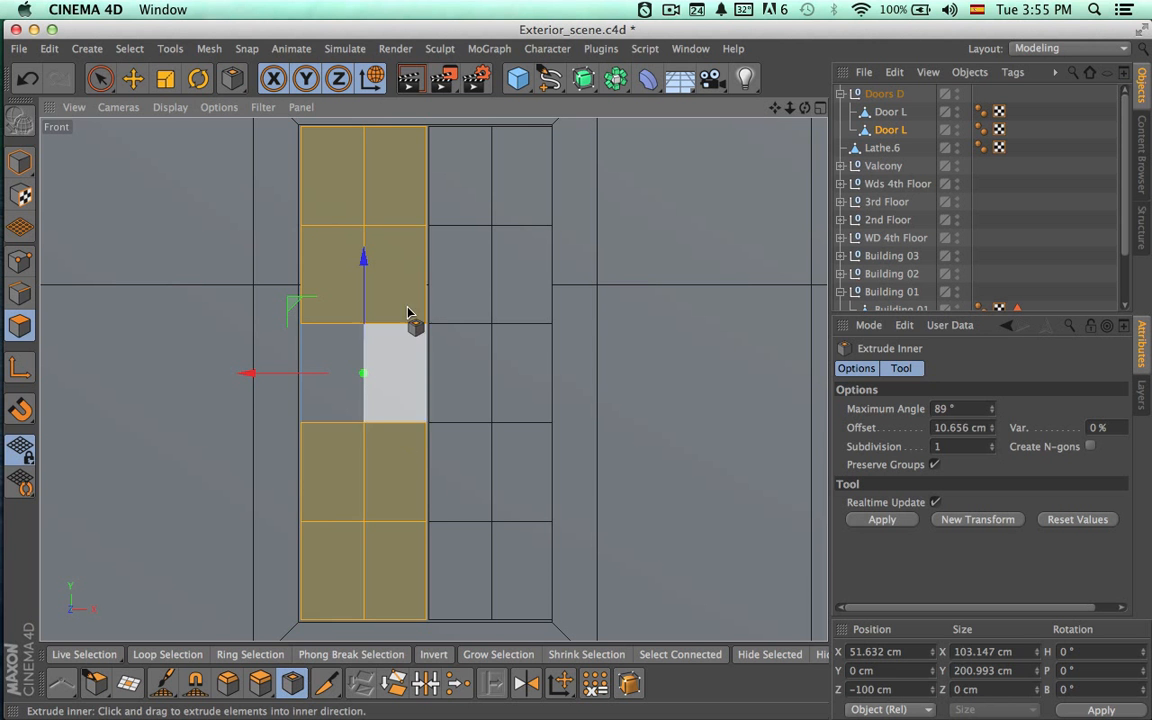
left_click_drag(412, 258, 367, 258)
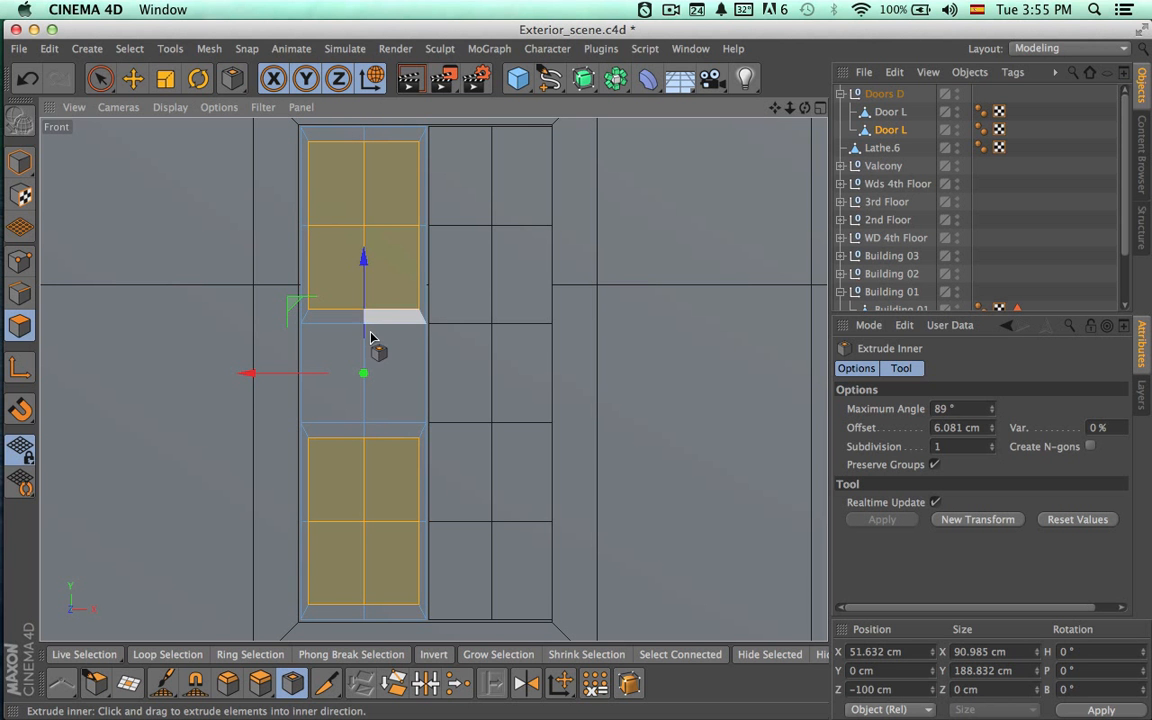
key("t")
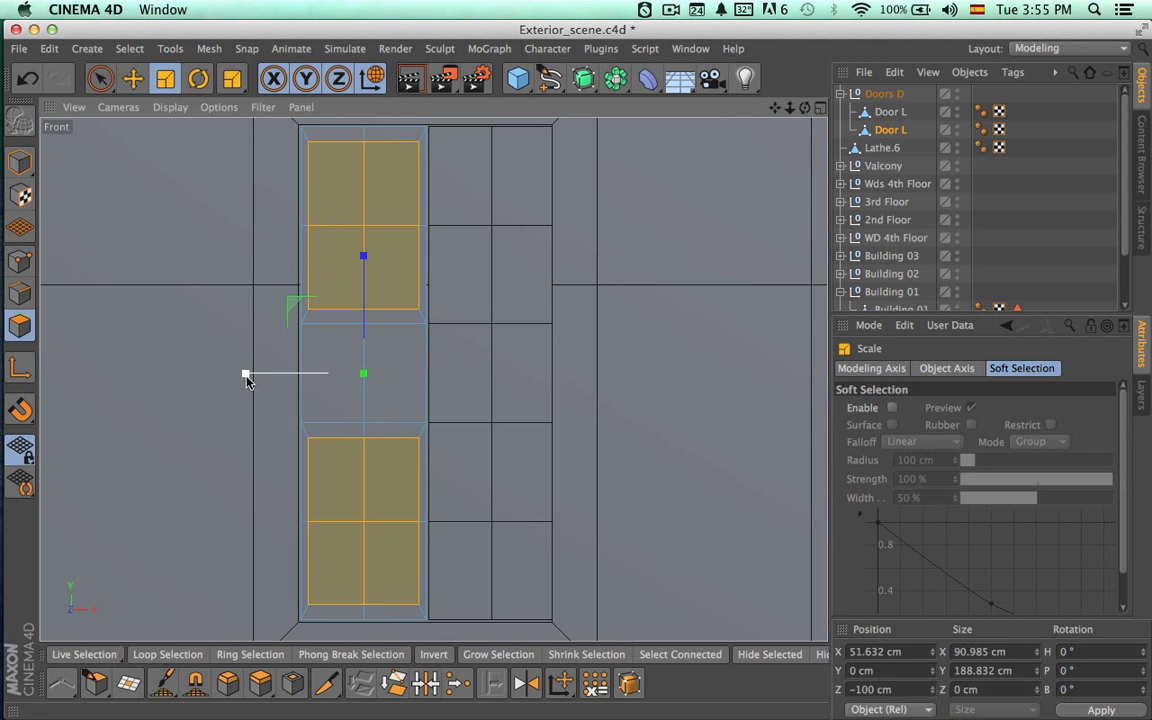
left_click_drag(244, 378, 260, 374)
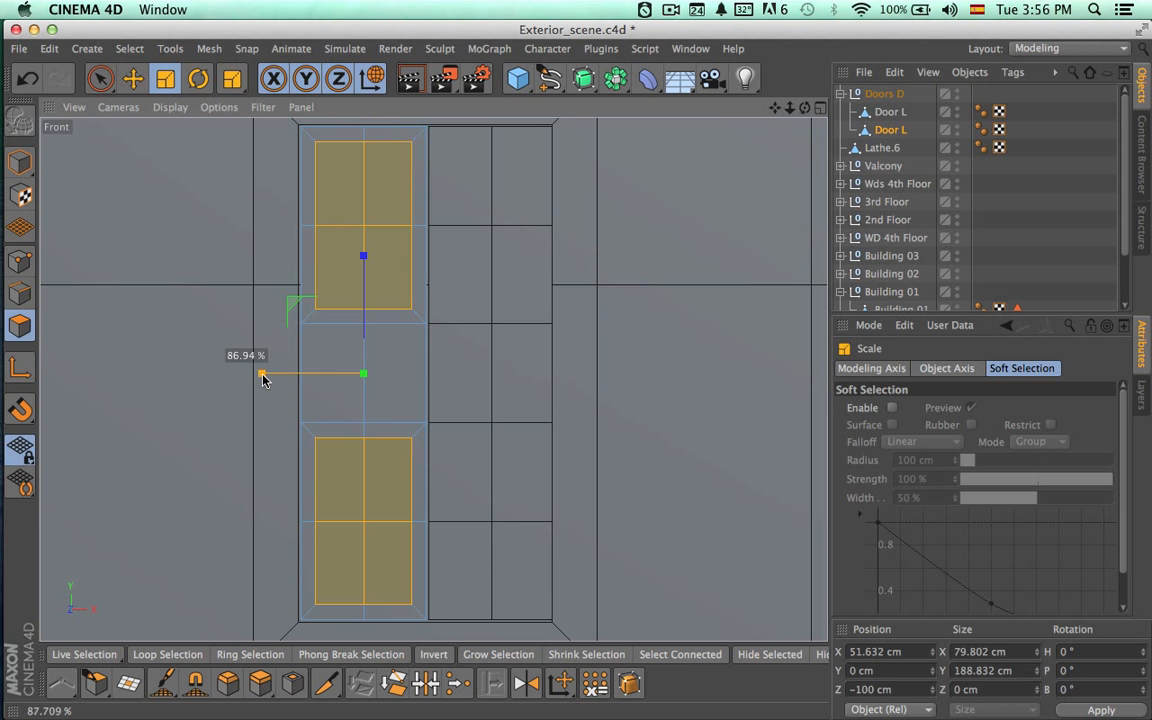
left_click_drag(263, 379, 248, 375)
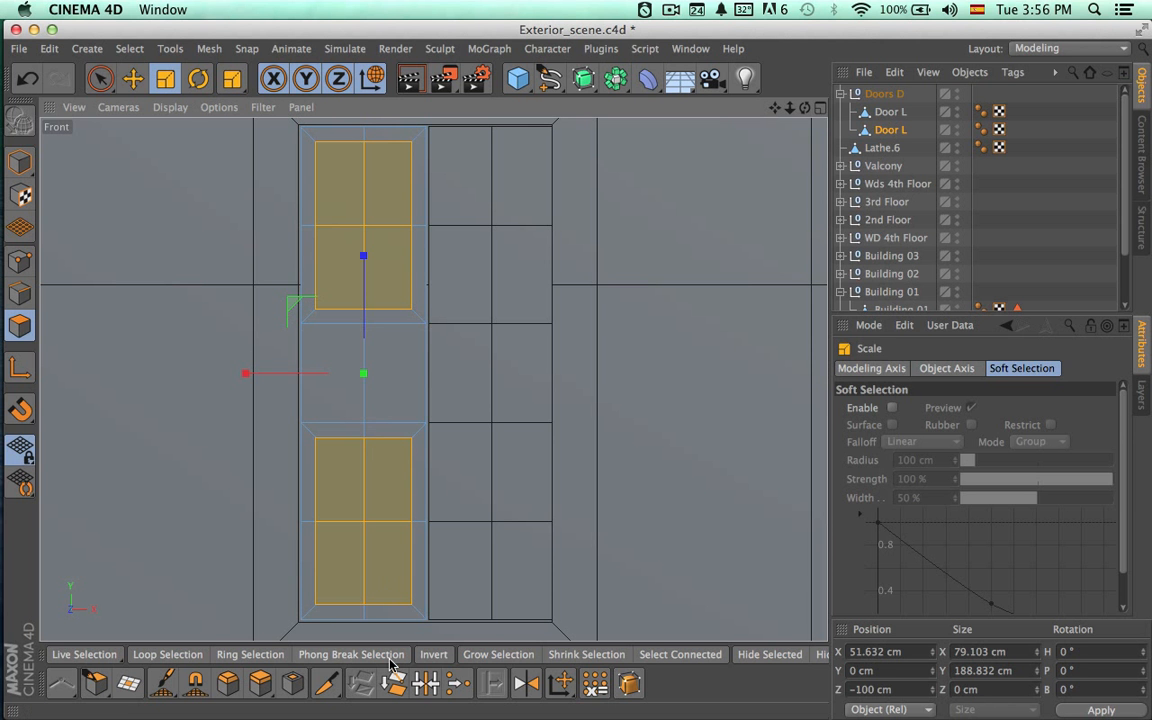
Inner-extrude both panels again by about 3.49 cm and narrow them along X to about 62.7 cm.
left_click(293, 683)
left_click_drag(386, 303, 412, 303)
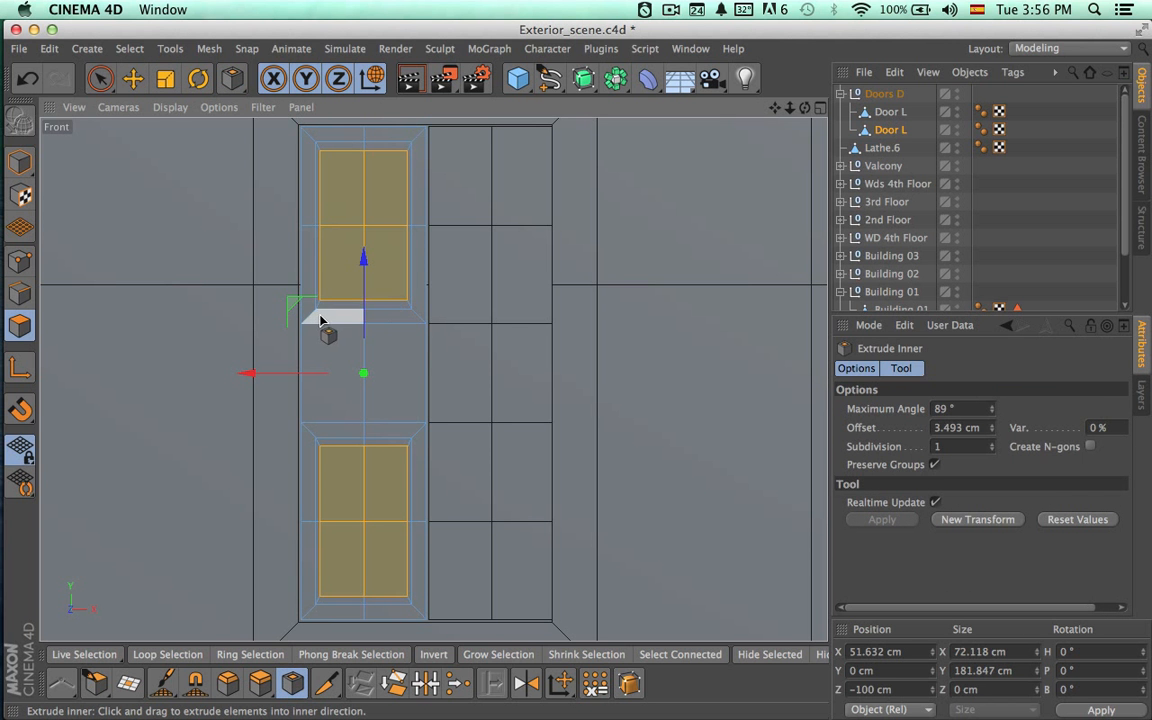
key("t")
left_click_drag(252, 373, 267, 375)
Add a third inner extrusion of about 6.32 cm to both panels and narrow them along X to about 43.15 cm.
left_click(292, 684)
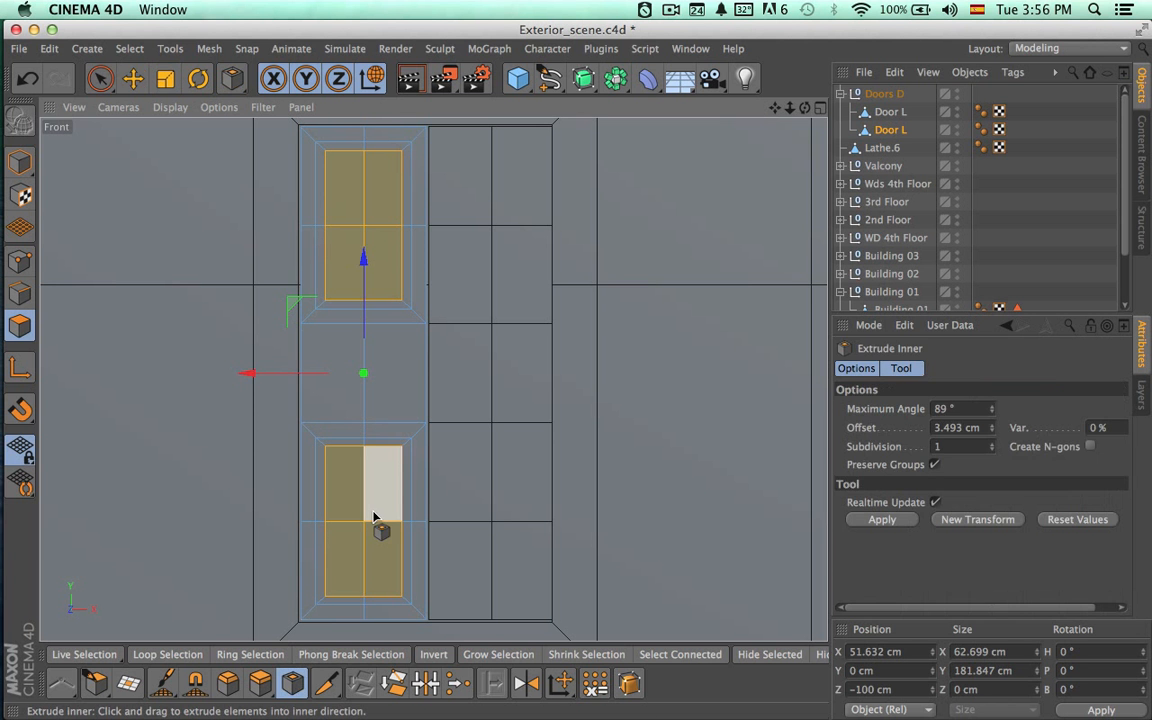
left_click_drag(374, 516, 408, 516)
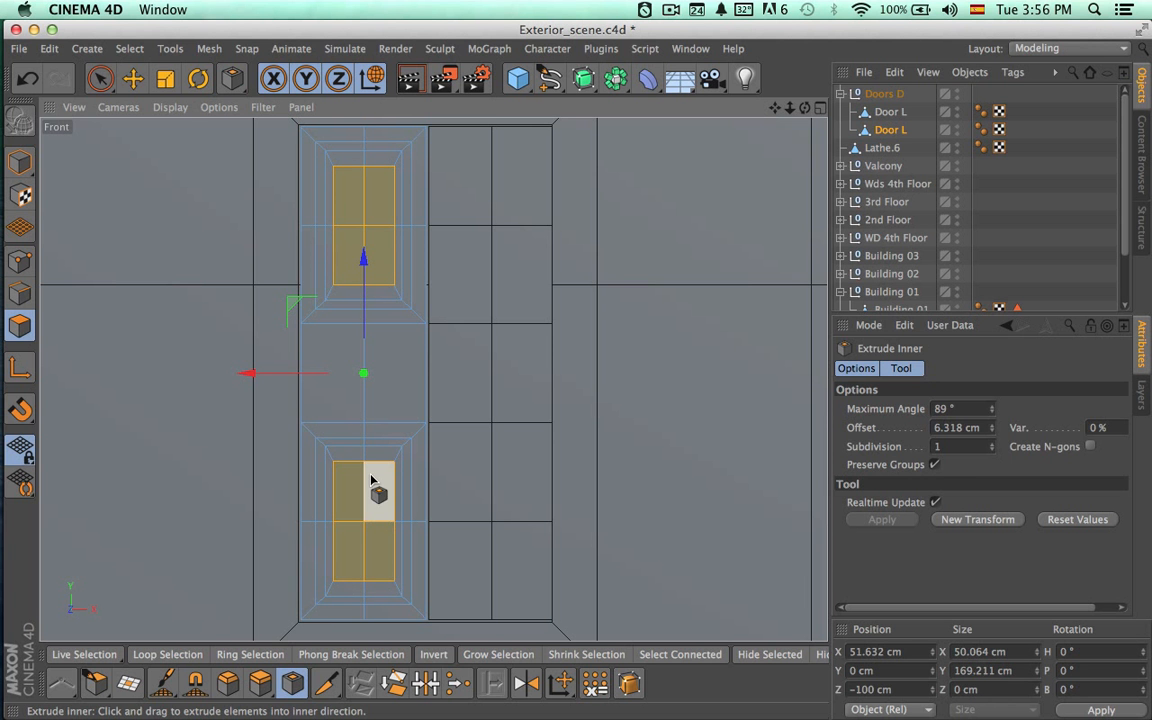
key("t")
left_click_drag(252, 376, 274, 377)
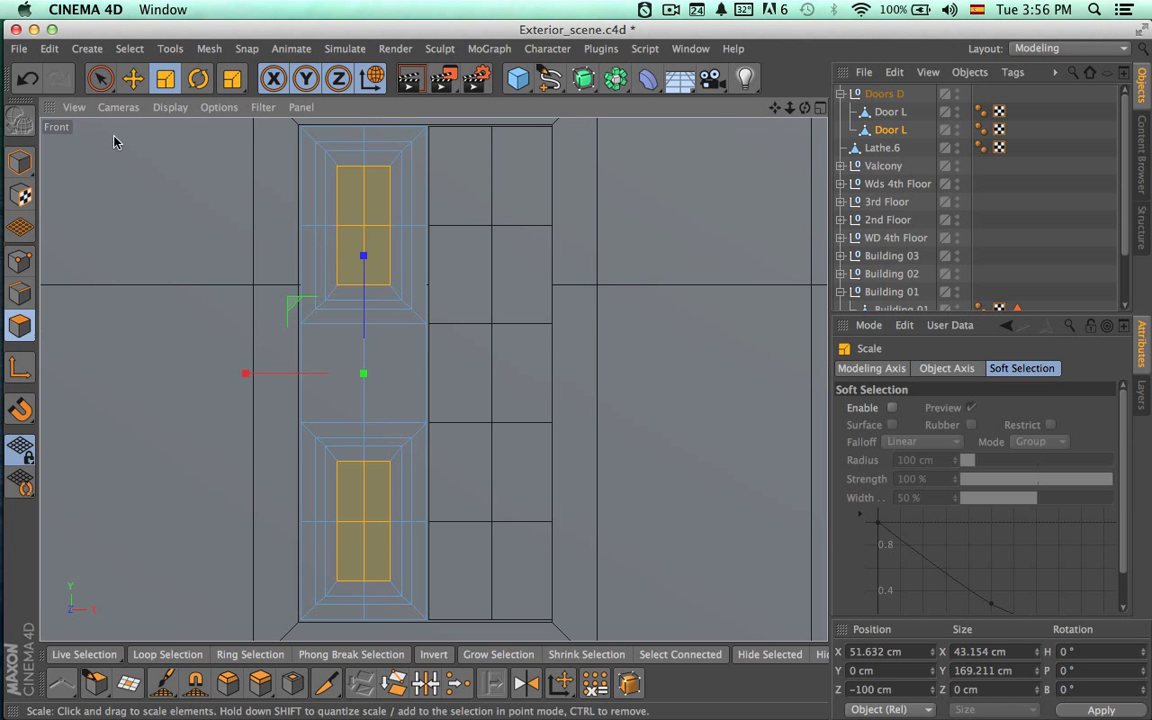
Push the selected inner panel faces back into the door in the perspective view, to about Z -61.3 cm.
key("space")
scroll(342, 186, "up", 2)
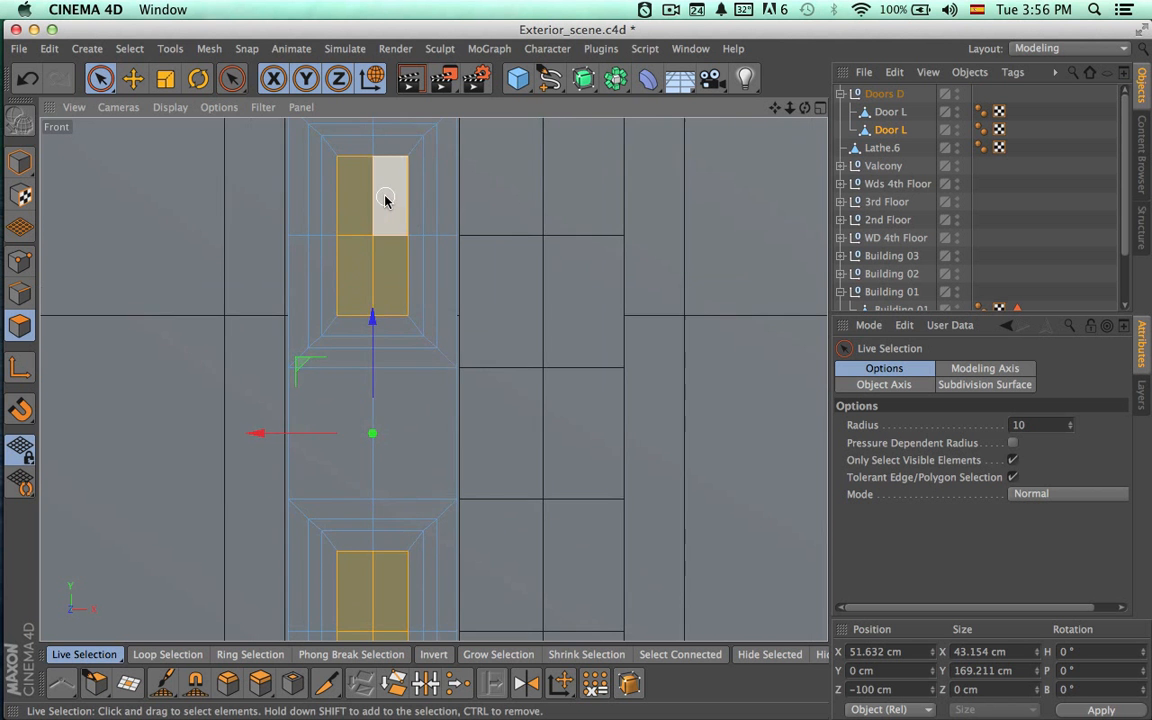
middle_click_drag(385, 200, 350, 249, "alt")
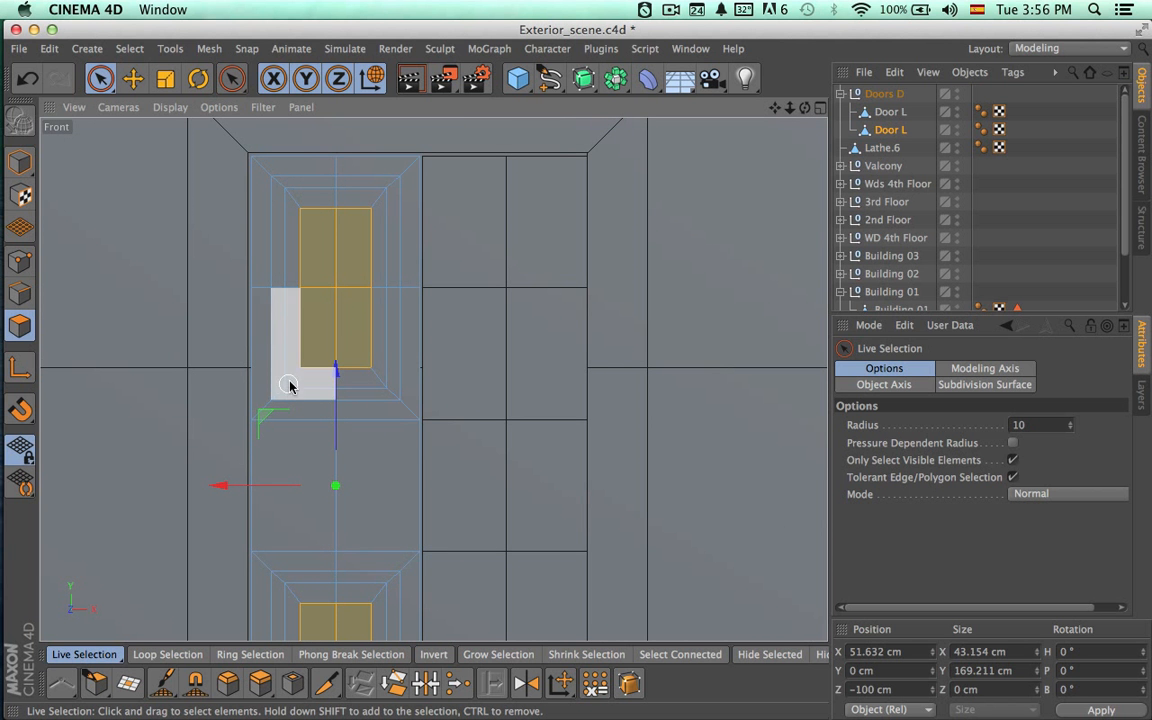
scroll(372, 300, "up", 1)
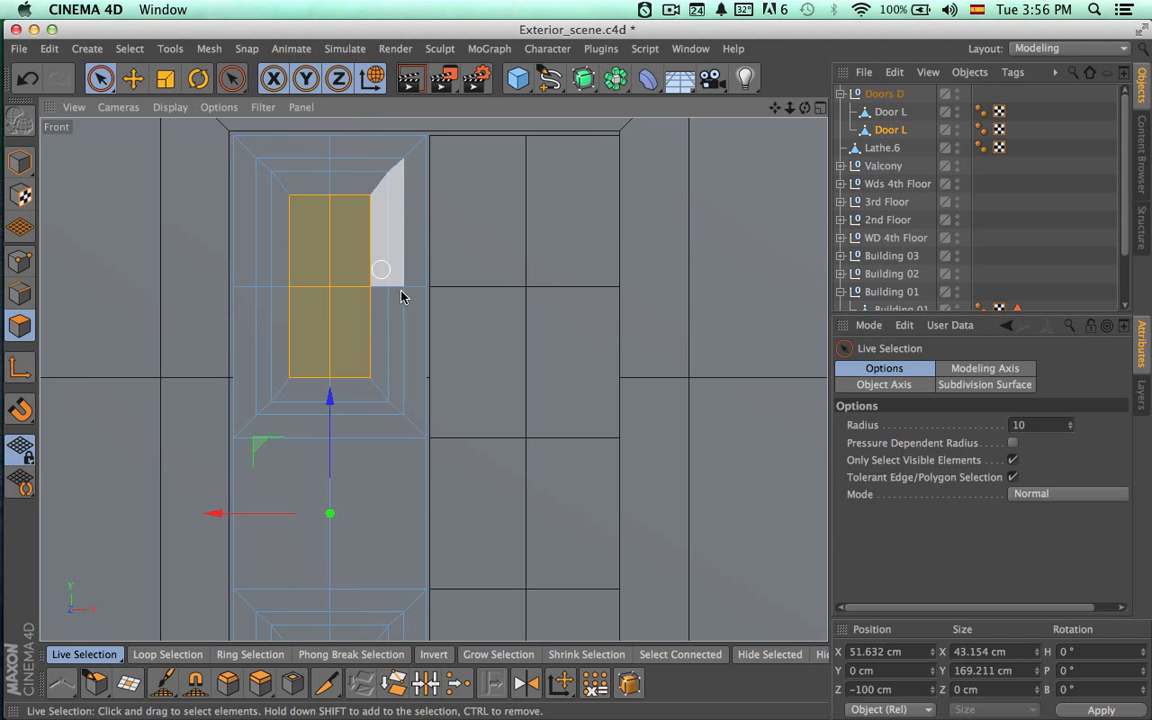
middle_click_drag(453, 474, 467, 312, "alt")
left_click(821, 107)
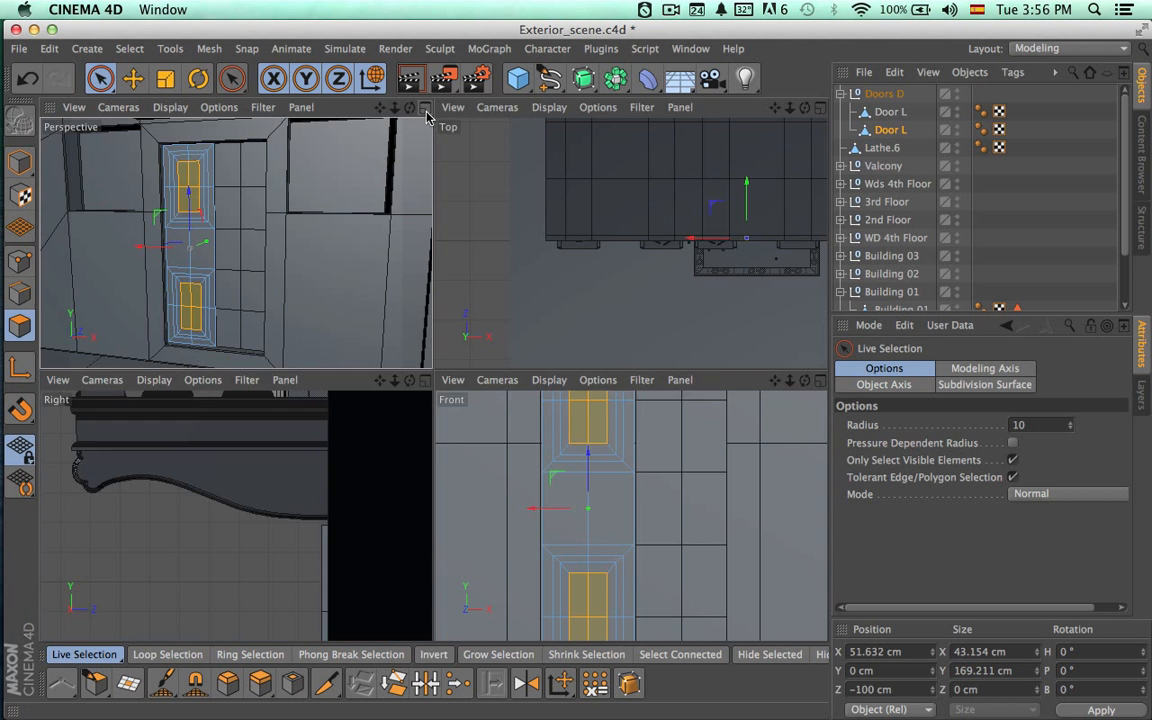
left_click(426, 109)
left_click_drag(357, 279, 319, 303, "alt")
left_click_drag(381, 386, 386, 348, "alt")
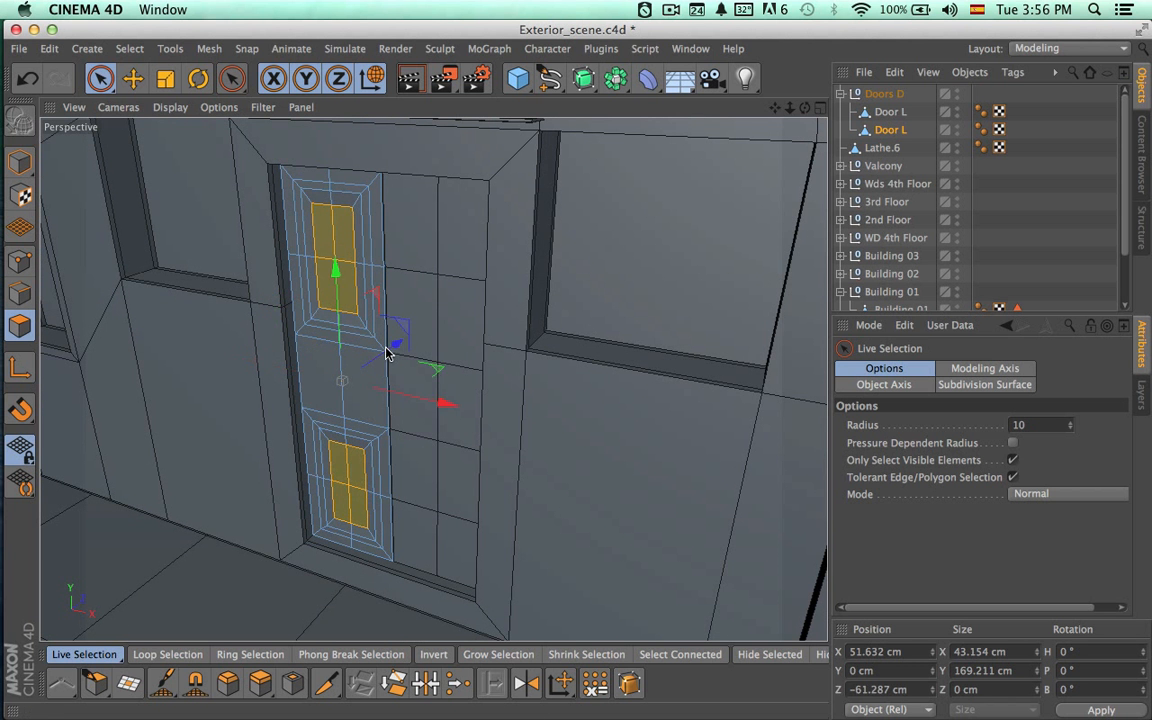
Preview-render the door and push the selected panel faces deeper along Z, to about 71.8 cm.
key("super+z")
key("super+z")
key("super+z")
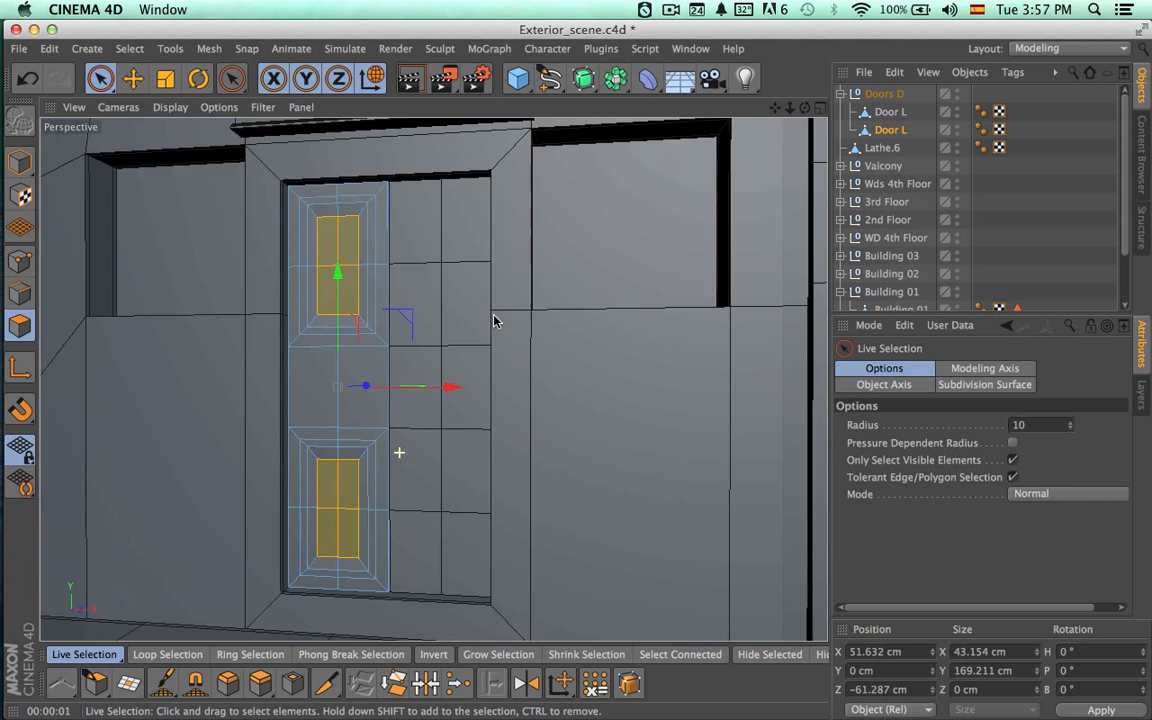
left_click_drag(399, 453, 388, 311, "alt")
scroll(388, 311, "up", 5)
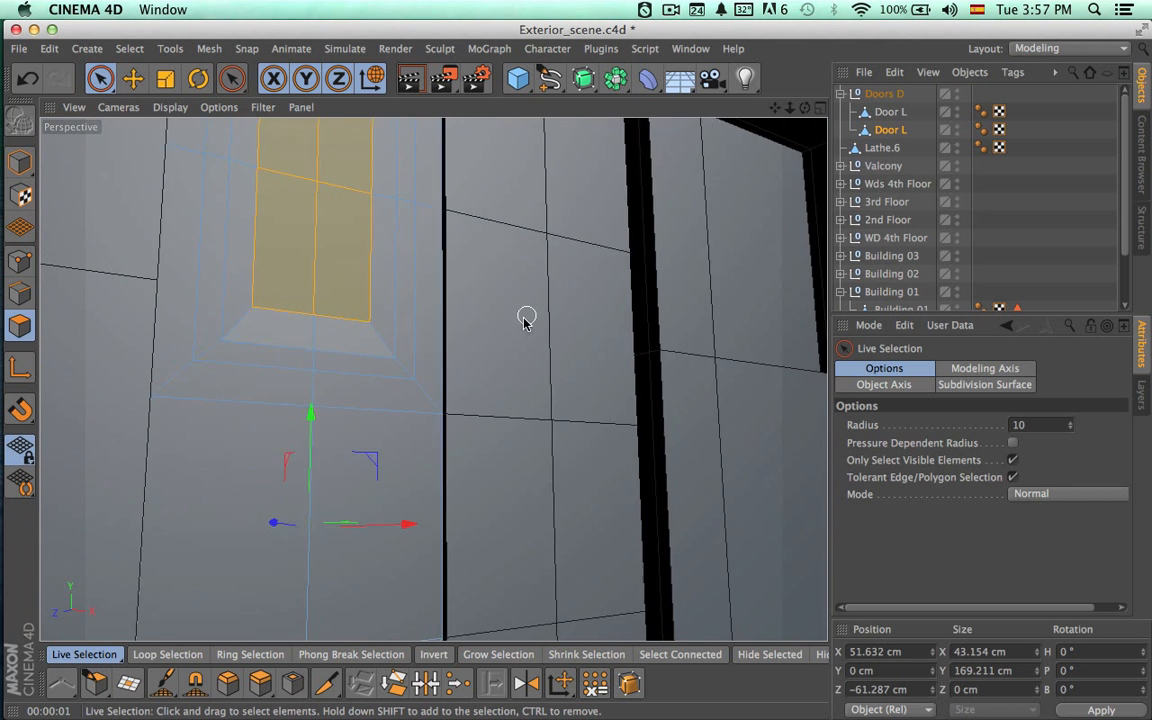
left_click_drag(526, 319, 604, 458, "alt")
left_click_drag(309, 561, 295, 557)
scroll(419, 437, "up", 6)
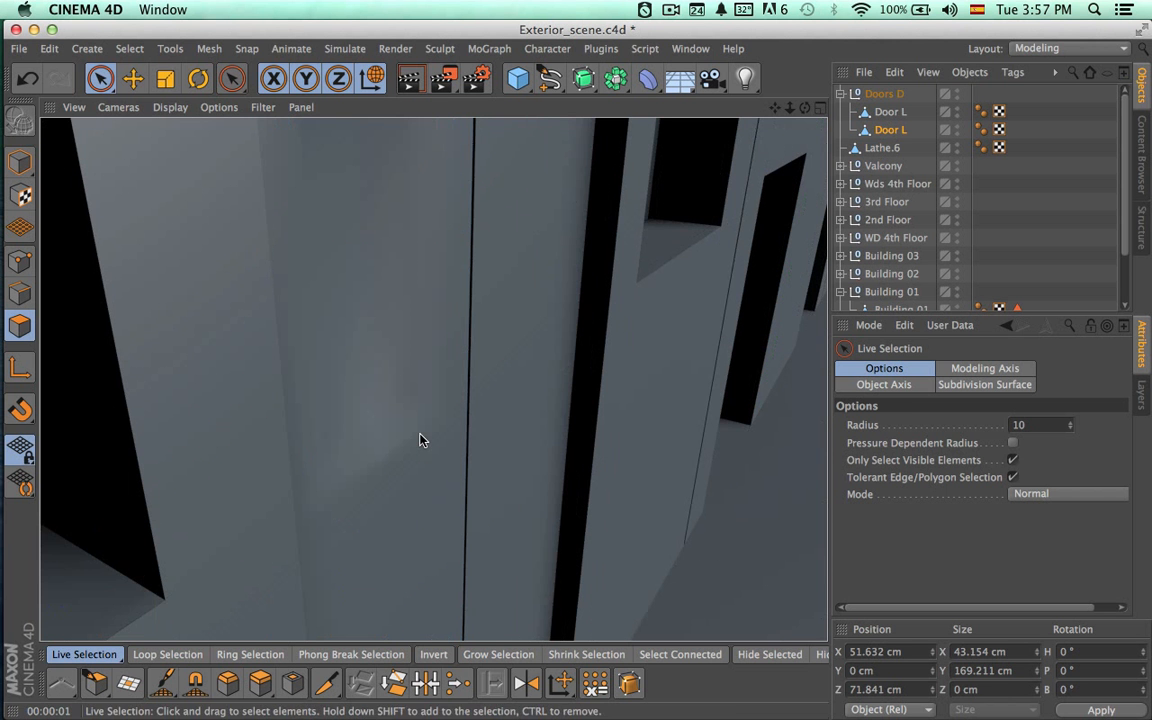
scroll(419, 437, "down", 5)
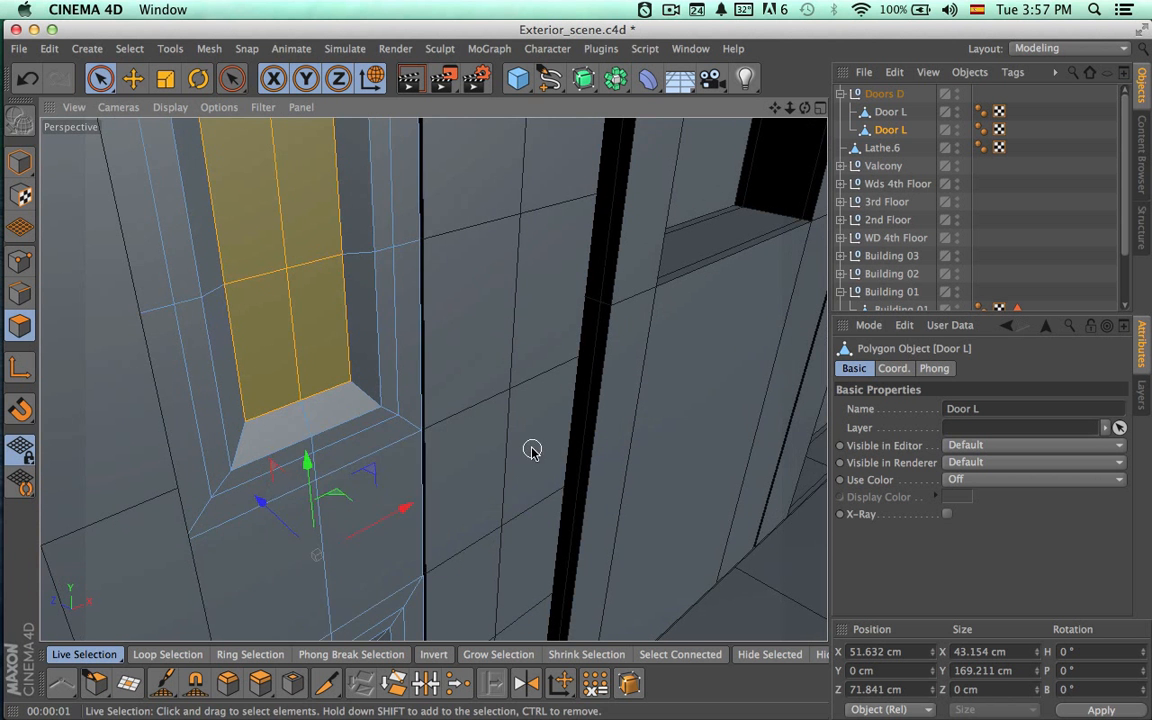
Extrude the recessed panel faces outward by about 186.8 cm to form raised centres on the left-hand door.
left_click_drag(432, 381, 303, 530, "alt")
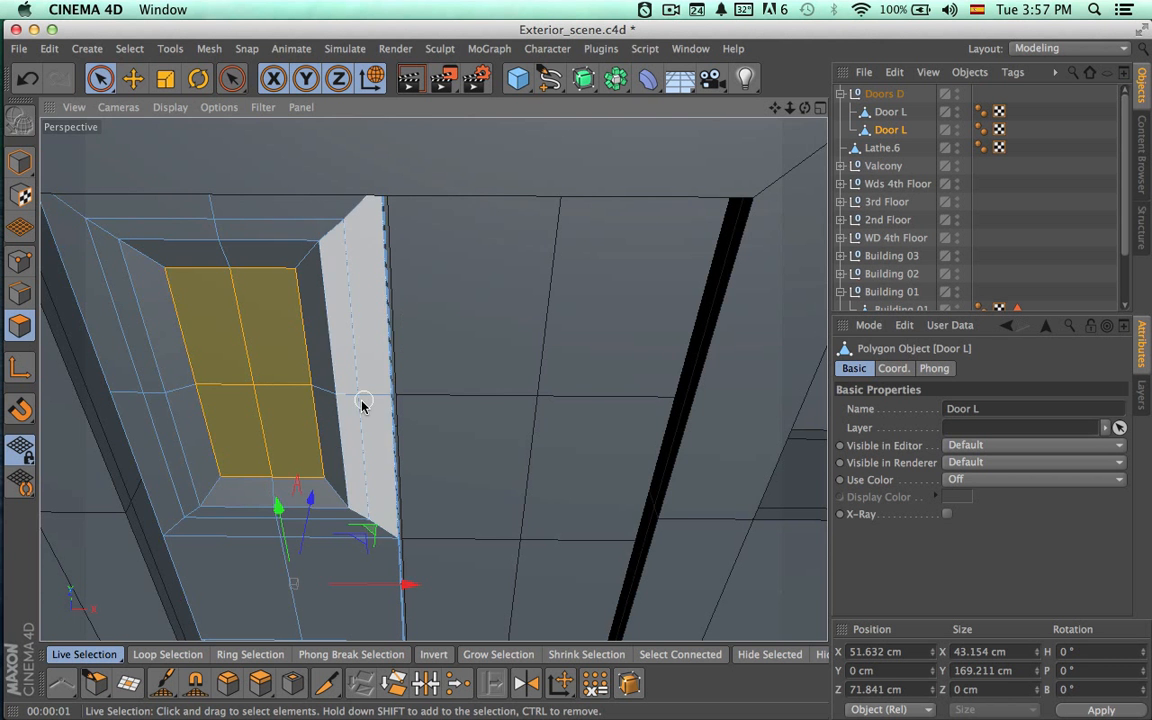
left_click_drag(363, 402, 347, 342, "alt")
middle_click_drag(347, 402, 360, 206, "alt")
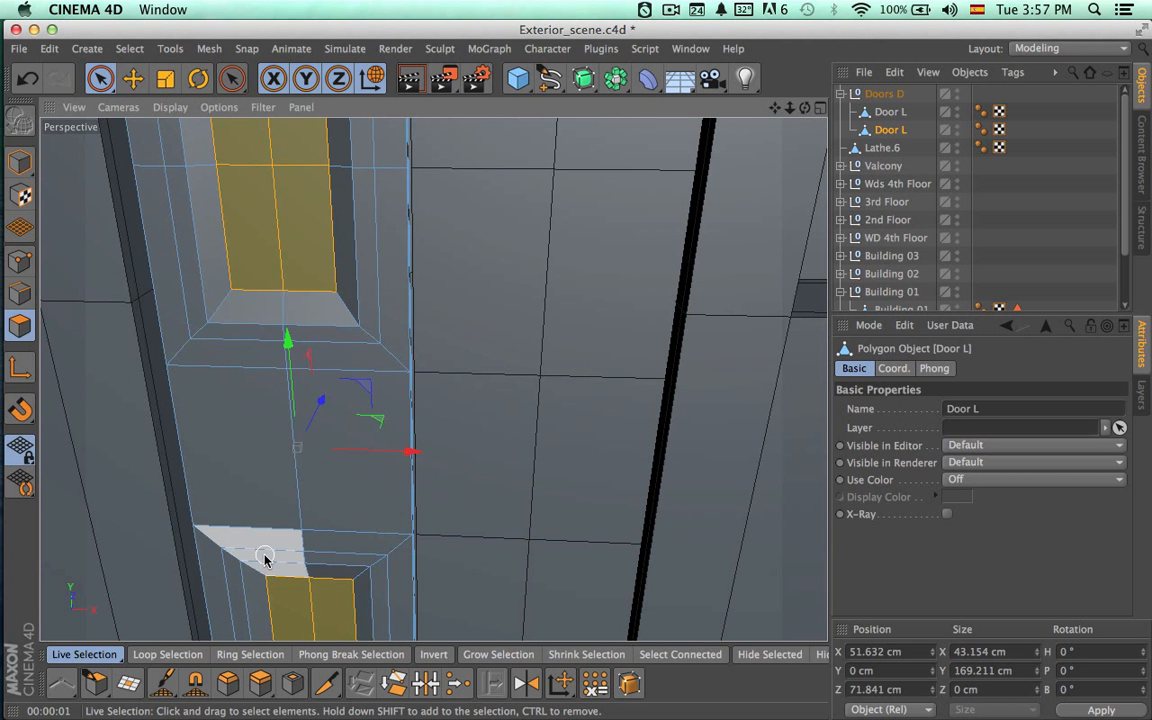
middle_click_drag(368, 491, 378, 475, "alt")
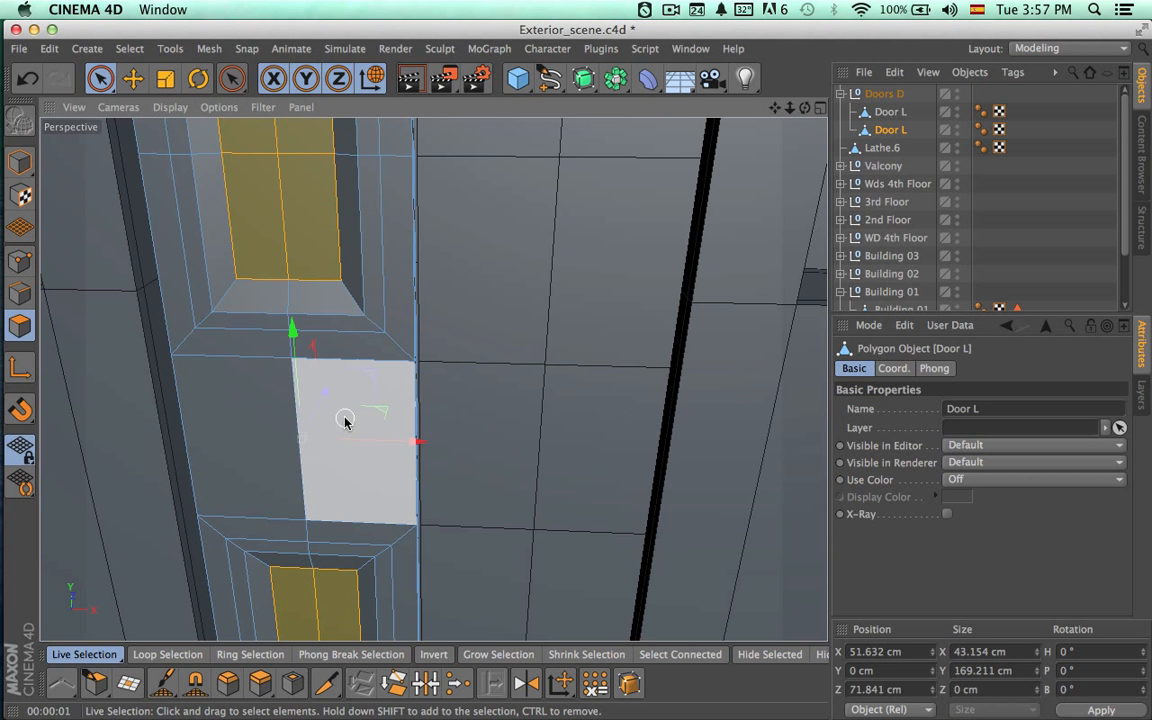
middle_click_drag(383, 522, 386, 303, "alt")
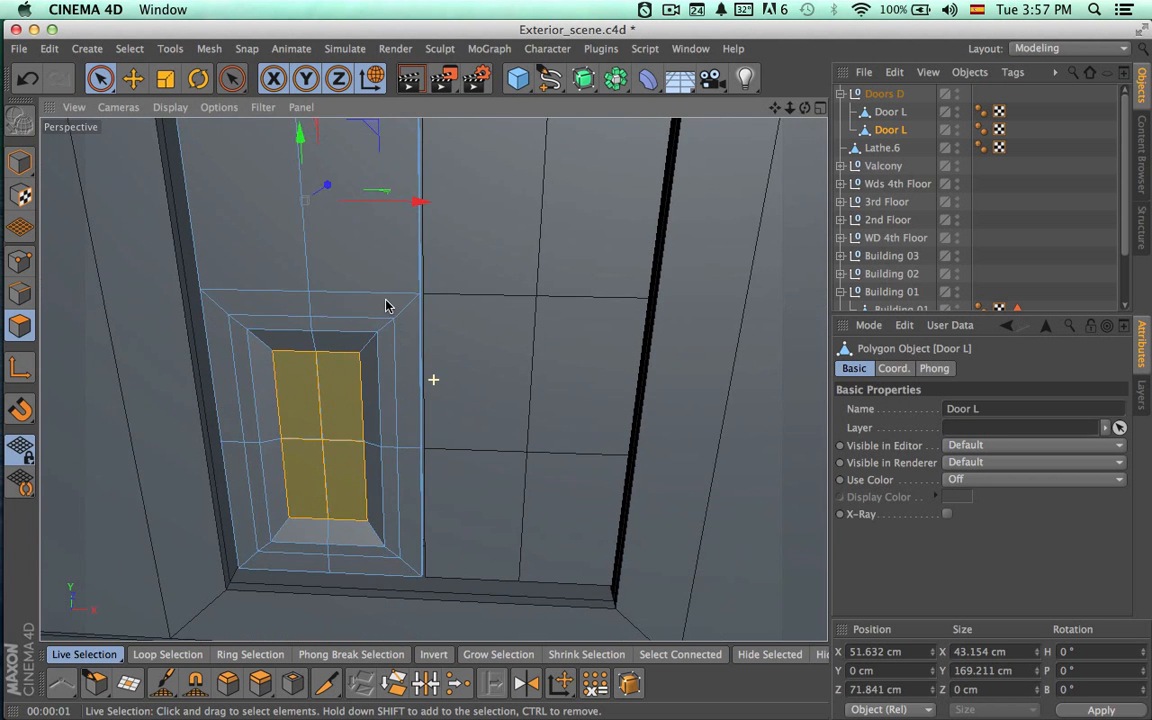
left_click_drag(436, 394, 386, 450, "alt")
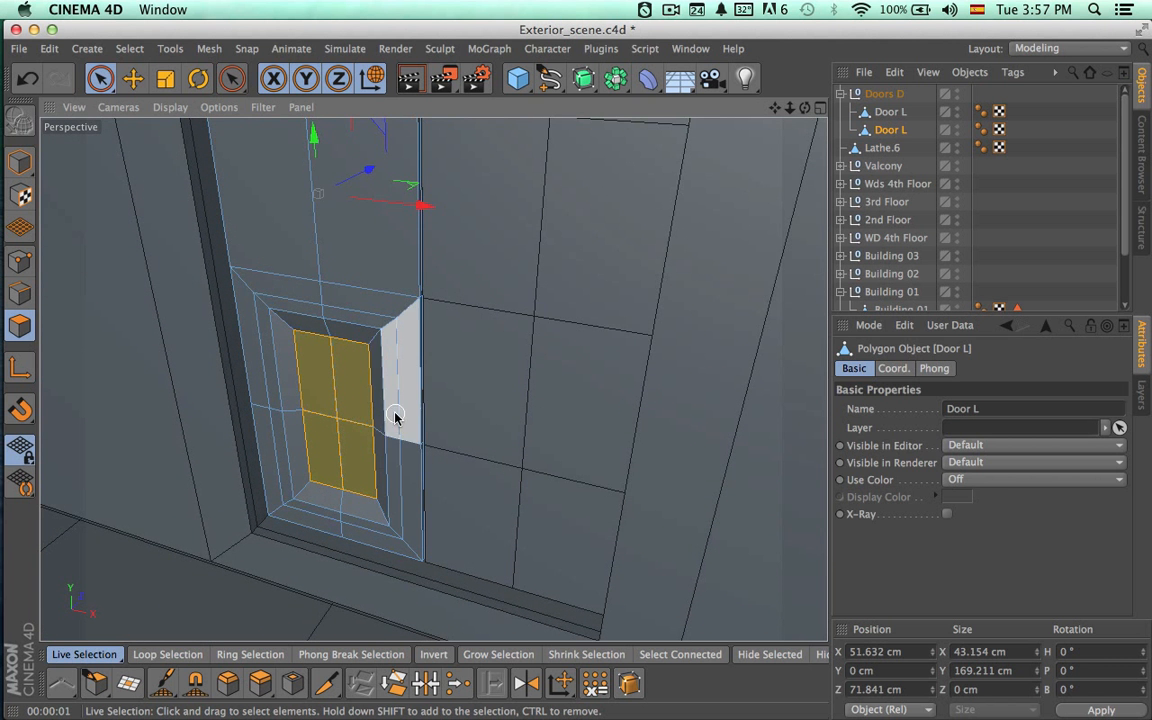
key("d")
left_click_drag(368, 384, 392, 385)
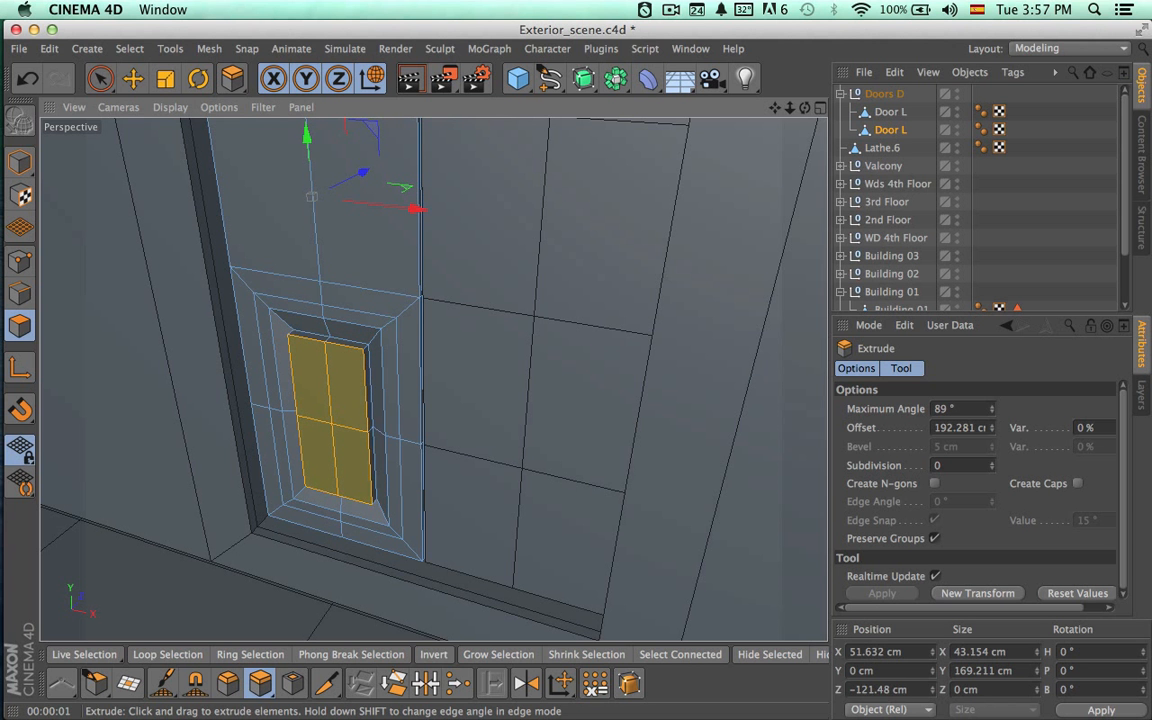
Preview-render the perspective view and examine the left-hand door's raised lower panel from the front.
key("super+r")
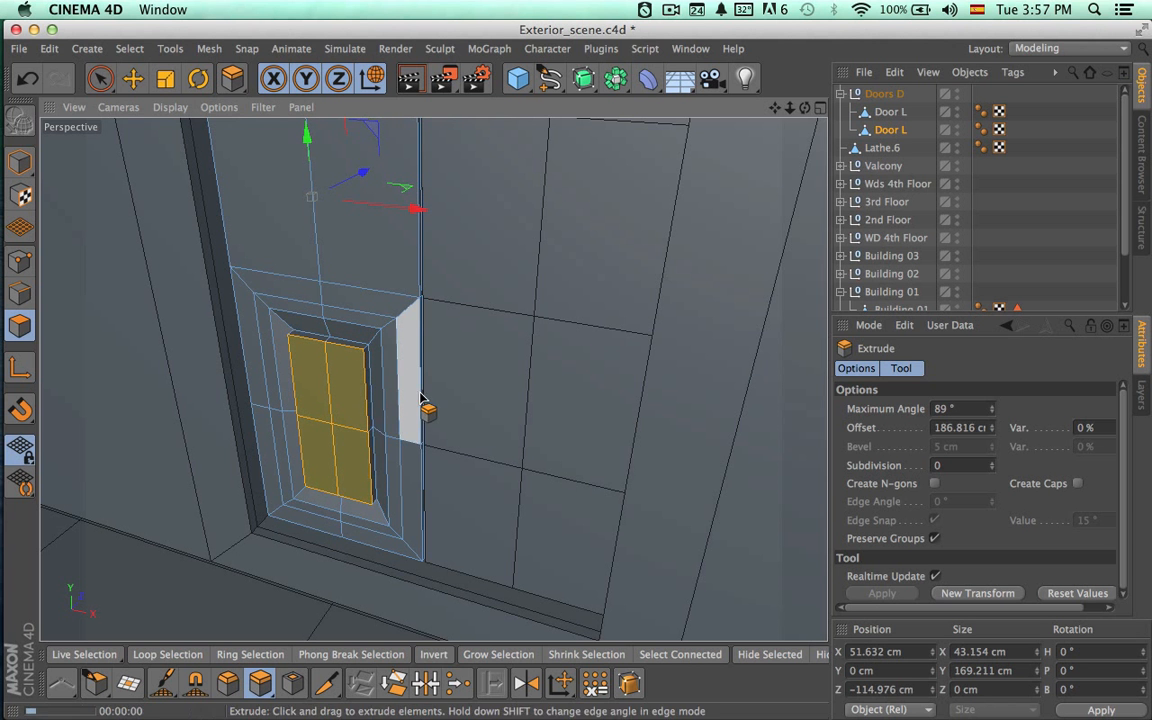
left_click_drag(414, 411, 533, 306, "alt")
left_click_drag(439, 453, 447, 445, "alt")
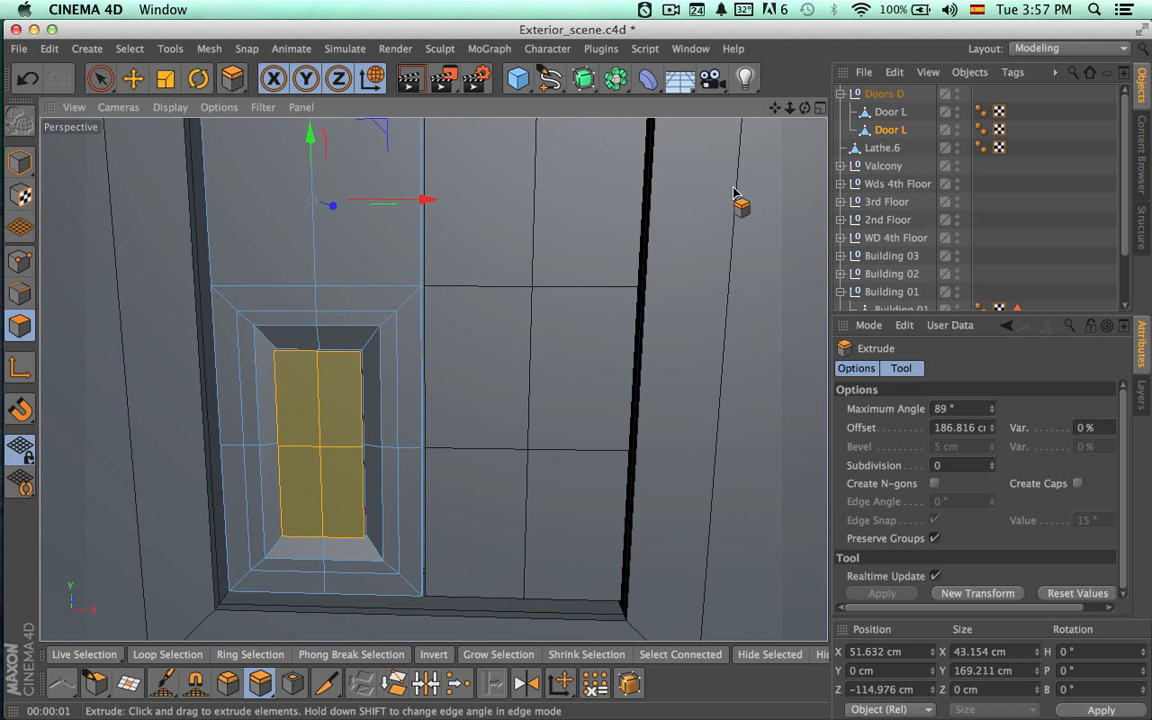
In the front view, narrow the selected raised faces of both left-hand door panels to about 35 cm along X.
left_click(821, 110)
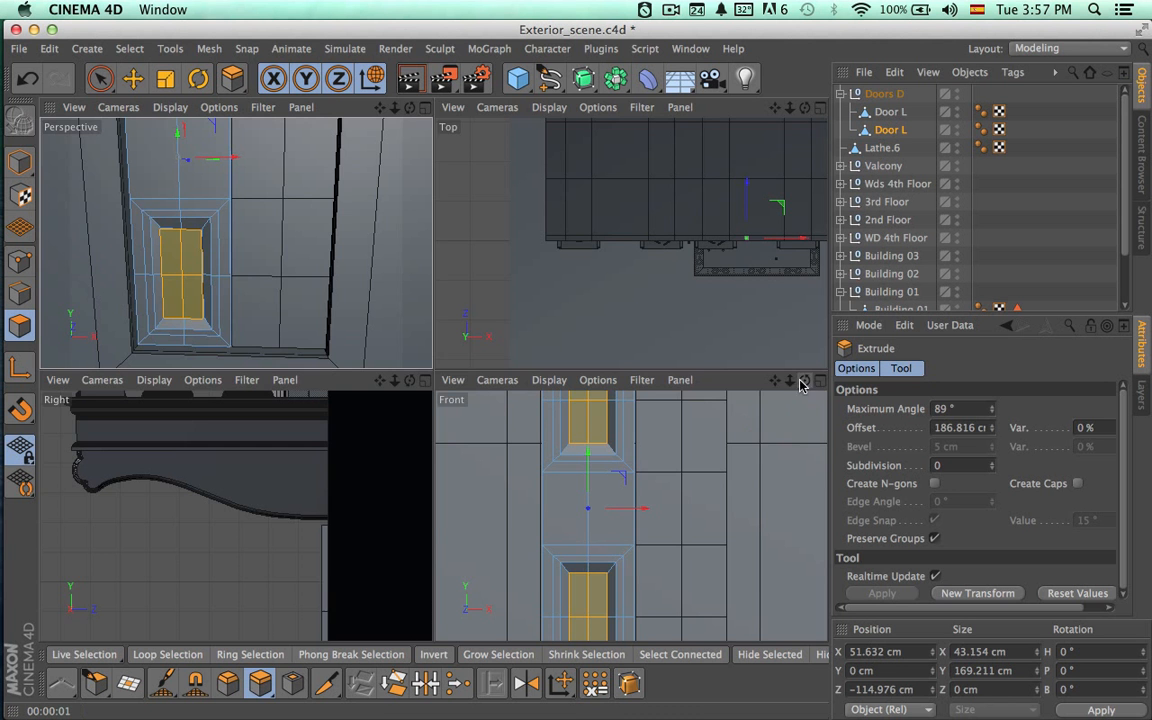
left_click(819, 381)
right_click_drag(620, 480, 537, 480, "alt")
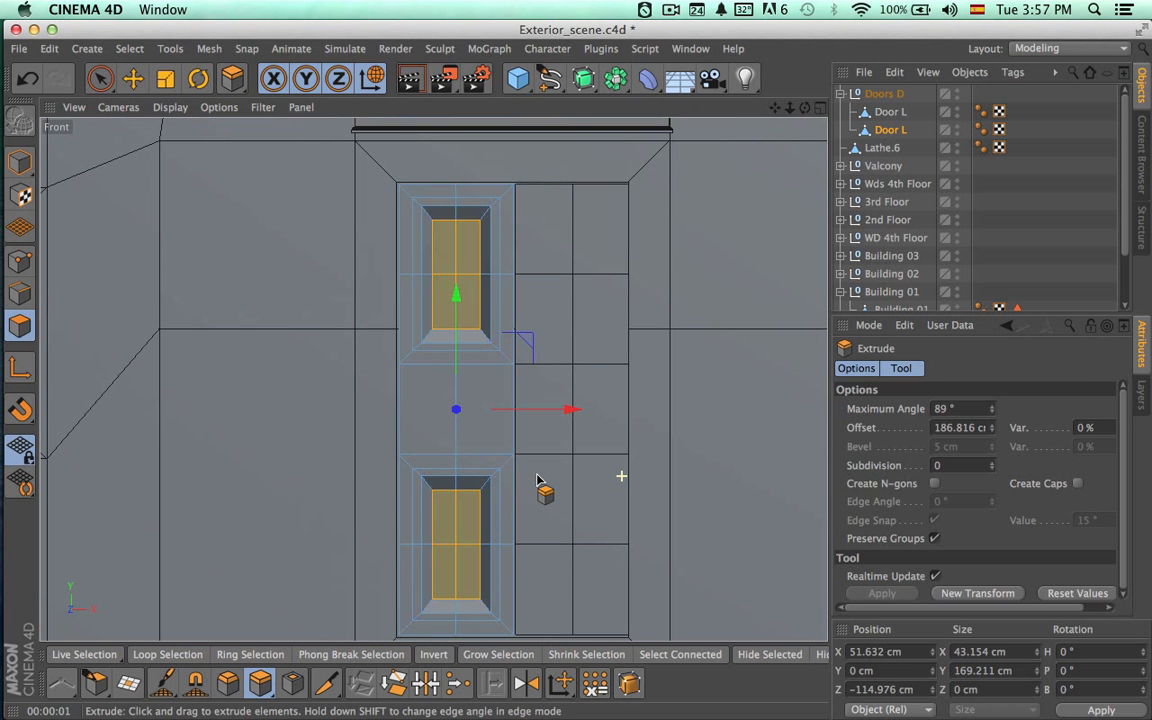
key("t")
left_click_drag(570, 409, 553, 411)
Select the upper panel's raised faces and shorten them to about 43.9 cm high.
key("9")
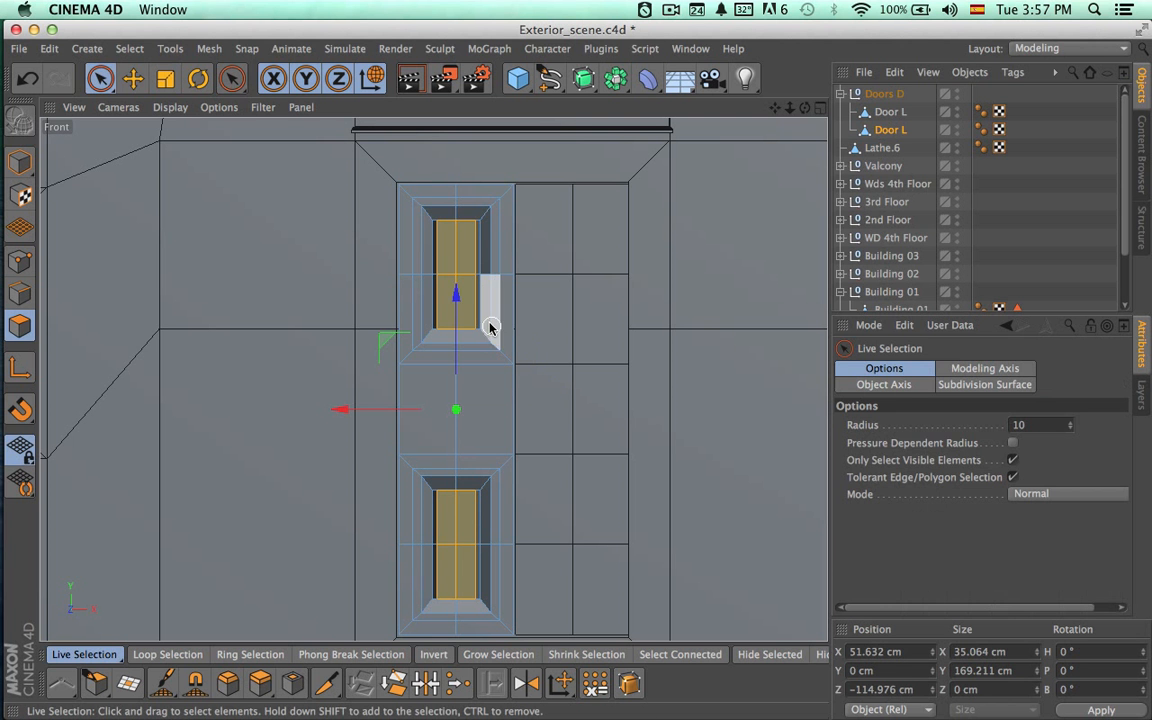
left_click(453, 278)
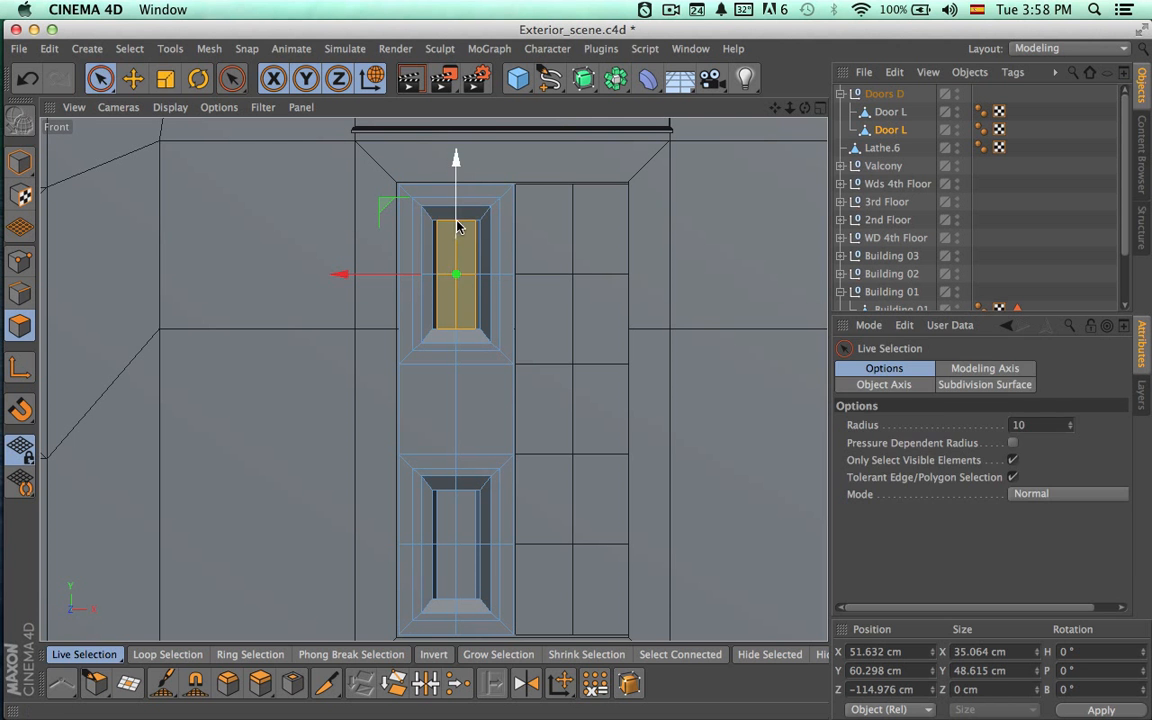
key("t")
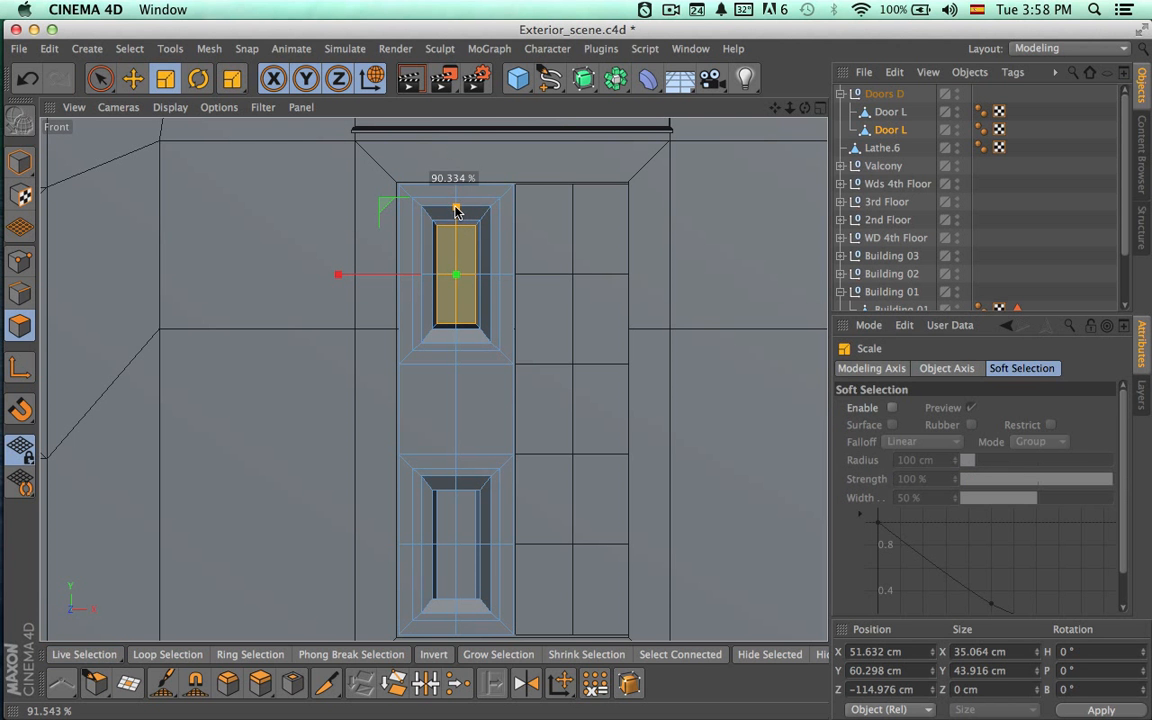
Select the lower panel's raised faces, shorten them to about 44.3 cm high, and try narrowing them to about 31.8 cm.
key("9")
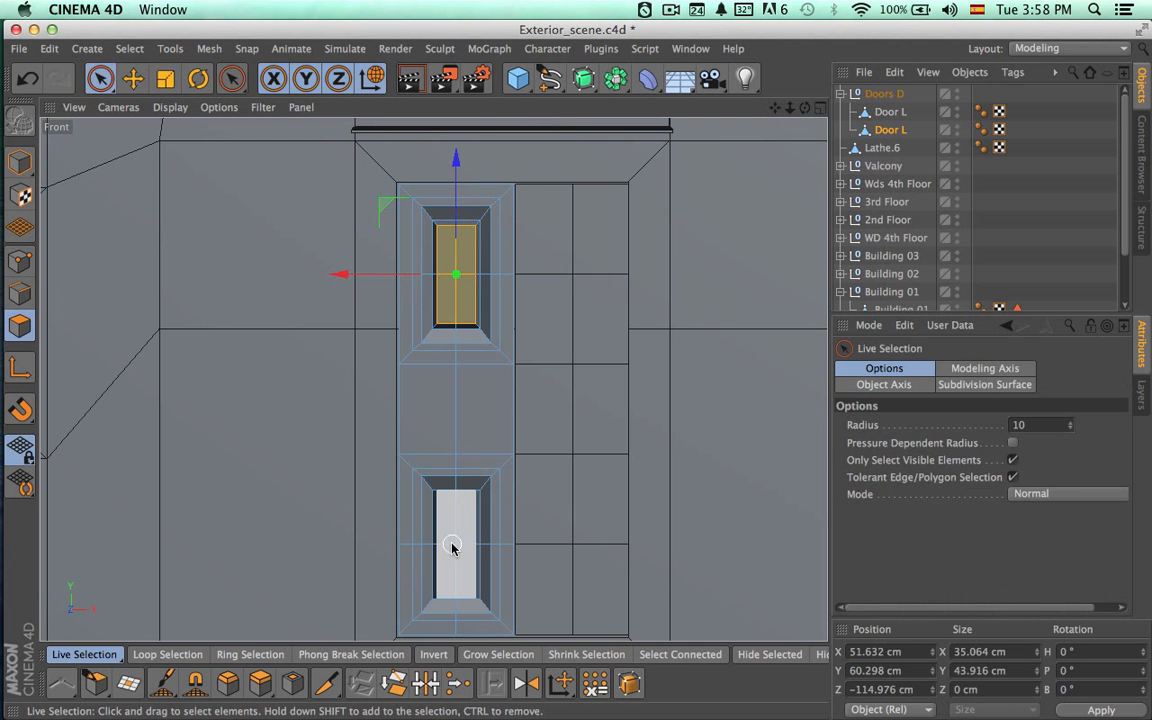
left_click(452, 544)
key("t")
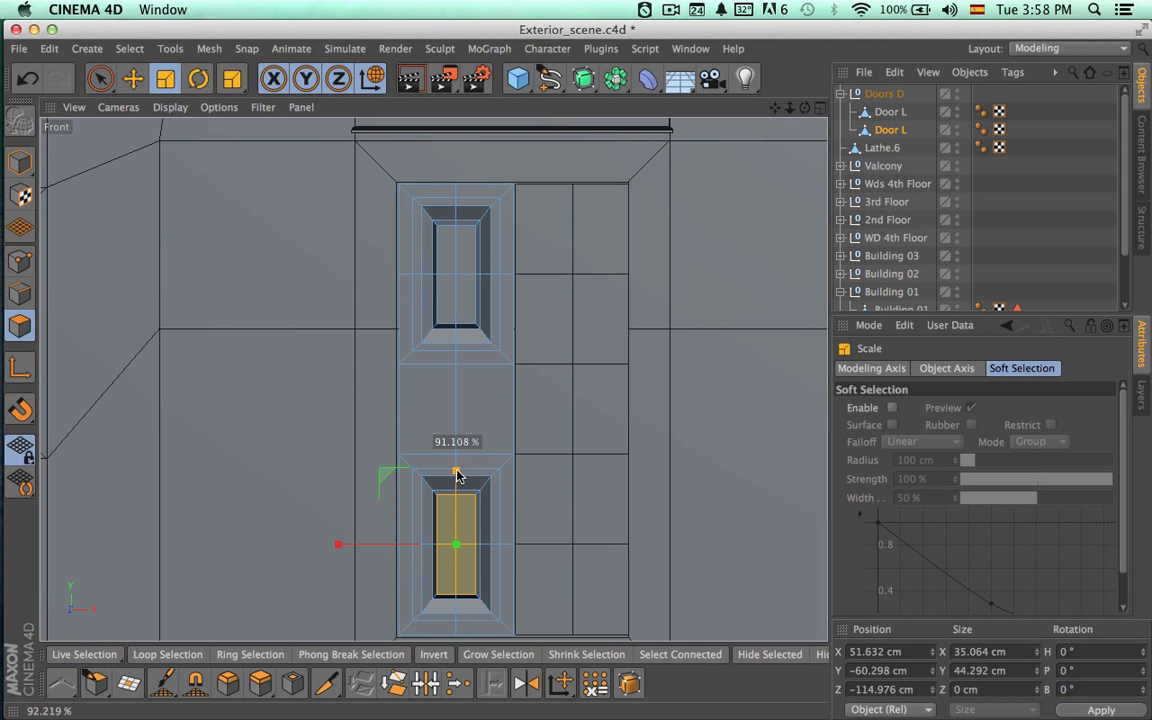
left_click_drag(339, 545, 374, 548)
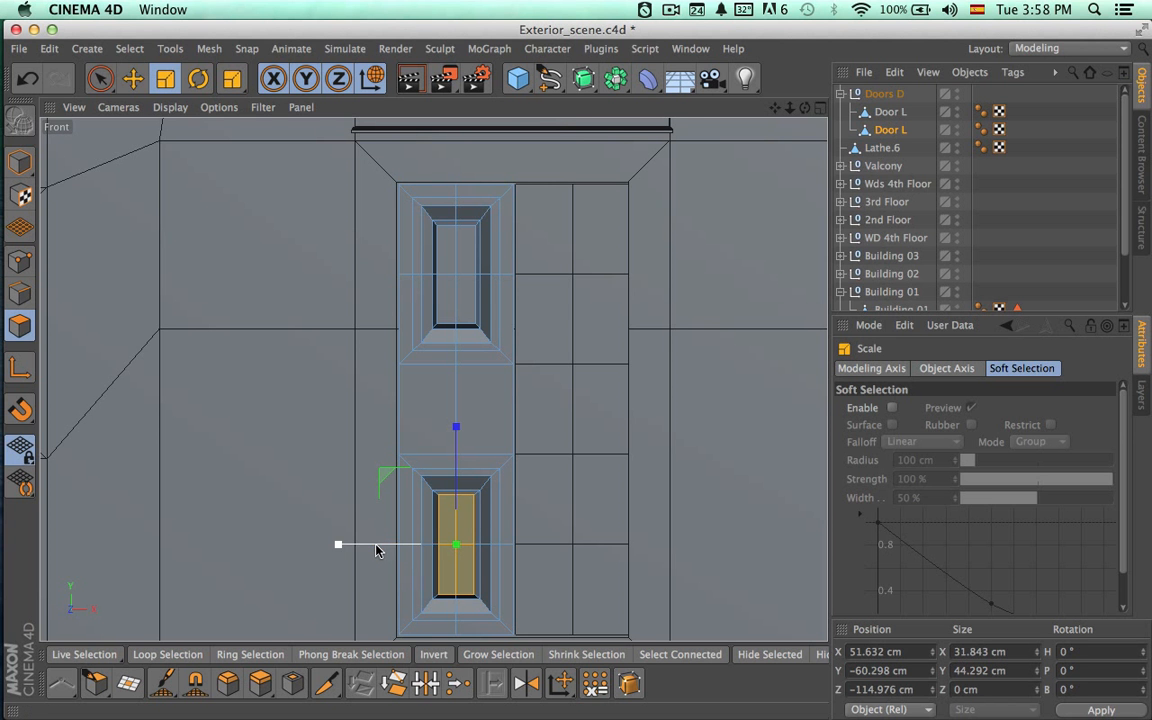
Select the outer edge loop framing the lower panel in the perspective view and try moving it along Z to about -167.7 cm.
middle_click_drag(554, 511, 535, 471, "alt")
left_click(821, 111)
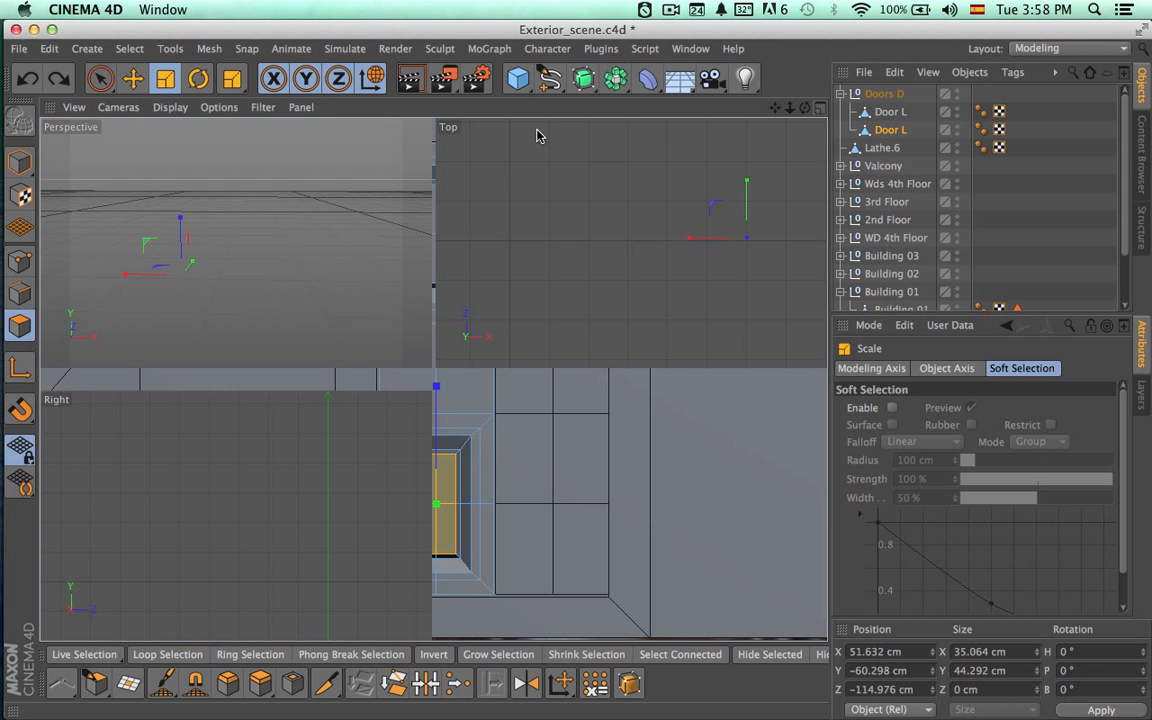
left_click(427, 113)
left_click_drag(419, 380, 303, 384, "alt")
right_click_drag(327, 427, 402, 423, "alt")
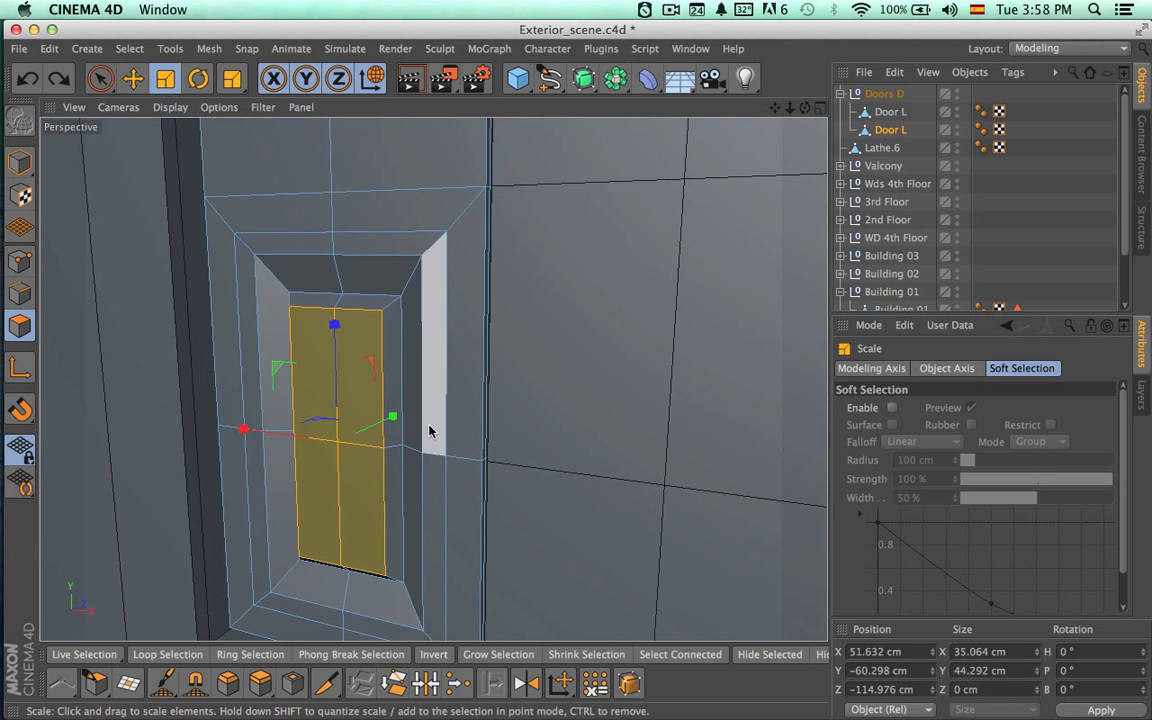
mouse_move(429, 425)
left_mouse_down("alt")
mouse_move(463, 308)
mouse_move(502, 239)
mouse_move(545, 247)
left_mouse_up("alt")
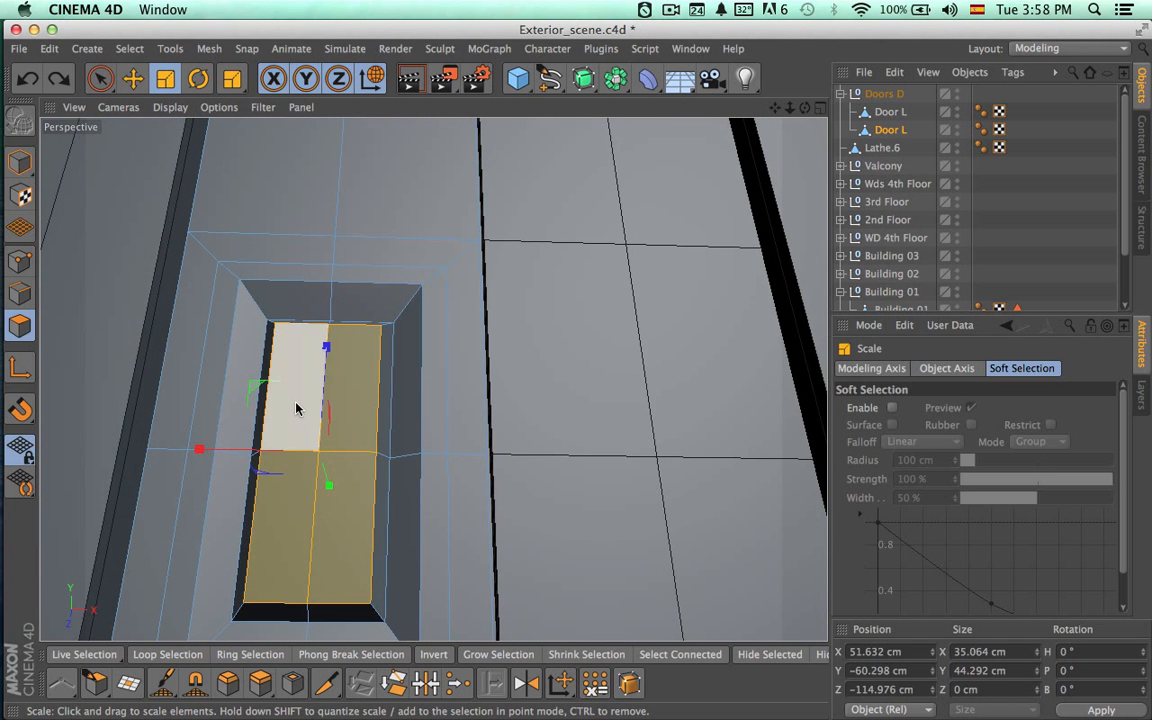
left_click(20, 293)
left_click(202, 373)
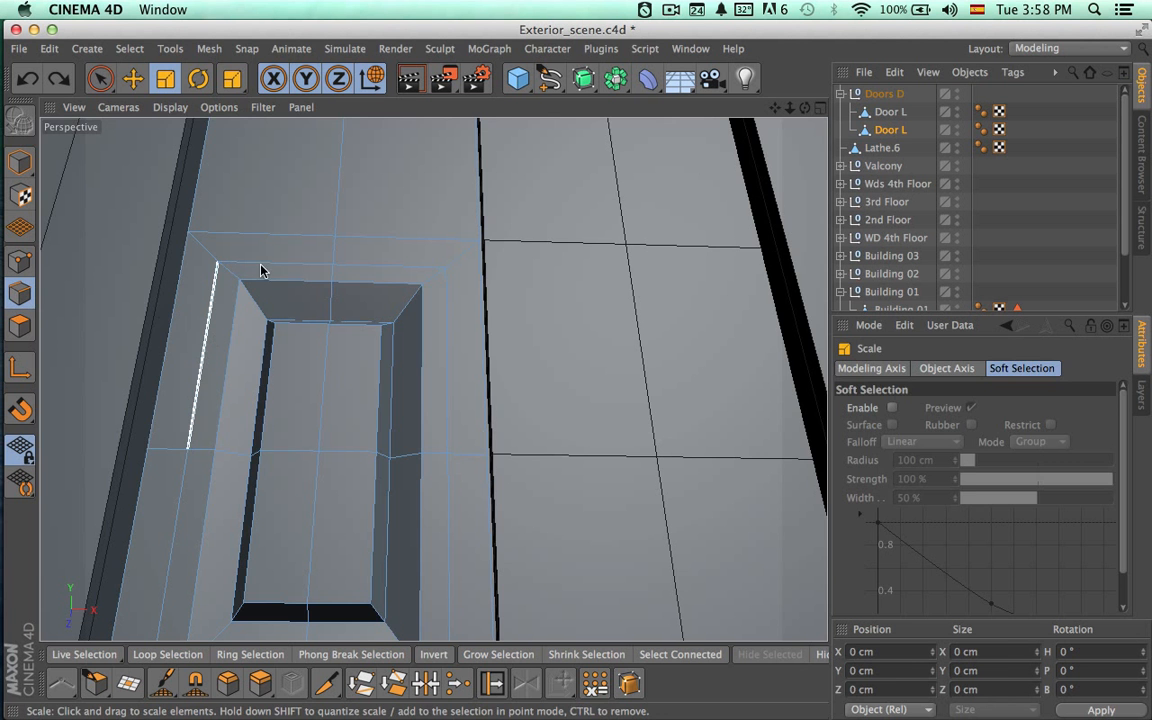
key("space")
mouse_move(281, 268)
left_mouse_down("shift")
mouse_move(380, 262)
mouse_move(441, 276)
left_mouse_up("shift")
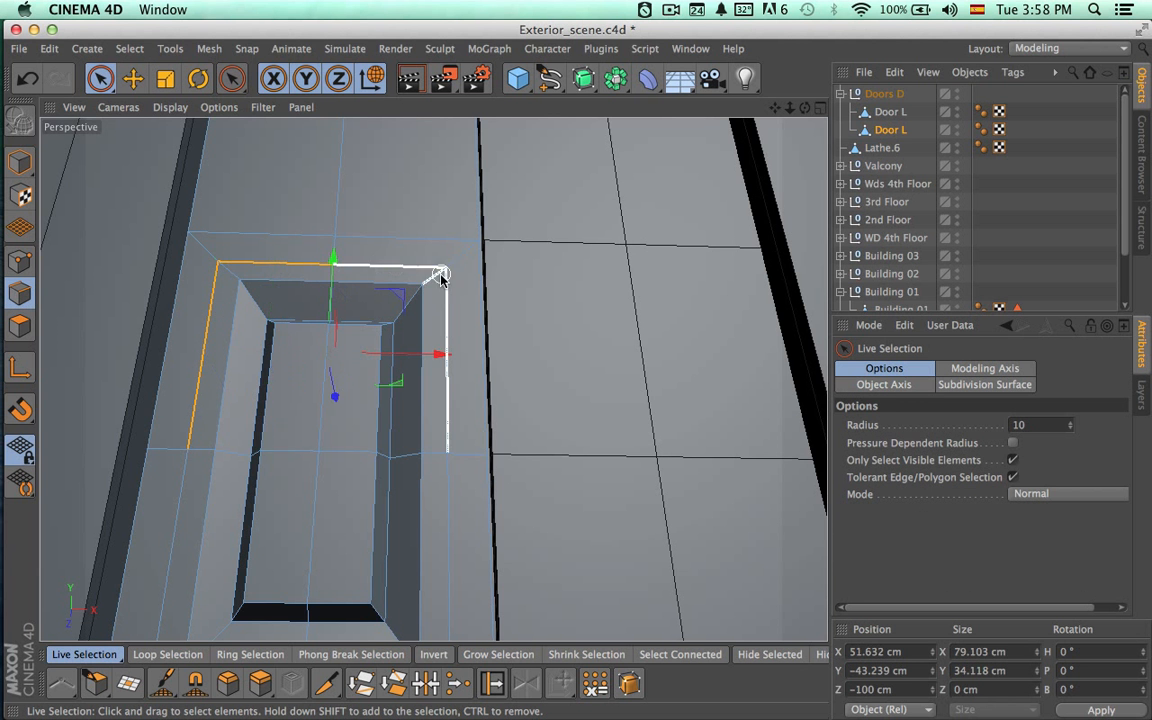
left_click(448, 487, "shift")
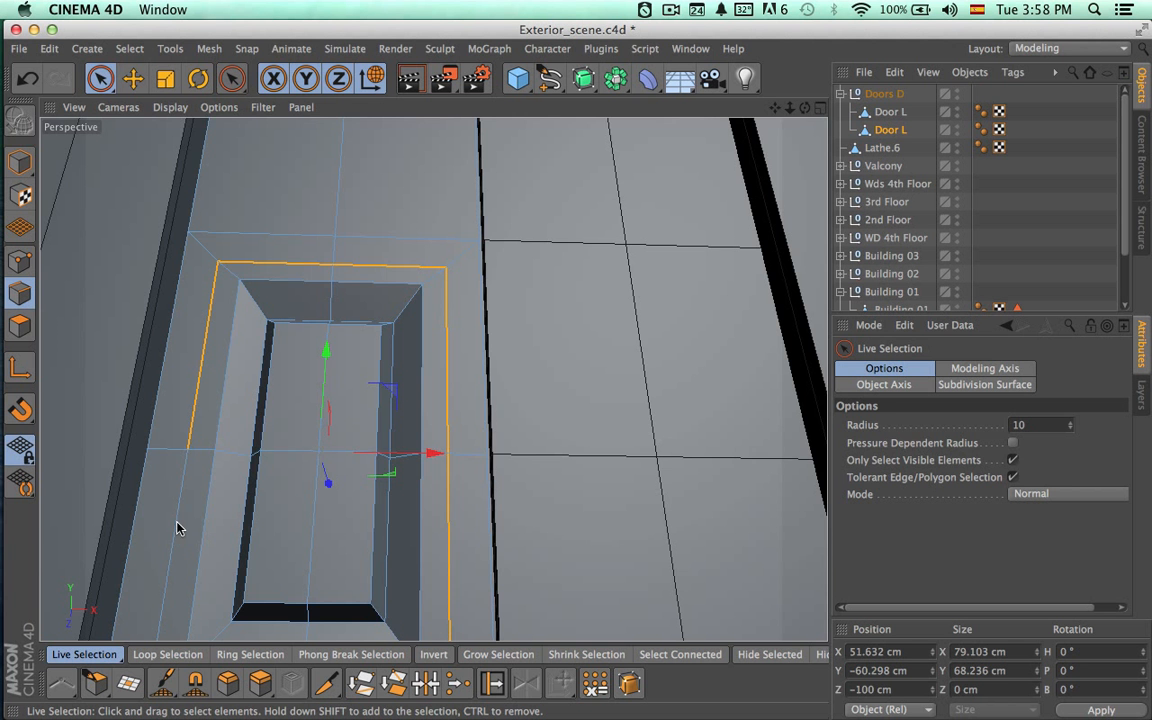
middle_click_drag(292, 528, 291, 342, "alt")
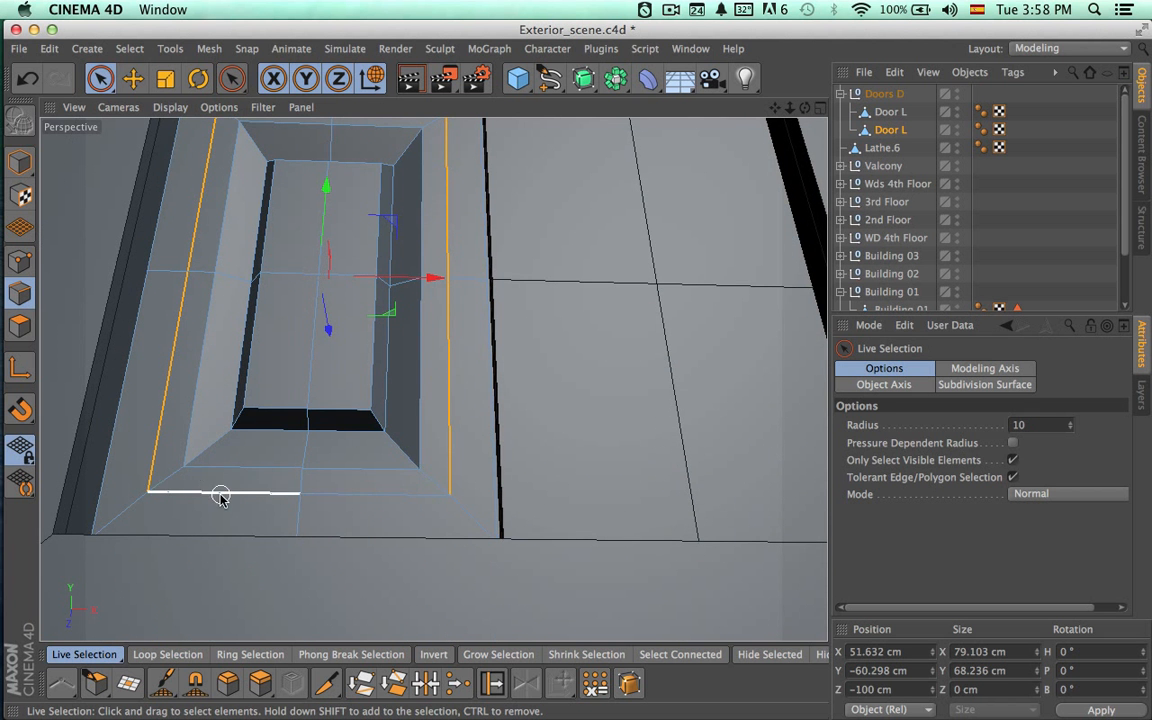
left_click_drag(474, 497, 338, 527, "alt")
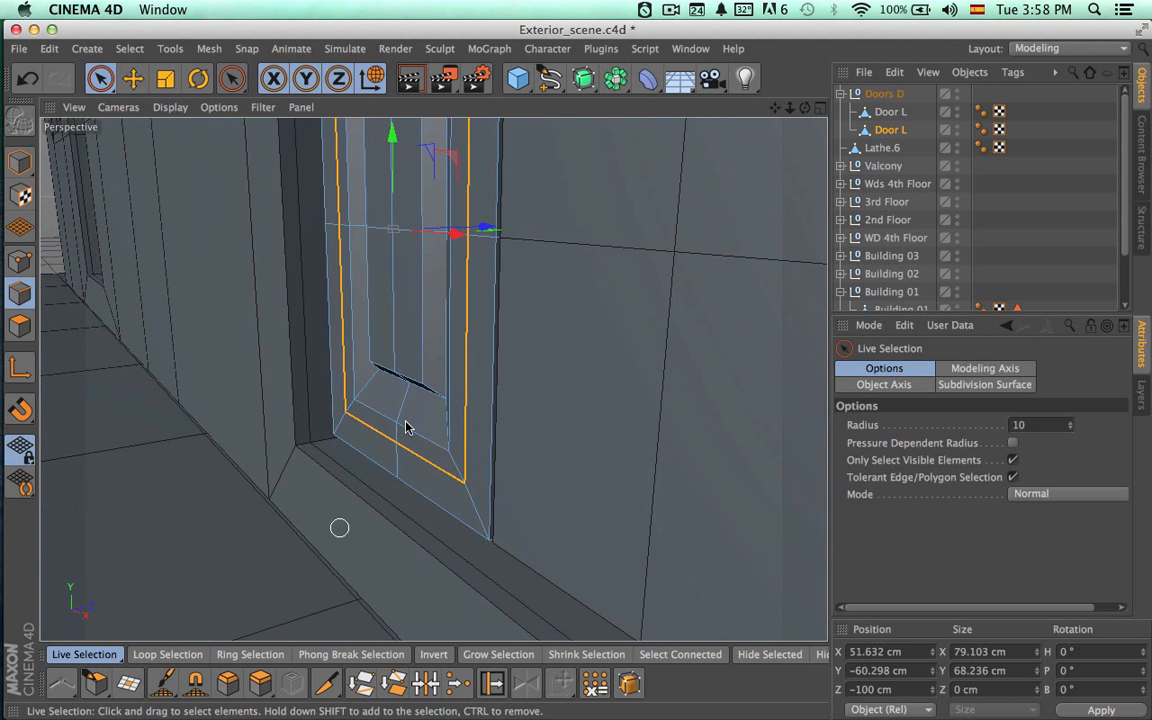
left_click_drag(486, 232, 481, 231)
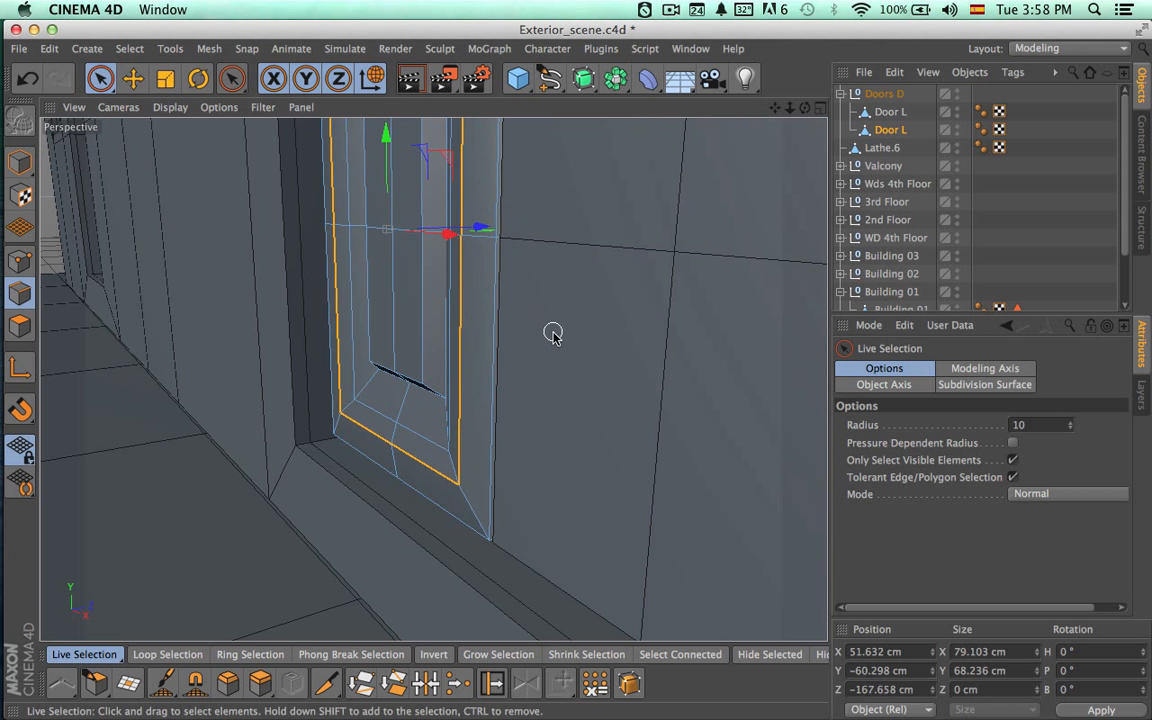
Preview-render the door and undo the Z move of the lower panel's outer edge loop.
left_click_drag(566, 349, 392, 350, "alt")
key("super+r")
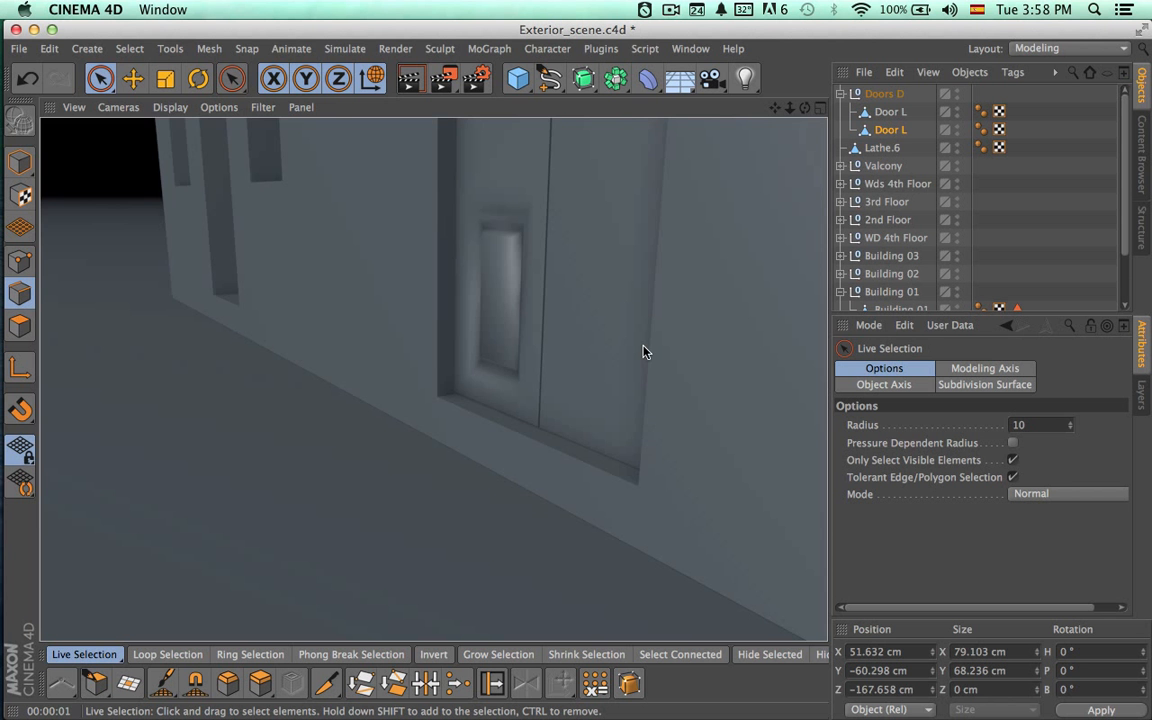
key("super+z")
Ring-select the sloped edges of the lower panel's recess, cut them with Edge Cut at 90% offset, and preview-render the door.
left_click_drag(644, 345, 690, 313, "alt")
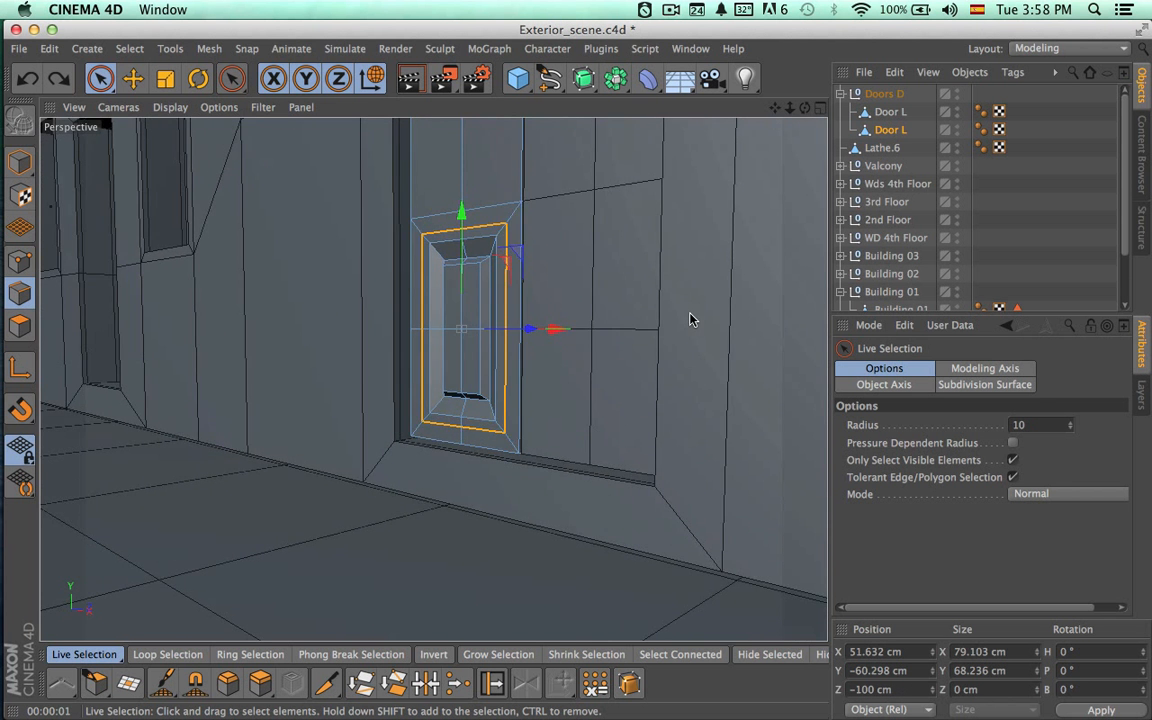
middle_click_drag(641, 268, 633, 436, "alt")
left_click_drag(631, 385, 649, 285, "alt")
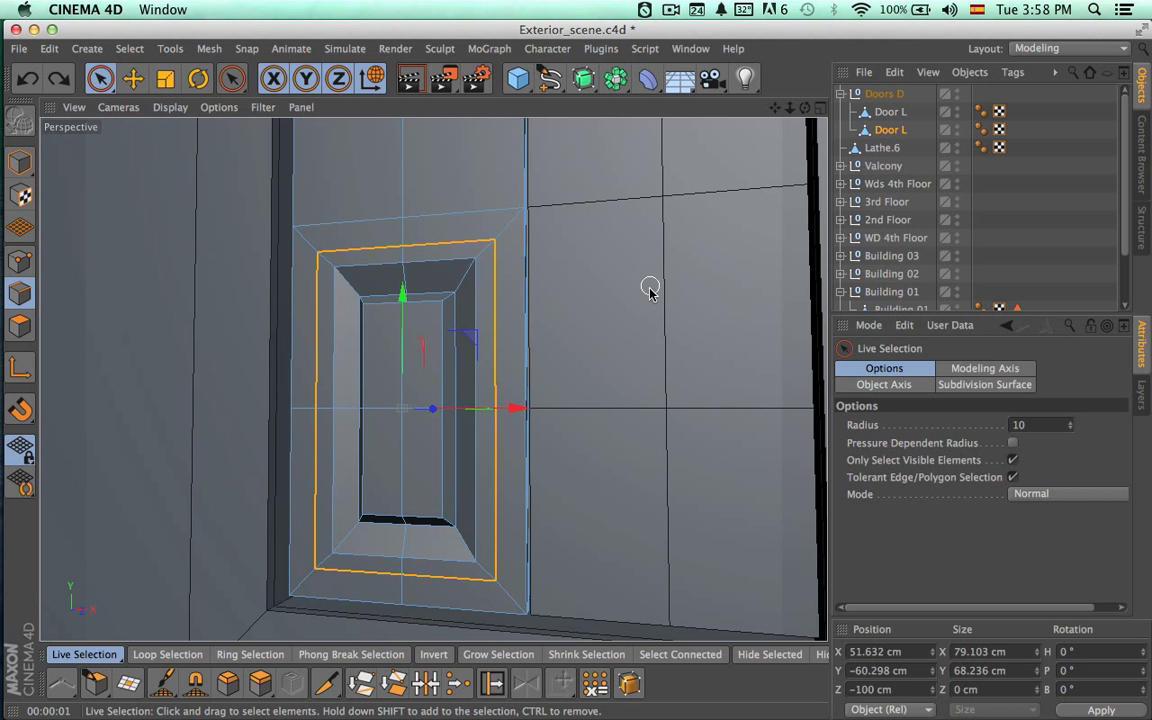
left_click(250, 654)
left_click(346, 540)
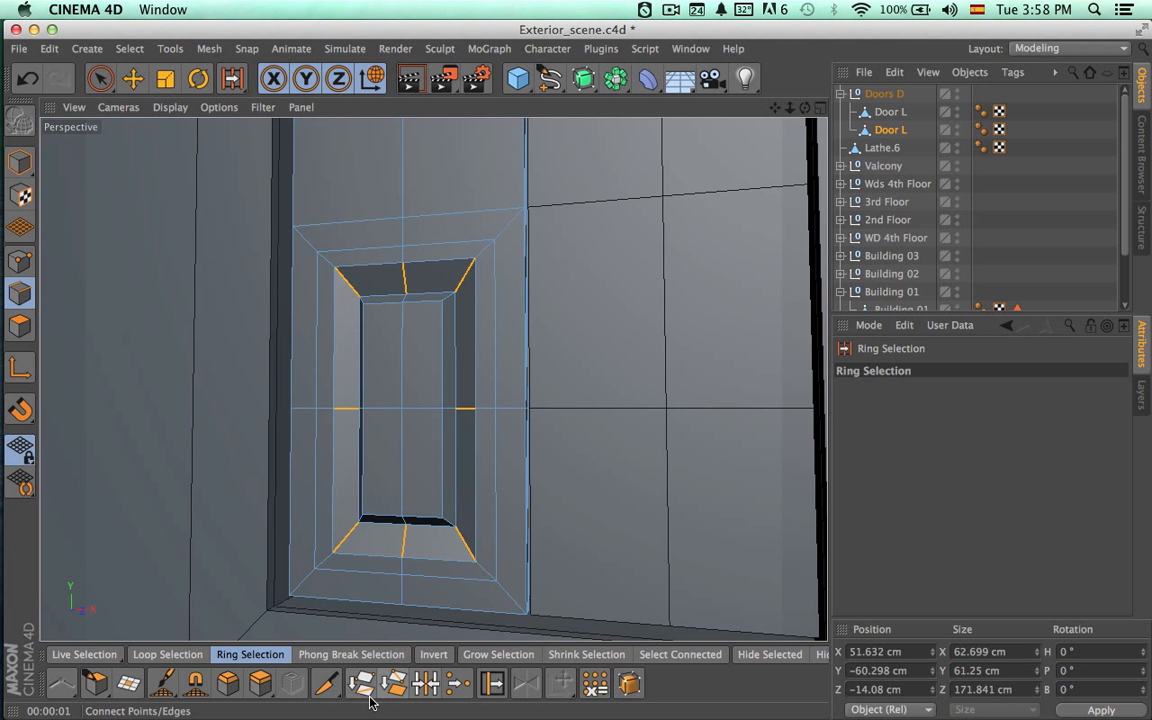
left_click(327, 682)
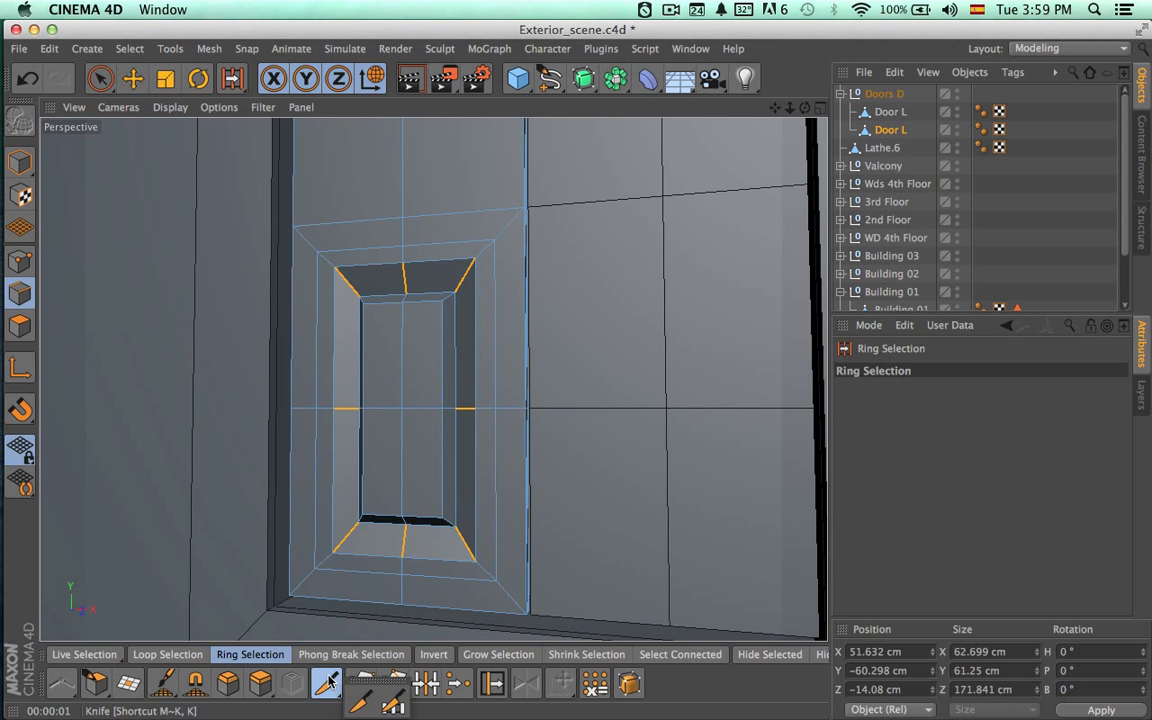
left_click(393, 705)
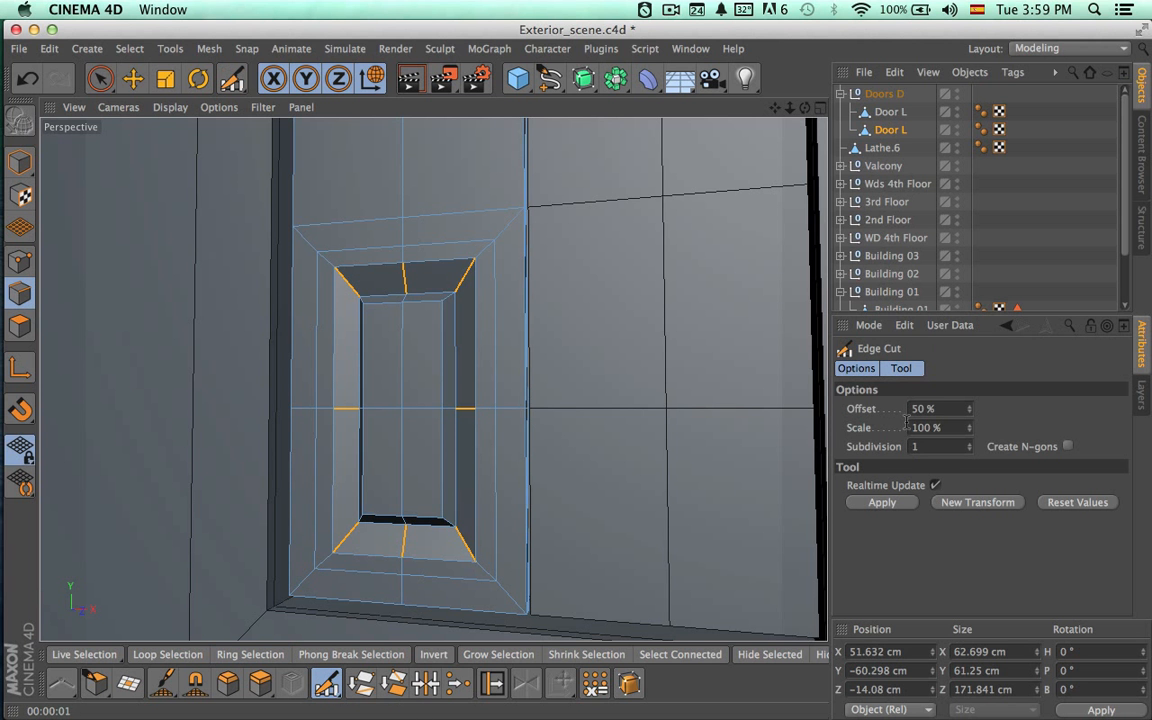
left_click(953, 410)
type("90")
key("Return")
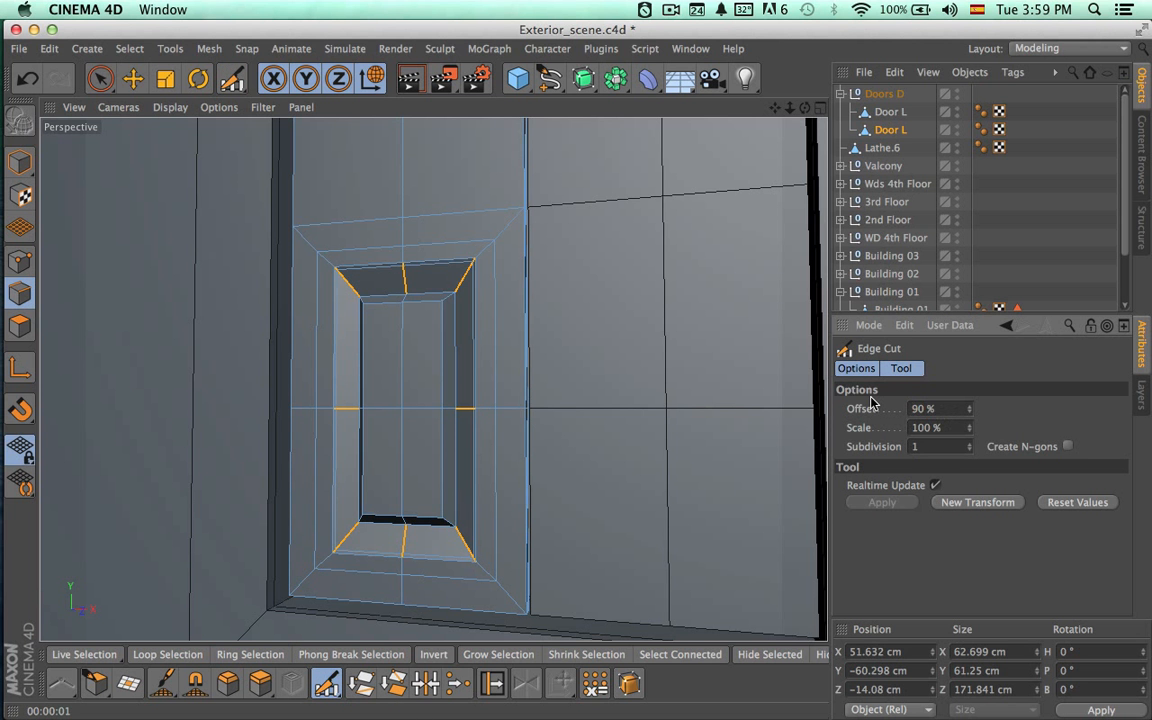
key("F8")
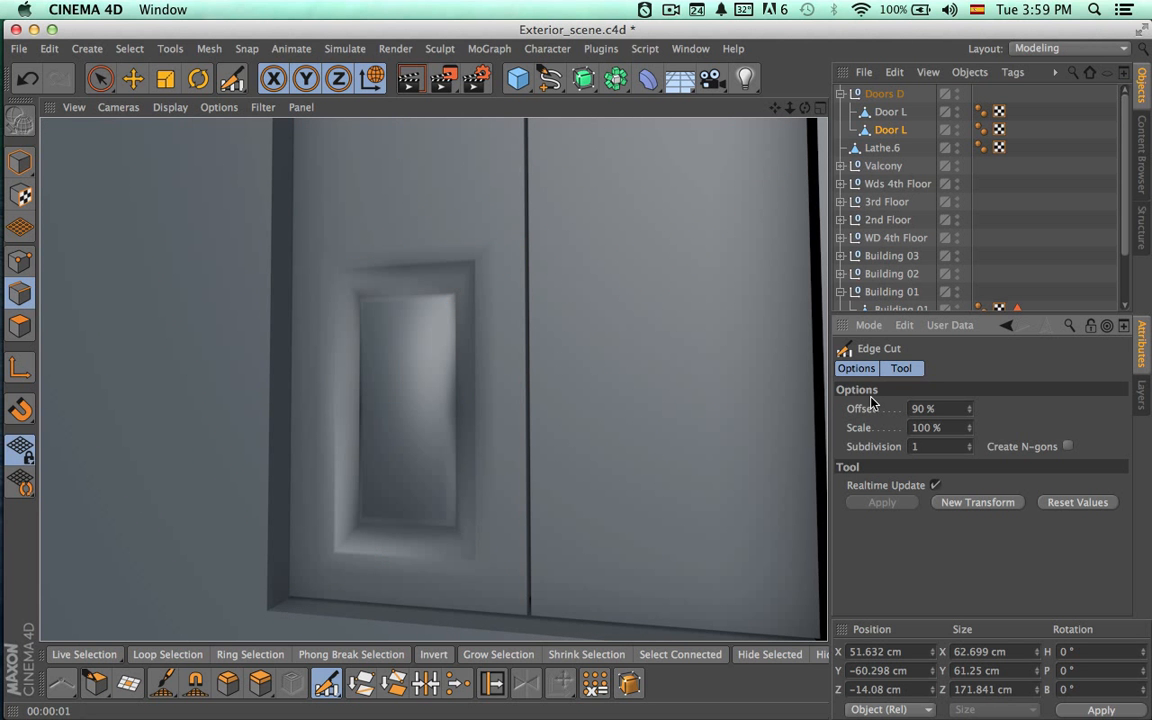
Ring-select the sloped edges of the upper panel's recess and cut them with Edge Cut at 90% offset.
left_click(890, 130)
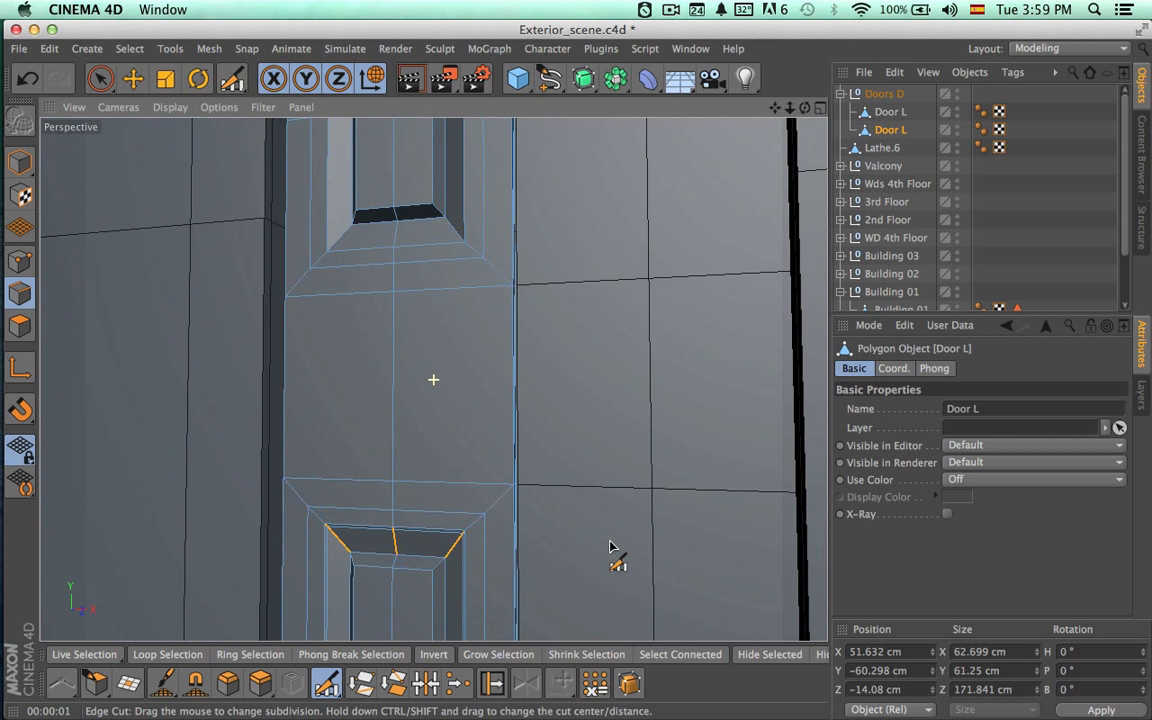
middle_click_drag(517, 422, 511, 597, "alt")
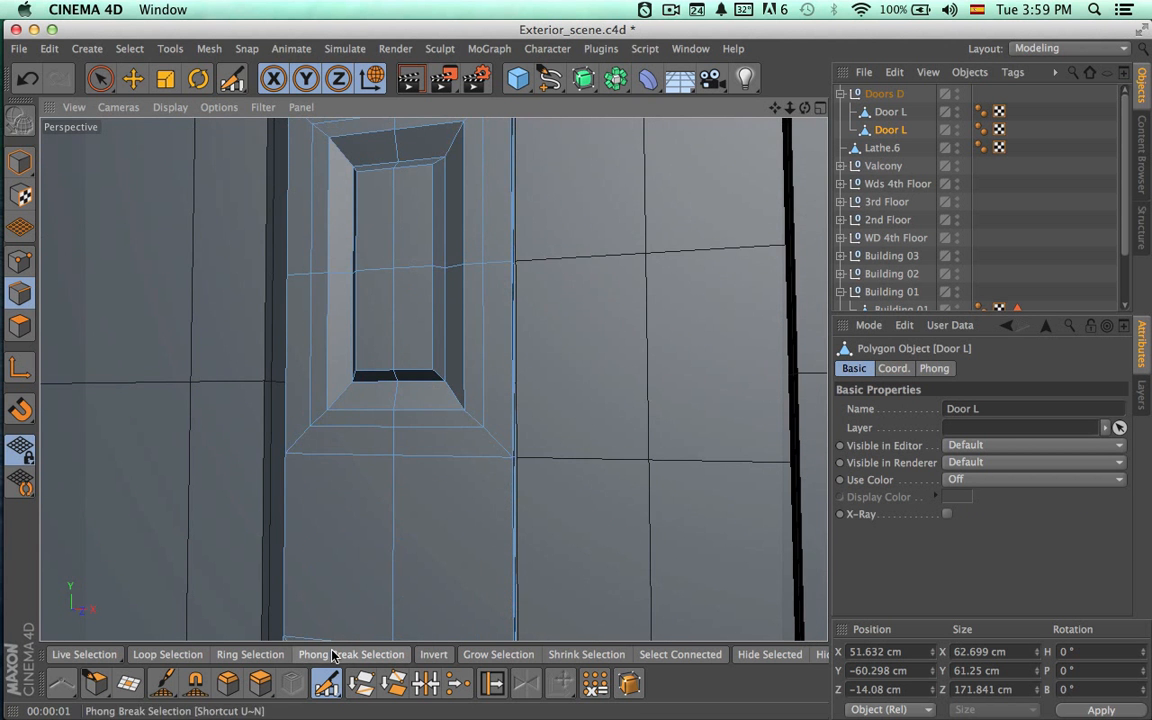
left_click(250, 654)
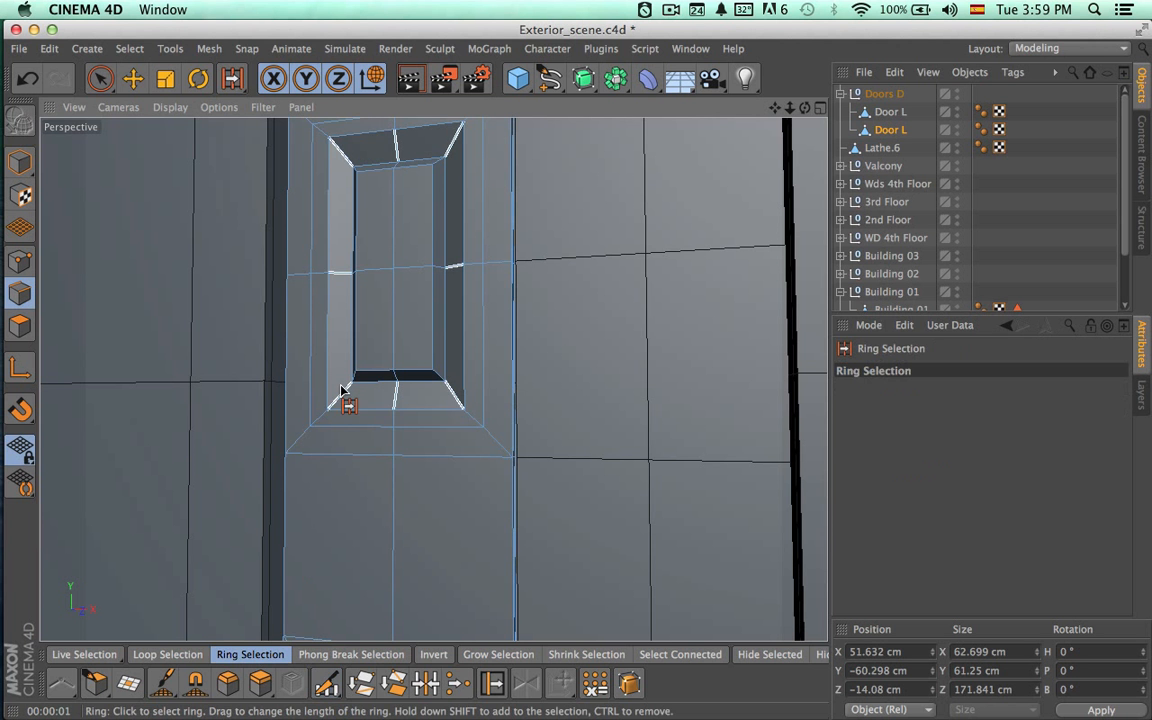
left_click(343, 392)
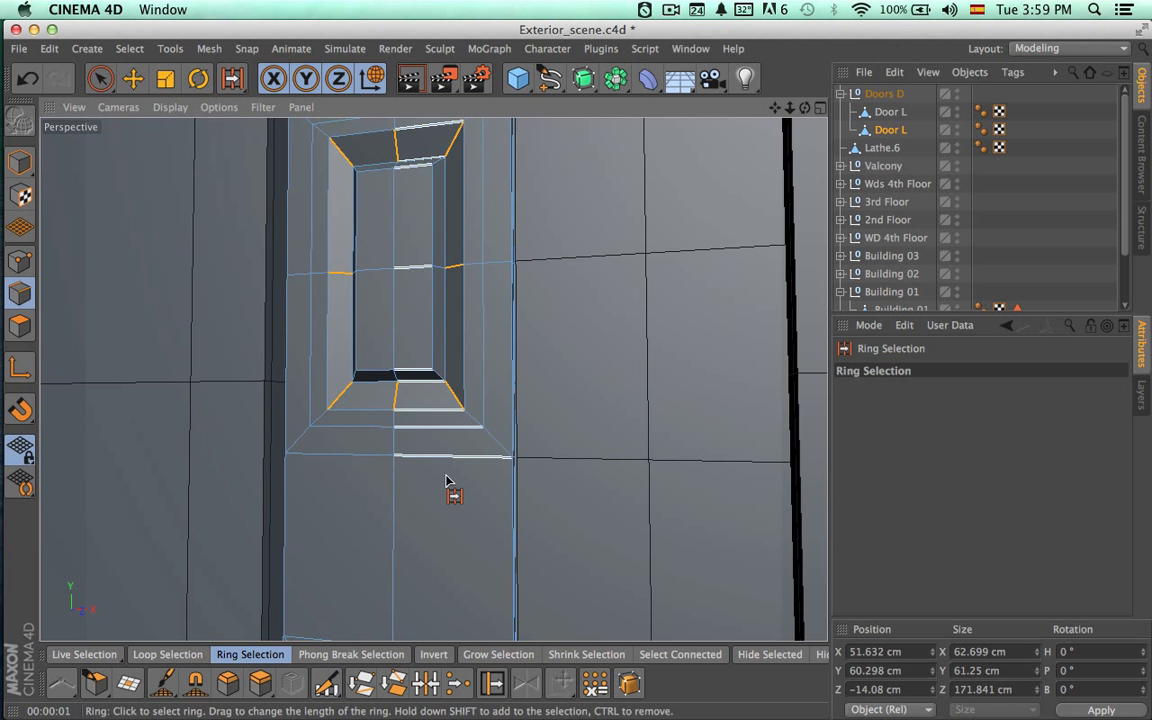
left_click(326, 683)
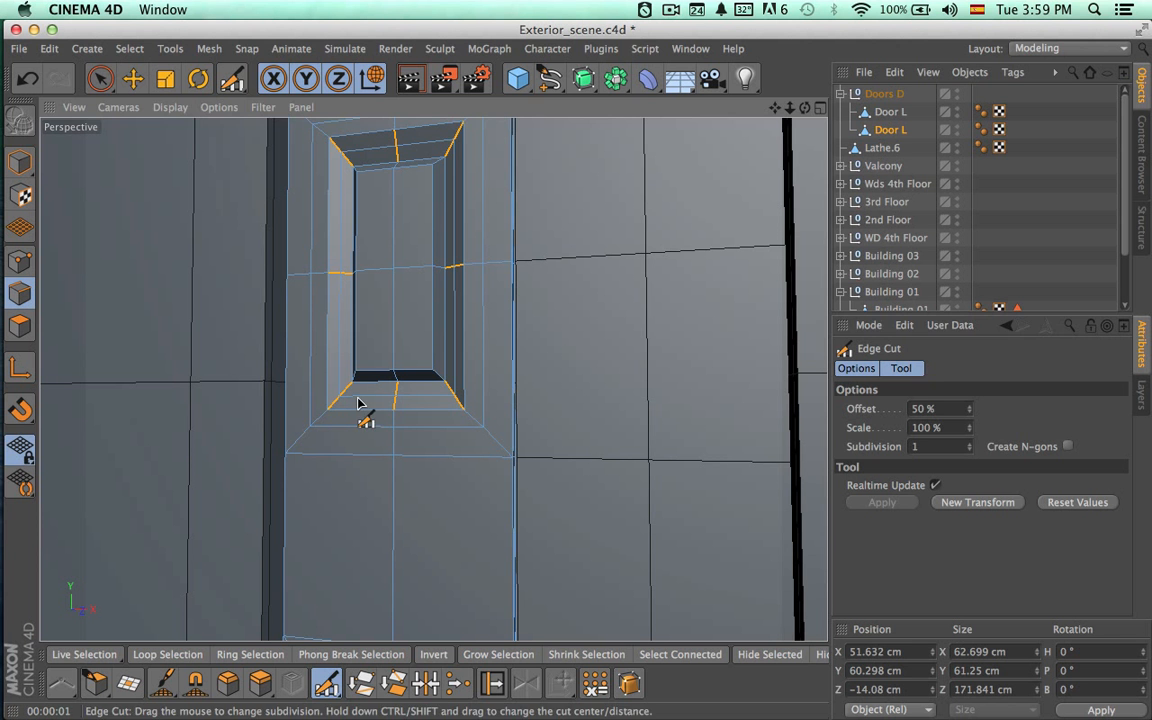
key("super+z")
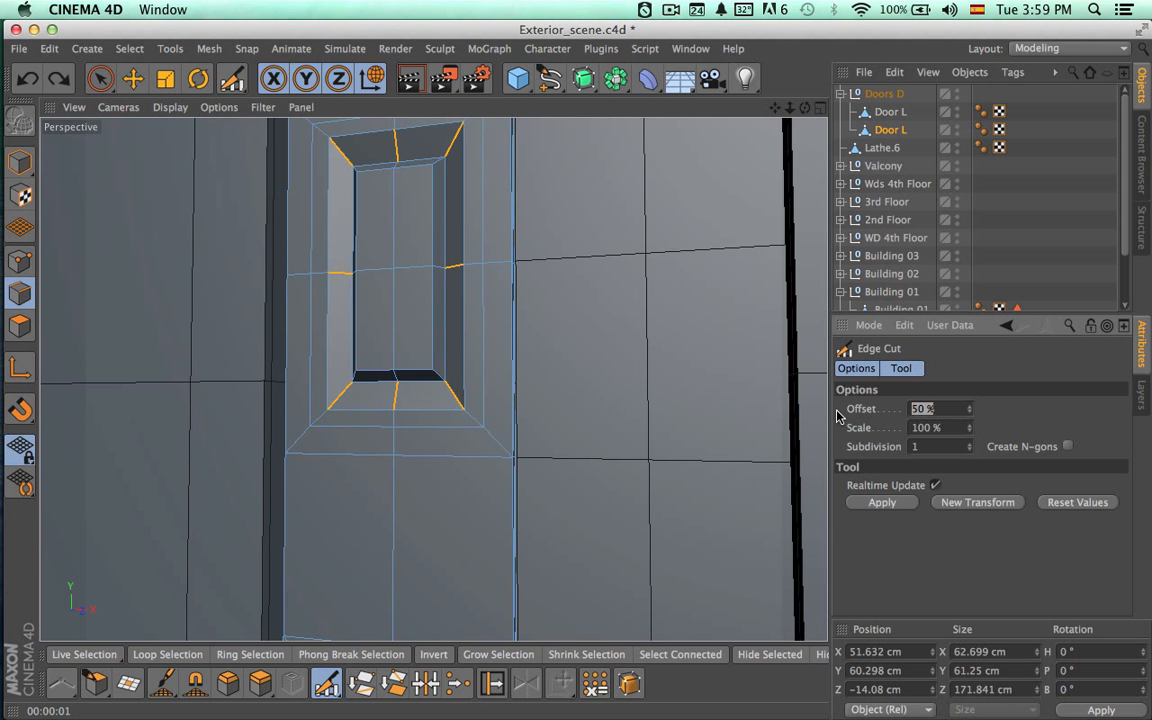
key("Return")
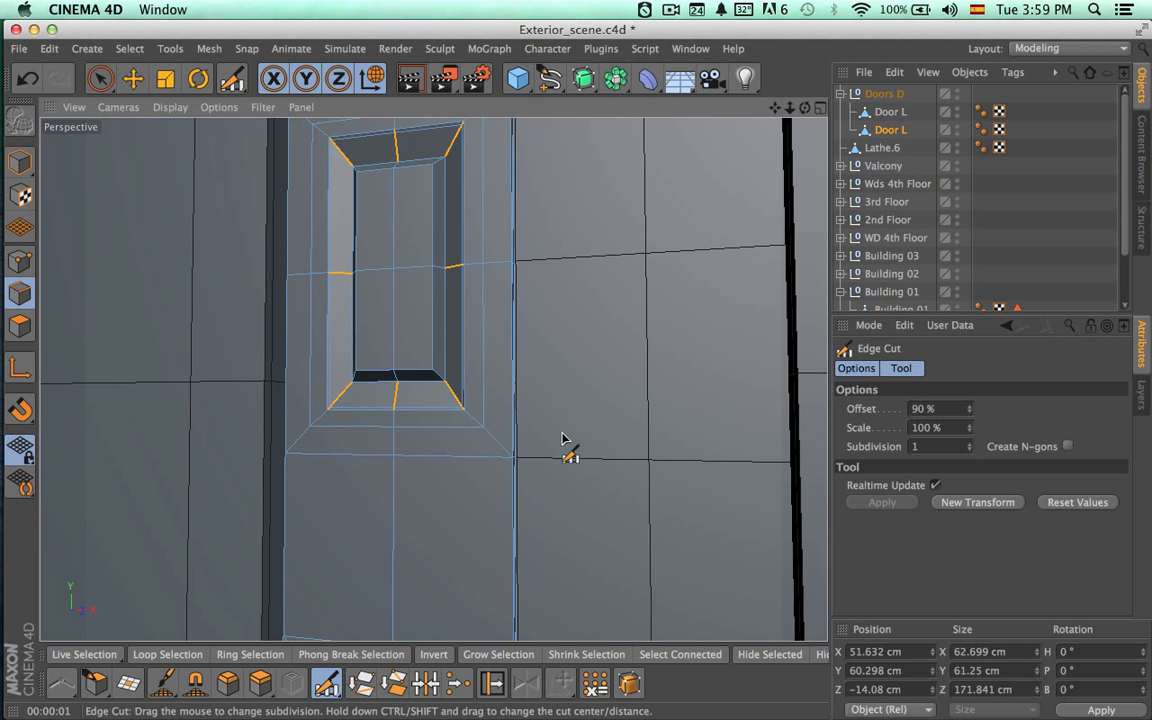
Preview-render the whole doorway and examine both panels of the left-hand door, including the lower panel's bottom edges up close.
middle_click_drag(564, 436, 598, 487, "alt")
right_click_drag(643, 473, 541, 479, "alt")
middle_click_drag(655, 520, 516, 379, "alt")
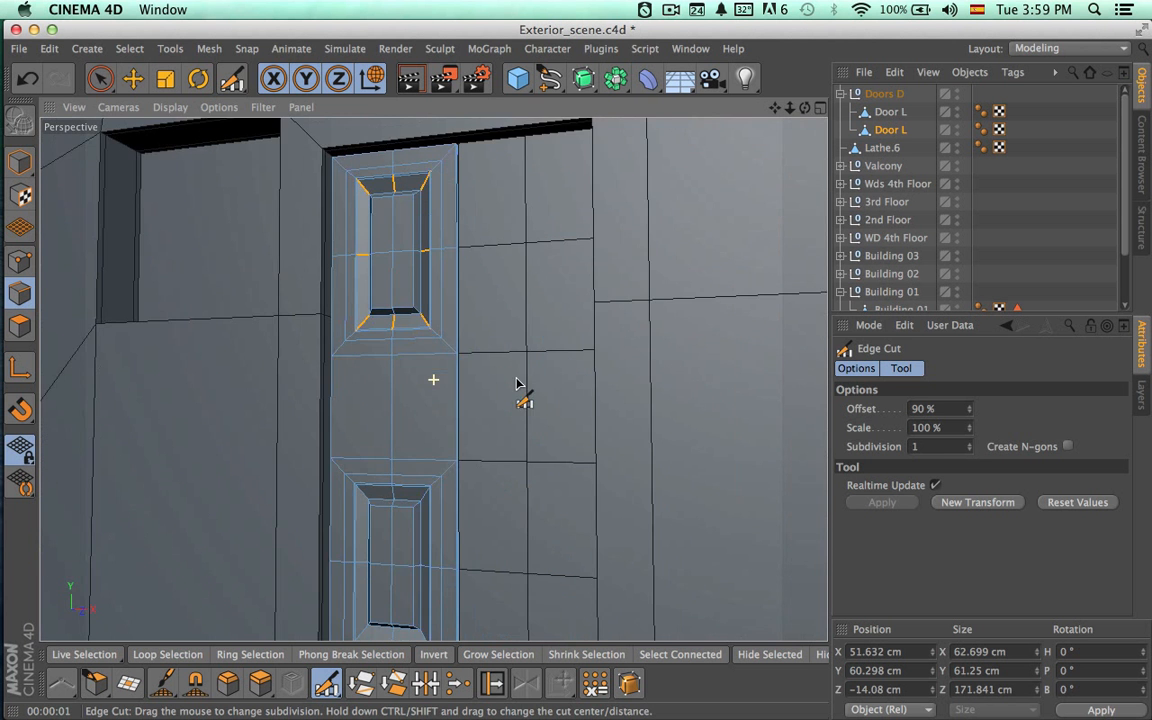
right_click_drag(538, 407, 440, 403, "alt")
middle_click_drag(551, 471, 503, 472, "alt")
key("super+r")
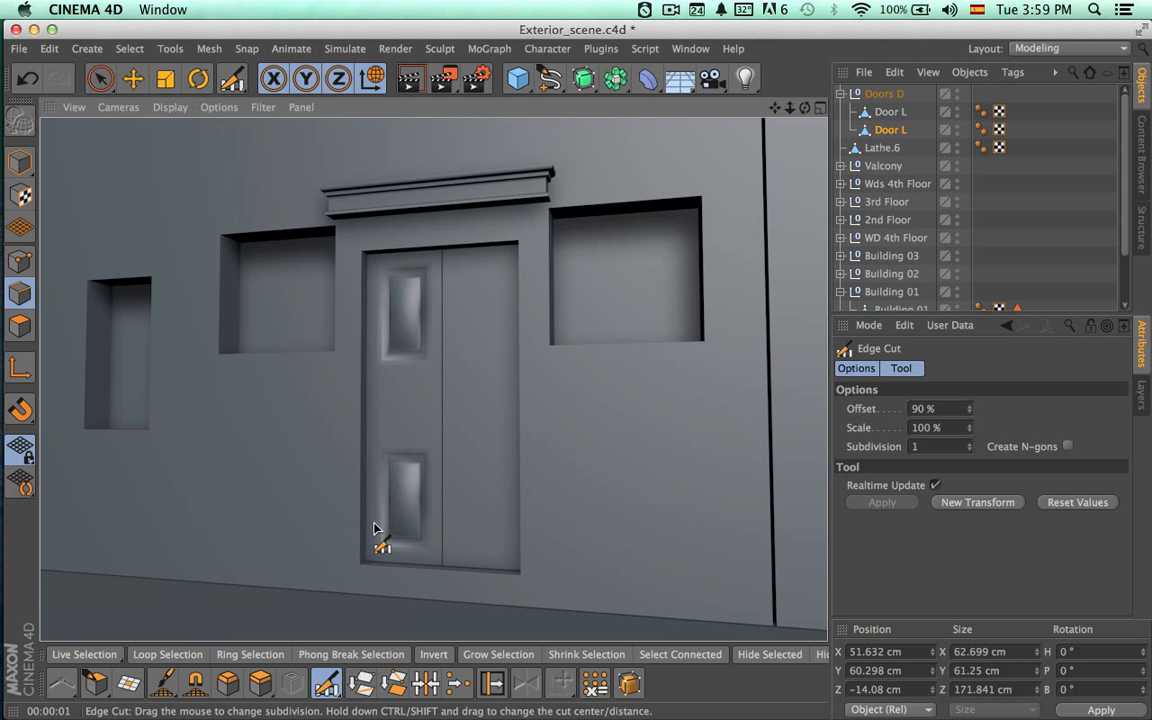
right_click_drag(375, 528, 506, 522, "alt")
middle_click_drag(519, 527, 473, 489, "alt")
right_click_drag(412, 495, 525, 501, "alt")
left_click_drag(535, 519, 504, 544, "alt")
middle_click_drag(504, 544, 532, 410, "alt")
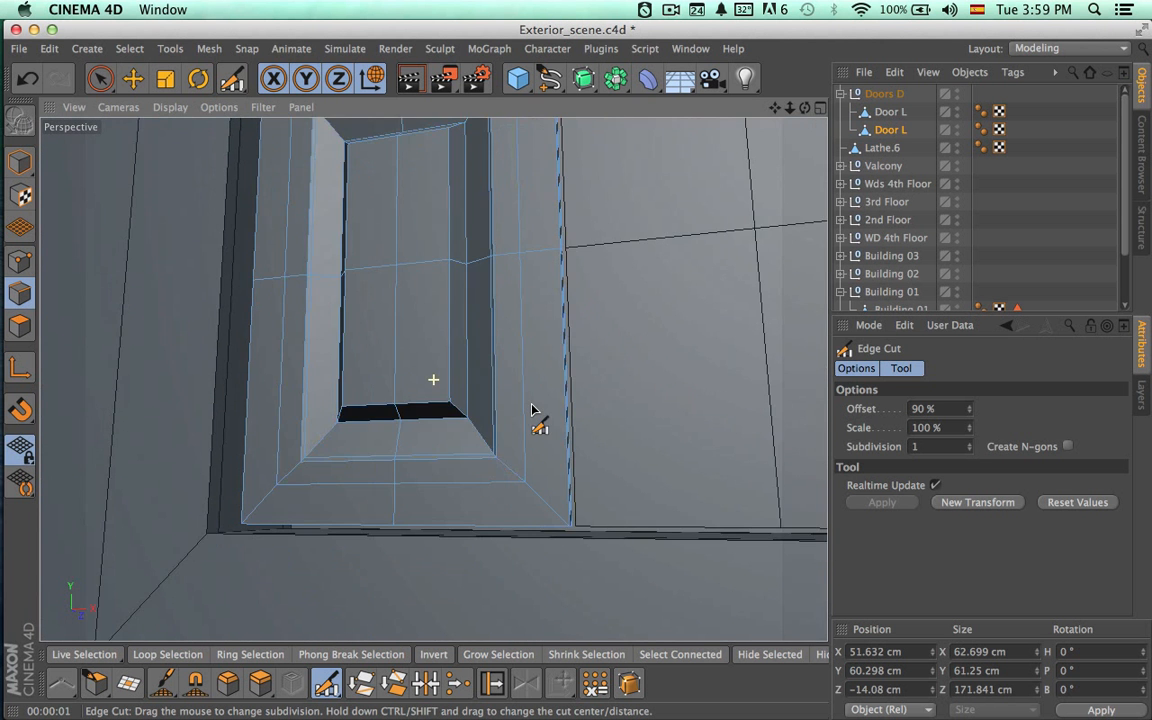
Ring-select the sloped edges of the lower panel's recess and cut them with Edge Cut at 20% offset.
left_click_drag(513, 496, 630, 572, "alt")
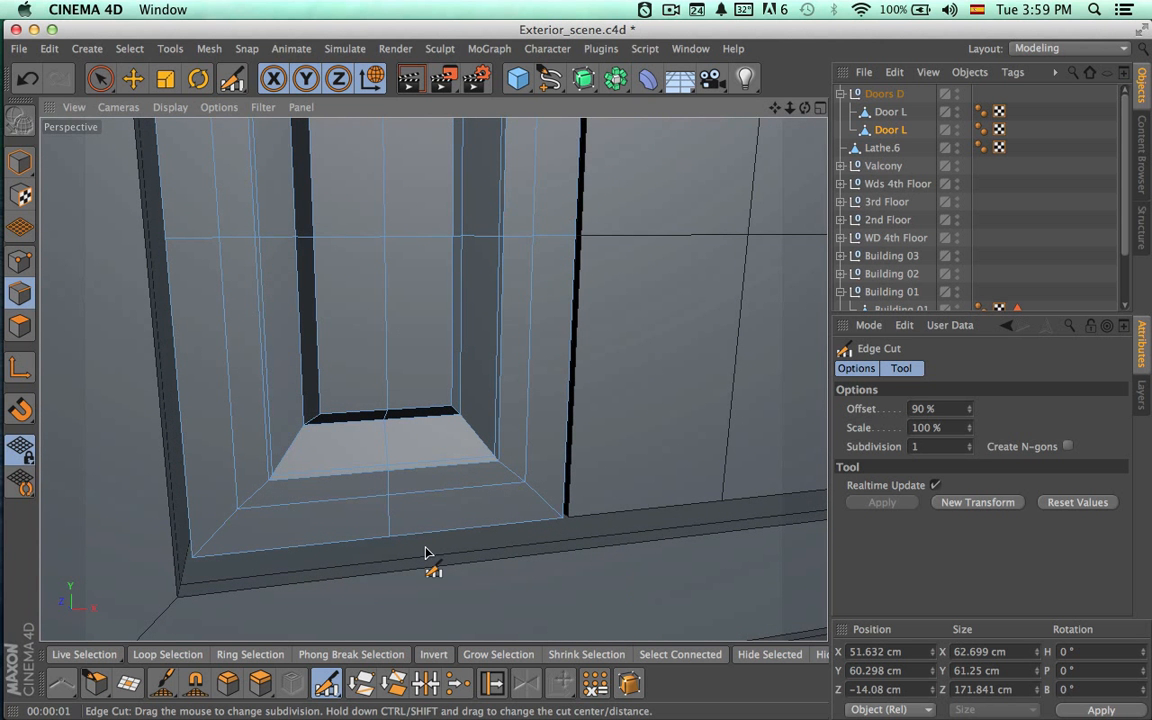
left_click_drag(425, 552, 420, 490, "alt")
key("v")
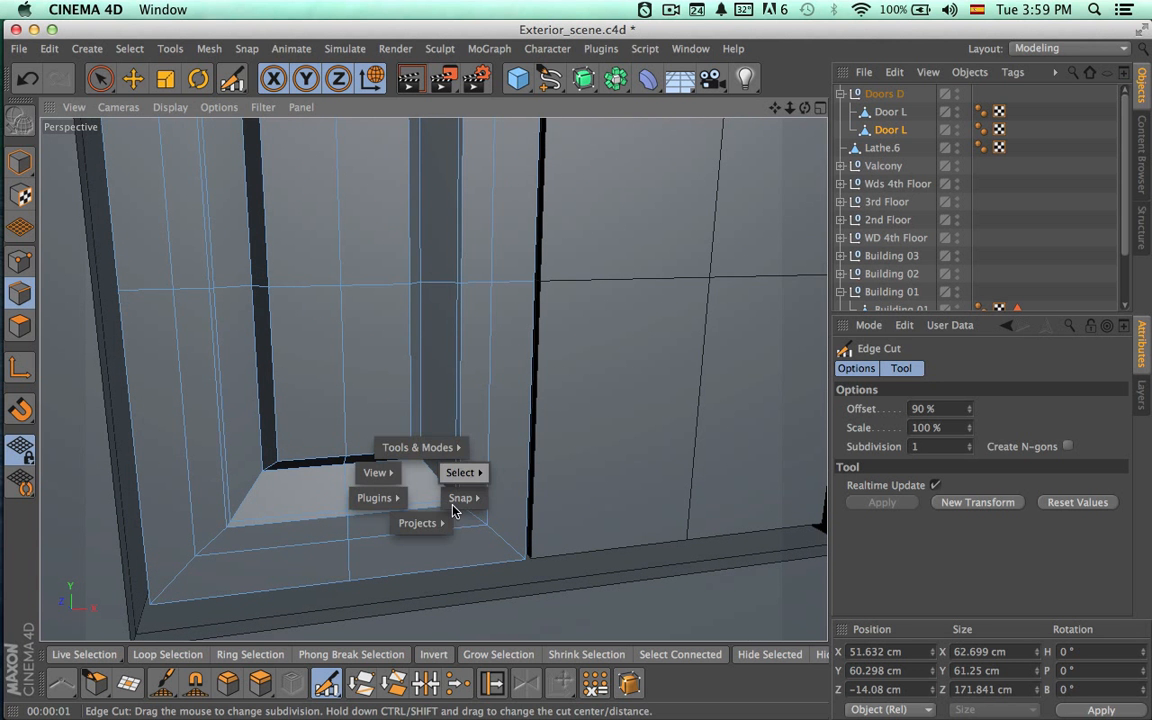
left_click(250, 654)
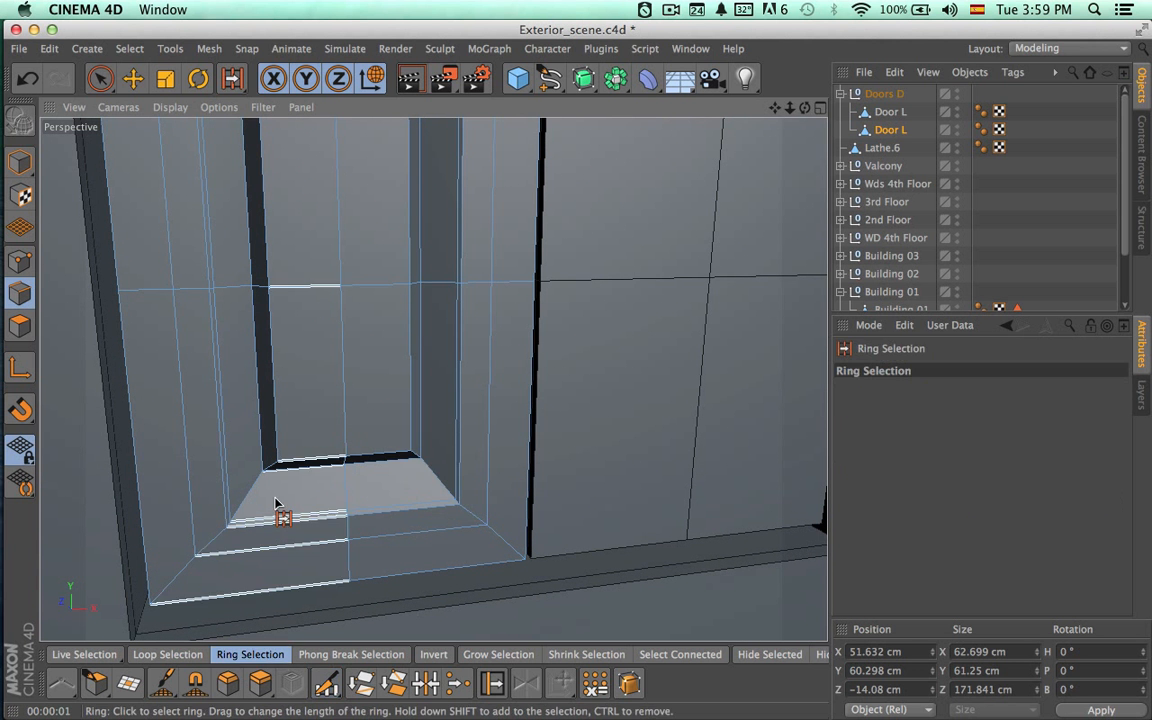
left_click(256, 497)
left_click(326, 683)
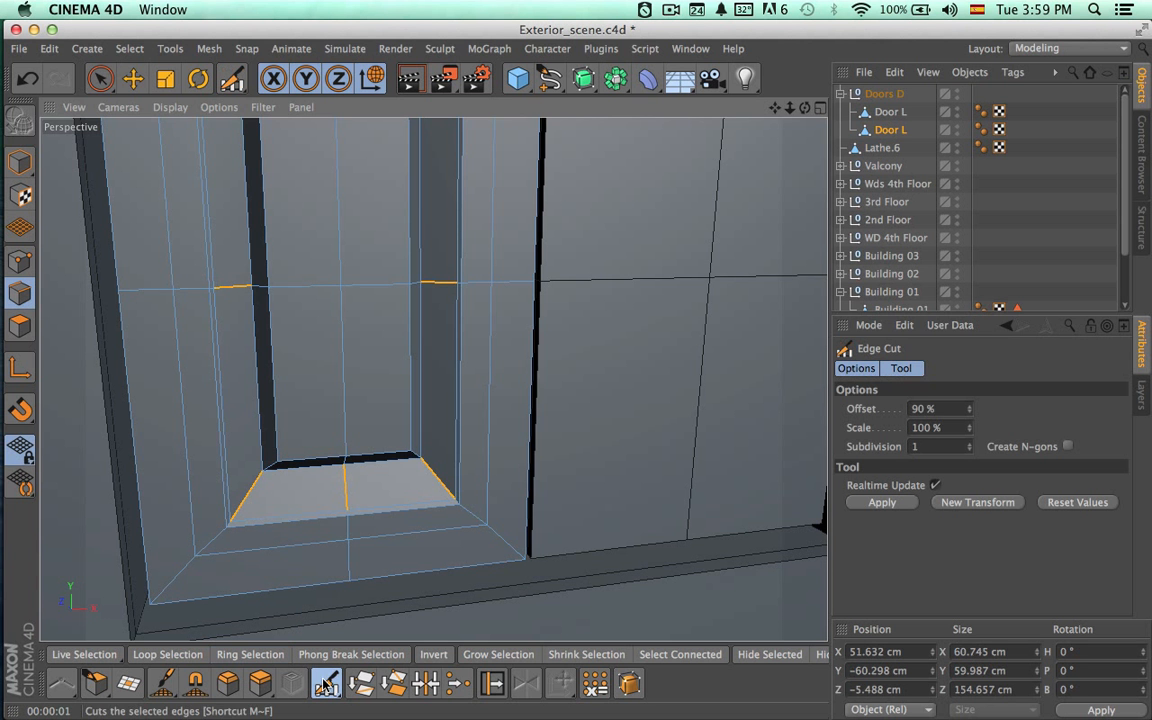
left_click(951, 409)
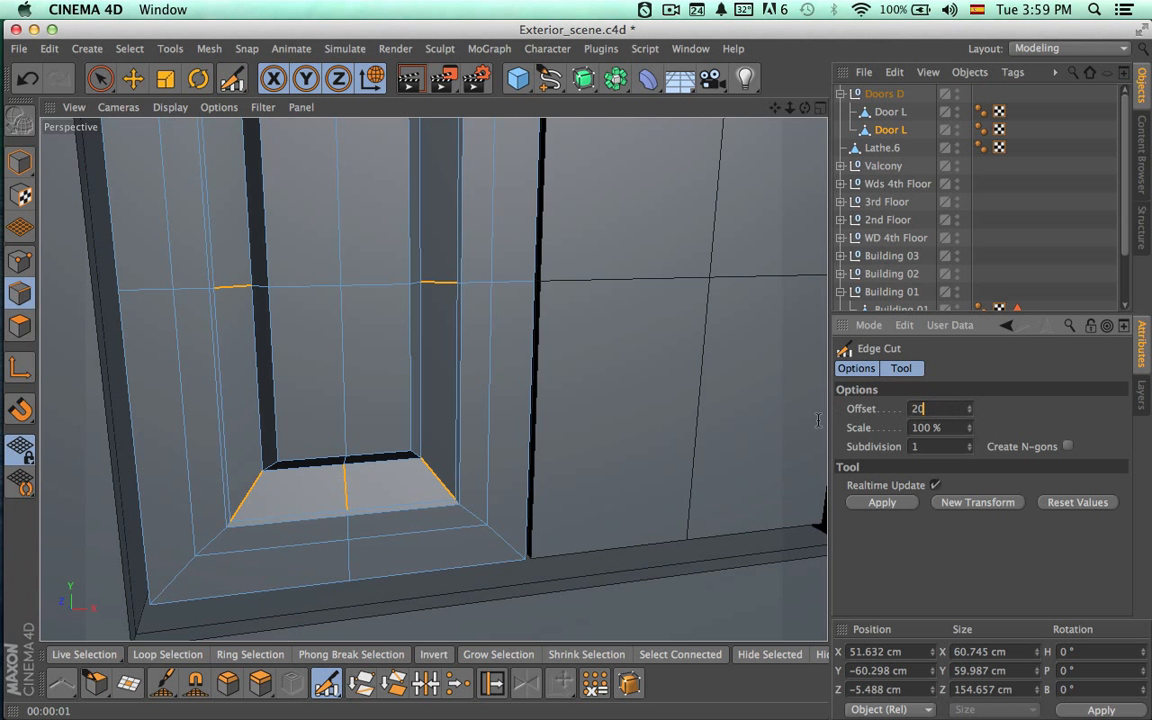
type("20")
key("Return")
middle_click_drag(450, 634, 450, 662, "alt")
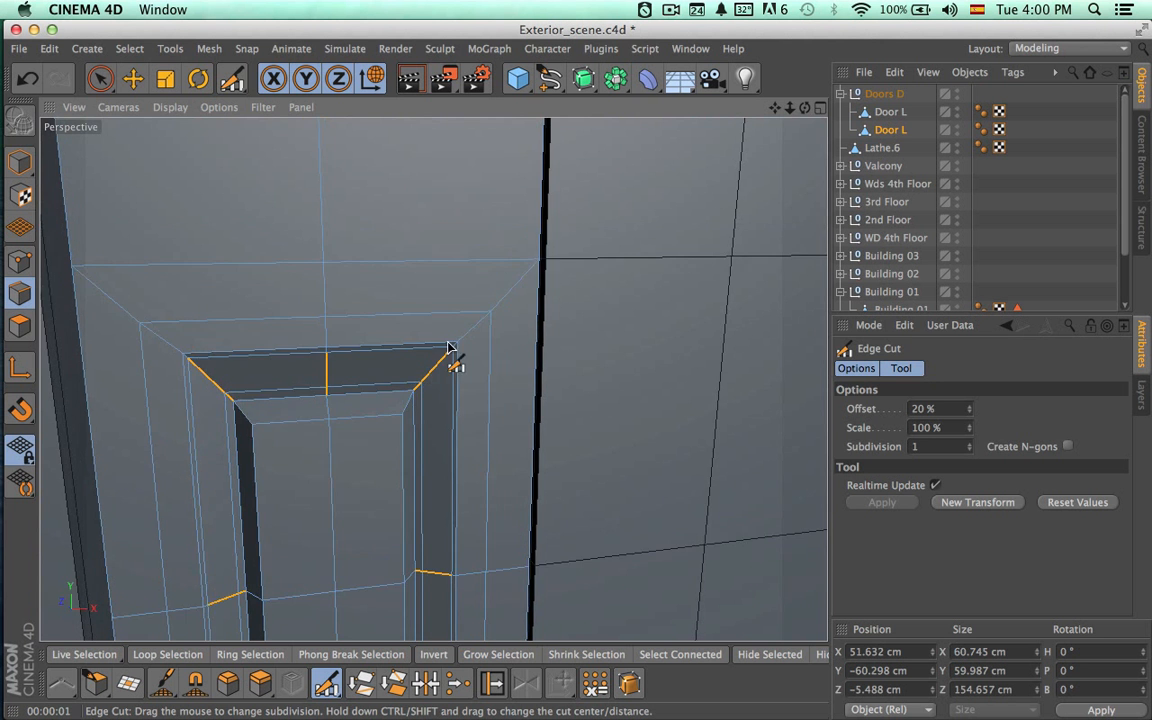
Ring-select the sloped edges of the upper panel's recess and cut them with Edge Cut at 20% offset.
middle_click_drag(449, 272, 468, 602, "alt")
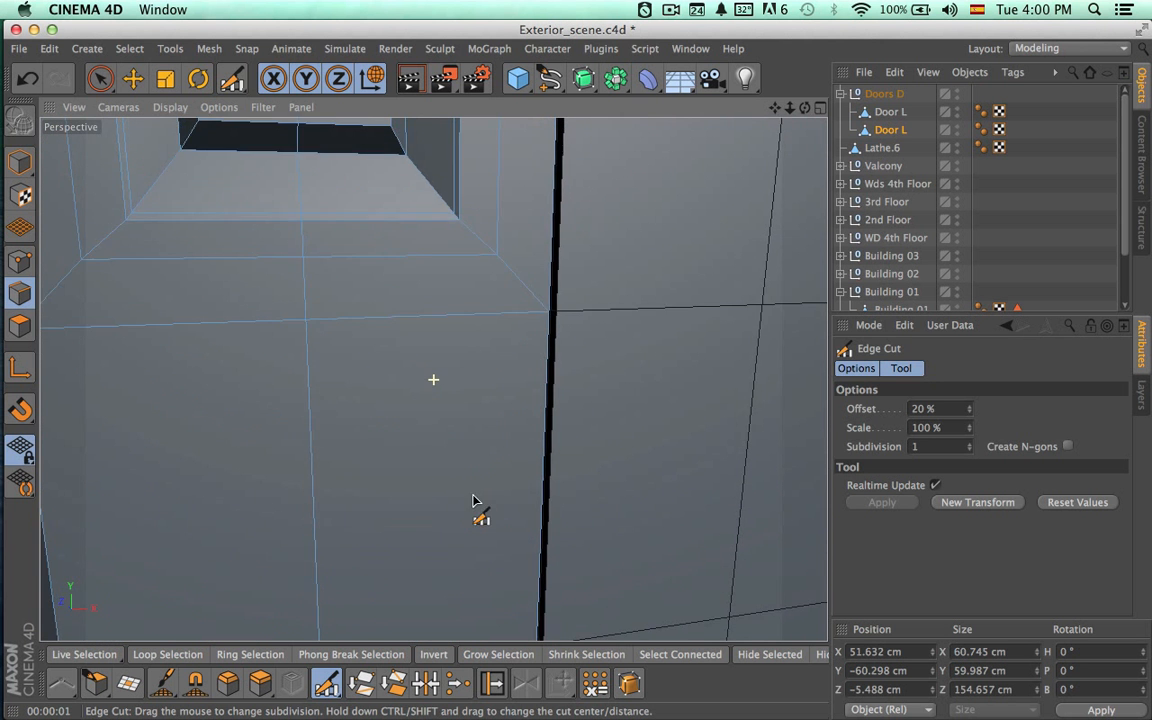
key("space")
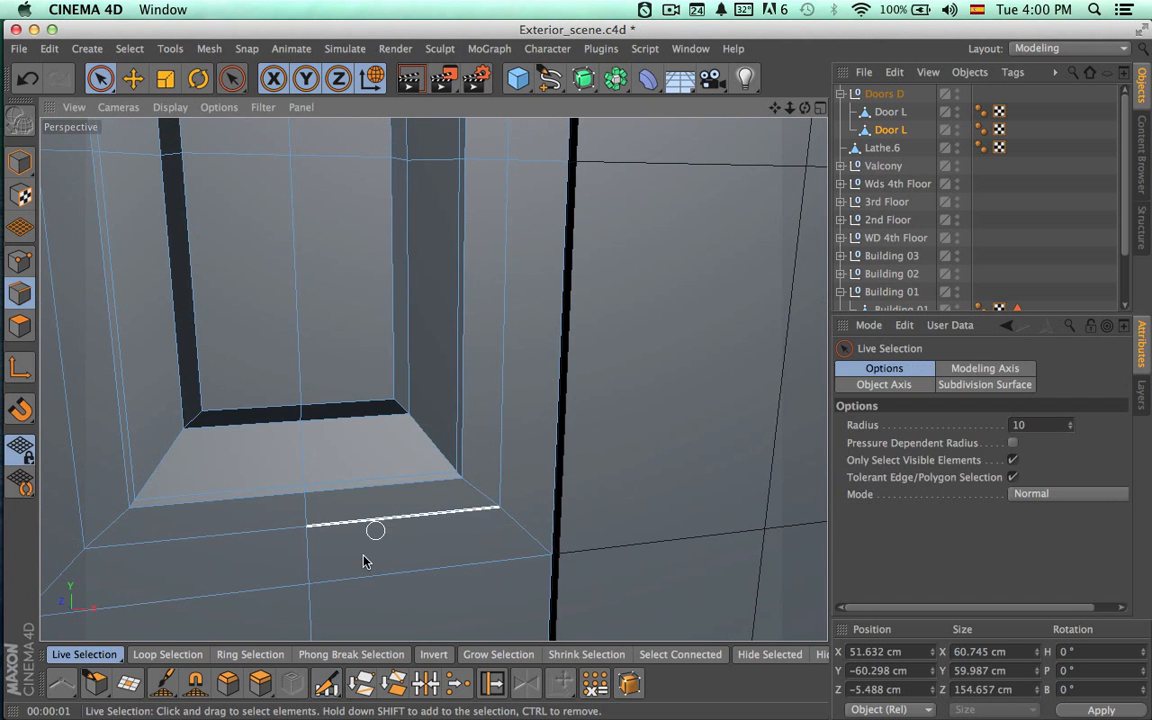
left_click(250, 654)
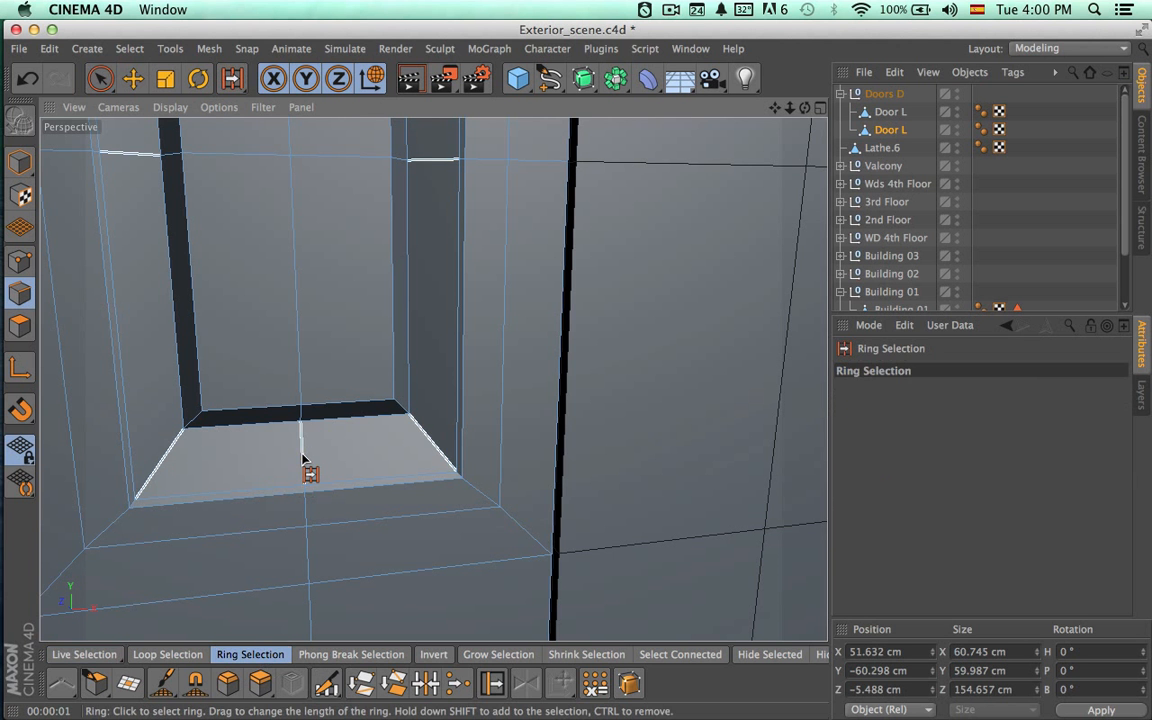
left_click(305, 465)
key("space")
left_click(303, 457, "shift")
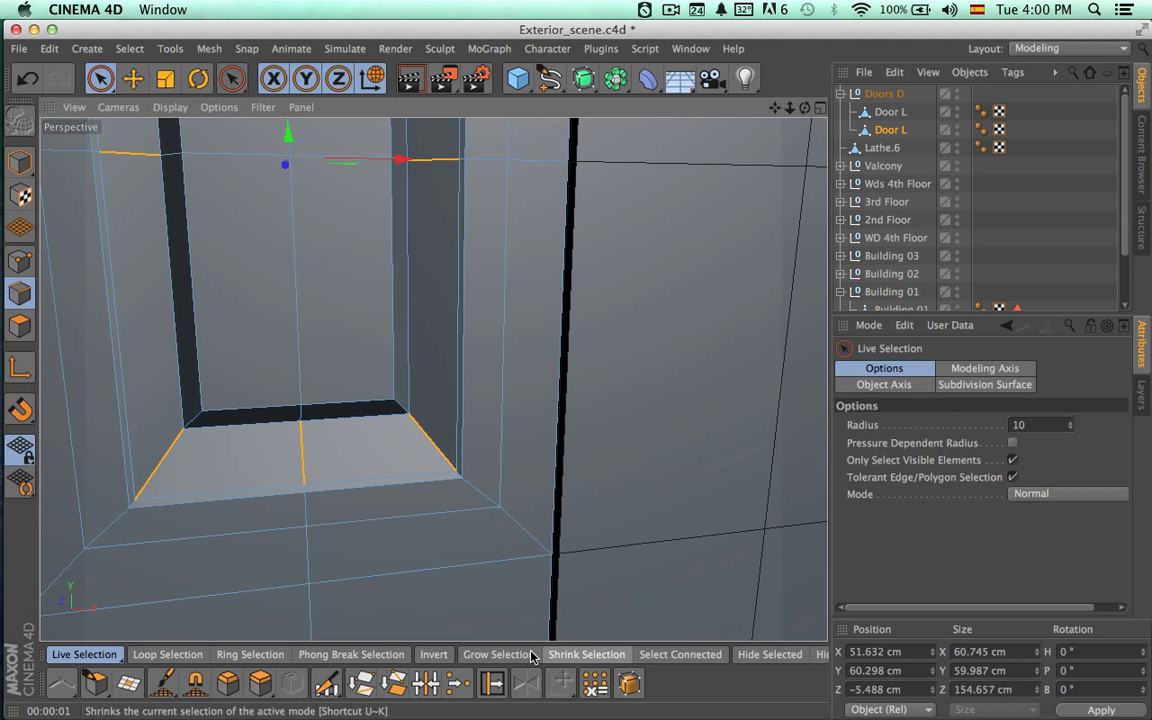
left_click(327, 683)
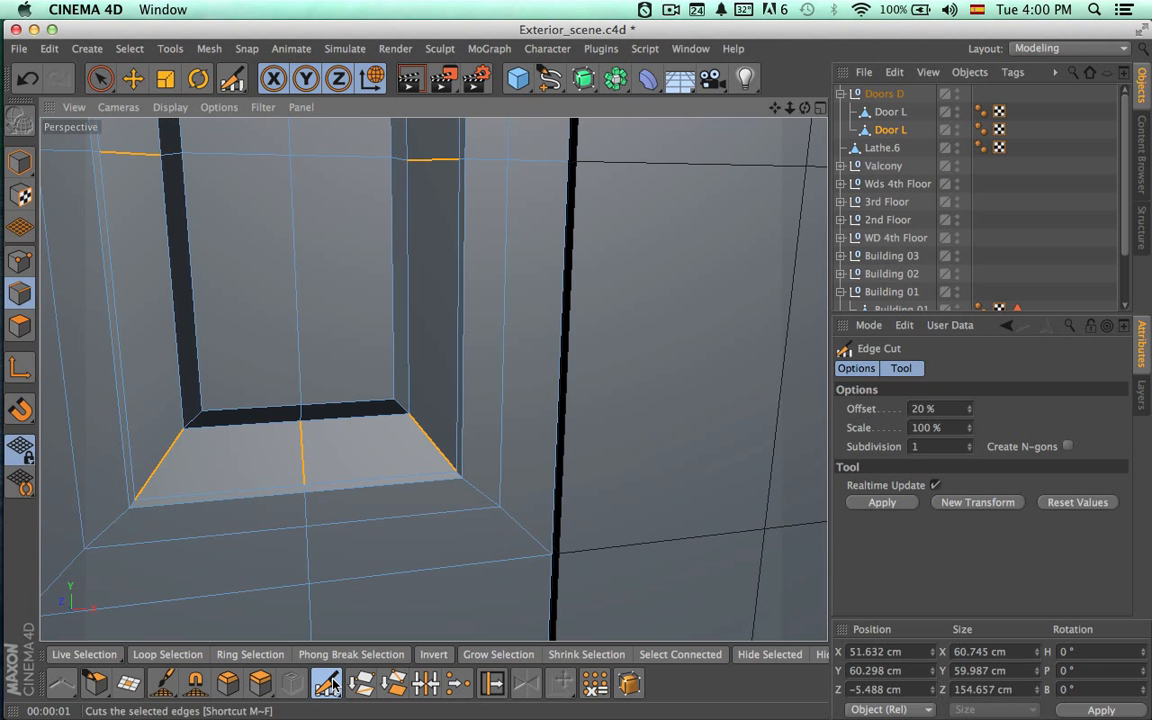
left_click(930, 447)
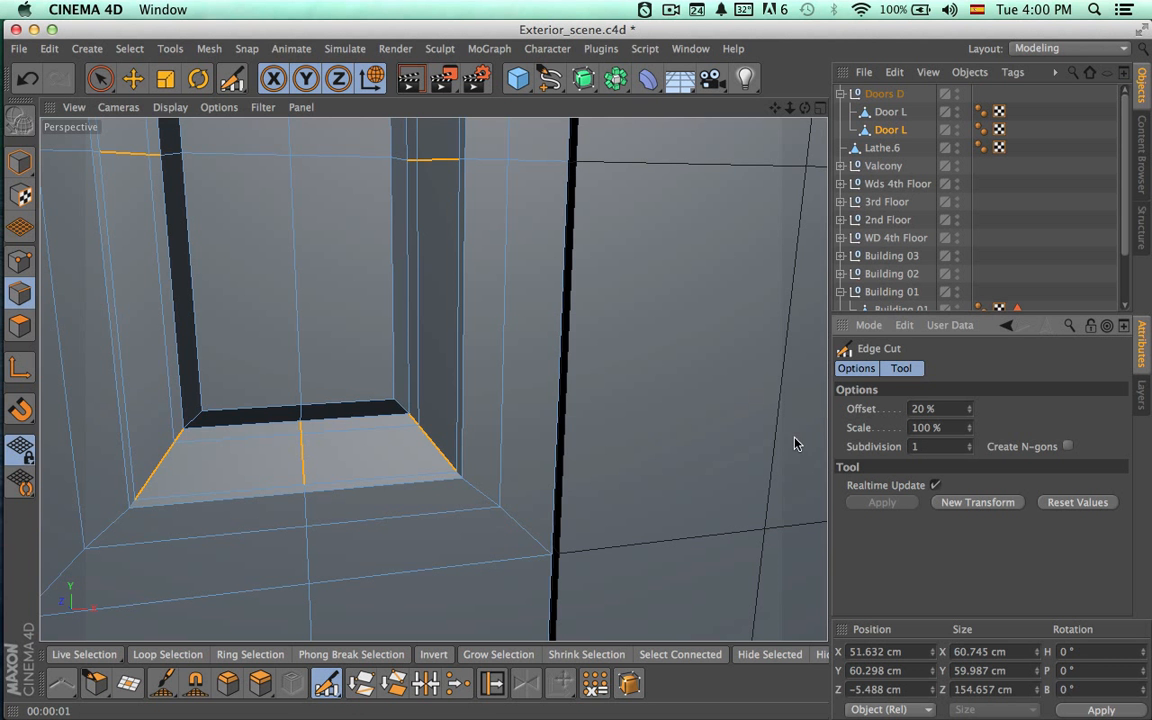
Preview-render the doorway to examine the edges of both panels on the left-hand door.
right_click_drag(589, 436, 362, 430, "alt")
middle_click_drag(604, 466, 488, 301, "alt")
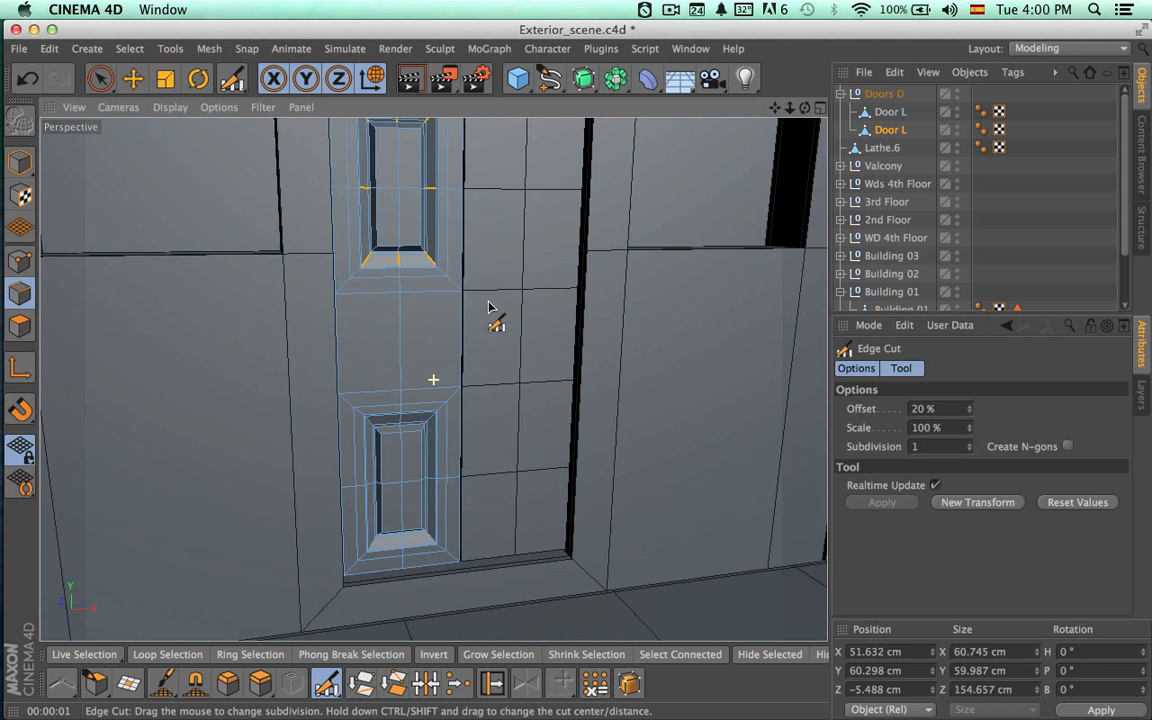
key("super+r")
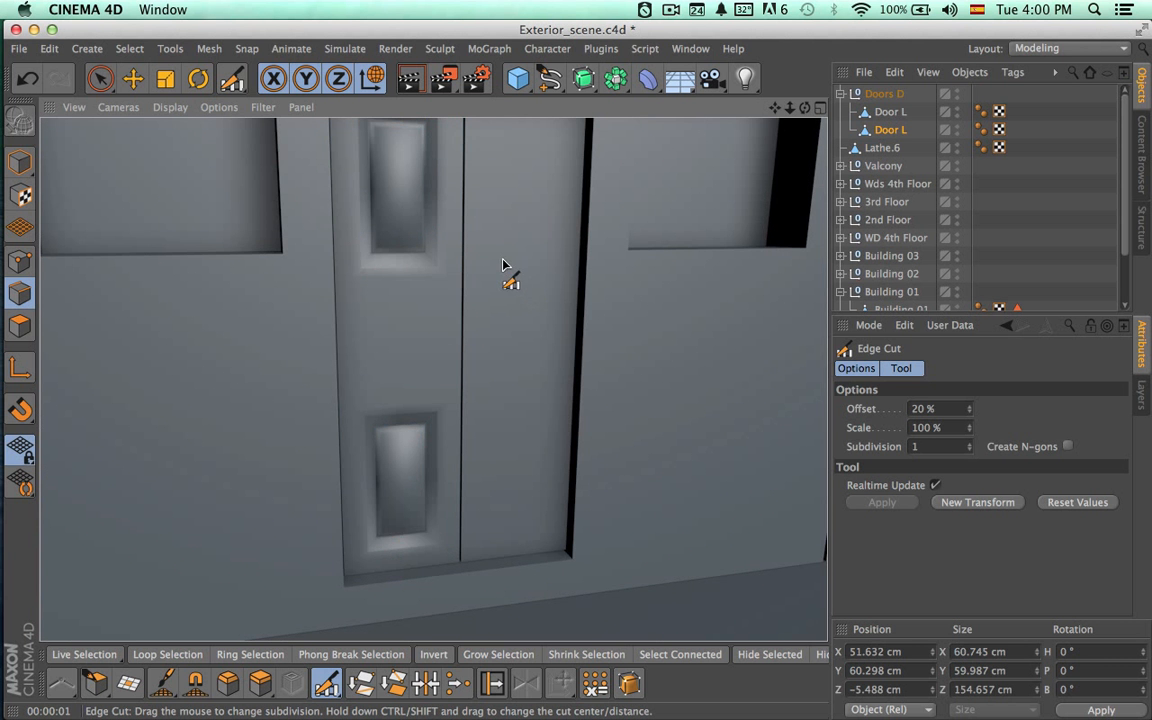
middle_click_drag(503, 264, 496, 402, "alt")
right_click_drag(432, 437, 517, 437, "alt")
Inset the two polygons between the left-hand door's panels by about 3.28 cm with Extrude Inner and scale them to about 81 cm wide.
key("space")
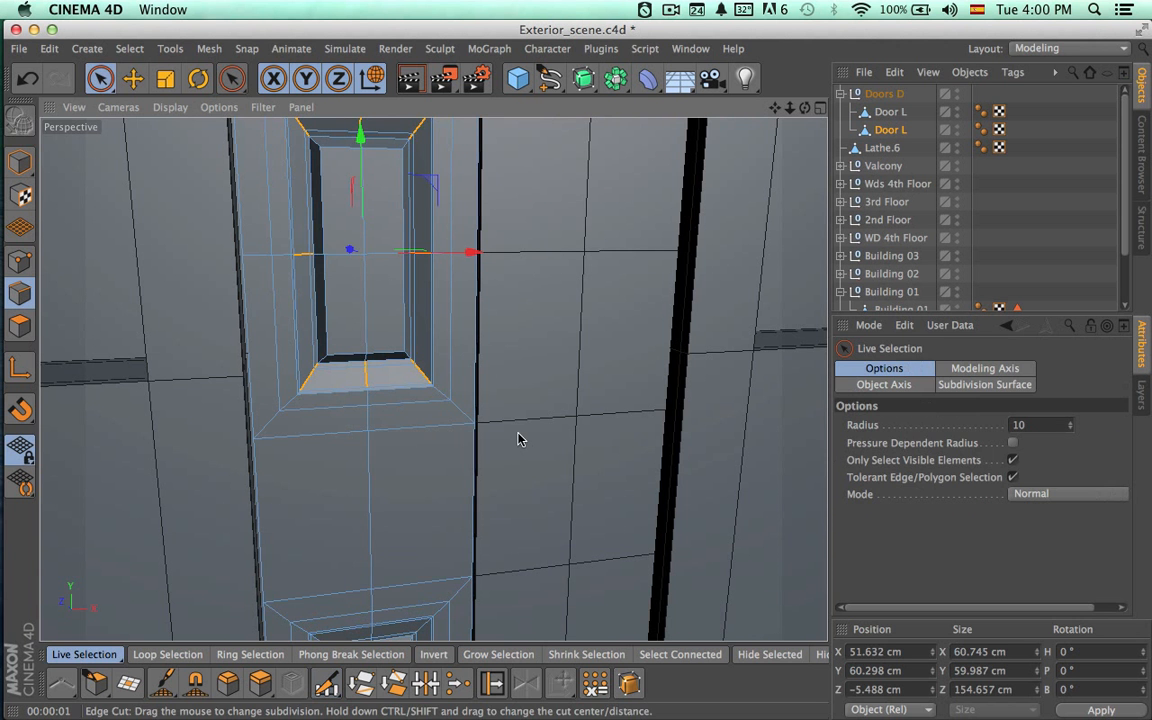
left_click(20, 326)
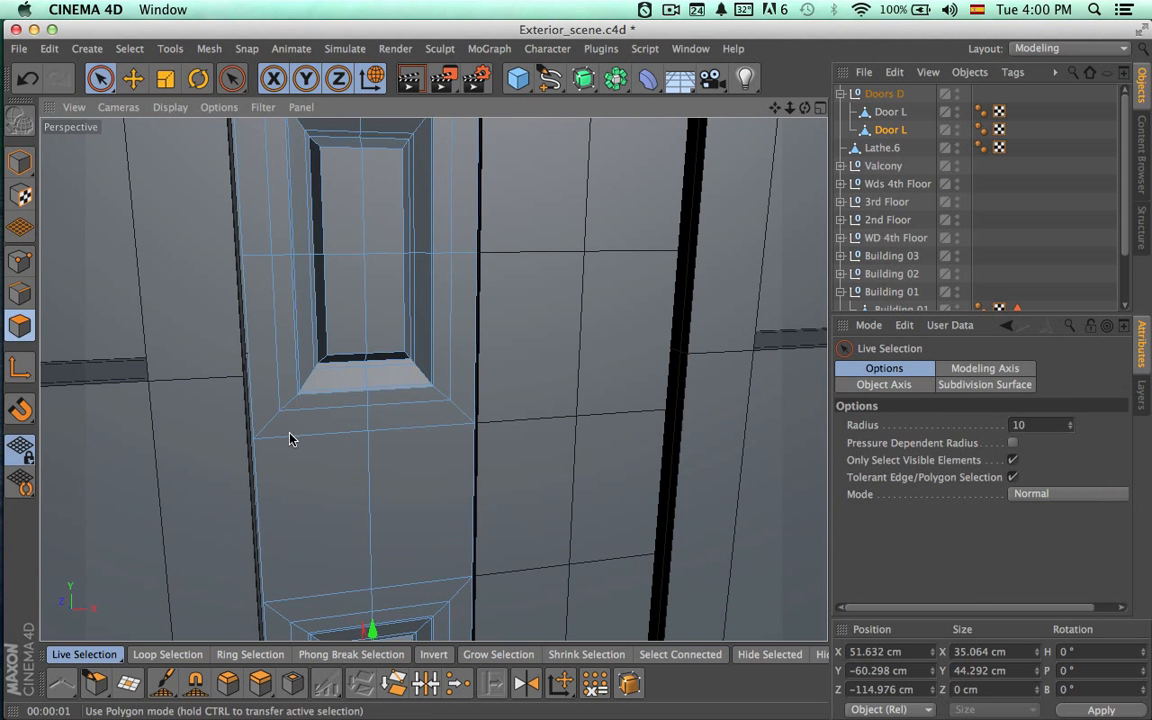
left_click_drag(332, 490, 429, 496)
left_click_drag(501, 524, 431, 422, "alt")
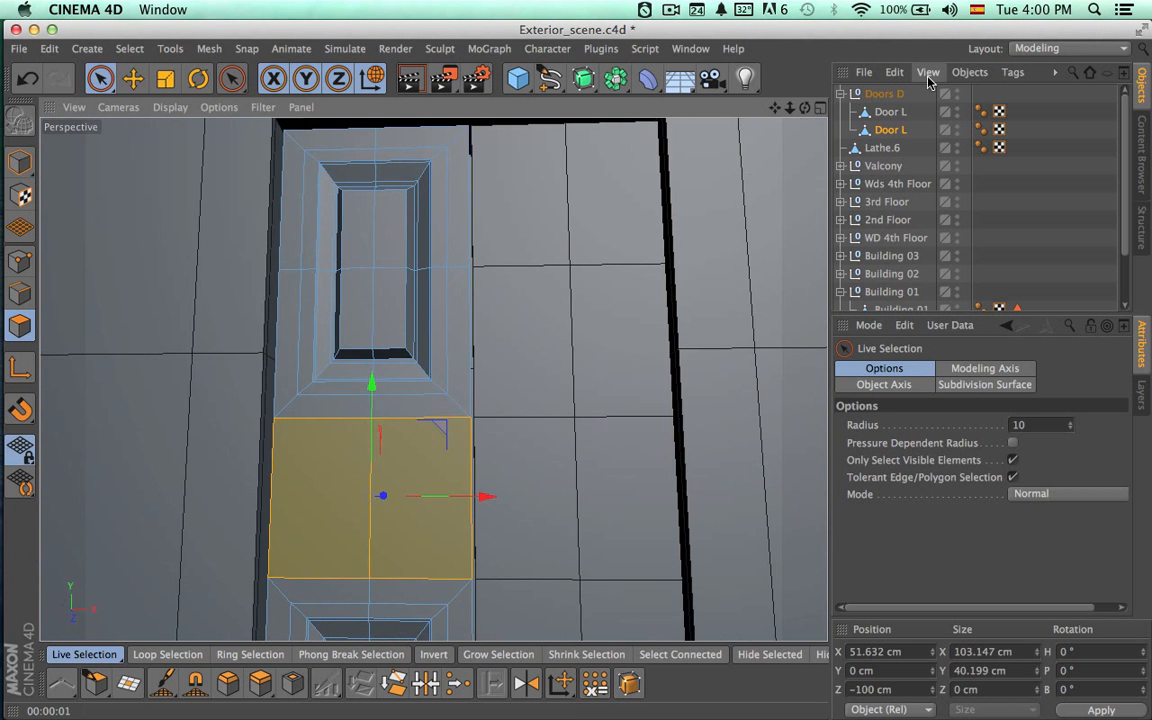
left_click(821, 107)
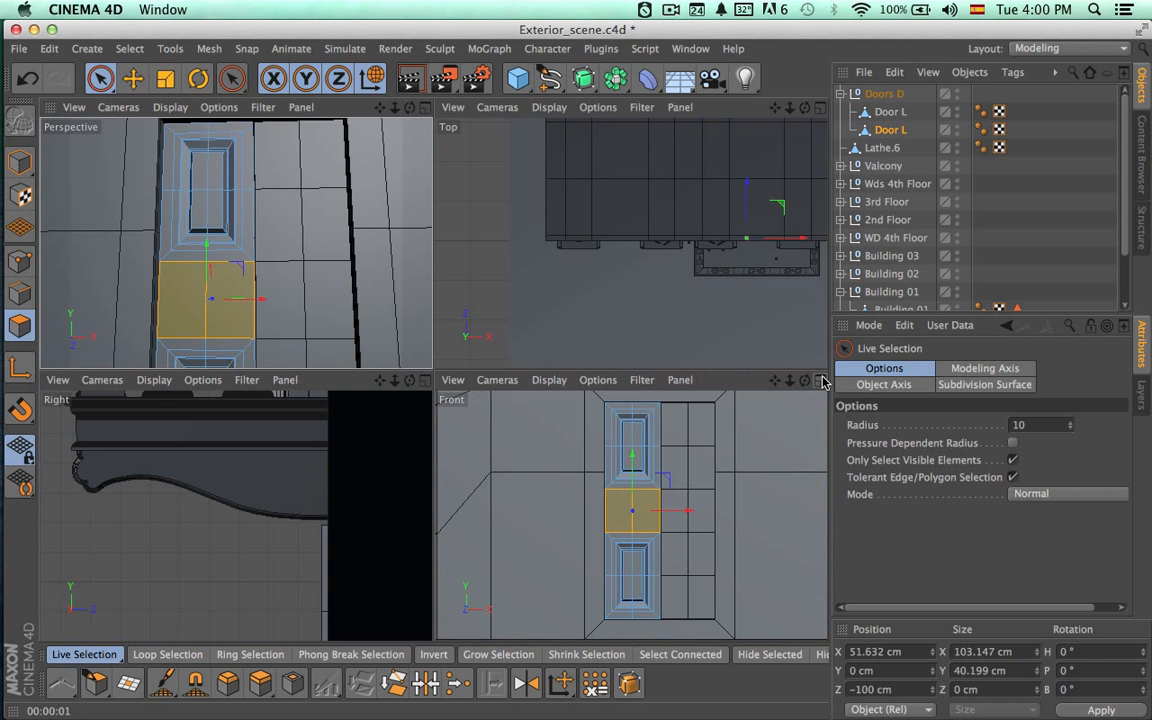
left_click(821, 381)
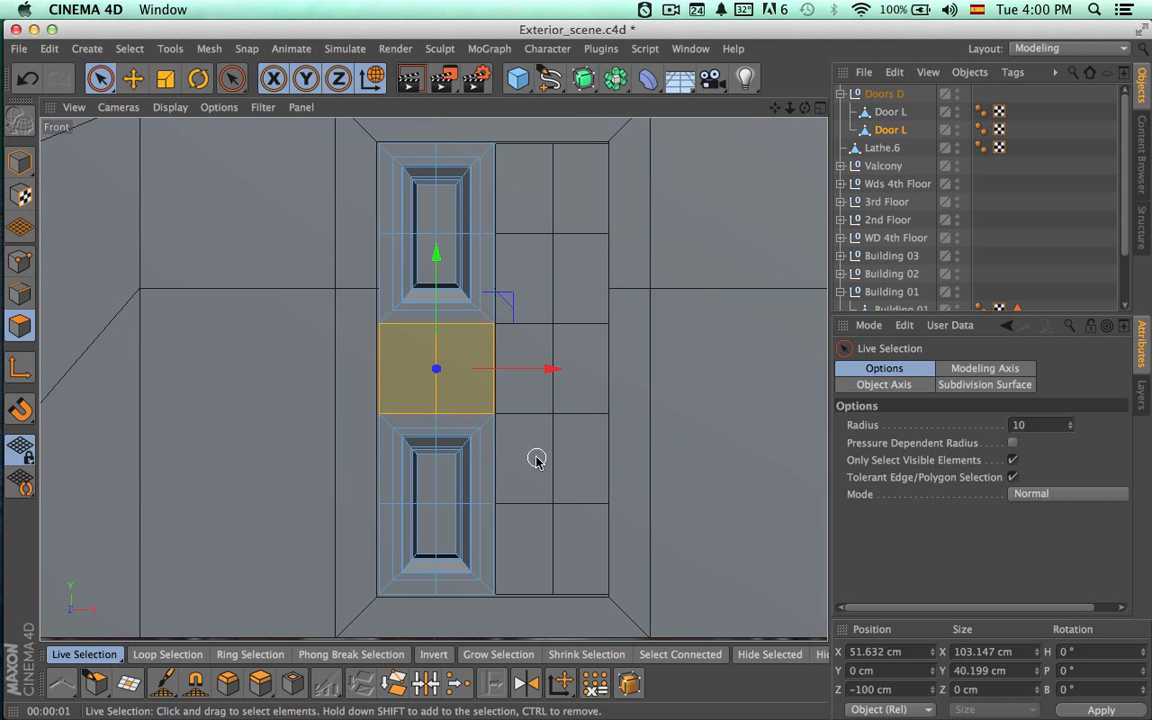
scroll(378, 455, "up", 4)
middle_click_drag(473, 488, 389, 465, "alt")
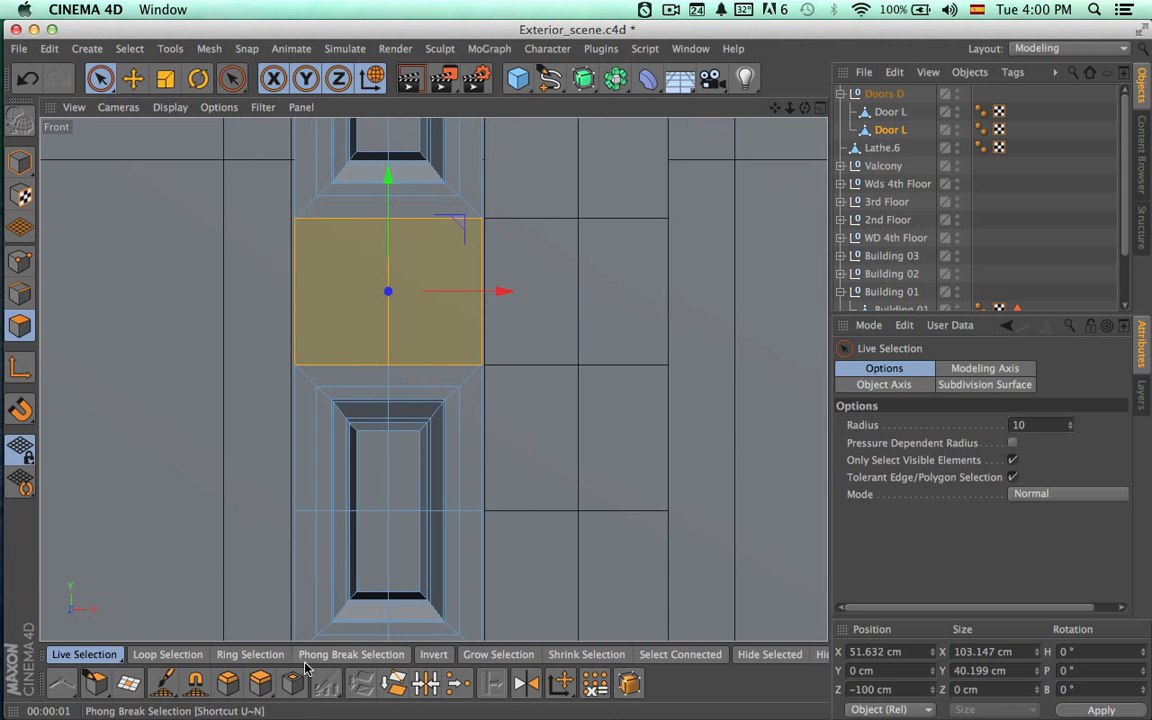
left_click(293, 684)
left_click_drag(413, 287, 478, 287)
key("t")
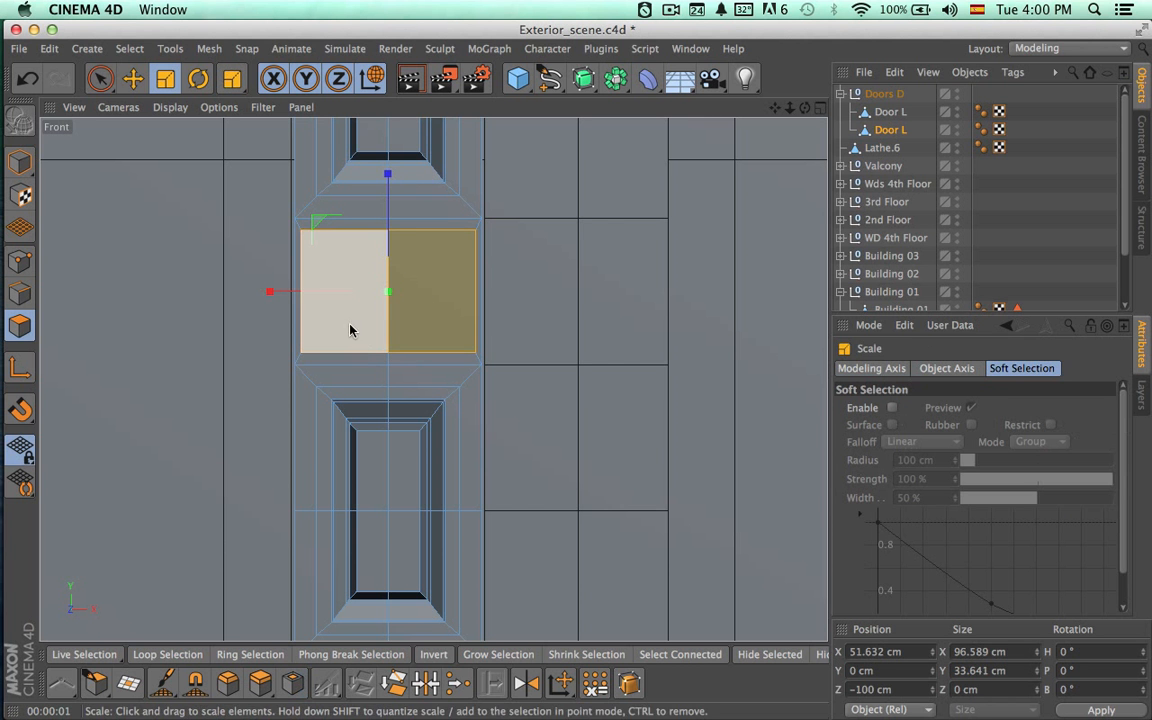
left_click_drag(292, 296, 306, 296)
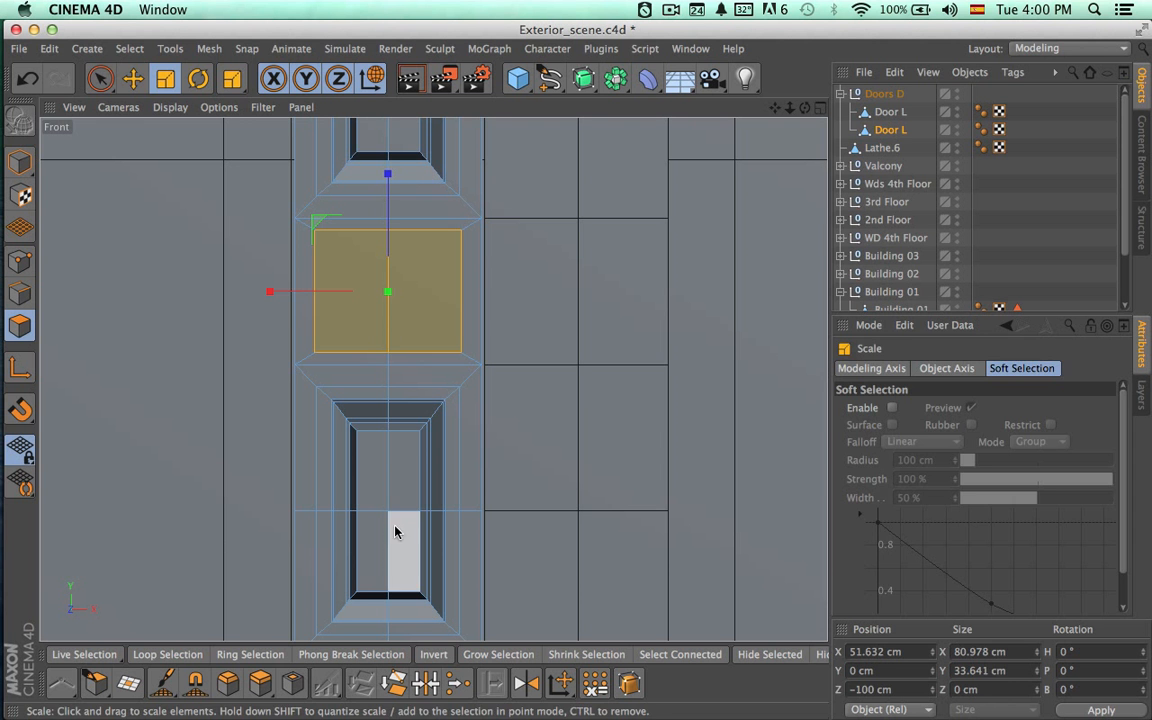
Inset the middle section's polygons a second time and scale them along X to about 61 cm wide and 24.5 cm high.
left_click(288, 681)
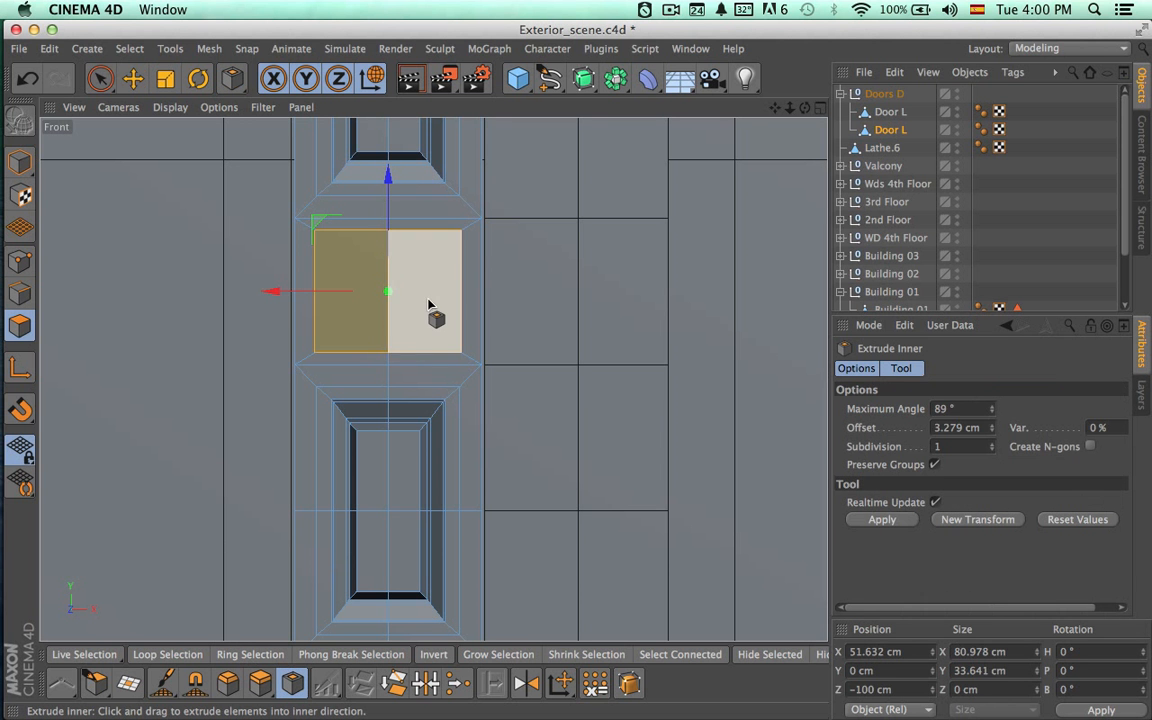
left_click_drag(429, 300, 409, 300)
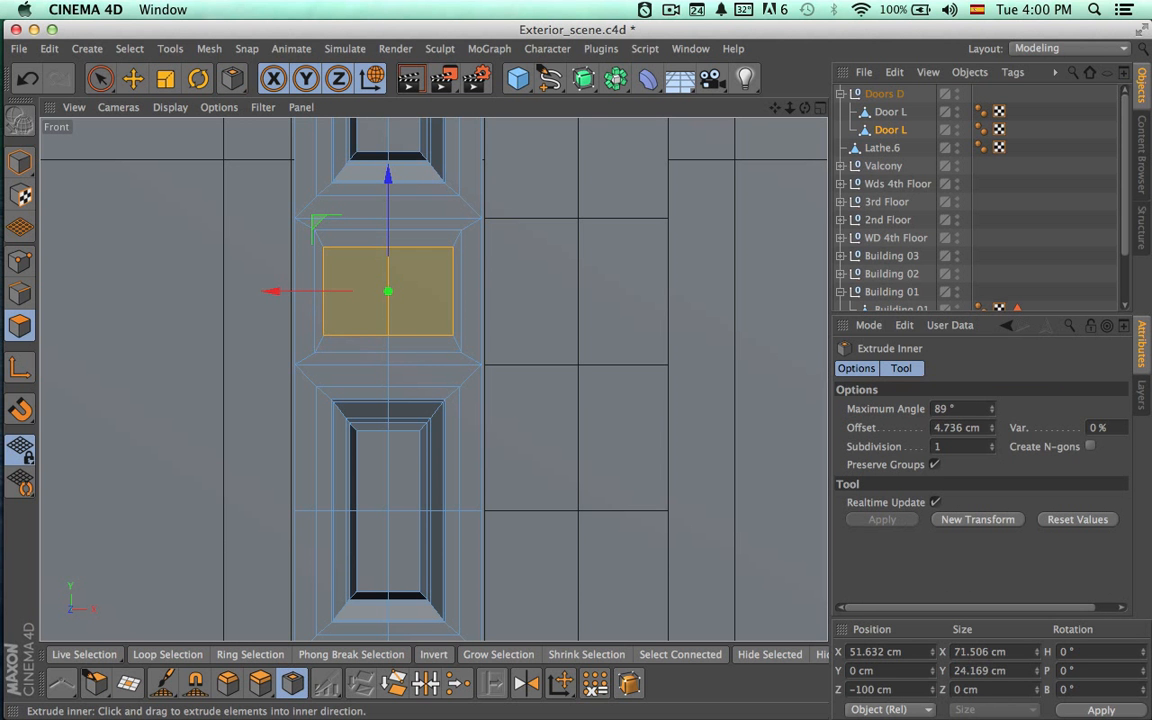
key("t")
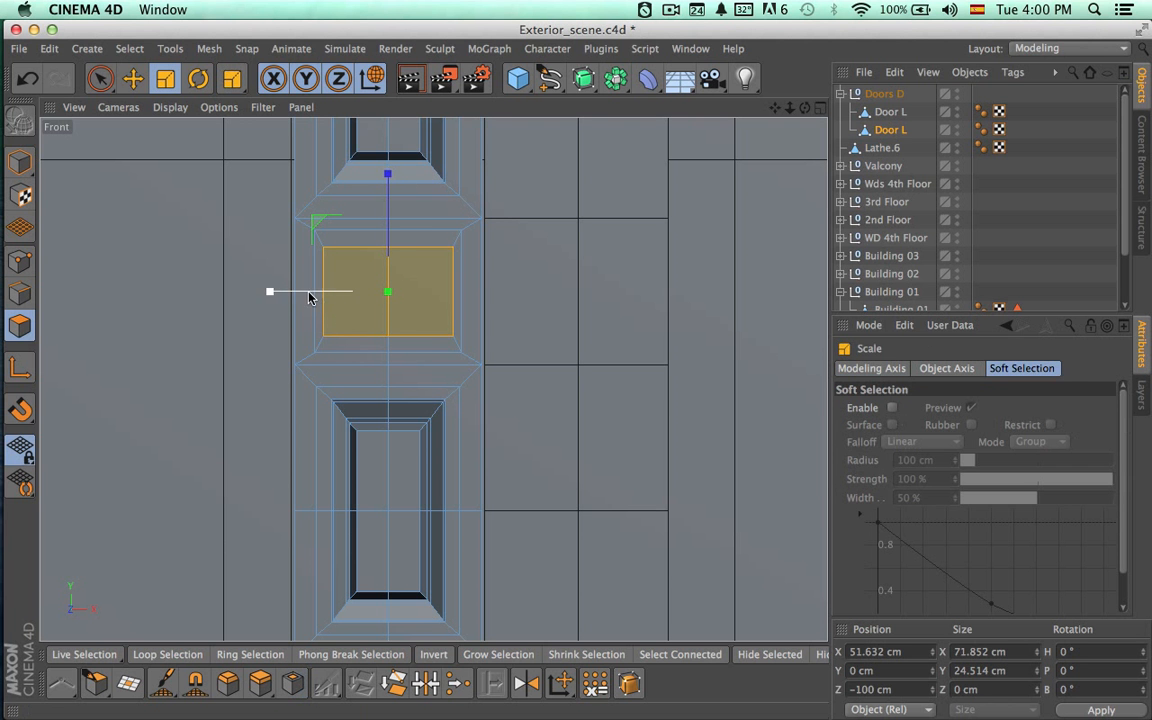
left_click_drag(314, 293, 332, 296)
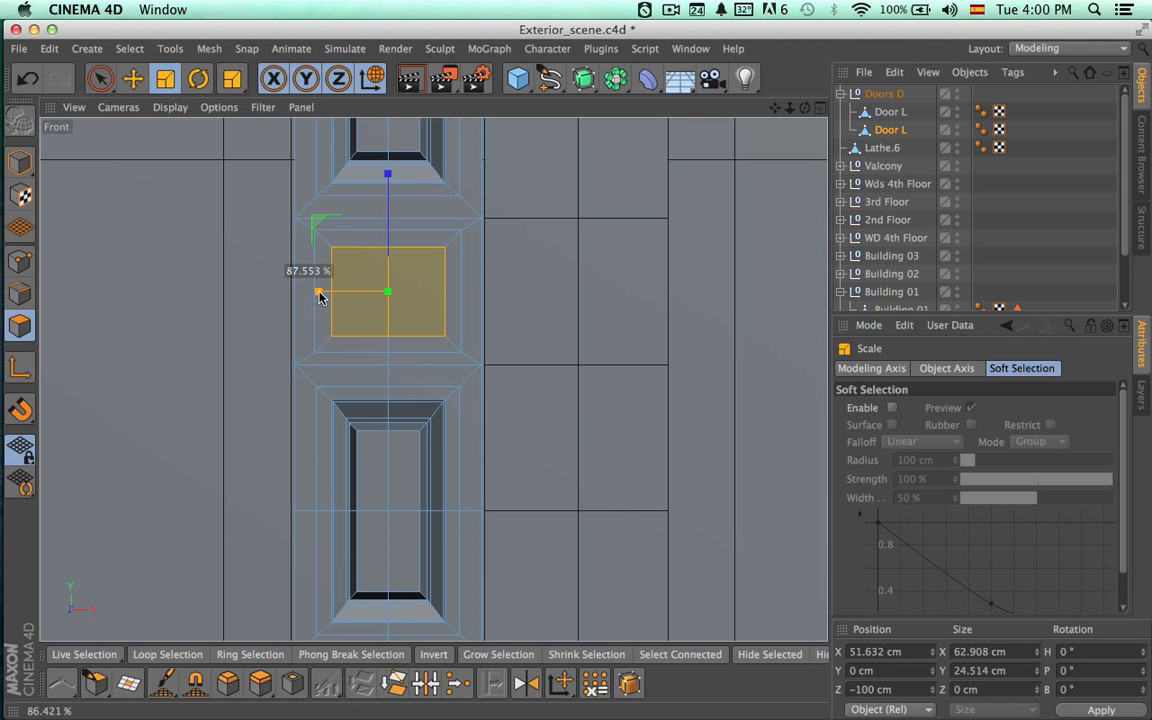
left_click_drag(320, 297, 323, 297)
Inset the middle section's polygons by about 5.54 cm once more and scale them to about 40 cm wide and 14.6 cm high.
middle_click_drag(455, 238, 449, 376, "alt")
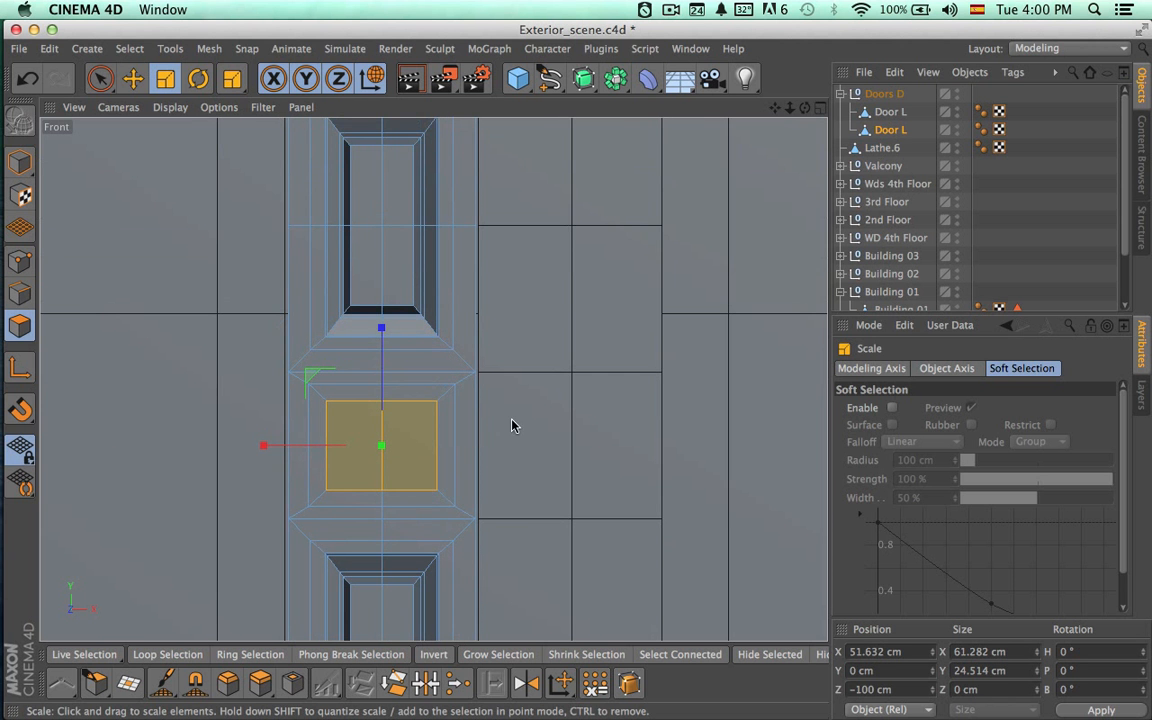
left_click(291, 686)
left_click_drag(398, 470, 425, 470)
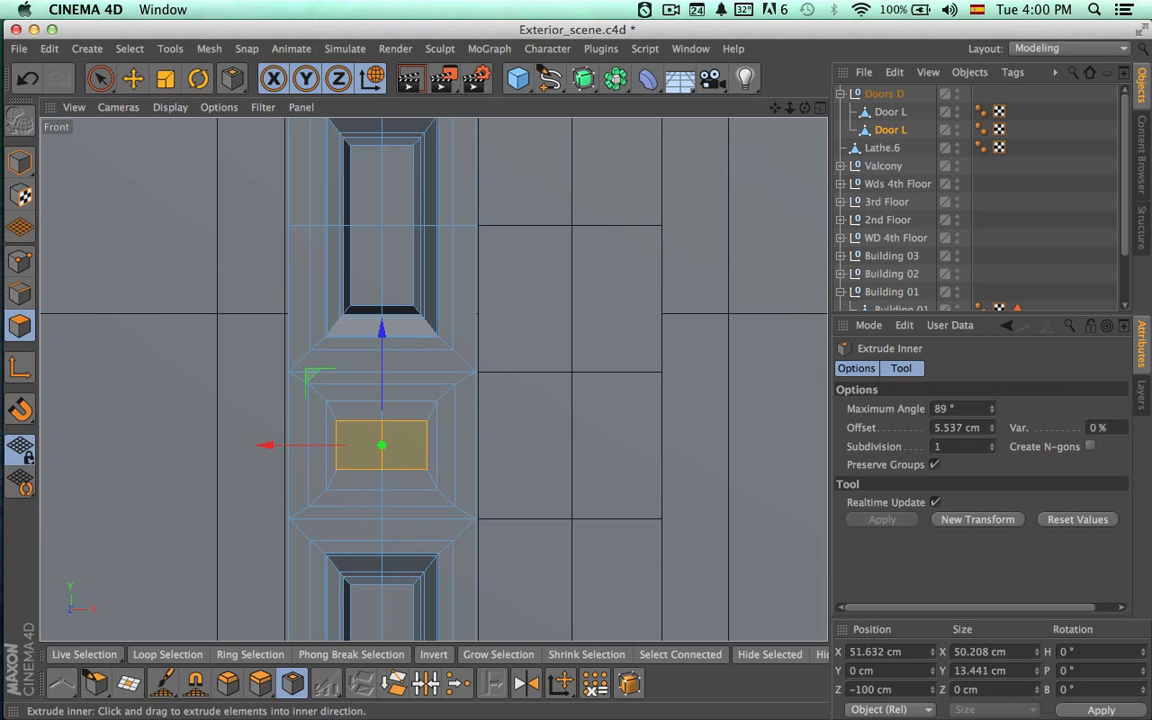
key("t")
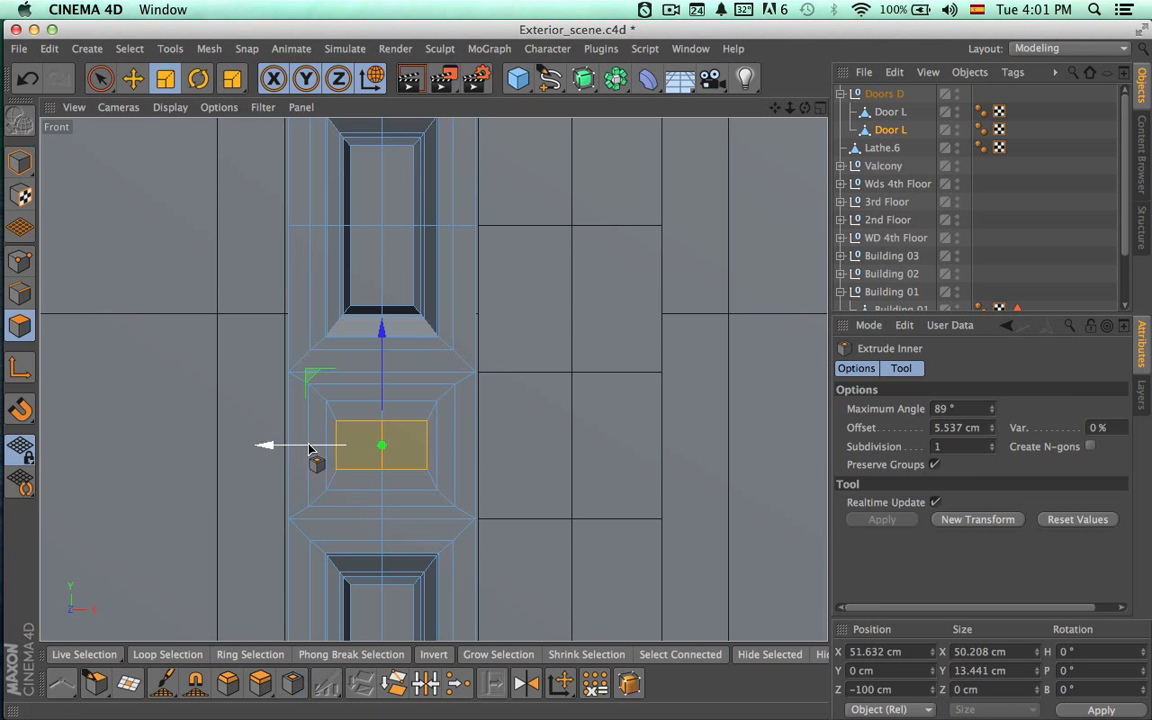
left_click_drag(301, 450, 325, 450)
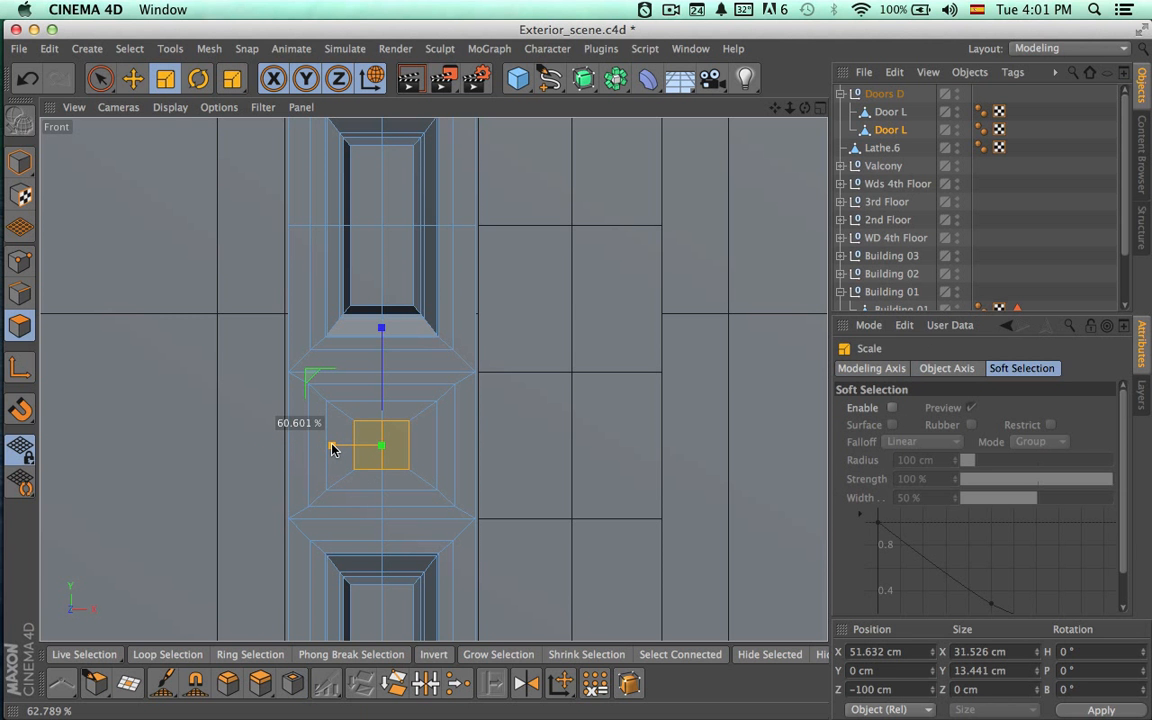
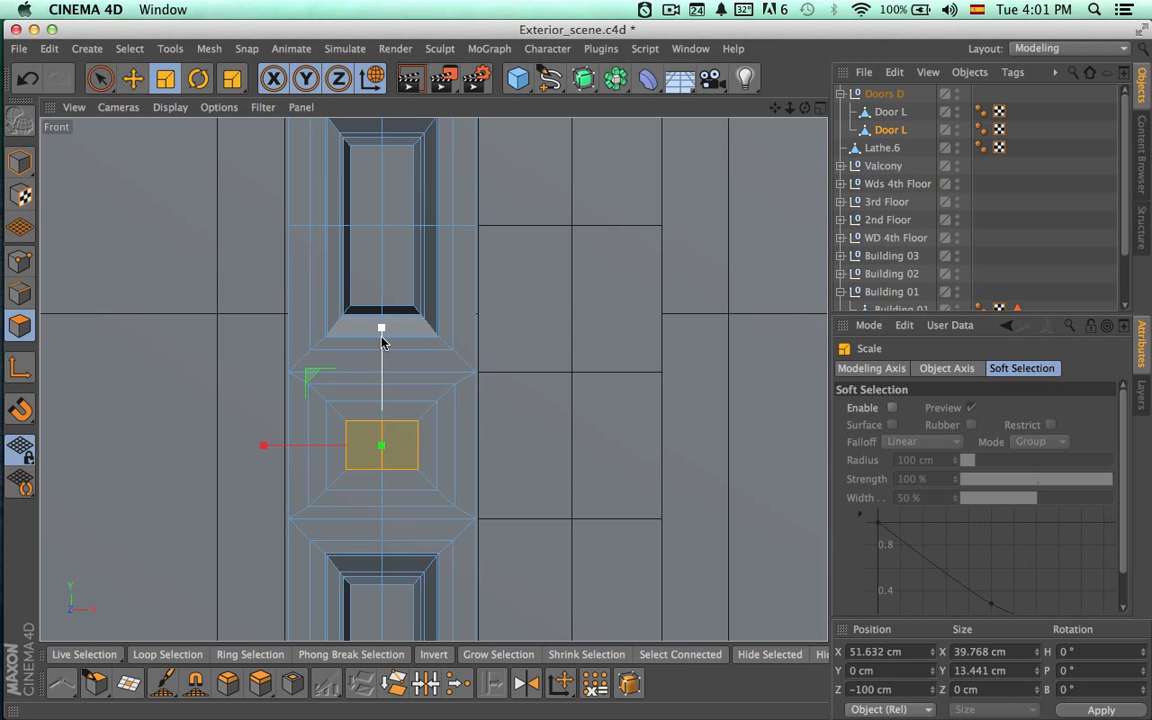
left_click_drag(381, 328, 381, 336)
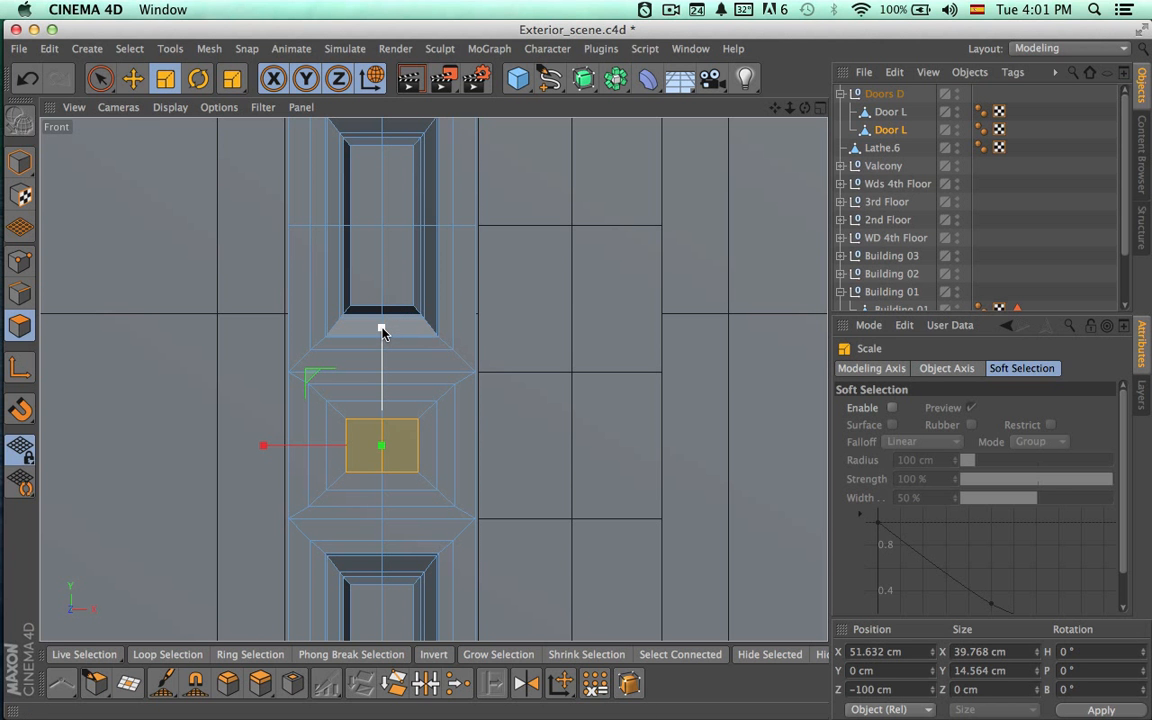
Move the innermost polygons of the left-hand door's middle section back into the door to form a recess.
left_click(820, 108)
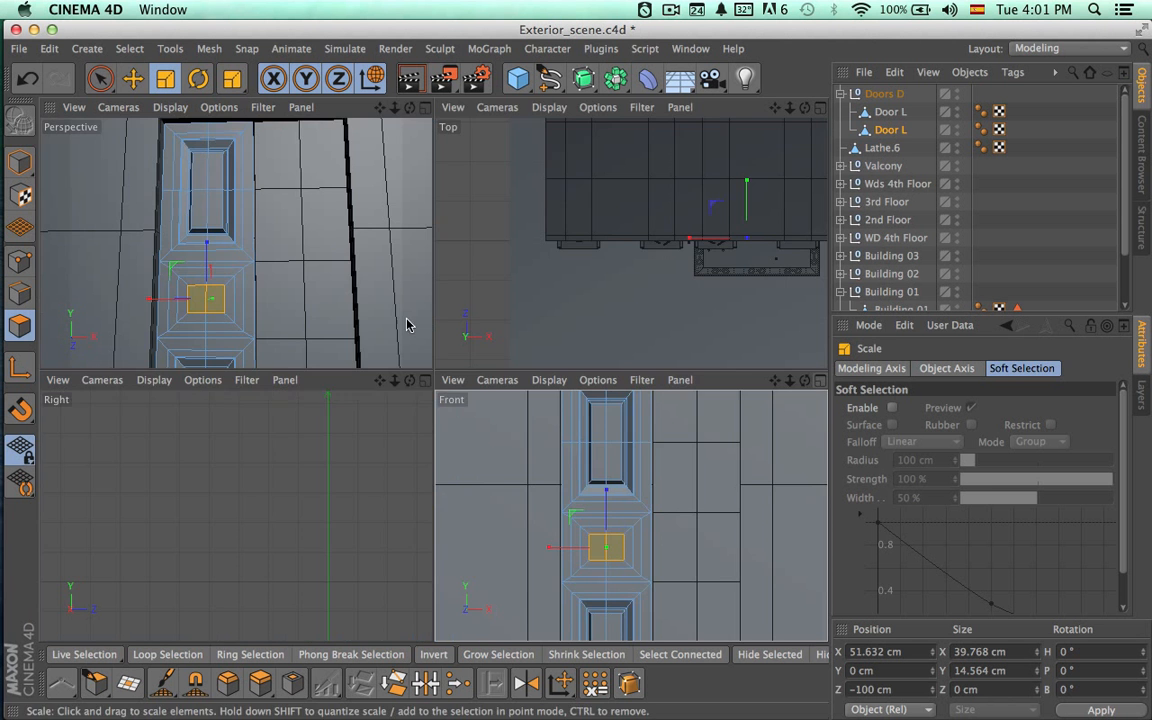
left_click(421, 107)
left_click_drag(491, 366, 338, 408, "alt")
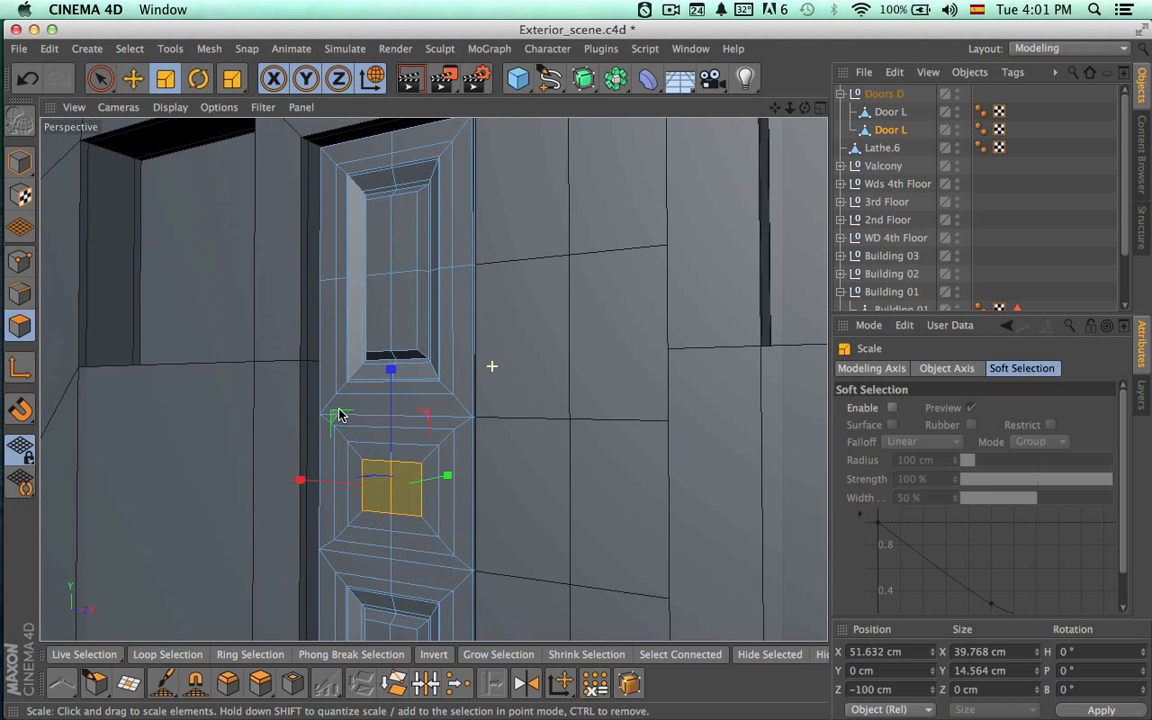
key("space")
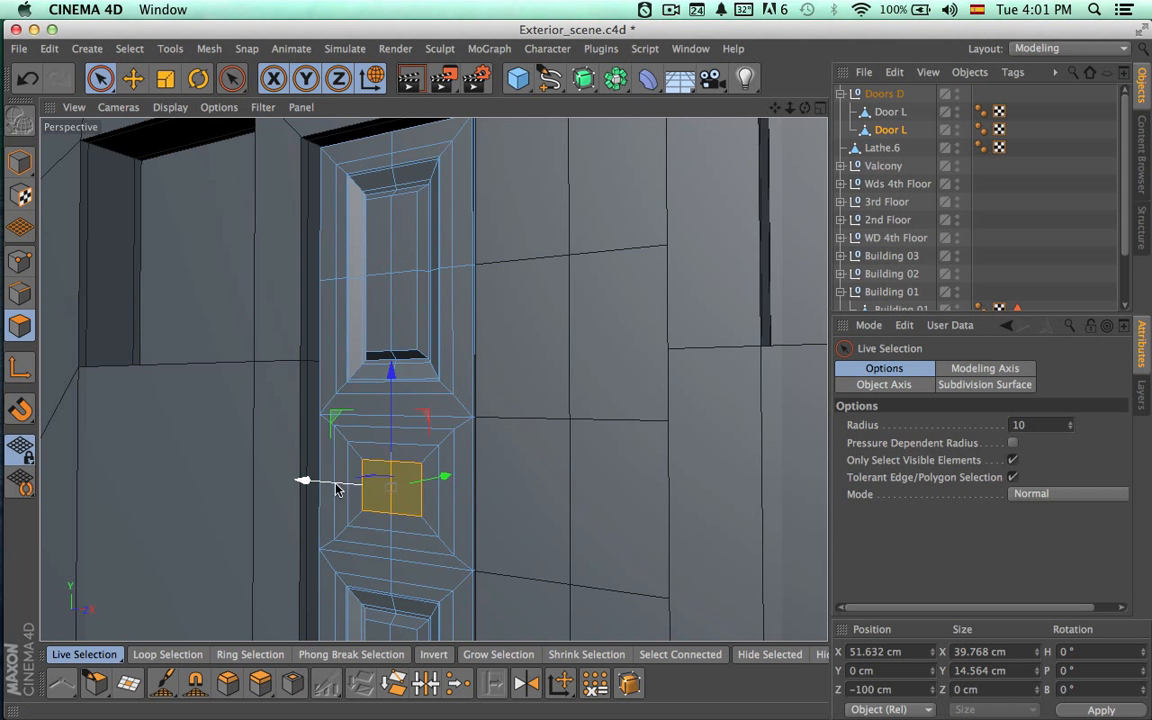
left_click_drag(450, 468, 410, 576, "alt")
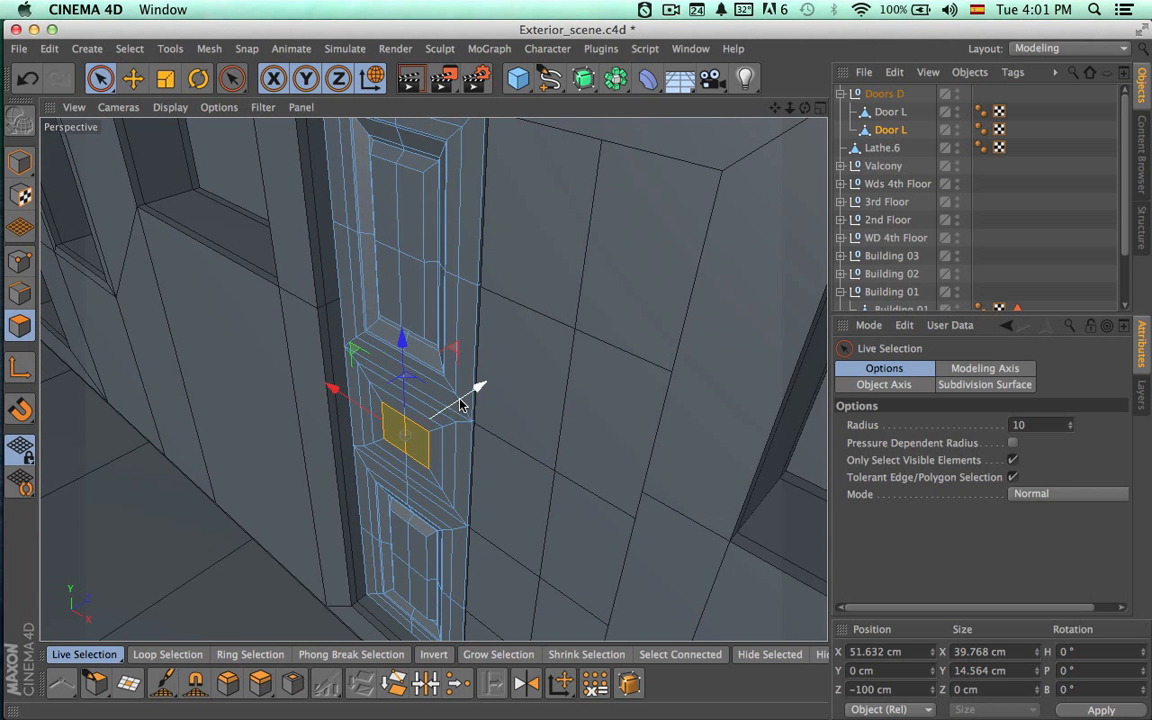
left_click_drag(468, 396, 468, 407)
left_click_drag(468, 407, 597, 352, "alt")
Extrude the recessed middle polygons outward by about 137.3 cm and shift the raised face to about -120.2 cm in Z.
key("d")
left_click_drag(414, 516, 491, 473)
left_click_drag(491, 473, 343, 612, "alt")
left_click_drag(517, 408, 516, 513, "alt")
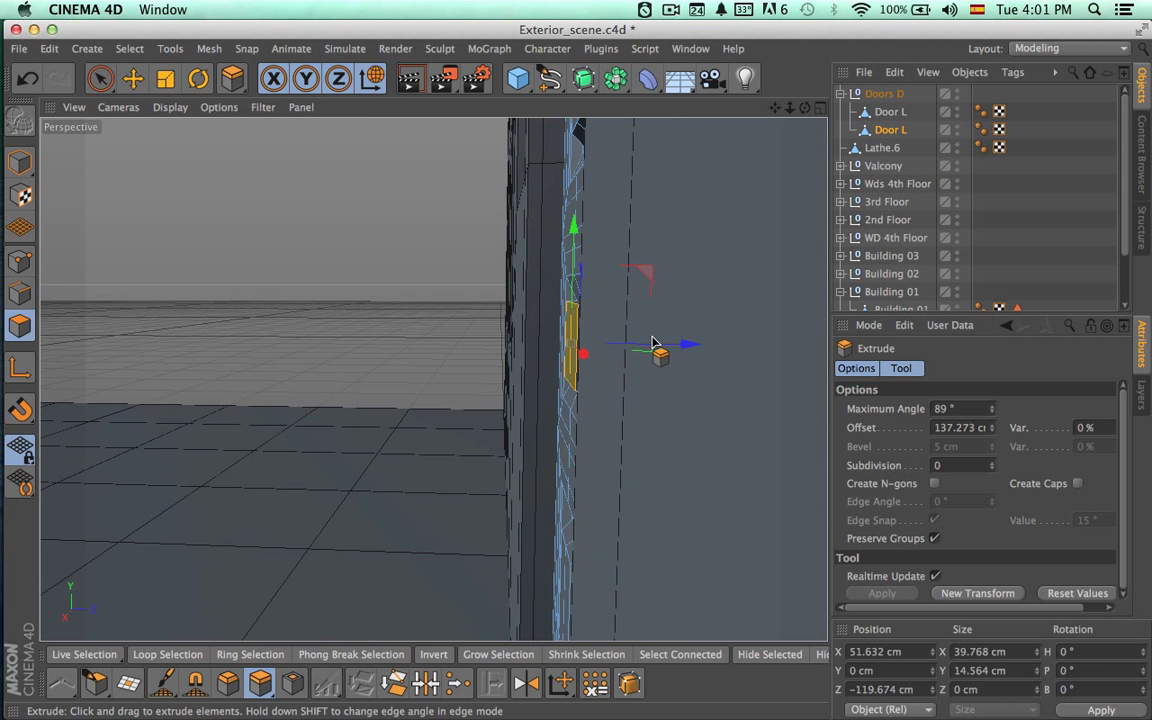
left_click_drag(656, 347, 658, 350)
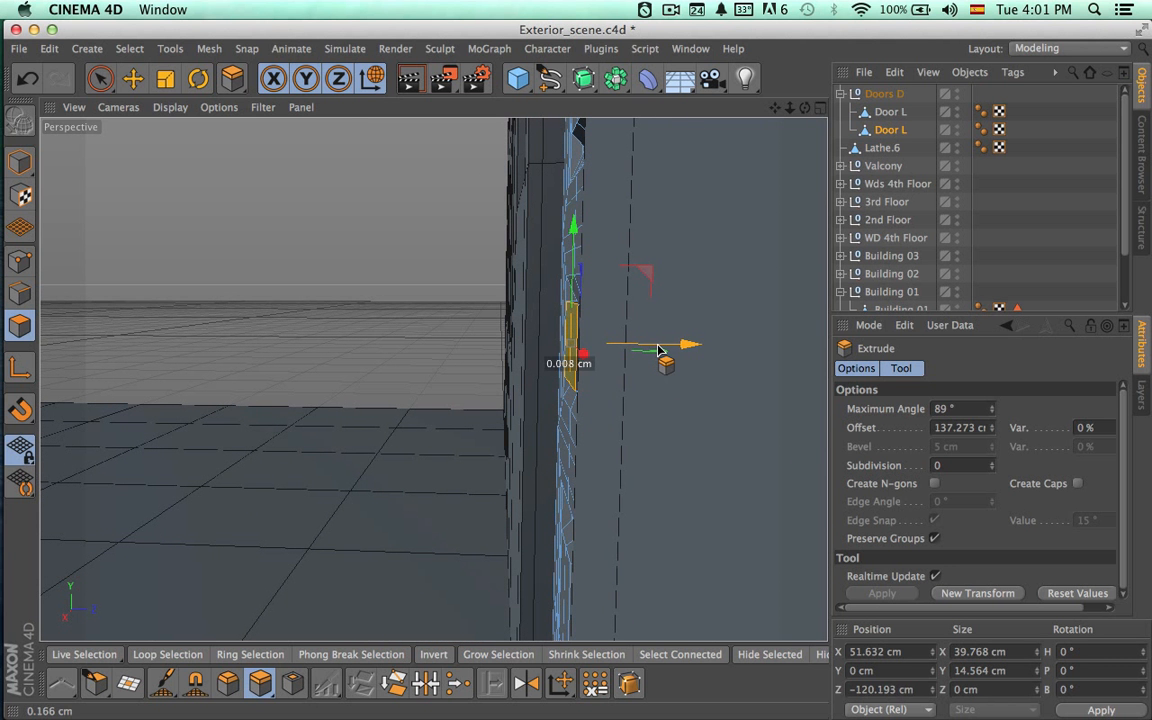
left_click_drag(681, 392, 425, 397, "alt")
left_click_drag(225, 420, 640, 395, "alt")
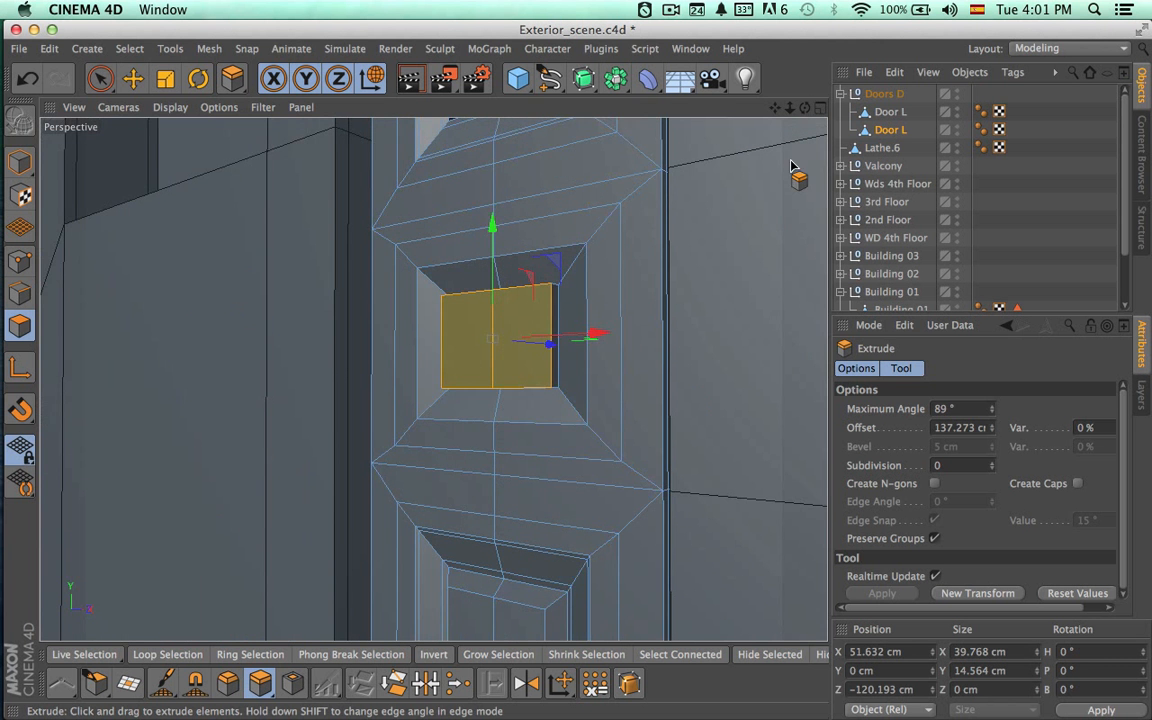
Scale the middle panel's raised face to about 29 cm wide and 11 cm high.
left_click(818, 110)
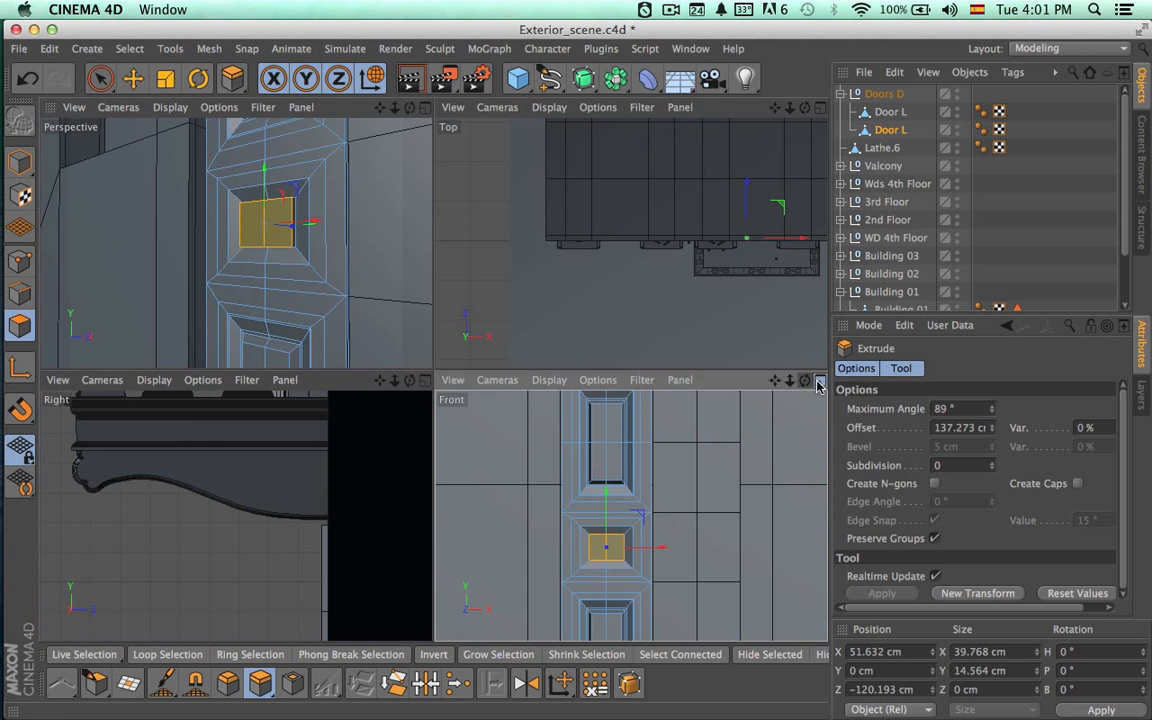
left_click(818, 382)
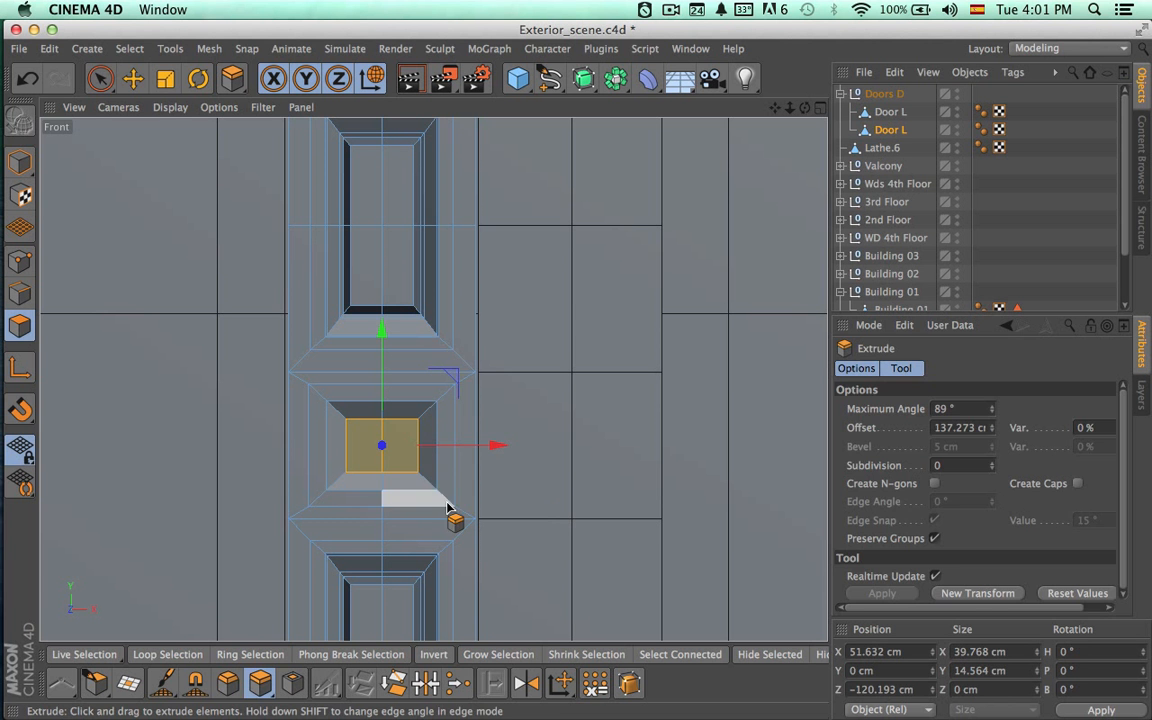
key("t")
left_click_drag(383, 328, 386, 386)
mouse_move(307, 449)
left_mouse_down()
mouse_move(290, 447)
mouse_move(328, 452)
left_mouse_up()
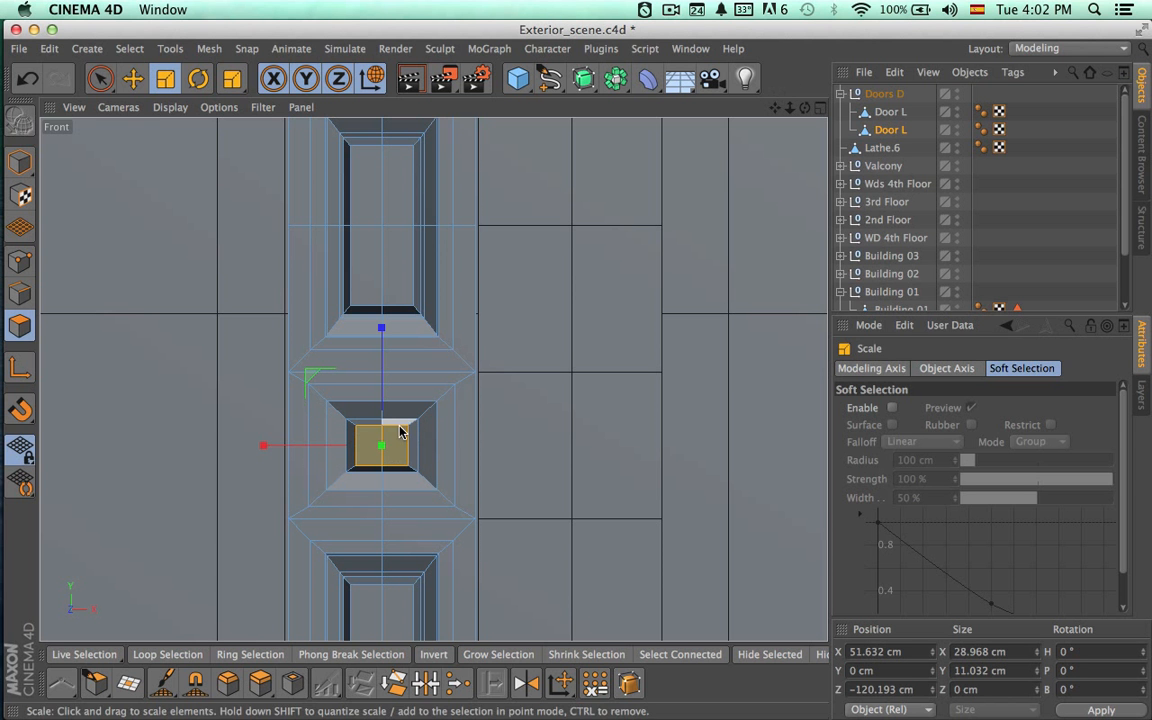
Cut the ring of sloped edges around the middle panel's recess at a 90% offset.
left_click(820, 107)
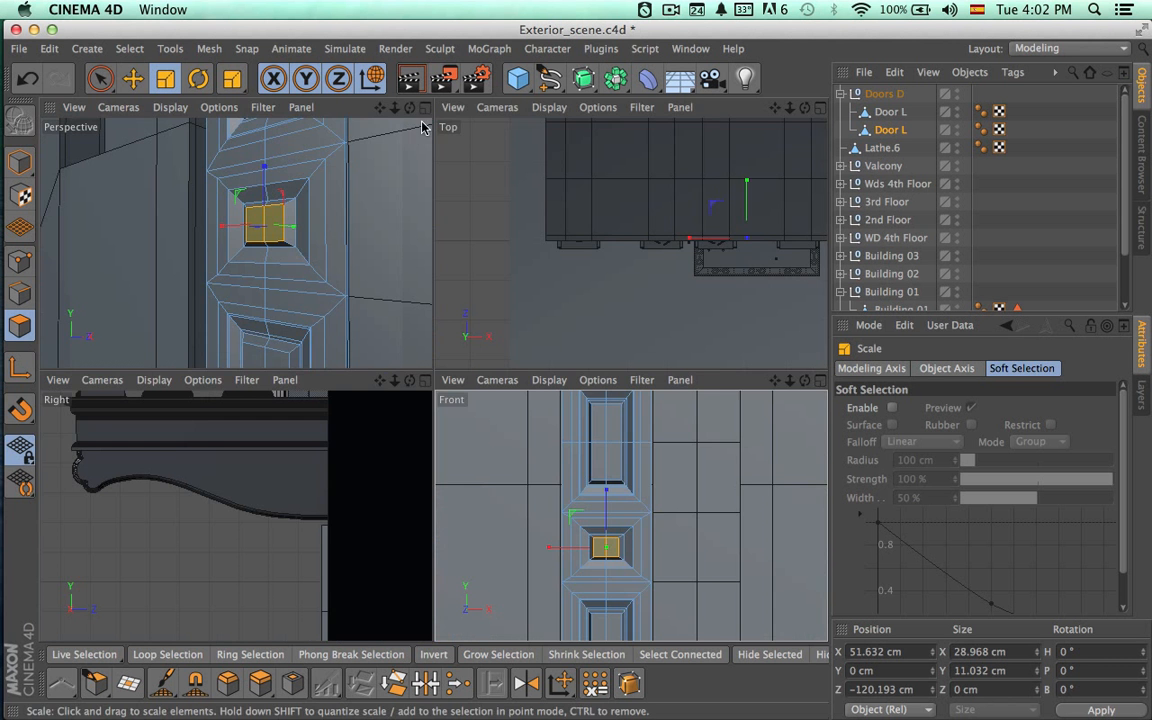
left_click(425, 108)
scroll(398, 321, "down", 3)
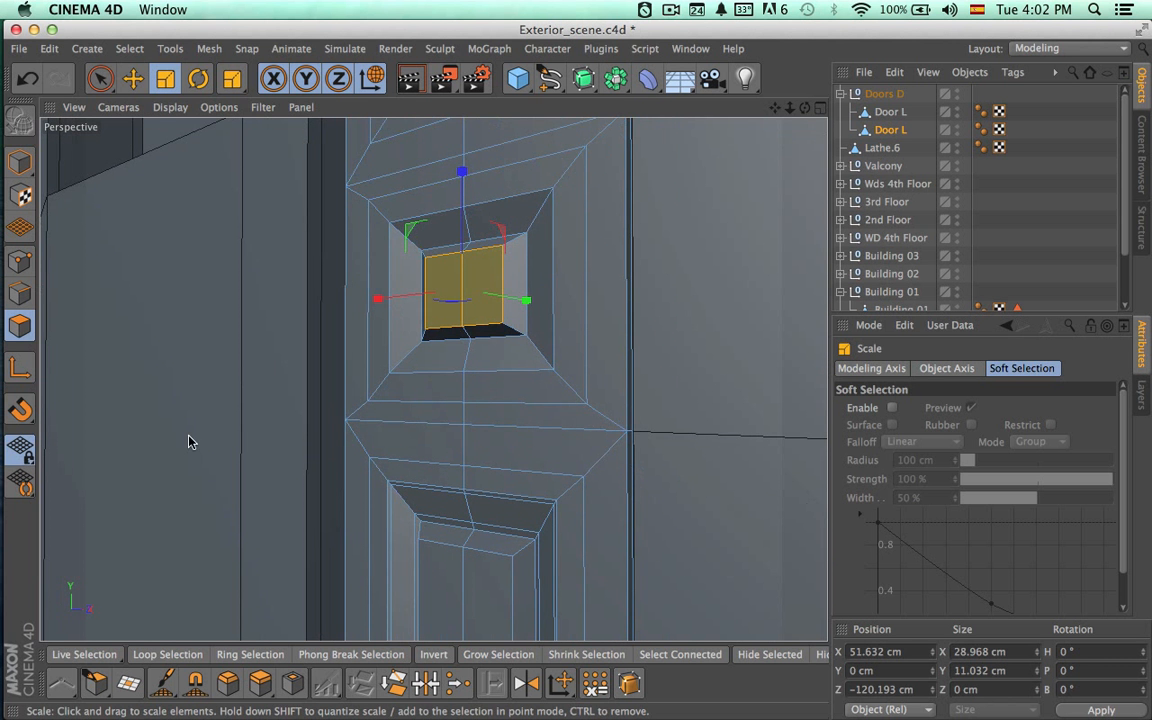
left_click(250, 654)
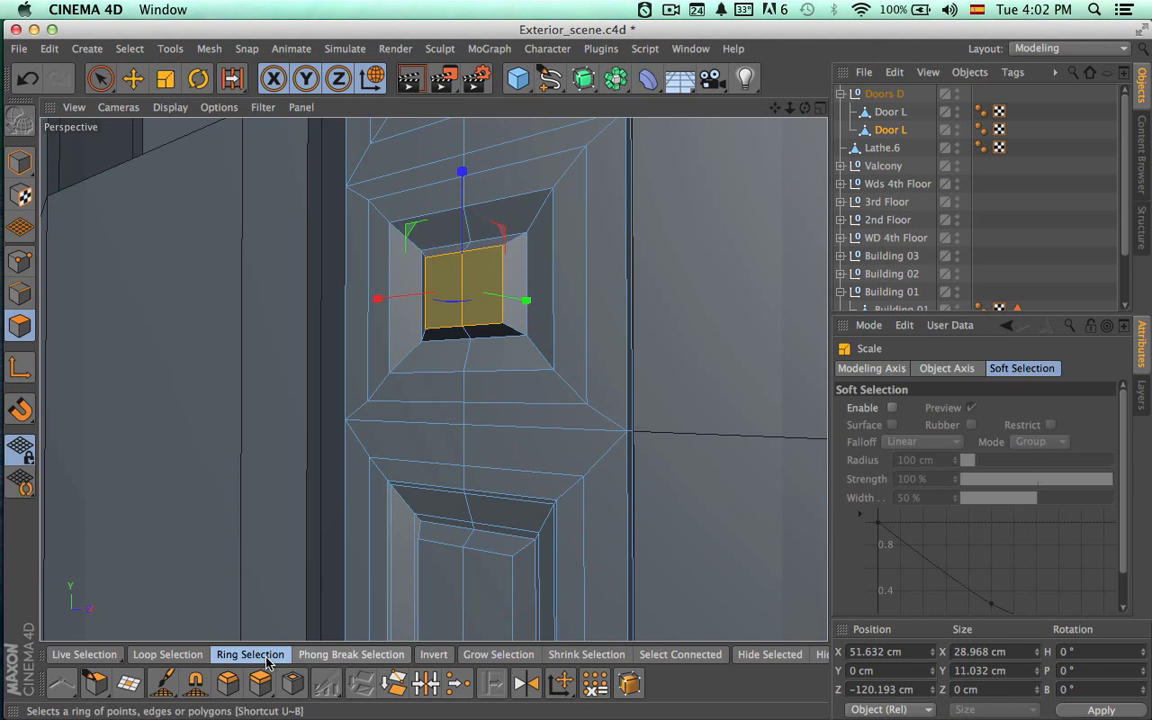
left_click(20, 293)
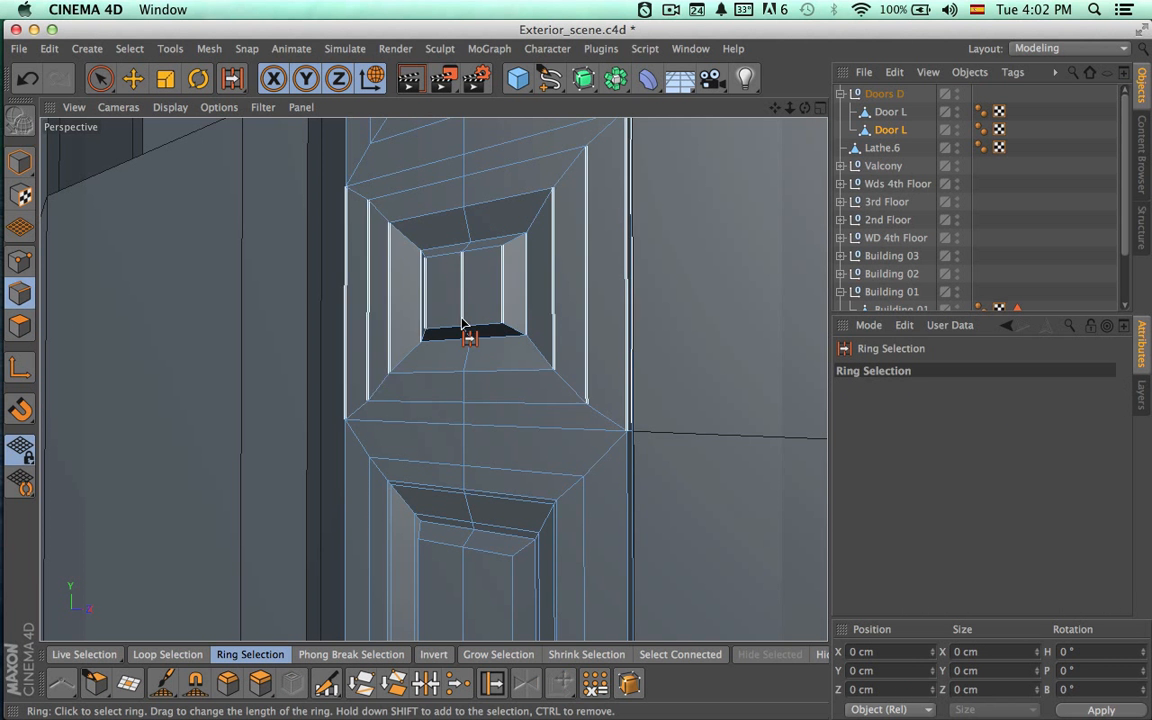
left_click(413, 362)
left_click(326, 683)
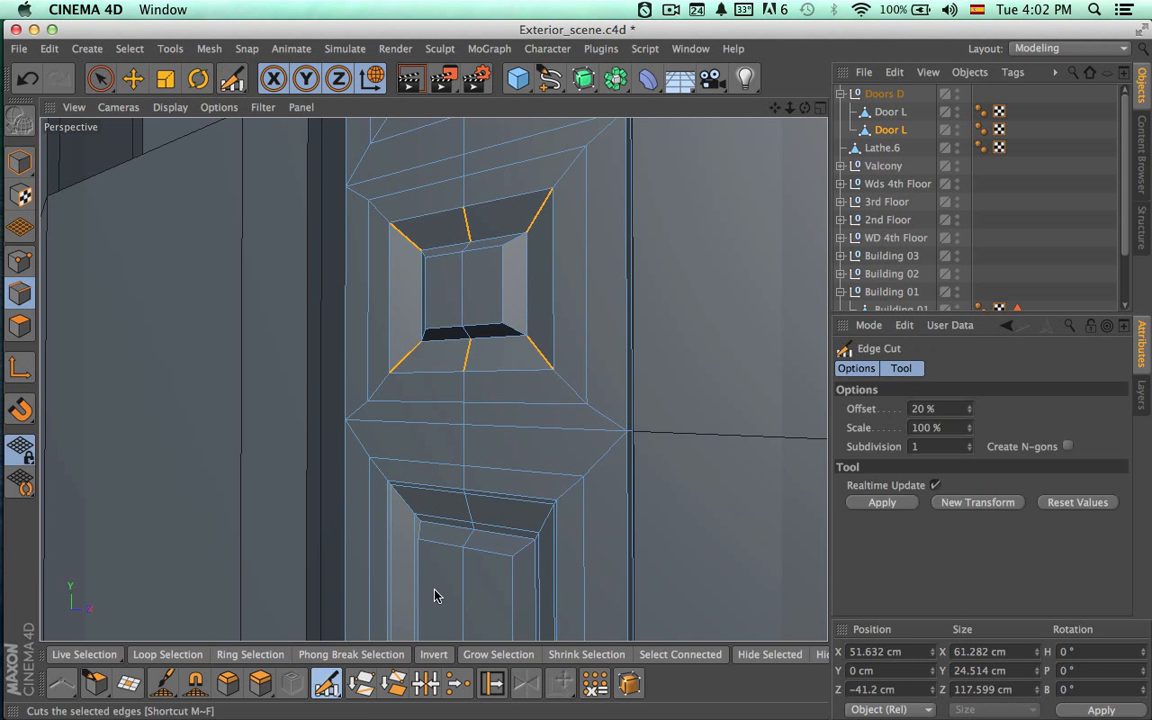
left_click(944, 412)
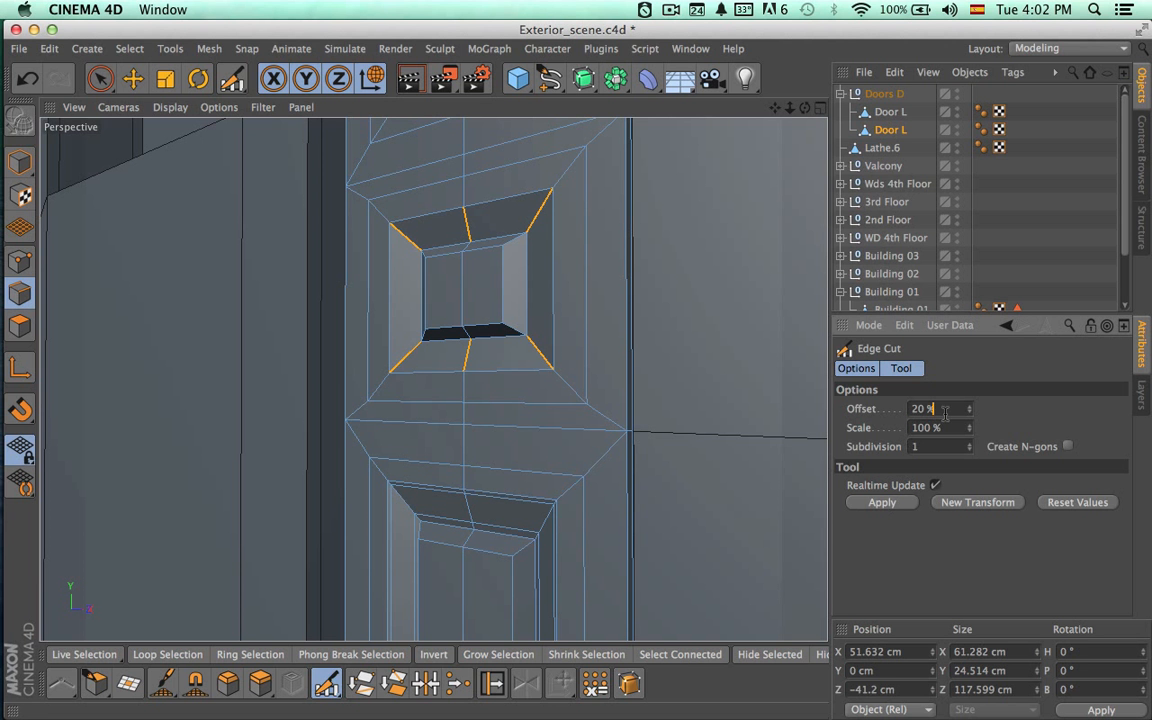
key("Return")
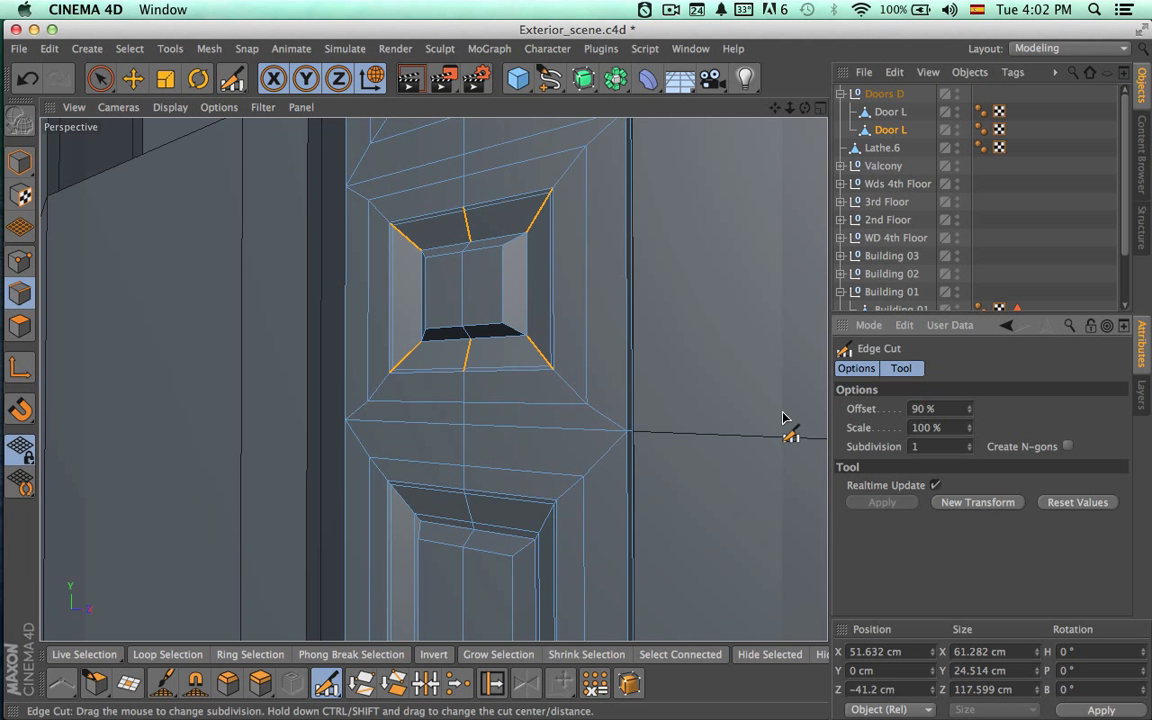
Cut the remaining ring of sloped recess edges on the middle panel at a 20% offset.
left_click(250, 654)
left_click(410, 352)
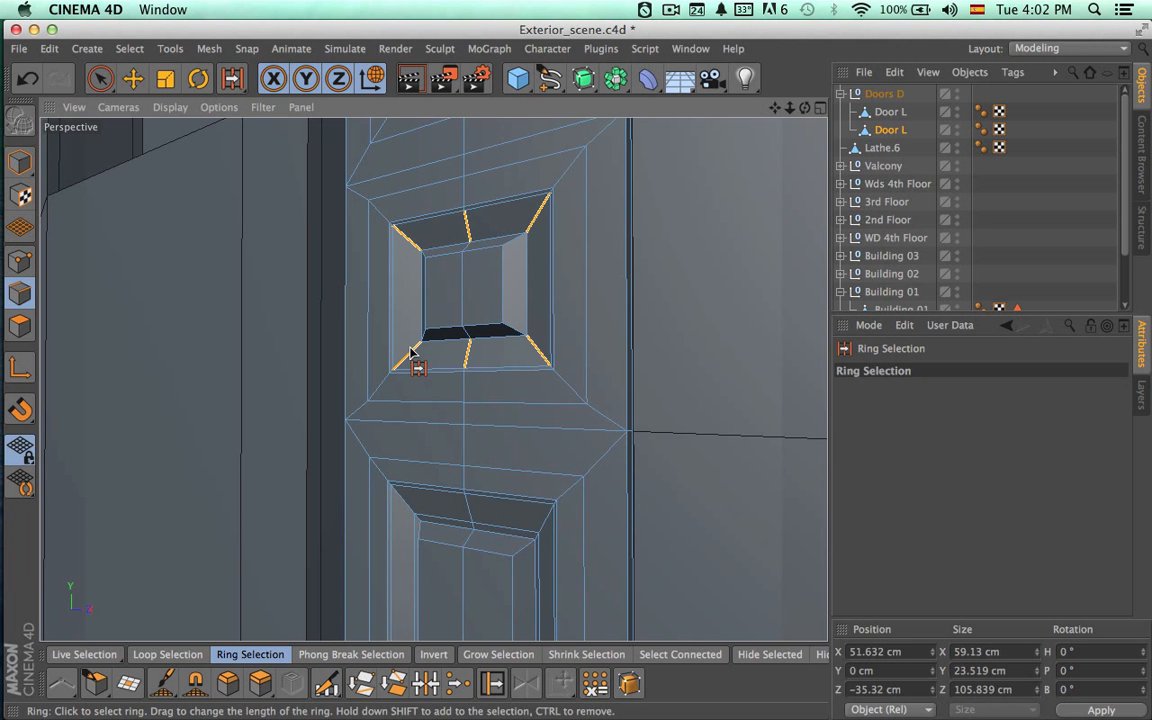
left_click(326, 683)
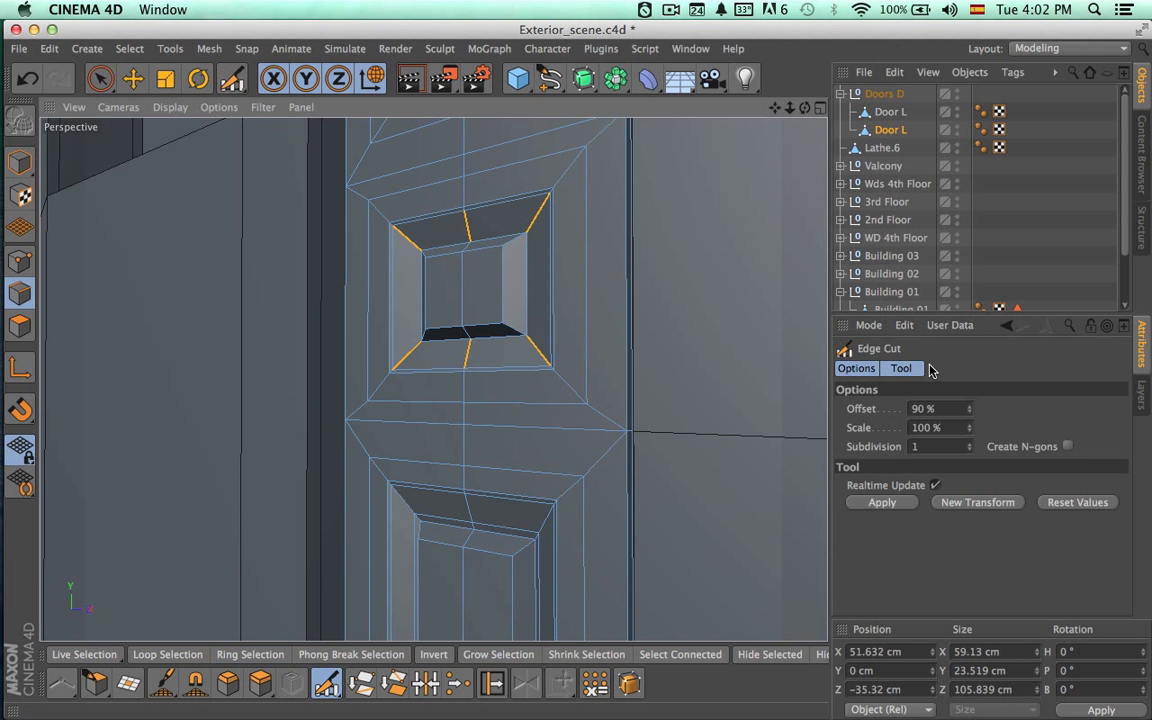
left_click(939, 408)
key("Return")
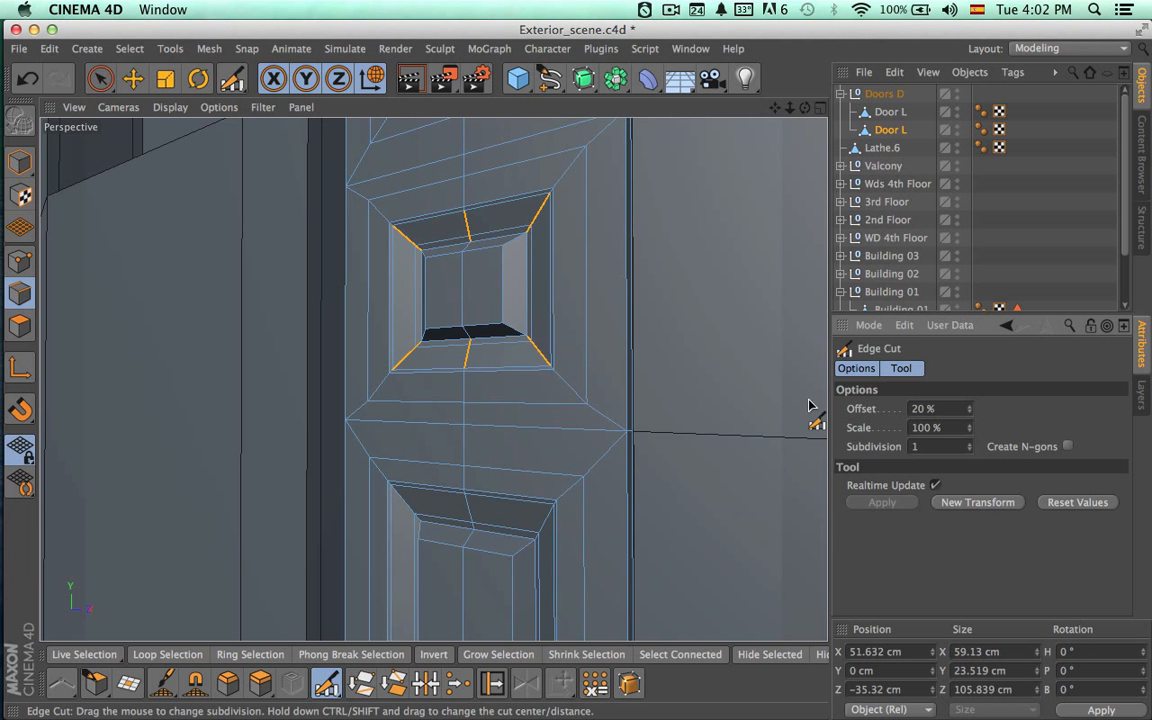
Preview-render the door close up to examine the middle panel's edges.
mouse_move(586, 350)
left_mouse_down("alt")
mouse_move(720, 364)
mouse_move(723, 412)
left_mouse_up("alt")
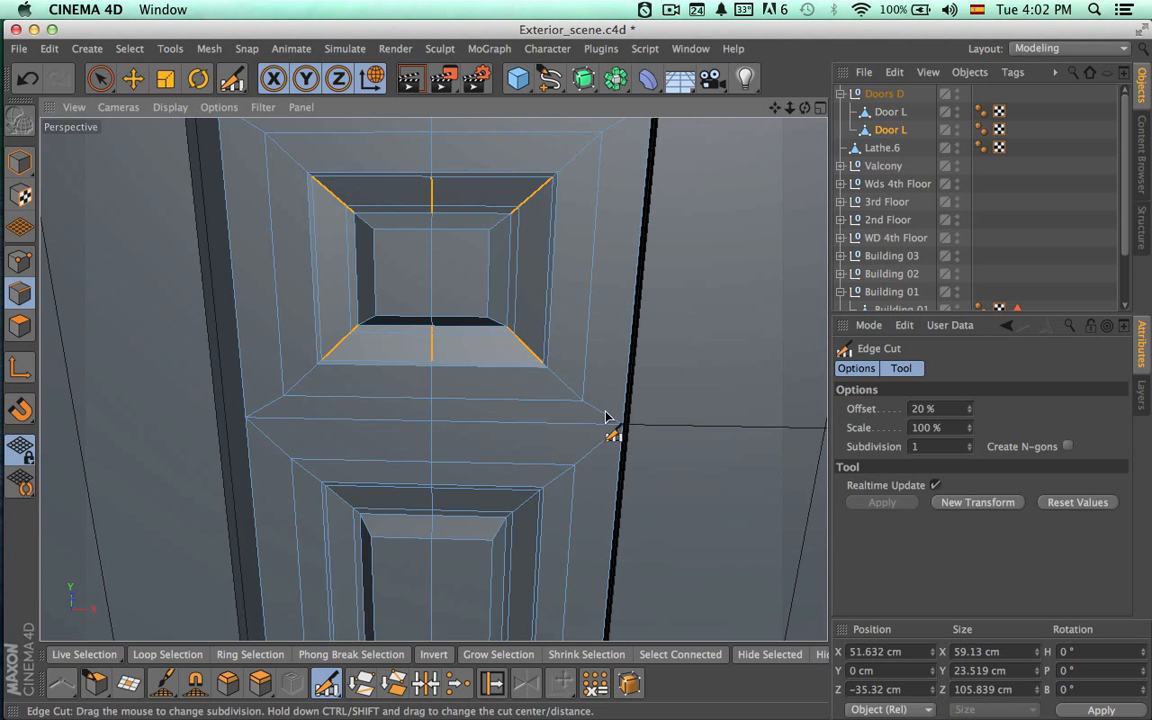
key("super+r")
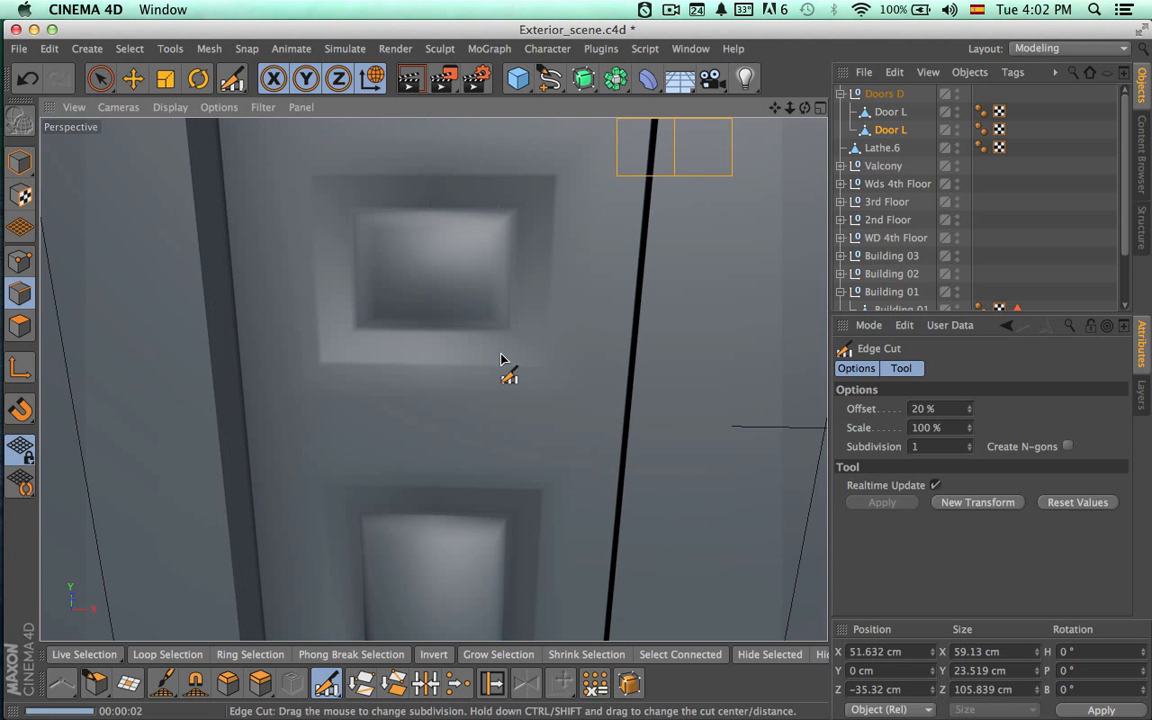
left_click(886, 131)
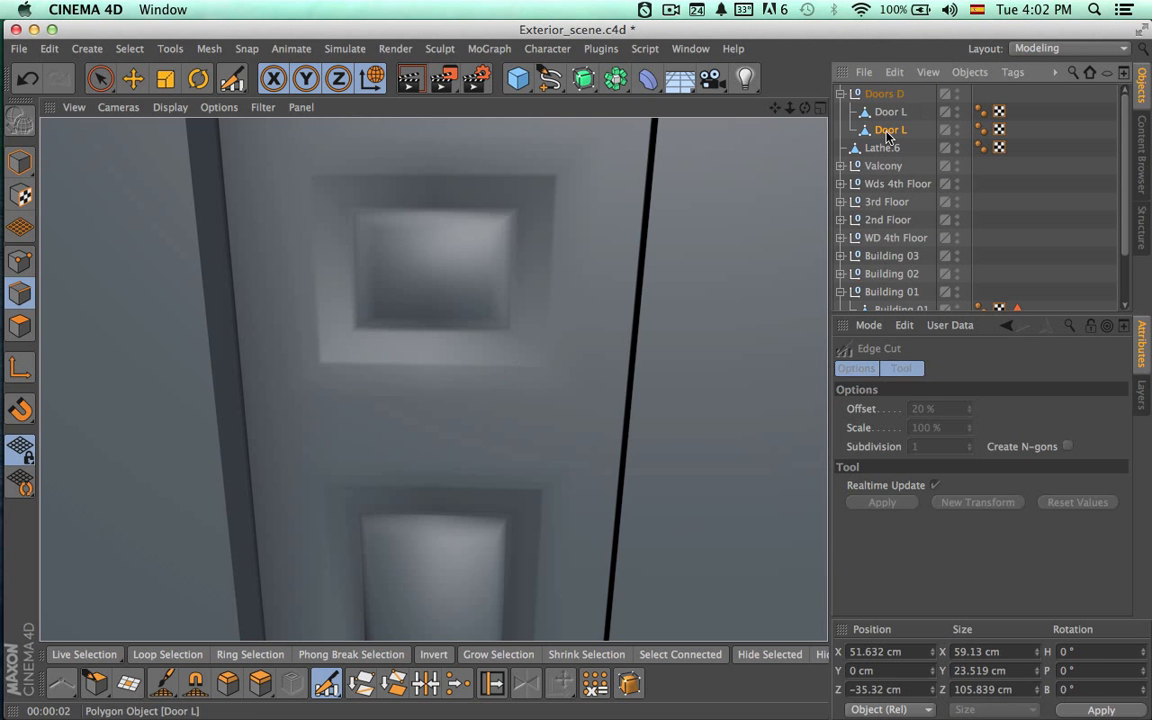
key("space")
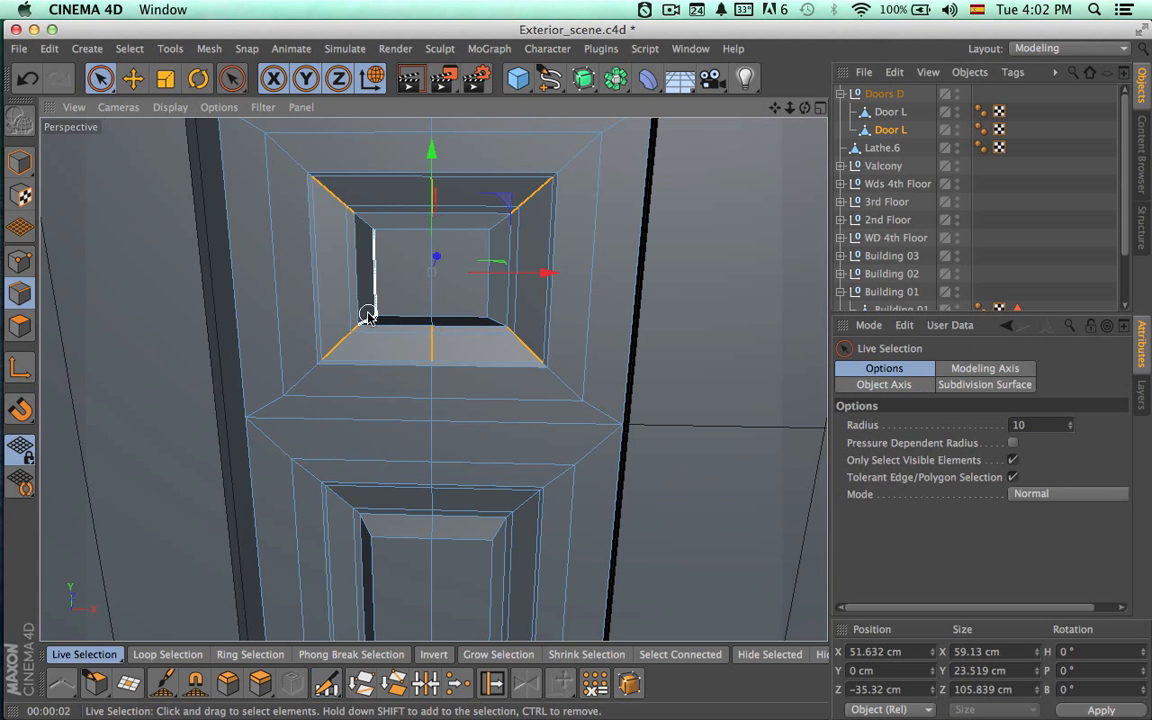
Cut the edge rings around the raised faces of all three door panels at 50% offset with 2 subdivisions.
left_click(250, 654)
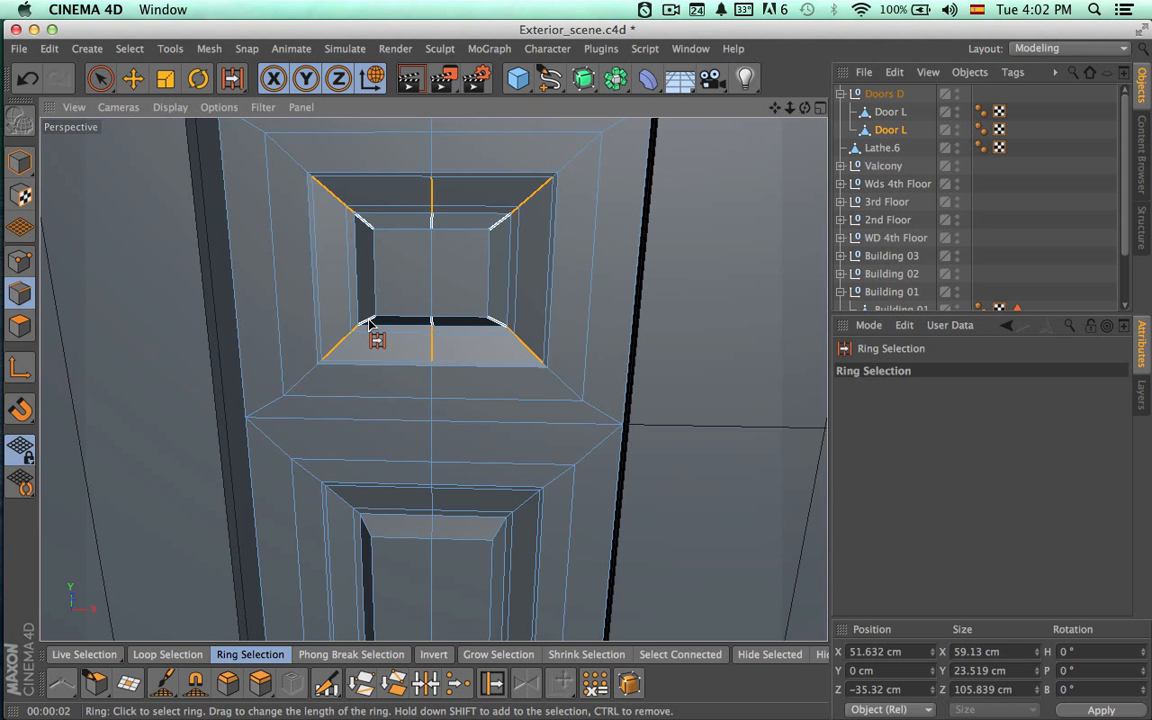
left_click(378, 342)
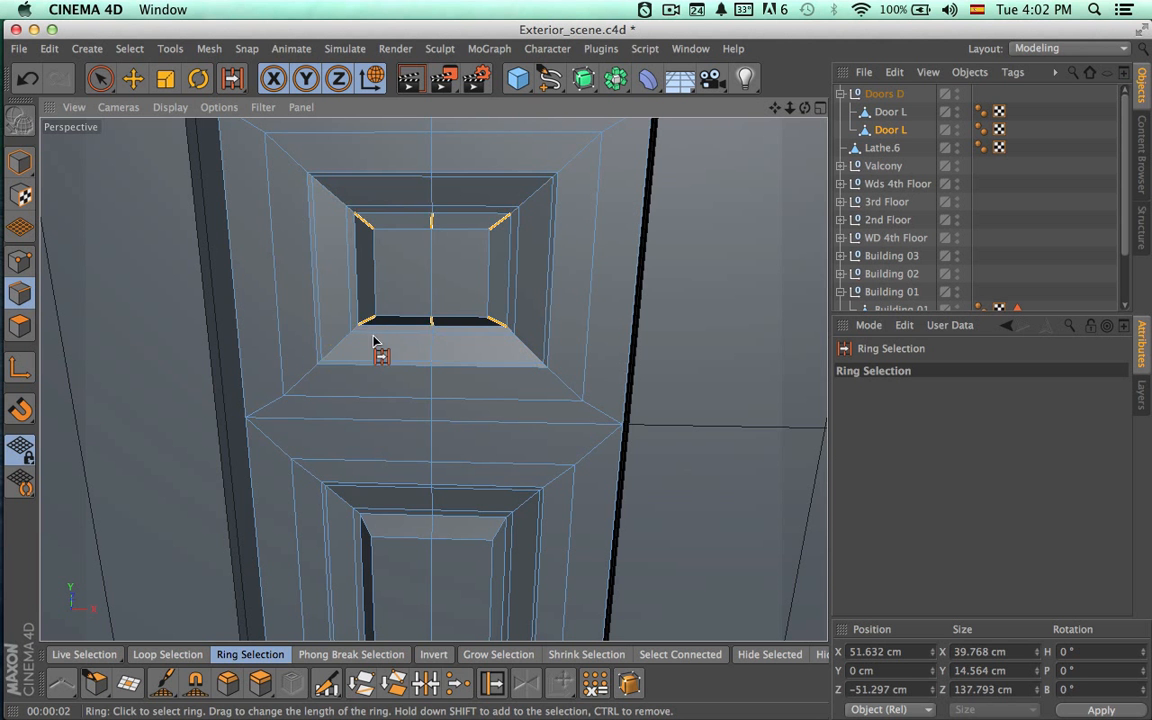
left_click(368, 535, "shift")
middle_click_drag(497, 304, 471, 602, "alt")
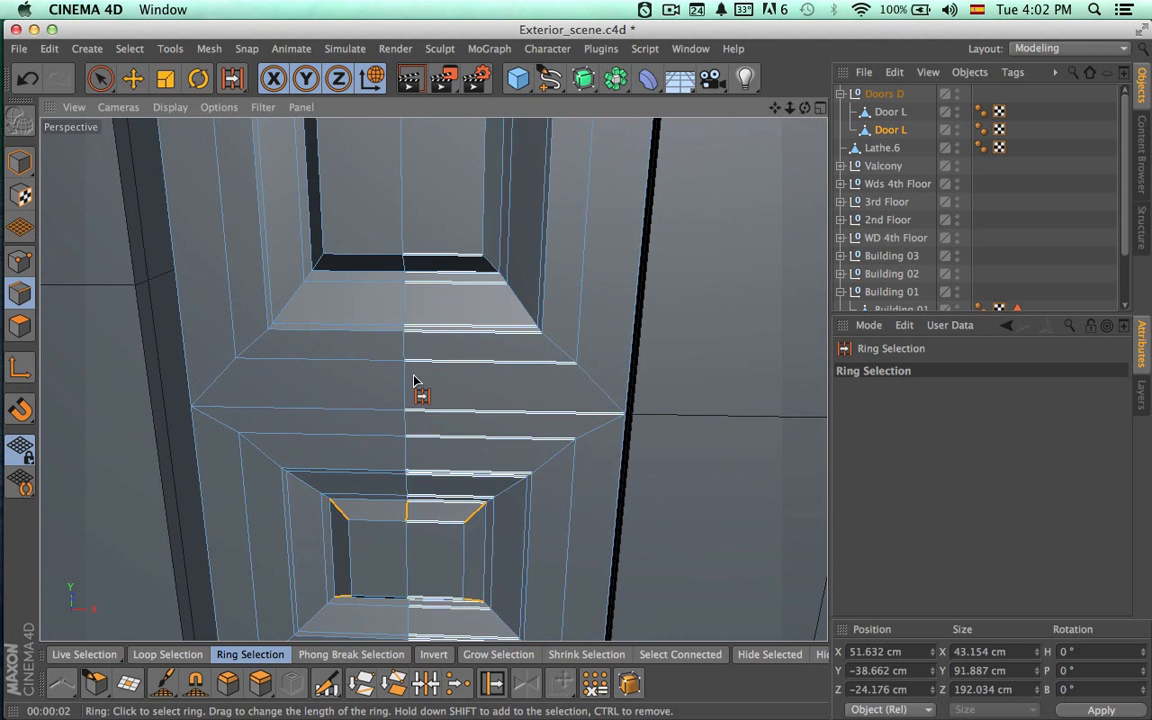
left_click(326, 683)
left_click(954, 410)
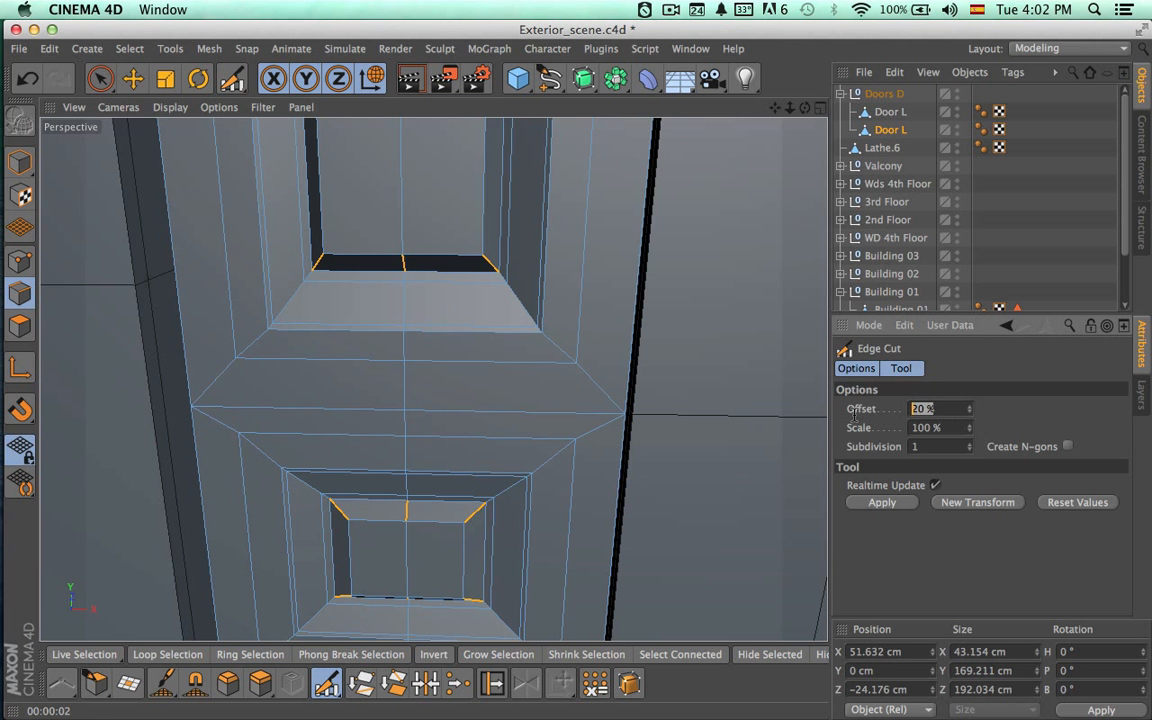
key("Return")
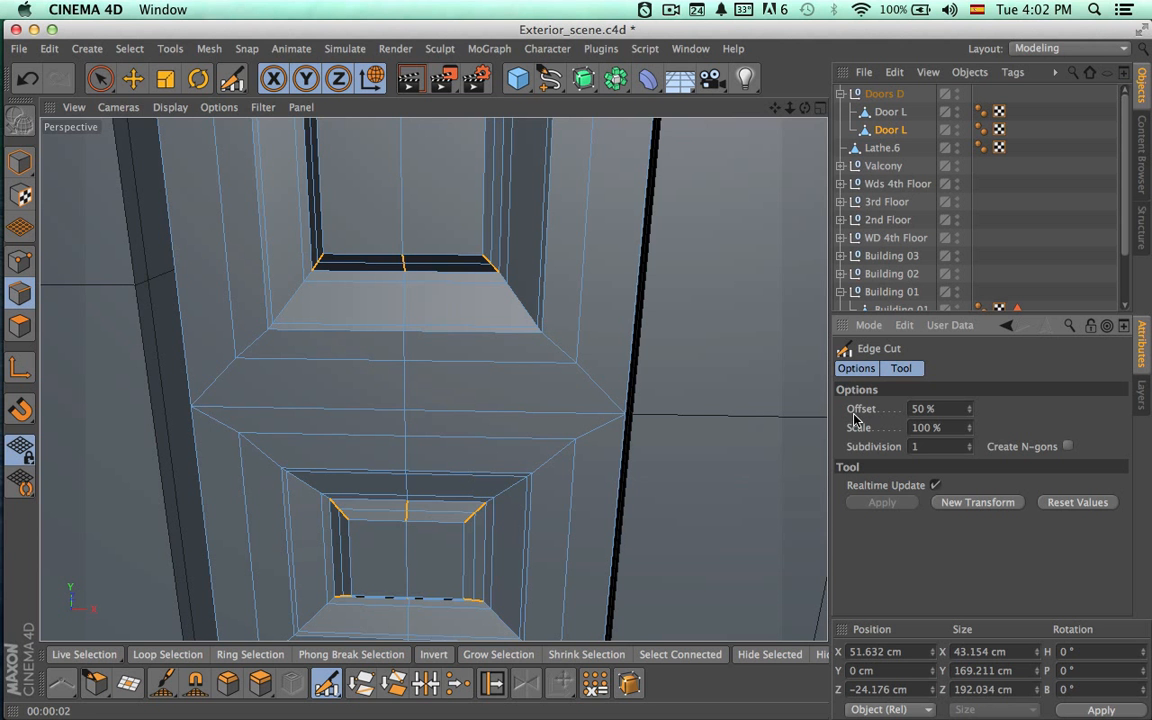
key("Return")
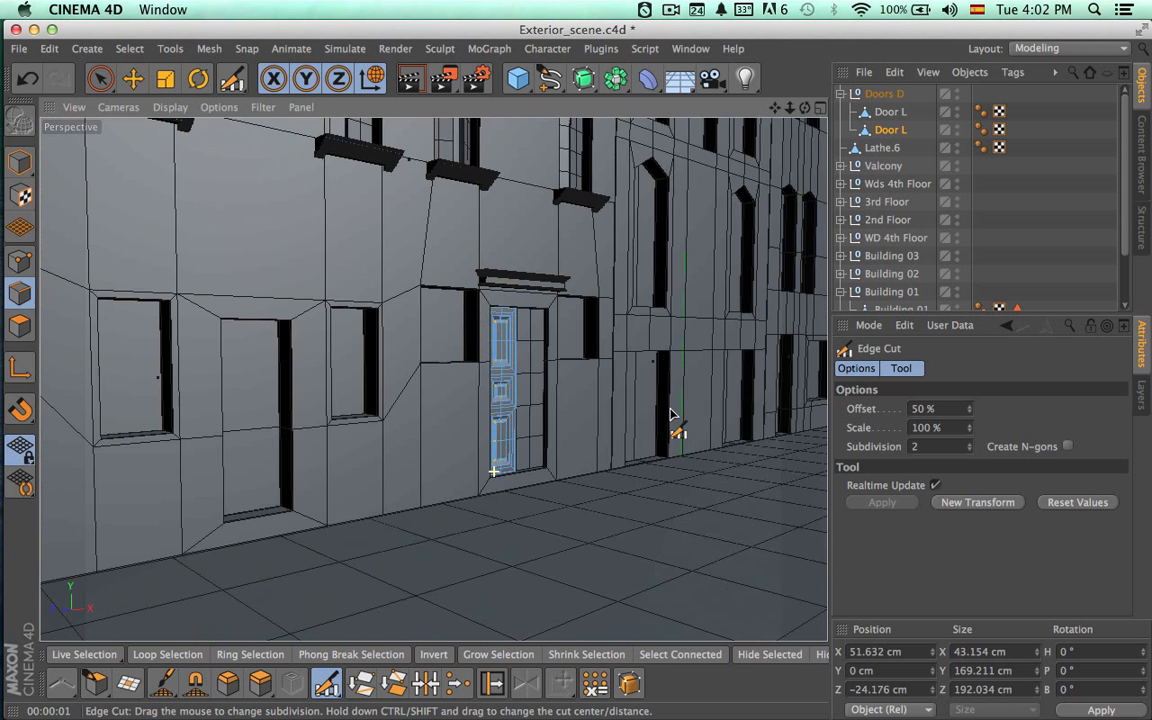
Preview-render the ground-floor facade and inspect the left-hand door's finished panels.
left_click_drag(671, 414, 594, 427, "alt")
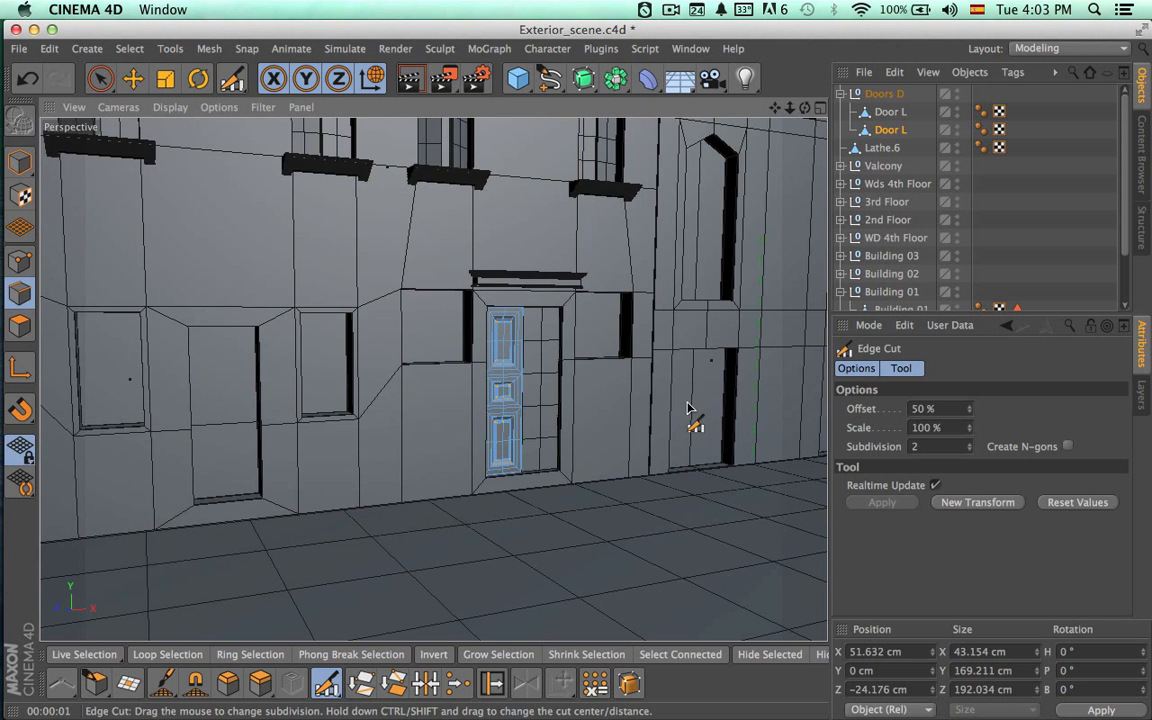
key("super+r")
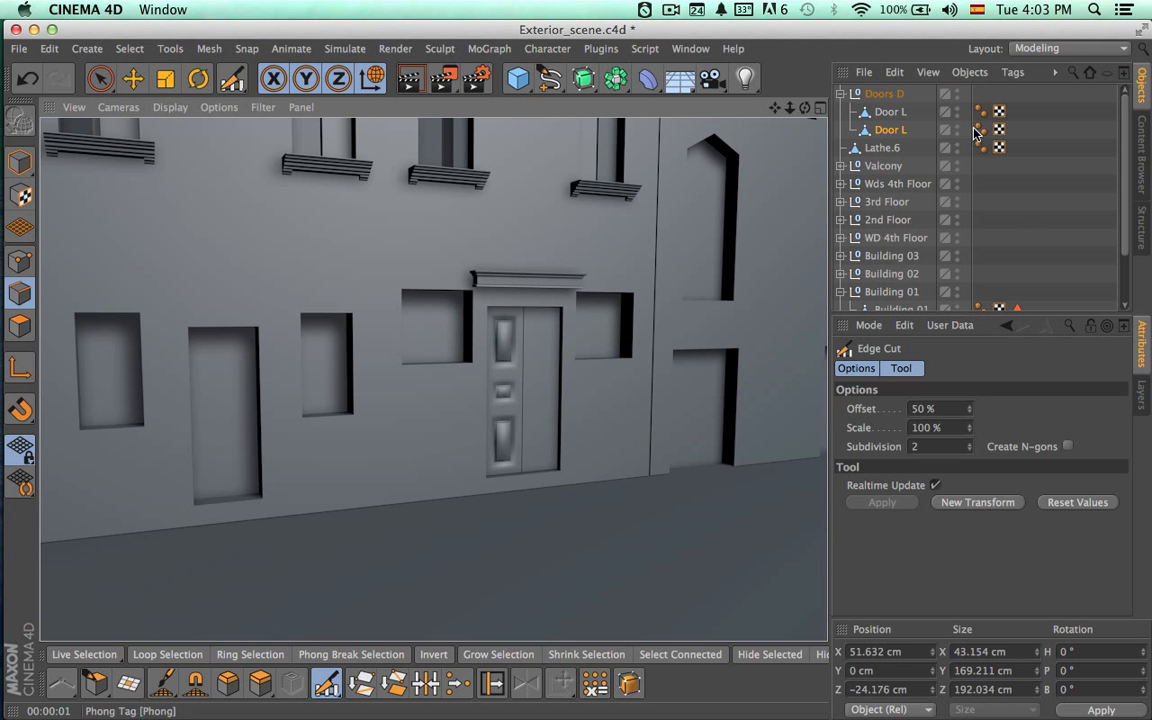
left_click(886, 131)
right_click_drag(531, 424, 822, 438, "alt")
key("space")
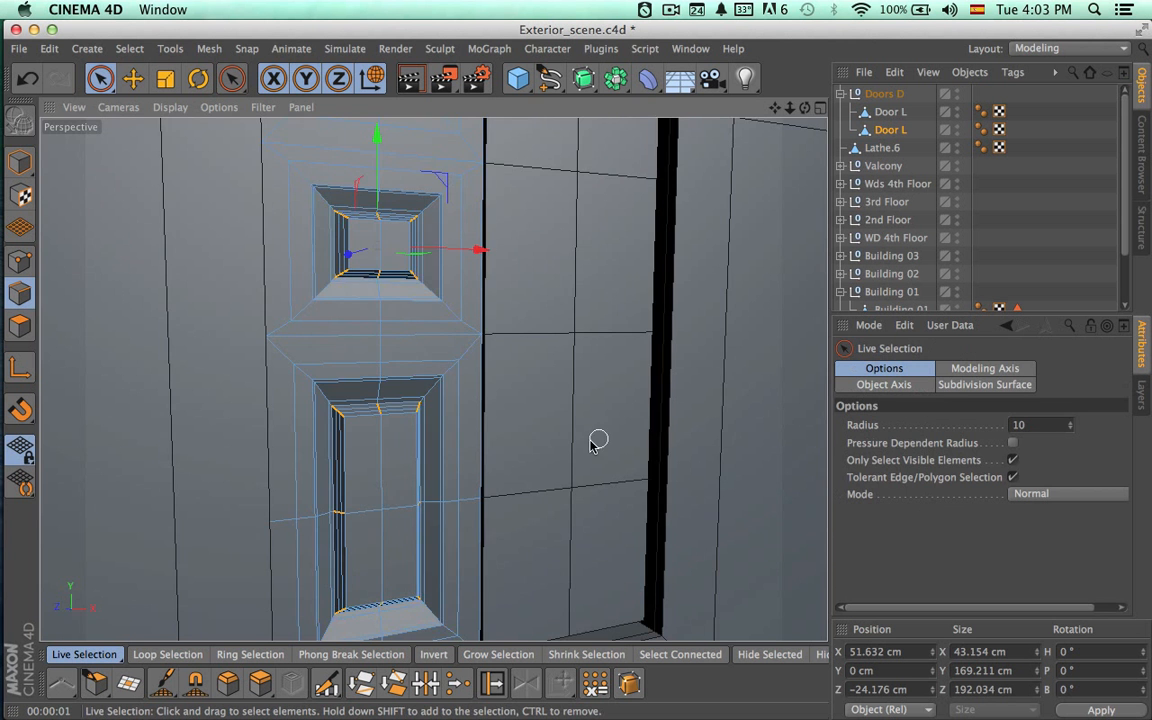
left_click_drag(594, 441, 395, 494, "alt")
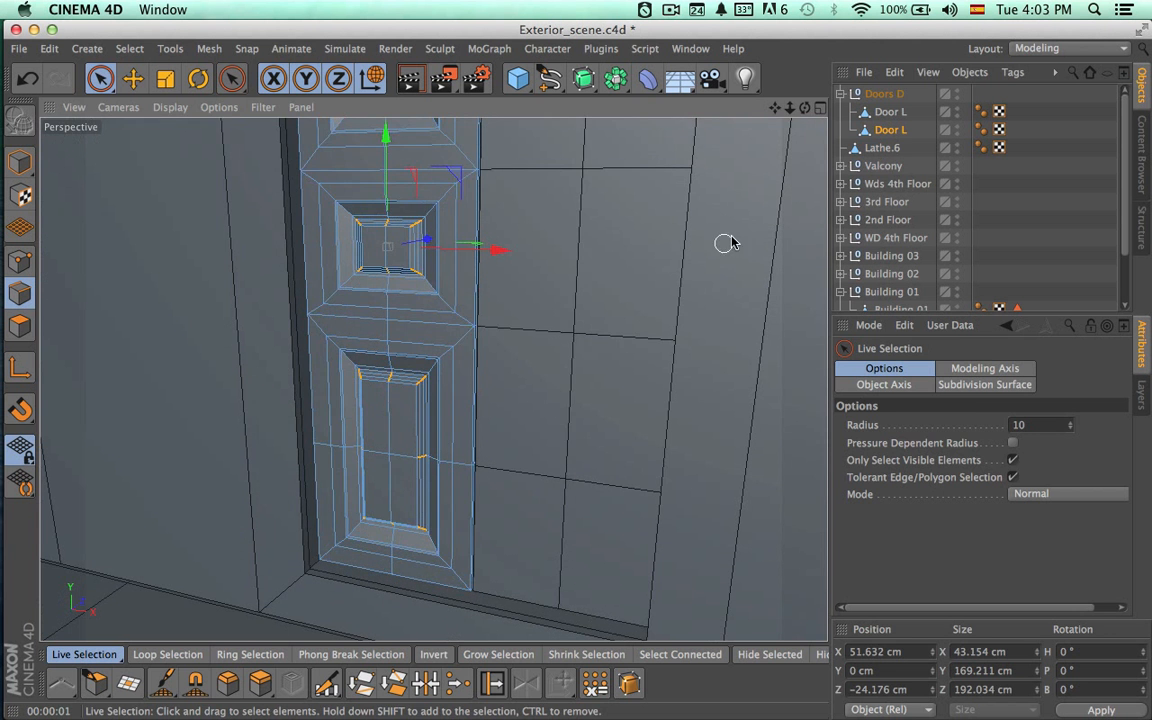
Delete the plain right-hand door from the Doors D group.
left_click(891, 112)
key("Delete")
left_click_drag(760, 225, 607, 287, "alt")
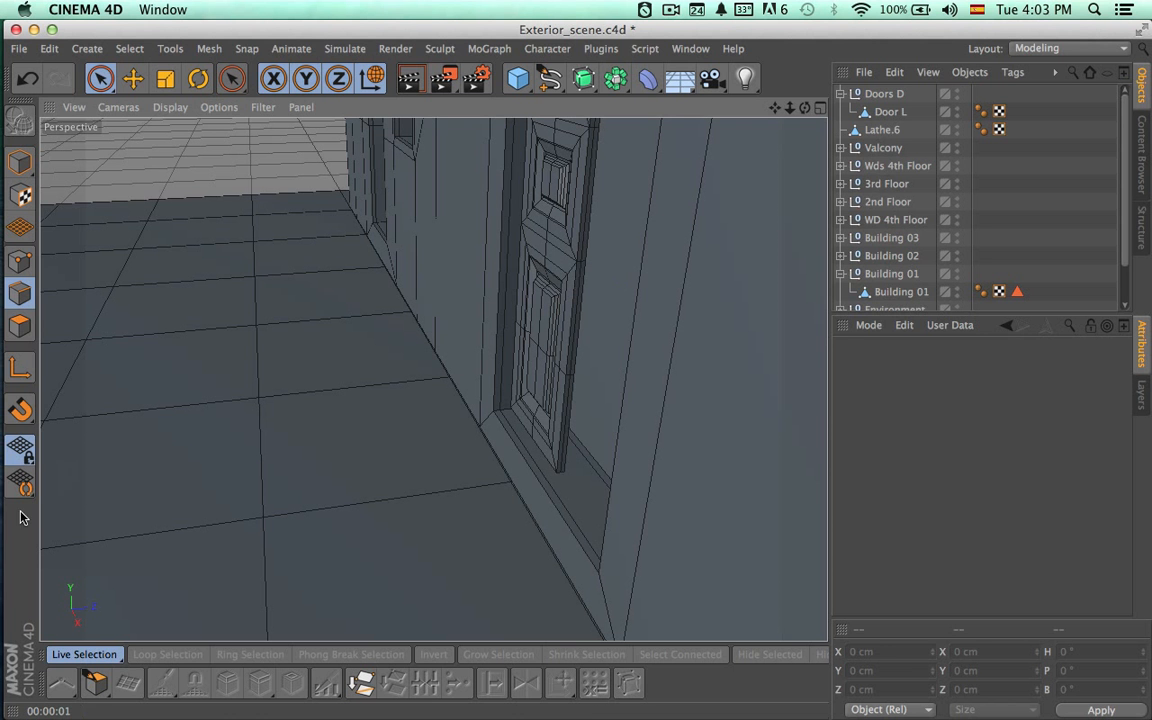
Try shifting the vertical edge loop along the side of Door L in depth, undo the move and clear the edge selection.
left_click(20, 260)
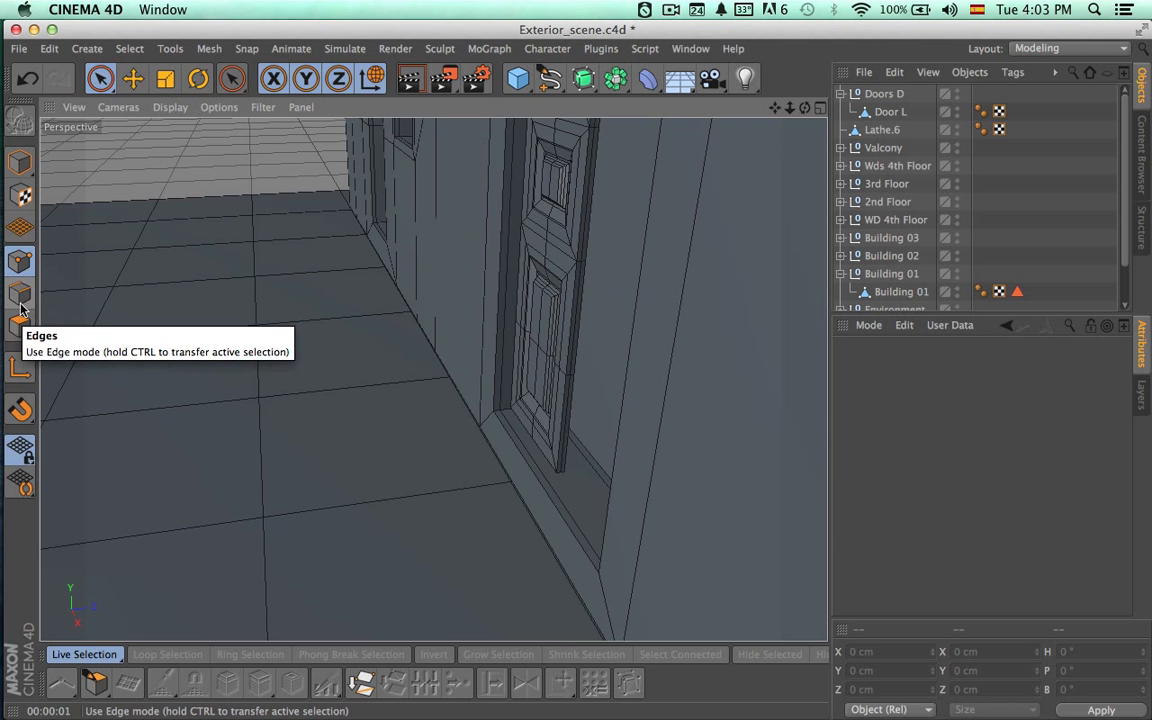
left_click(22, 291)
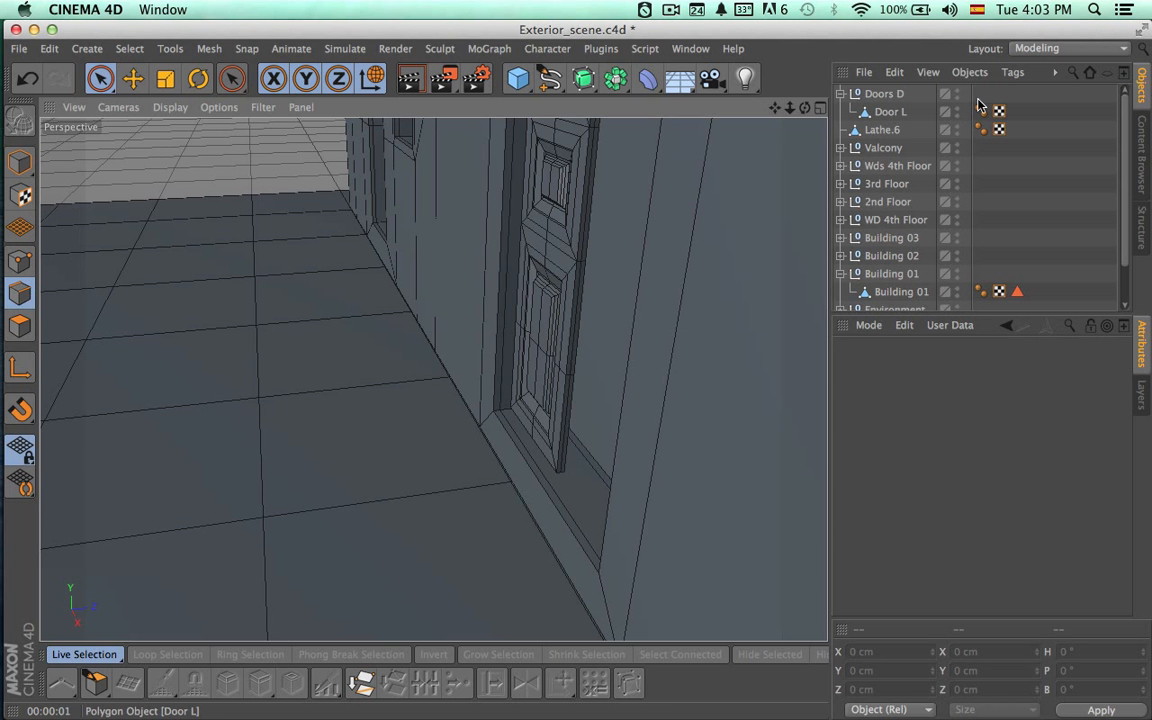
left_click(889, 111)
left_click(252, 654)
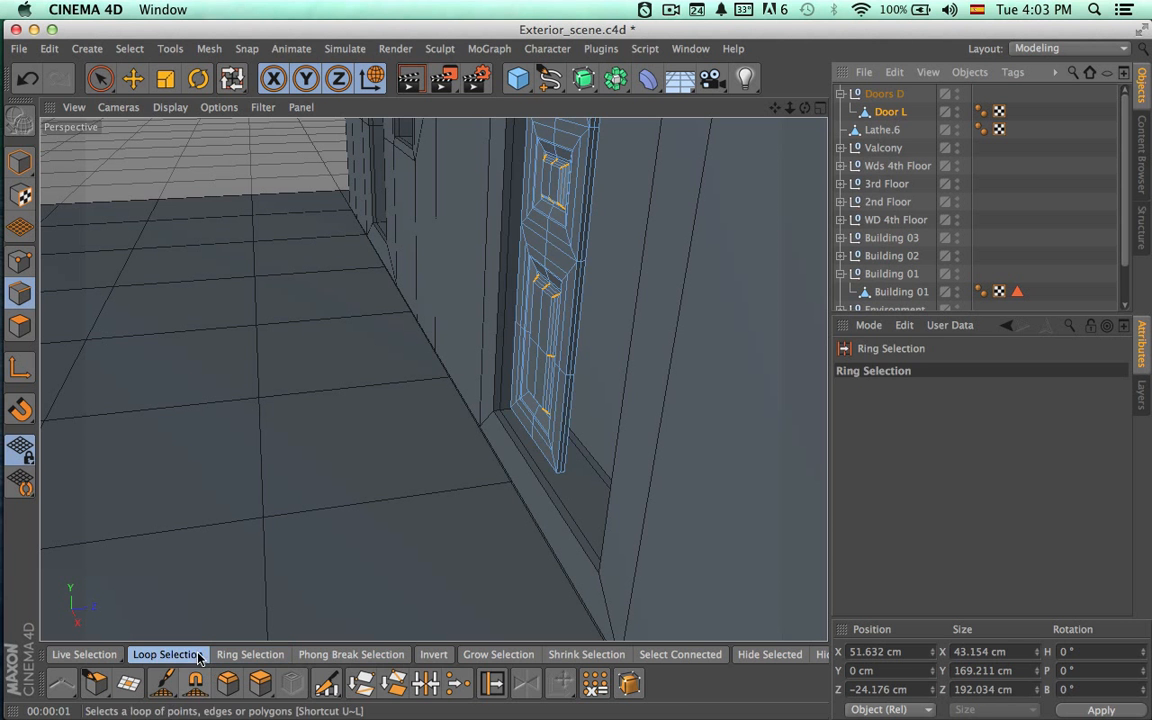
left_click(167, 654)
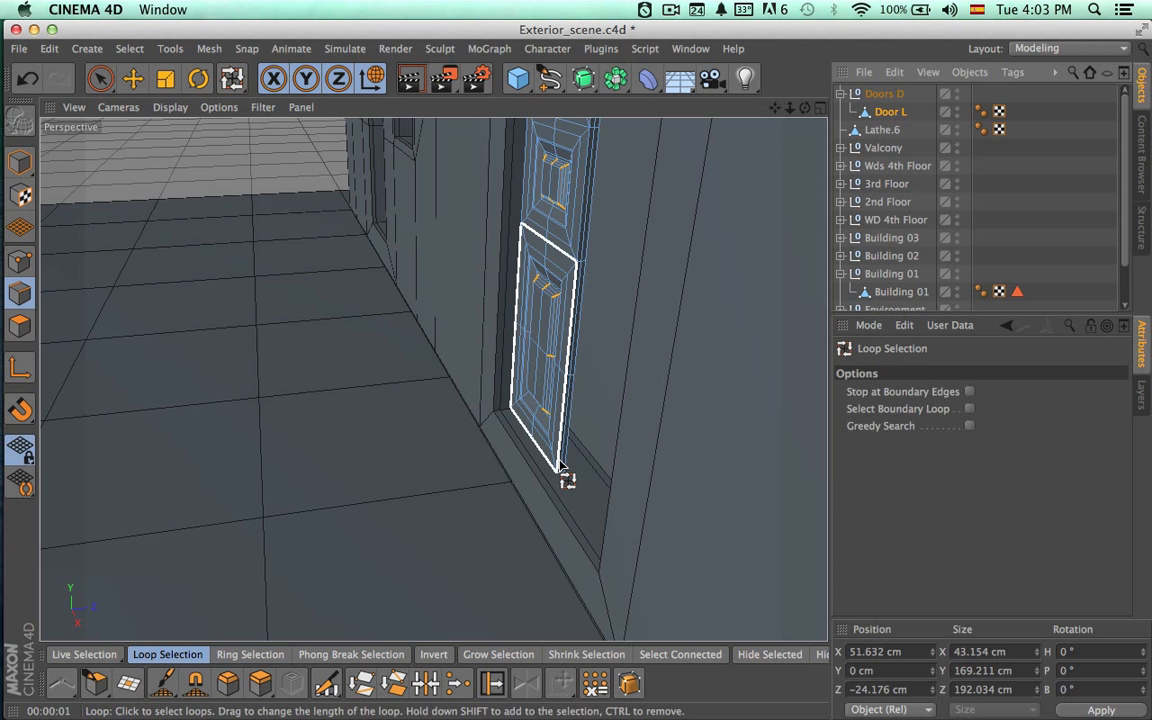
left_click(566, 467)
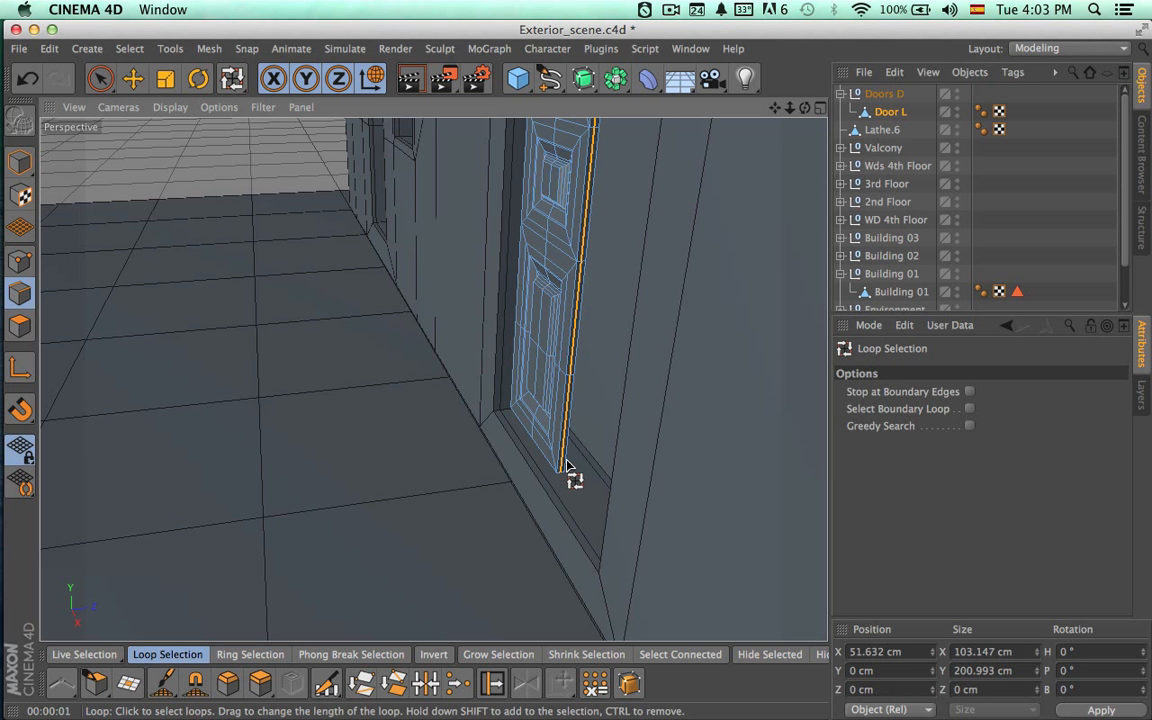
left_click_drag(566, 467, 698, 497, "alt")
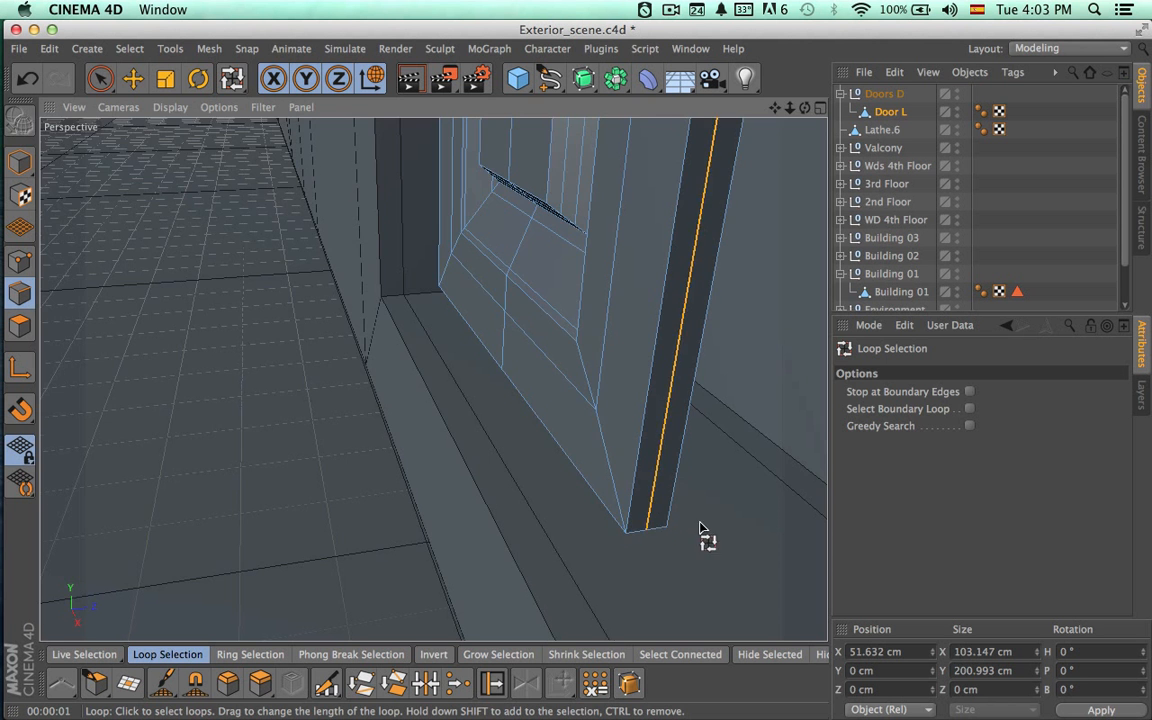
left_click_drag(700, 525, 648, 430, "alt")
scroll(648, 430, "up", 5)
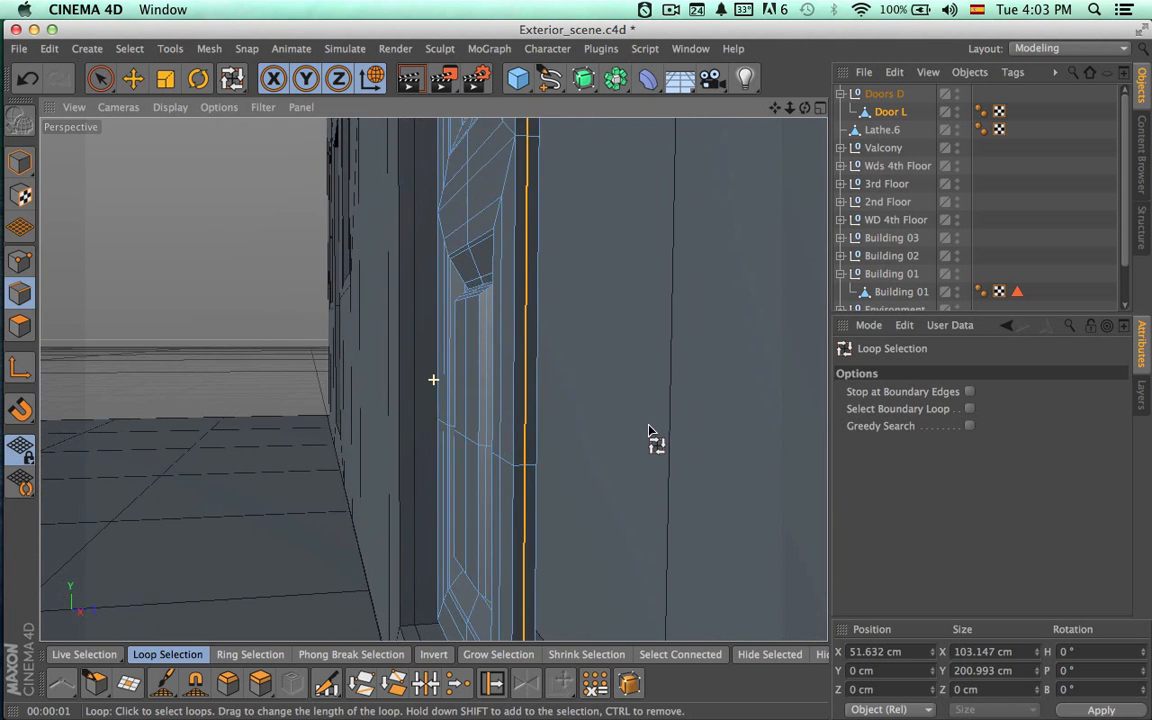
left_click_drag(684, 237, 674, 625, "alt")
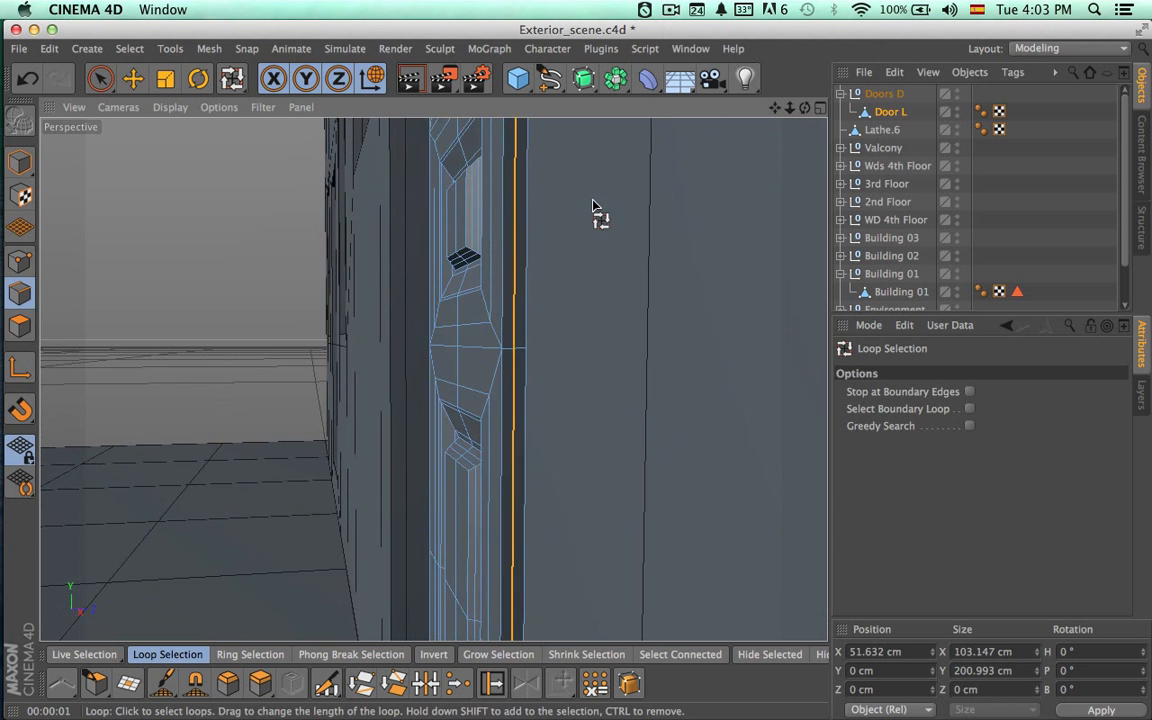
left_click_drag(597, 211, 603, 625, "alt")
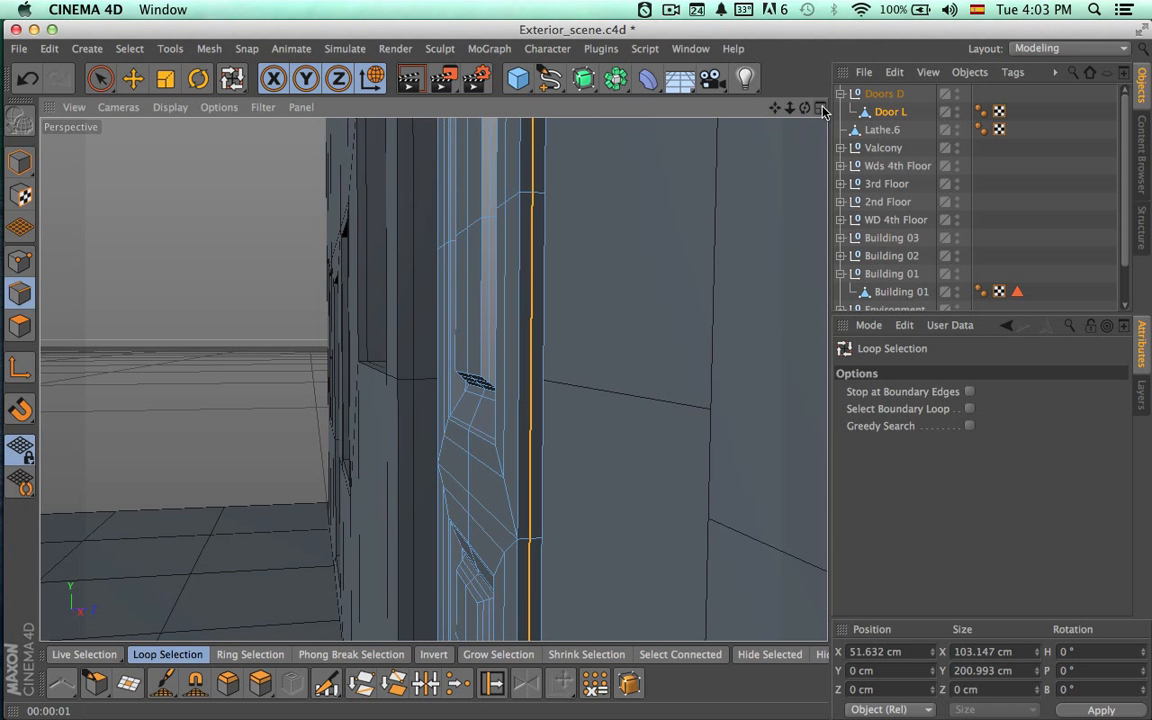
key("space")
left_click_drag(578, 613, 579, 612)
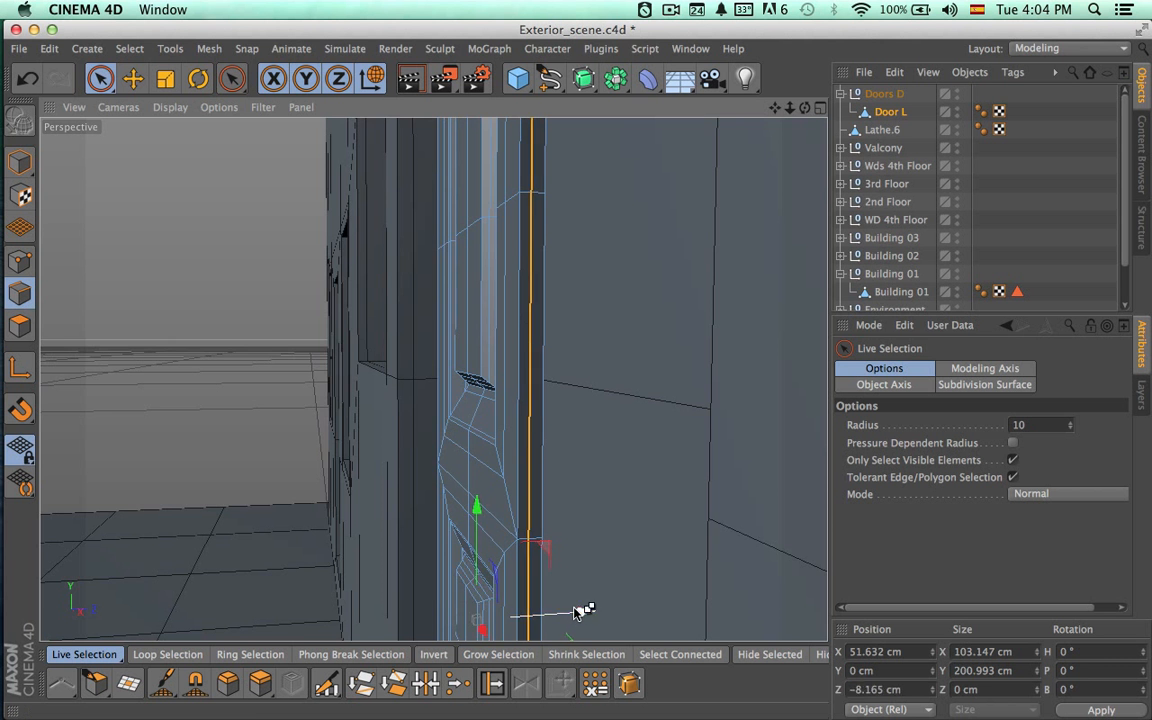
key("super+z")
middle_click_drag(553, 360, 552, 652, "alt")
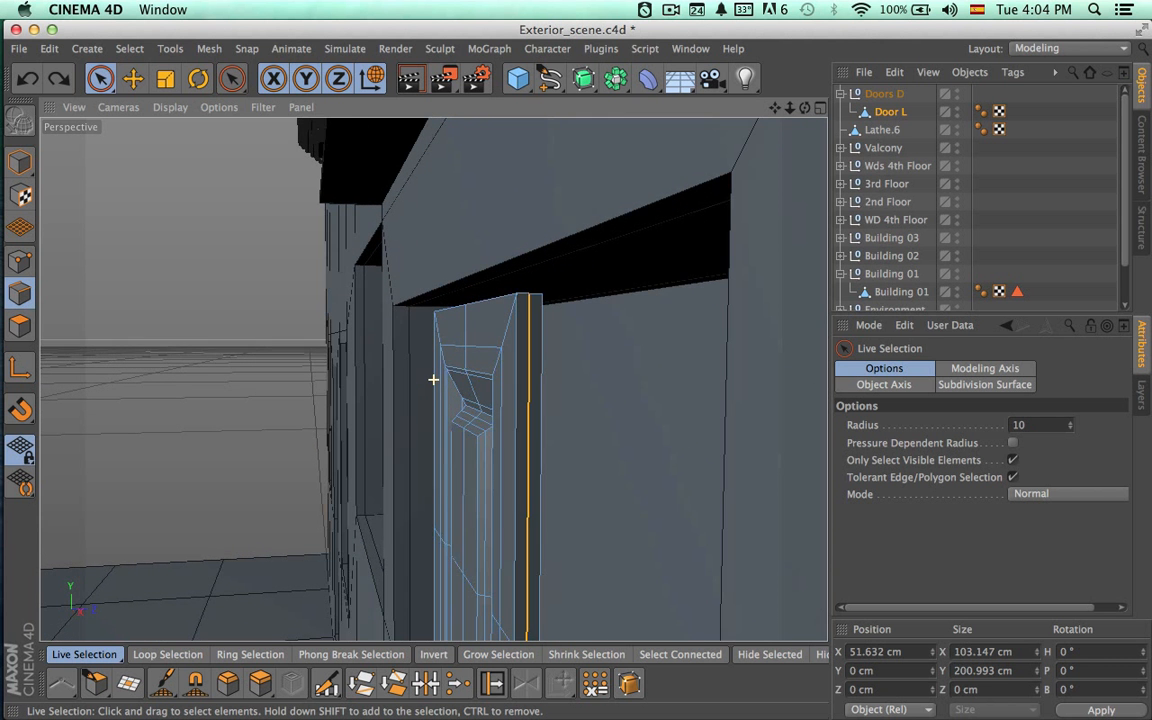
left_click_drag(540, 315, 509, 329, "alt")
left_click(593, 492)
Duplicate Door L inside the Doors D group and rename the copy Door R.
left_click_drag(535, 546, 708, 484, "alt")
right_click_drag(699, 491, 524, 491, "alt")
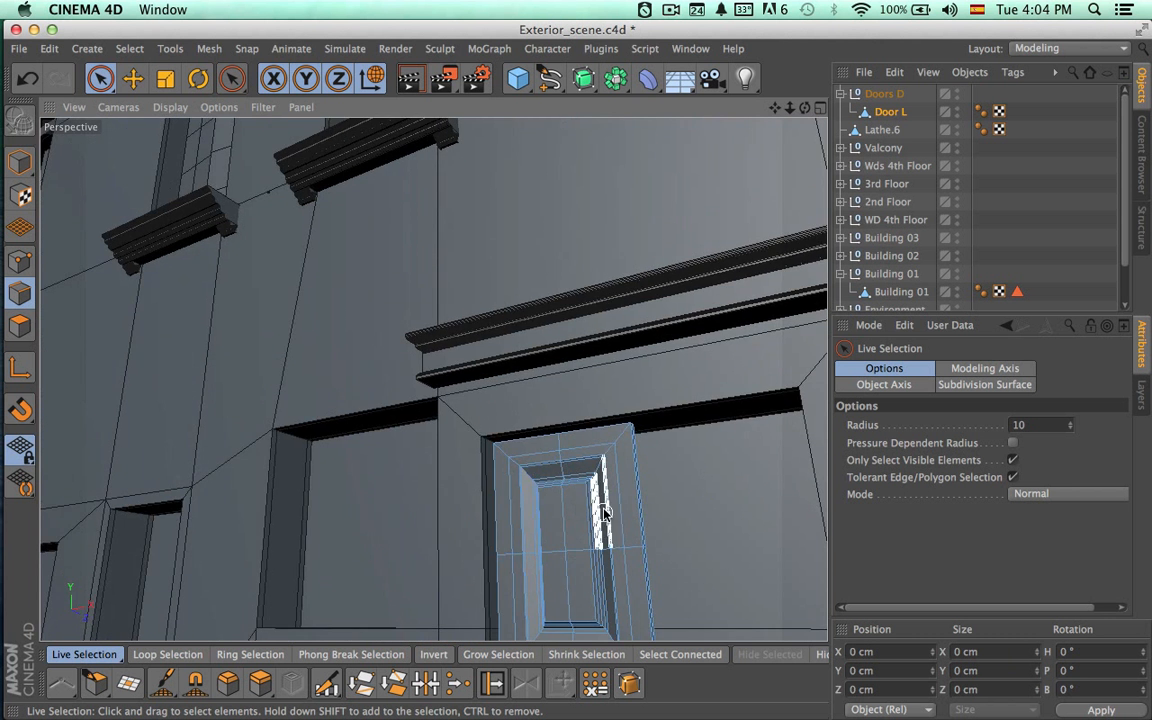
middle_click_drag(600, 501, 514, 193, "alt")
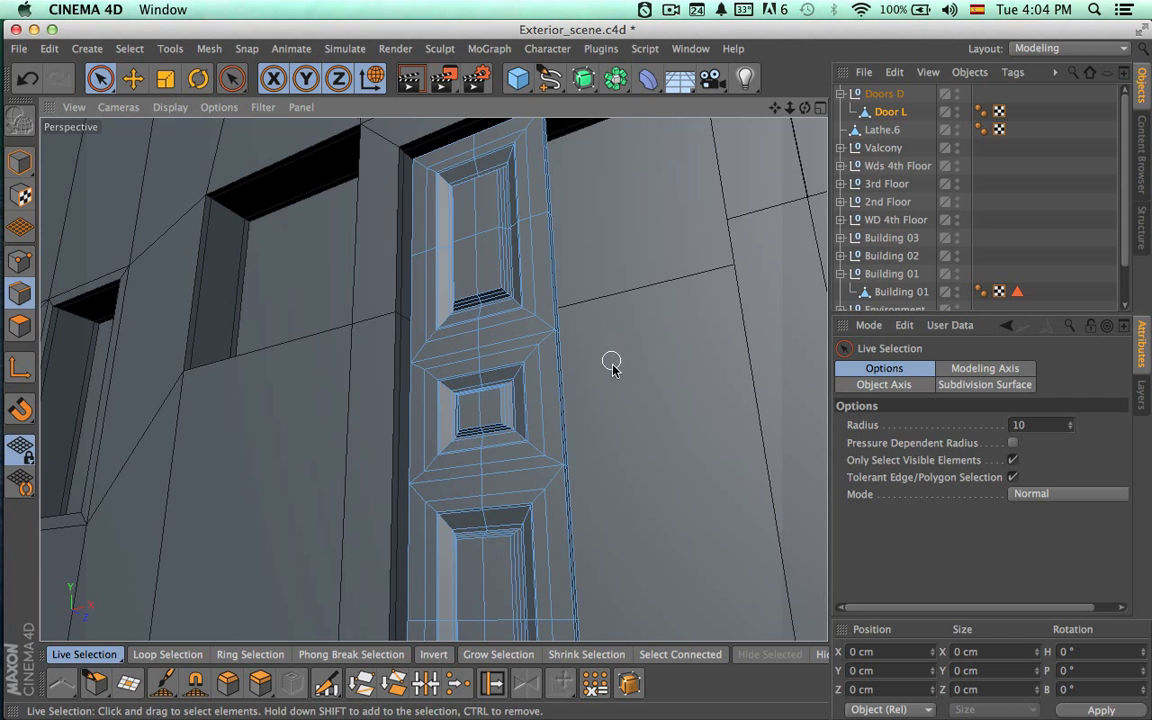
left_click_drag(612, 368, 455, 387, "alt")
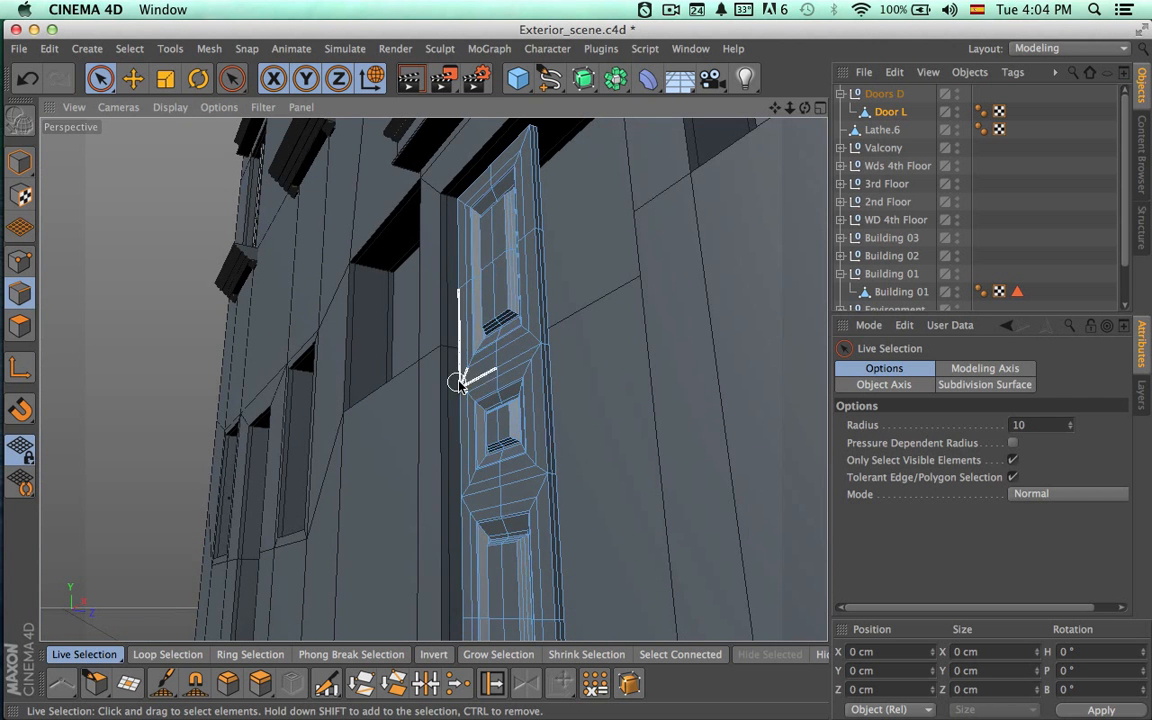
right_click_drag(579, 375, 511, 394, "alt")
left_click_drag(511, 398, 735, 410, "alt")
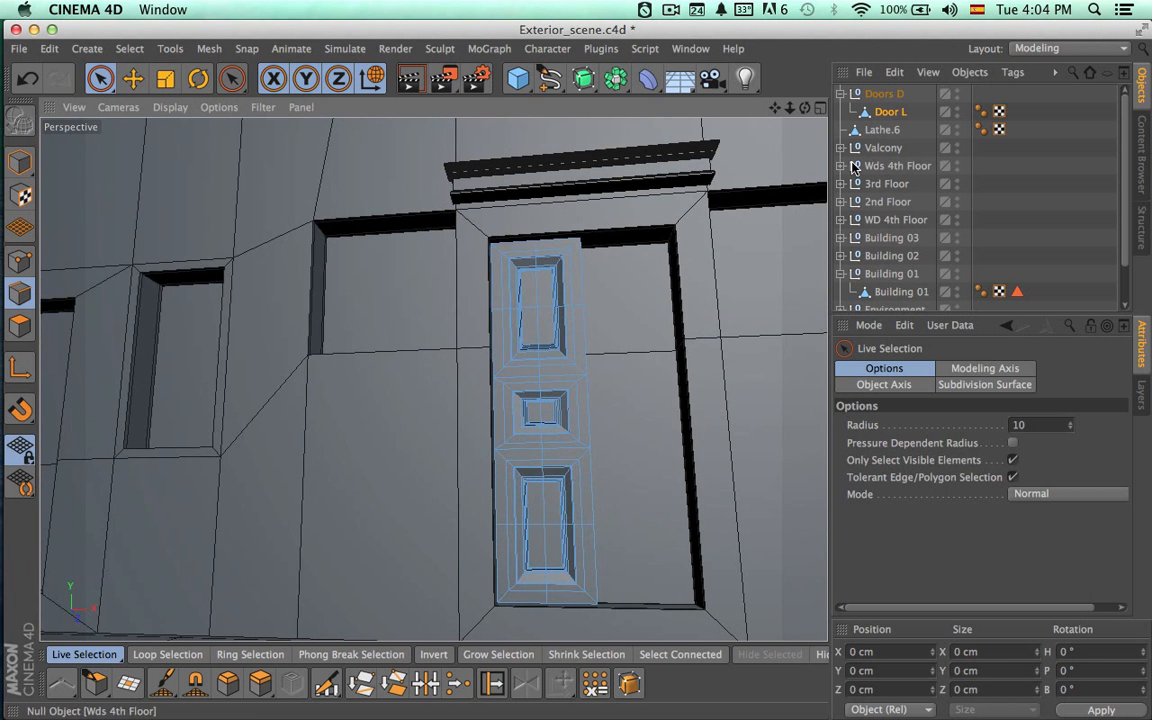
left_click_drag(731, 307, 753, 364, "alt")
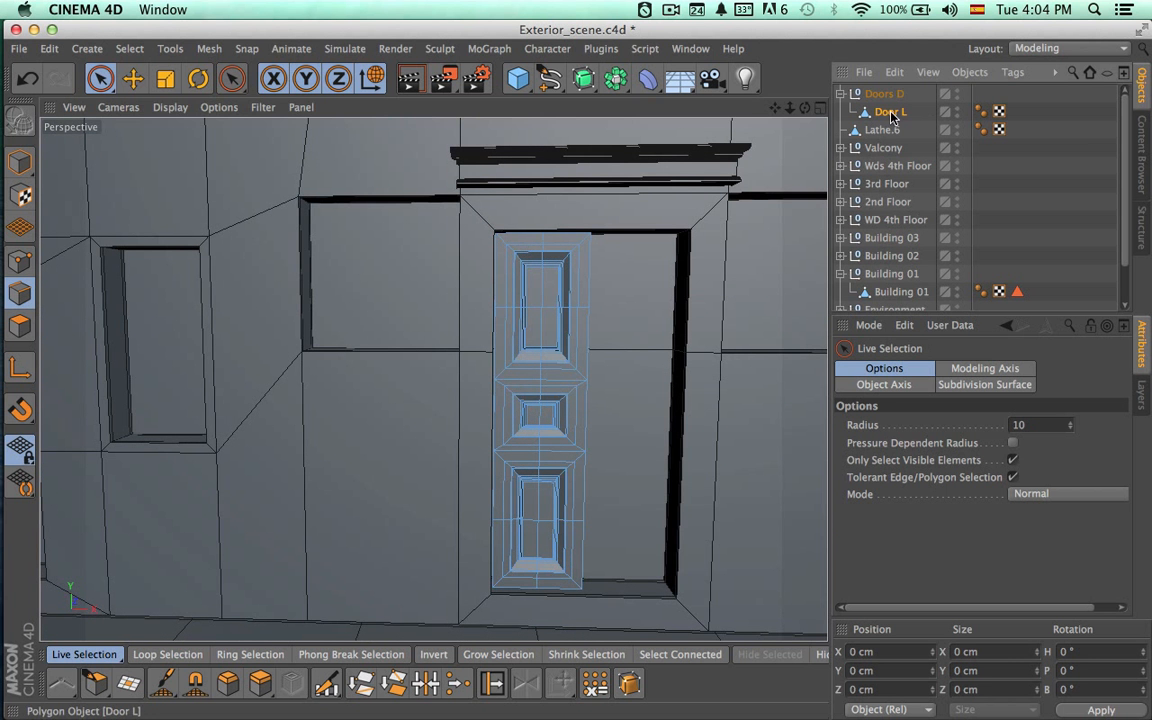
left_click_drag(890, 107, 890, 111, "ctrl")
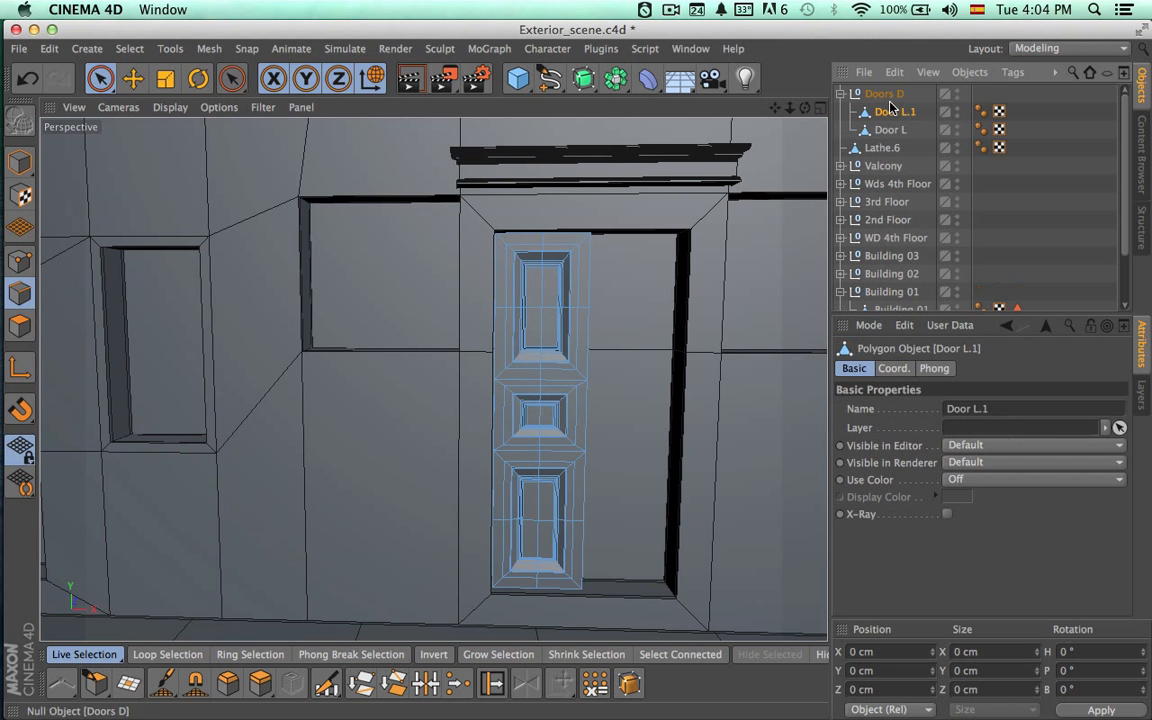
double_click(897, 112)
left_click(905, 112)
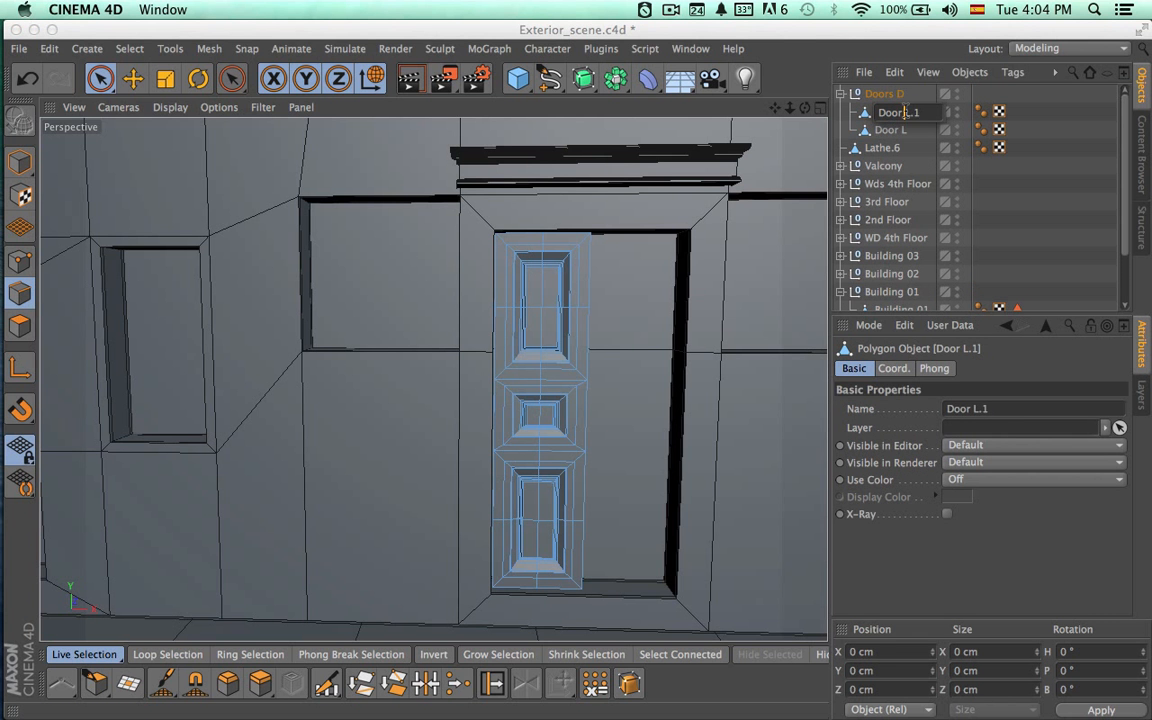
type("R")
key("Return")
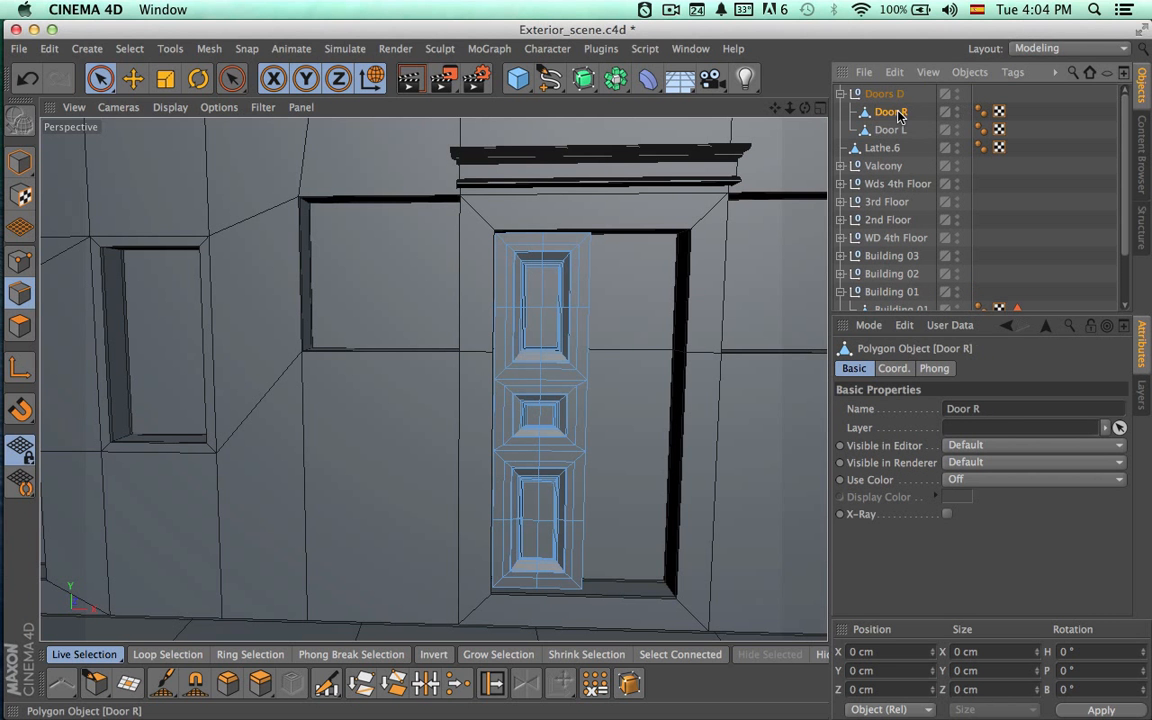
Move the whole Door R along X in the front view to sit beside Door L, at about X 17.4 cm.
left_click(818, 107)
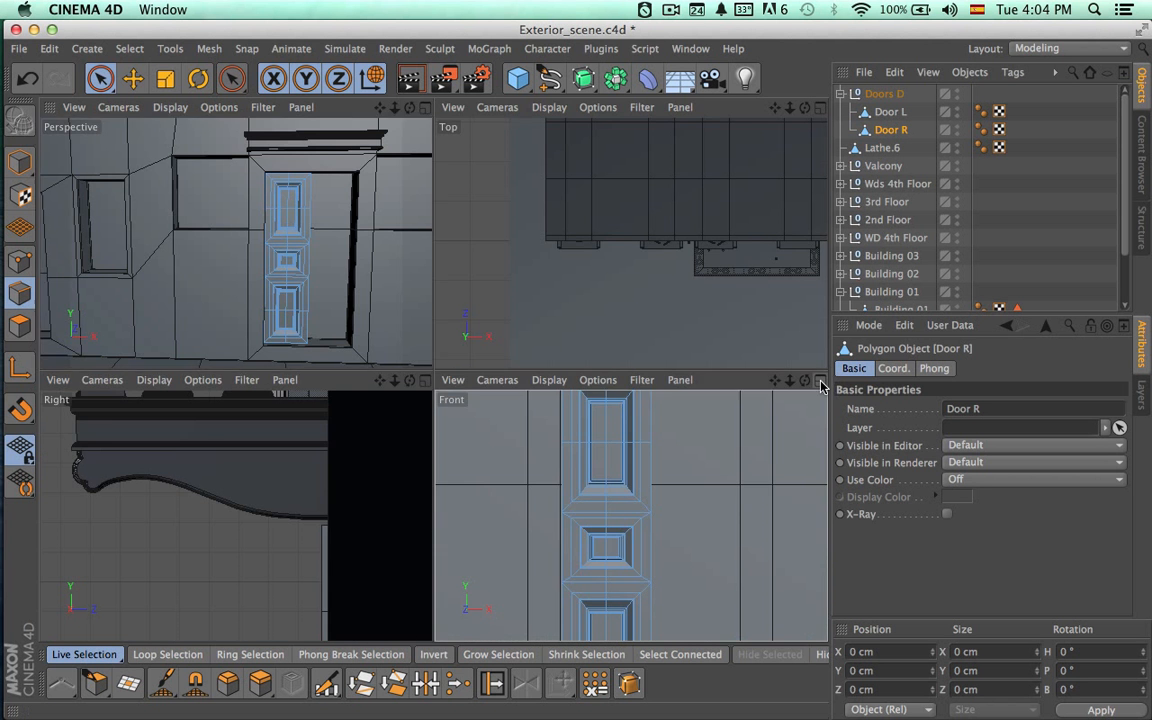
left_click(819, 381)
left_click(20, 160)
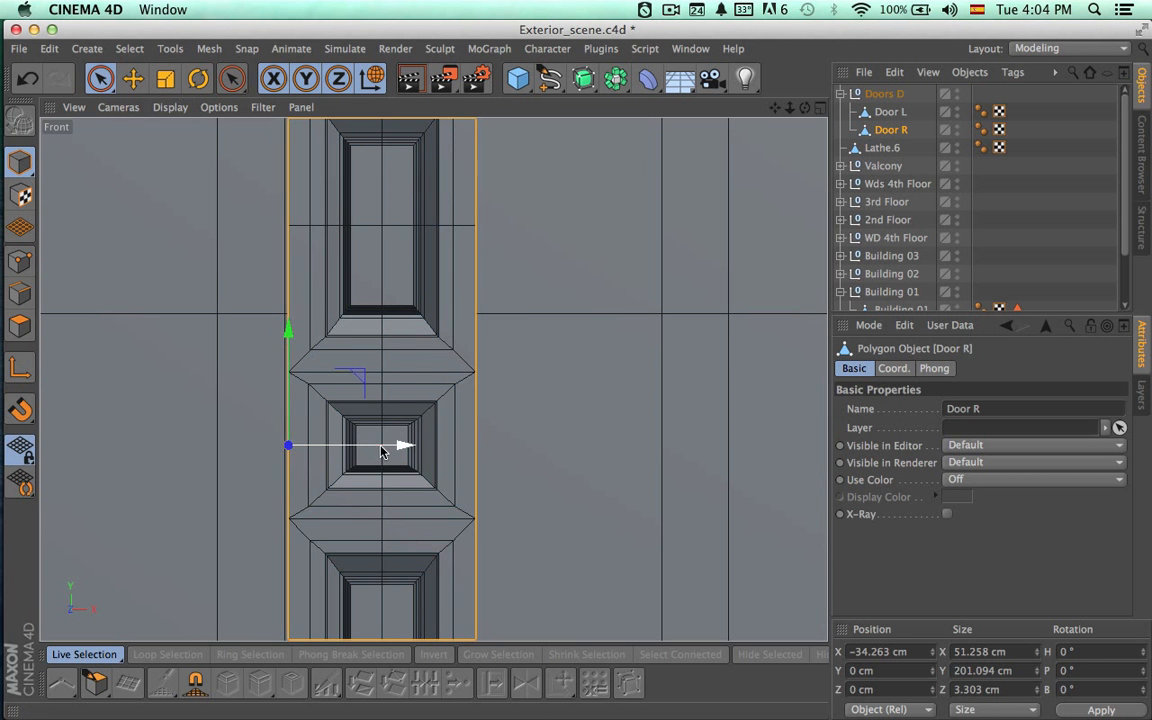
left_click_drag(398, 448, 569, 463)
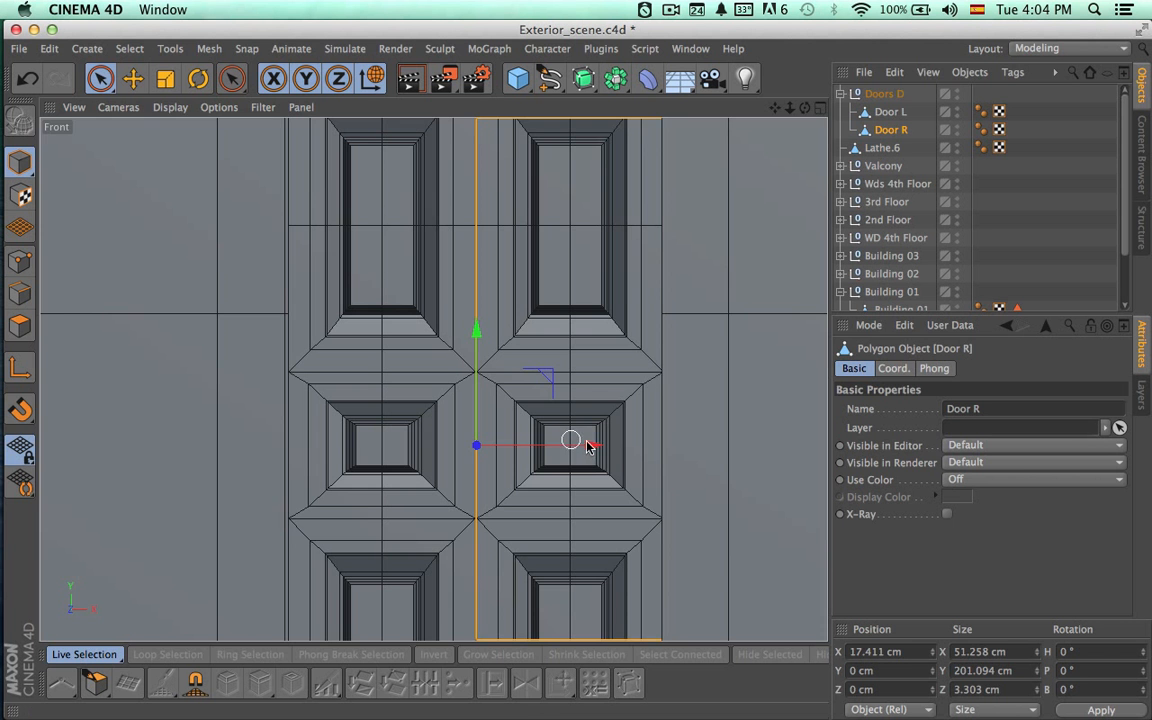
Fine-tune the two doors' horizontal positions, moving Door L to about X -34.8 cm and Door R to about X 17.2 cm.
left_click(890, 112)
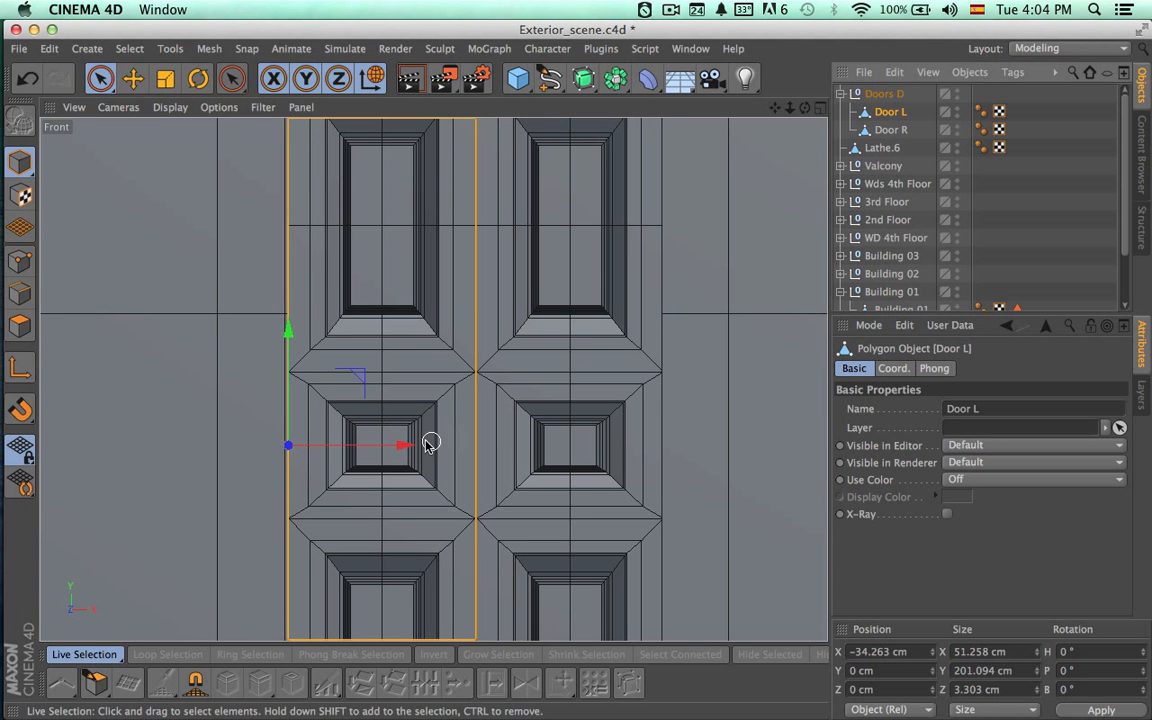
left_click_drag(404, 444, 405, 447)
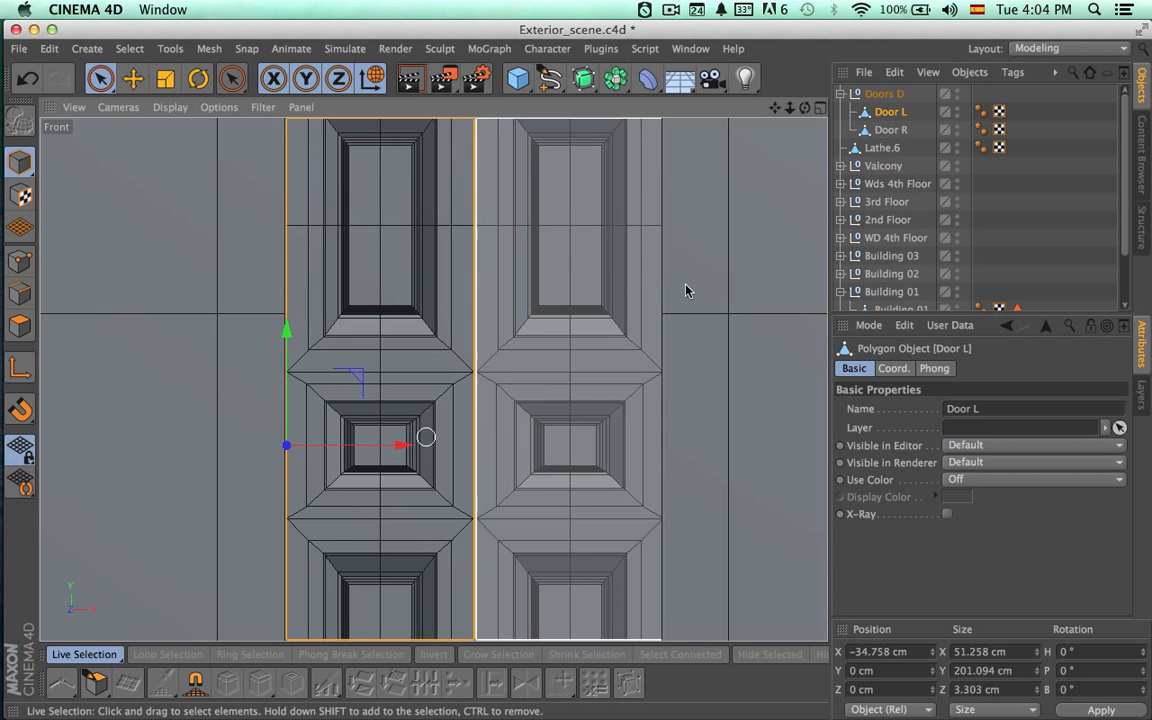
left_click(890, 130)
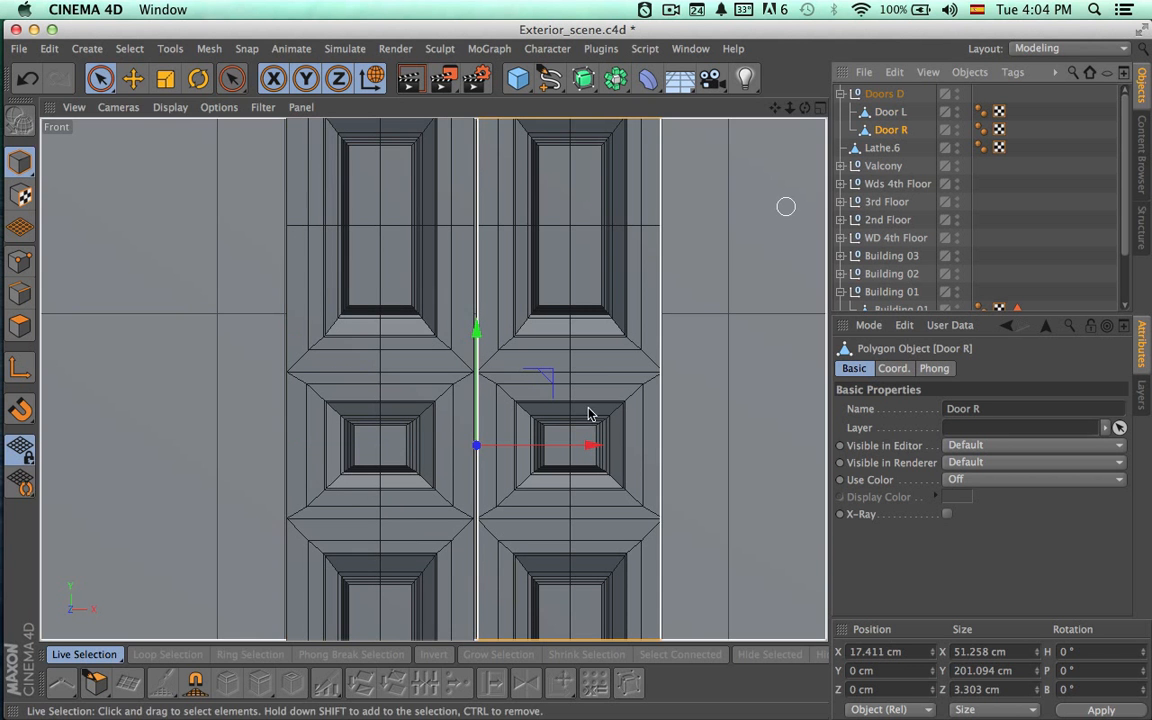
left_click_drag(591, 443, 589, 442)
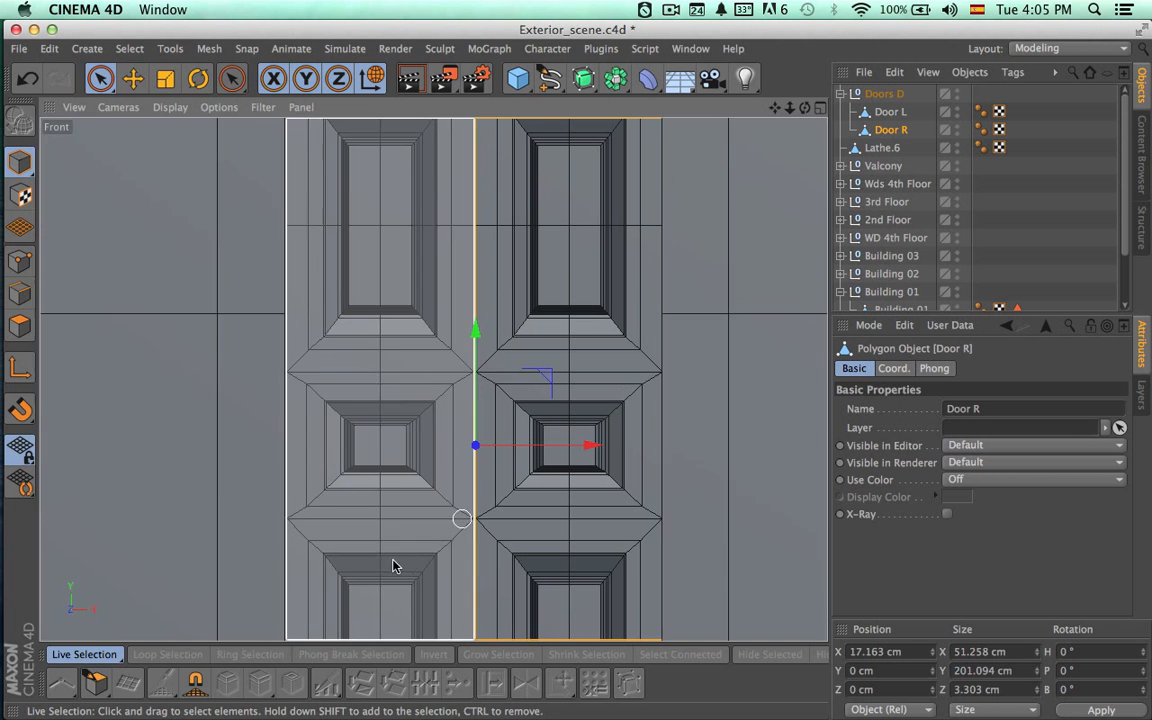
Move only Door R's axis to the door's outer edge, at about X 68.3 cm.
left_click(20, 368)
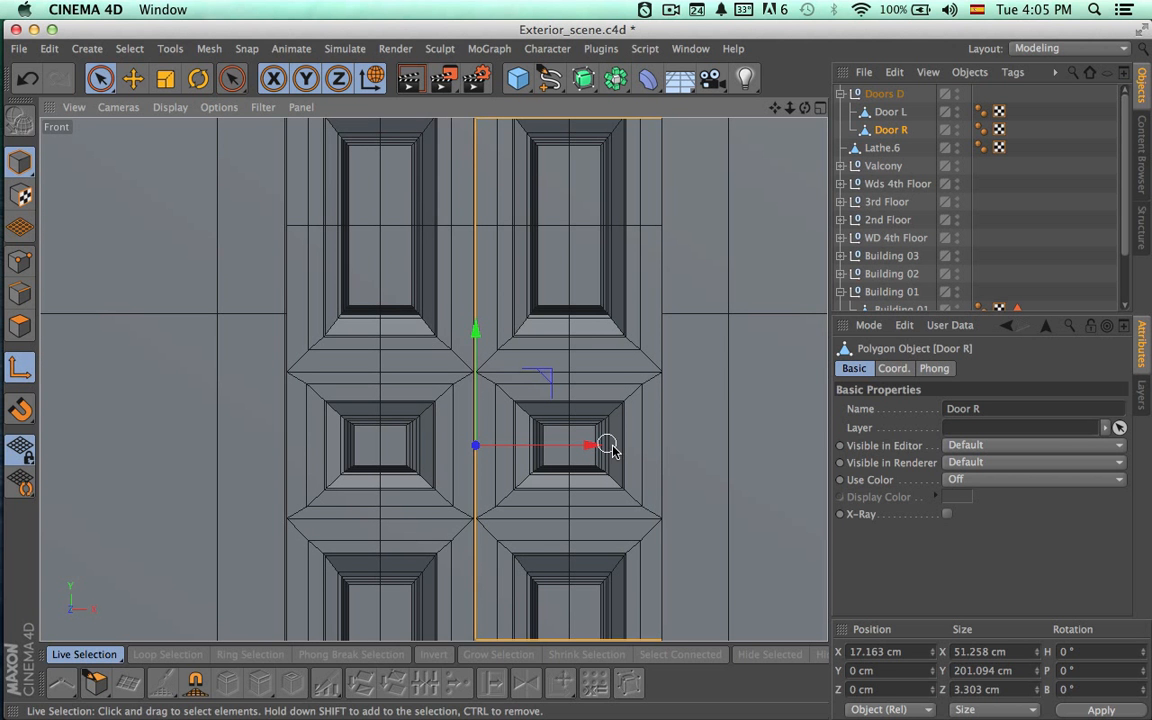
left_click_drag(595, 443, 781, 440)
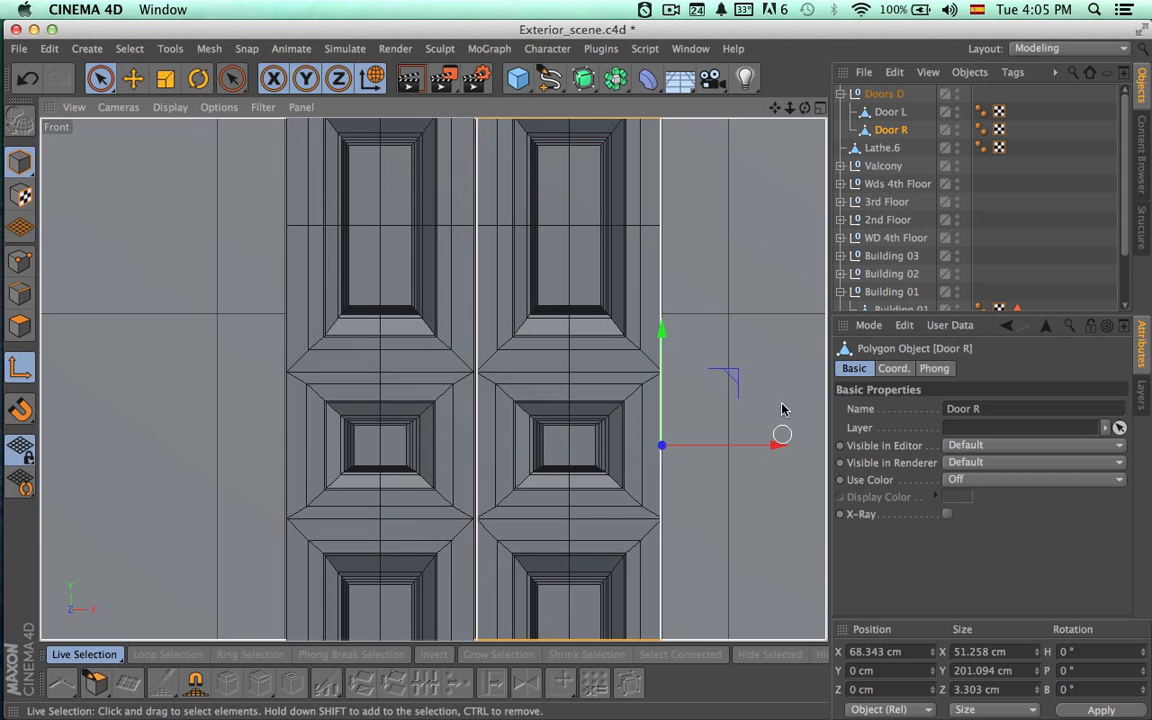
middle_click(661, 136)
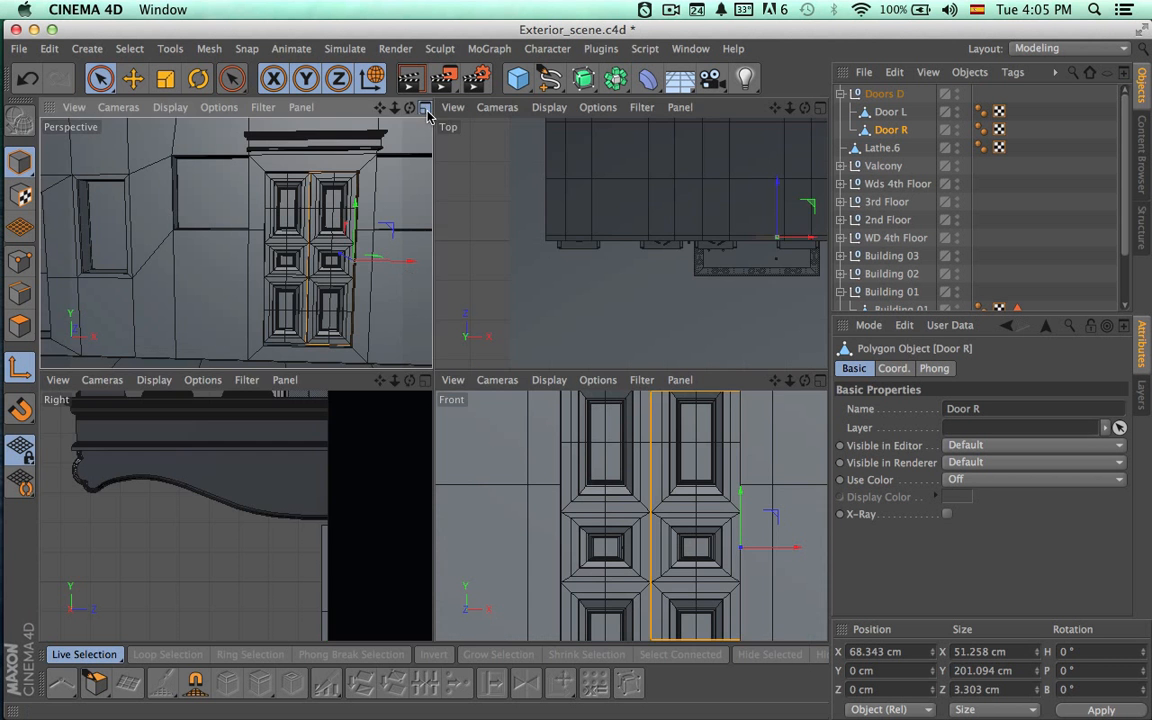
Preview-render the facade in perspective and inspect the paired doors in the context of the building.
left_click(425, 107)
right_click_drag(627, 371, 365, 380, "alt")
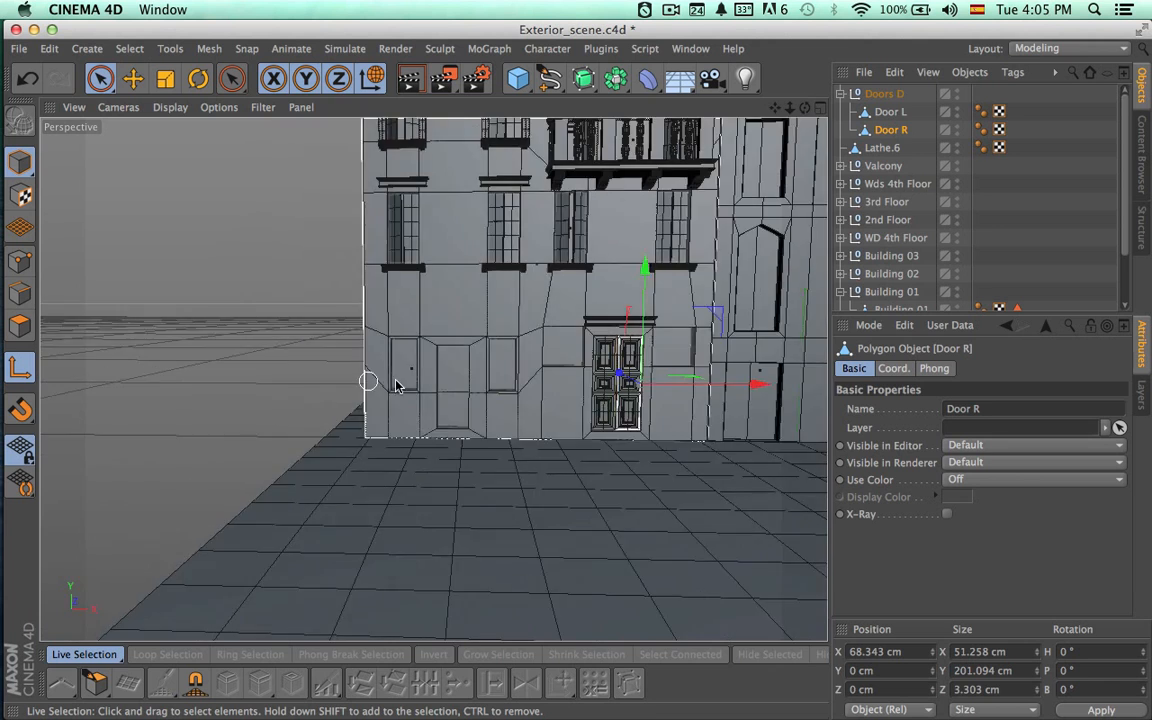
left_click_drag(445, 406, 625, 478, "alt")
middle_click_drag(606, 398, 503, 424, "alt")
left_click_drag(503, 429, 576, 447, "alt")
key("ctrl+r")
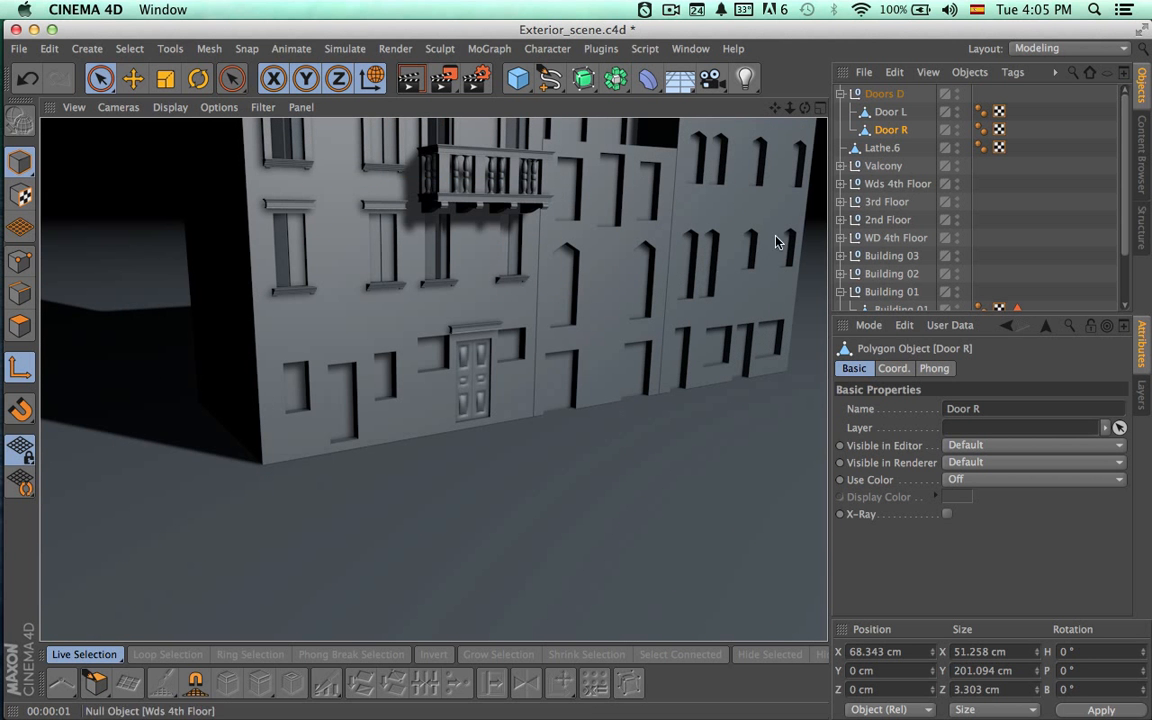
middle_click_drag(710, 279, 665, 386, "alt")
scroll(637, 414, "down", 6)
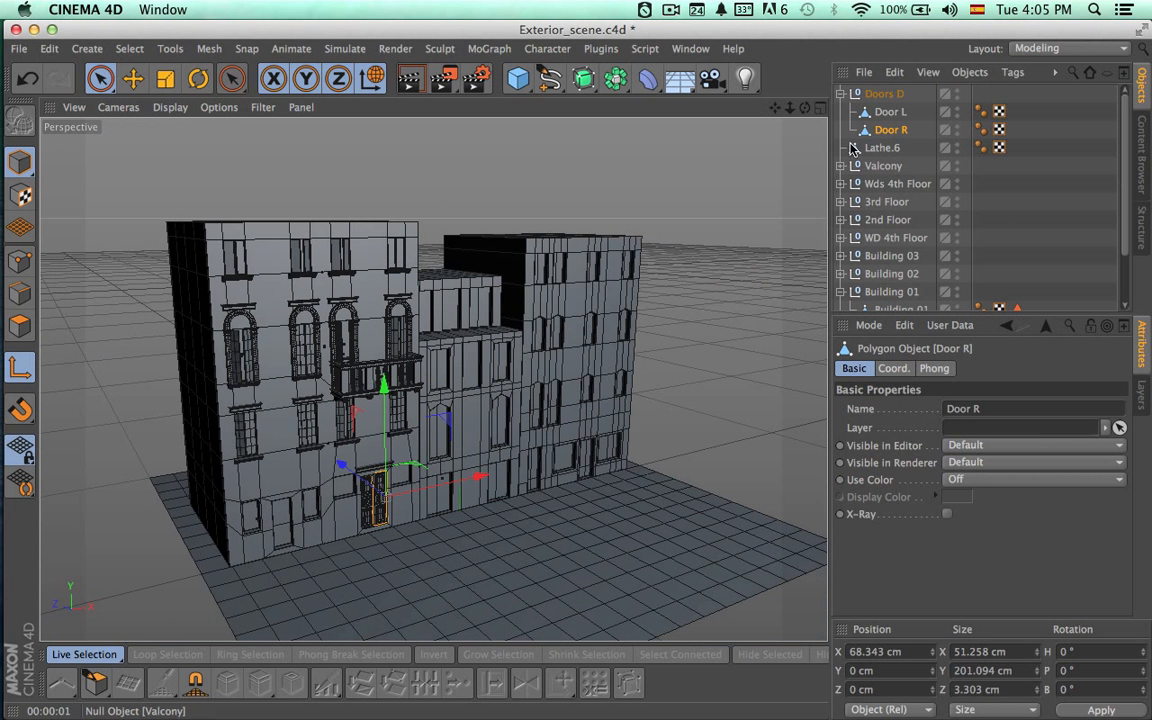
Collapse the Doors D group and rename it Doors A.
left_click(841, 93)
left_click(872, 95)
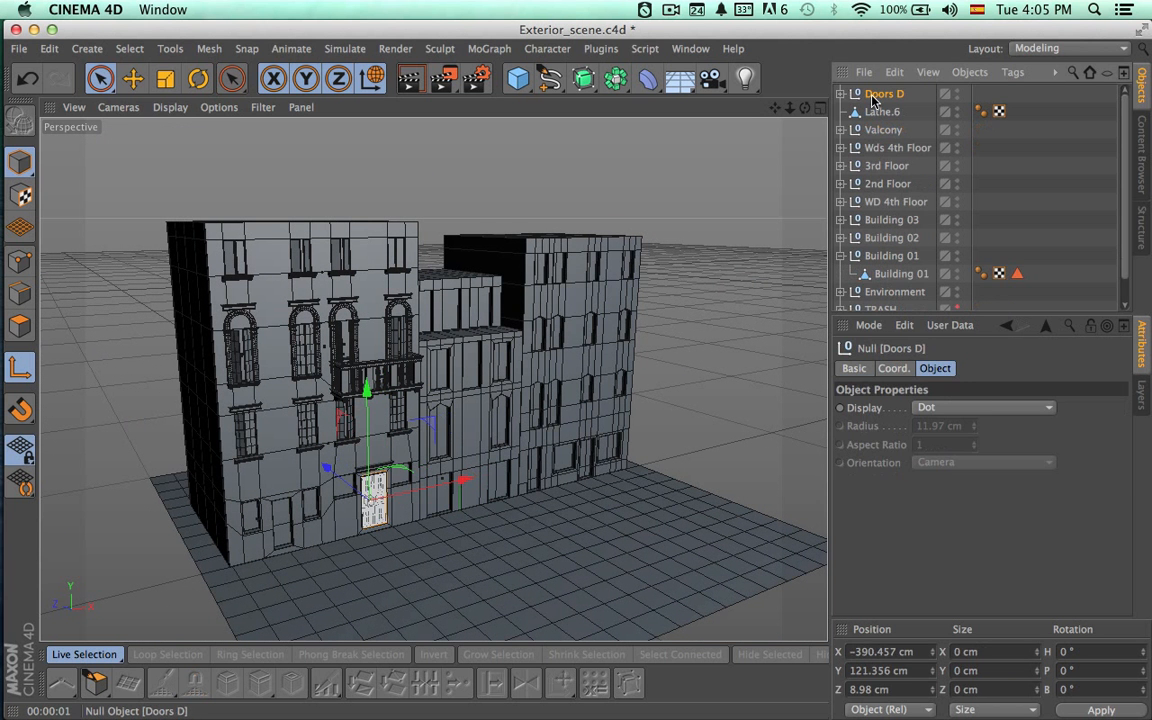
double_click(872, 95)
type("A")
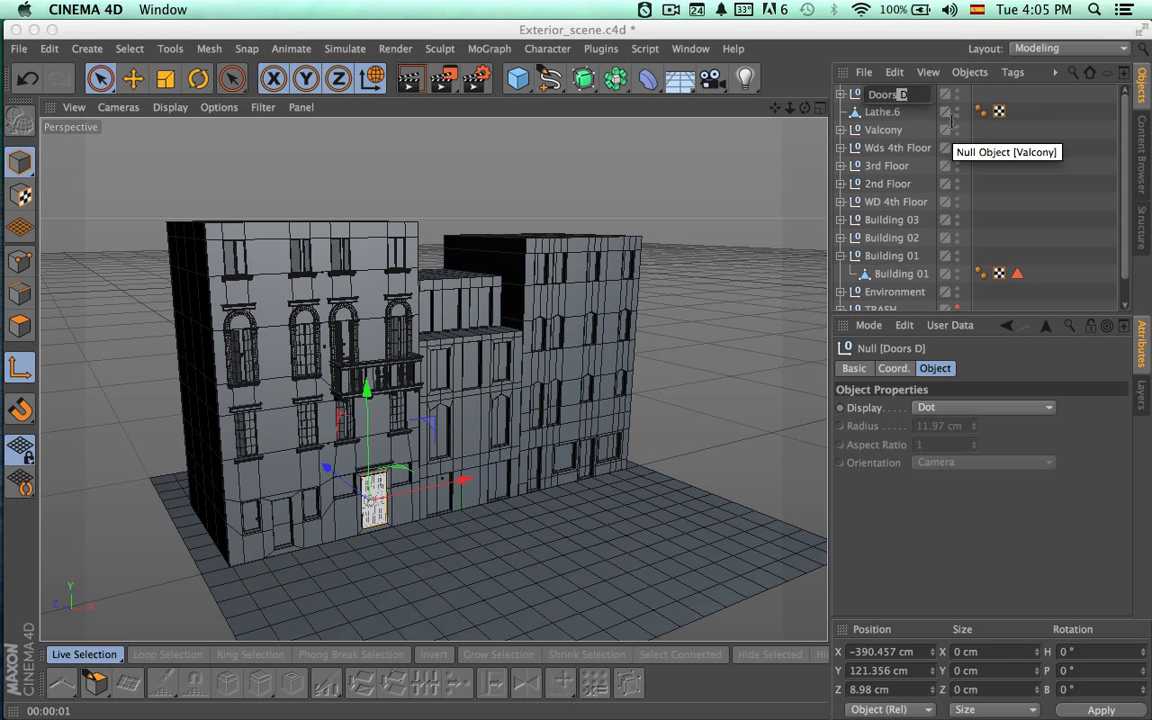
key("Return")
Group the Lathe.6 moulding and the Doors A group under a new null named 1st Floor.
left_click(880, 112)
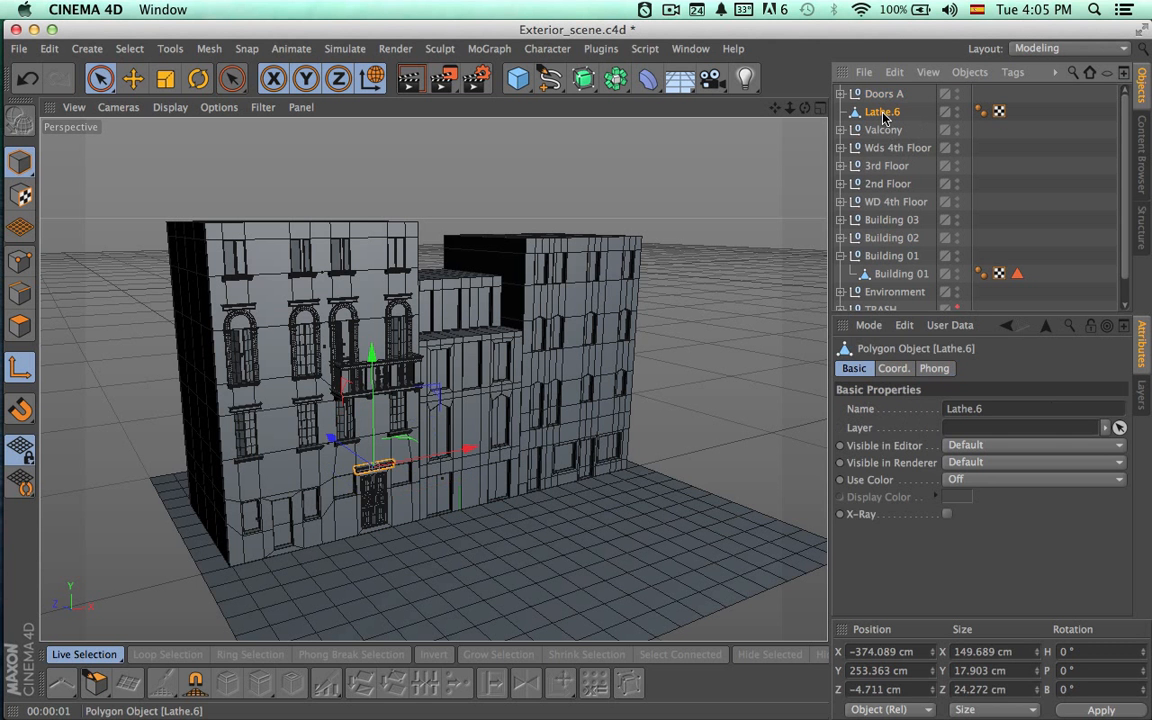
left_click(881, 95, "shift")
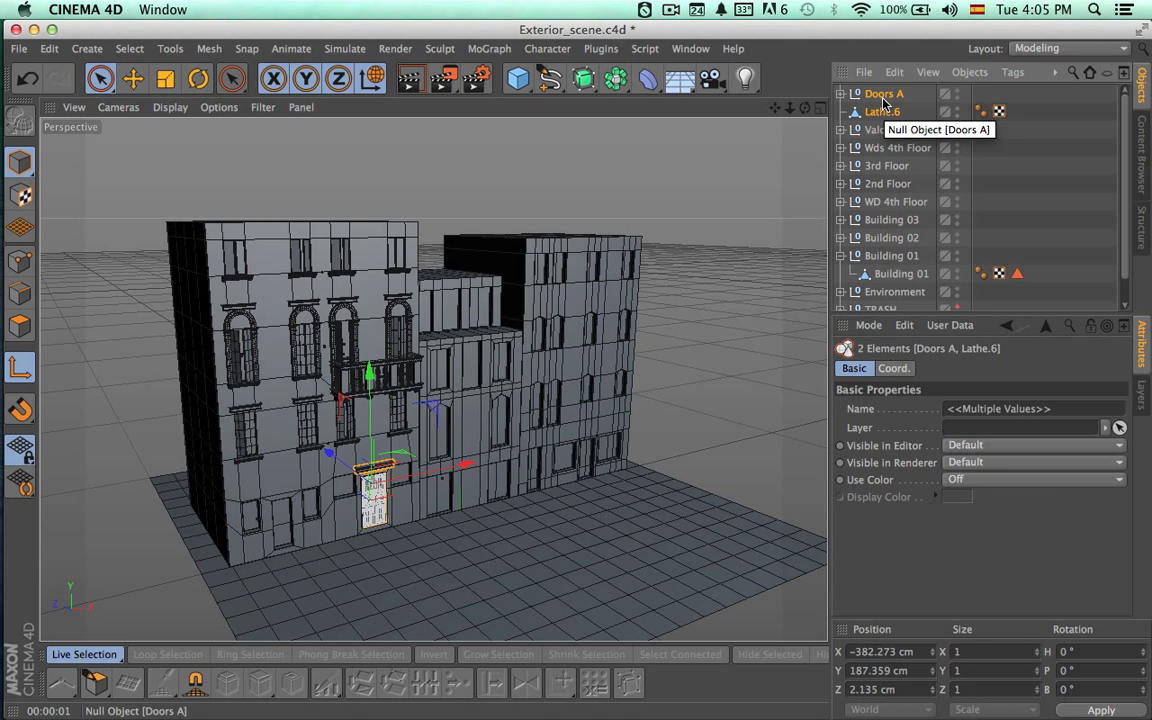
key("alt+g")
double_click(873, 95)
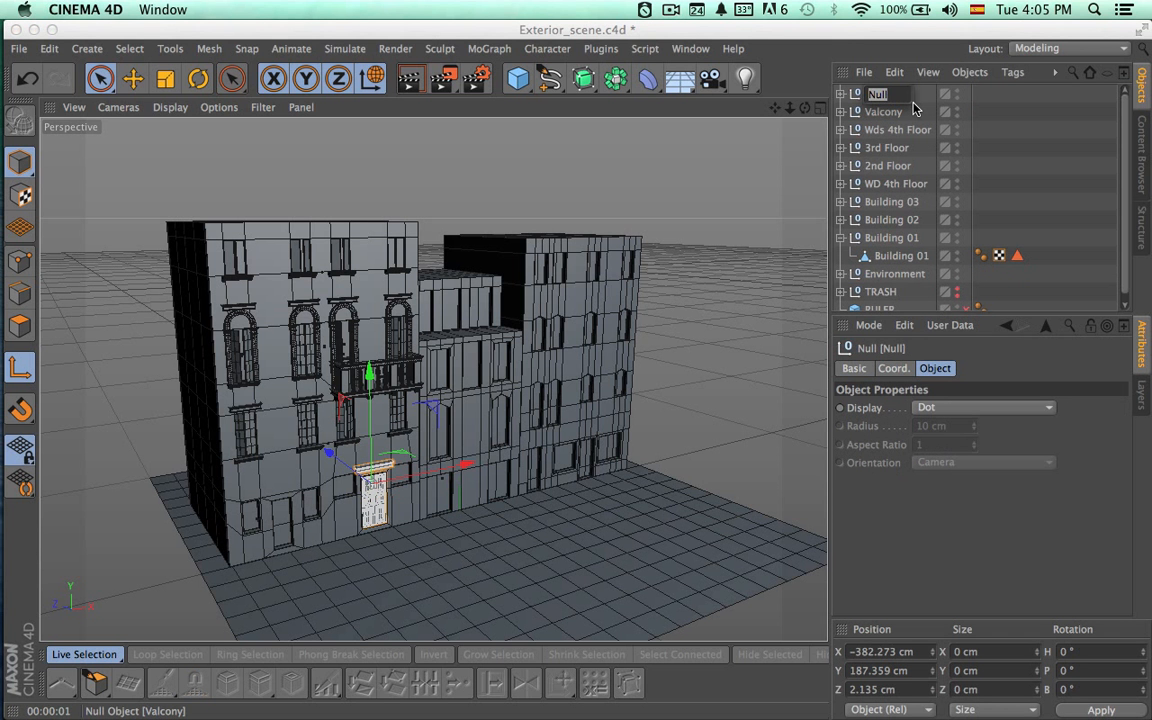
type("1st Floor")
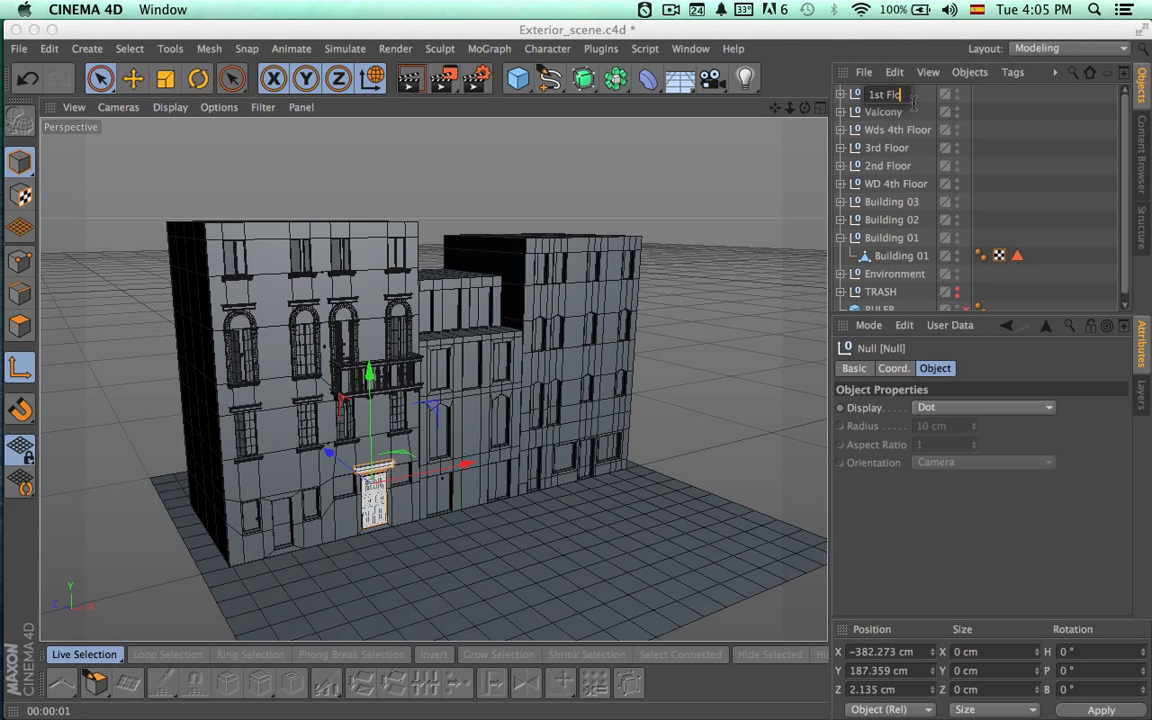
key("Return")
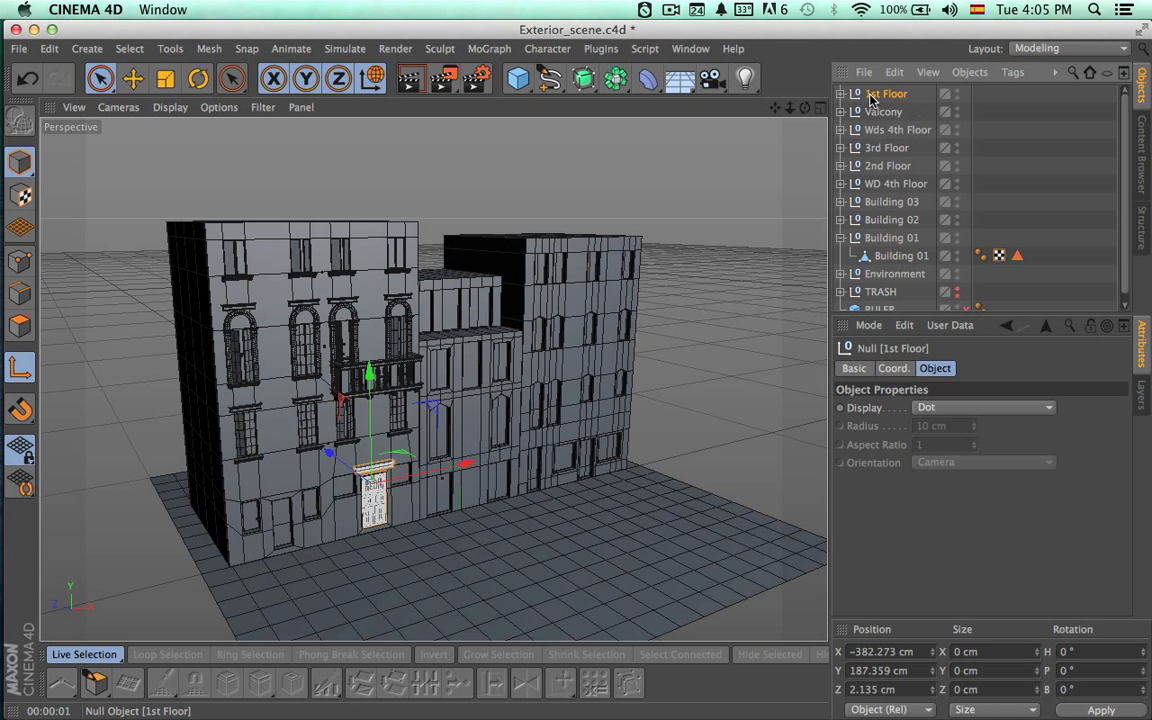
left_click(1067, 214)
Set the shadow map of the Environment group's main Light to 2000x2000.
left_click_drag(664, 467, 645, 464, "alt")
scroll(873, 277, "down", 1)
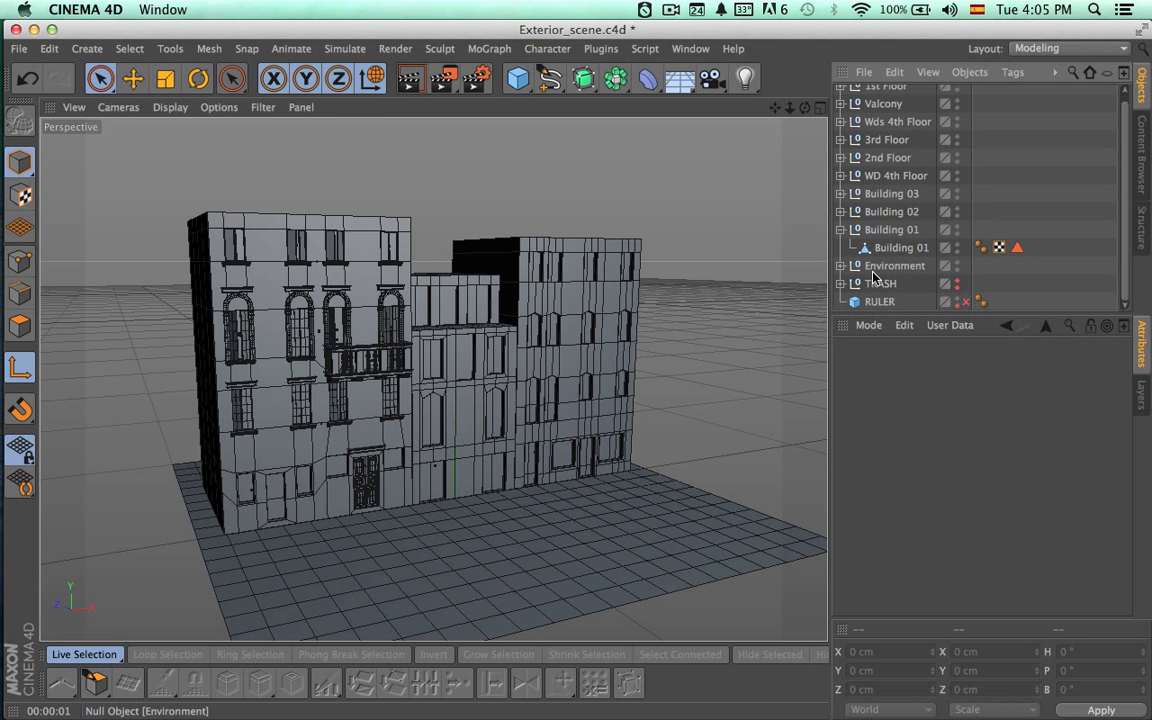
left_click(841, 266)
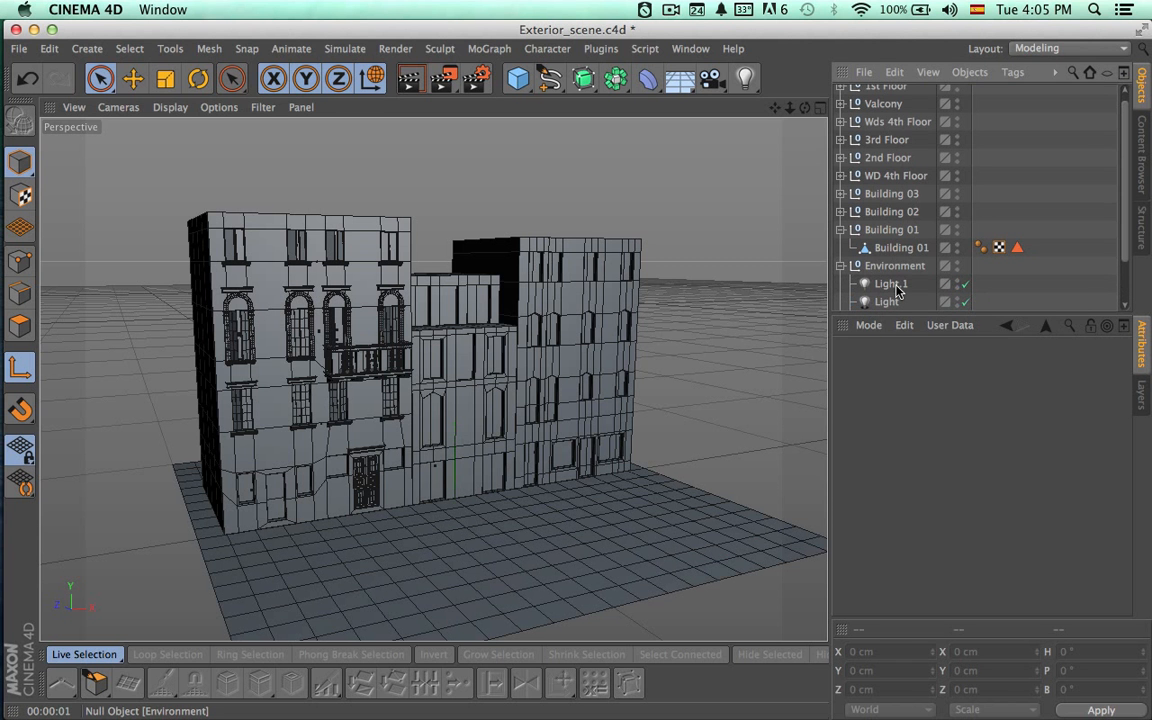
left_click(890, 284)
scroll(893, 289, "down", 3)
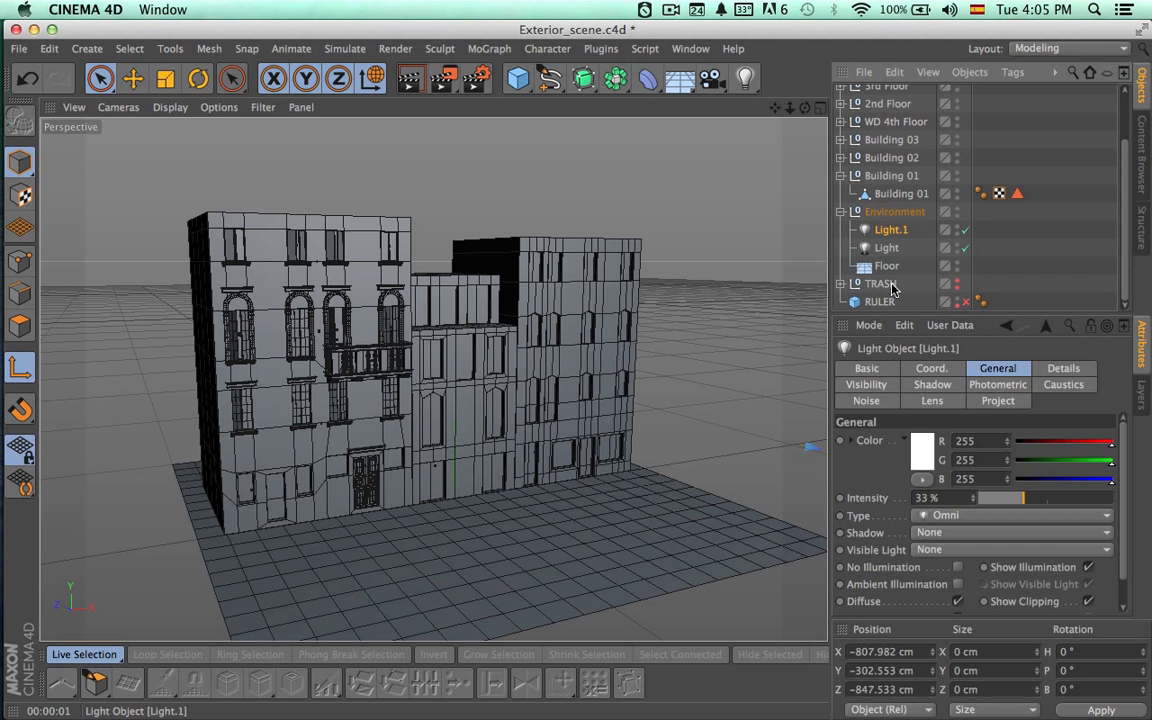
left_click(886, 250)
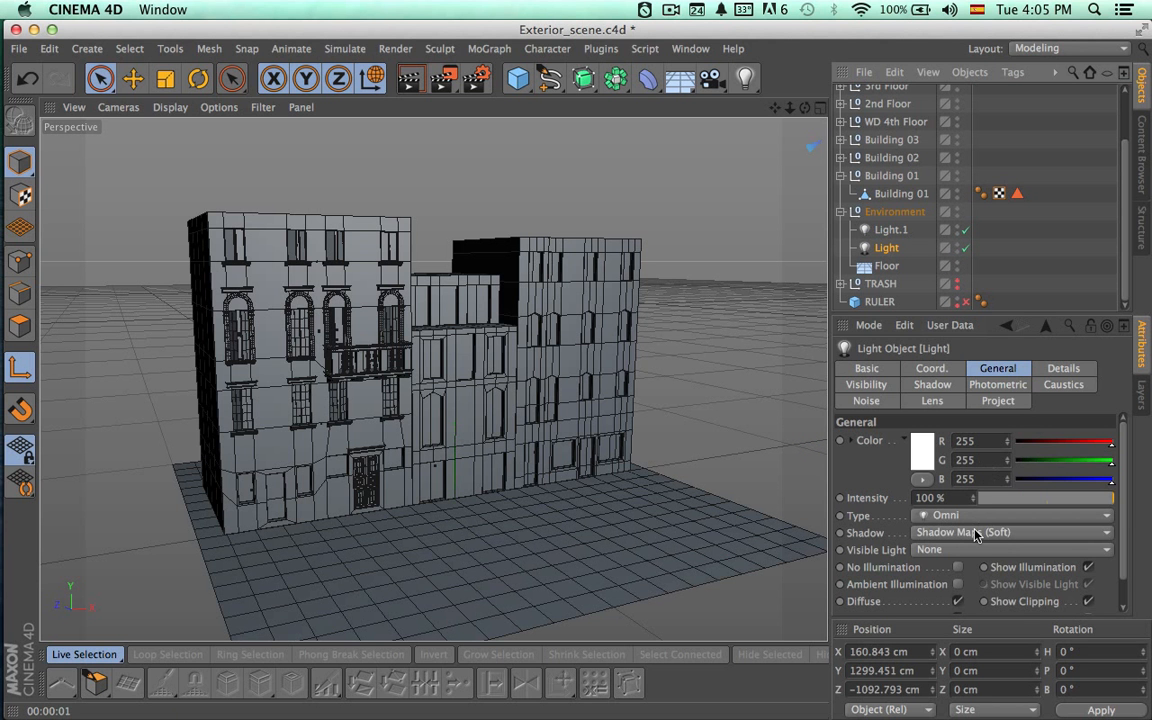
left_click(977, 533)
left_click(977, 533)
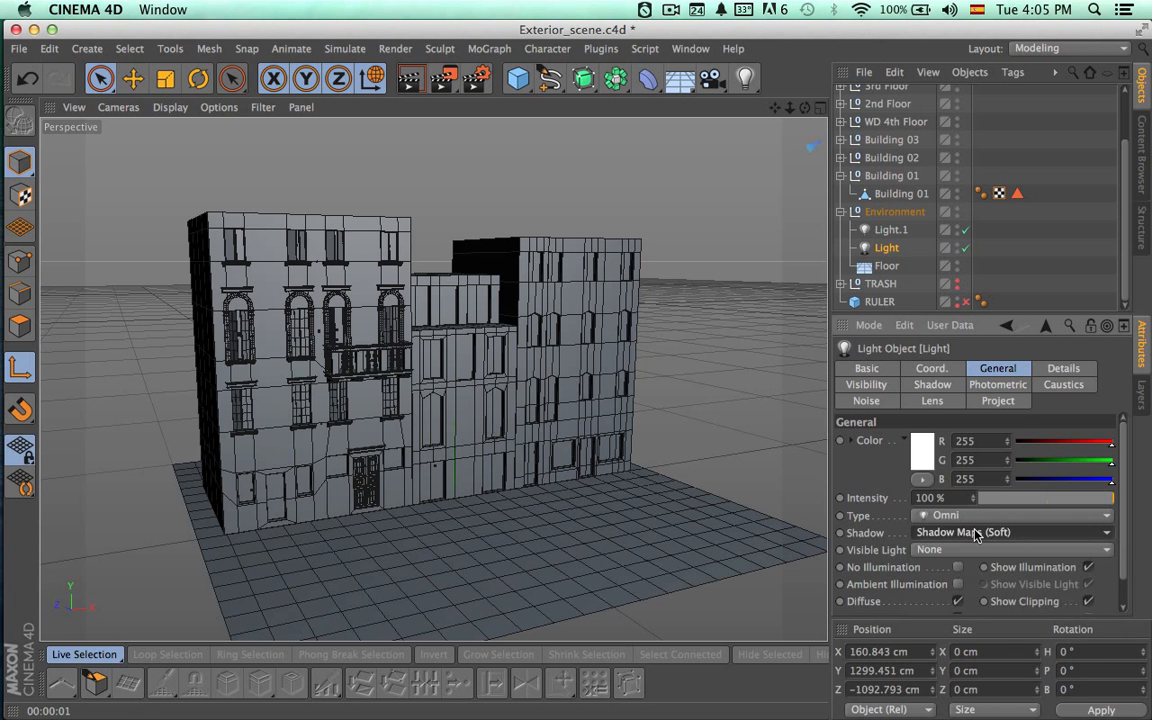
left_click(929, 386)
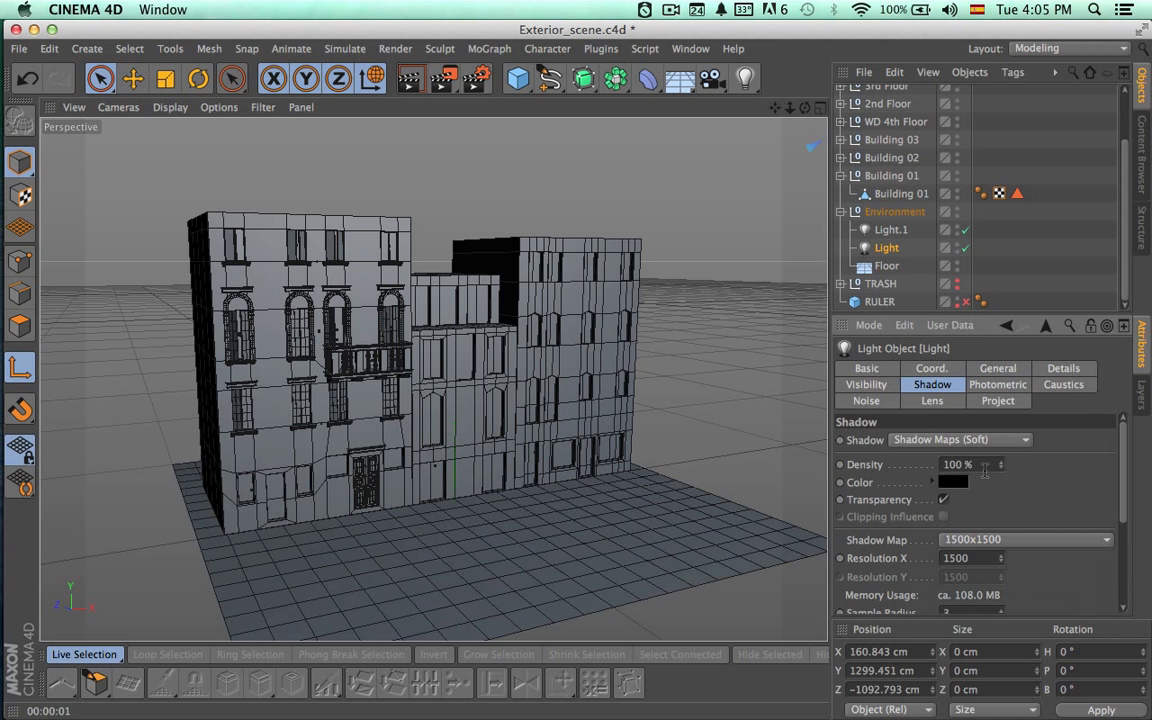
left_click(997, 540)
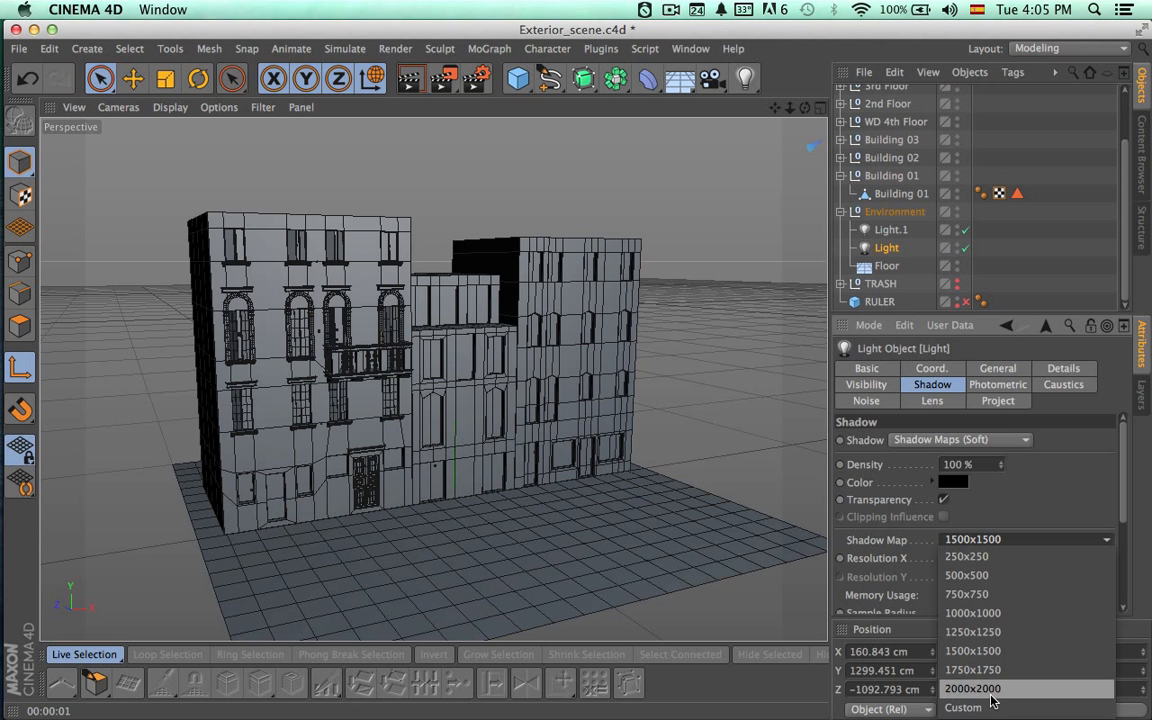
left_click(985, 689)
Lower the intensity of Light.1 in the Environment group to 11%.
left_click(890, 230)
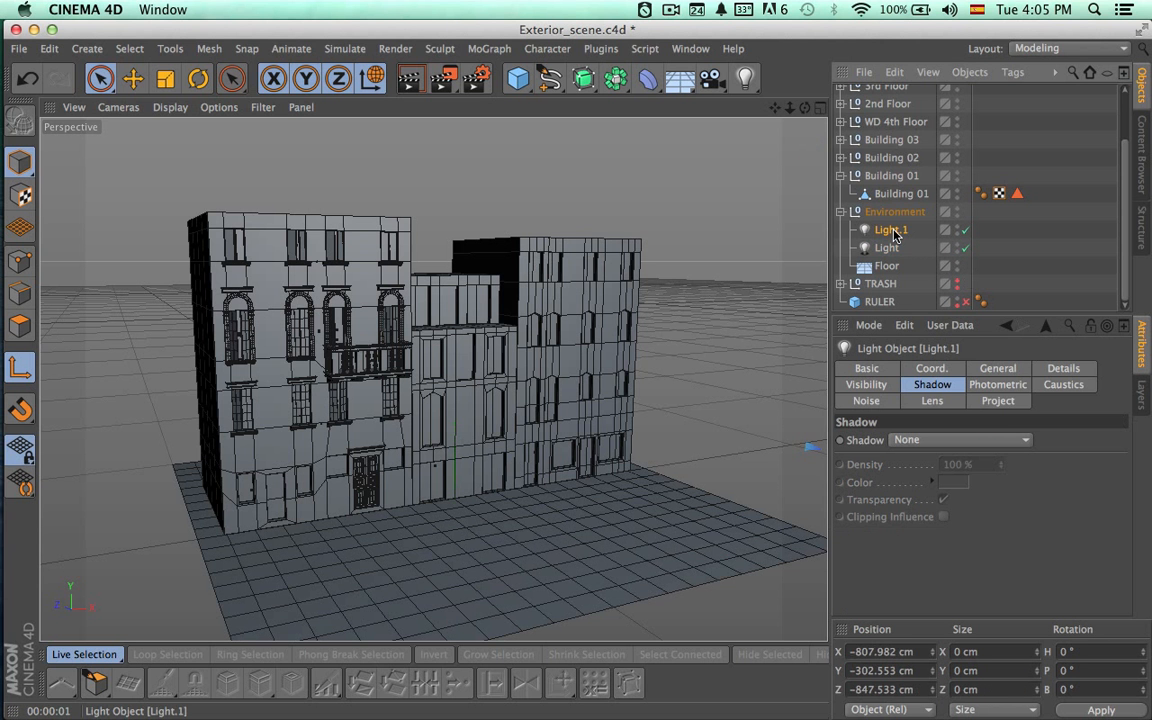
left_click(990, 369)
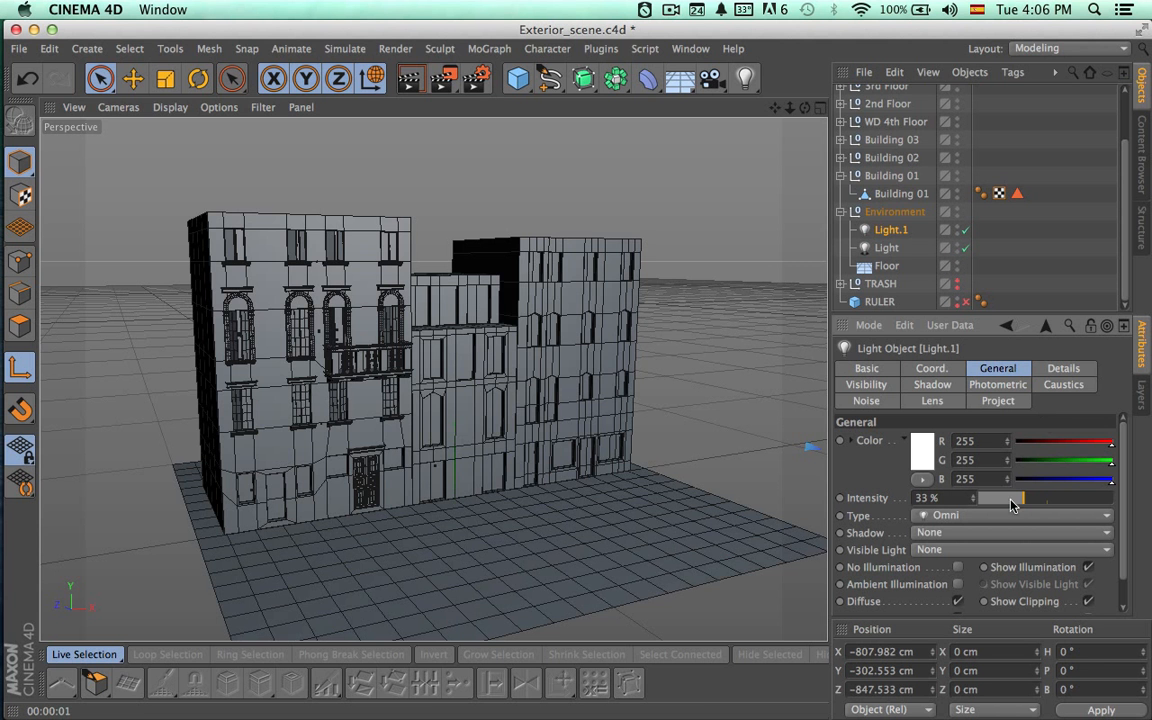
left_click_drag(1012, 505, 988, 499)
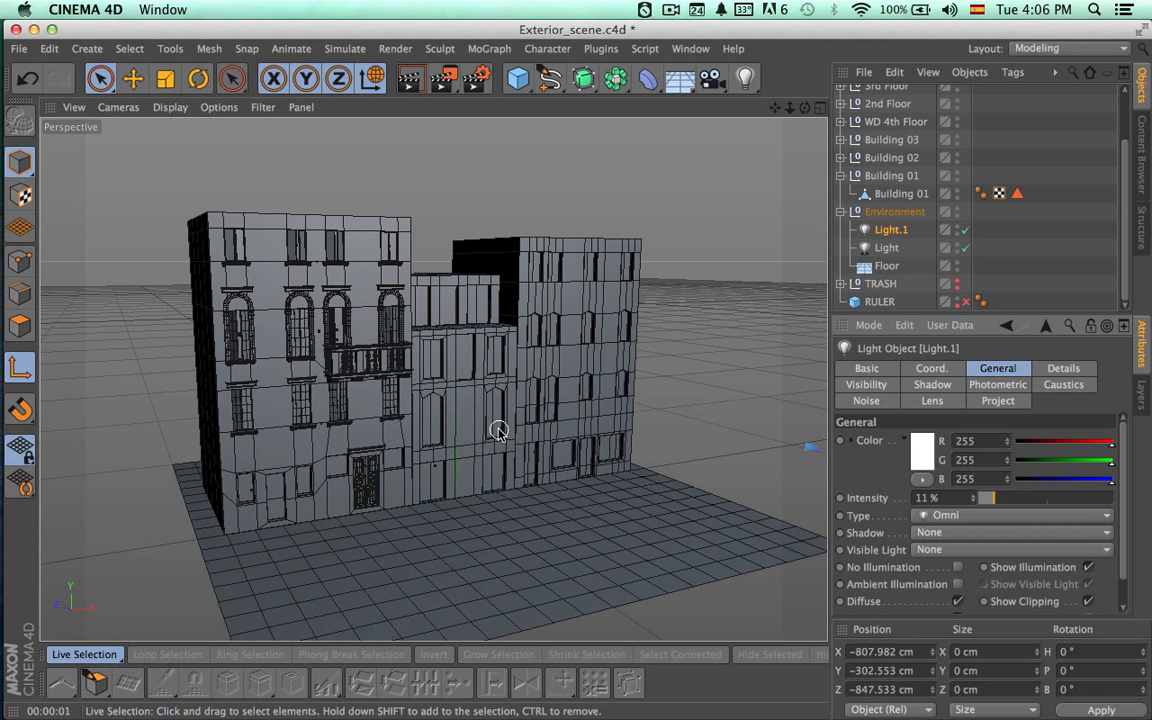
Preview-render the buildings from the front and from an oblique angle to examine the lighting, shadows and door details.
key("super+r")
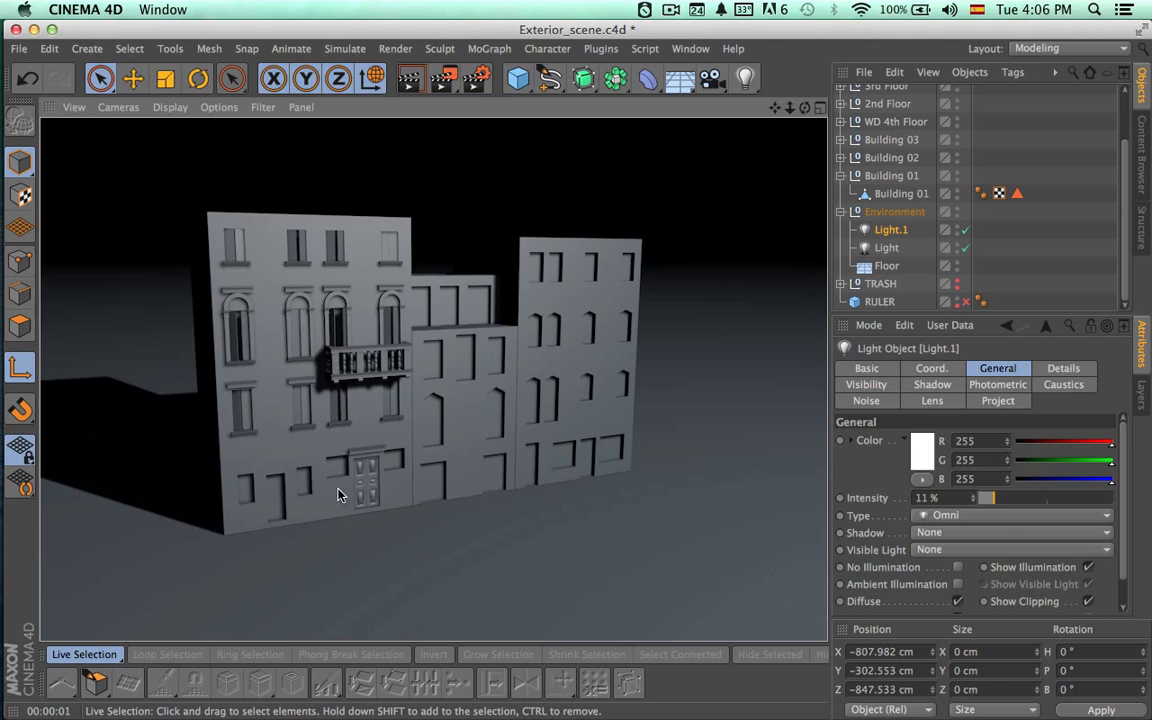
right_click_drag(338, 489, 580, 456, "alt")
right_click_drag(574, 457, 490, 456, "alt")
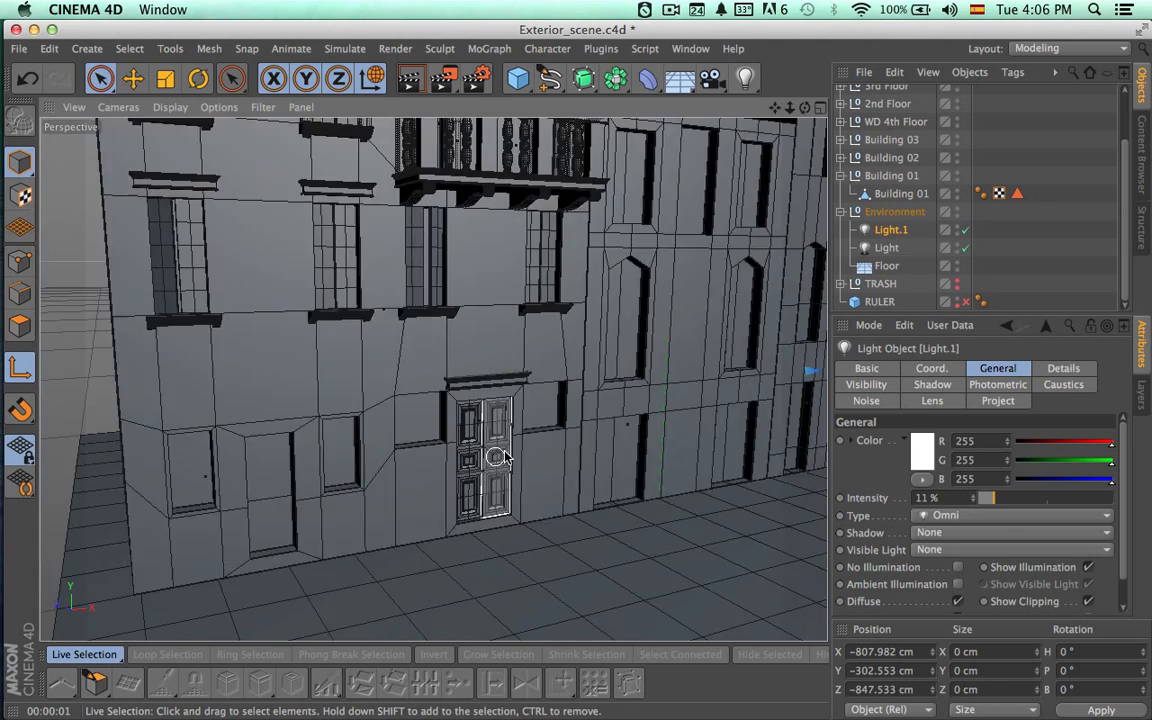
left_click_drag(505, 457, 594, 426, "alt")
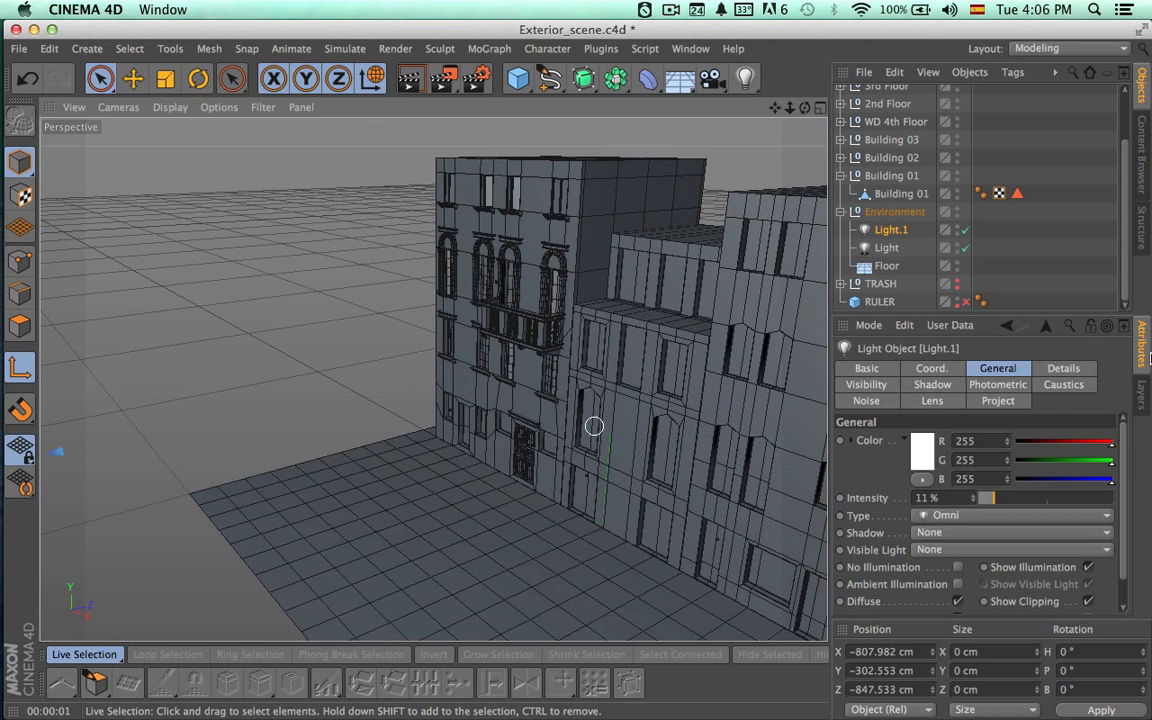
key("ctrl+r")
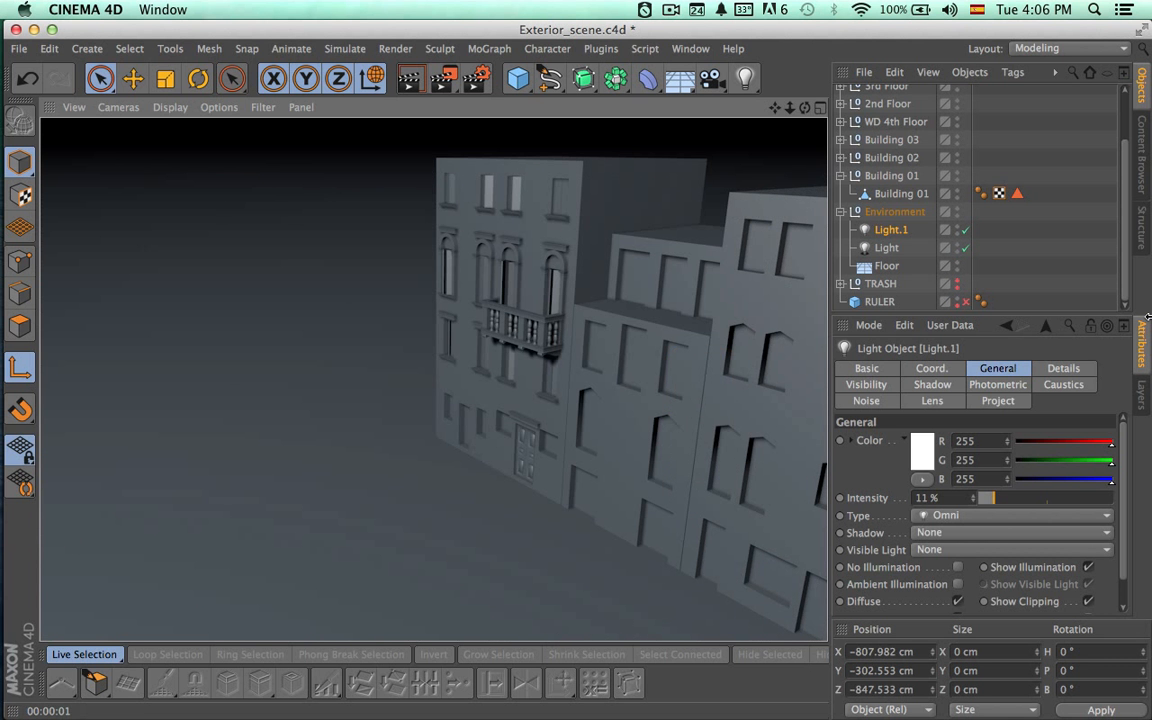
left_click_drag(763, 488, 764, 402, "alt")
left_click_drag(698, 460, 717, 437, "alt")
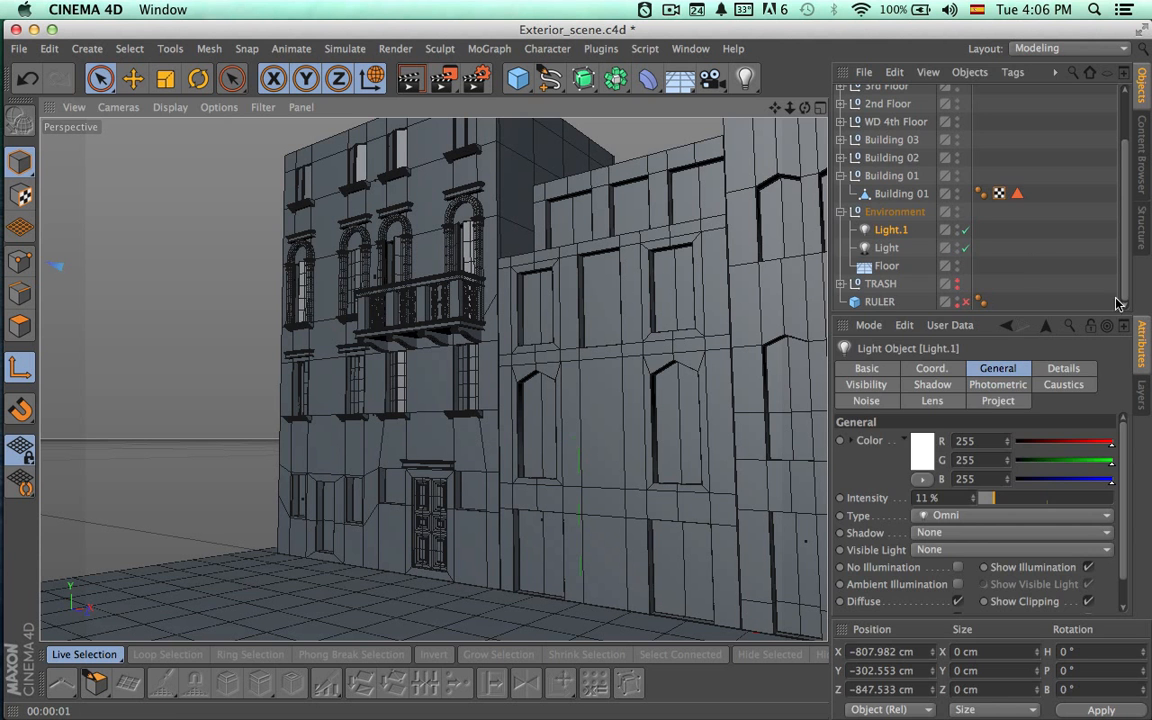
Collapse the Environment and Building 01 groups in the object hierarchy.
left_click(1026, 262)
left_click(841, 212)
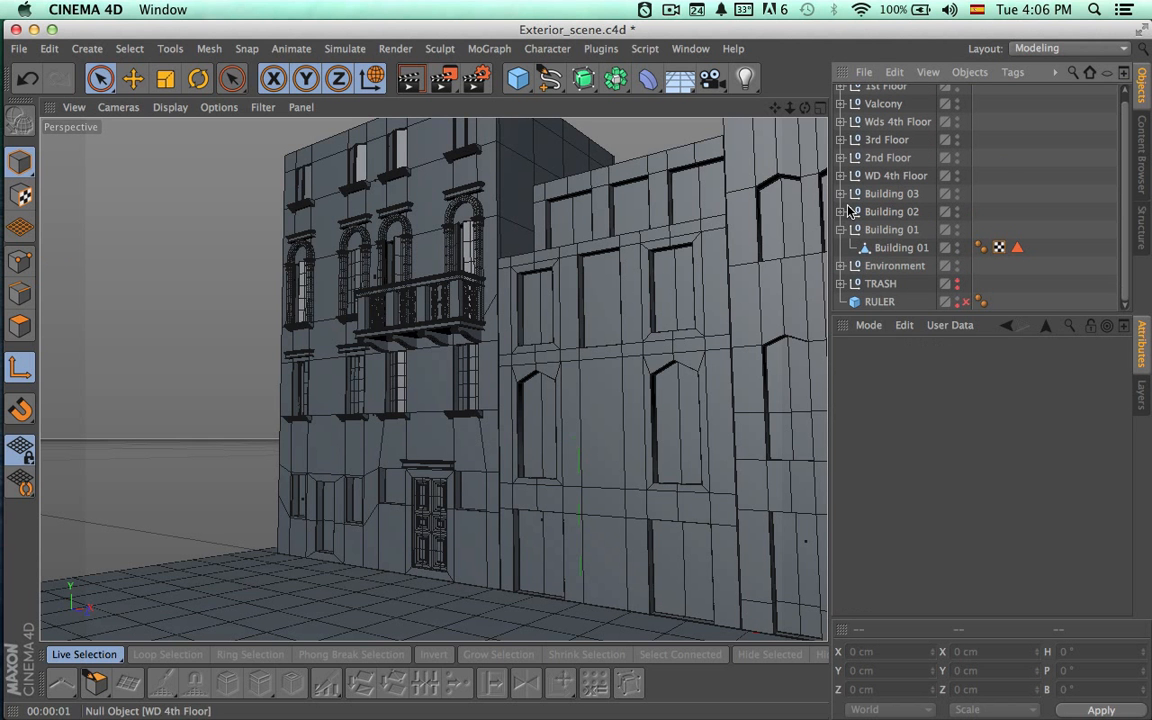
left_click(842, 229)
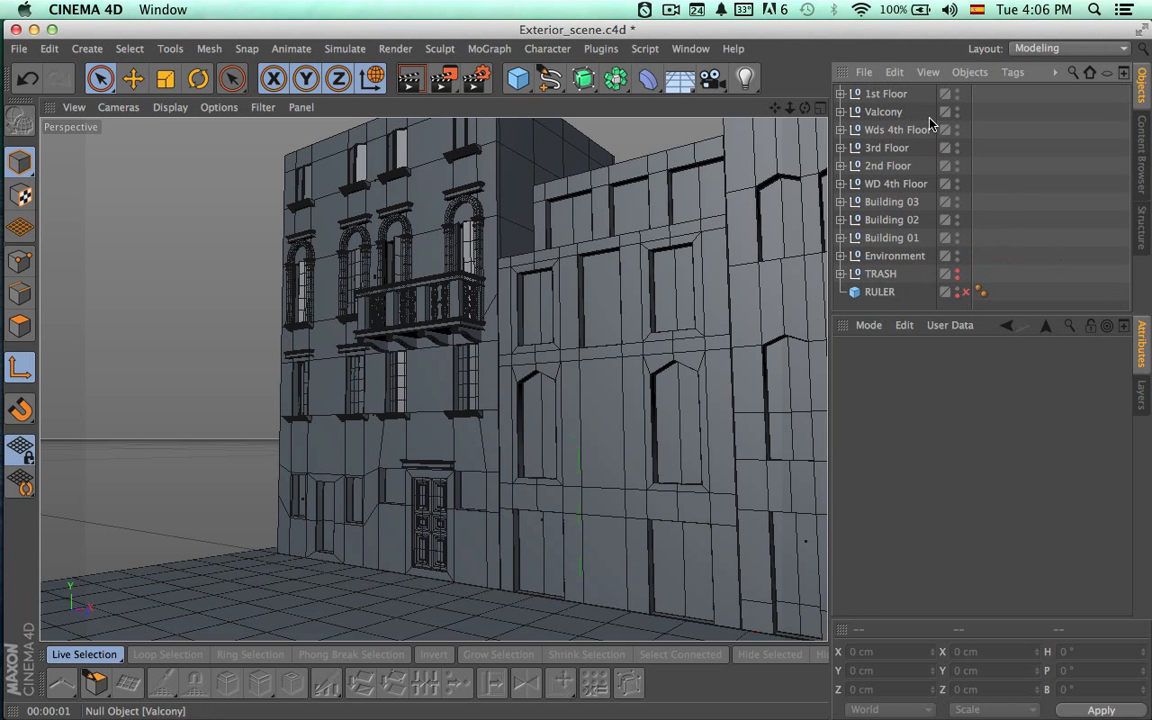
Move the Valcony group into the 3rd Floor group, collapse that group and clear the object selection.
left_click(888, 95)
left_click(884, 111)
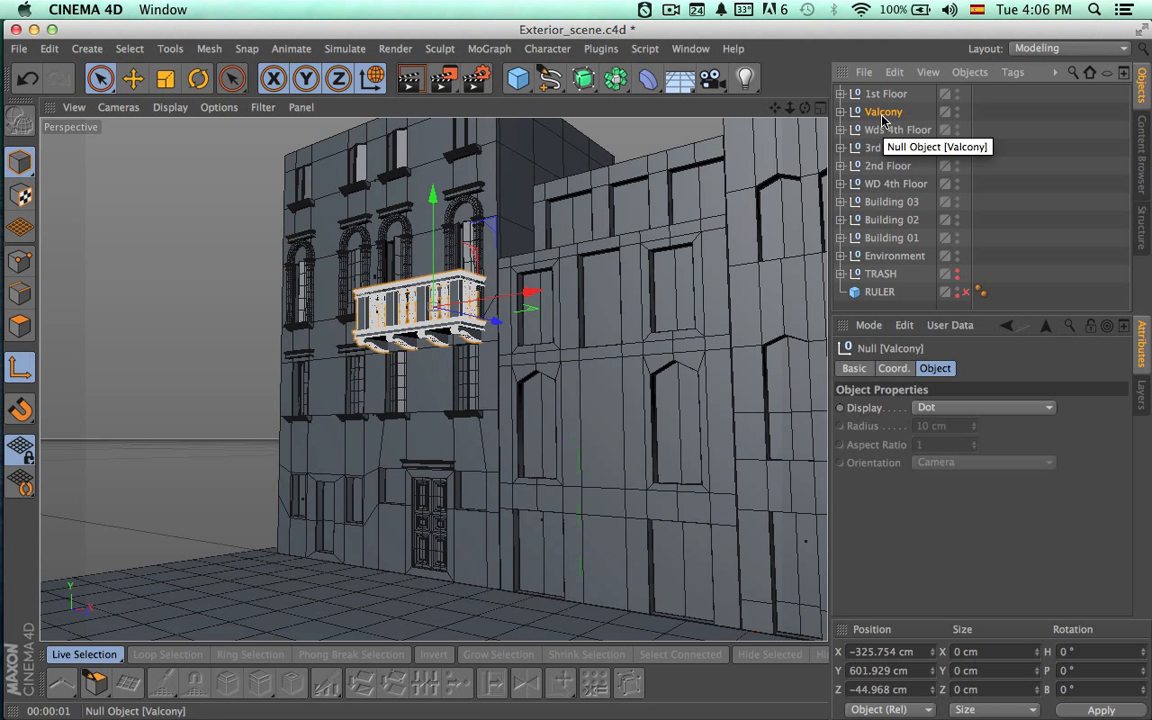
left_click_drag(884, 118, 880, 150)
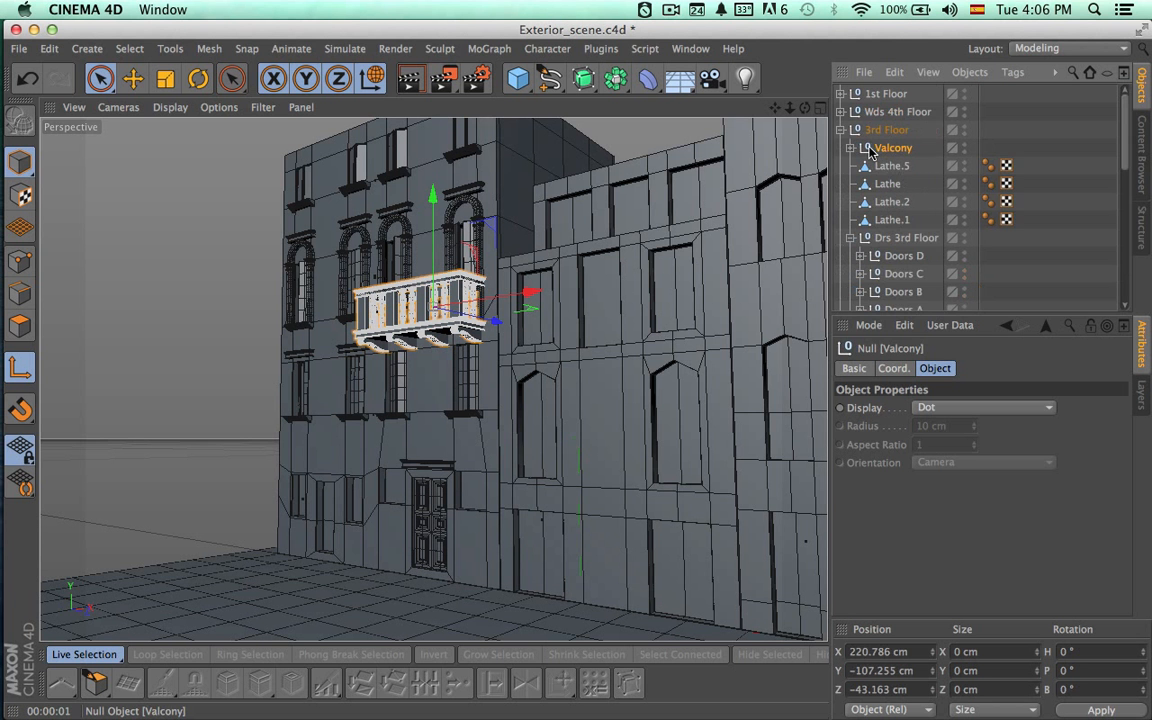
left_click(841, 130)
left_click(886, 94)
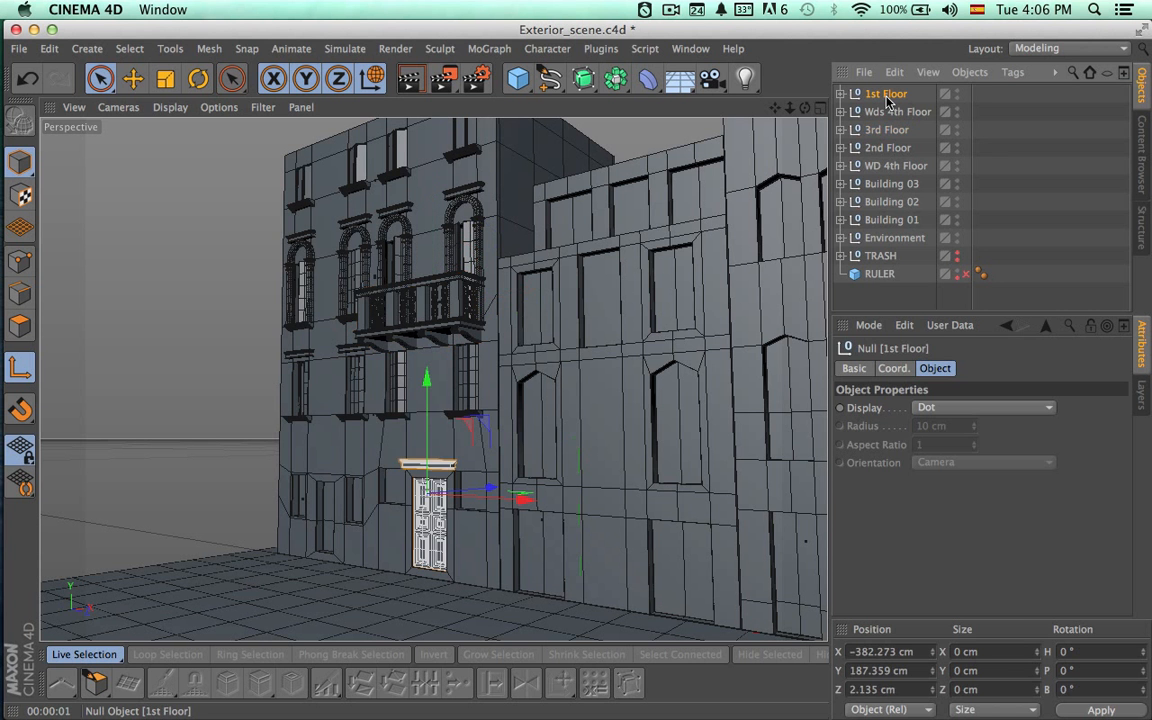
left_click(1035, 159)
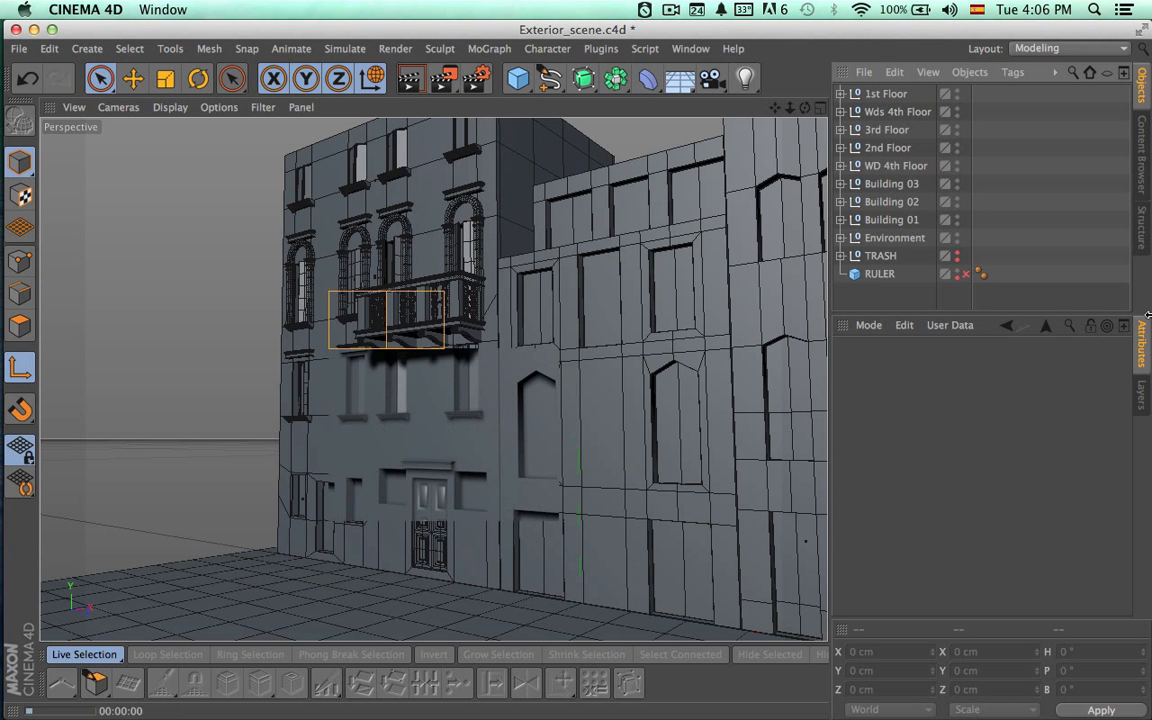